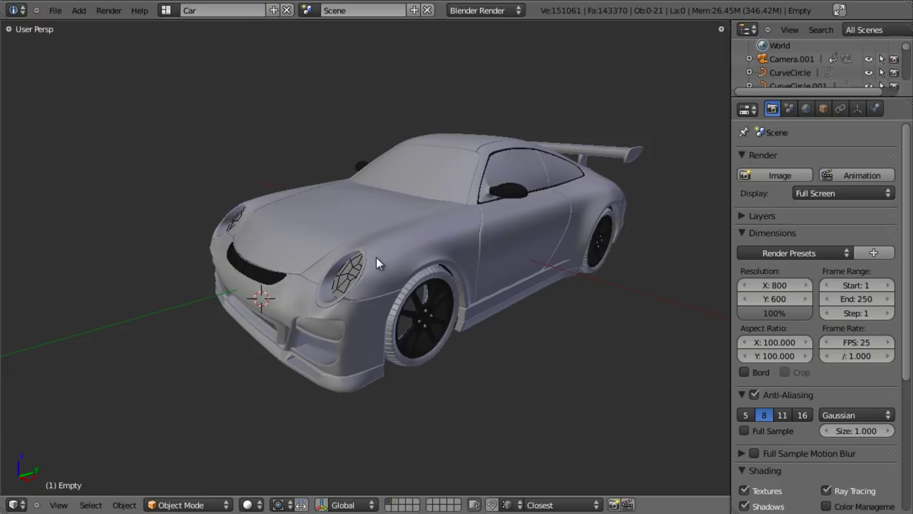
# Switch to the References folder and open the headlight photo 101409791_6e4d470180_b in a maximized photo viewer.
pyautogui.hotkey('alt', 'Tab')
pyautogui.hotkey('alt', 'Tab')
pyautogui.press('Tab')
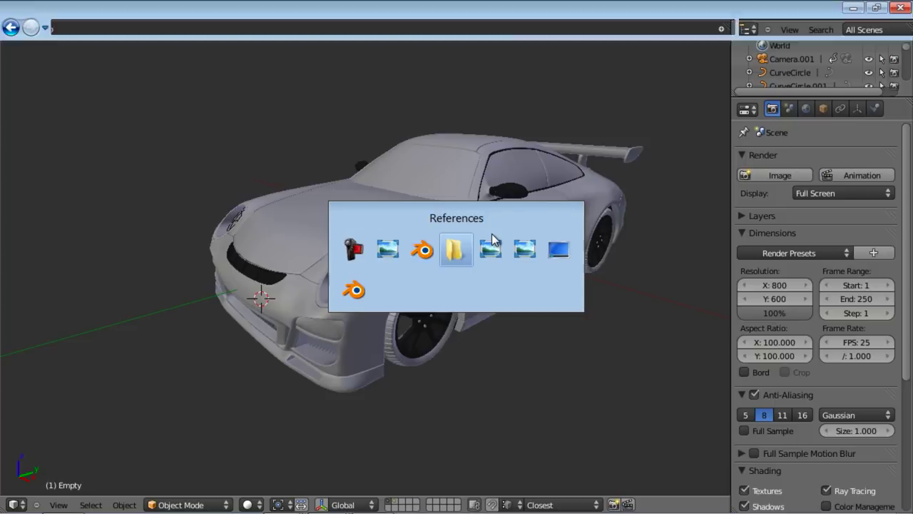
pyautogui.click(215, 259)
pyautogui.doubleClick(63, 120)
pyautogui.doubleClick(63, 120)
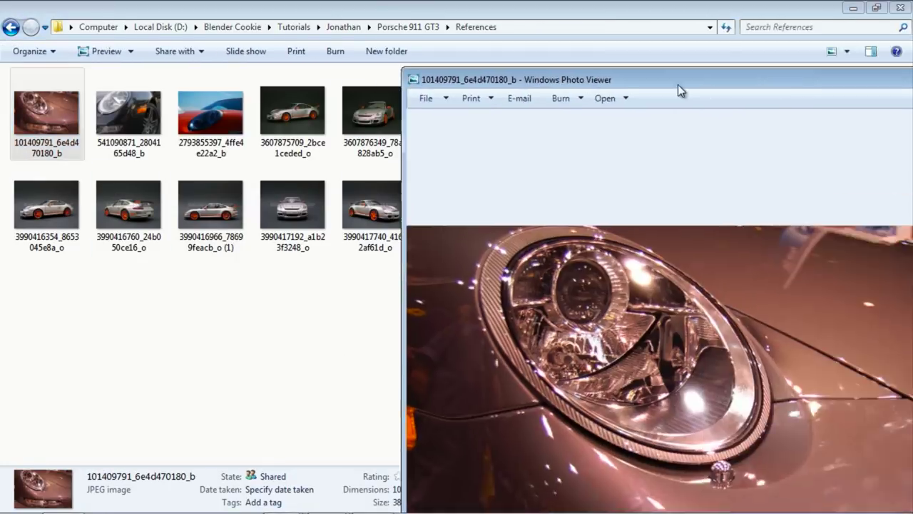
pyautogui.moveTo(678, 87); pyautogui.dragTo(461, 24)
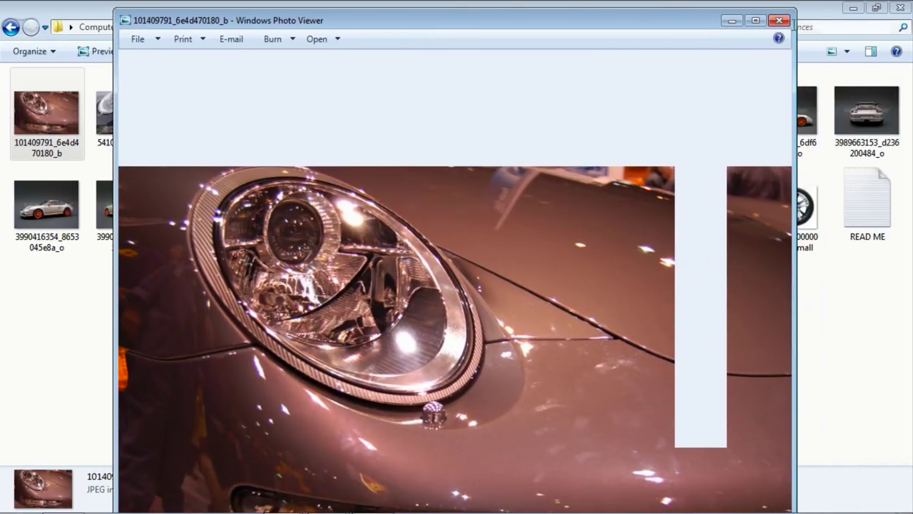
pyautogui.click(757, 21)
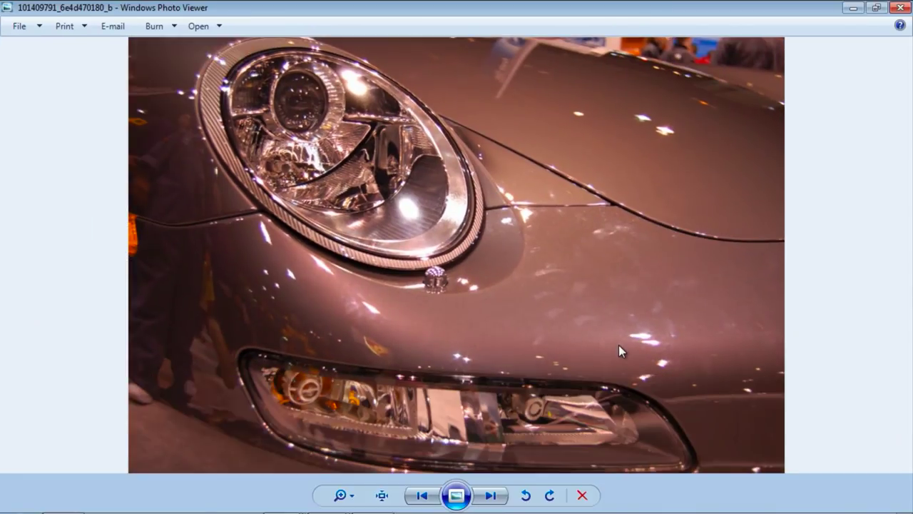
# Browse the first three Porsche reference photos to examine the headlight glass and its surrounding rim.
pyautogui.press('Right')
pyautogui.press('Right')
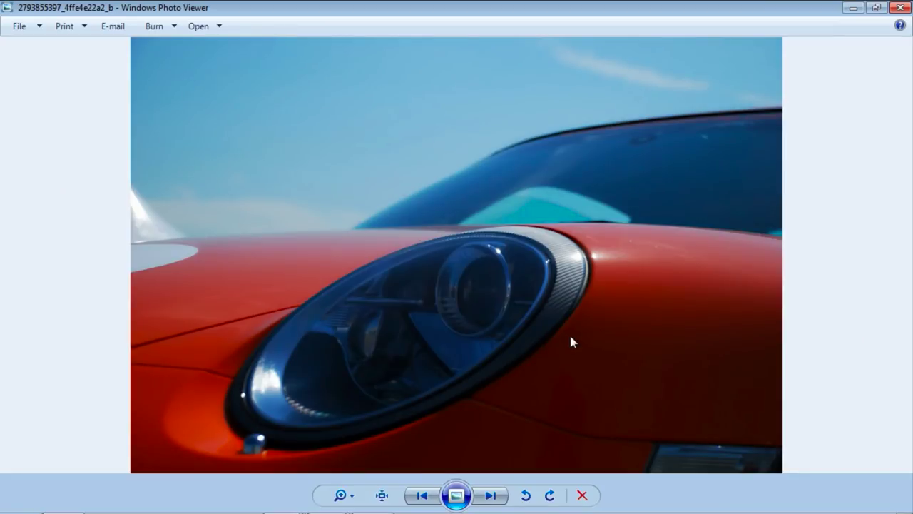
pyautogui.press('Left')
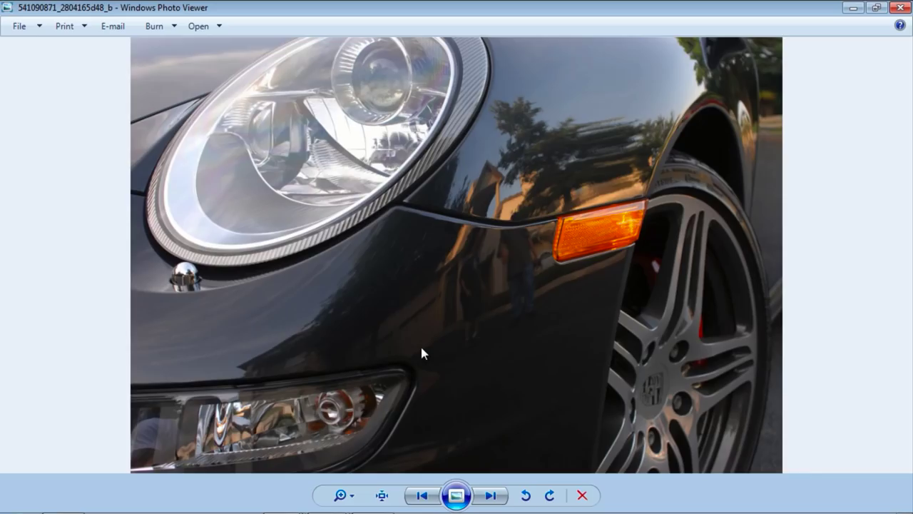
pyautogui.press('Left')
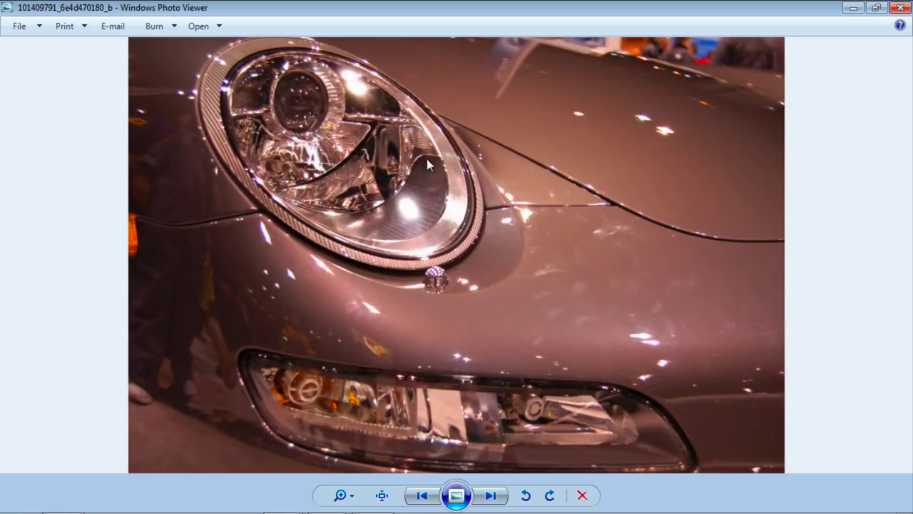
pyautogui.press('Right')
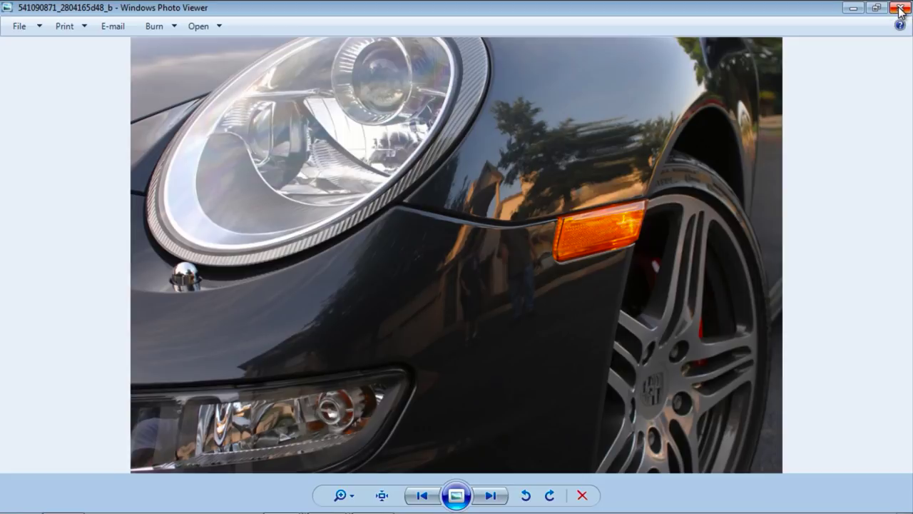
# Close the reference photo and switch back to the car model in Blender.
pyautogui.click(901, 9)
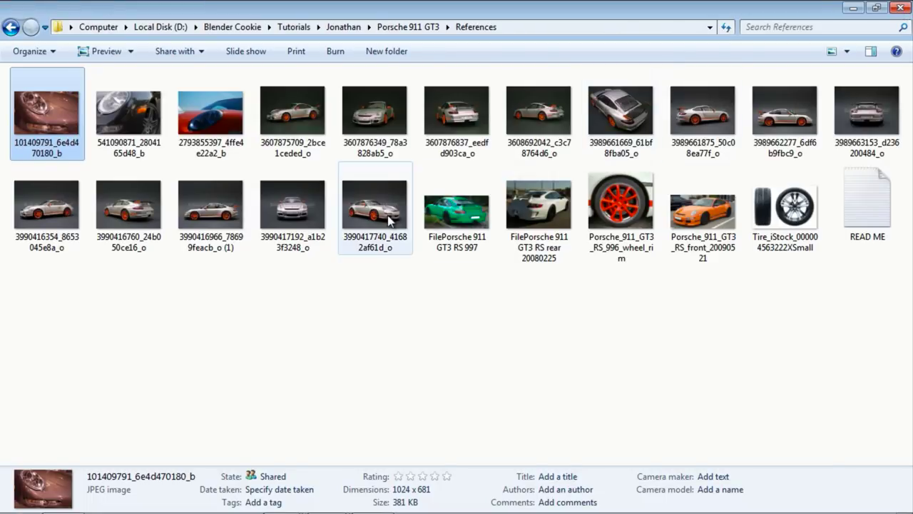
pyautogui.hotkey('alt', 'Tab')
pyautogui.hotkey('alt', 'Tab')
pyautogui.hotkey('alt', 'Tab')
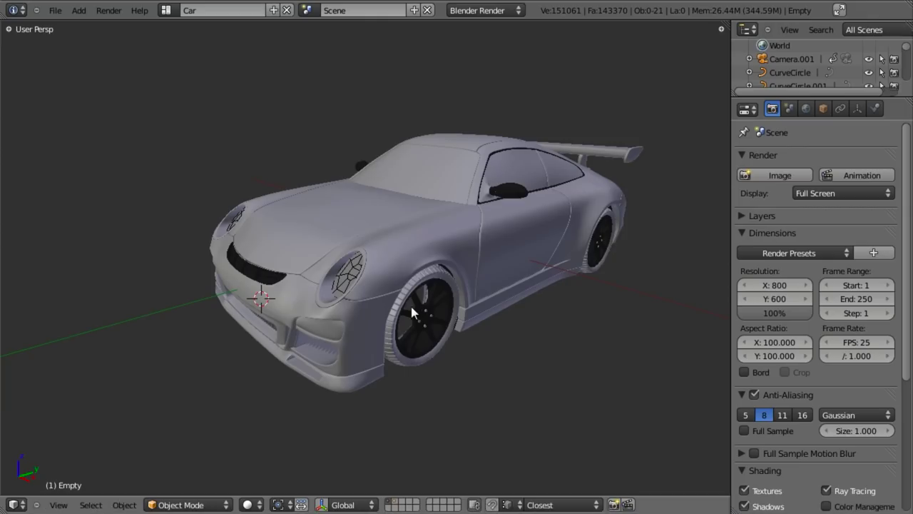
# Select the headlight lens mesh in an orthographic view at the front of the car.
pyautogui.scroll(2, 418, 265)
pyautogui.press('KP_1')
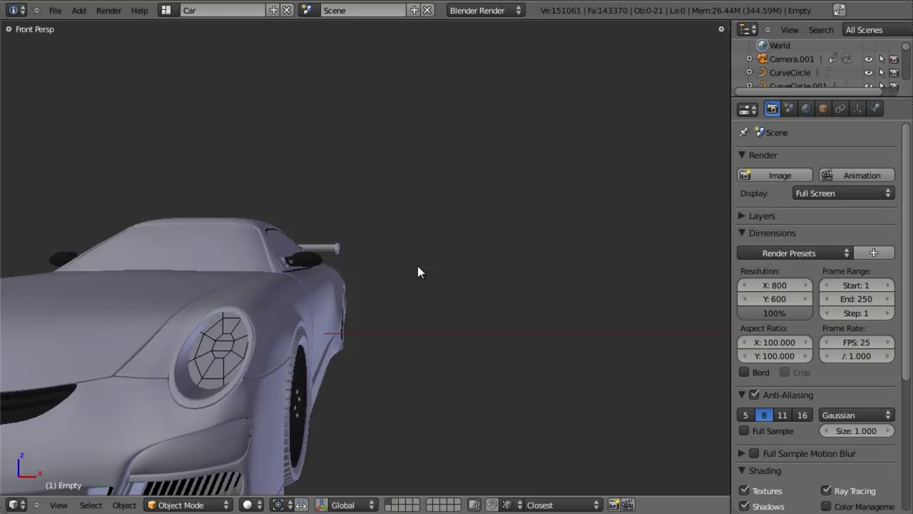
pyautogui.press('KP_5')
pyautogui.keyDown('shift'); pyautogui.moveTo(271, 367); pyautogui.dragTo(522, 257, button='middle'); pyautogui.keyUp('shift')
pyautogui.press('z')
pyautogui.press('z')
pyautogui.rightClick(461, 225)
pyautogui.scroll(-3, 461, 225)
pyautogui.moveTo(461, 225)
pyautogui.mouseDown(button='middle')
pyautogui.moveTo(426, 179)
pyautogui.moveTo(320, 287)
pyautogui.moveTo(468, 190)
pyautogui.mouseUp(button='middle')
pyautogui.scroll(5, 480, 211)
pyautogui.press('z')
pyautogui.press('z')
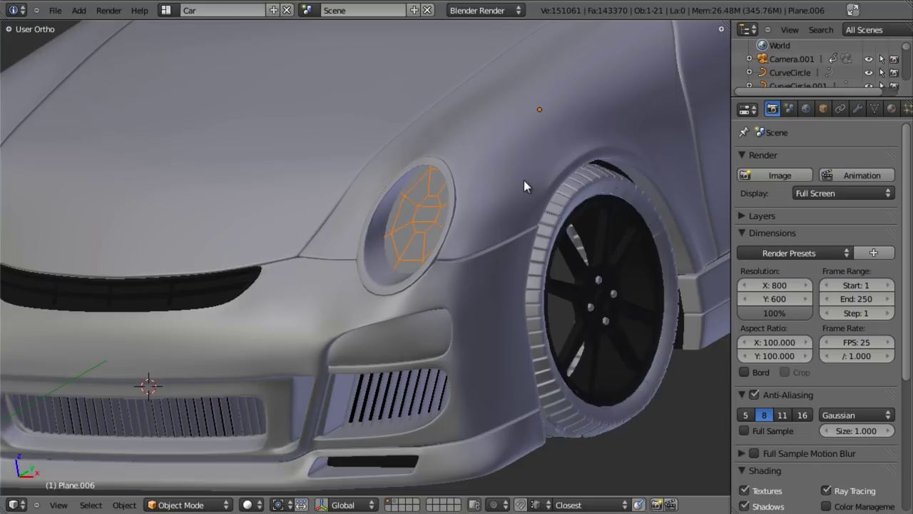
# Turn off the Wire display option for the headlight lens object and collapse its Relations settings.
pyautogui.click(823, 108)
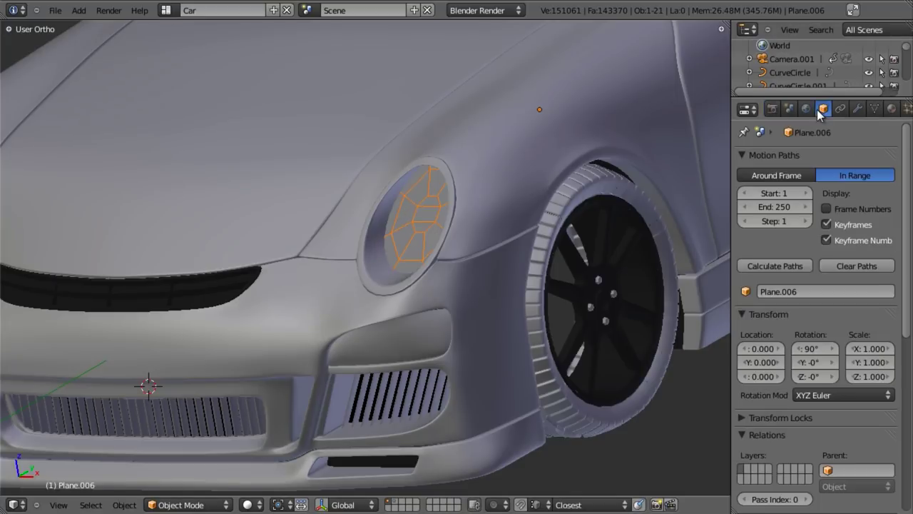
pyautogui.scroll(-6, 785, 212)
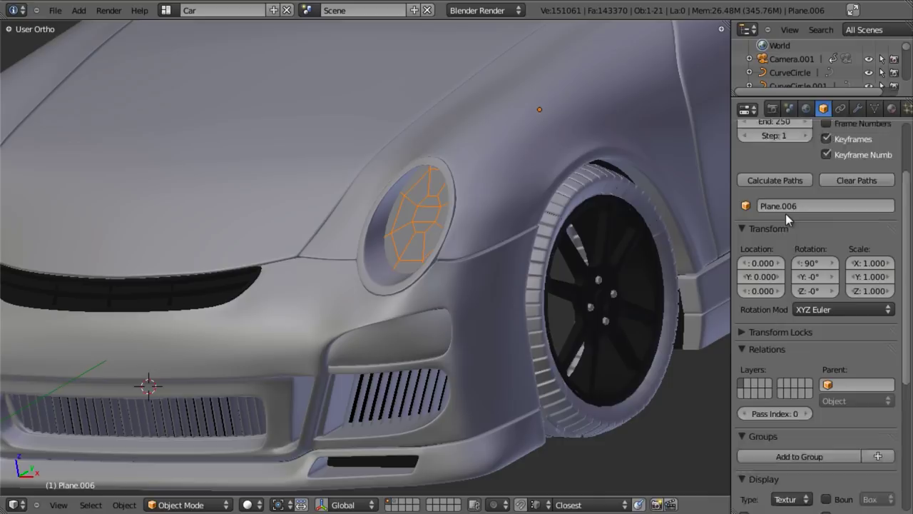
pyautogui.scroll(-5, 777, 263)
pyautogui.click(749, 319)
pyautogui.scroll(1, 750, 299)
pyautogui.click(743, 147)
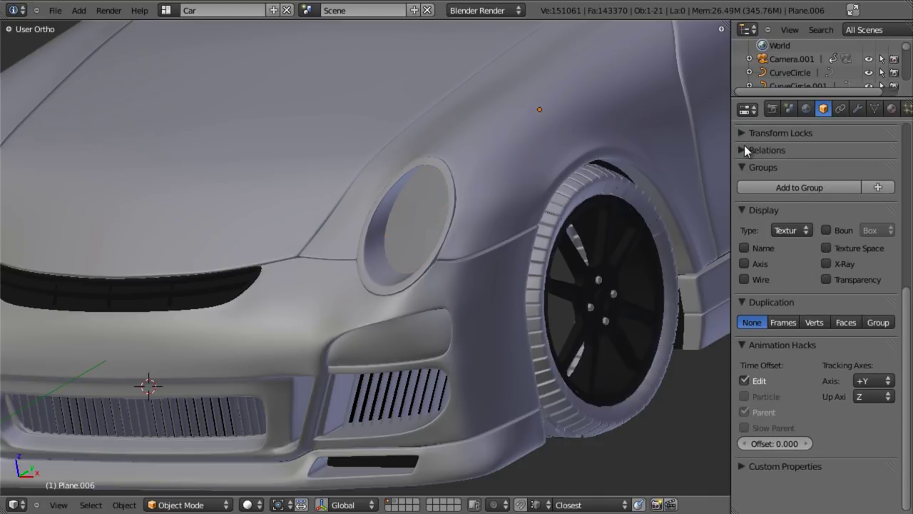
# Enable the Transparency display option for the headlight lens object.
pyautogui.press('z')
pyautogui.press('z')
pyautogui.click(846, 279)
pyautogui.scroll(2, 425, 247)
pyautogui.scroll(-2, 426, 245)
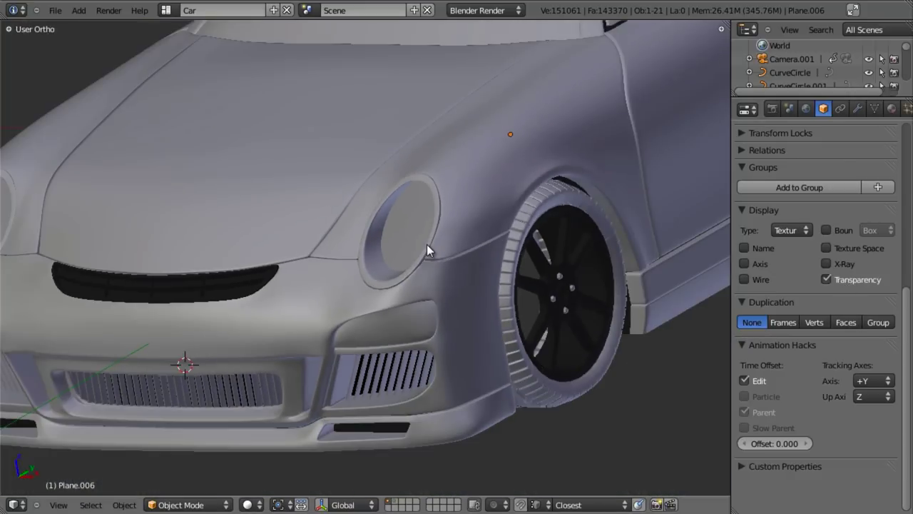
# Examine the headlight lens on the car's front in both wireframe and solid shading.
pyautogui.press('z')
pyautogui.press('z')
pyautogui.scroll(4, 434, 213)
pyautogui.press('z')
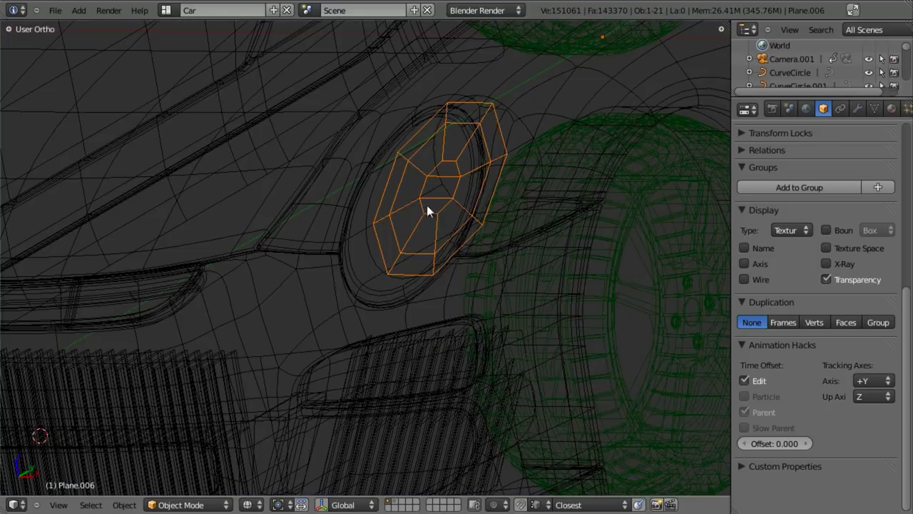
pyautogui.press('z')
pyautogui.scroll(-5, 470, 132)
pyautogui.scroll(2, 396, 223)
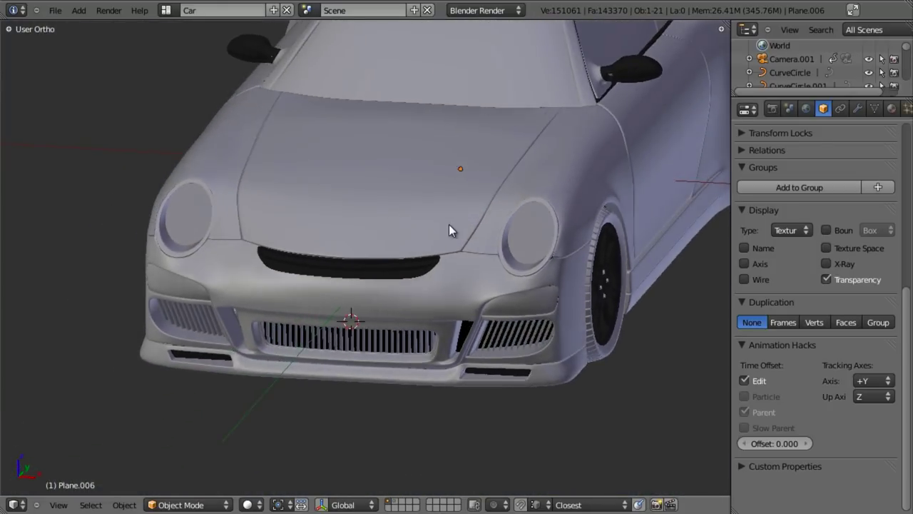
pyautogui.scroll(1, 449, 224)
pyautogui.scroll(3, 481, 228)
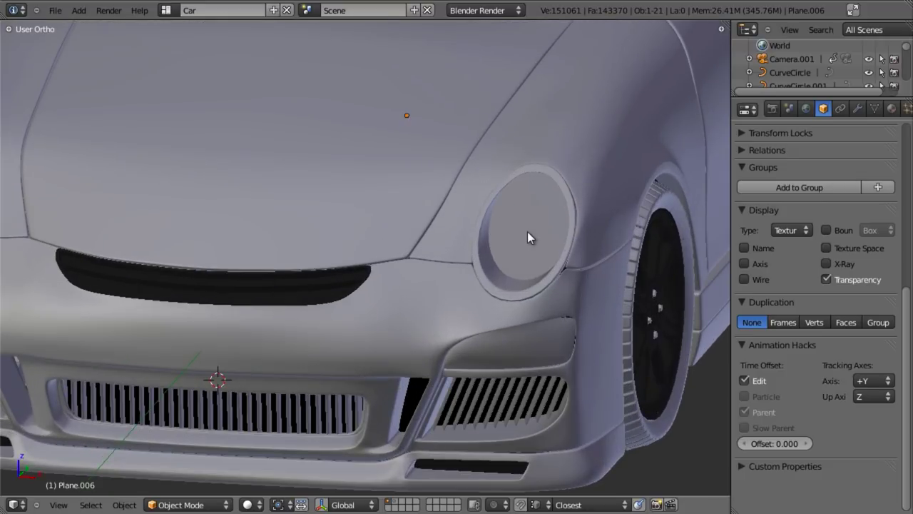
# Collapse the Groups and Duplication settings of the headlight lens object.
pyautogui.keyDown('shift'); pyautogui.moveTo(528, 231); pyautogui.dragTo(512, 231, button='middle'); pyautogui.keyUp('shift')
pyautogui.click(741, 167)
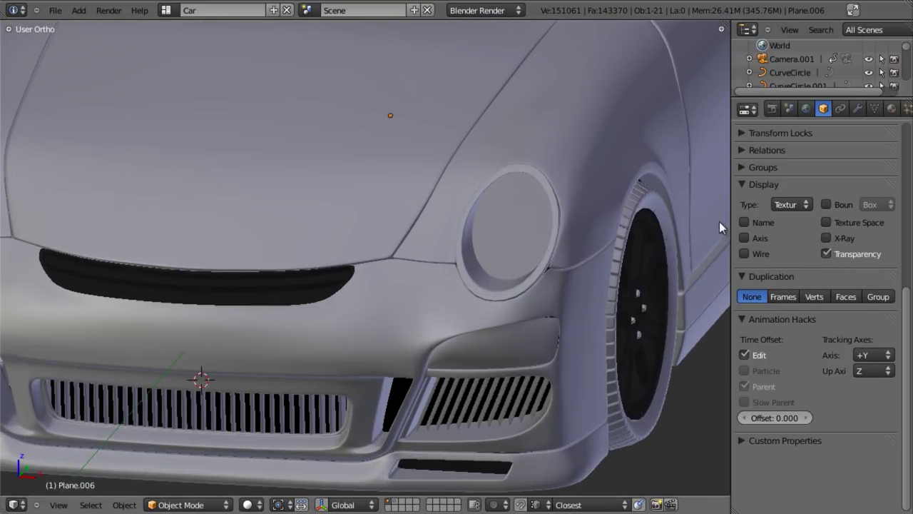
pyautogui.click(739, 276)
pyautogui.keyDown('ctrl'); pyautogui.scroll(-5, 463, 237); pyautogui.keyUp('ctrl')
# Move the whole headlight lens mesh about -0.18 along the global Y axis, forward into the headlight rim.
pyautogui.press('Tab')
pyautogui.moveTo(339, 228); pyautogui.dragTo(296, 203, button='middle')
pyautogui.press('z')
pyautogui.moveTo(520, 205); pyautogui.dragTo(466, 222, button='middle')
pyautogui.press('z')
pyautogui.scroll(3, 472, 212)
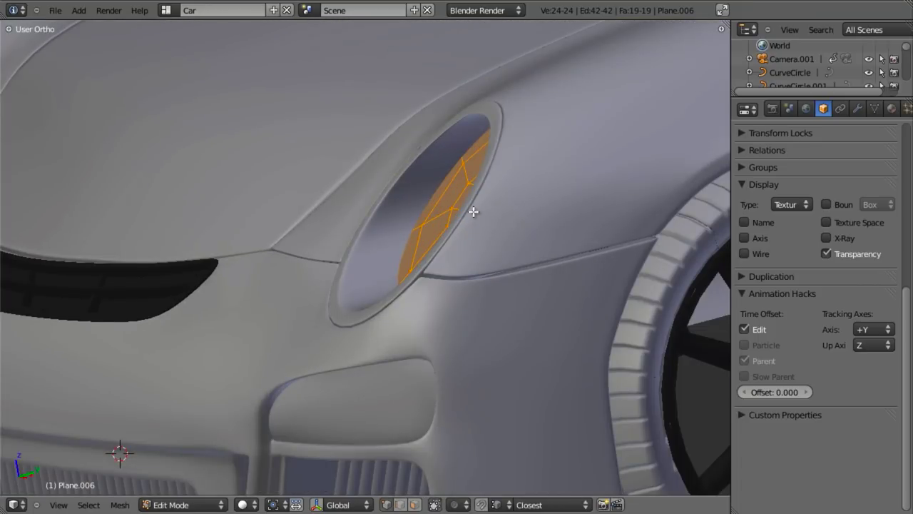
pyautogui.press('g')
pyautogui.press('y')
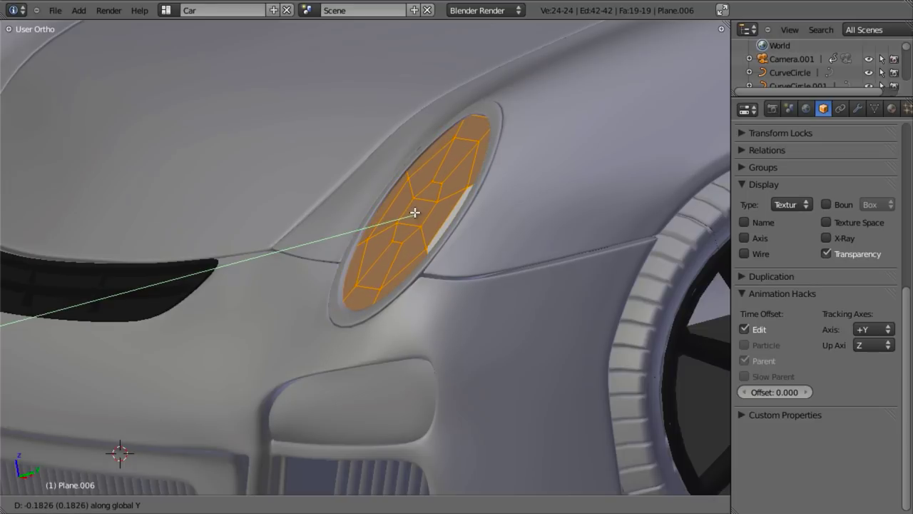
pyautogui.click(411, 211)
# Scale the lens's outer edge loop up by about 1.06 so that it reaches under the headlight rim.
pyautogui.scroll(2, 488, 172)
pyautogui.moveTo(488, 172); pyautogui.dragTo(507, 153, button='middle')
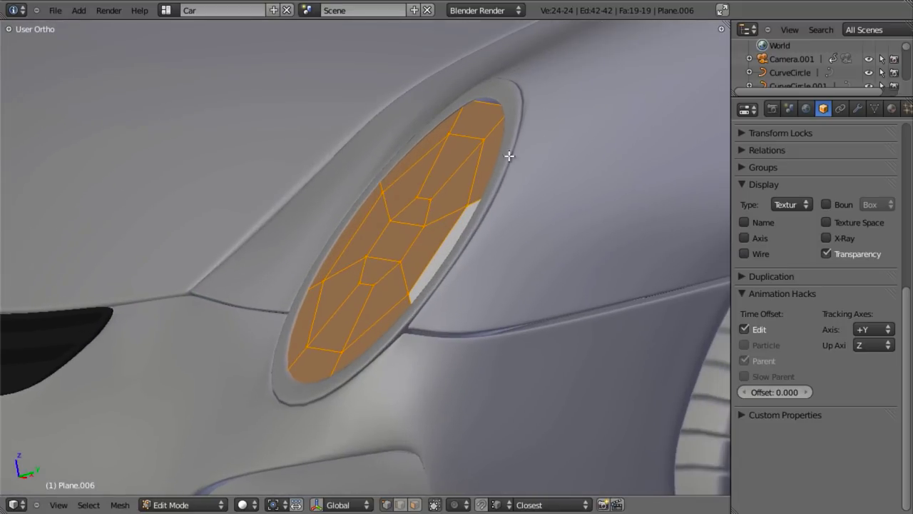
pyautogui.keyDown('alt'); pyautogui.rightClick(501, 135); pyautogui.keyUp('alt')
pyautogui.press('z')
pyautogui.moveTo(530, 215); pyautogui.dragTo(576, 210, button='middle')
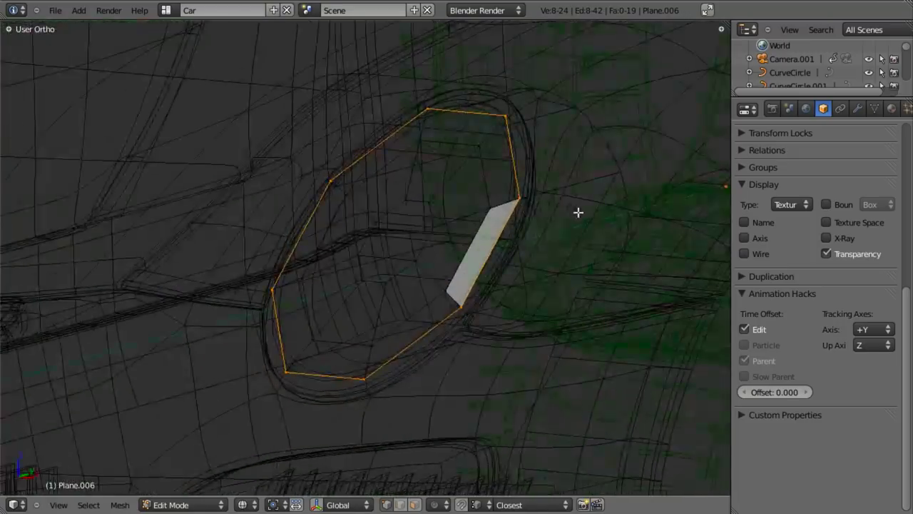
pyautogui.press('z')
pyautogui.press('s')
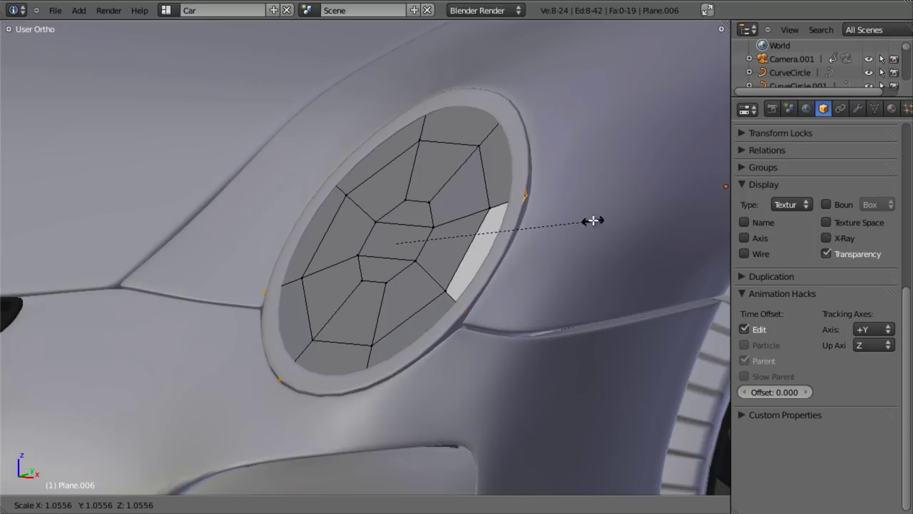
pyautogui.click(592, 223)
pyautogui.press('z')
pyautogui.press('z')
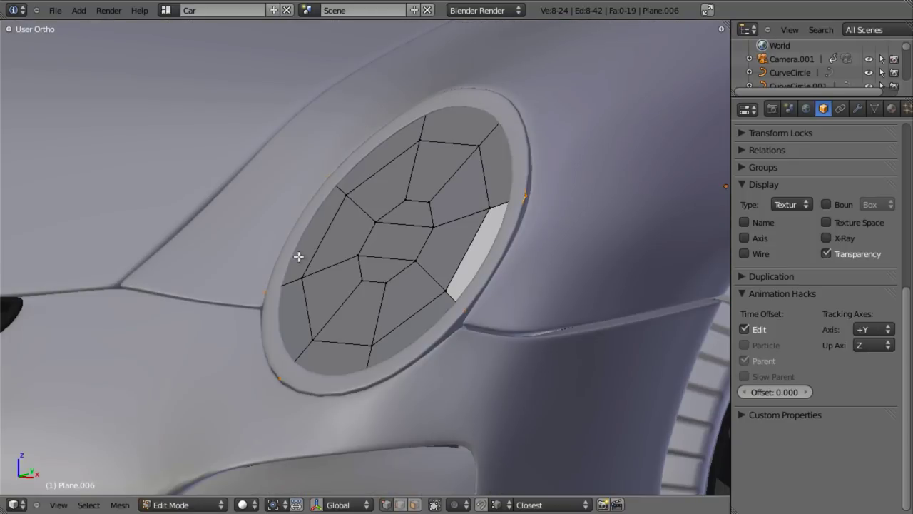
pyautogui.press('z')
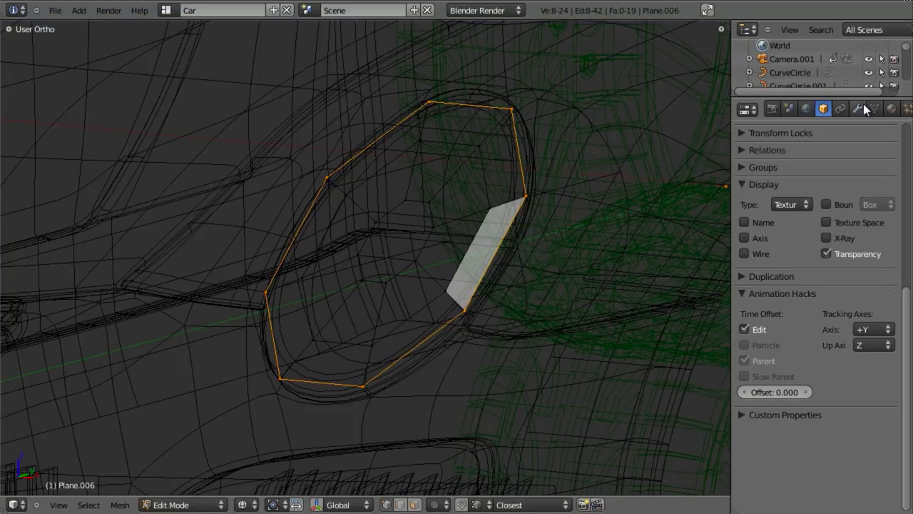
# Add a Subdivision Surface modifier to the lens with 2 view subdivisions and Optimal Display enabled.
pyautogui.click(859, 106)
pyautogui.click(785, 175)
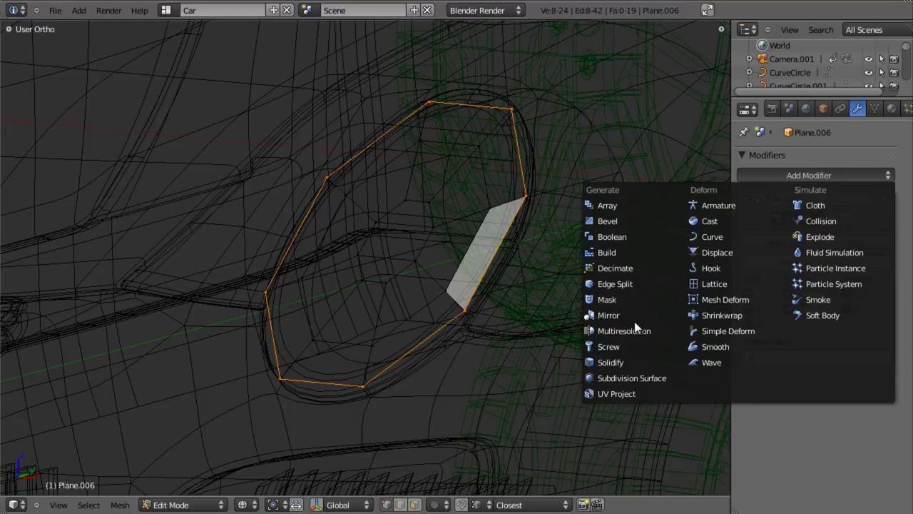
pyautogui.click(619, 376)
pyautogui.click(806, 473)
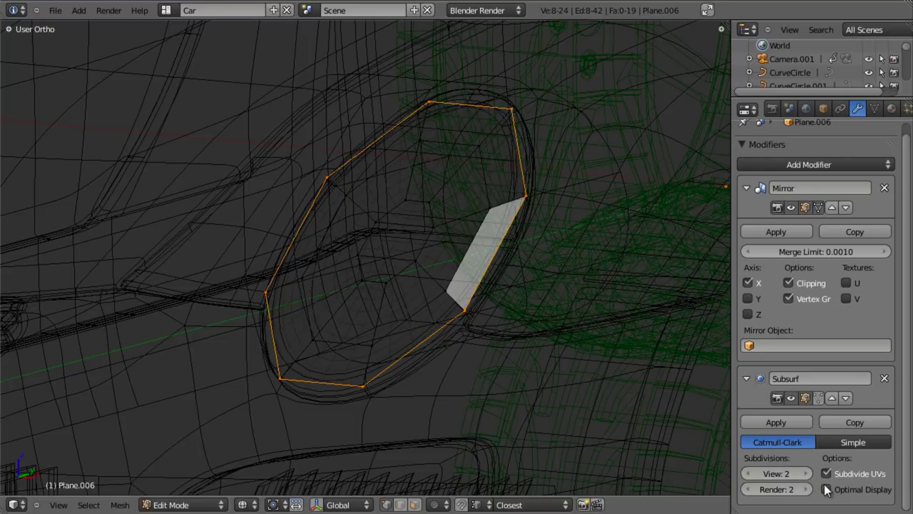
pyautogui.click(826, 488)
# Select all faces of the headlight lens and set them to smooth shading.
pyautogui.press('z')
pyautogui.press('a')
pyautogui.press('a')
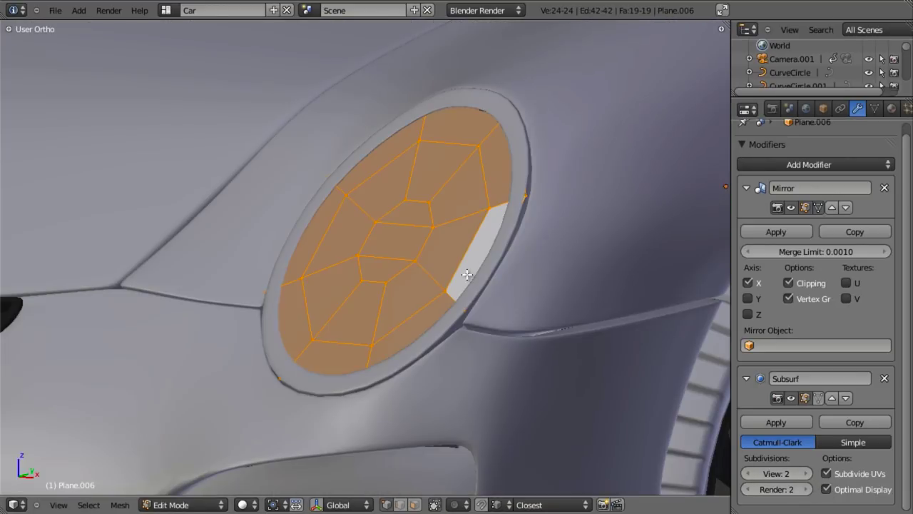
pyautogui.press('w')
pyautogui.click(467, 275)
pyautogui.press('z')
pyautogui.scroll(-3, 437, 277)
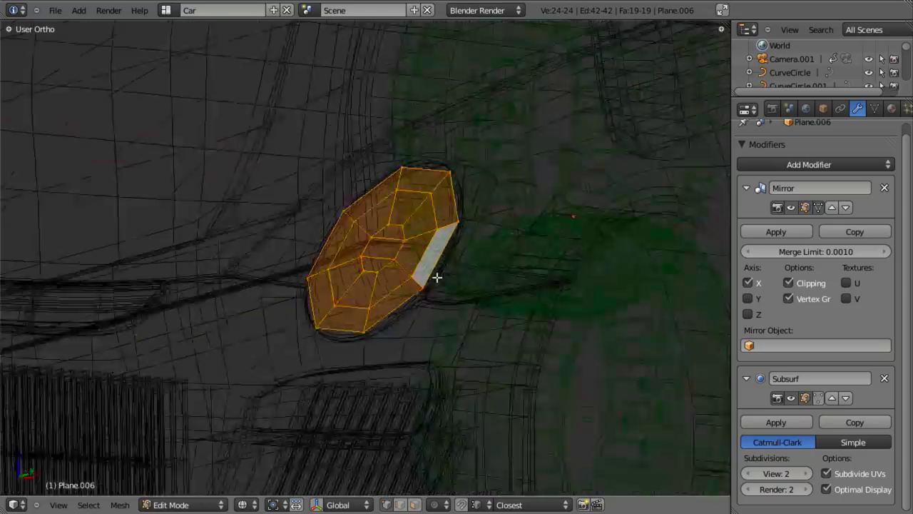
# Recalculate the normals of all the headlight lens faces.
pyautogui.moveTo(437, 278); pyautogui.dragTo(435, 325, button='middle')
pyautogui.press('z')
pyautogui.moveTo(485, 301)
pyautogui.mouseDown(button='middle')
pyautogui.moveTo(454, 188)
pyautogui.moveTo(425, 165)
pyautogui.moveTo(379, 144)
pyautogui.moveTo(354, 198)
pyautogui.moveTo(351, 238)
pyautogui.mouseUp(button='middle')
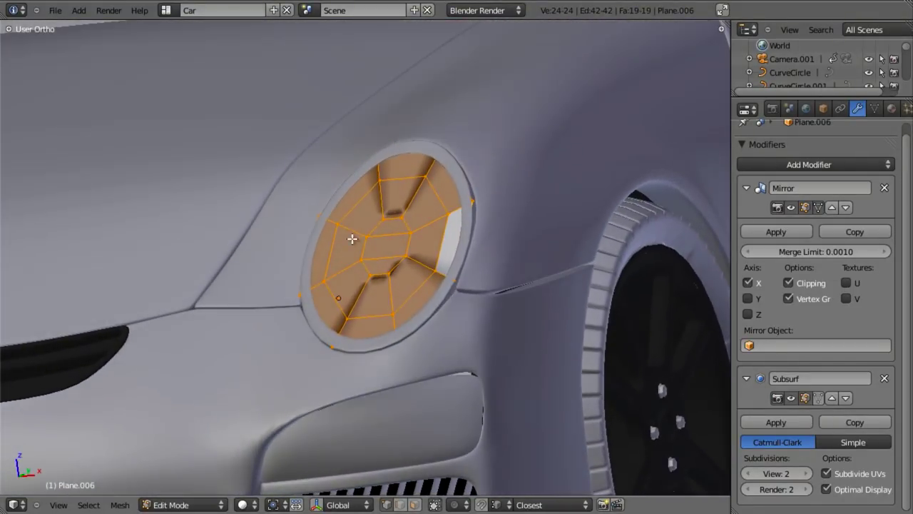
pyautogui.hotkey('ctrl', 'n')
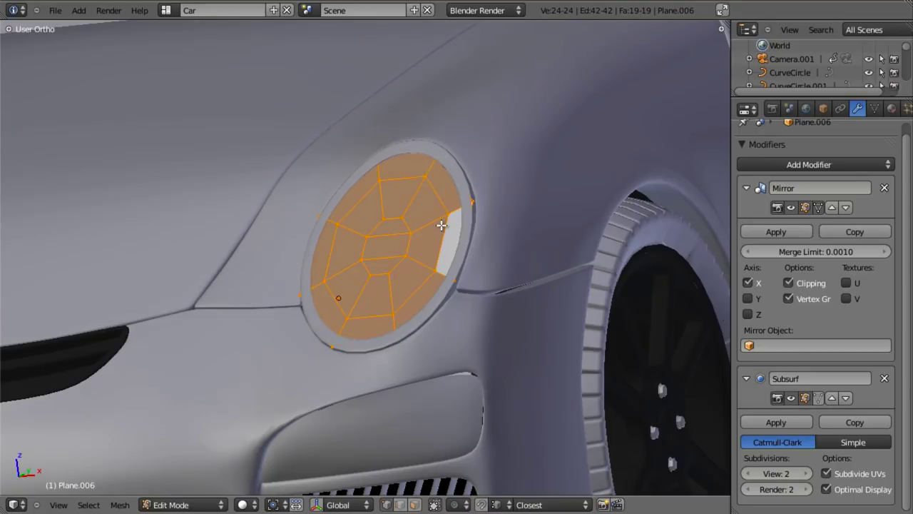
# Select the lens's inner edge loop and central faces, move them about -0.0084 along global Y, and leave Edit Mode.
pyautogui.scroll(2, 442, 225)
pyautogui.moveTo(439, 210); pyautogui.dragTo(366, 176, button='middle')
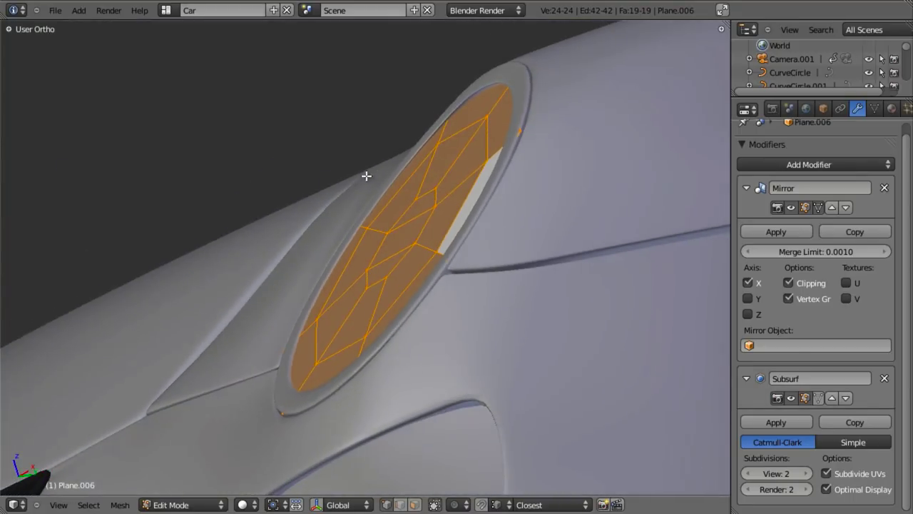
pyautogui.press('a')
pyautogui.keyDown('alt'); pyautogui.rightClick(487, 135); pyautogui.keyUp('alt')
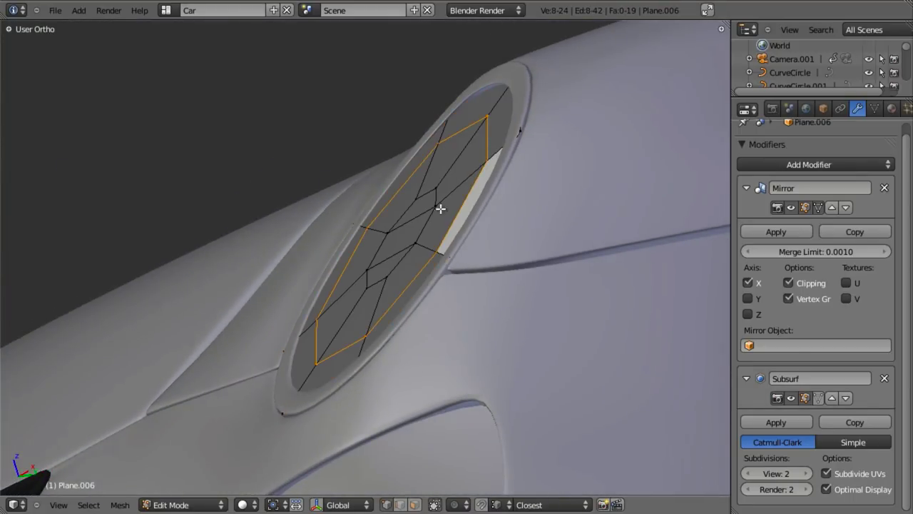
pyautogui.keyDown('shift'); pyautogui.rightClick(422, 197); pyautogui.keyUp('shift')
pyautogui.press('b')
pyautogui.moveTo(361, 177)
pyautogui.mouseDown()
pyautogui.moveTo(422, 221)
pyautogui.moveTo(438, 288)
pyautogui.mouseUp()
pyautogui.press('z')
pyautogui.press('z')
pyautogui.press('g')
pyautogui.press('y')
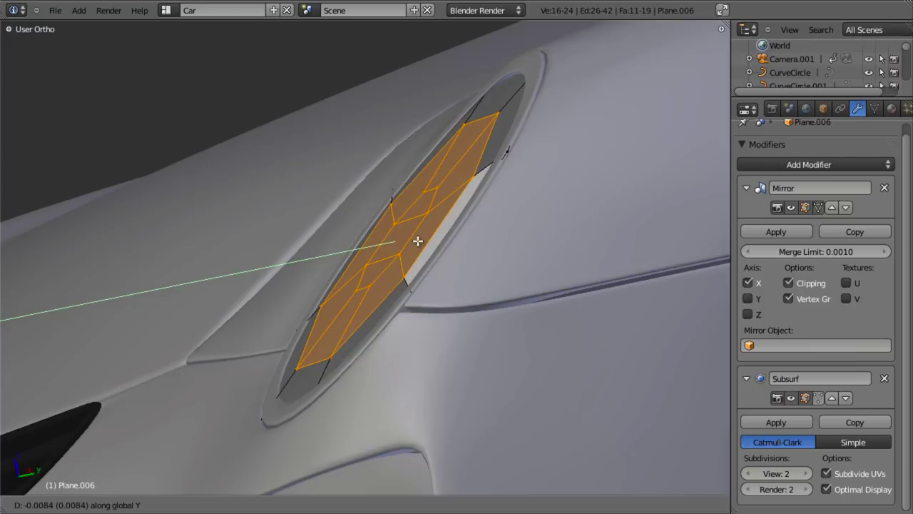
pyautogui.click(415, 240)
pyautogui.moveTo(383, 242); pyautogui.dragTo(549, 289, button='middle')
pyautogui.press('Tab')
# Examine how the headlight glass sits in its rim and how both headlights look on the whole car.
pyautogui.scroll(-4, 325, 284)
pyautogui.moveTo(326, 284); pyautogui.dragTo(296, 249, button='middle')
pyautogui.scroll(1, 295, 249)
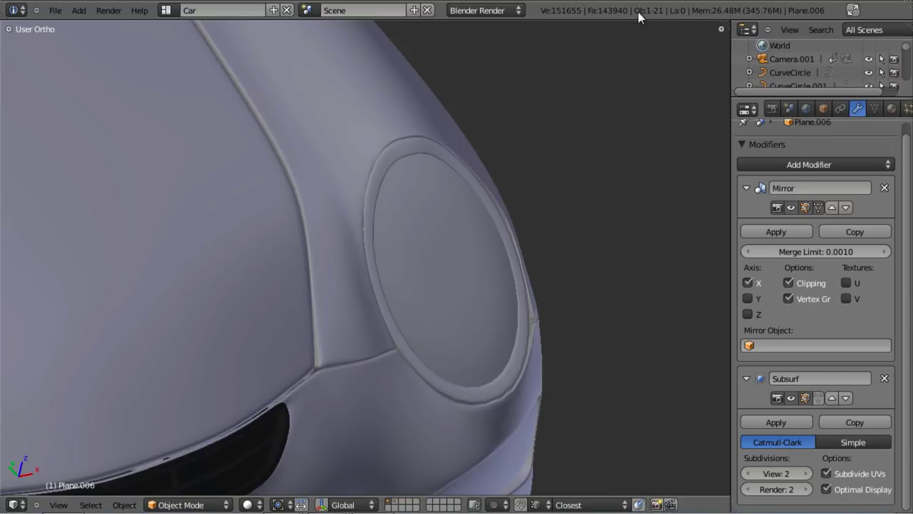
pyautogui.scroll(-7, 499, 321)
pyautogui.moveTo(491, 349); pyautogui.dragTo(399, 302, button='middle')
pyautogui.keyDown('shift'); pyautogui.moveTo(315, 220); pyautogui.dragTo(502, 233, button='middle'); pyautogui.keyUp('shift')
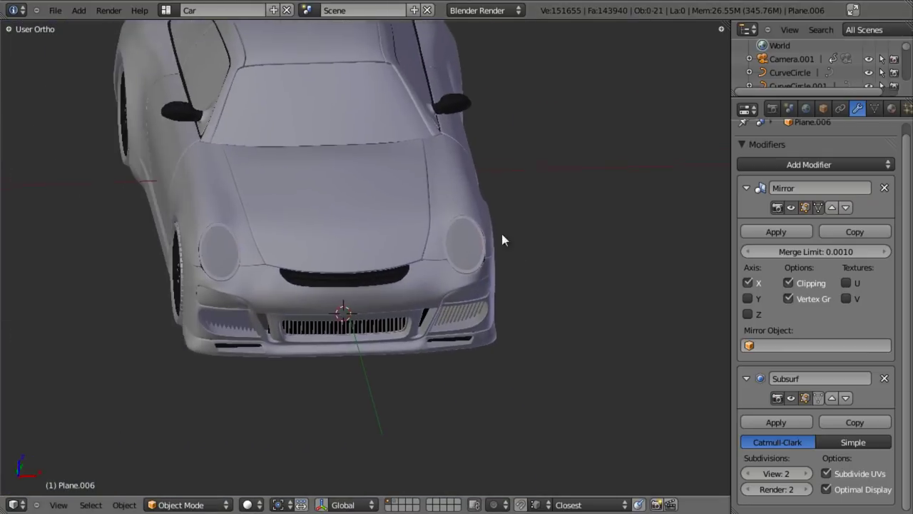
pyautogui.scroll(-4, 508, 261)
pyautogui.moveTo(516, 279); pyautogui.dragTo(414, 249, button='middle')
pyautogui.scroll(3, 412, 244)
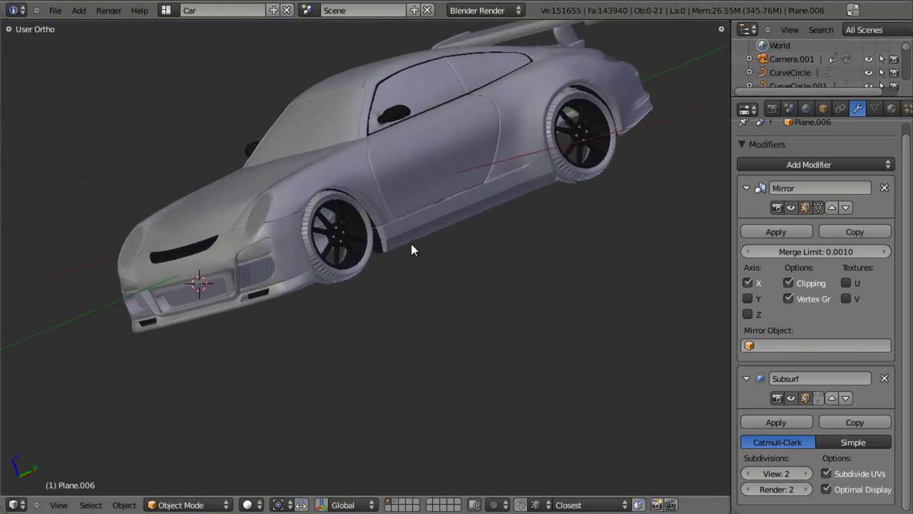
# Compare the front end with the side reference image in wireframe and solid shading, selecting the car body.
pyautogui.press('z')
pyautogui.press('KP_3')
pyautogui.scroll(6, 363, 261)
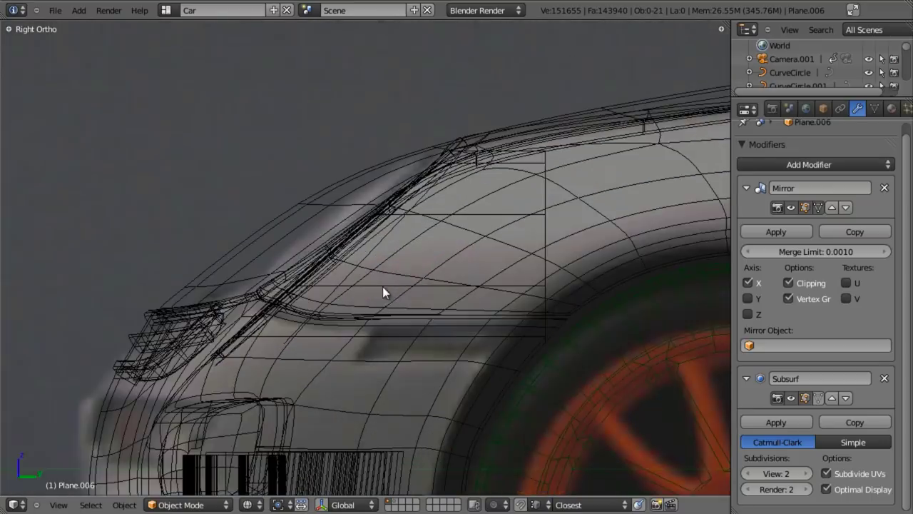
pyautogui.scroll(2, 331, 233)
pyautogui.rightClick(331, 233)
pyautogui.press('z')
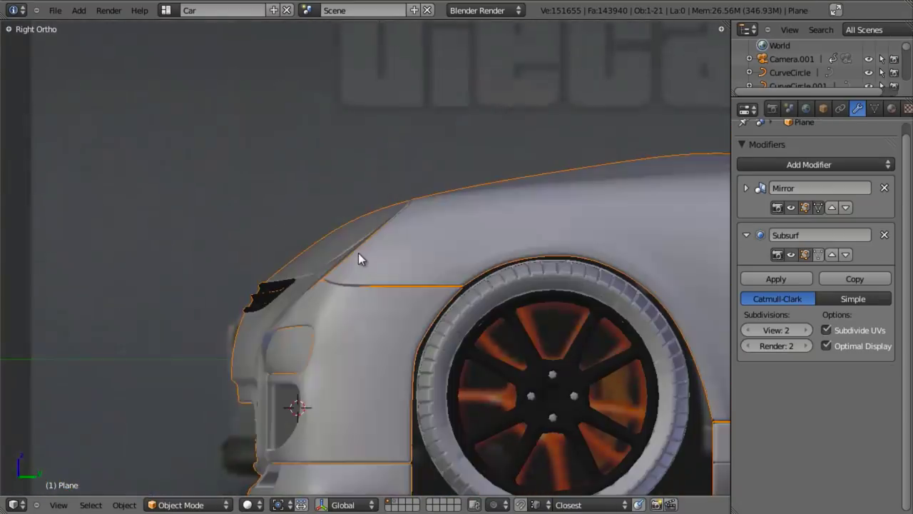
pyautogui.moveTo(358, 253); pyautogui.dragTo(397, 292, button='middle')
pyautogui.press('z')
pyautogui.scroll(-5, 336, 316)
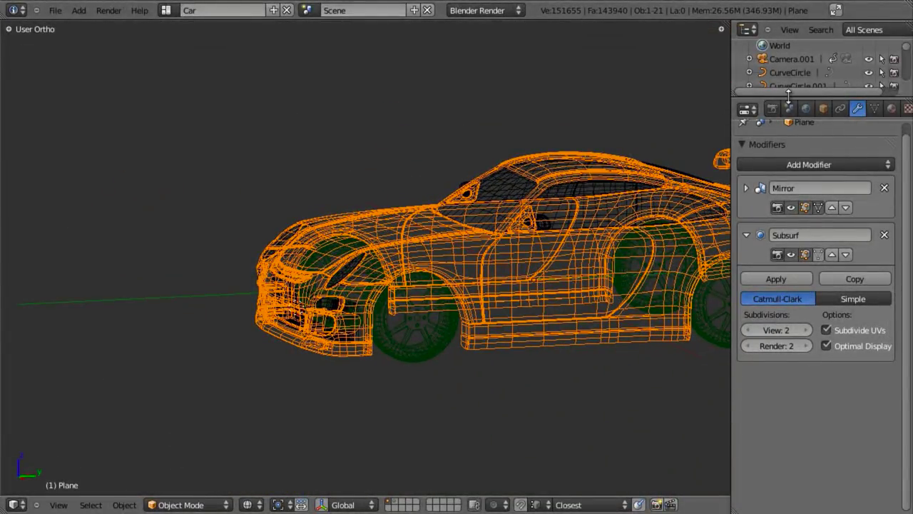
# Enlarge the outliner to reach the mesh entries and hide the selected car body.
pyautogui.moveTo(786, 99); pyautogui.dragTo(786, 163)
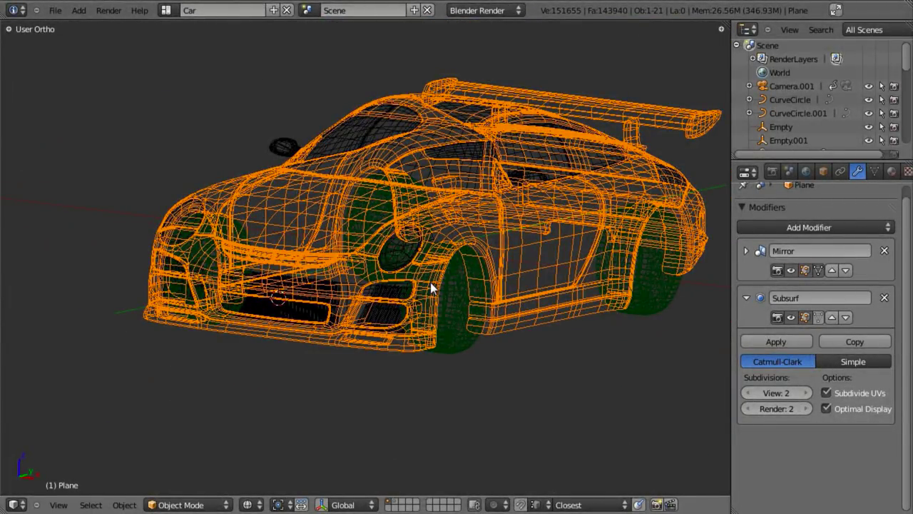
pyautogui.scroll(-5, 801, 126)
pyautogui.scroll(-4, 801, 126)
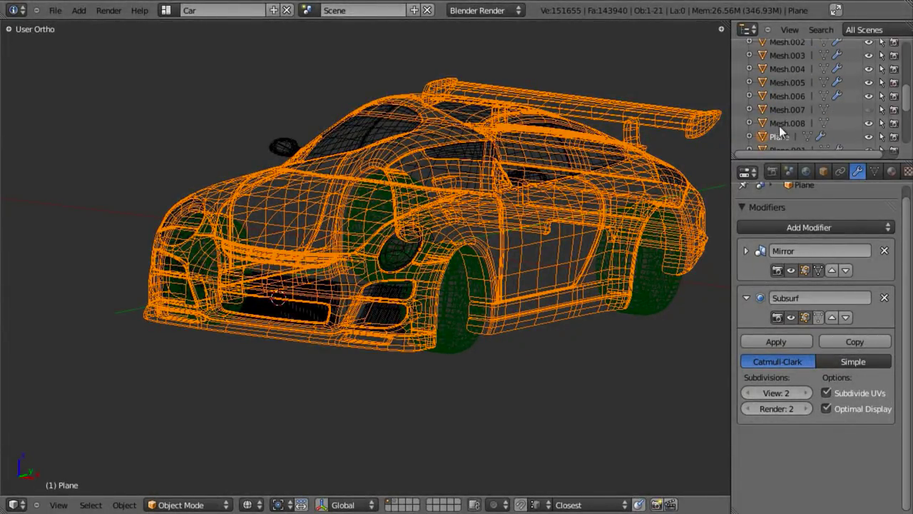
pyautogui.press('h')
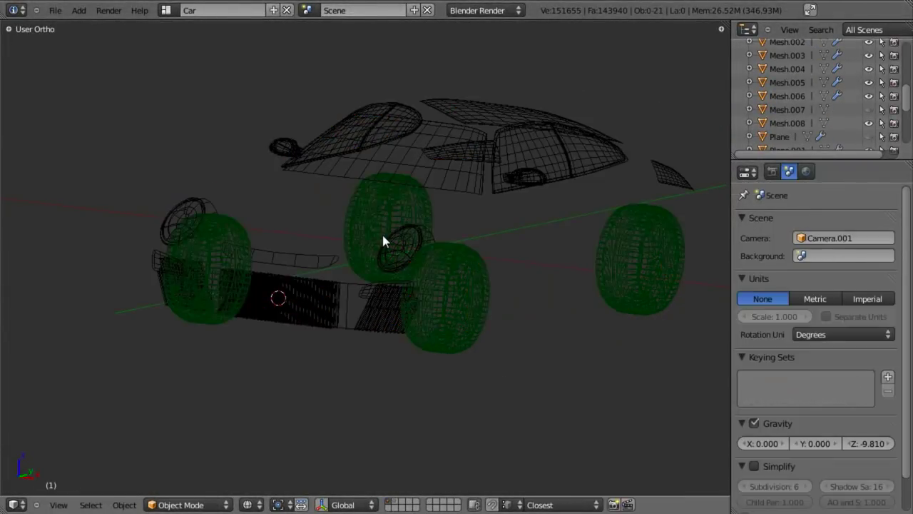
# Unhide all objects and move the large ground plane to layer 2.
pyautogui.hotkey('alt', 'h')
pyautogui.press('z')
pyautogui.scroll(2, 471, 287)
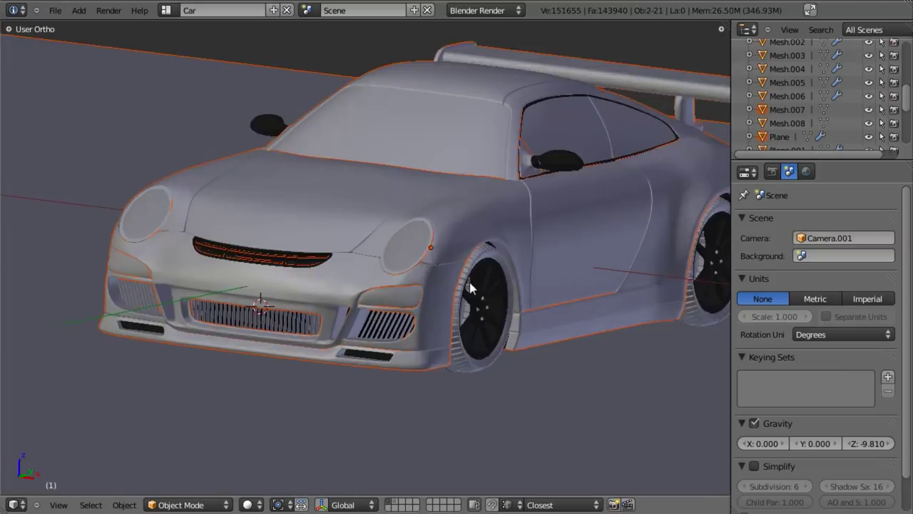
pyautogui.scroll(-5, 511, 242)
pyautogui.press('z')
pyautogui.press('a')
pyautogui.scroll(-3, 433, 269)
pyautogui.rightClick(516, 243)
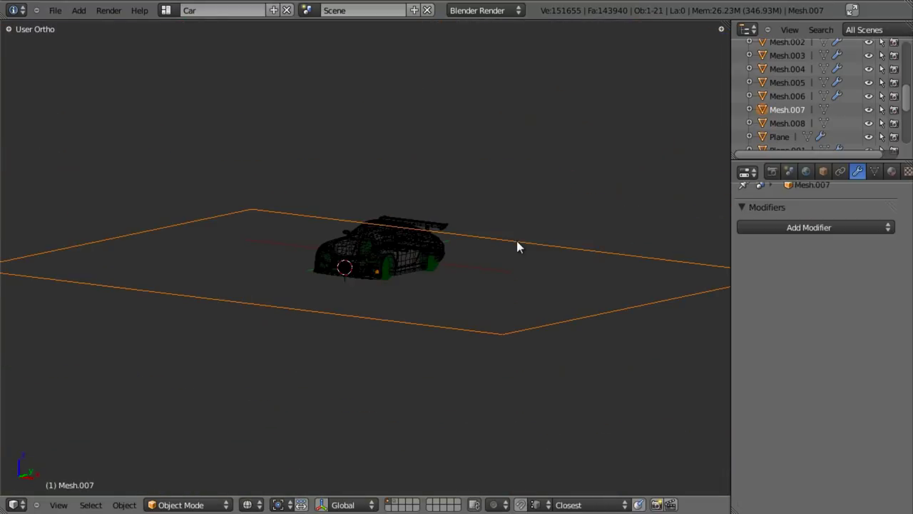
pyautogui.press('m')
pyautogui.press('2')
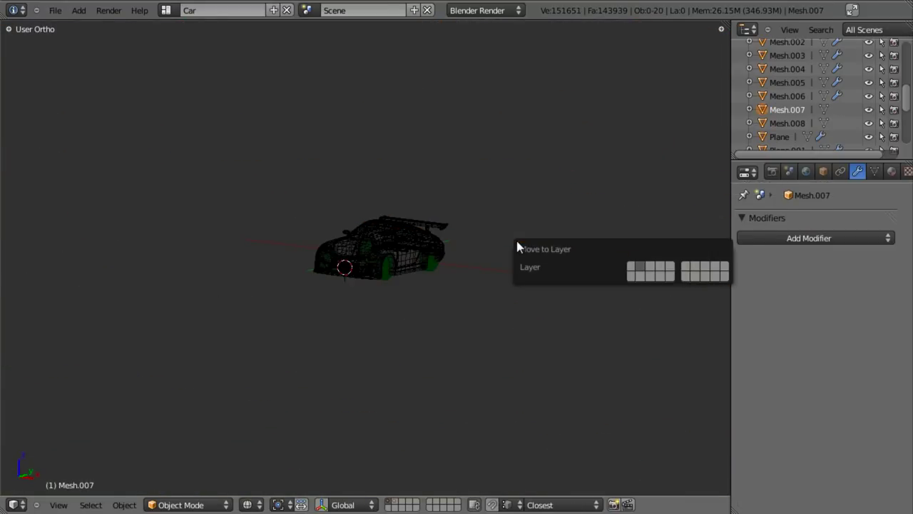
# Select the headlight glass and examine it on the car in both wireframe and solid shading.
pyautogui.scroll(5, 492, 264)
pyautogui.scroll(3, 473, 279)
pyautogui.press('z')
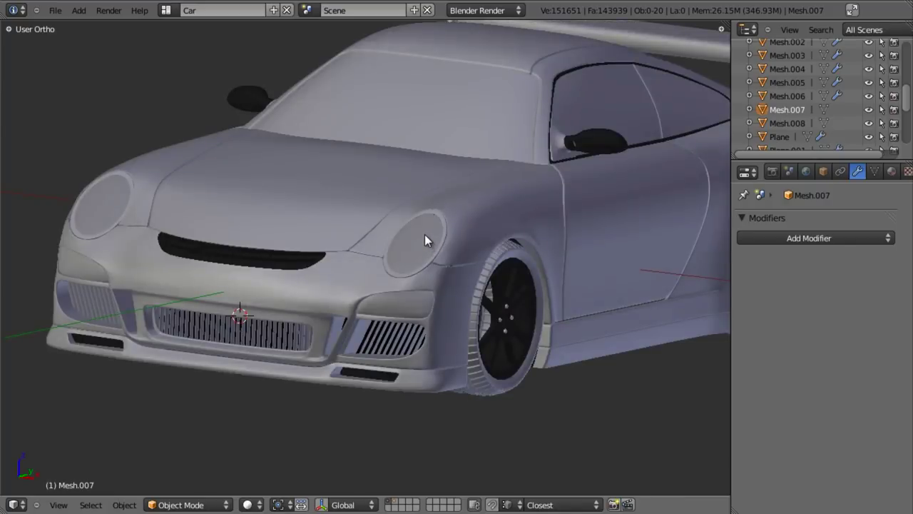
pyautogui.press('z')
pyautogui.rightClick(408, 267)
pyautogui.scroll(3, 399, 271)
pyautogui.moveTo(391, 271)
pyautogui.mouseDown(button='middle')
pyautogui.moveTo(445, 306)
pyautogui.moveTo(373, 265)
pyautogui.moveTo(298, 268)
pyautogui.moveTo(458, 234)
pyautogui.mouseUp(button='middle')
pyautogui.press('z')
pyautogui.scroll(4, 348, 279)
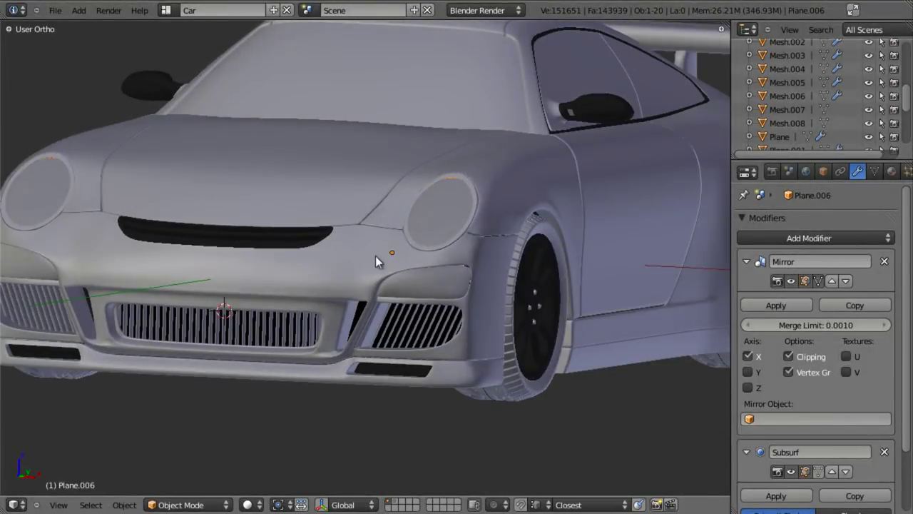
pyautogui.press('z')
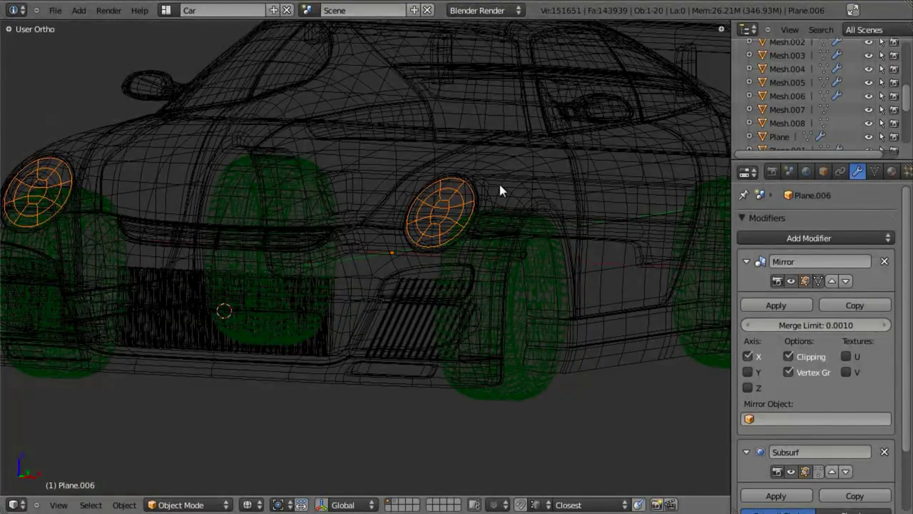
# Select the car body mesh and rename the object as car_body.
pyautogui.click(370, 158)
pyautogui.scroll(-5, 396, 206)
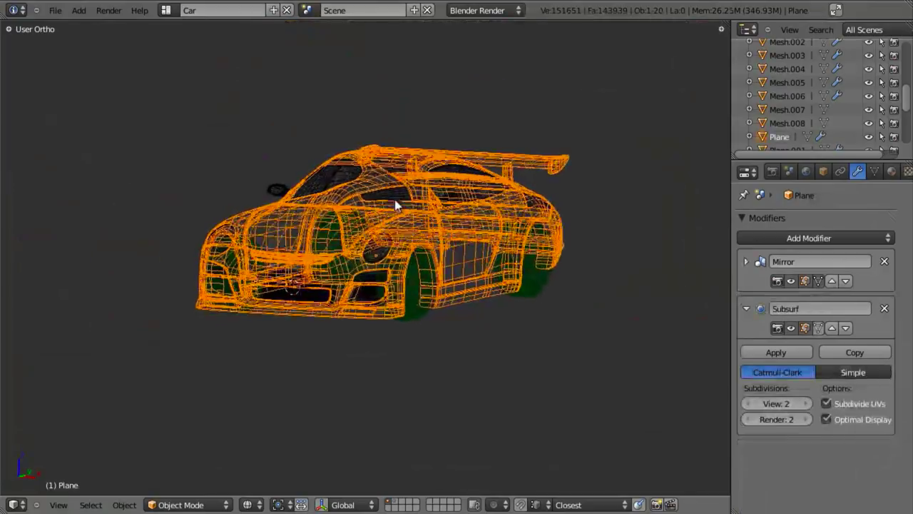
pyautogui.scroll(5, 796, 93)
pyautogui.scroll(-5, 783, 65)
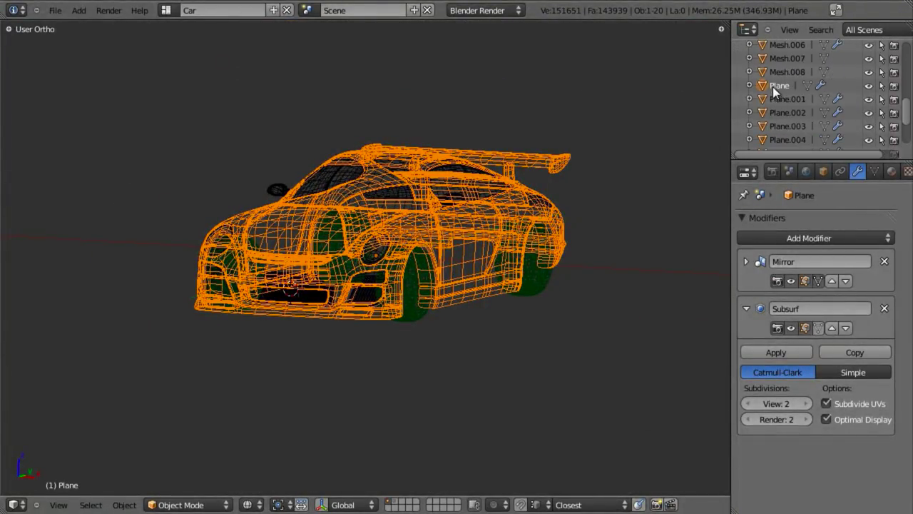
pyautogui.scroll(2, 428, 251)
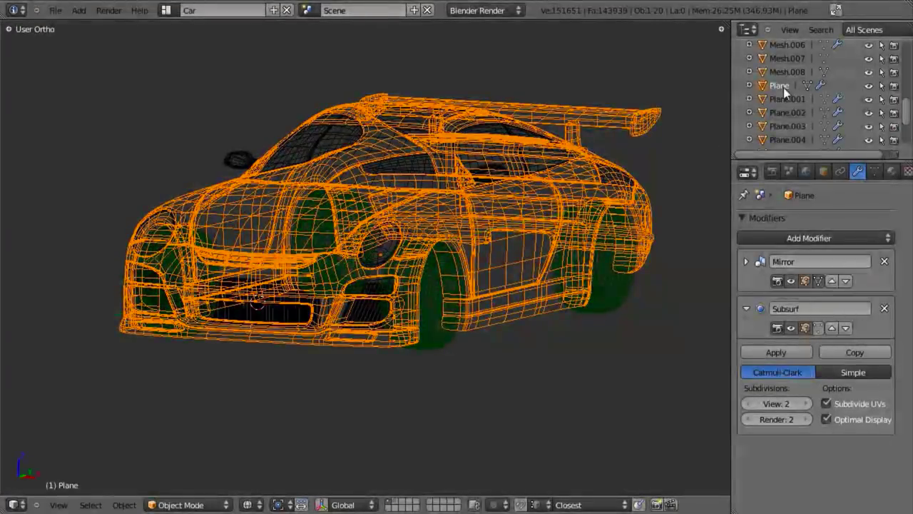
pyautogui.doubleClick(780, 87)
pyautogui.write('car_body')
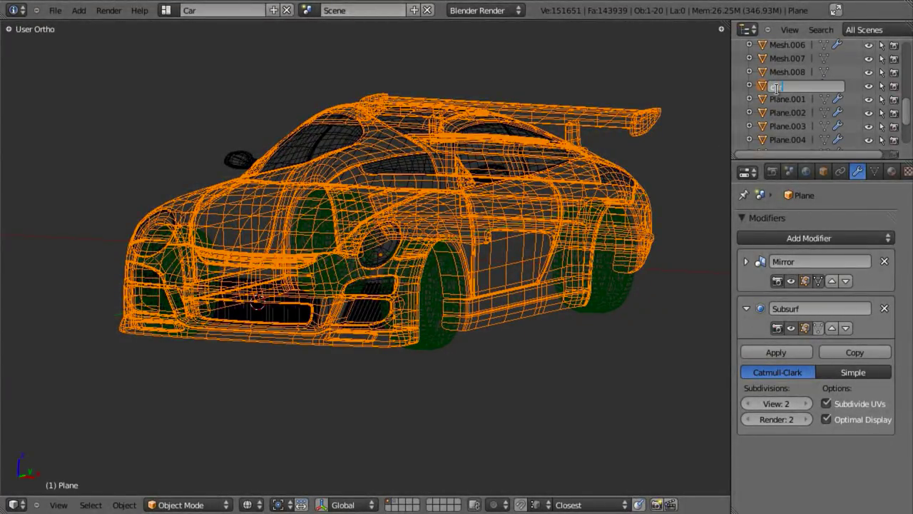
pyautogui.press('Return')
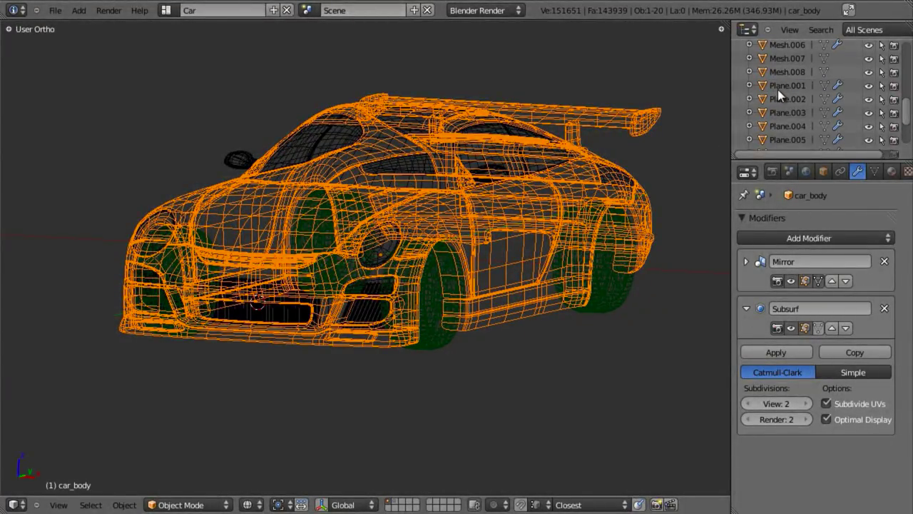
# Make the car_body object unselectable in the viewport.
pyautogui.scroll(5, 782, 94)
pyautogui.scroll(-4, 783, 95)
pyautogui.scroll(-3, 782, 95)
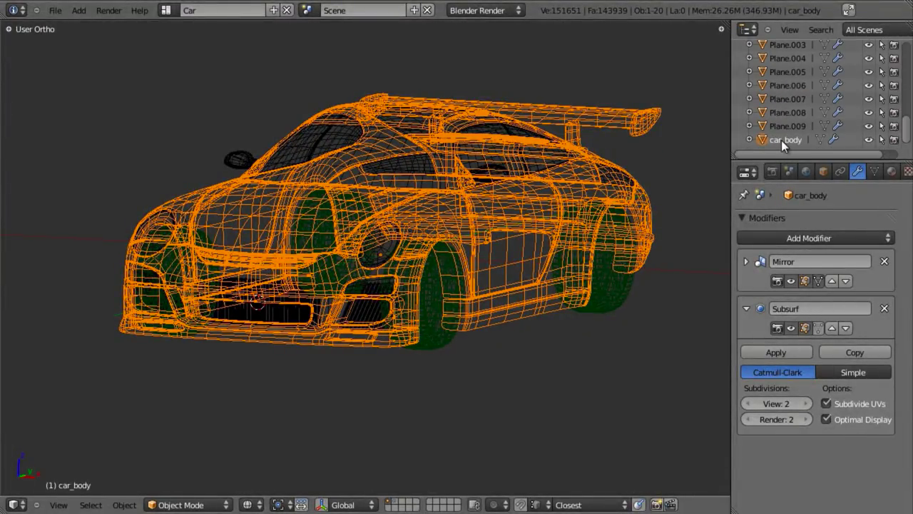
pyautogui.click(882, 139)
# Test picking on the front end by selecting the headlight glass.
pyautogui.scroll(5, 488, 220)
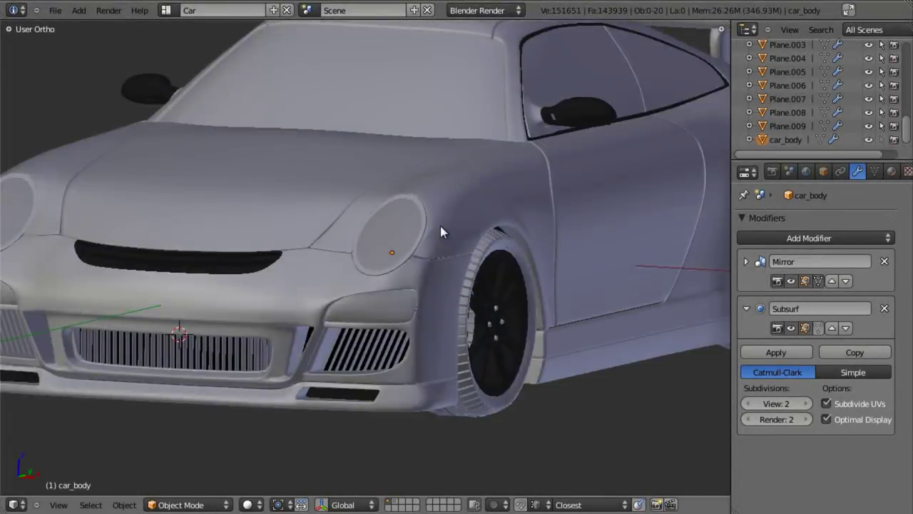
pyautogui.rightClick(402, 233)
pyautogui.press('z')
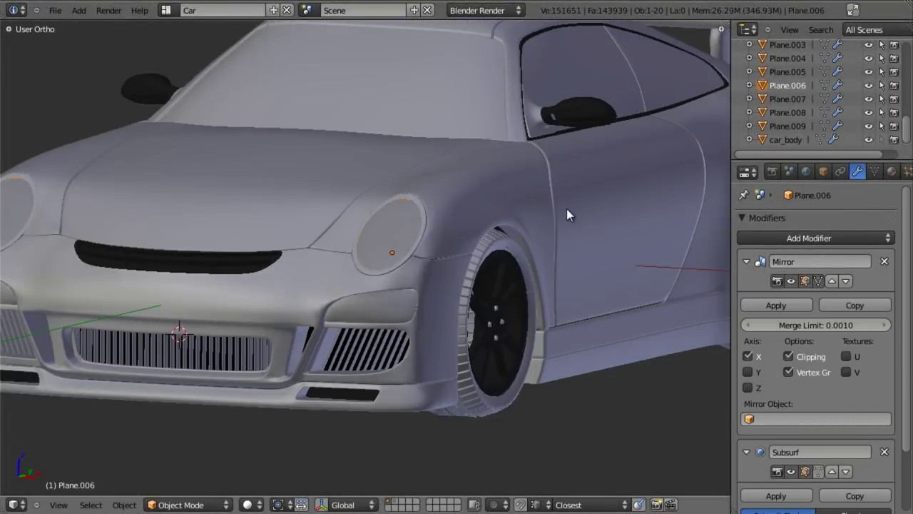
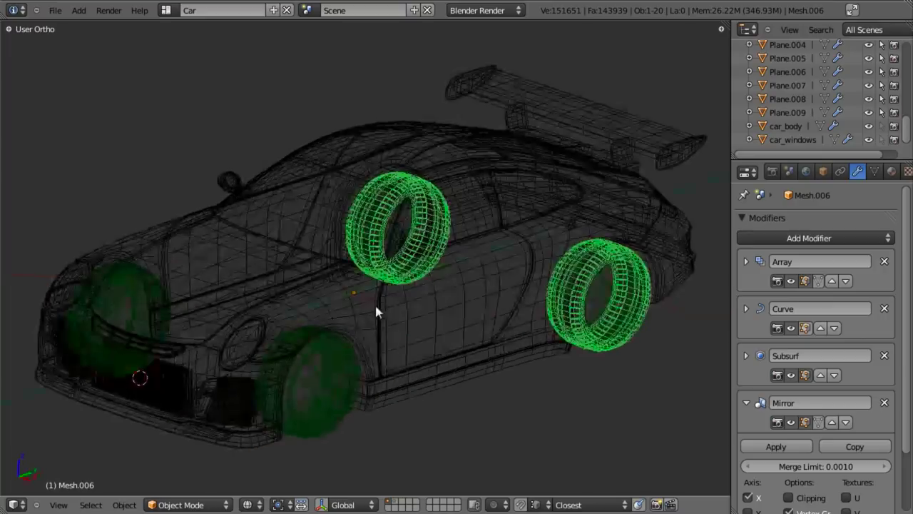
# Rename the selected rear tires object as car_tires_back.
pyautogui.scroll(5, 812, 105)
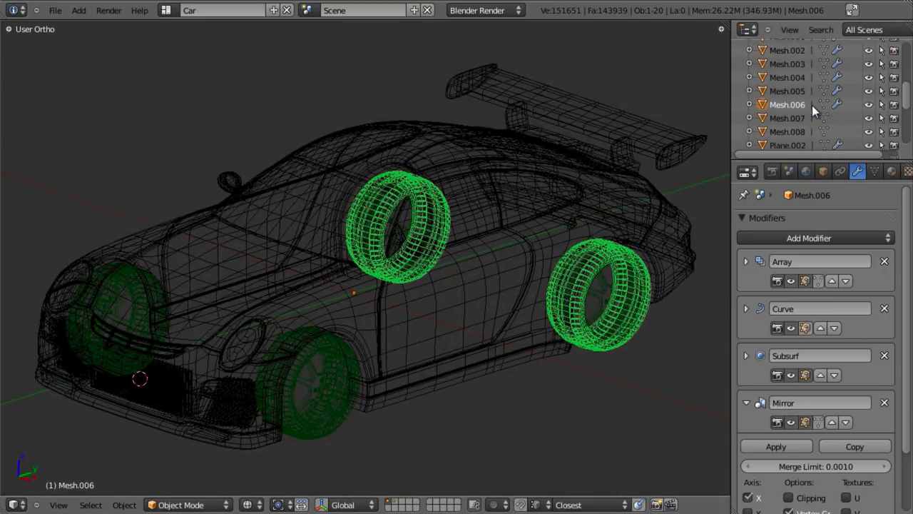
pyautogui.doubleClick(785, 130)
pyautogui.write('car_wheels_ba')
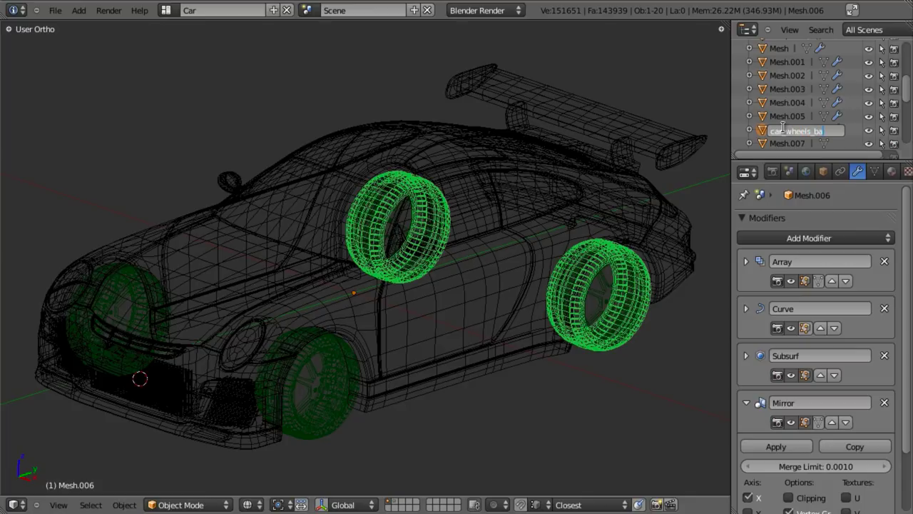
pyautogui.write('r wheels')
pyautogui.press('BackSpace')
pyautogui.press('BackSpace')
pyautogui.press('BackSpace')
pyautogui.press('BackSpace')
pyautogui.press('BackSpace')
pyautogui.press('BackSpace')
pyautogui.press('BackSpace')
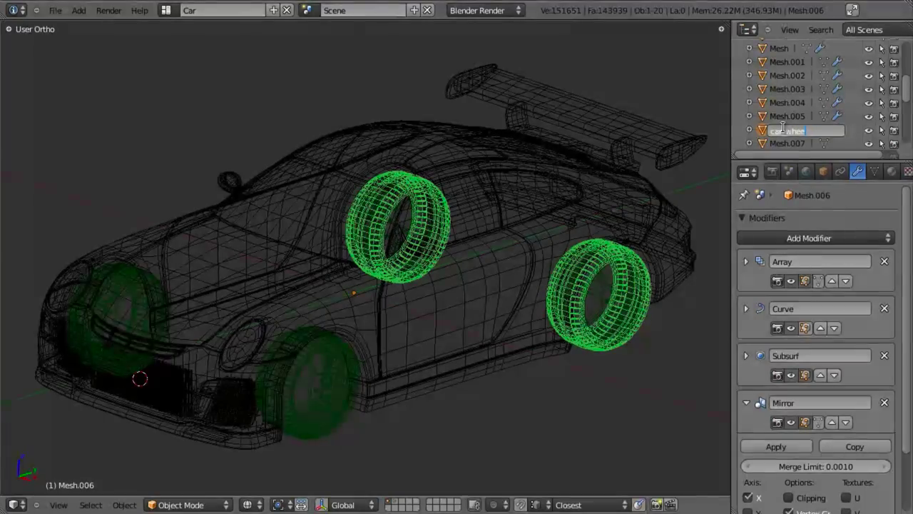
pyautogui.write('_tires_back')
pyautogui.press('Return')
# Select the front tires, rename the object as car_tires_front, and make it unselectable in the viewport.
pyautogui.rightClick(316, 446)
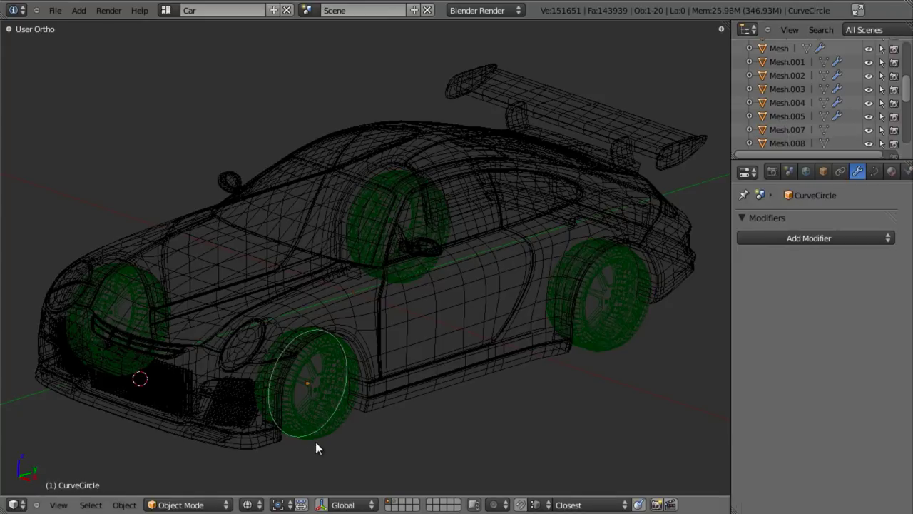
pyautogui.rightClick(316, 441)
pyautogui.rightClick(317, 439)
pyautogui.scroll(2, 781, 88)
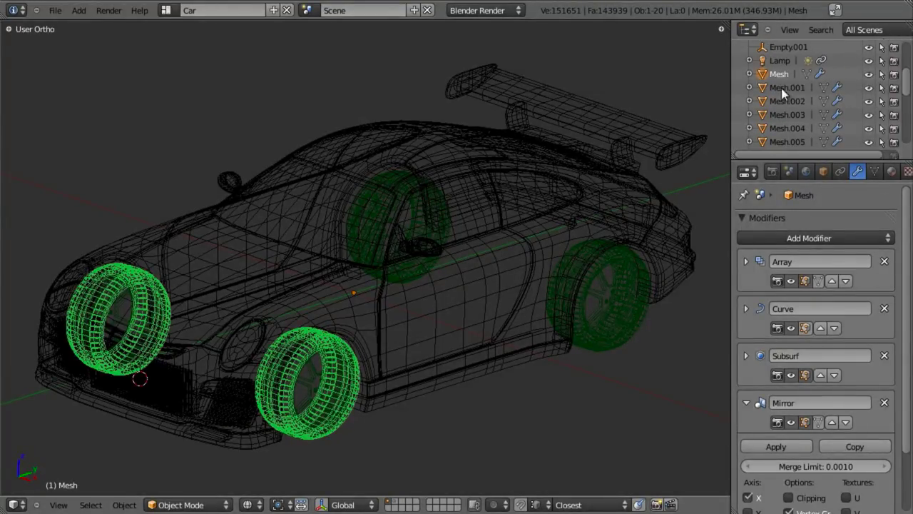
pyautogui.doubleClick(783, 75)
pyautogui.write('ca')
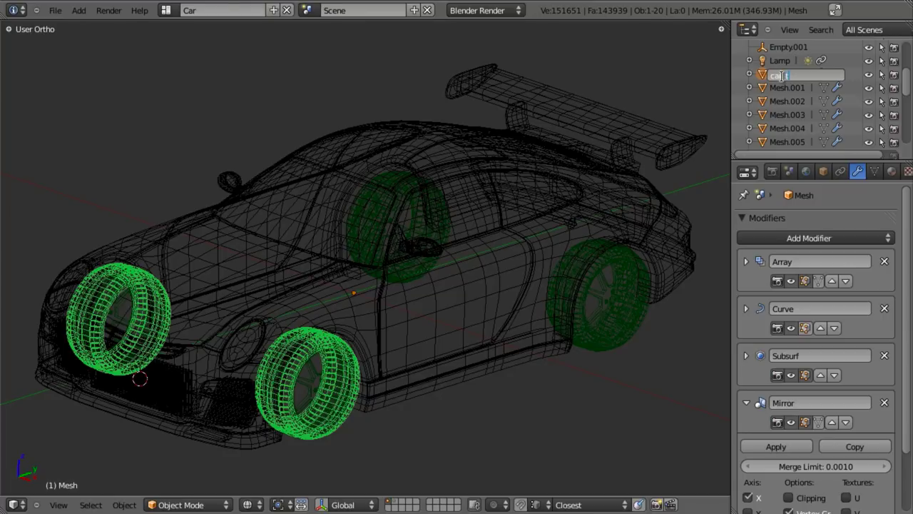
pyautogui.write('r_tires_front')
pyautogui.press('Return')
pyautogui.scroll(-5, 785, 78)
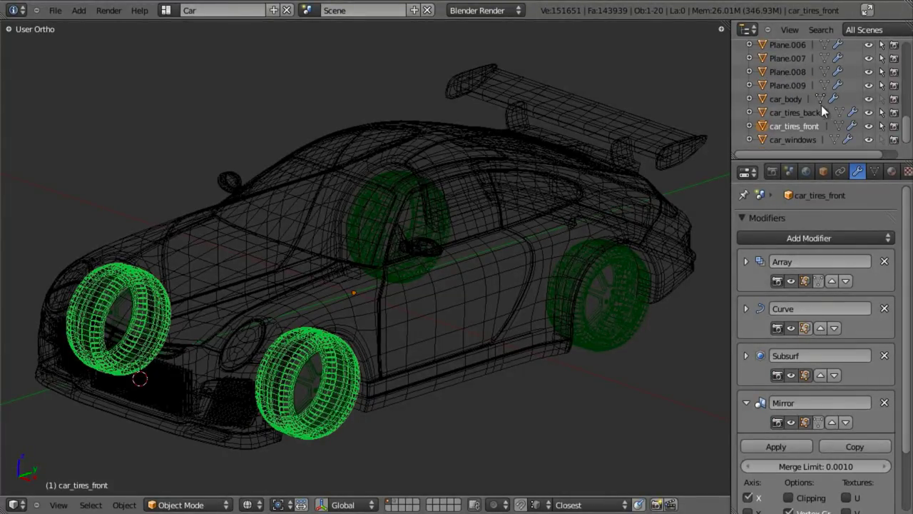
pyautogui.click(882, 126)
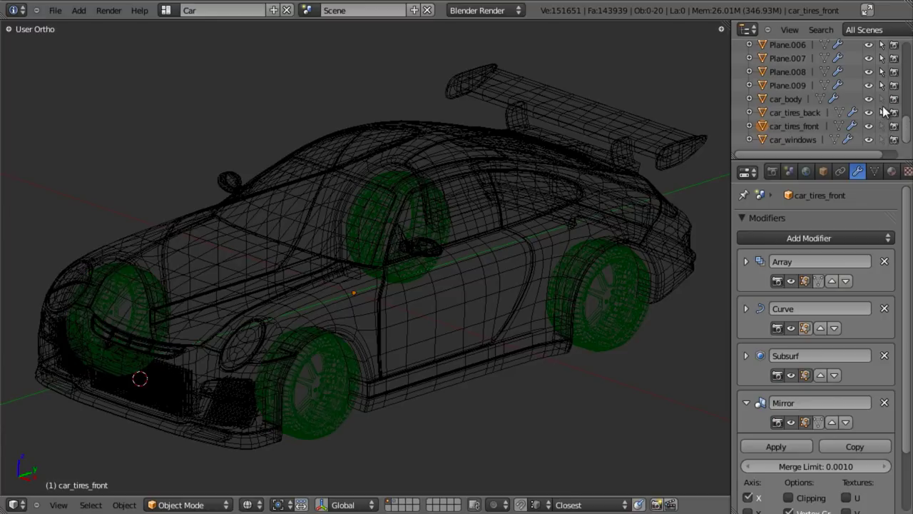
# Make the car_tires_back object unselectable in the viewport and select the tread mesh of the front tires.
pyautogui.click(884, 113)
pyautogui.keyDown('shift'); pyautogui.moveTo(473, 239); pyautogui.dragTo(493, 184, button='middle'); pyautogui.keyUp('shift')
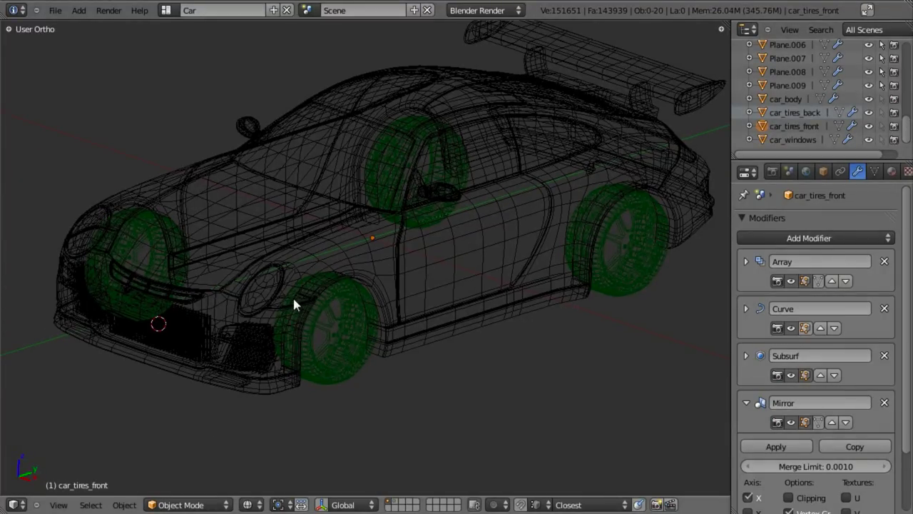
pyautogui.rightClick(319, 293)
pyautogui.rightClick(319, 291)
pyautogui.moveTo(320, 285); pyautogui.dragTo(422, 235, button='middle')
pyautogui.scroll(4, 432, 246)
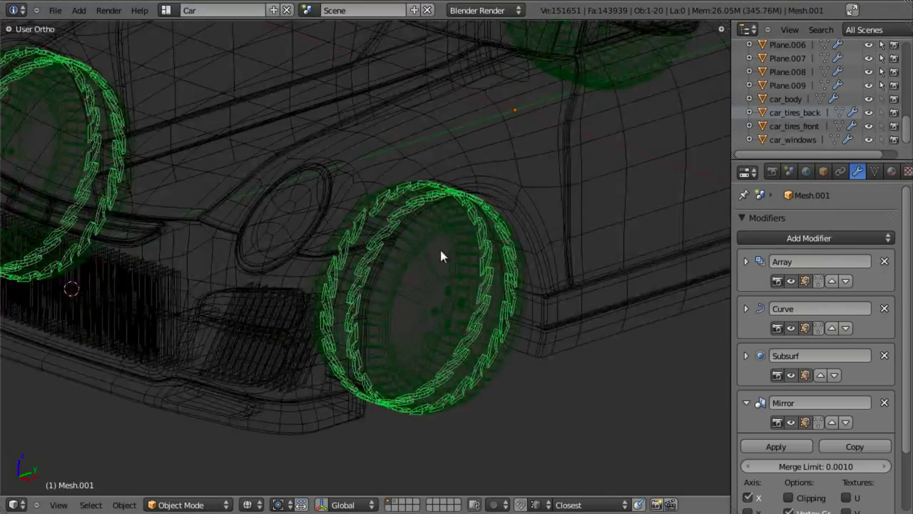
pyautogui.scroll(5, 823, 105)
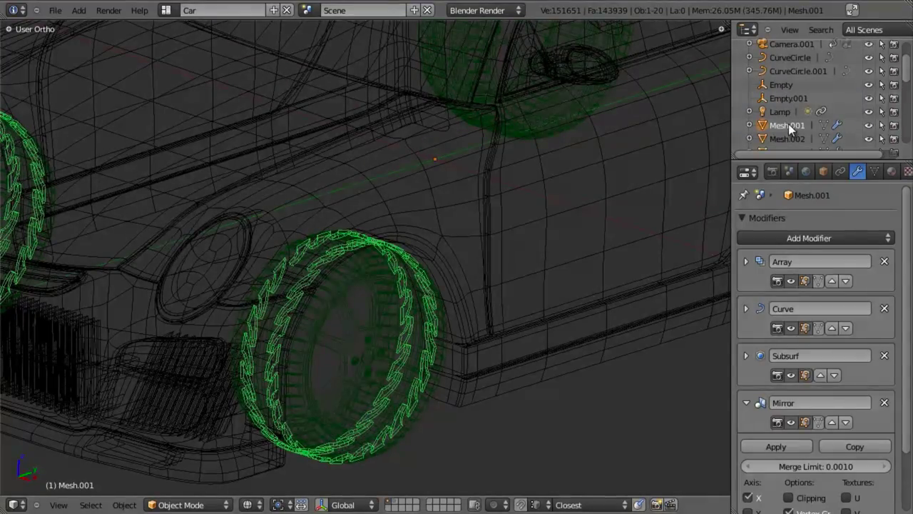
# Rename the selected front tread object as car_treads_front.
pyautogui.doubleClick(788, 125)
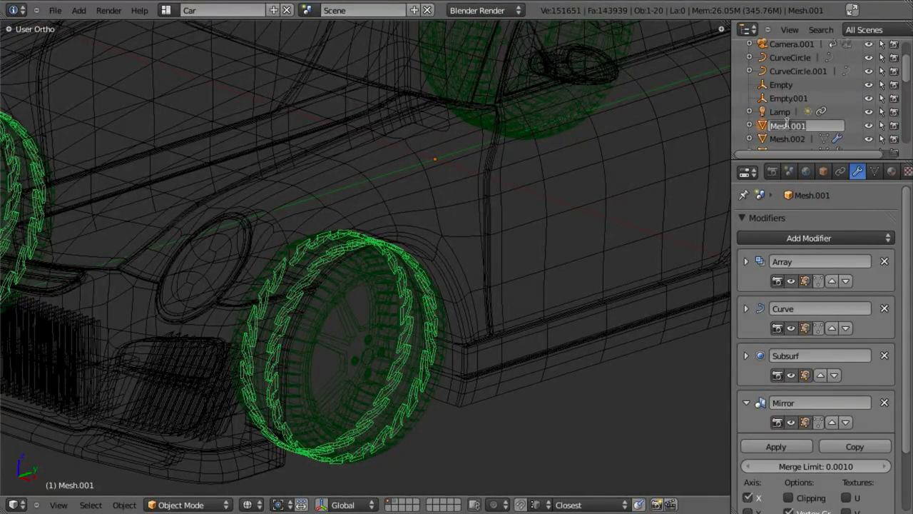
pyautogui.write('car')
pyautogui.write('_treads_front')
pyautogui.press('Return')
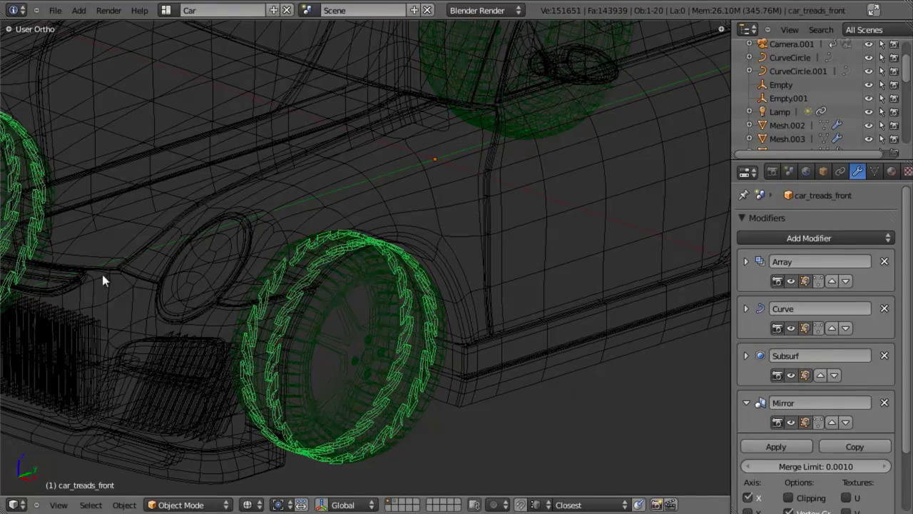
# Select the tread mesh of the rear tires and rename the object as car_treads_back.
pyautogui.scroll(-3, 654, 184)
pyautogui.rightClick(701, 159)
pyautogui.rightClick(699, 153)
pyautogui.keyDown('shift'); pyautogui.moveTo(700, 154); pyautogui.dragTo(626, 170, button='middle'); pyautogui.keyUp('shift')
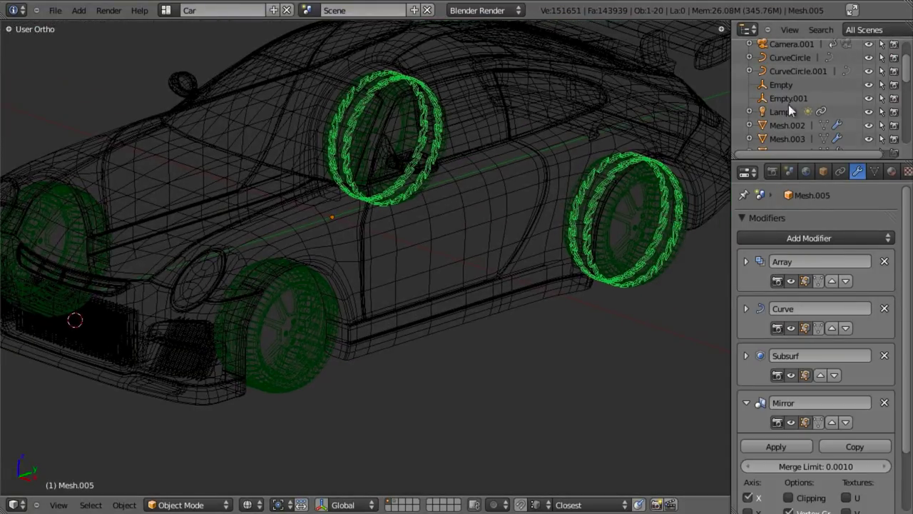
pyautogui.scroll(-3, 792, 108)
pyautogui.doubleClick(789, 111)
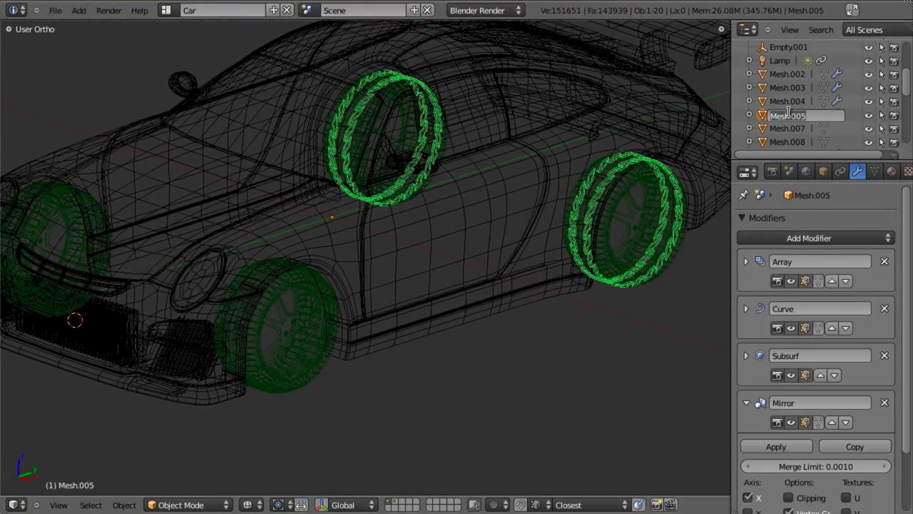
pyautogui.write('car_treads_back')
pyautogui.press('Return')
# Make the car_treads_back and car_treads_front objects unselectable in the viewport.
pyautogui.scroll(-5, 790, 111)
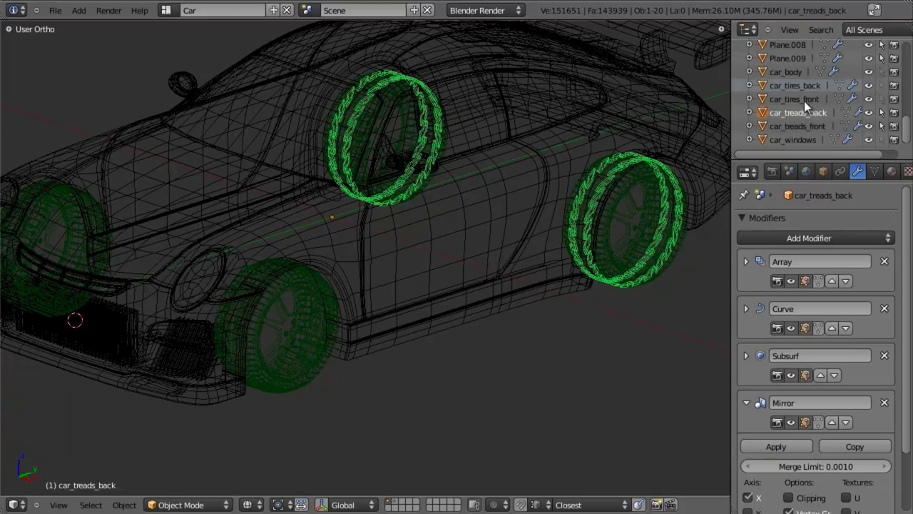
pyautogui.click(882, 112)
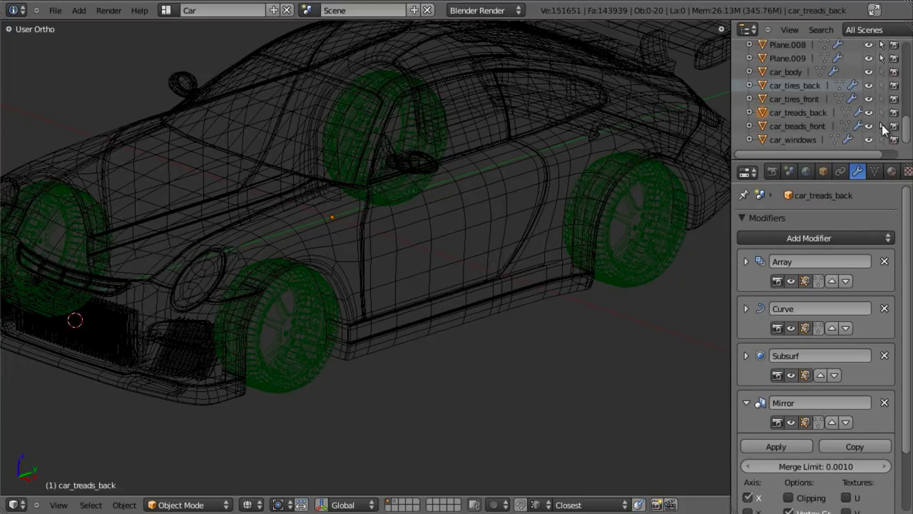
pyautogui.click(882, 125)
# Test picking around the front wheel and bumper grille, comparing the wireframe and solid displays.
pyautogui.keyDown('shift'); pyautogui.moveTo(260, 291); pyautogui.dragTo(335, 255, button='middle'); pyautogui.keyUp('shift')
pyautogui.rightClick(334, 256)
pyautogui.rightClick(292, 294)
pyautogui.press('z')
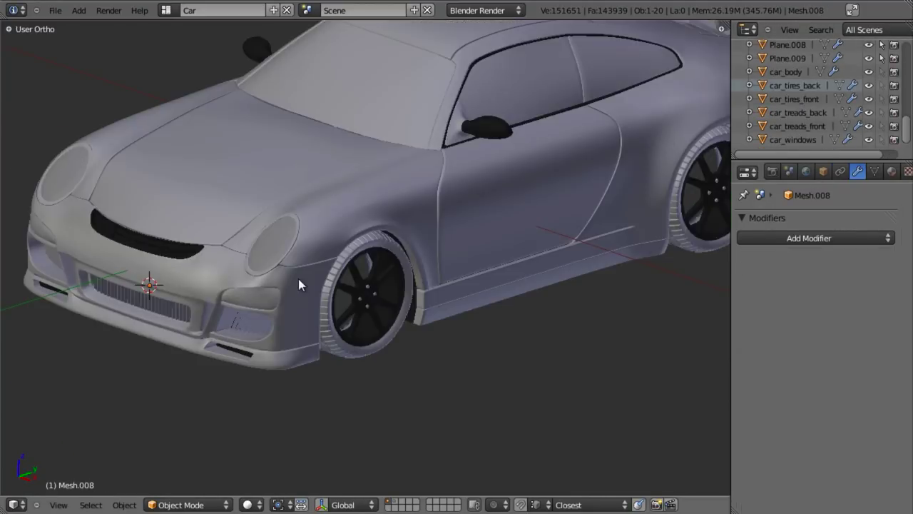
pyautogui.press('z')
pyautogui.rightClick(197, 263)
pyautogui.press('z')
pyautogui.press('z')
pyautogui.scroll(8, 324, 231)
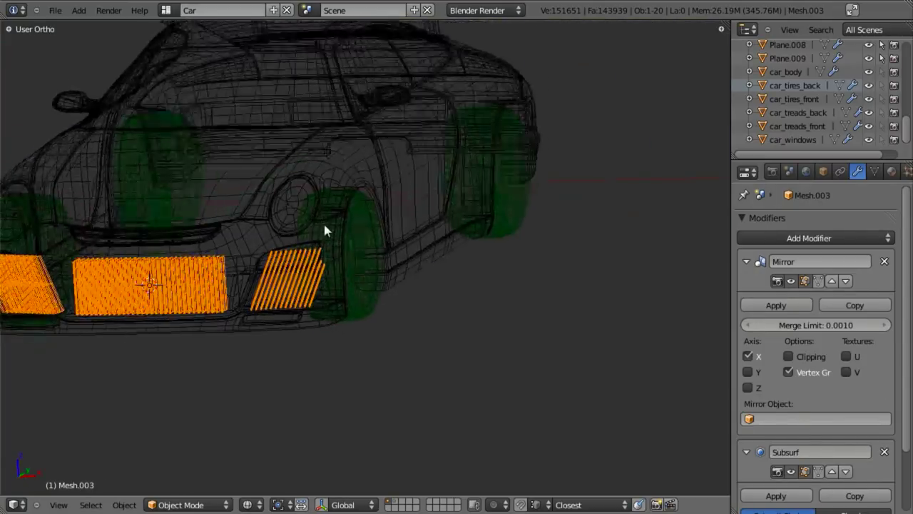
# Clear the selection, pick the tail lights through the wireframe in front view, and inspect the car in solid display.
pyautogui.press('a')
pyautogui.press('KP_1')
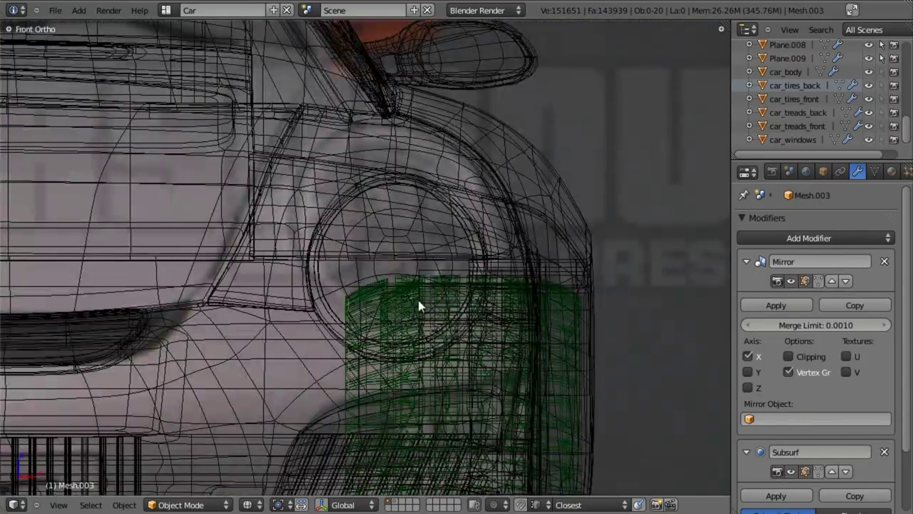
pyautogui.rightClick(411, 261)
pyautogui.scroll(-8, 460, 241)
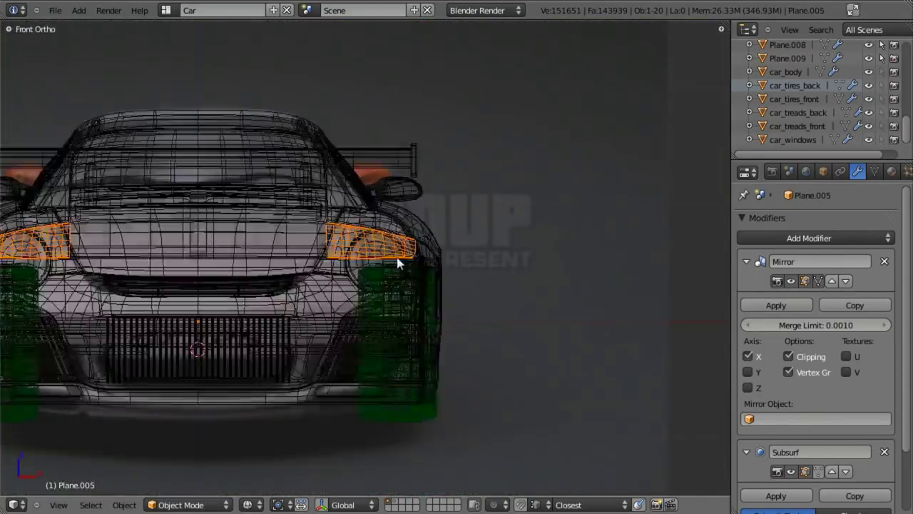
pyautogui.moveTo(400, 261)
pyautogui.mouseDown(button='middle')
pyautogui.moveTo(317, 271)
pyautogui.moveTo(368, 286)
pyautogui.moveTo(443, 251)
pyautogui.moveTo(543, 227)
pyautogui.mouseUp(button='middle')
pyautogui.press('z')
pyautogui.press('z')
pyautogui.press('z')
pyautogui.scroll(9, 790, 86)
pyautogui.scroll(-5, 793, 87)
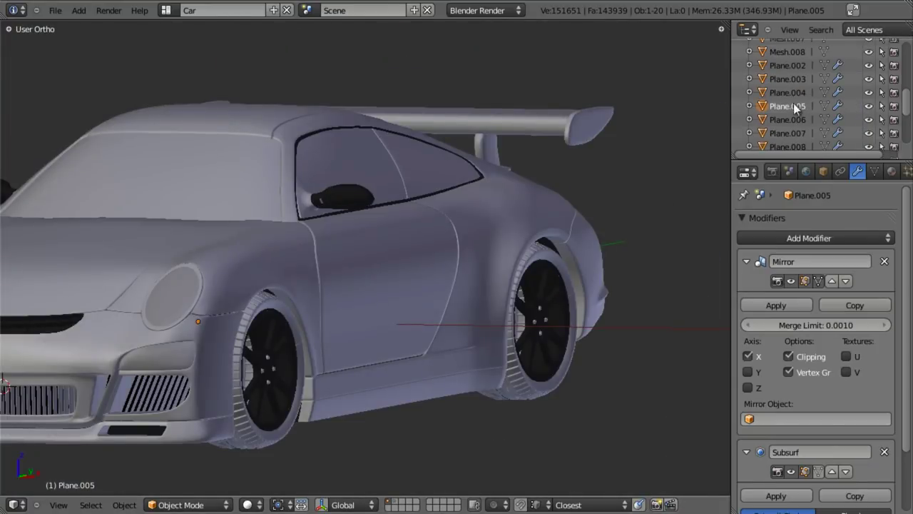
# Rename the selected Plane.005 object as car_tail_lights and make it unselectable in the viewport.
pyautogui.keyDown('ctrl'); pyautogui.click(790, 107); pyautogui.keyUp('ctrl')
pyautogui.write('car_tail_lights')
pyautogui.press('Return')
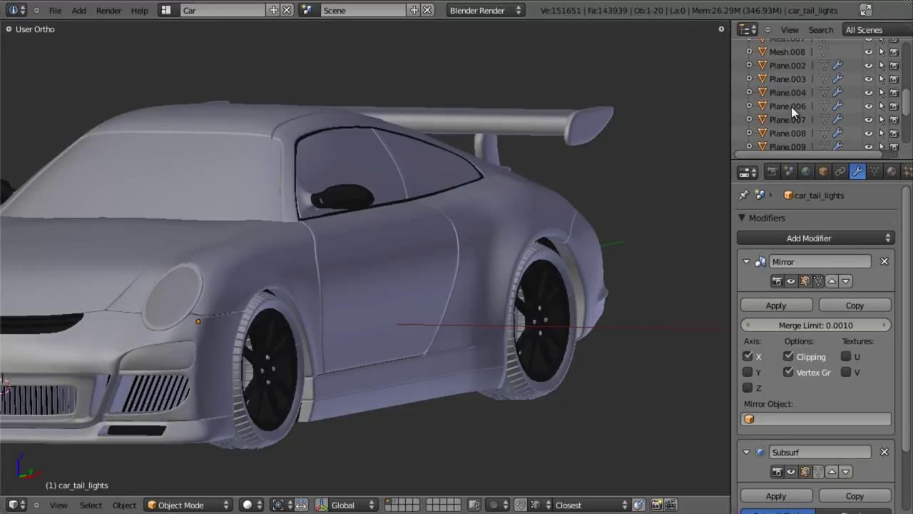
pyautogui.scroll(-3, 841, 93)
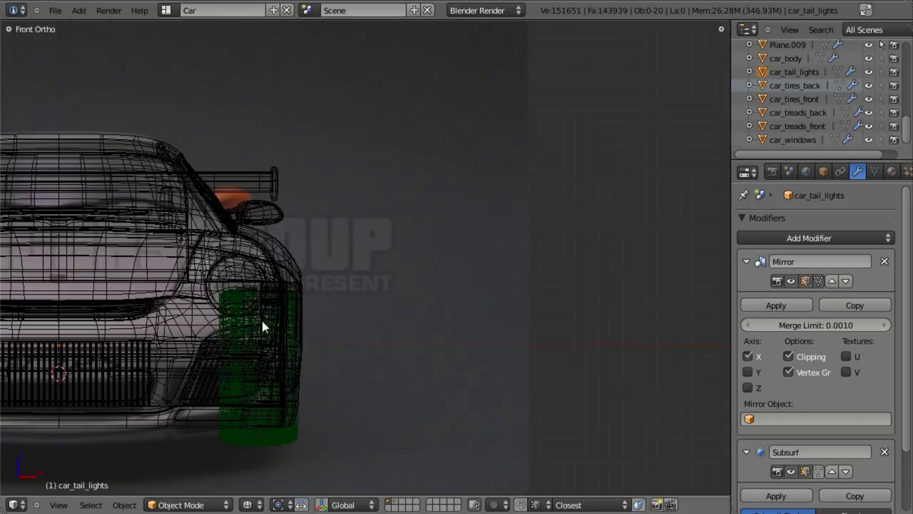
# Select the round headlight glass in the front view wireframe.
pyautogui.keyDown('shift'); pyautogui.moveTo(262, 321); pyautogui.dragTo(400, 271, button='middle'); pyautogui.keyUp('shift')
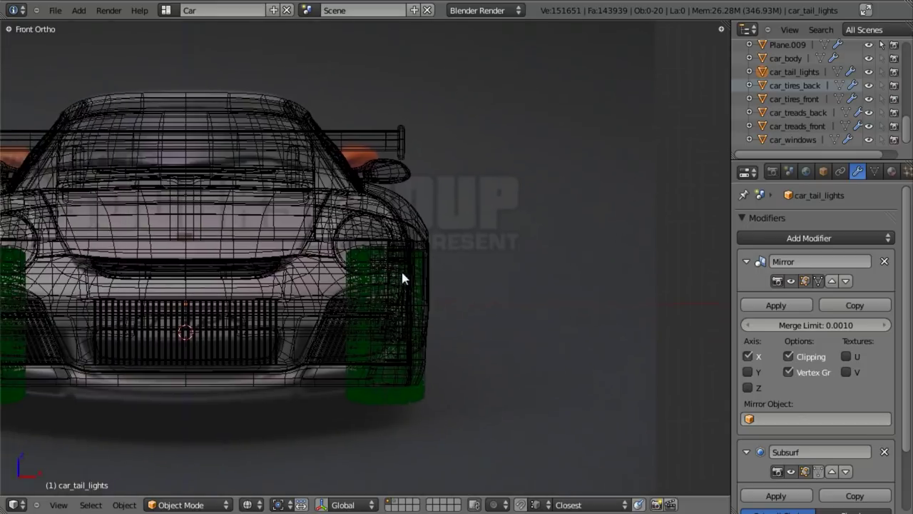
pyautogui.scroll(6, 402, 270)
pyautogui.rightClick(407, 171)
pyautogui.press('g')
pyautogui.press('Escape')
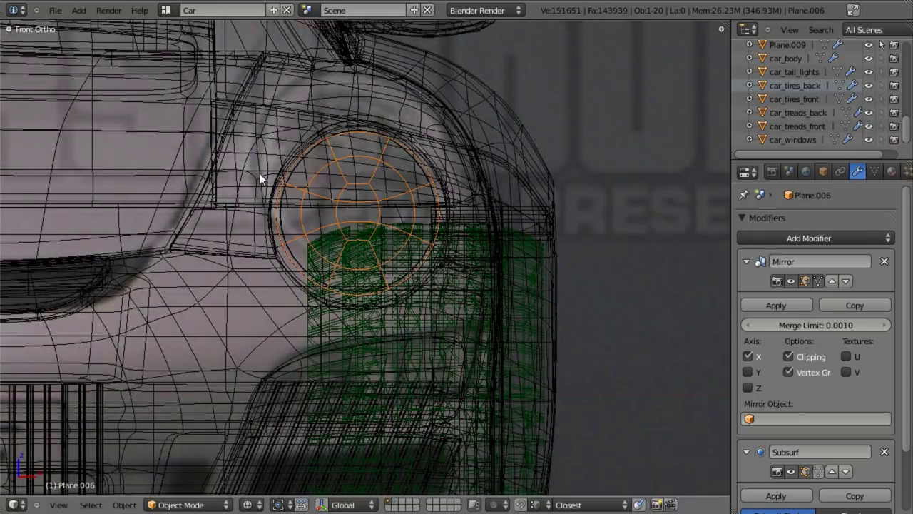
# Check the selected headlight glass in solid and wireframe display, and hide it to expose the headlight housing.
pyautogui.rightClick(394, 287)
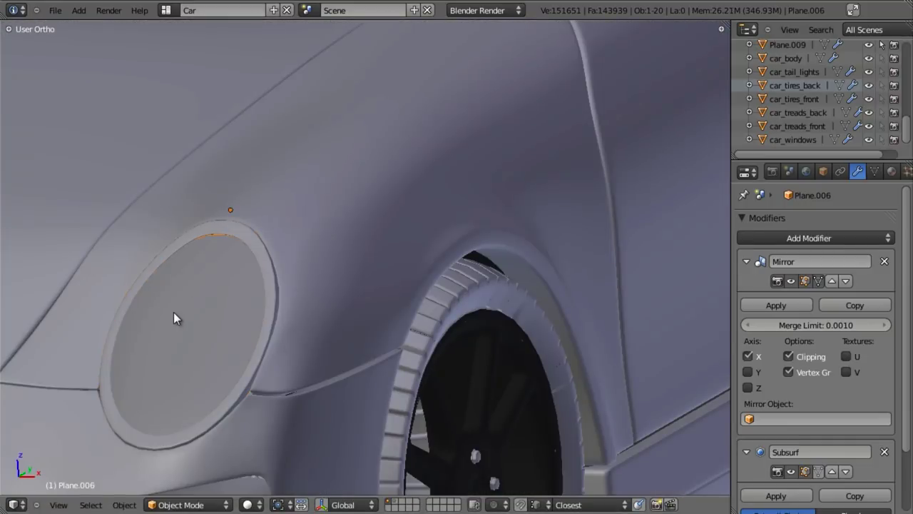
pyautogui.press('g')
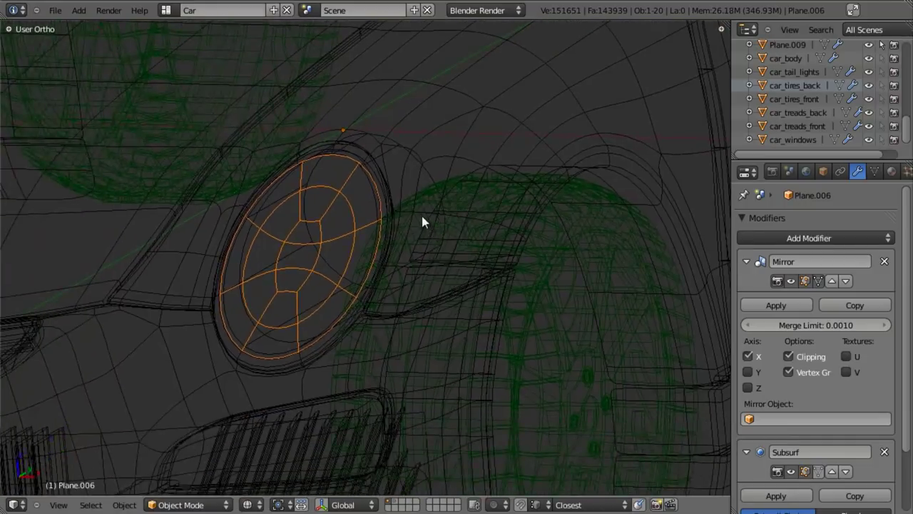
pyautogui.scroll(-6, 402, 253)
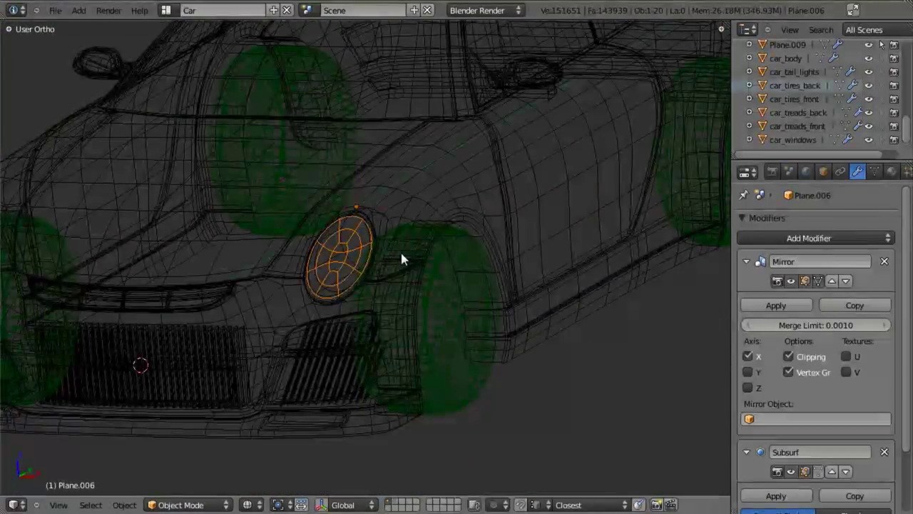
pyautogui.scroll(6, 401, 259)
pyautogui.moveTo(359, 253); pyautogui.dragTo(358, 255, button='middle')
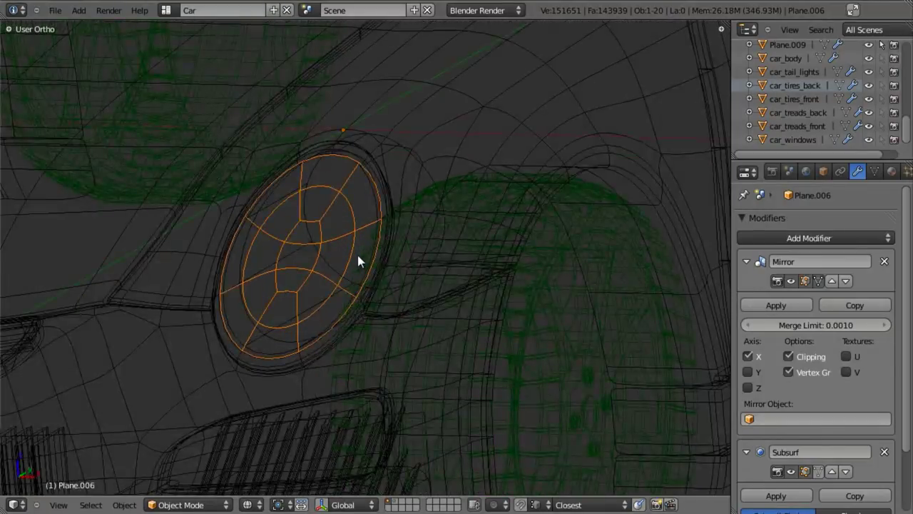
pyautogui.scroll(-4, 363, 250)
pyautogui.scroll(3, 362, 250)
pyautogui.press('h')
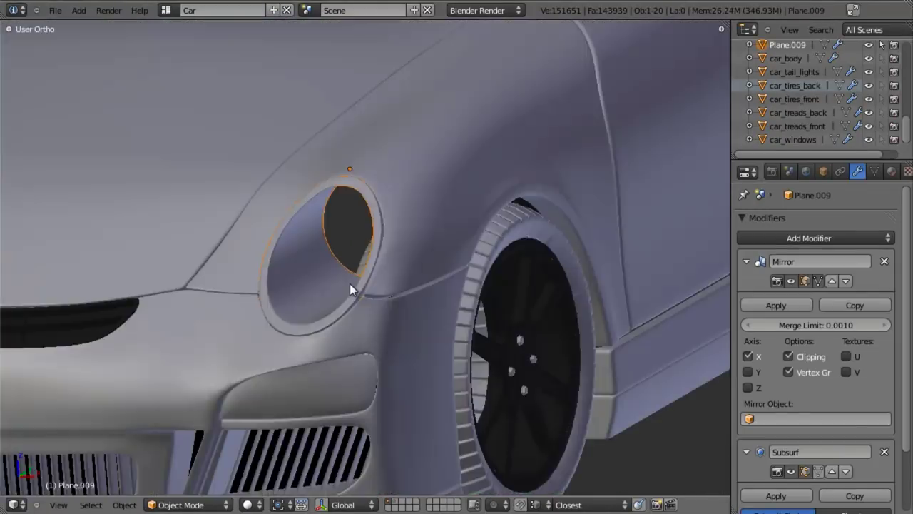
# Open the headlight housing mesh for editing in the right side wireframe view with nothing selected.
pyautogui.scroll(-3, 378, 299)
pyautogui.moveTo(426, 332); pyautogui.dragTo(464, 309, button='middle')
pyautogui.press('Tab')
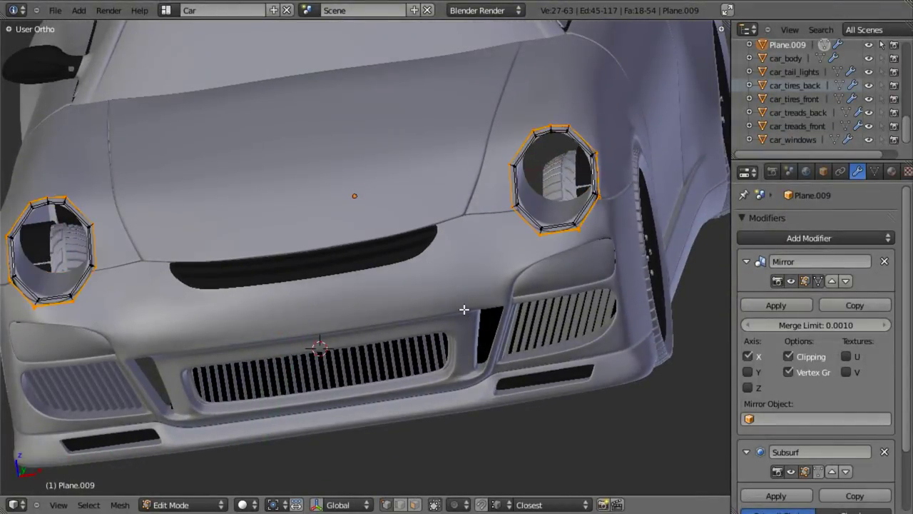
pyautogui.press('KP_3')
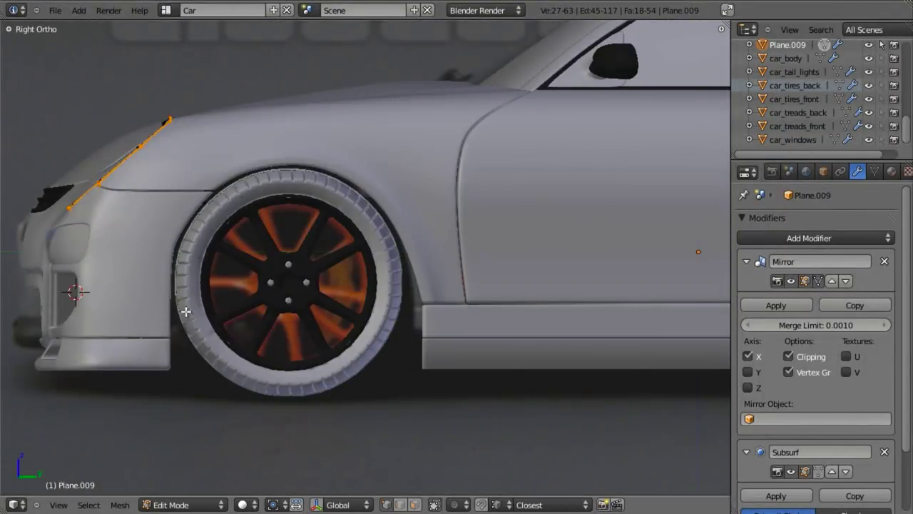
pyautogui.keyDown('shift'); pyautogui.moveTo(264, 280); pyautogui.dragTo(406, 350, button='middle'); pyautogui.keyUp('shift')
pyautogui.scroll(5, 405, 349)
pyautogui.press('z')
pyautogui.press('a')
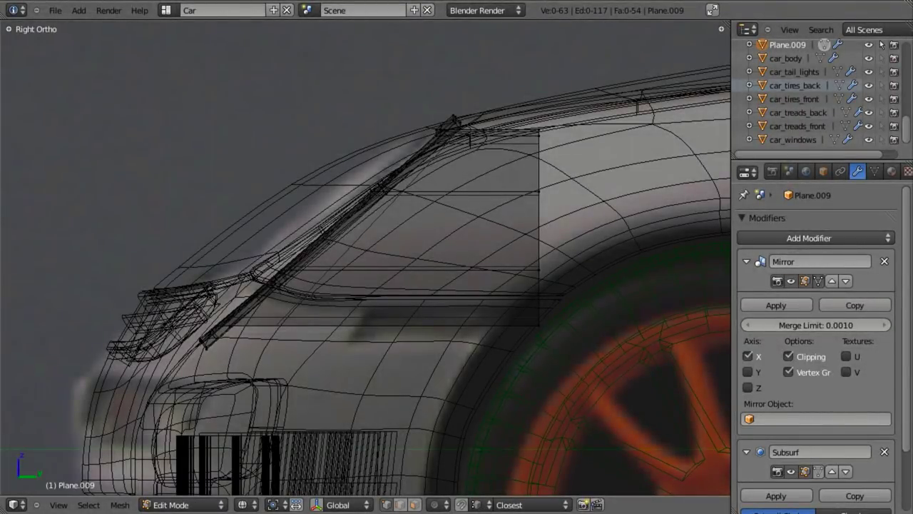
# Move the headlight housing's rear edge loop about 0.13 units toward the car's front along Y, and clear the selection.
pyautogui.rightClick(538, 159)
pyautogui.keyDown('shift'); pyautogui.moveTo(538, 160); pyautogui.dragTo(438, 189, button='middle'); pyautogui.keyUp('shift')
pyautogui.keyDown('alt'); pyautogui.rightClick(438, 190); pyautogui.keyUp('alt')
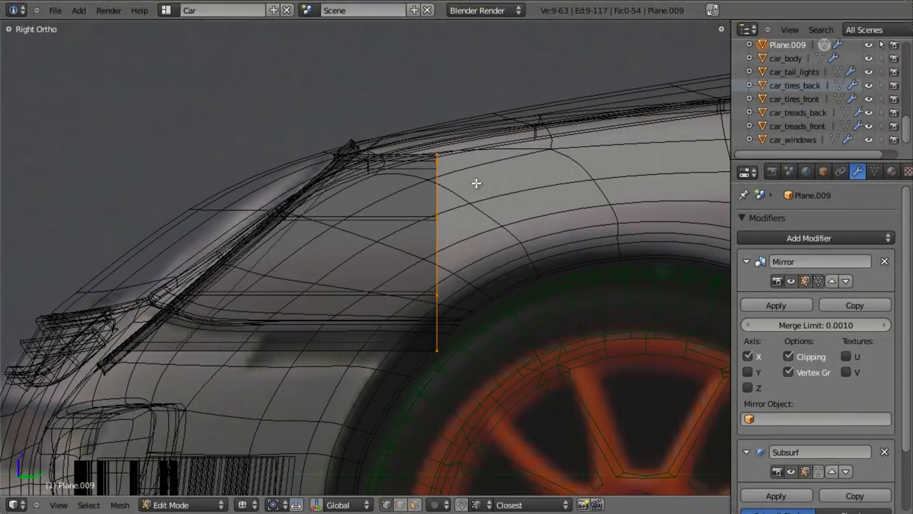
pyautogui.press('g')
pyautogui.press('y')
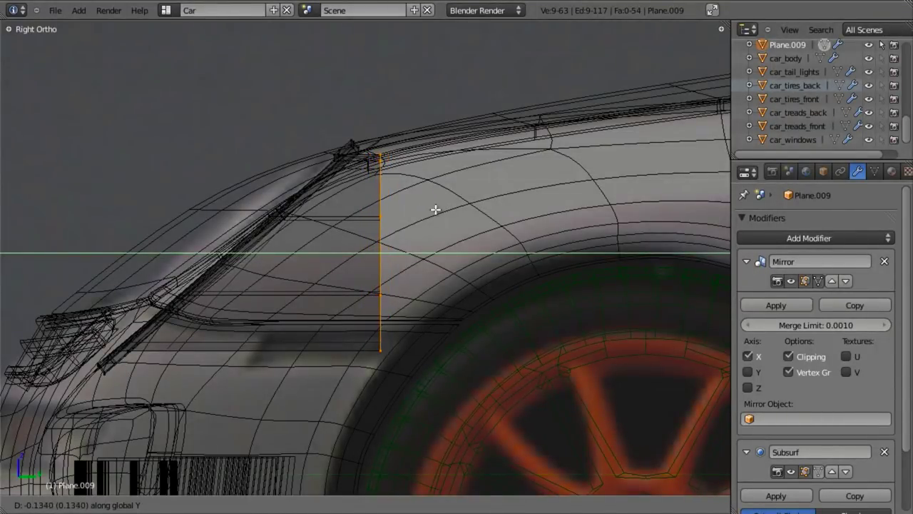
pyautogui.click(435, 209)
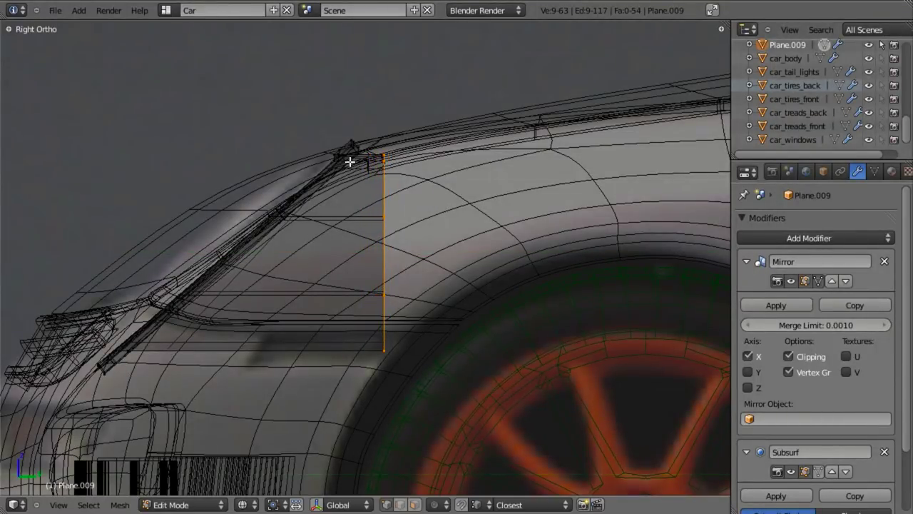
pyautogui.scroll(2, 503, 279)
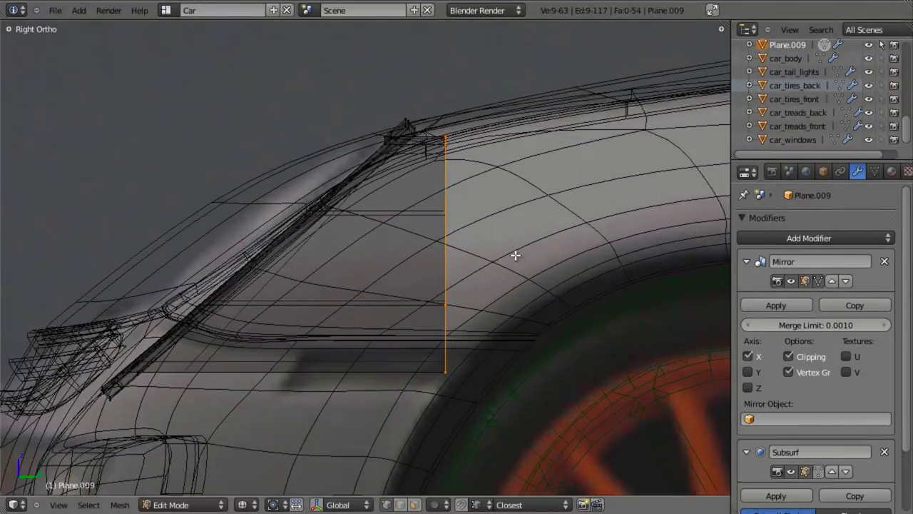
pyautogui.scroll(-1, 499, 258)
pyautogui.press('a')
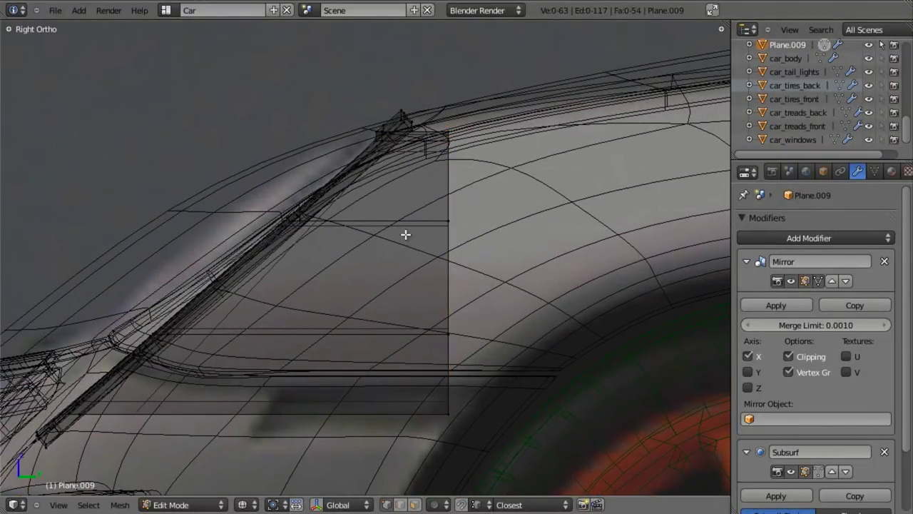
# Change the outliner area into a UV/Image Editor.
pyautogui.scroll(-2, 406, 235)
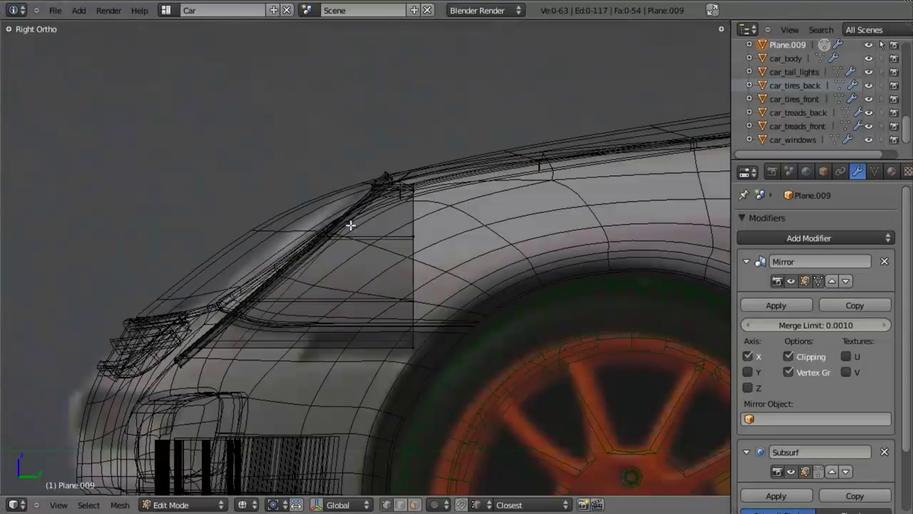
pyautogui.keyDown('shift'); pyautogui.moveTo(469, 227); pyautogui.dragTo(433, 236, button='middle'); pyautogui.keyUp('shift')
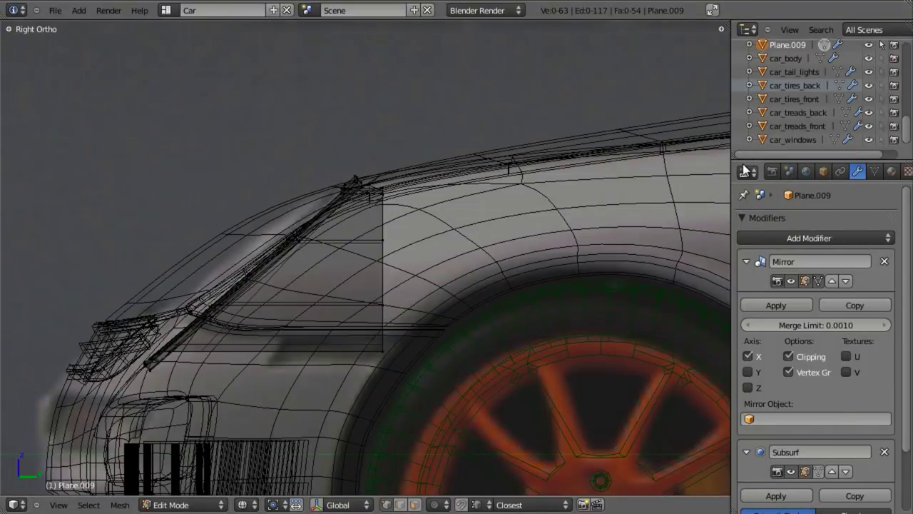
pyautogui.click(746, 29)
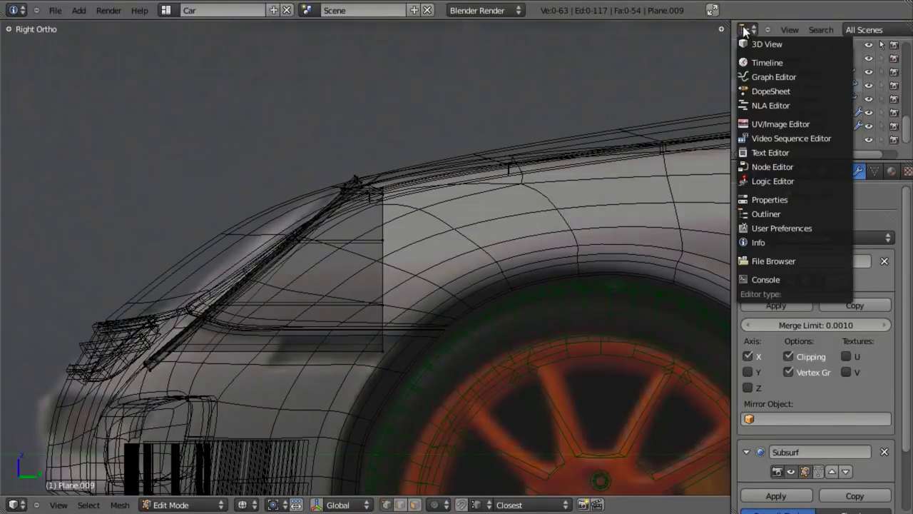
pyautogui.click(754, 125)
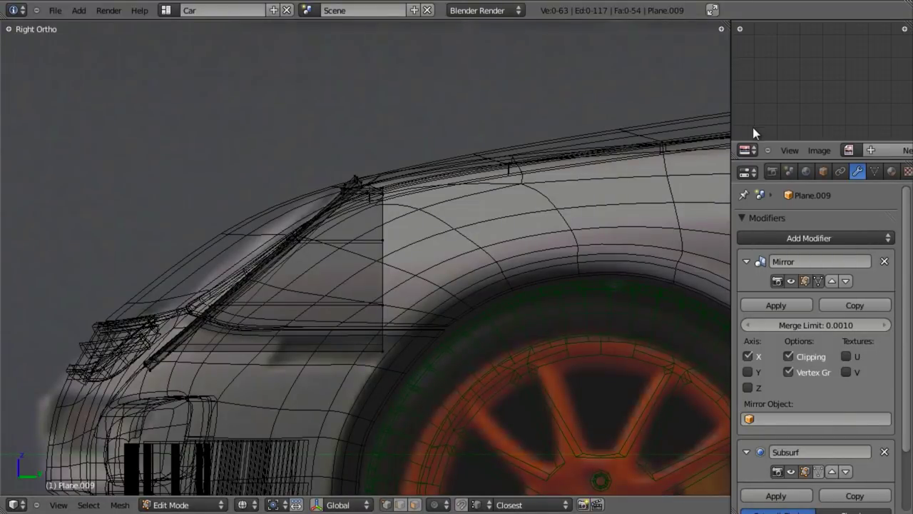
# Load the headlight close-up photo 541090871_28... from the project's References folder into the UV/Image Editor.
pyautogui.click(817, 149)
pyautogui.click(813, 123)
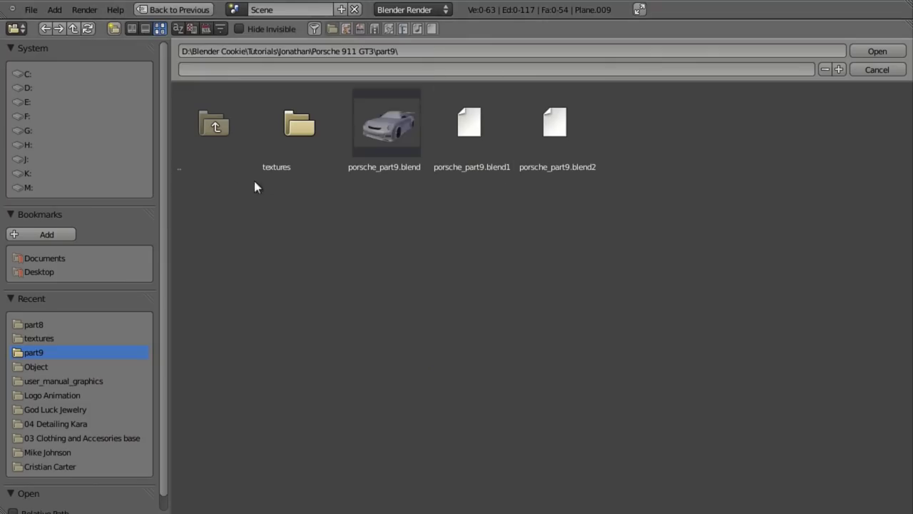
pyautogui.click(49, 355)
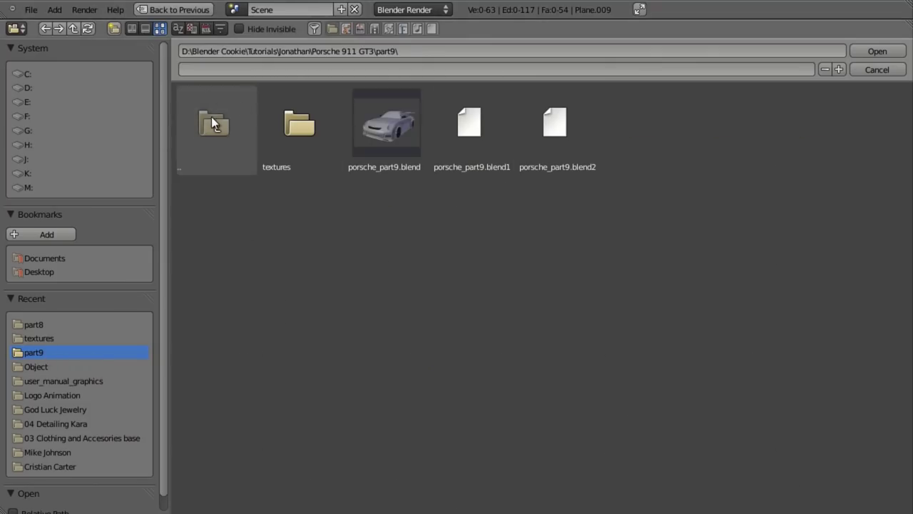
pyautogui.click(212, 120)
pyautogui.click(385, 217)
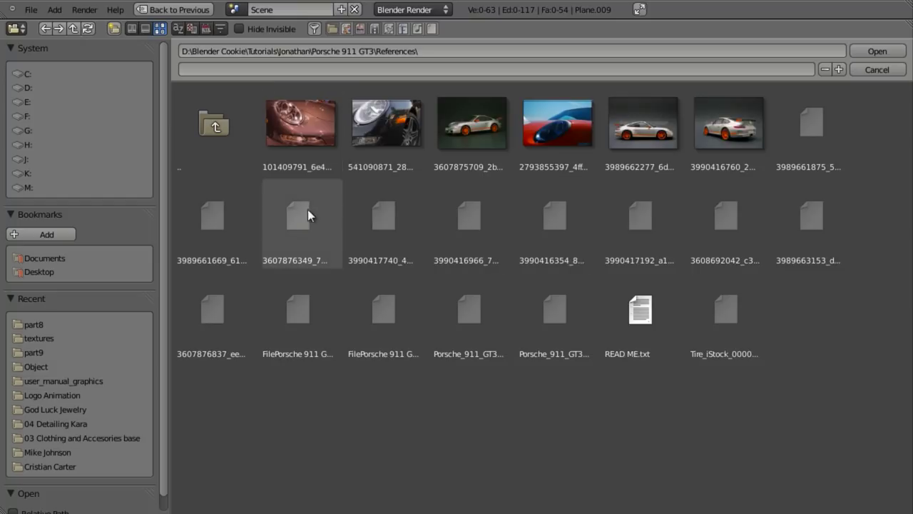
pyautogui.click(377, 137)
pyautogui.click(878, 51)
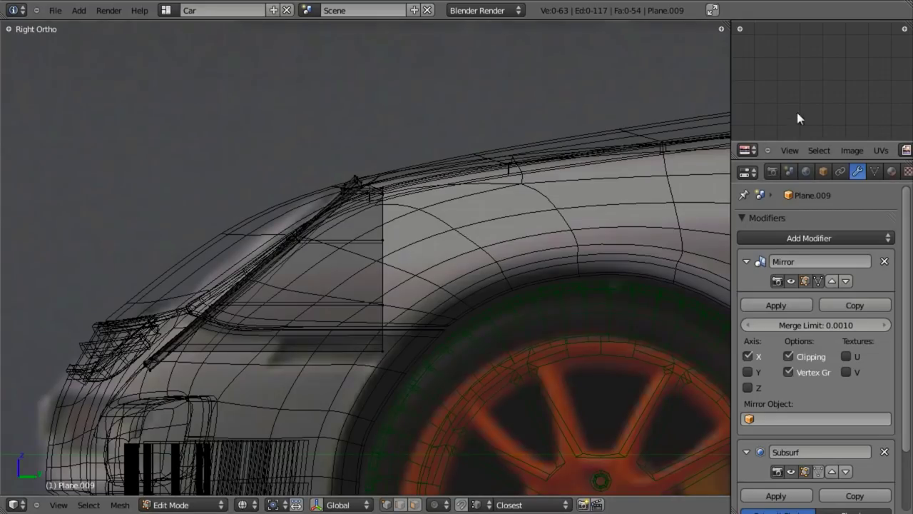
# Display the loaded image 541090871_2804165d4 in the image editor, framed on the headlight as a modelling reference.
pyautogui.moveTo(827, 56); pyautogui.dragTo(824, 57, button='middle')
pyautogui.scroll(-6, 809, 102)
pyautogui.moveTo(809, 102); pyautogui.dragTo(823, 121, button='middle')
pyautogui.moveTo(898, 150); pyautogui.dragTo(837, 151, button='middle')
pyautogui.click(840, 151)
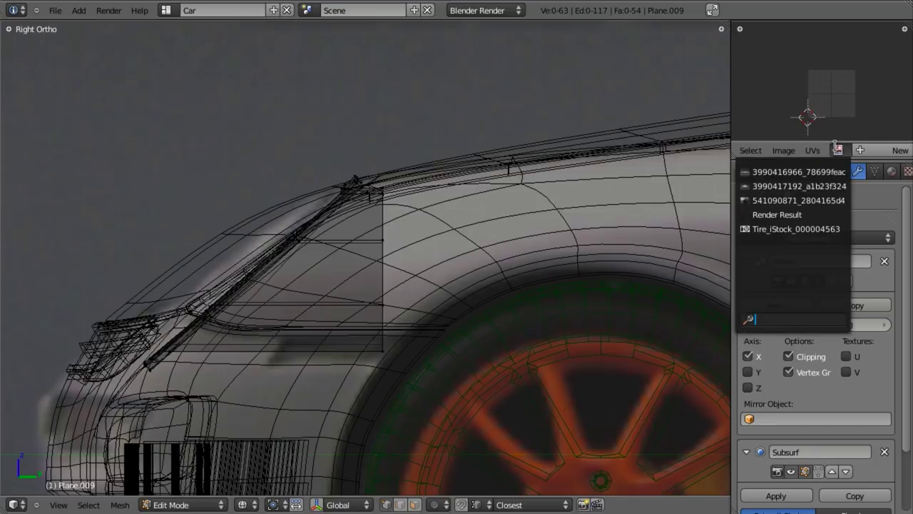
pyautogui.click(779, 198)
pyautogui.scroll(-5, 842, 154)
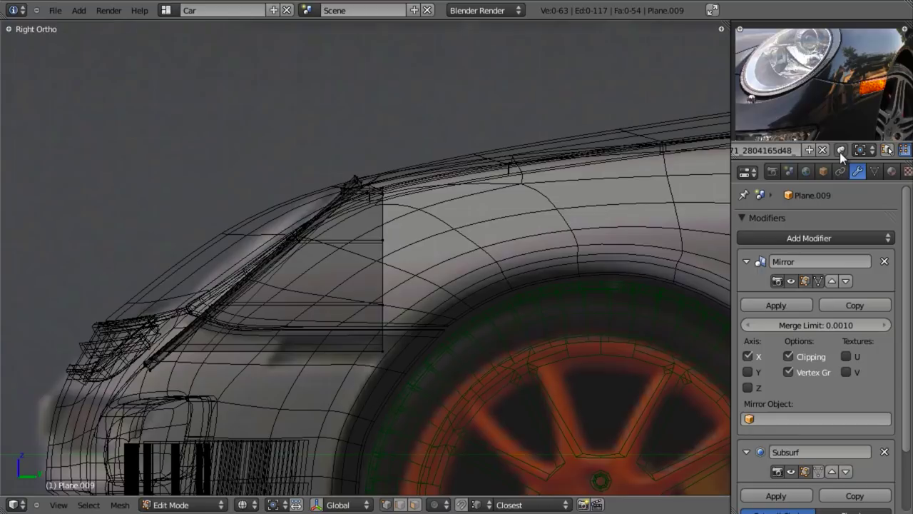
pyautogui.scroll(3, 853, 99)
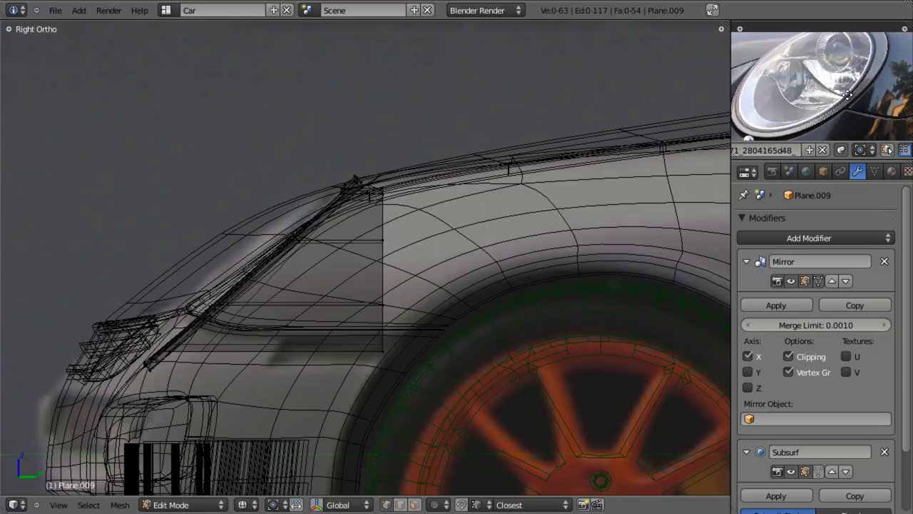
pyautogui.moveTo(853, 99); pyautogui.dragTo(859, 90, button='middle')
pyautogui.scroll(3, 859, 91)
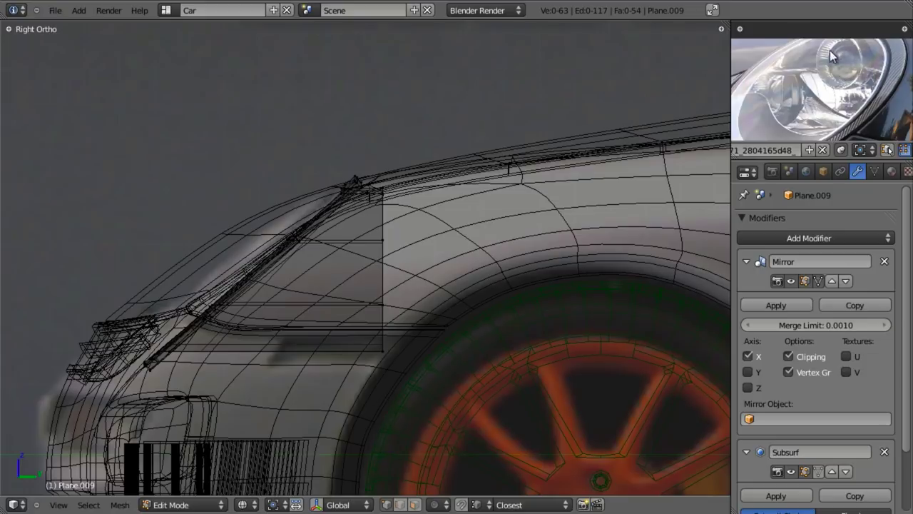
# Snap the 3D cursor to the centre of the headlight housing's rear edge loop, working in the front view.
pyautogui.scroll(3, 349, 204)
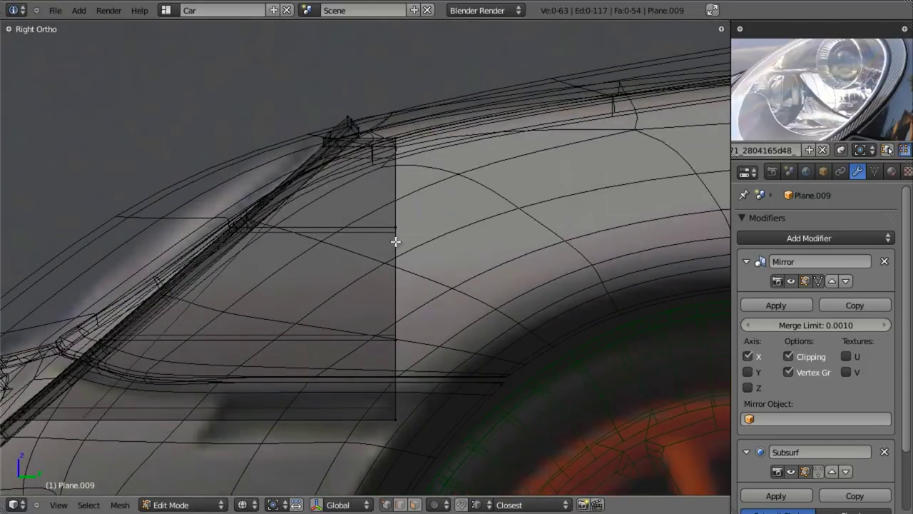
pyautogui.keyDown('alt'); pyautogui.rightClick(391, 246); pyautogui.keyUp('alt')
pyautogui.moveTo(309, 289); pyautogui.dragTo(432, 302, button='middle')
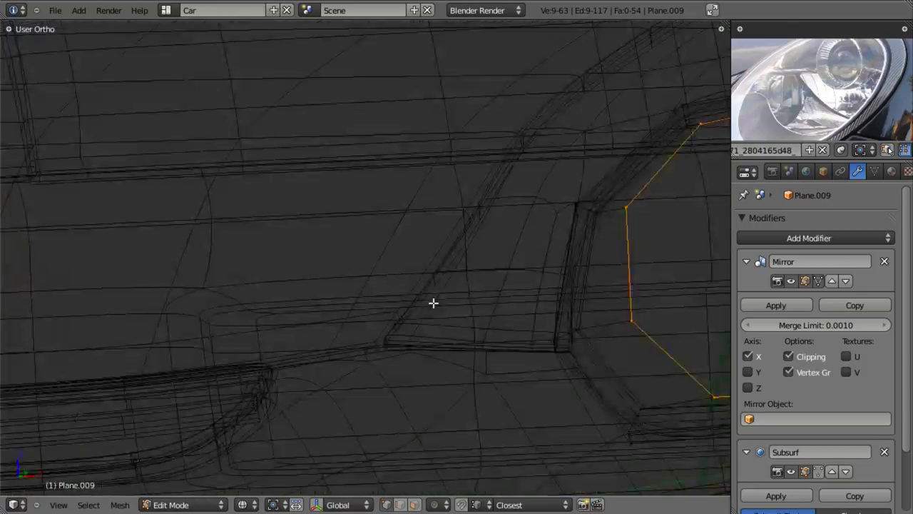
pyautogui.press('KP_1')
pyautogui.press('KP_Decimal')
pyautogui.hotkey('shift', 's')
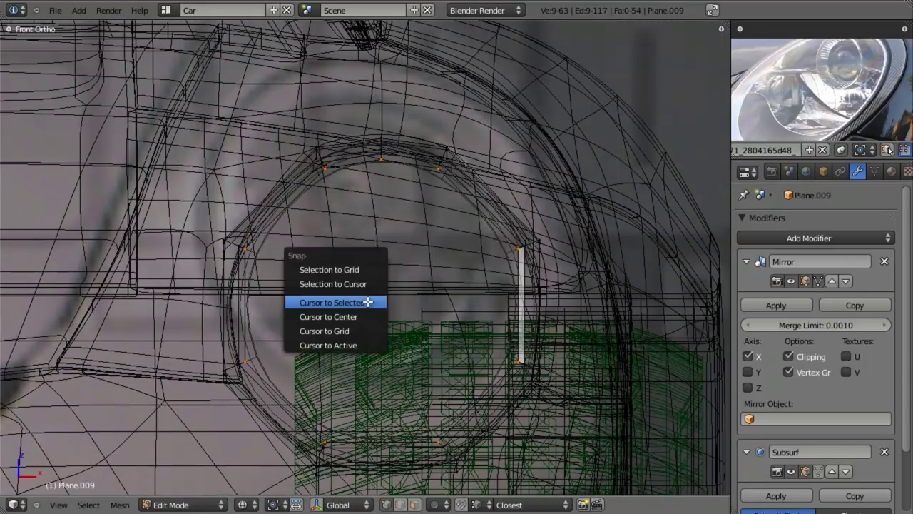
pyautogui.click(367, 303)
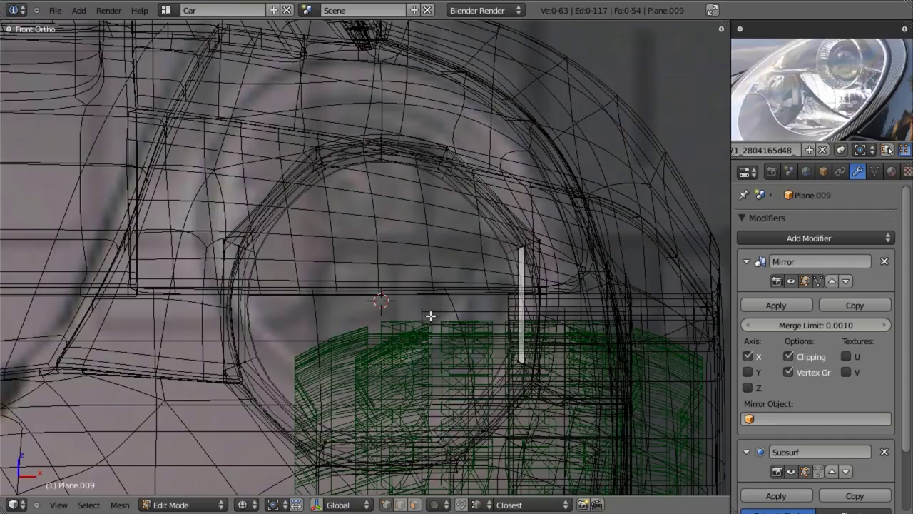
# Add a 12-vertex circle at the 3D cursor inside the headlight housing mesh.
pyautogui.hotkey('shift', 'a')
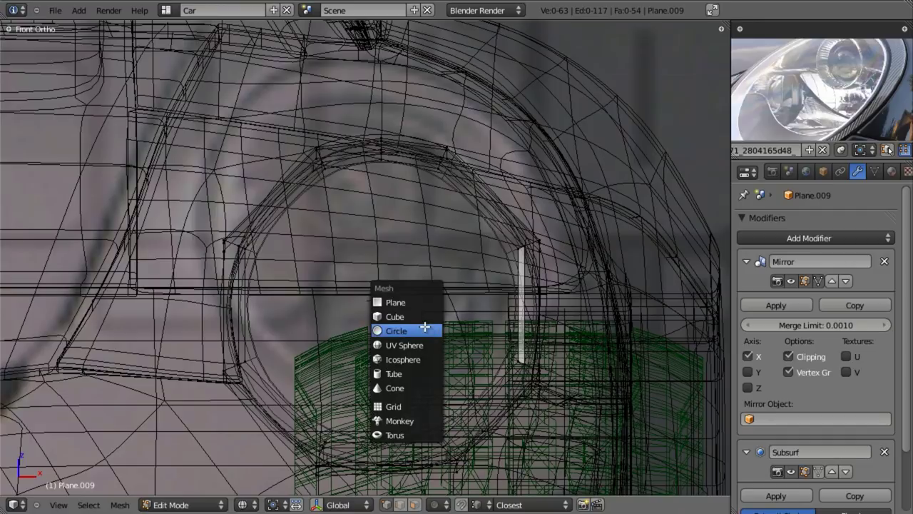
pyautogui.click(424, 328)
pyautogui.scroll(-4, 425, 328)
pyautogui.press('F6')
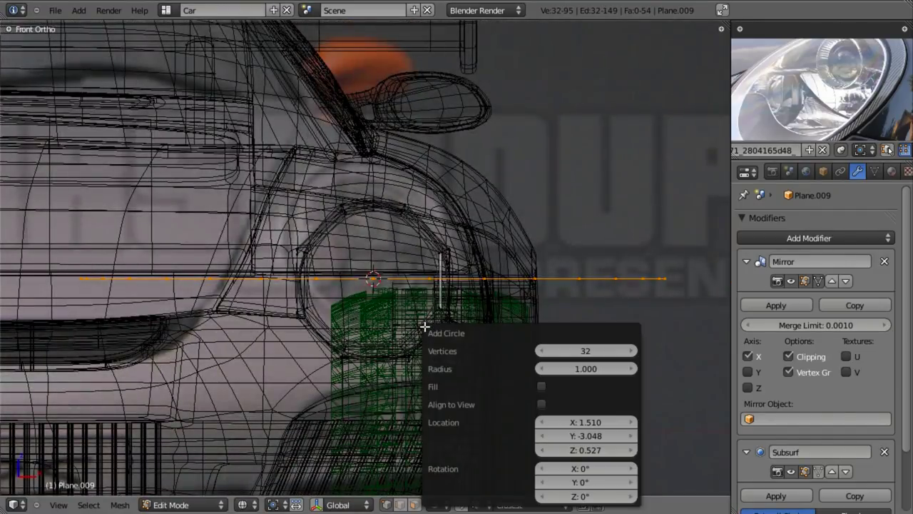
pyautogui.click(614, 350)
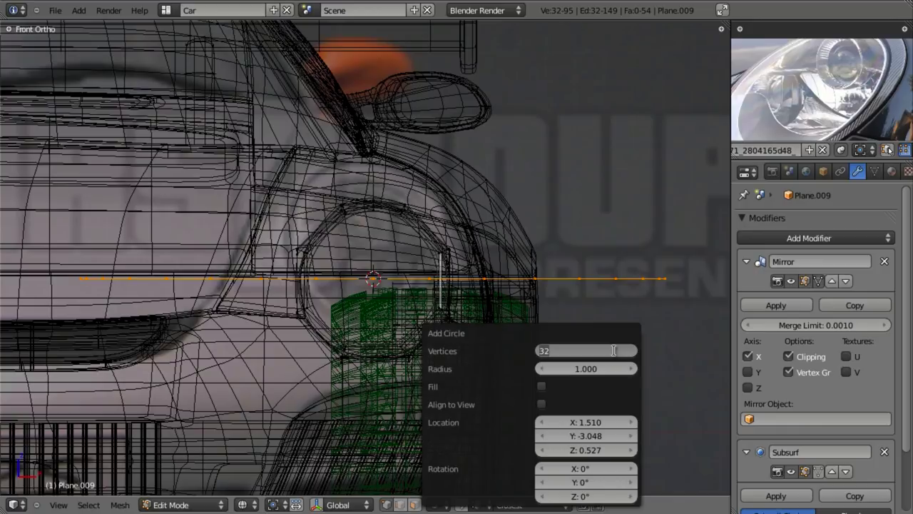
pyautogui.press('Return')
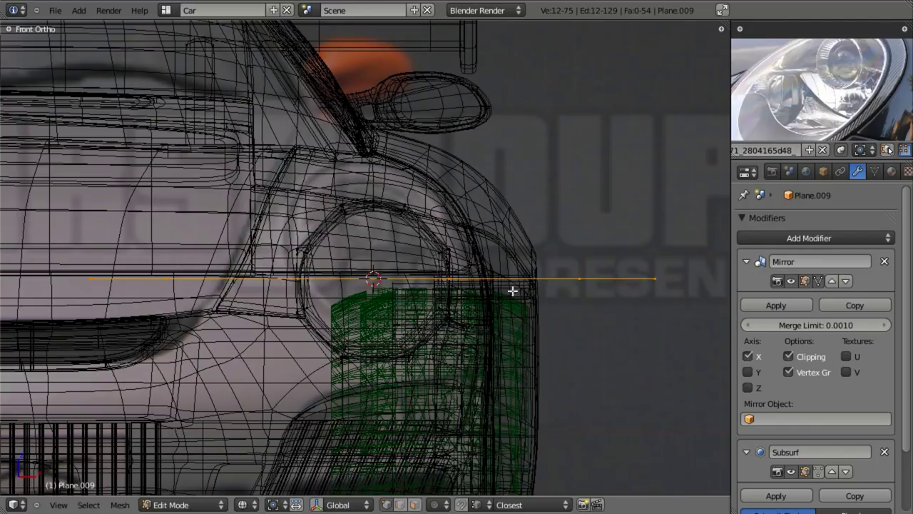
# Rotate the new circle 90 degrees about X and scale it down to fit well inside the headlight opening.
pyautogui.write('rx')
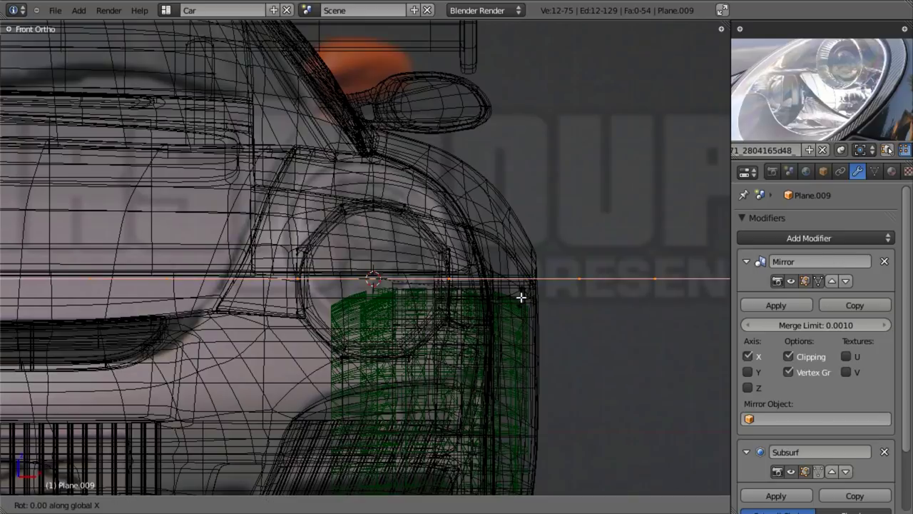
pyautogui.write('0')
pyautogui.write('90')
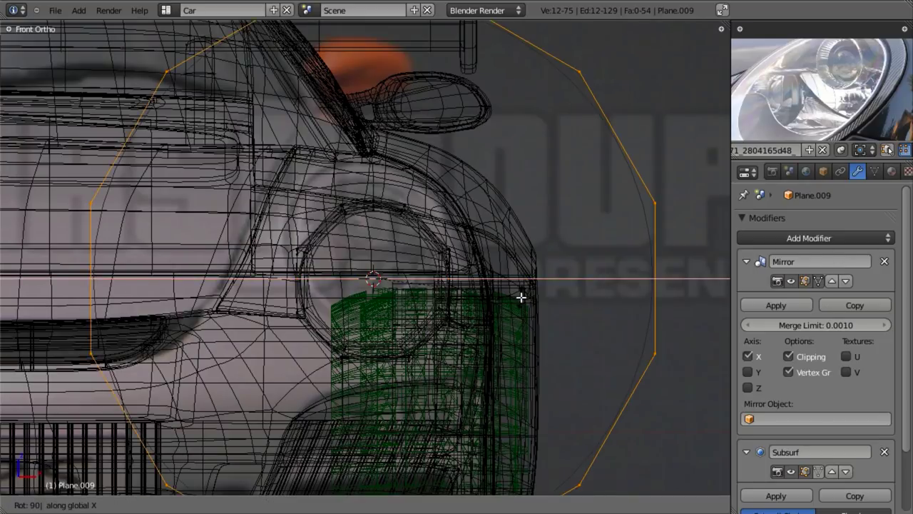
pyautogui.press('Return')
pyautogui.press('s')
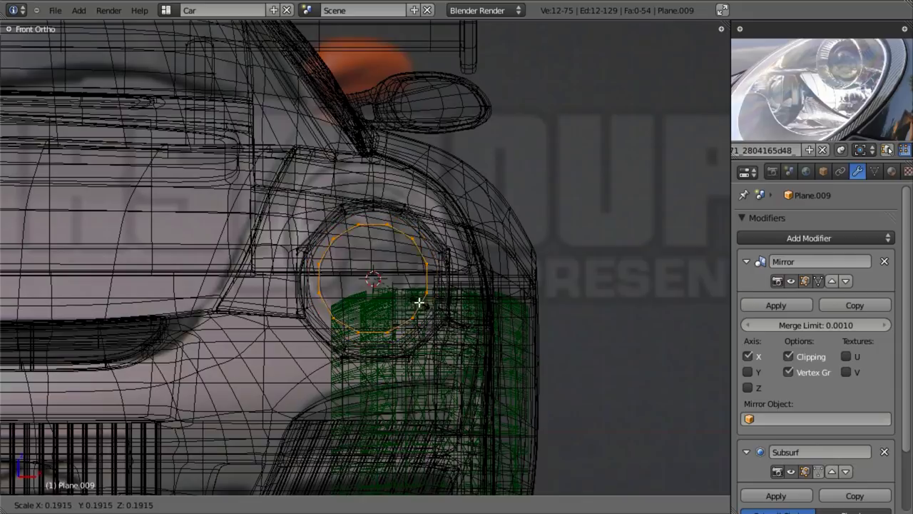
pyautogui.click(402, 286)
# Fine-tune the circle's size against the housing and move it to the upper inner area of the headlight opening.
pyautogui.press('z')
pyautogui.keyDown('shift'); pyautogui.moveTo(480, 350); pyautogui.dragTo(488, 360, button='middle'); pyautogui.keyUp('shift')
pyautogui.press('z')
pyautogui.press('z')
pyautogui.press('s')
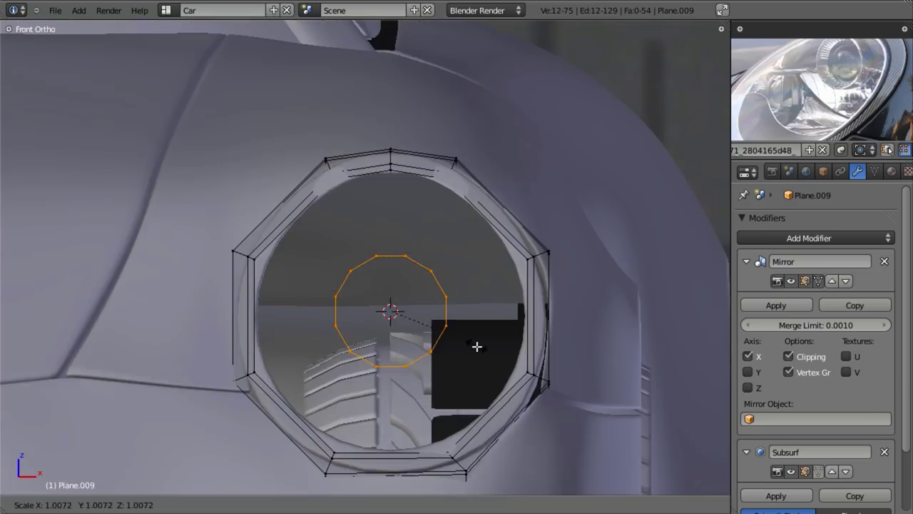
pyautogui.click(470, 350)
pyautogui.press('z')
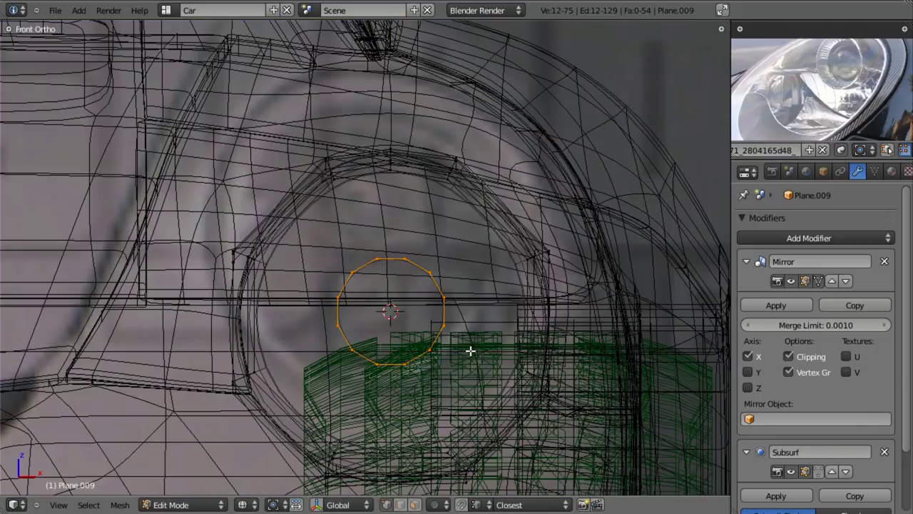
pyautogui.press('g')
pyautogui.click(431, 288)
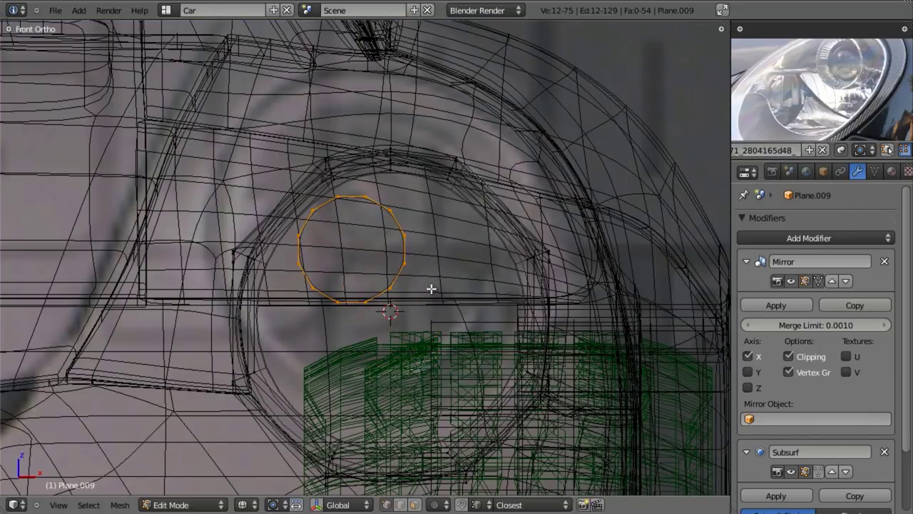
# Extrude the circle and scale the new edge loop inward to about 0.9 to form a thin flat ring, then clear the selection.
pyautogui.press('z')
pyautogui.scroll(1, 491, 309)
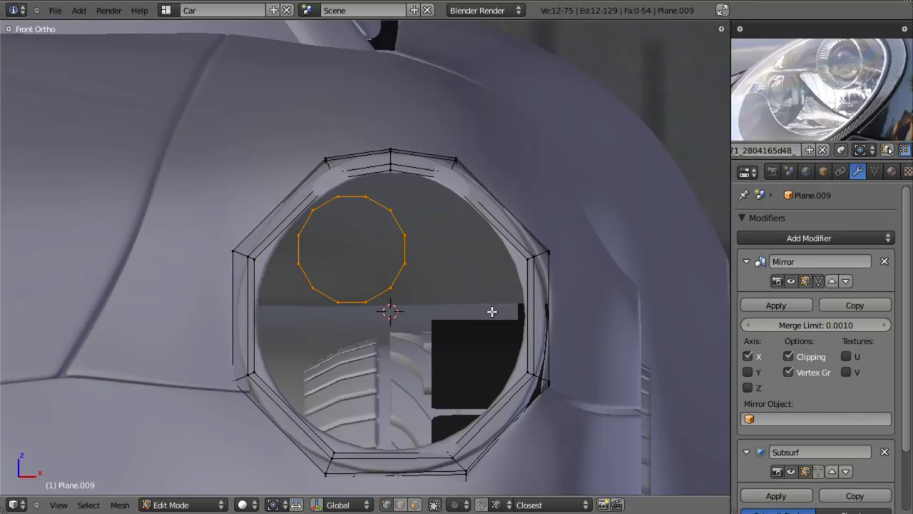
pyautogui.keyDown('shift'); pyautogui.moveTo(466, 293); pyautogui.dragTo(490, 302, button='middle'); pyautogui.keyUp('shift')
pyautogui.scroll(2, 489, 302)
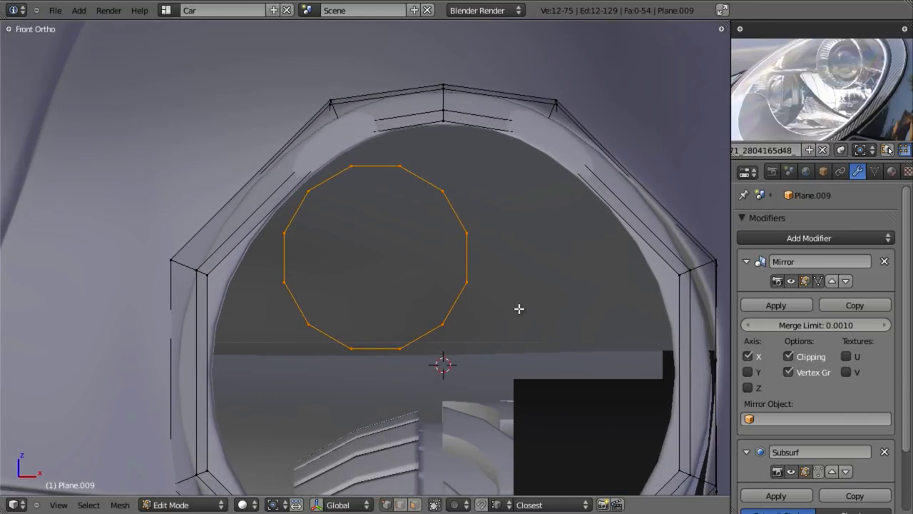
pyautogui.press('e')
pyautogui.press('s')
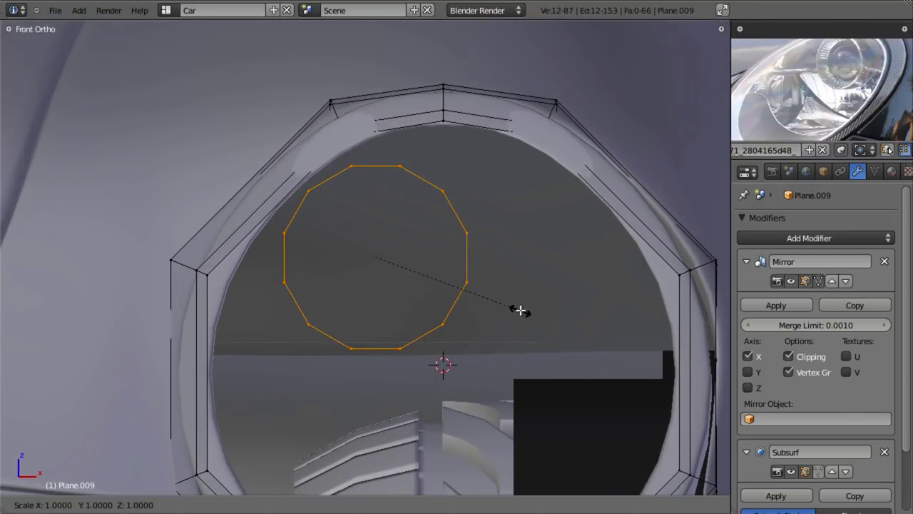
pyautogui.click(507, 296)
pyautogui.press('z')
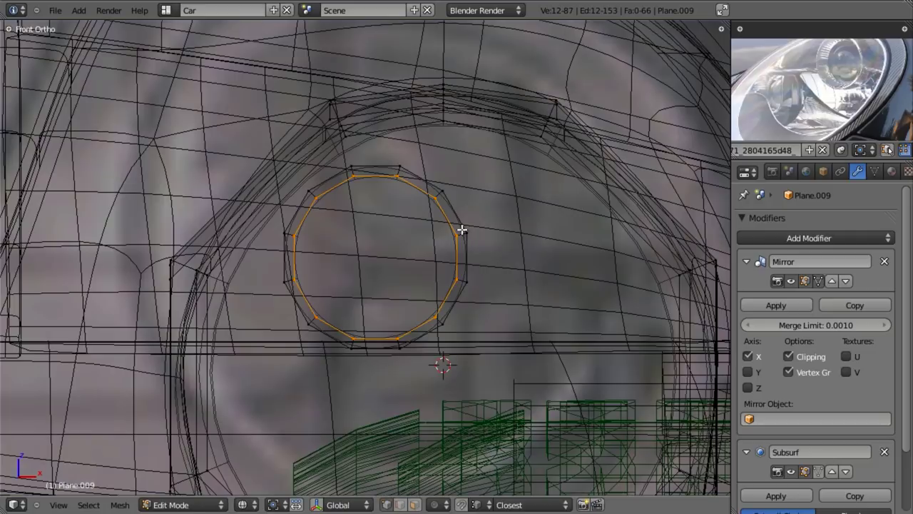
pyautogui.press('l')
pyautogui.press('a')
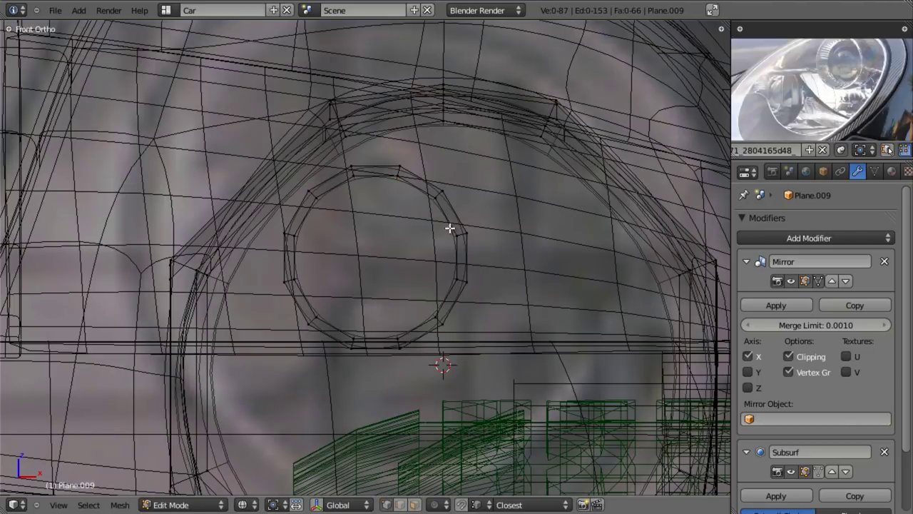
# Extrude the ring's inner edge loop about 0.05 units toward the car's rear along Y in the right side view.
pyautogui.keyDown('alt'); pyautogui.rightClick(446, 225); pyautogui.keyUp('alt')
pyautogui.press('KP_3')
pyautogui.press('z')
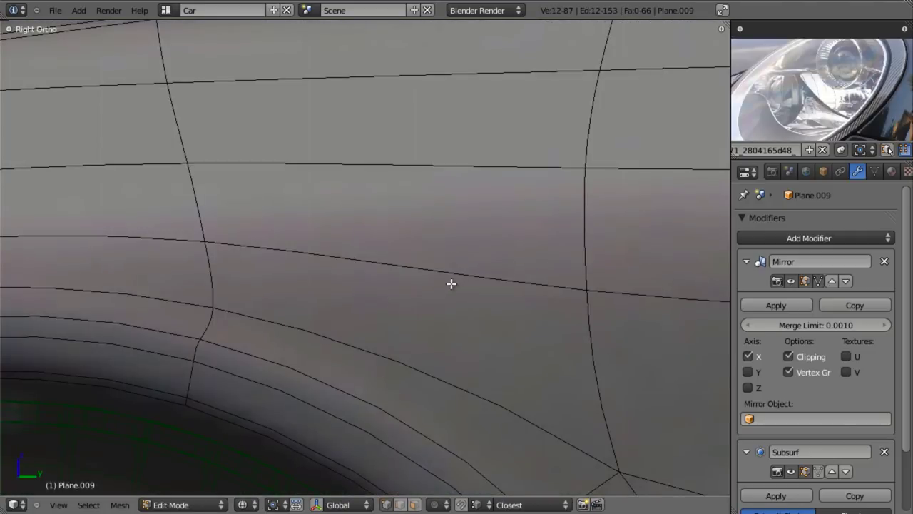
pyautogui.press('z')
pyautogui.scroll(-3, 475, 272)
pyautogui.keyDown('shift'); pyautogui.moveTo(458, 259); pyautogui.dragTo(156, 261, button='middle'); pyautogui.keyUp('shift')
pyautogui.scroll(-3, 415, 279)
pyautogui.scroll(-2, 413, 281)
pyautogui.keyDown('shift'); pyautogui.moveTo(257, 308); pyautogui.dragTo(494, 303, button='middle'); pyautogui.keyUp('shift')
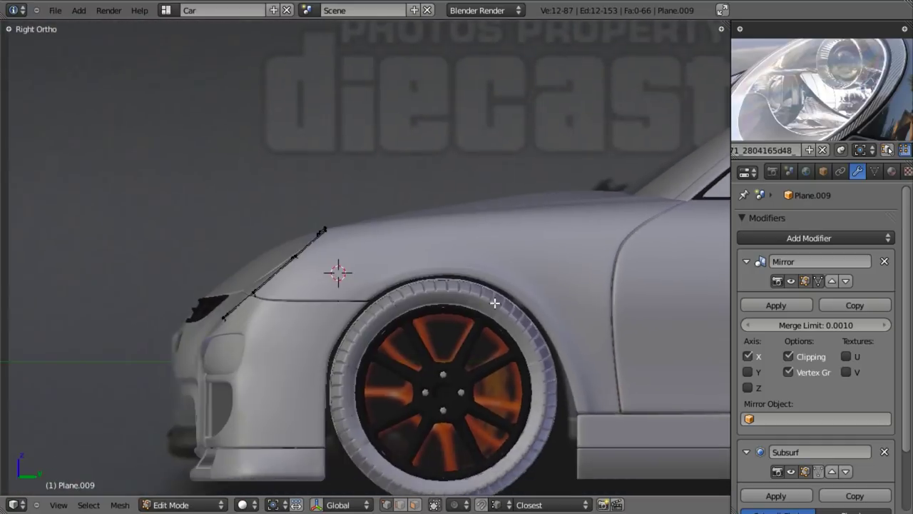
pyautogui.press('z')
pyautogui.scroll(5, 463, 293)
pyautogui.press('e')
pyautogui.press('y')
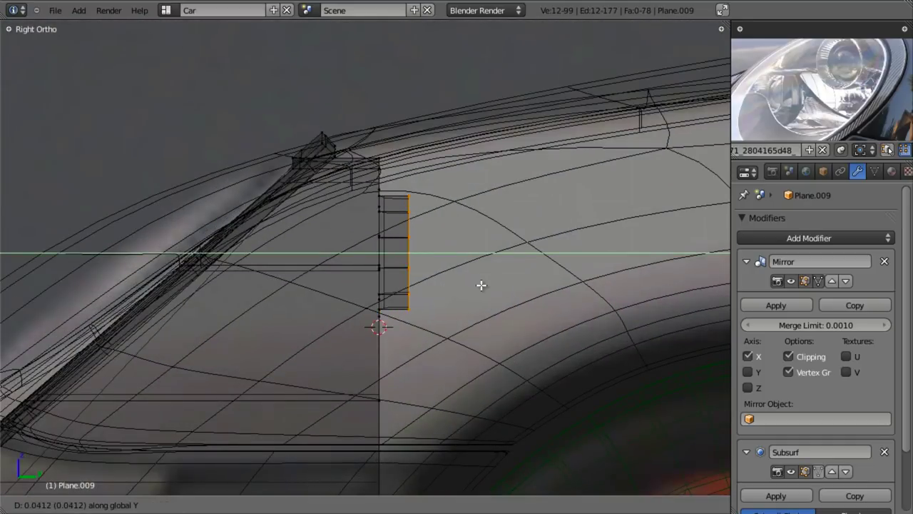
pyautogui.click(480, 283)
# Taper the lamp's rear edge loop by scaling it down, move it about 0.02 units forward along Y, and clear the selection.
pyautogui.press('s')
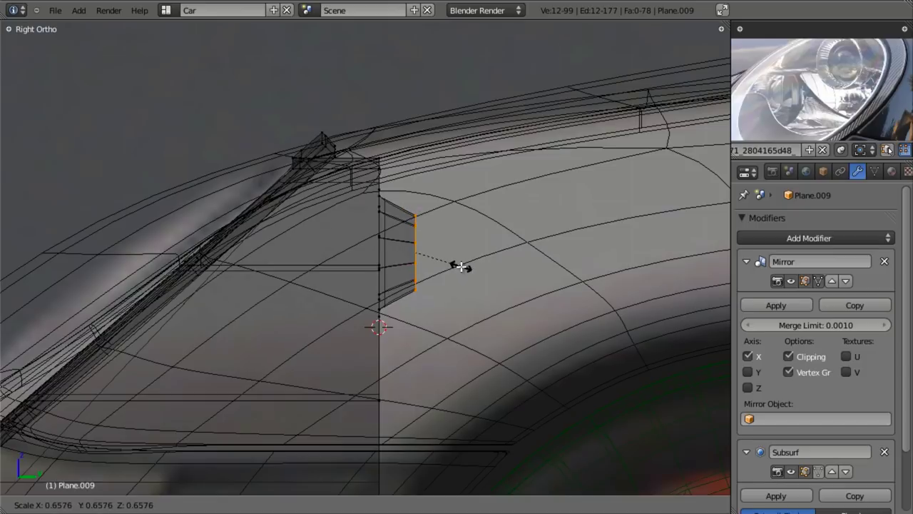
pyautogui.click(460, 266)
pyautogui.press('g')
pyautogui.press('y')
pyautogui.click(448, 269)
pyautogui.press('s')
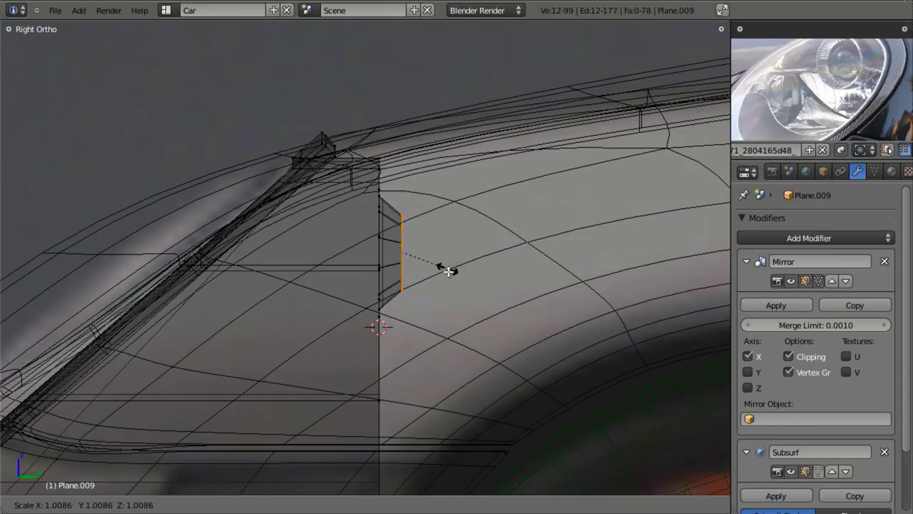
pyautogui.click(444, 276)
pyautogui.press('a')
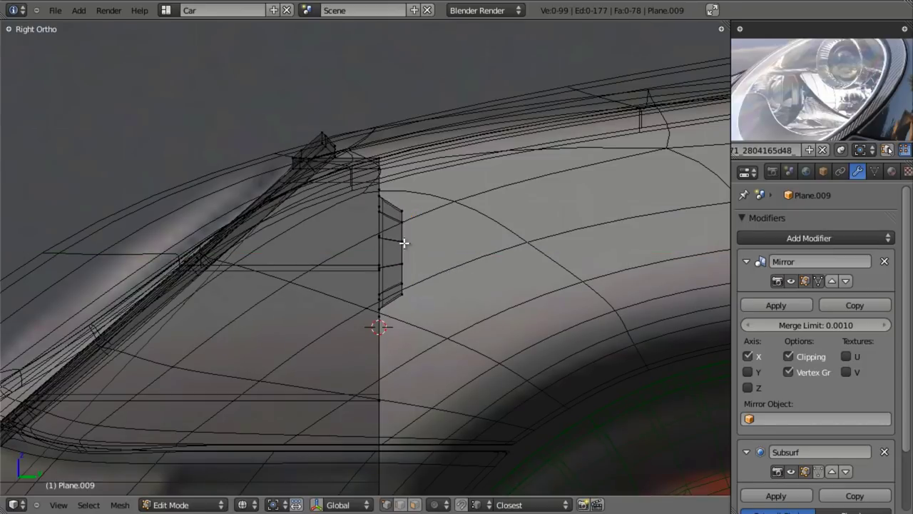
# Move the whole linked lamp ring about 0.1 units forward along Y into the headlight housing.
pyautogui.press('l')
pyautogui.press('g')
pyautogui.press('y')
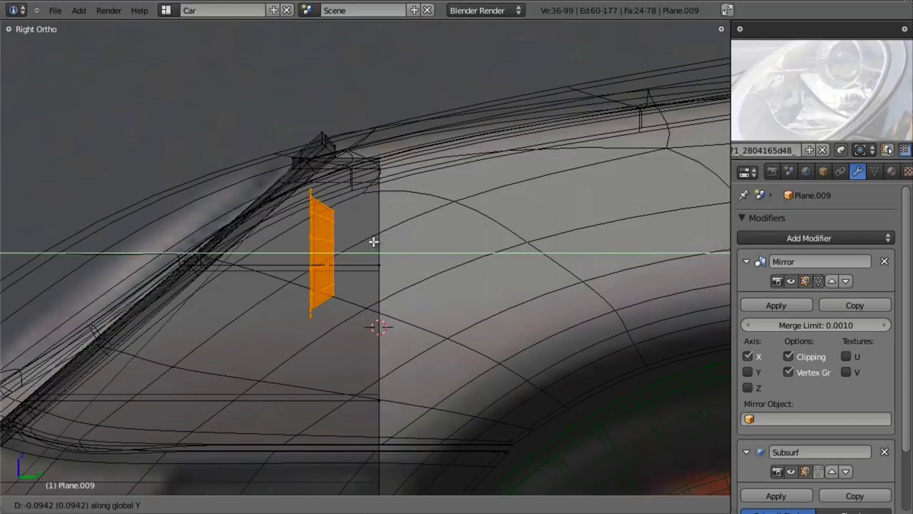
pyautogui.click(369, 240)
pyautogui.moveTo(825, 88); pyautogui.dragTo(821, 82, button='middle')
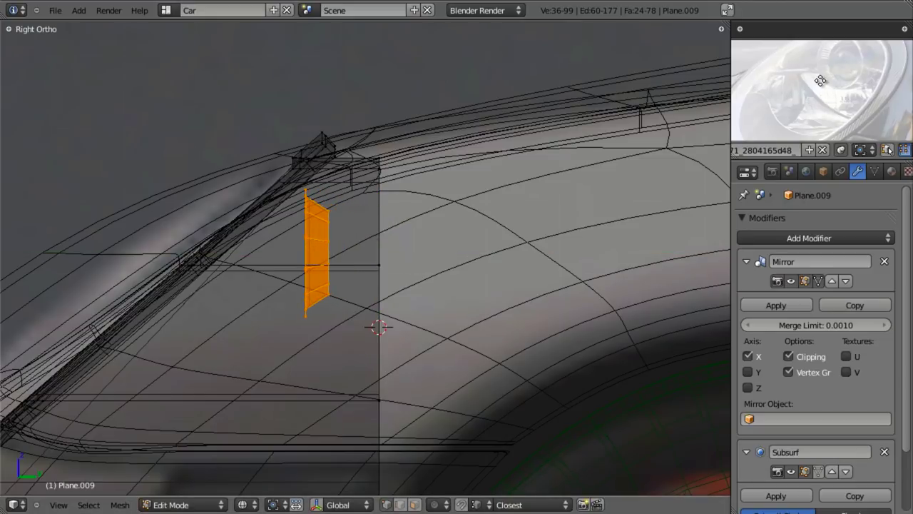
# Select the whole headlight mesh and weld its UV vertices together so they stop covering the reference photo.
pyautogui.scroll(-4, 826, 100)
pyautogui.scroll(4, 826, 100)
pyautogui.scroll(-3, 827, 107)
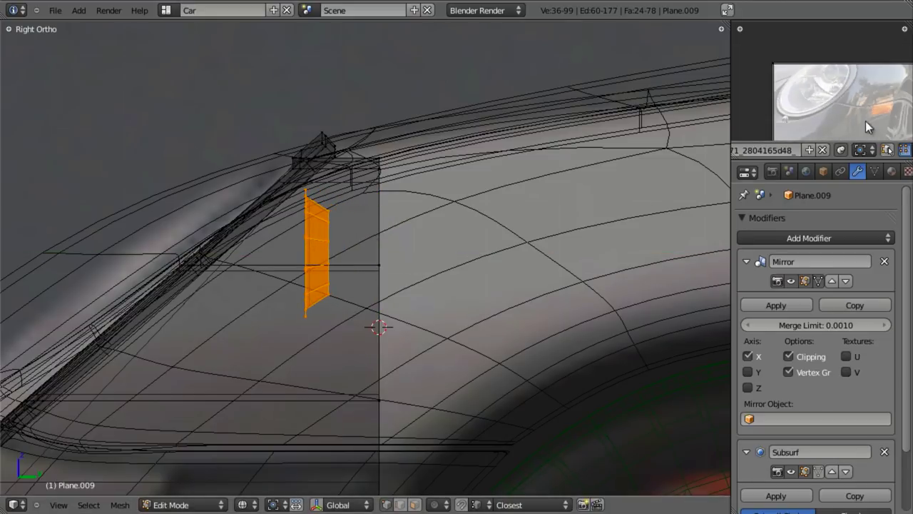
pyautogui.scroll(-3, 855, 112)
pyautogui.scroll(3, 850, 118)
pyautogui.scroll(-1, 871, 99)
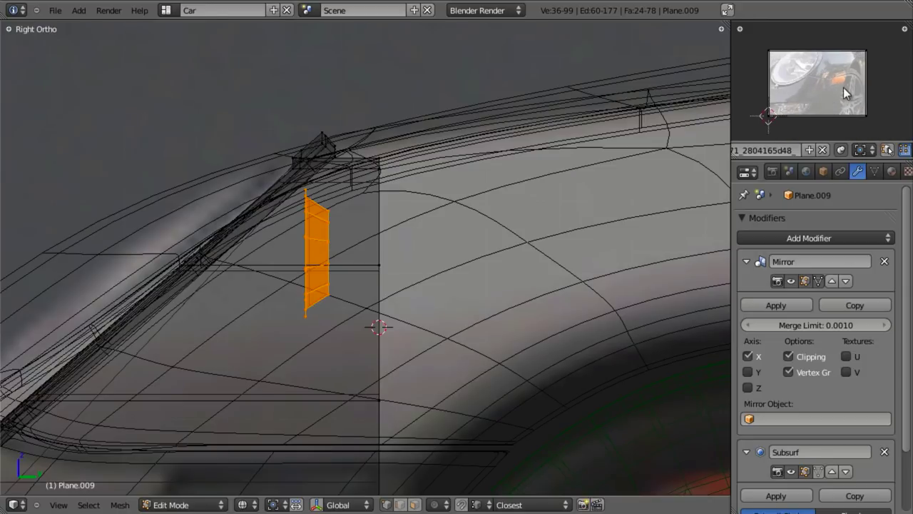
pyautogui.press('a')
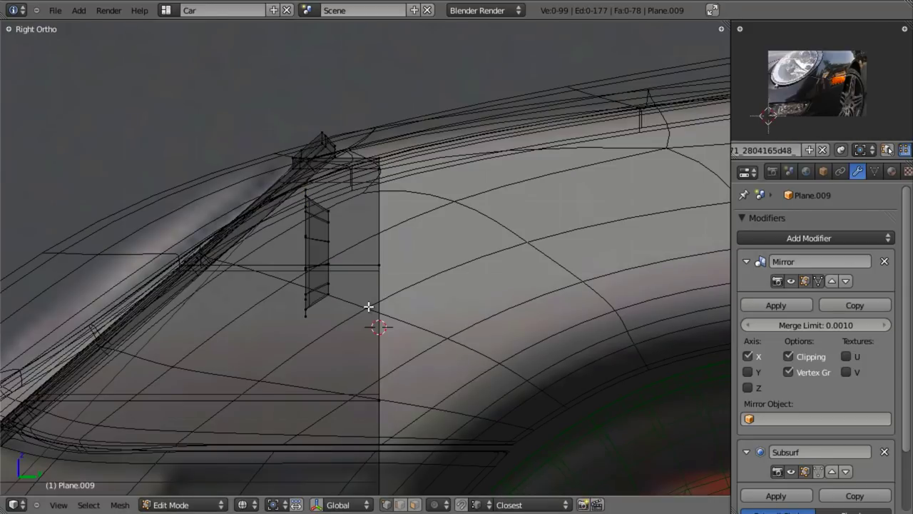
pyautogui.press('a')
pyautogui.scroll(-2, 368, 306)
pyautogui.press('w')
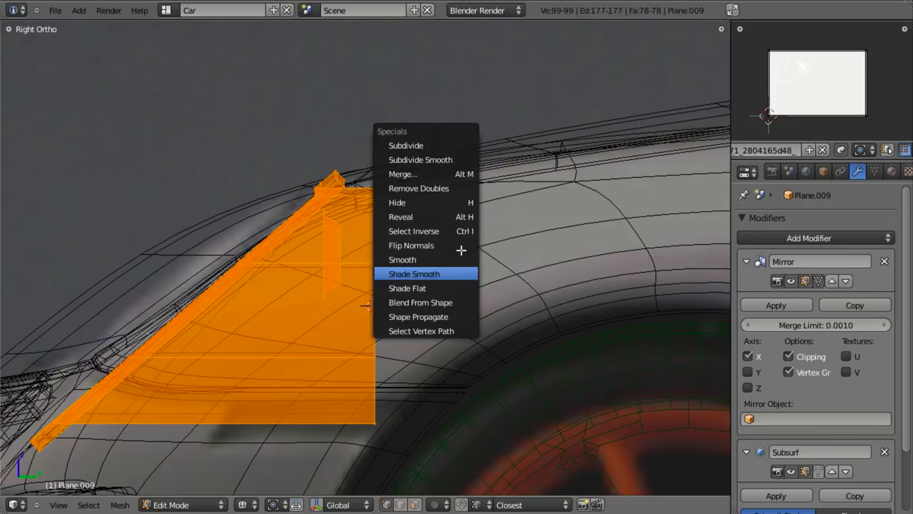
pyautogui.click(441, 176)
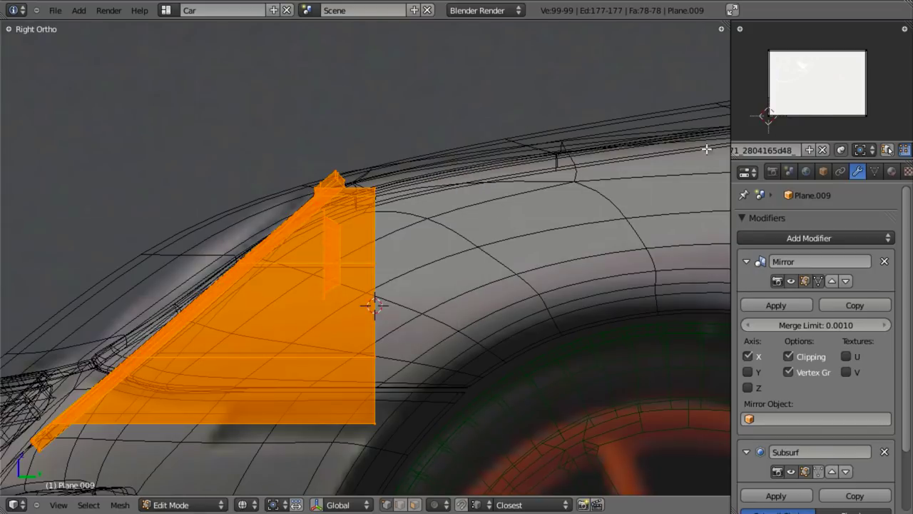
pyautogui.press('a')
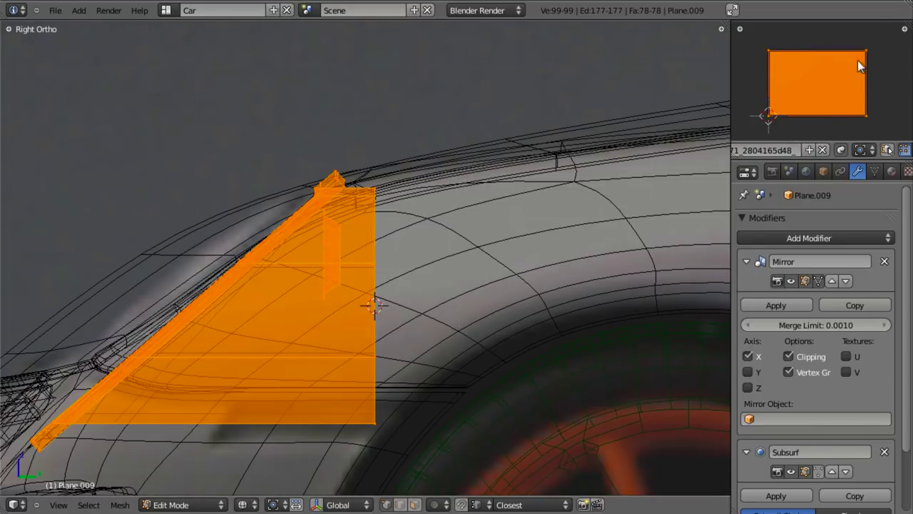
pyautogui.press('w')
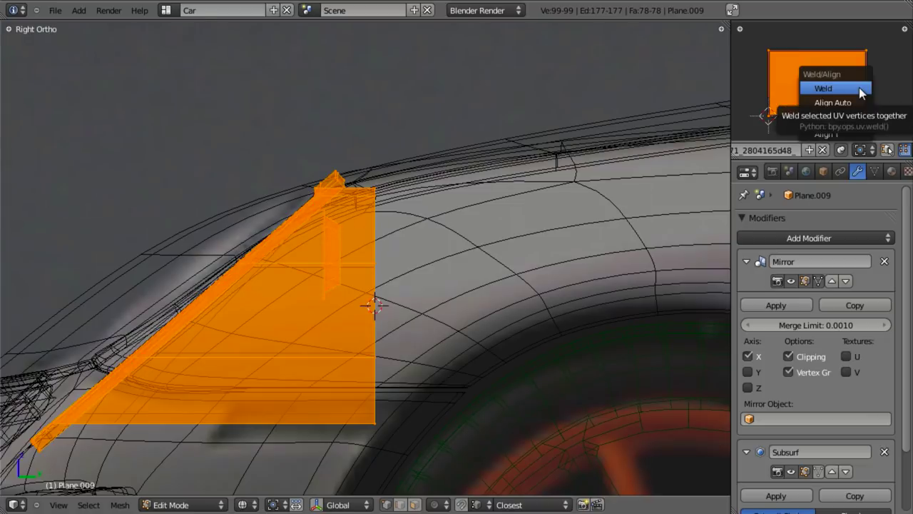
pyautogui.click(857, 88)
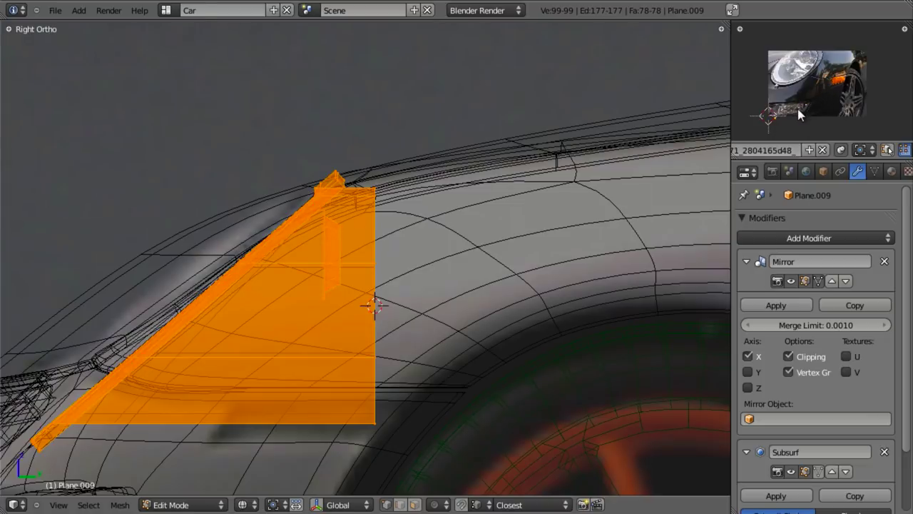
# Frame the headlight close up in the reference photo and clear the mesh selection.
pyautogui.scroll(2, 842, 118)
pyautogui.scroll(-5, 771, 148)
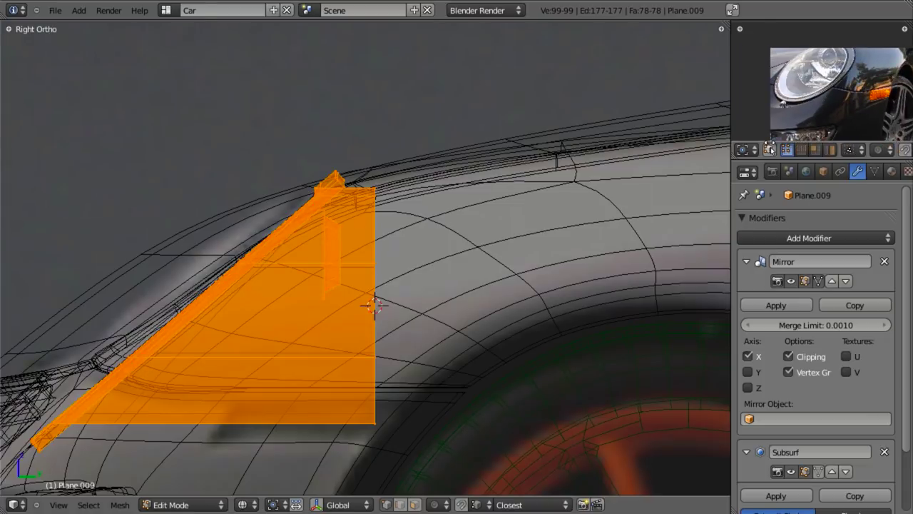
pyautogui.scroll(5, 785, 151)
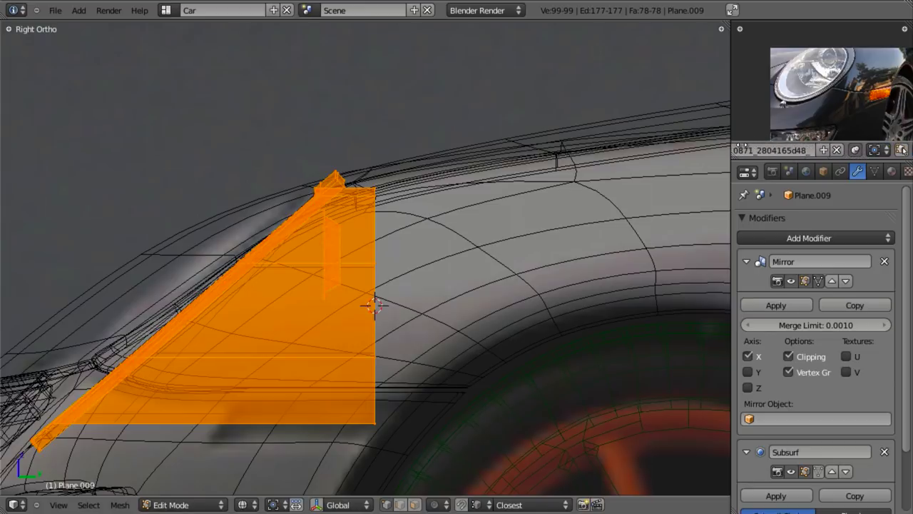
pyautogui.scroll(3, 814, 147)
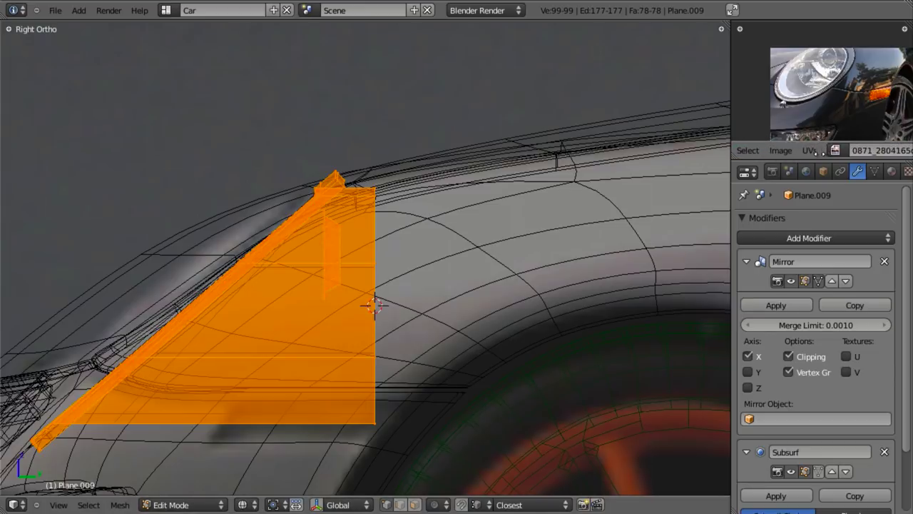
pyautogui.scroll(2, 771, 151)
pyautogui.click(765, 152)
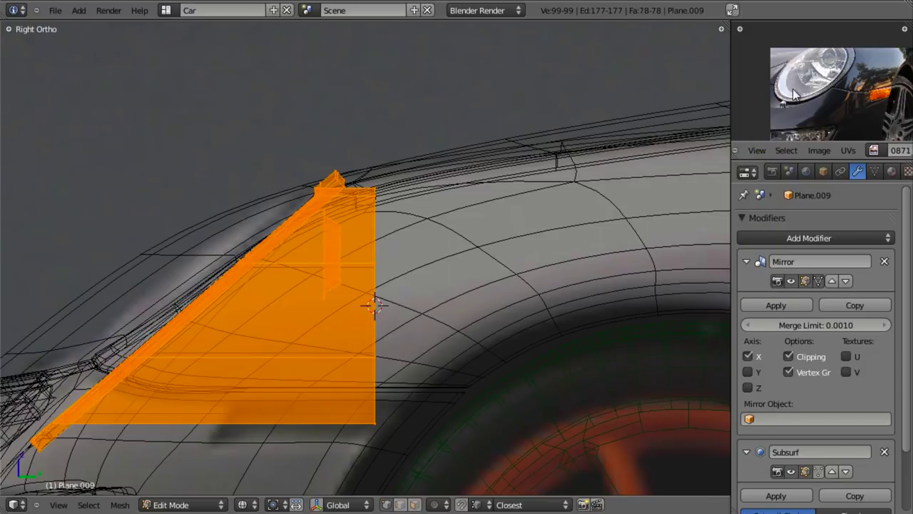
pyautogui.scroll(2, 763, 123)
pyautogui.scroll(3, 307, 250)
pyautogui.press('a')
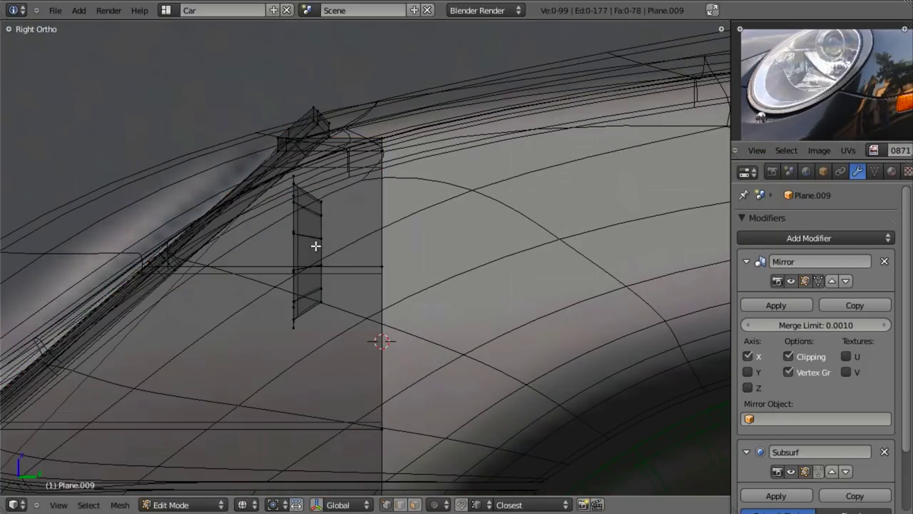
# Select the lamp ring's rear edge loop and extrude it a short distance rearward along Y in the right side view.
pyautogui.scroll(2, 298, 197)
pyautogui.keyDown('shift'); pyautogui.moveTo(323, 226); pyautogui.dragTo(387, 257, button='middle'); pyautogui.keyUp('shift')
pyautogui.scroll(2, 387, 257)
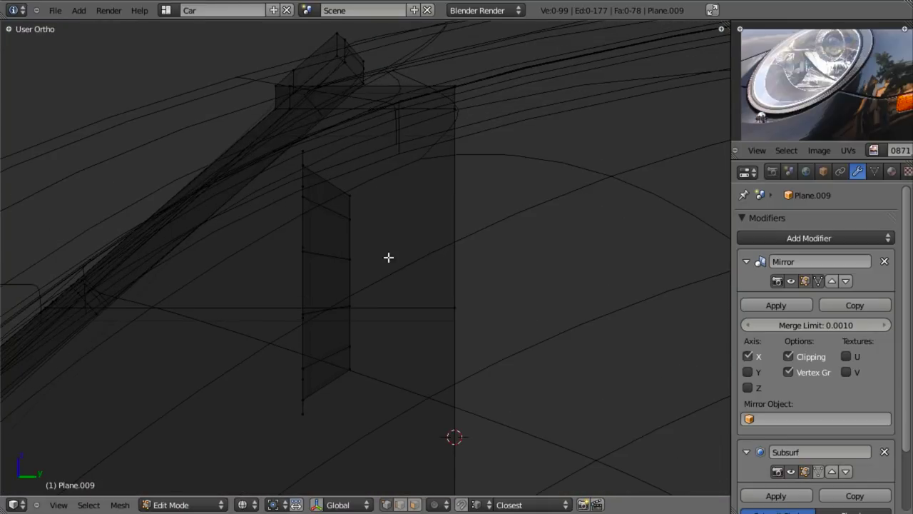
pyautogui.keyDown('alt'); pyautogui.rightClick(341, 239); pyautogui.keyUp('alt')
pyautogui.press('KP_3')
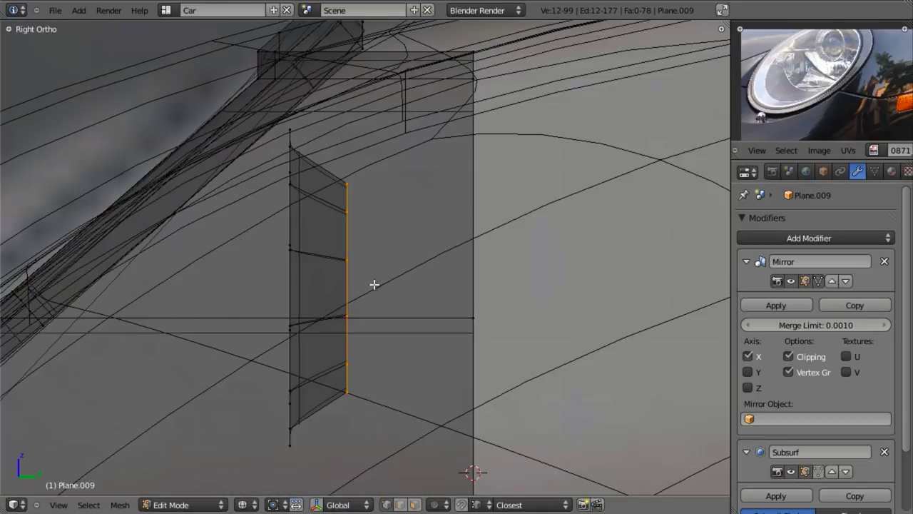
pyautogui.keyDown('shift'); pyautogui.moveTo(352, 252); pyautogui.dragTo(369, 259, button='middle'); pyautogui.keyUp('shift')
pyautogui.press('e')
pyautogui.press('y')
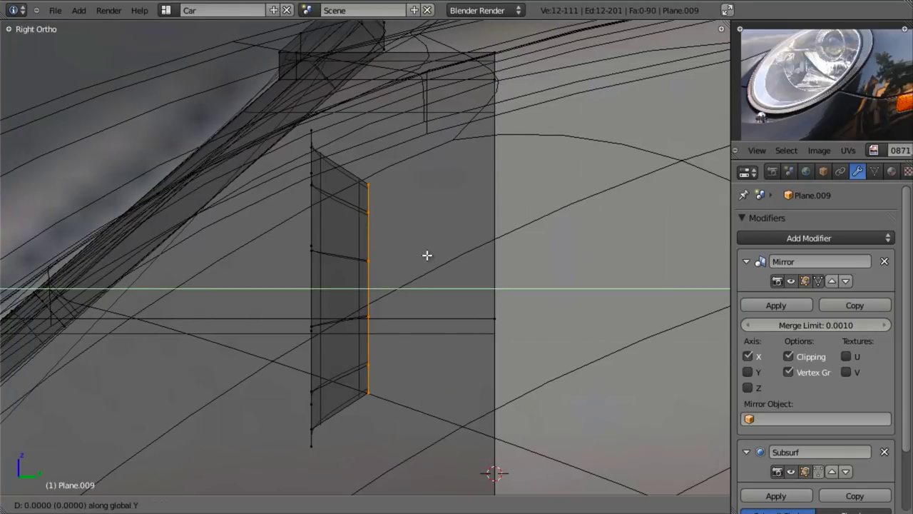
pyautogui.click(437, 256)
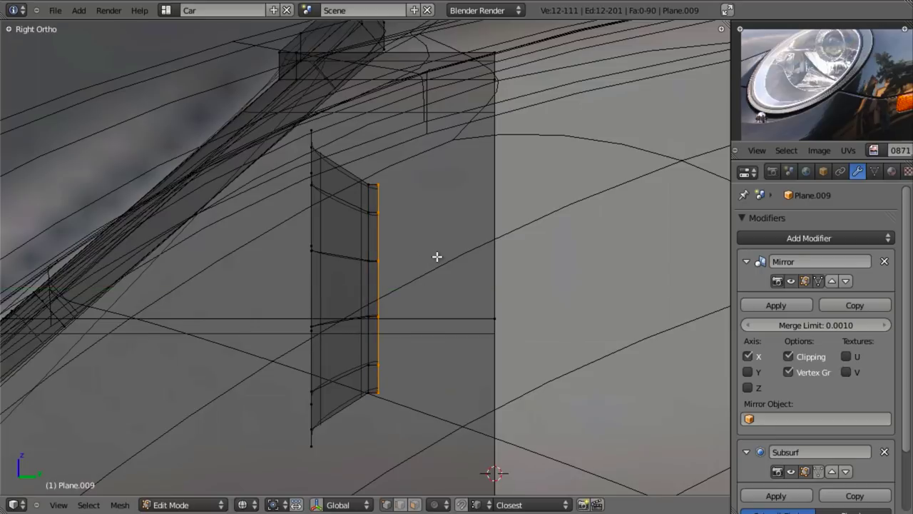
# Duplicate the rear loop slightly smaller behind the ring, then extrude it forward along Y and scale the new loop to about 0.95.
pyautogui.hotkey('shift', 'd')
pyautogui.press('y')
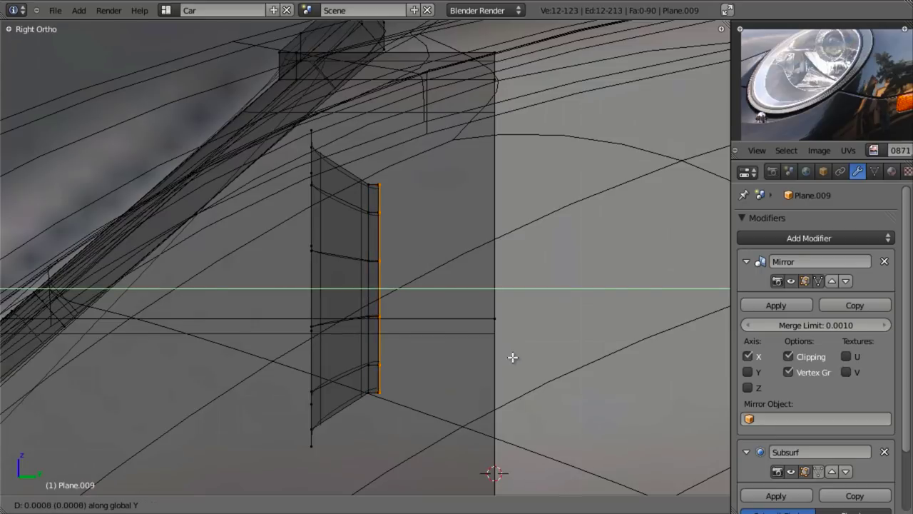
pyautogui.press('s')
pyautogui.click(521, 354)
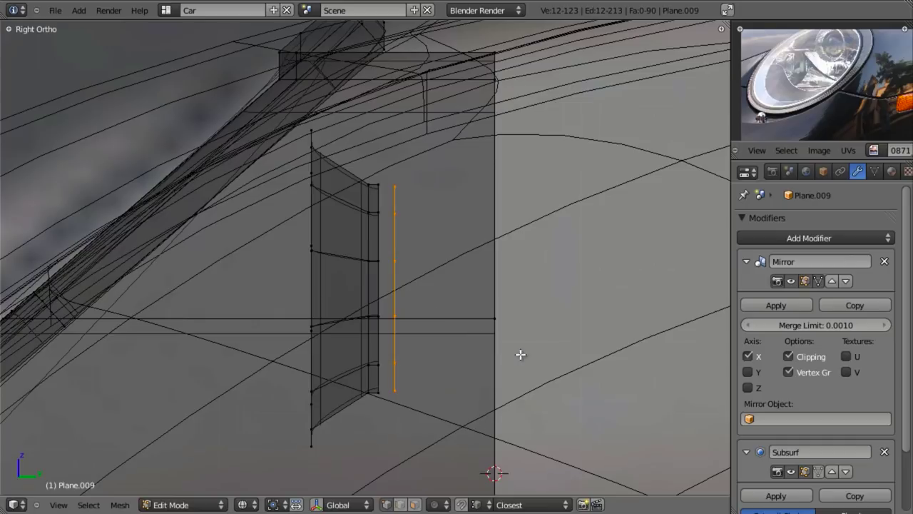
pyautogui.press('g')
pyautogui.press('y')
pyautogui.click(474, 346)
pyautogui.press('s')
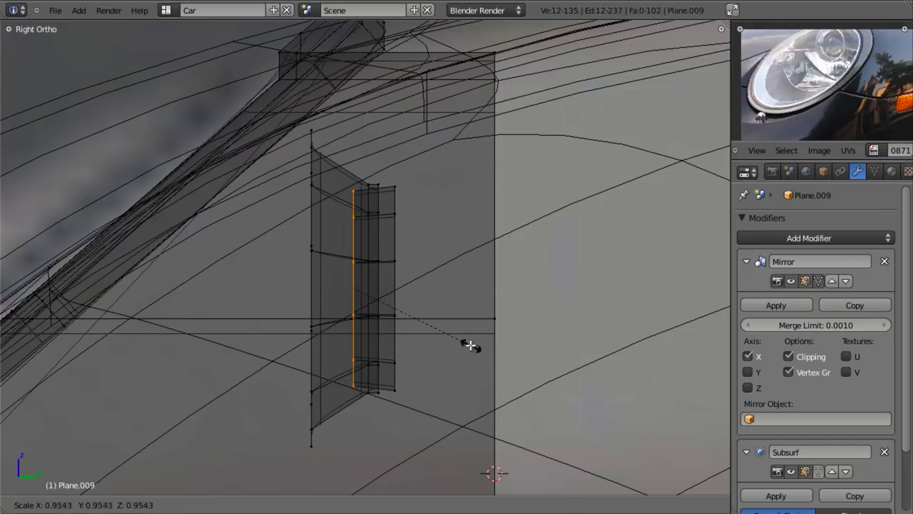
pyautogui.click(467, 342)
# Extrude the lens loop forward along Y in successive rings, scaling the first to about 0.75 and the others smaller to shape a dome.
pyautogui.press('e')
pyautogui.click(450, 340)
pyautogui.press('s')
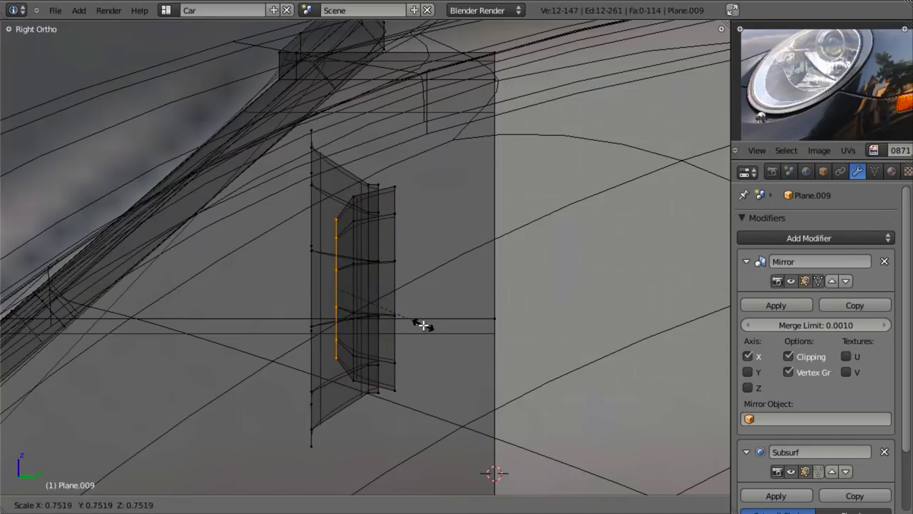
pyautogui.click(423, 325)
pyautogui.press('e')
pyautogui.press('y')
pyautogui.click(410, 322)
pyautogui.press('s')
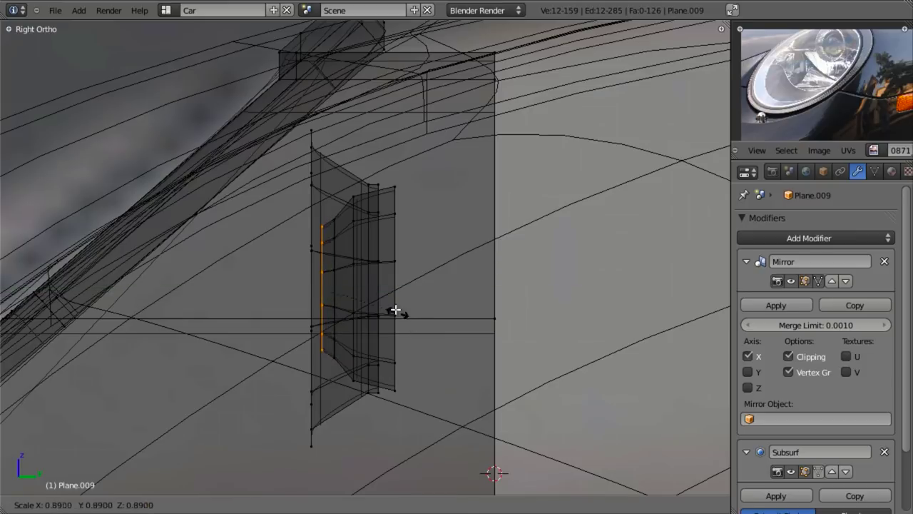
pyautogui.click(359, 290)
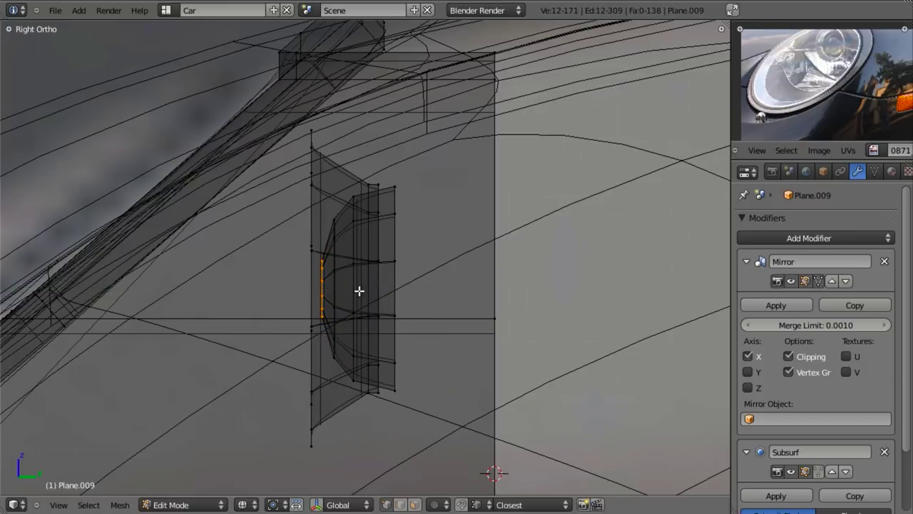
# Move the dome's front loop about 0.002 units forward along Y, merge it into one center vertex, and nudge that vertex along Y.
pyautogui.press('g')
pyautogui.press('y')
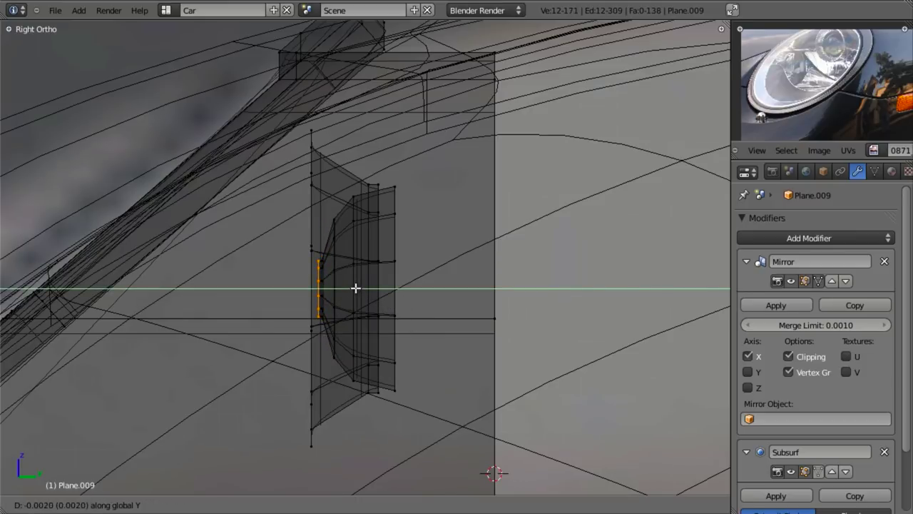
pyautogui.click(355, 288)
pyautogui.press('w')
pyautogui.click(356, 288)
pyautogui.click(355, 289)
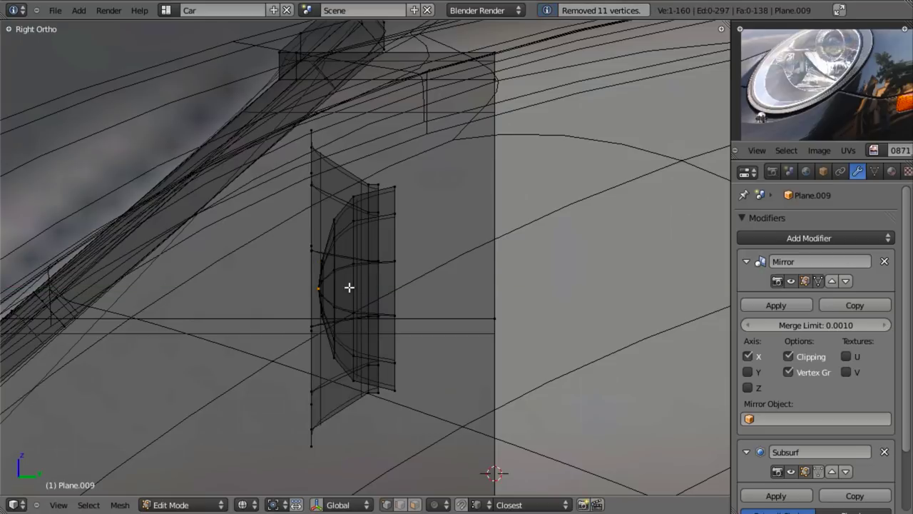
pyautogui.press('g')
pyautogui.press('y')
pyautogui.click(350, 289)
pyautogui.press('z')
pyautogui.moveTo(351, 288)
pyautogui.mouseDown(button='middle')
pyautogui.moveTo(509, 301)
pyautogui.moveTo(426, 287)
pyautogui.moveTo(381, 234)
pyautogui.moveTo(367, 283)
pyautogui.moveTo(420, 244)
pyautogui.moveTo(400, 226)
pyautogui.mouseUp(button='middle')
pyautogui.press('z')
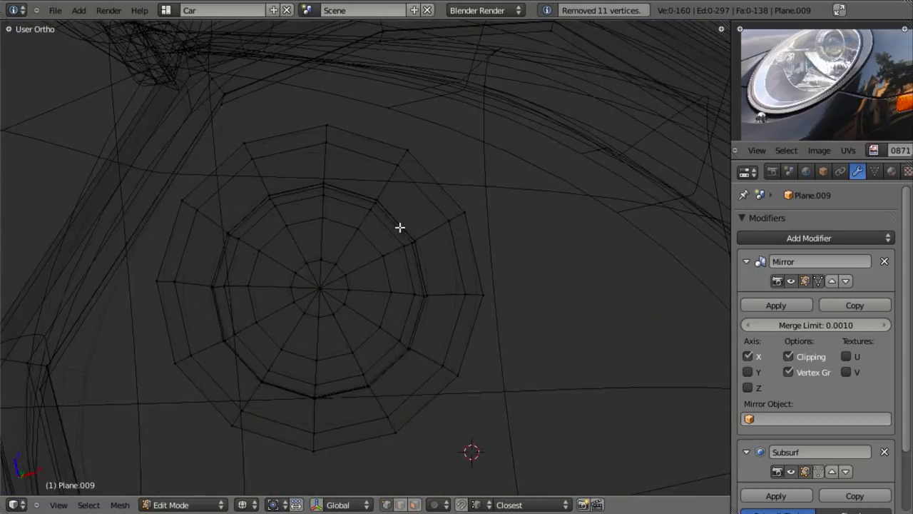
pyautogui.keyDown('alt'); pyautogui.rightClick(396, 225); pyautogui.keyUp('alt')
pyautogui.keyDown('alt'); pyautogui.keyDown('shift'); pyautogui.rightClick(396, 225); pyautogui.keyUp('shift'); pyautogui.keyUp('alt')
pyautogui.press('s')
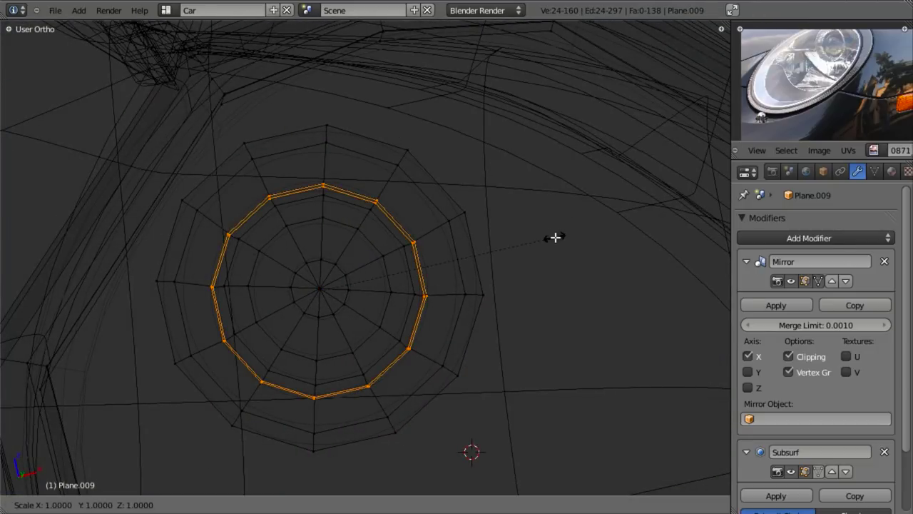
pyautogui.rightClick(553, 238)
pyautogui.press('a')
# Select the lens dome's rearmost edge loop and scale it up to about 1.02.
pyautogui.keyDown('alt'); pyautogui.rightClick(398, 217); pyautogui.keyUp('alt')
pyautogui.press('z')
pyautogui.moveTo(489, 216)
pyautogui.mouseDown(button='middle')
pyautogui.moveTo(440, 254)
pyautogui.moveTo(394, 261)
pyautogui.mouseUp(button='middle')
pyautogui.press('z')
pyautogui.keyDown('alt'); pyautogui.rightClick(392, 258); pyautogui.keyUp('alt')
pyautogui.keyDown('alt'); pyautogui.rightClick(361, 191); pyautogui.keyUp('alt')
pyautogui.press('s')
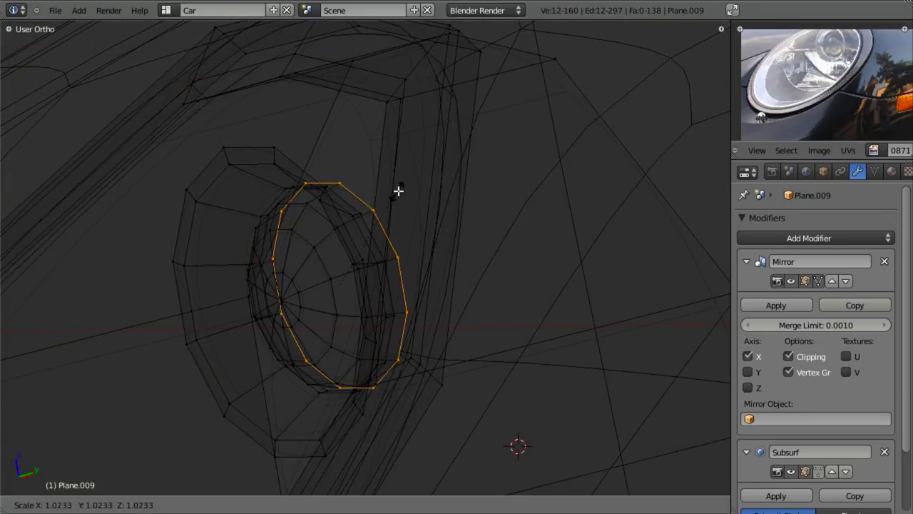
pyautogui.click(399, 190)
# Apply smooth shading to the whole headlight mesh and clear the selection.
pyautogui.press('z')
pyautogui.press('KP_1')
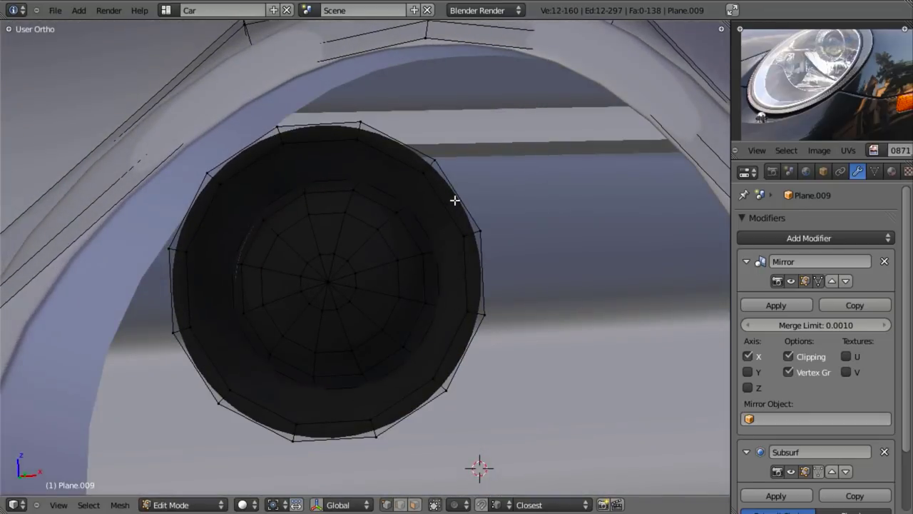
pyautogui.press('a')
pyautogui.press('a')
pyautogui.press('w')
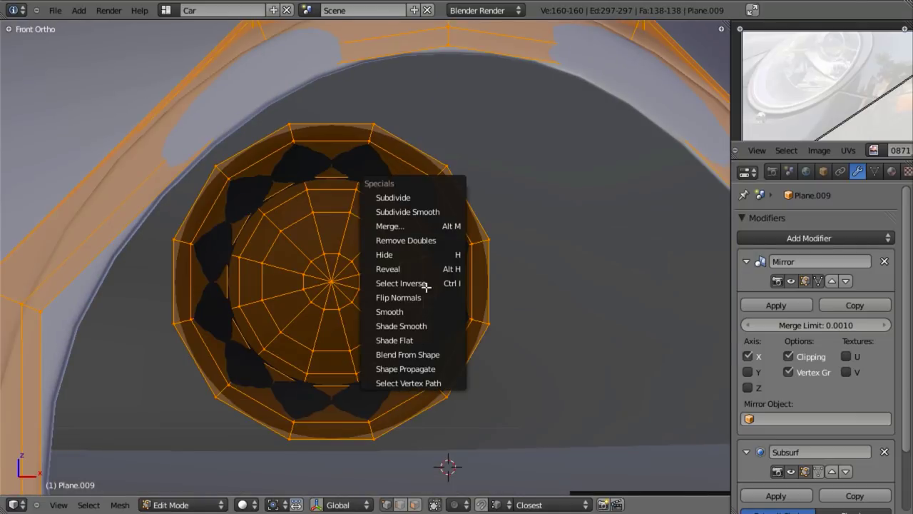
pyautogui.click(426, 321)
pyautogui.press('z')
pyautogui.moveTo(429, 242); pyautogui.dragTo(424, 281, button='middle')
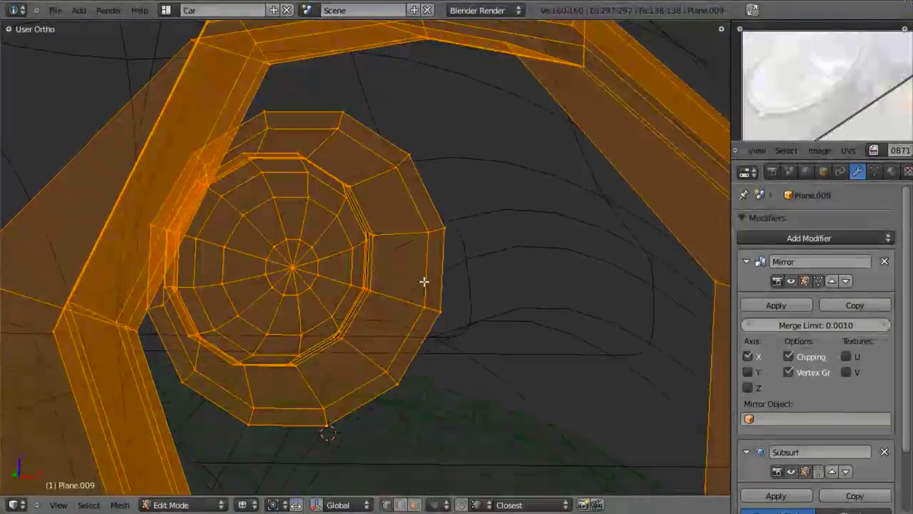
pyautogui.press('a')
# Add two edge loops to the lamp's tapered wall, sliding one close to its inner edge and the other close to its outer edge.
pyautogui.moveTo(353, 207); pyautogui.dragTo(416, 275, button='middle')
pyautogui.scroll(5, 417, 277)
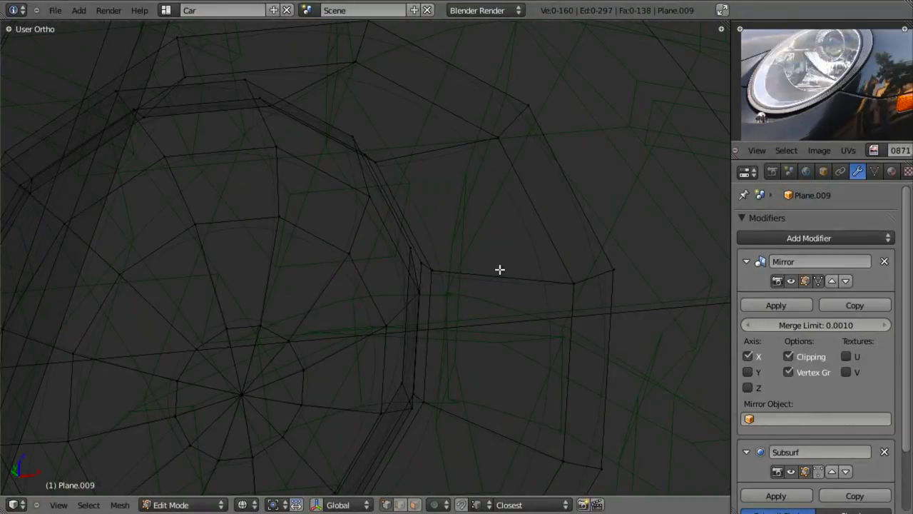
pyautogui.hotkey('ctrl', 'r')
pyautogui.click(502, 275)
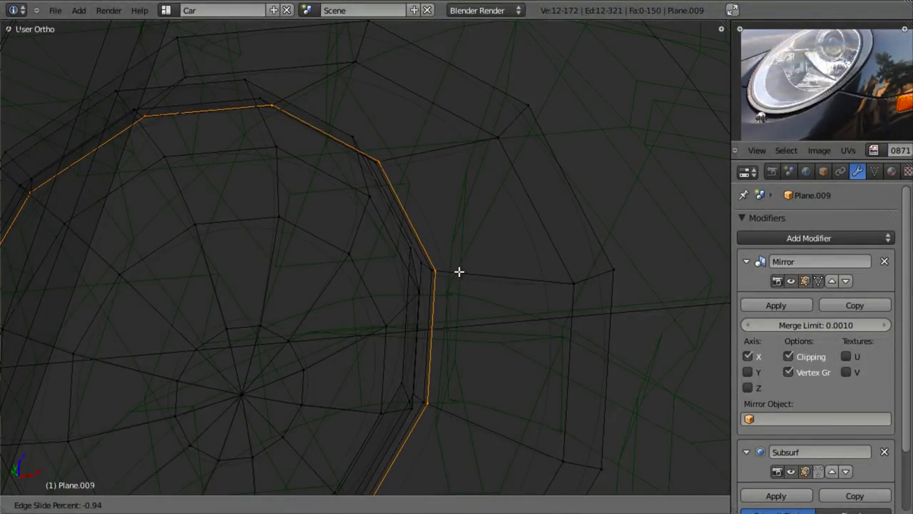
pyautogui.click(459, 271)
pyautogui.hotkey('ctrl', 'r')
pyautogui.click(514, 275)
pyautogui.click(537, 281)
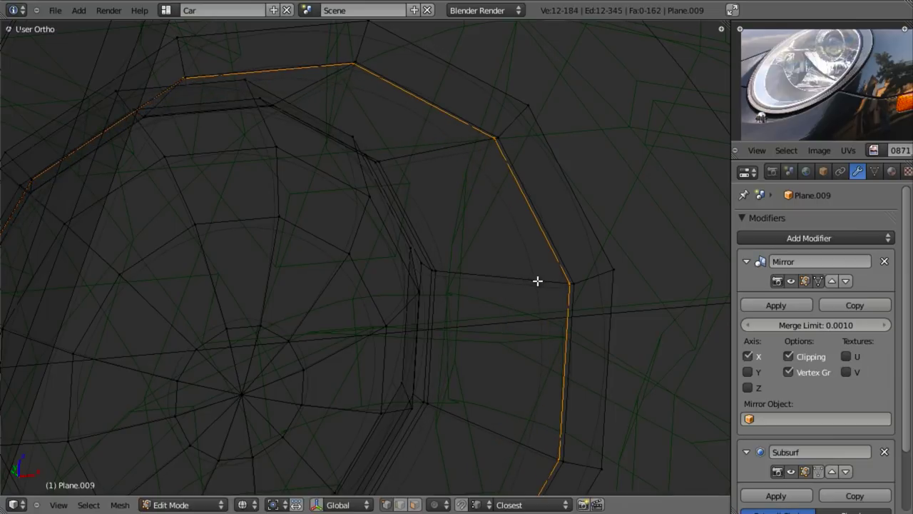
# Clear the selection and return to Object Mode in solid shading to view the car's front.
pyautogui.press('z')
pyautogui.scroll(-4, 538, 281)
pyautogui.press('a')
pyautogui.moveTo(424, 300); pyautogui.dragTo(381, 238, button='middle')
pyautogui.press('Tab')
pyautogui.scroll(-4, 415, 277)
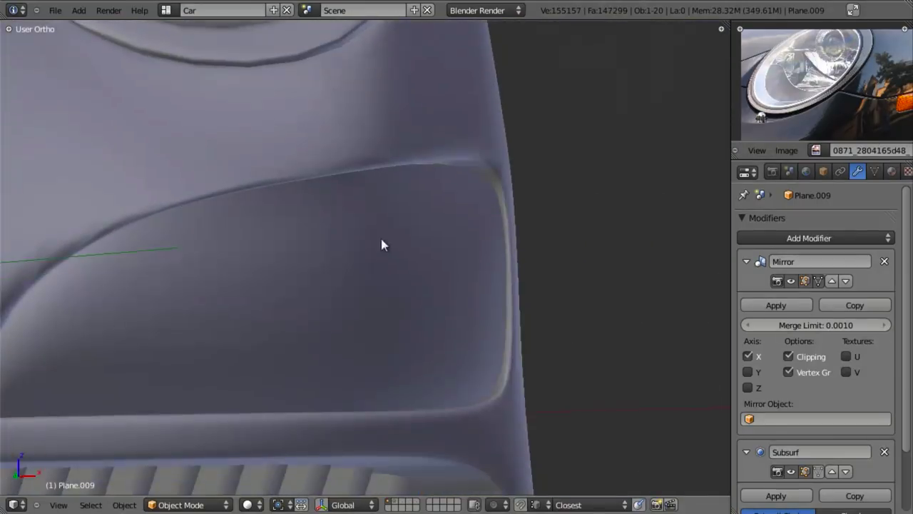
# Select the outer edge loop of the lamp's rim and extrude it about 0.0013 backward along Y.
pyautogui.keyDown('shift'); pyautogui.moveTo(332, 132); pyautogui.dragTo(504, 422, button='middle'); pyautogui.keyUp('shift')
pyautogui.keyDown('shift'); pyautogui.moveTo(343, 226); pyautogui.dragTo(494, 453, button='middle'); pyautogui.keyUp('shift')
pyautogui.scroll(4, 389, 323)
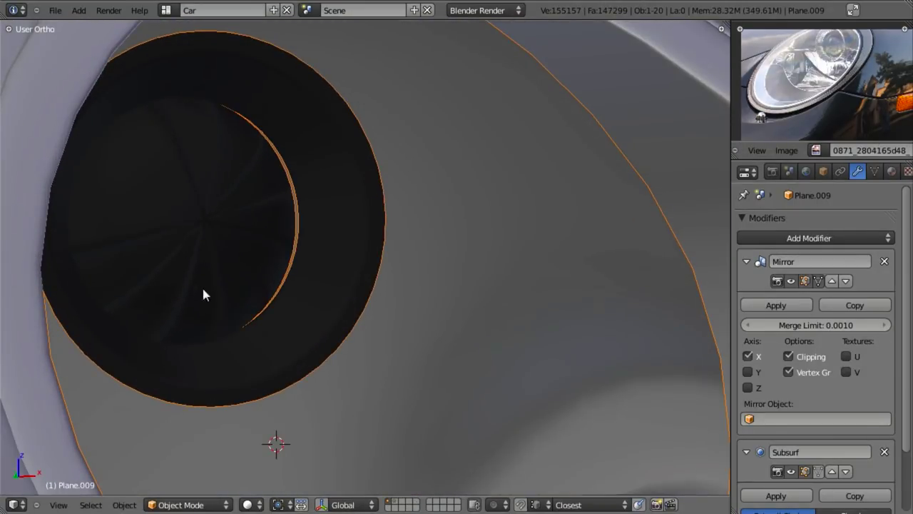
pyautogui.moveTo(203, 294); pyautogui.dragTo(435, 285, button='middle')
pyautogui.press('Tab')
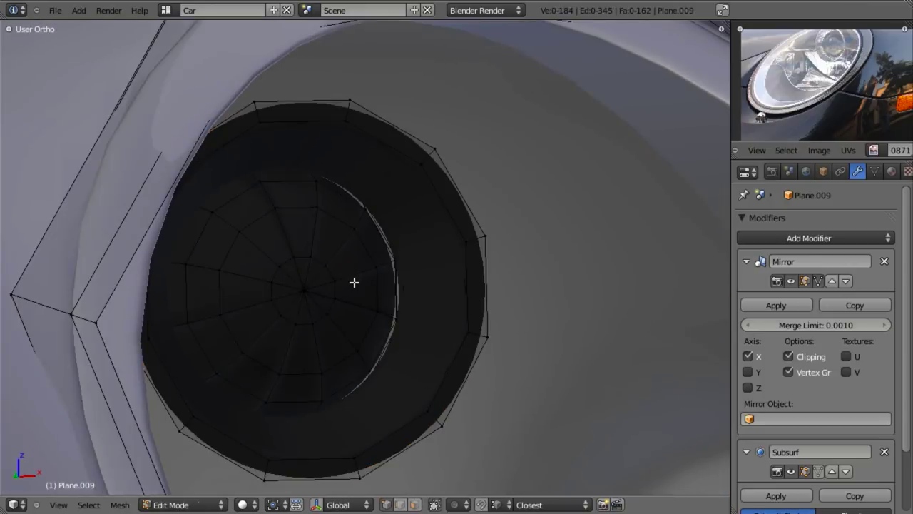
pyautogui.press('a')
pyautogui.scroll(2, 510, 185)
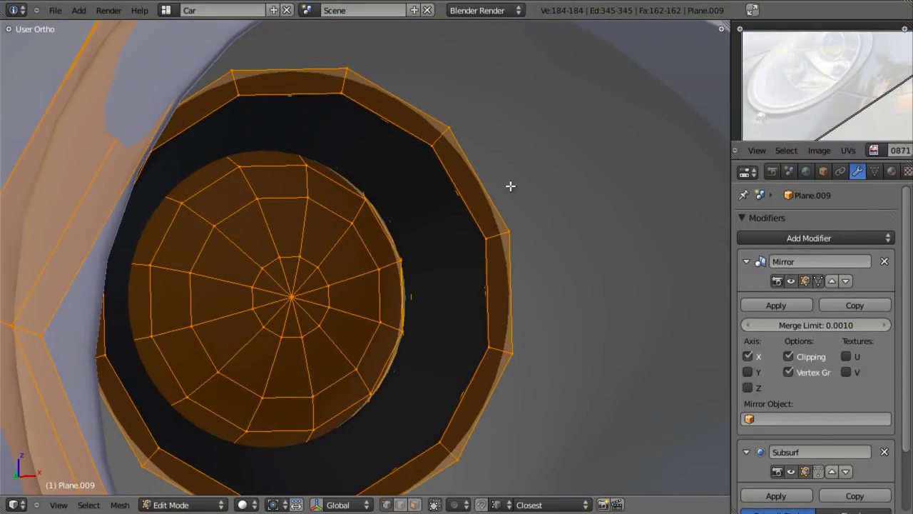
pyautogui.press('a')
pyautogui.keyDown('alt'); pyautogui.rightClick(478, 169); pyautogui.keyUp('alt')
pyautogui.press('KP_3')
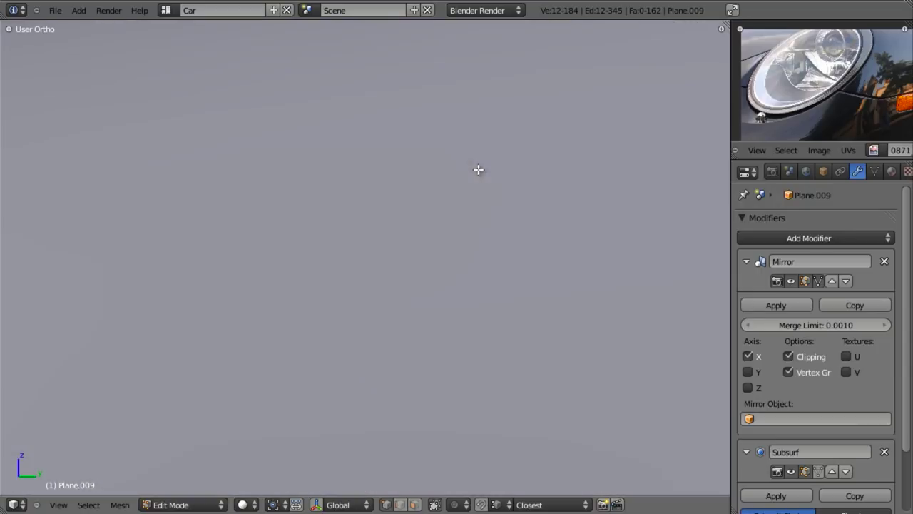
pyautogui.scroll(-6, 386, 287)
pyautogui.keyDown('shift'); pyautogui.moveTo(293, 278); pyautogui.dragTo(536, 289, button='middle'); pyautogui.keyUp('shift')
pyautogui.press('z')
pyautogui.scroll(3, 384, 226)
pyautogui.scroll(2, 391, 217)
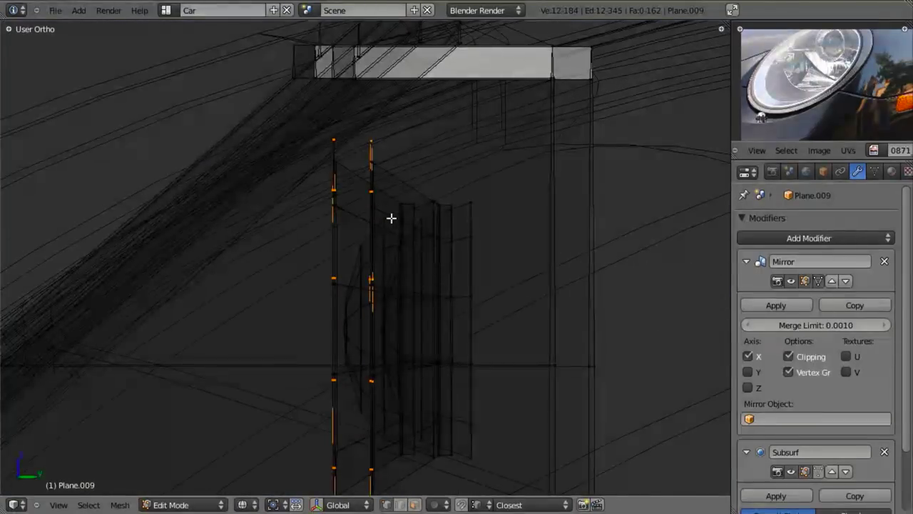
pyautogui.press('KP_3')
pyautogui.press('g')
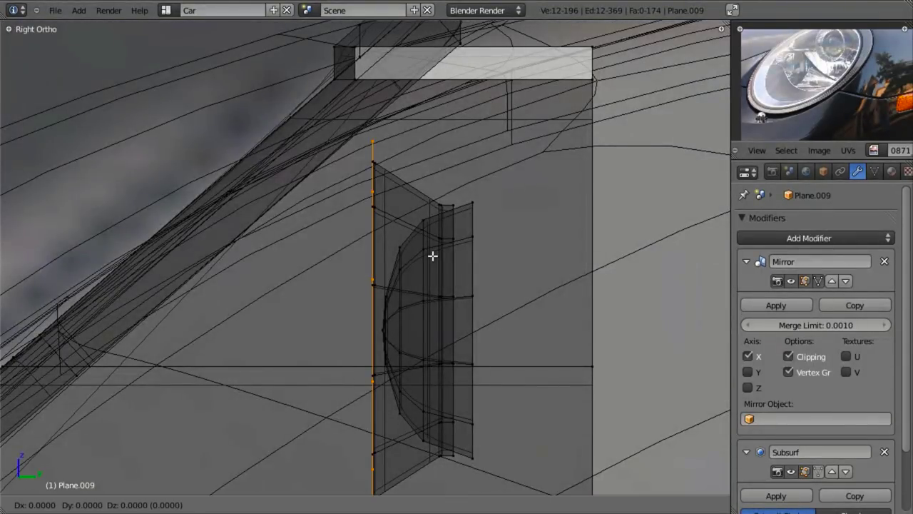
pyautogui.press('y')
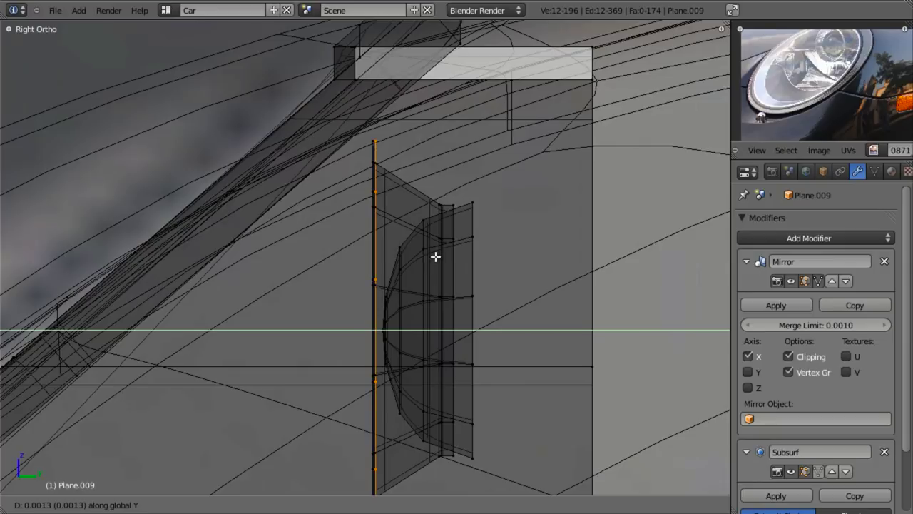
pyautogui.click(435, 256)
# Extrude the rim loop backward along Y past the rear of the lens, followed by a thin supporting extrusion of about 0.0013.
pyautogui.press('e')
pyautogui.press('y')
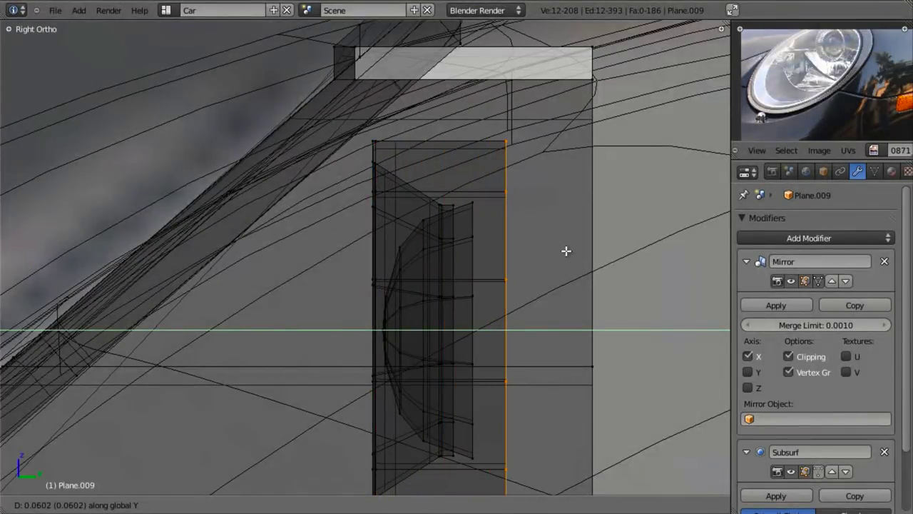
pyautogui.click(553, 245)
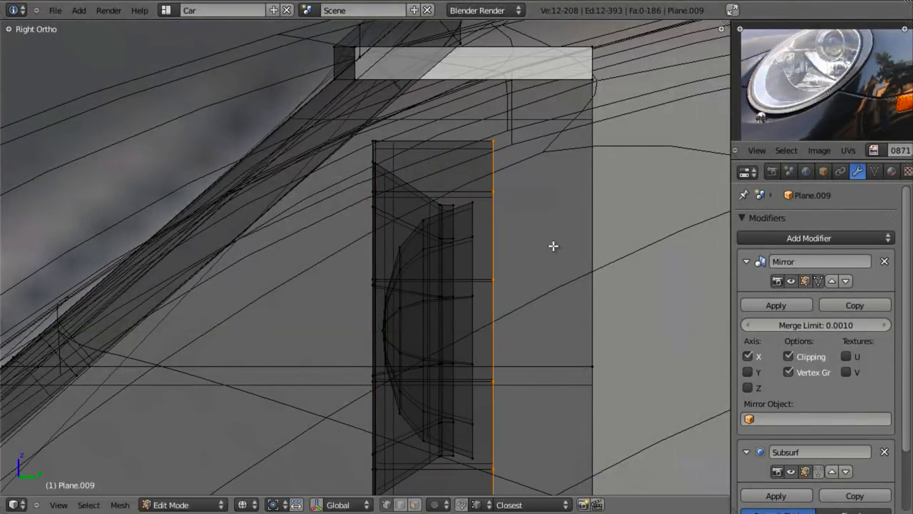
pyautogui.press('e')
pyautogui.press('y')
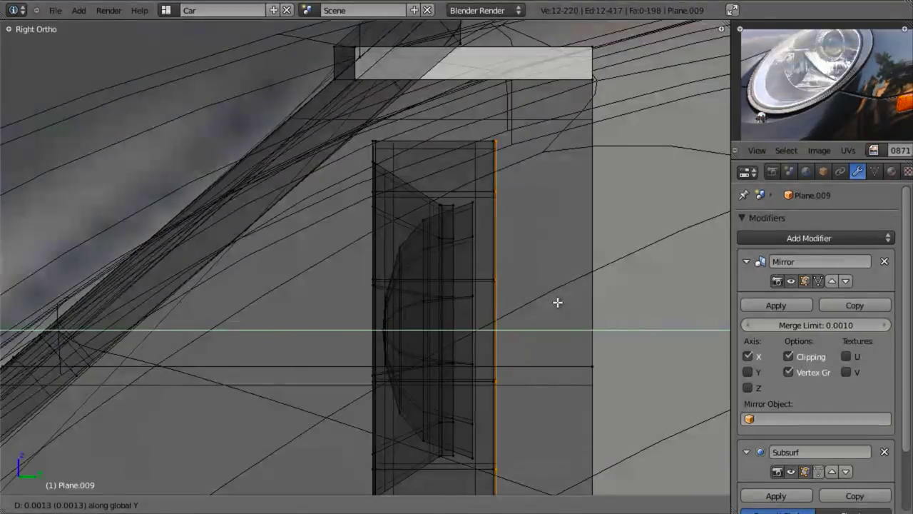
pyautogui.click(555, 286)
pyautogui.keyDown('shift'); pyautogui.moveTo(495, 246); pyautogui.dragTo(443, 229, button='middle'); pyautogui.keyUp('shift')
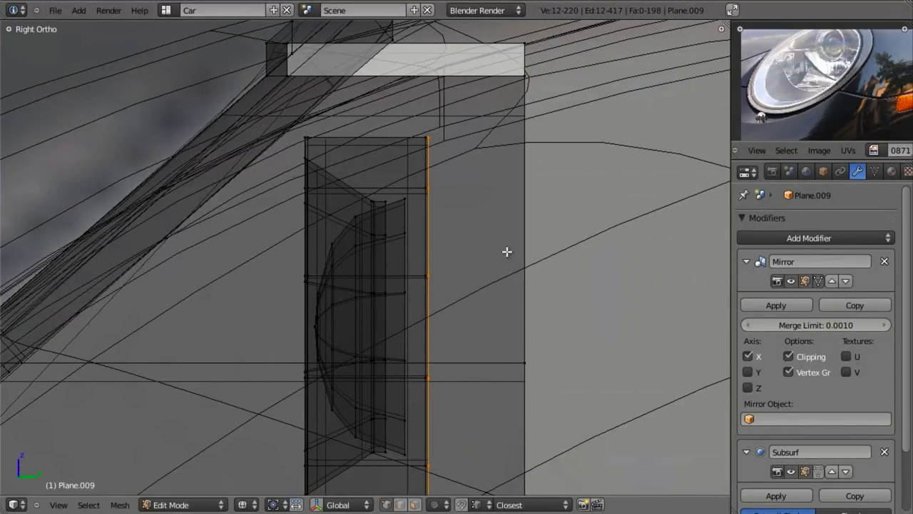
# Extrude the rear loop inward by scaling it down and move it backward along Y to form a tapered back.
pyautogui.press('e')
pyautogui.press('s')
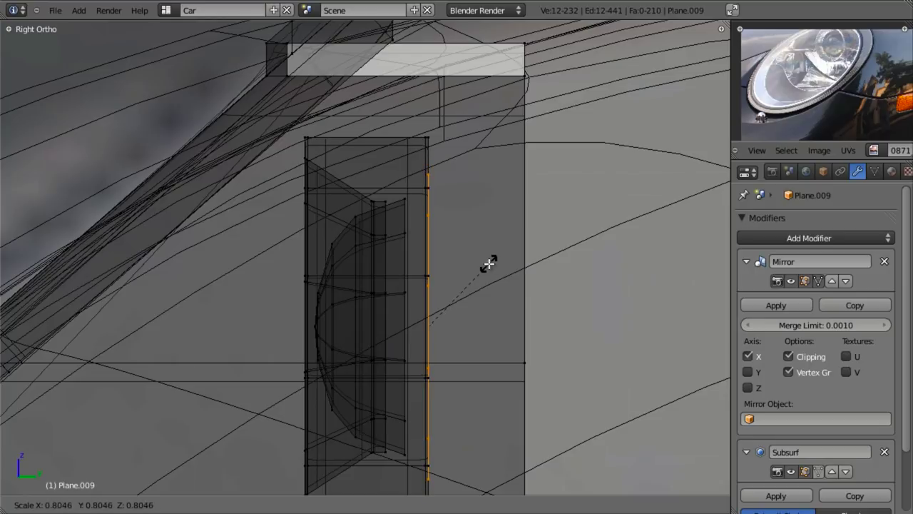
pyautogui.click(477, 273)
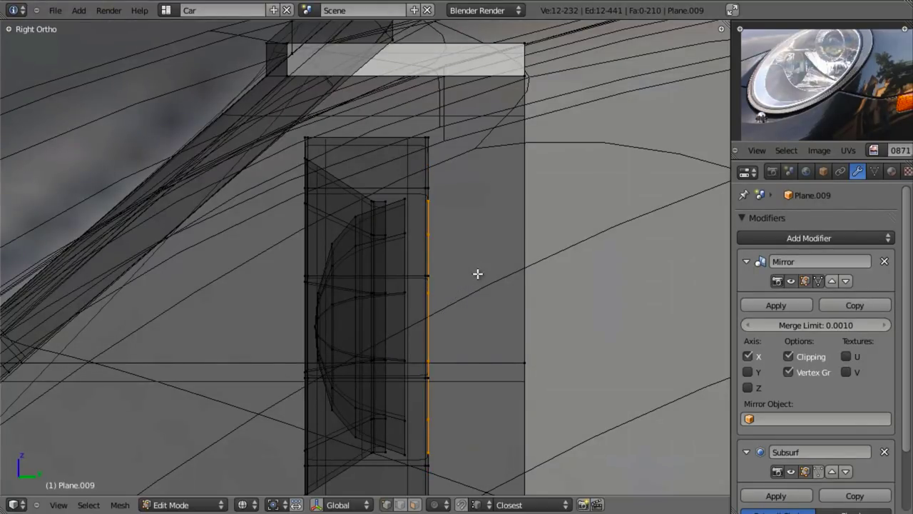
pyautogui.press('g')
pyautogui.press('y')
pyautogui.click(508, 284)
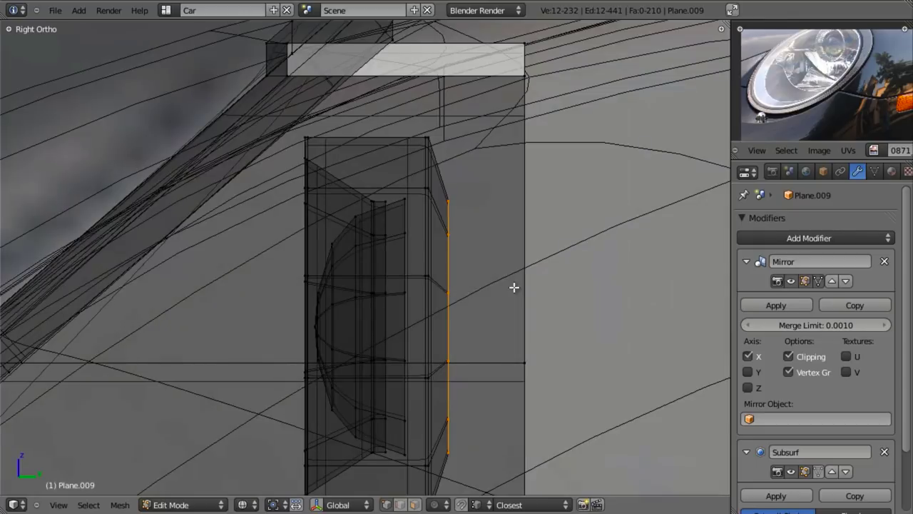
# Add tight supporting extrusions at the tapered back's end loop and extend it straight backward along Y as a narrower cylinder.
pyautogui.press('e')
pyautogui.click(510, 286)
pyautogui.press('e')
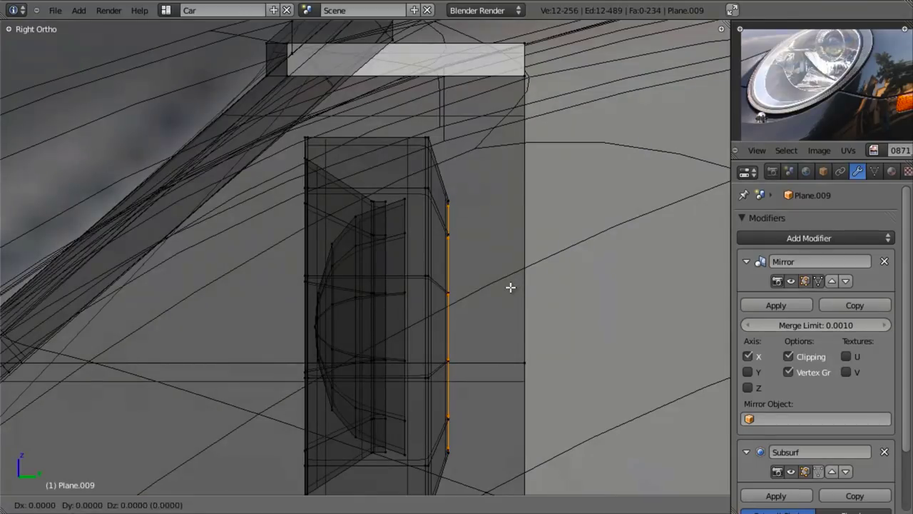
pyautogui.press('y')
pyautogui.click(514, 294)
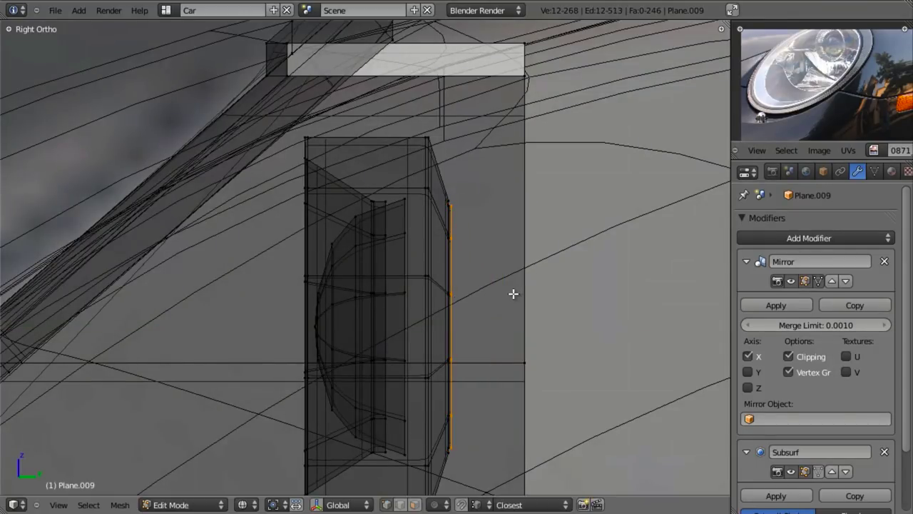
pyautogui.press('e')
pyautogui.press('y')
pyautogui.click(610, 284)
# Clear the selection and compare the lamp with the headlight reference photo, examining both the photo and the model up close.
pyautogui.press('z')
pyautogui.scroll(-6, 606, 283)
pyautogui.press('z')
pyautogui.moveTo(353, 271)
pyautogui.mouseDown(button='middle')
pyautogui.moveTo(416, 316)
pyautogui.moveTo(529, 286)
pyautogui.mouseUp(button='middle')
pyautogui.press('z')
pyautogui.scroll(-3, 529, 278)
pyautogui.moveTo(479, 253); pyautogui.dragTo(848, 150, button='middle')
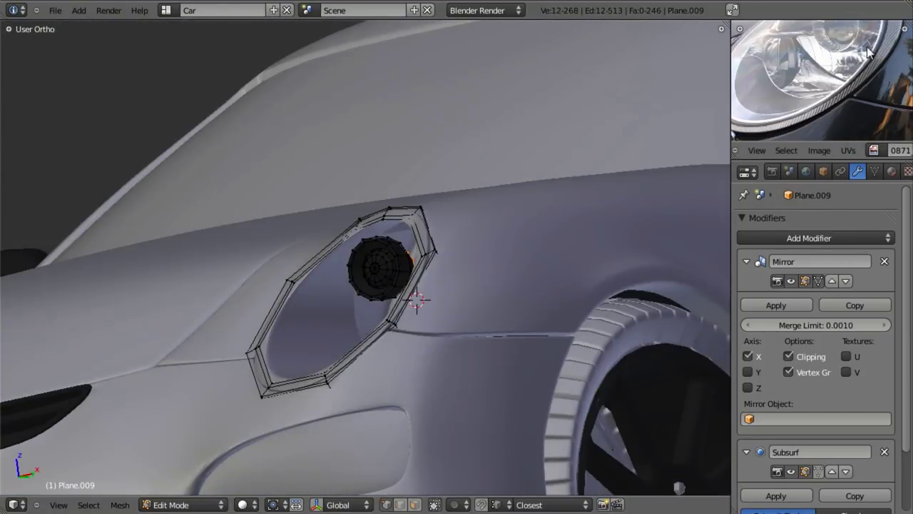
pyautogui.scroll(3, 842, 99)
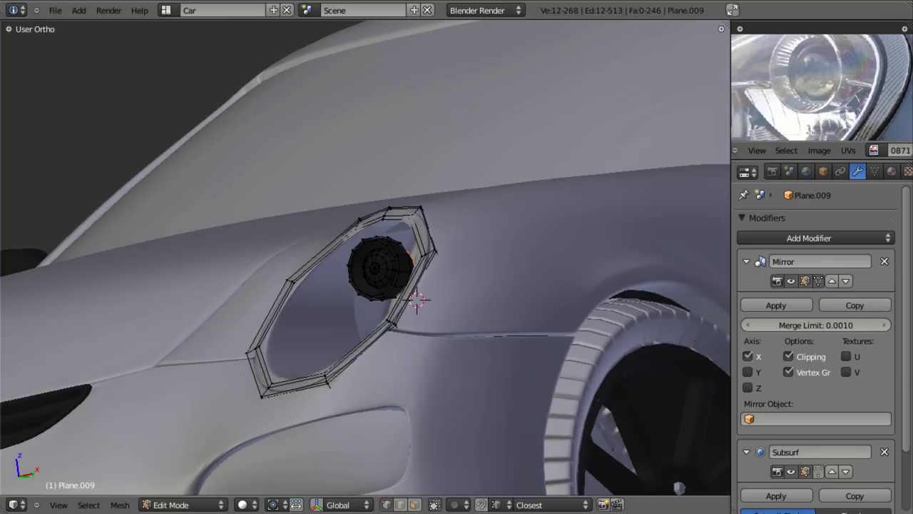
pyautogui.scroll(5, 428, 283)
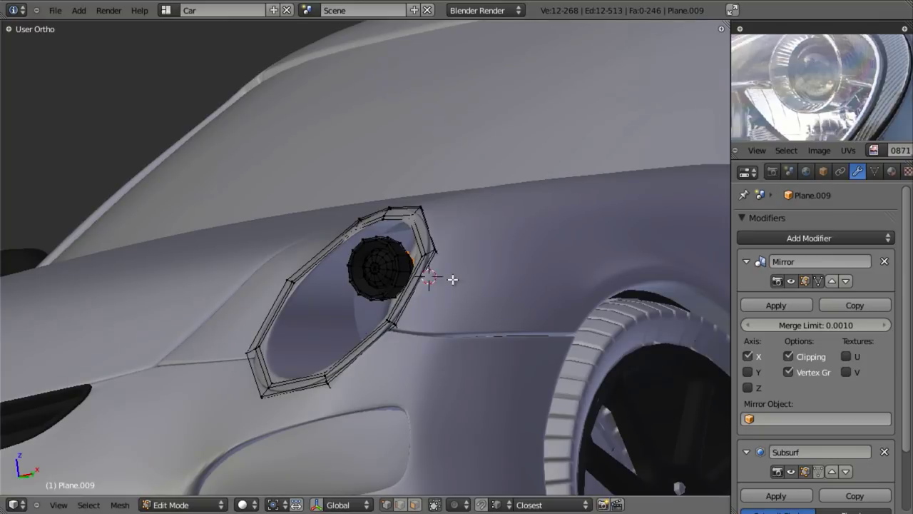
pyautogui.press('a')
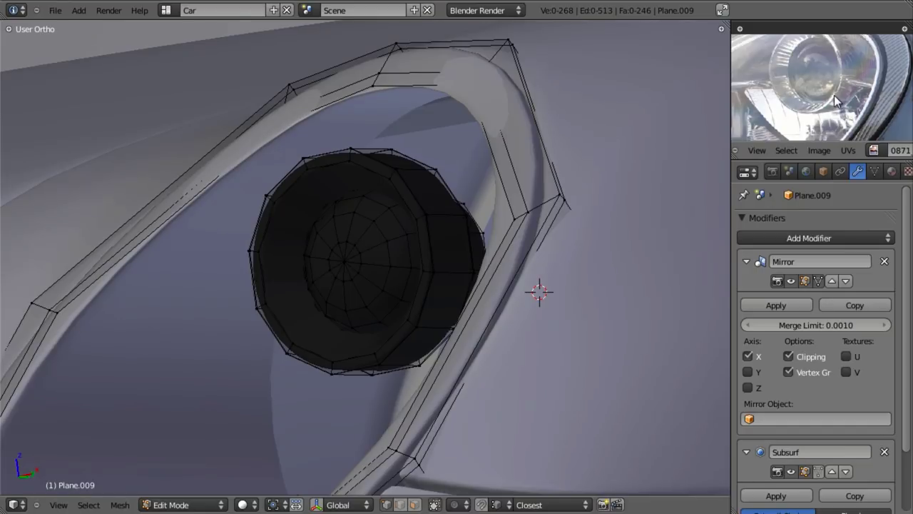
pyautogui.scroll(2, 834, 95)
pyautogui.press('KP_1')
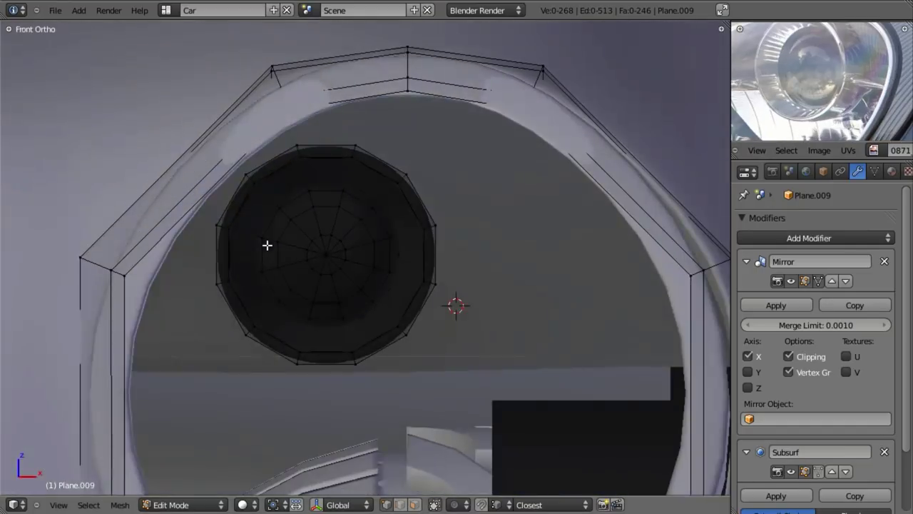
pyautogui.keyDown('shift'); pyautogui.moveTo(437, 279); pyautogui.dragTo(482, 295, button='middle'); pyautogui.keyUp('shift')
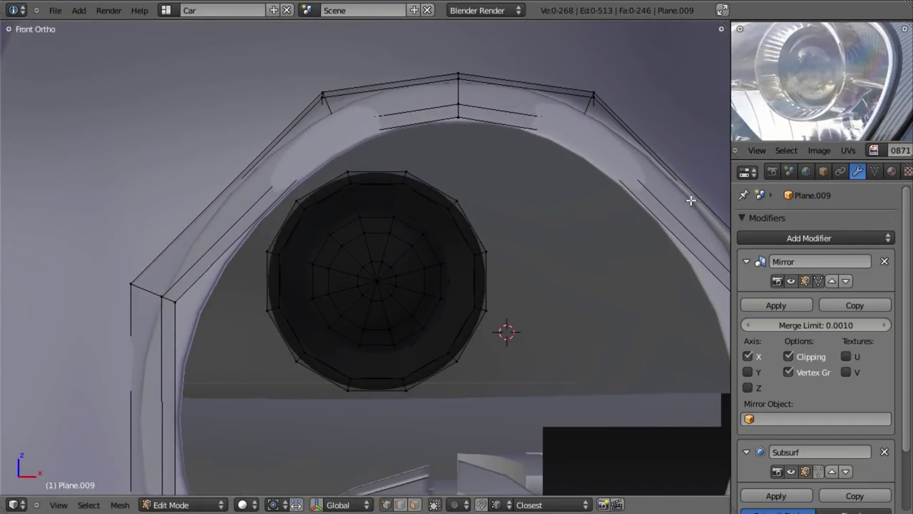
pyautogui.scroll(2, 402, 257)
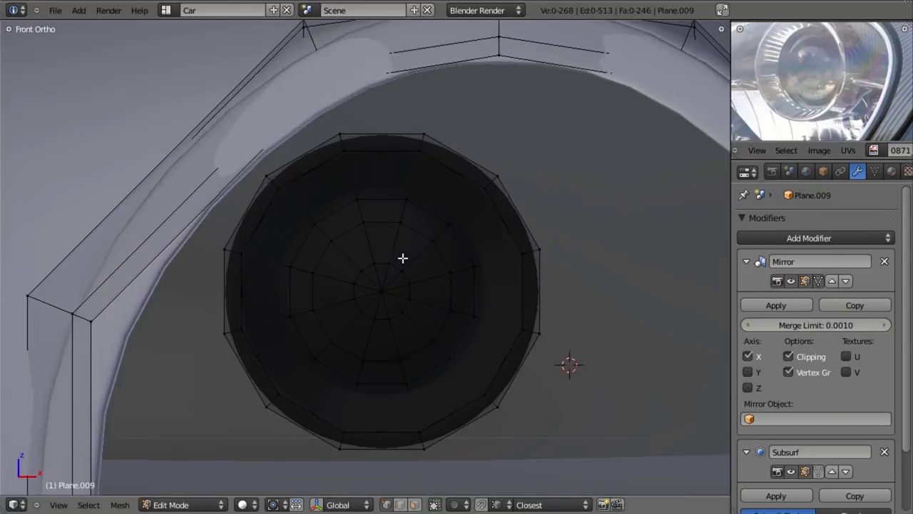
# Switch to face selection and duplicate the lowest face of the lamp's tapered wall in place.
pyautogui.press('z')
pyautogui.keyDown('shift'); pyautogui.moveTo(412, 398); pyautogui.dragTo(436, 362, button='middle'); pyautogui.keyUp('shift')
pyautogui.press('z')
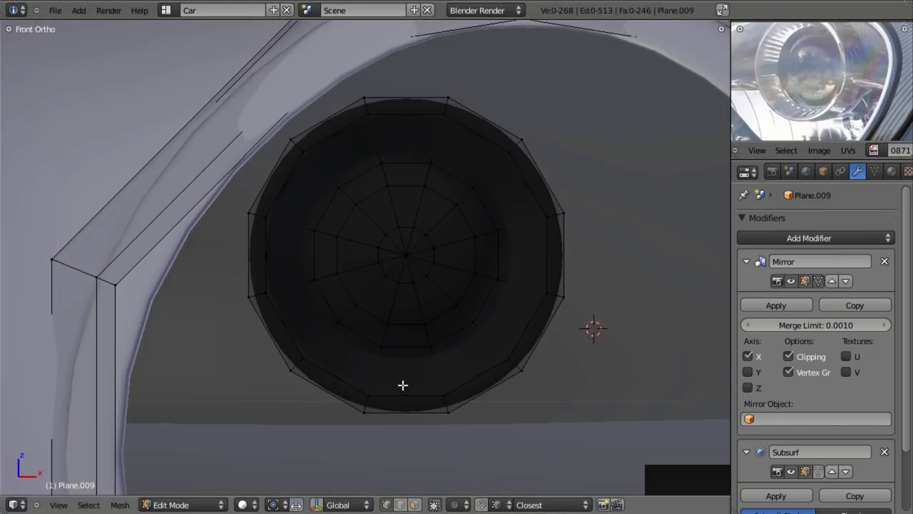
pyautogui.hotkey('ctrl', 'Tab')
pyautogui.click(401, 416)
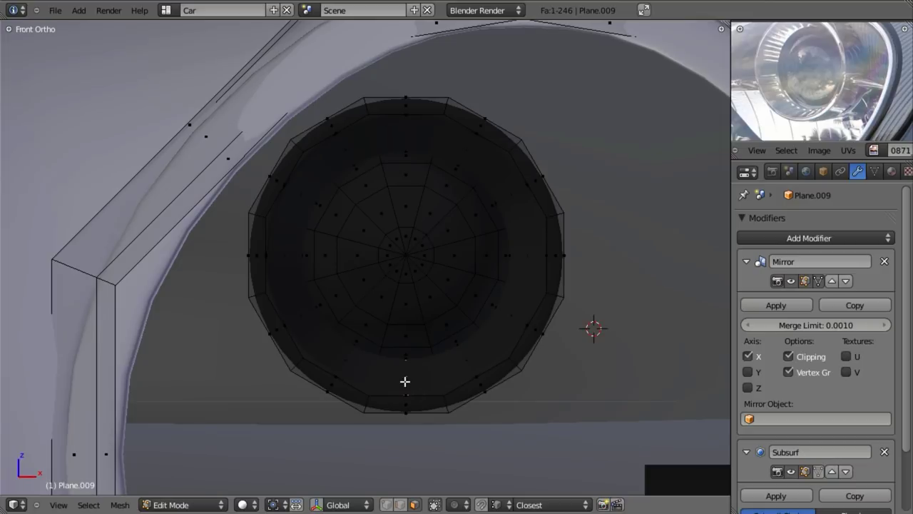
pyautogui.rightClick(404, 381)
pyautogui.press('z')
pyautogui.moveTo(456, 330); pyautogui.dragTo(442, 356, button='middle')
pyautogui.press('z')
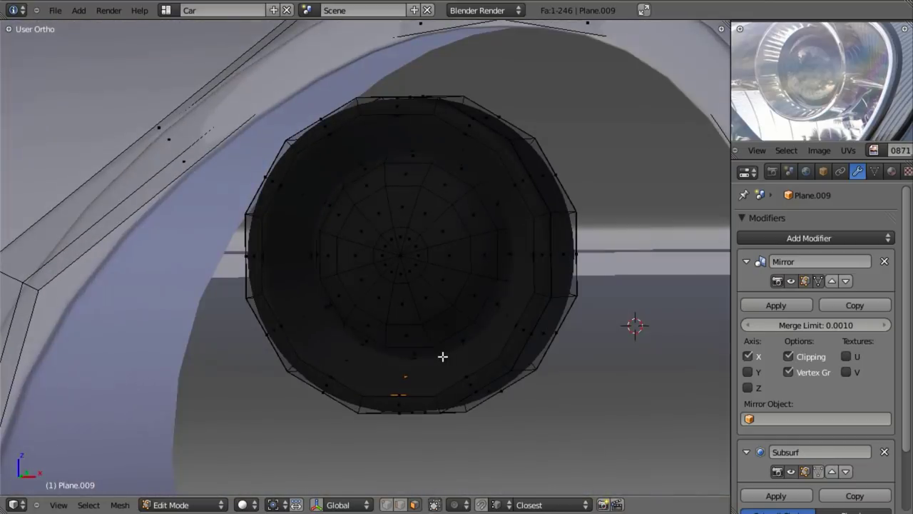
pyautogui.press('KP_1')
pyautogui.press('z')
pyautogui.hotkey('shift', 'd')
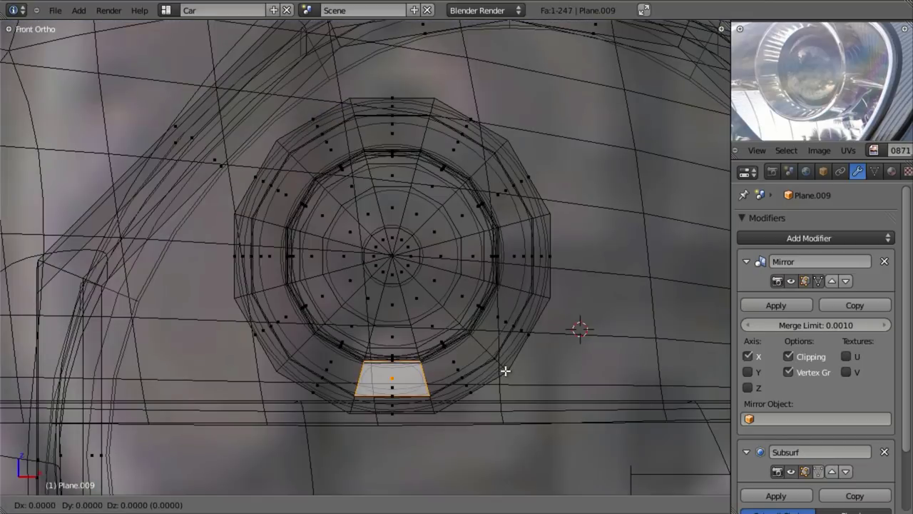
pyautogui.rightClick(505, 370)
# Scale the duplicated face along X to about 0.138 to make a narrow strip.
pyautogui.press('s')
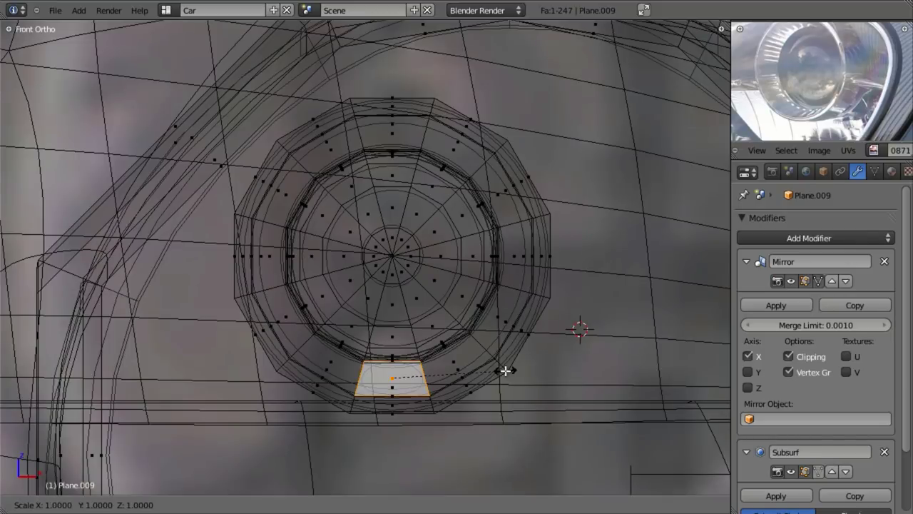
pyautogui.press('x')
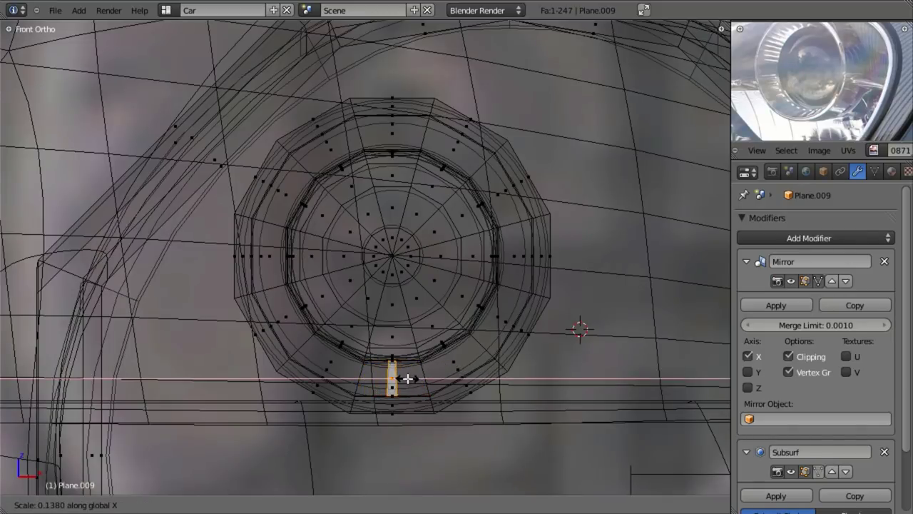
pyautogui.click(408, 378)
# Switch to vertex selection and move the strip's two inner-end vertices about 0.0023 along the wall's slope toward its outer end.
pyautogui.press('KP_3')
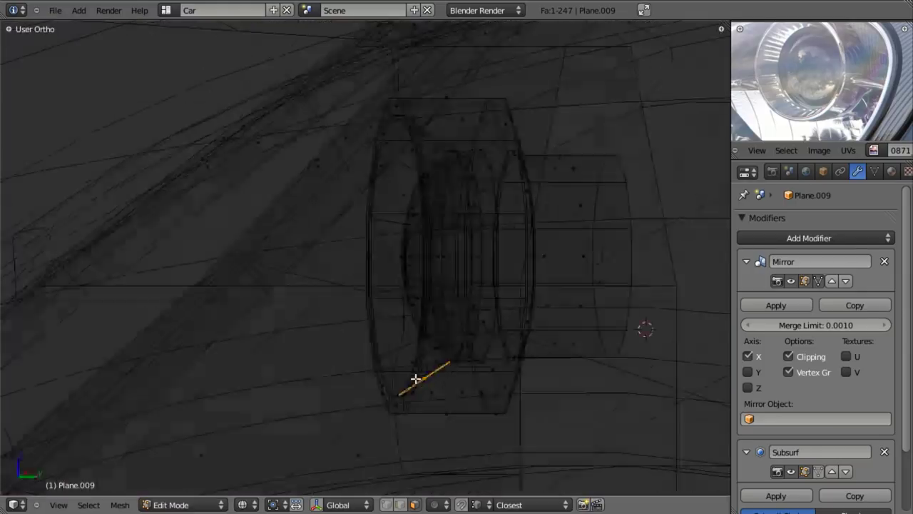
pyautogui.keyDown('shift'); pyautogui.moveTo(468, 375); pyautogui.dragTo(438, 241, button='middle'); pyautogui.keyUp('shift')
pyautogui.hotkey('ctrl', 'Tab')
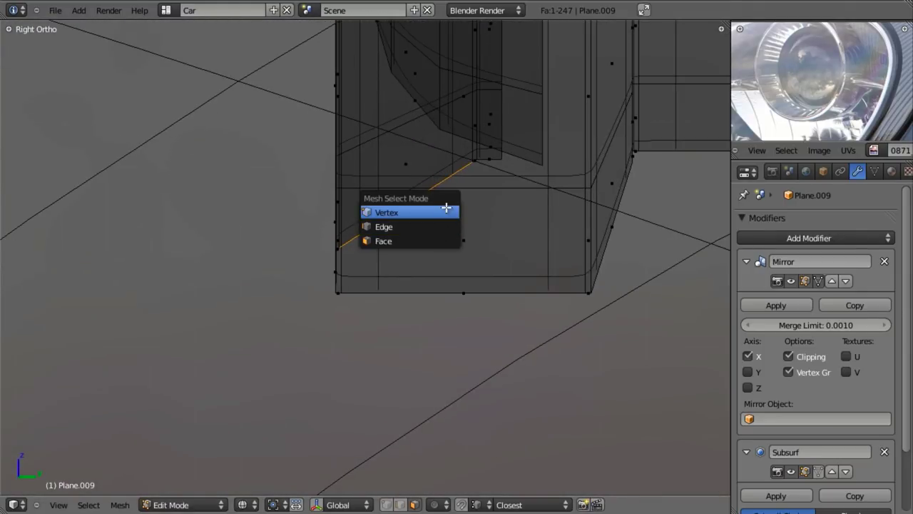
pyautogui.click(443, 212)
pyautogui.scroll(2, 463, 222)
pyautogui.press('b')
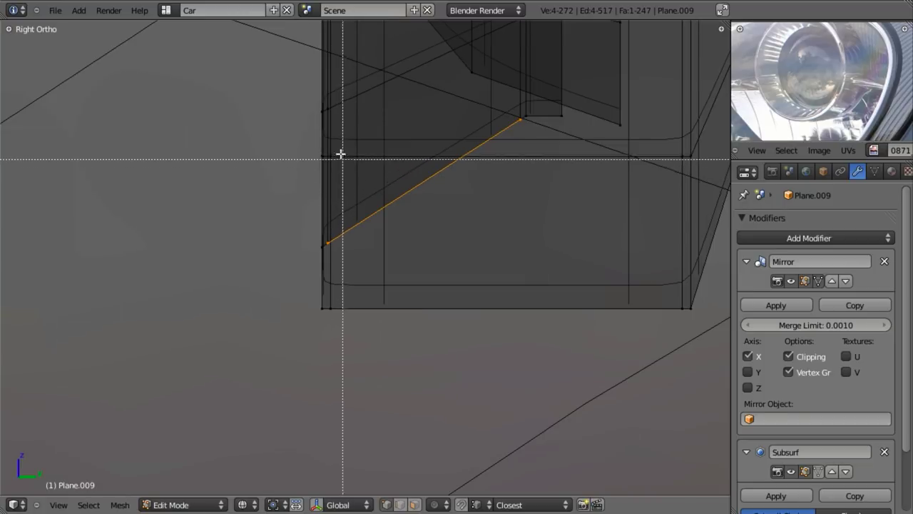
pyautogui.moveTo(377, 148); pyautogui.dragTo(182, 318, button='middle')
pyautogui.press('g')
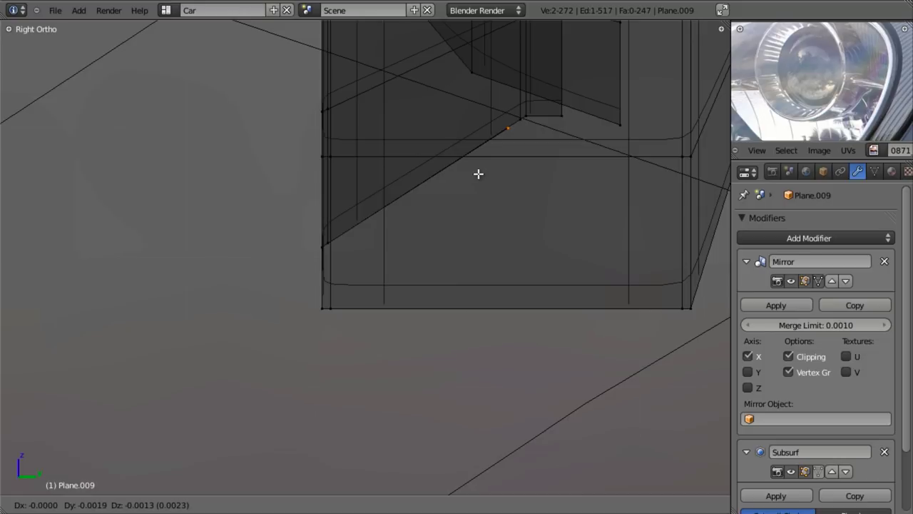
pyautogui.click(478, 174)
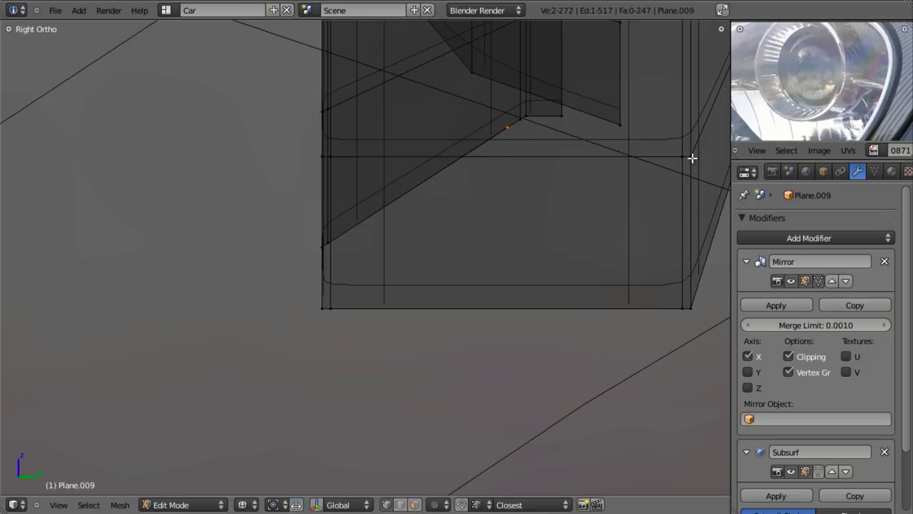
# Extrude the narrow strip about 0.0020 perpendicular to the tapered wall to raise it into a rib.
pyautogui.rightClick(509, 125)
pyautogui.press('e')
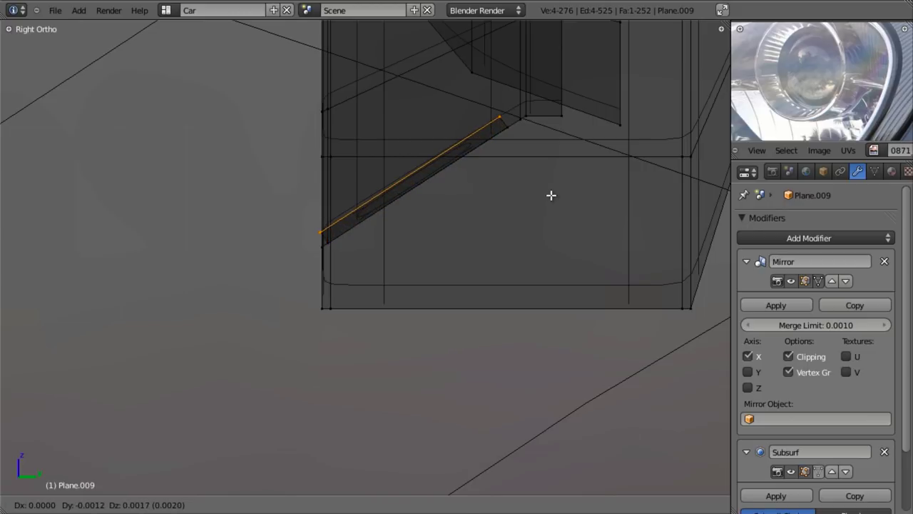
pyautogui.click(550, 195)
pyautogui.moveTo(550, 195); pyautogui.dragTo(422, 233, button='middle')
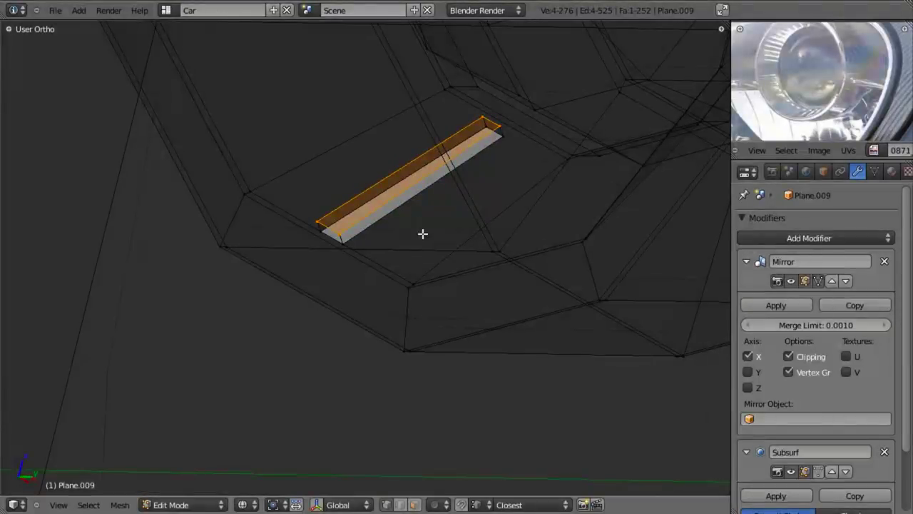
# Add one edge loop close to each end of the raised rib.
pyautogui.press('a')
pyautogui.click(418, 181)
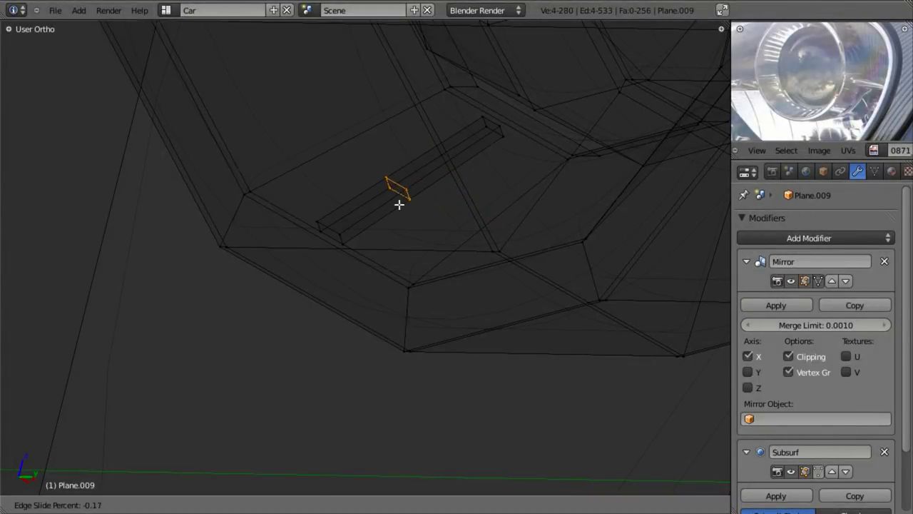
pyautogui.click(345, 237)
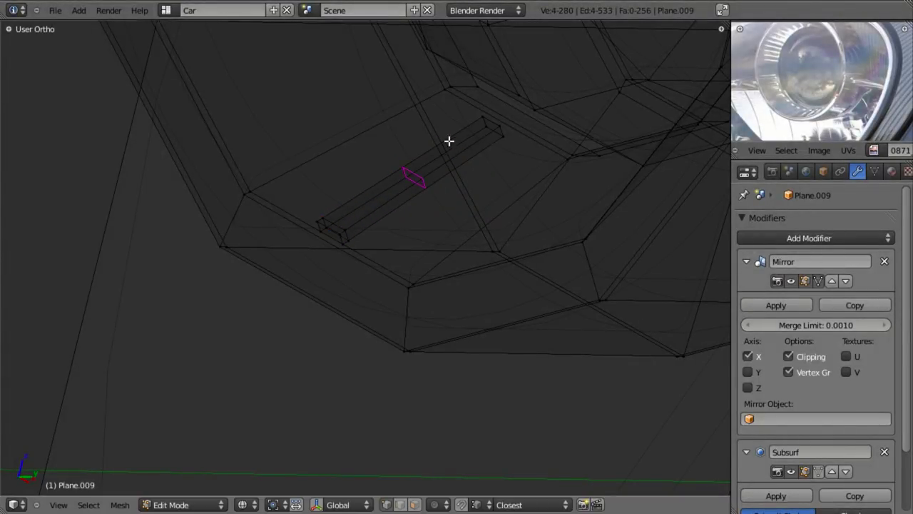
pyautogui.click(468, 161)
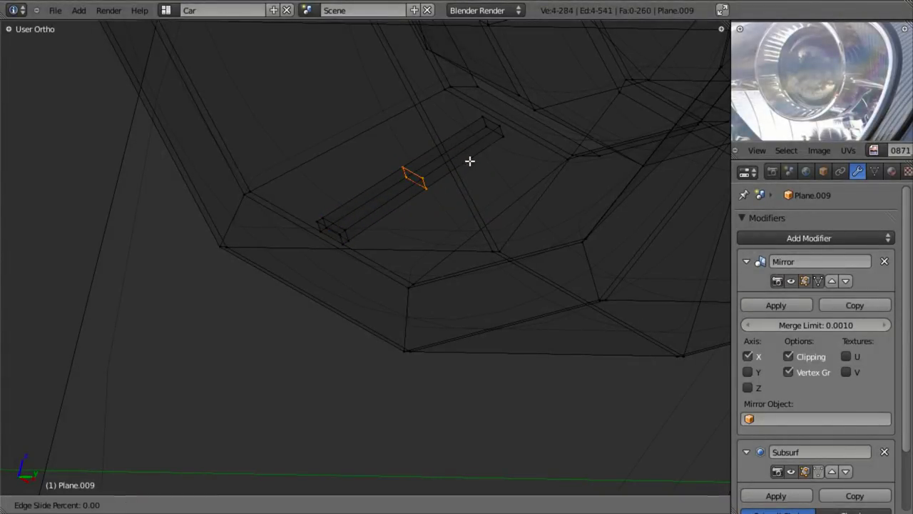
pyautogui.click(541, 108)
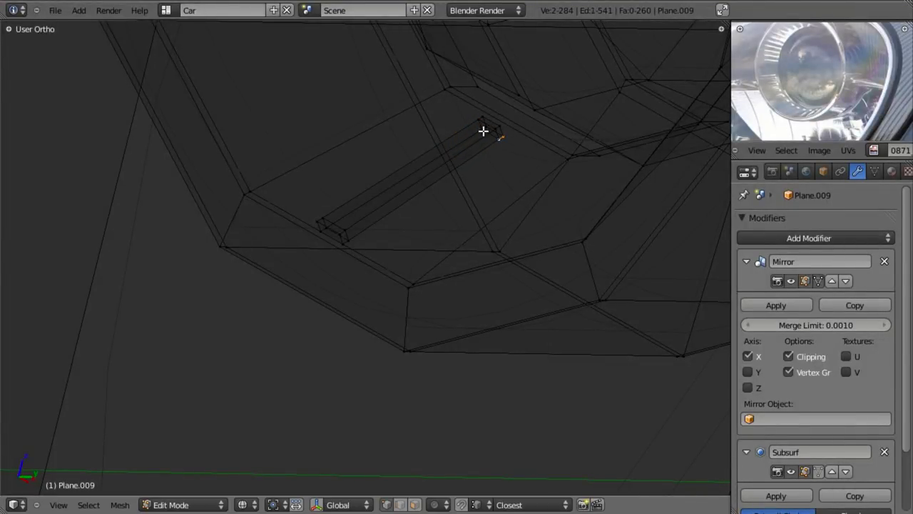
# Select the three faces on the rib's underside against the tapered wall and delete them.
pyautogui.keyDown('shift'); pyautogui.rightClick(326, 230); pyautogui.keyUp('shift')
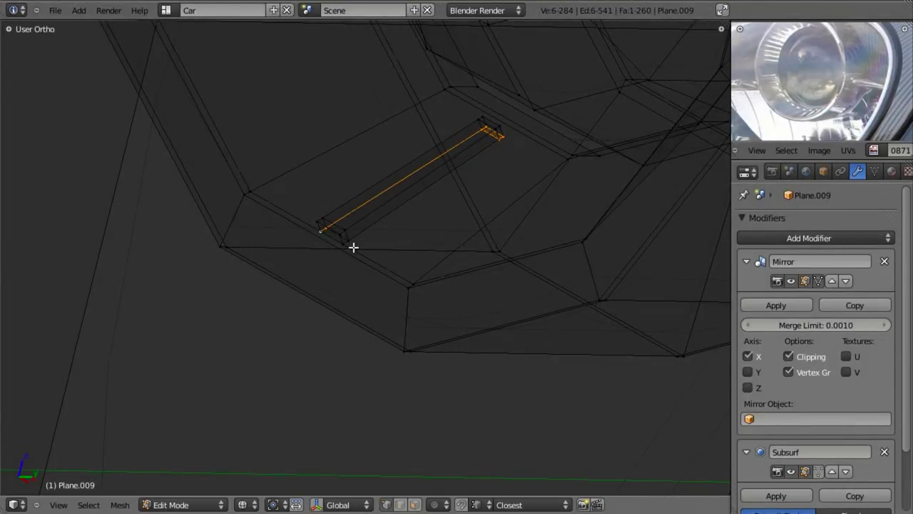
pyautogui.keyDown('shift'); pyautogui.rightClick(355, 240); pyautogui.keyUp('shift')
pyautogui.keyDown('shift'); pyautogui.rightClick(345, 242); pyautogui.keyUp('shift')
pyautogui.press('z')
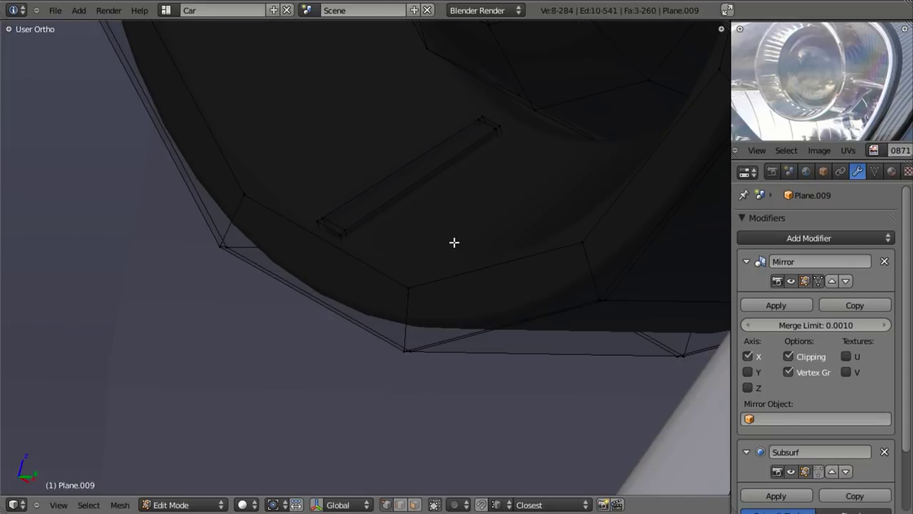
pyautogui.press('z')
pyautogui.press('x')
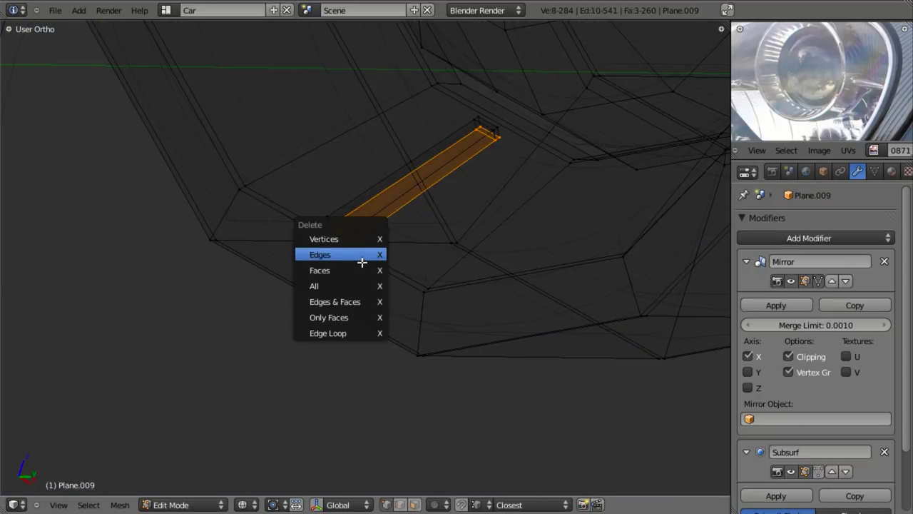
pyautogui.click(358, 266)
# In front wireframe view, snap the 3D cursor to the vertex at the lamp's centre.
pyautogui.press('z')
pyautogui.moveTo(359, 267)
pyautogui.mouseDown(button='middle')
pyautogui.moveTo(318, 267)
pyautogui.moveTo(334, 326)
pyautogui.moveTo(376, 333)
pyautogui.moveTo(428, 309)
pyautogui.mouseUp(button='middle')
pyautogui.press('KP_1')
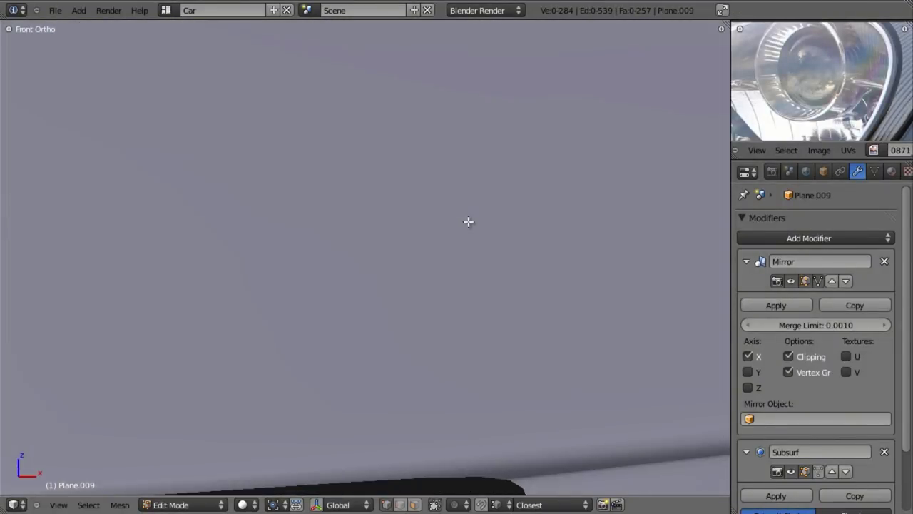
pyautogui.press('z')
pyautogui.scroll(-4, 453, 252)
pyautogui.keyDown('shift'); pyautogui.moveTo(453, 253); pyautogui.dragTo(224, 277, button='middle'); pyautogui.keyUp('shift')
pyautogui.scroll(5, 388, 334)
pyautogui.keyDown('shift'); pyautogui.moveTo(669, 216); pyautogui.dragTo(279, 118, button='middle'); pyautogui.keyUp('shift')
pyautogui.scroll(3, 389, 334)
pyautogui.scroll(3, 439, 212)
pyautogui.press('l')
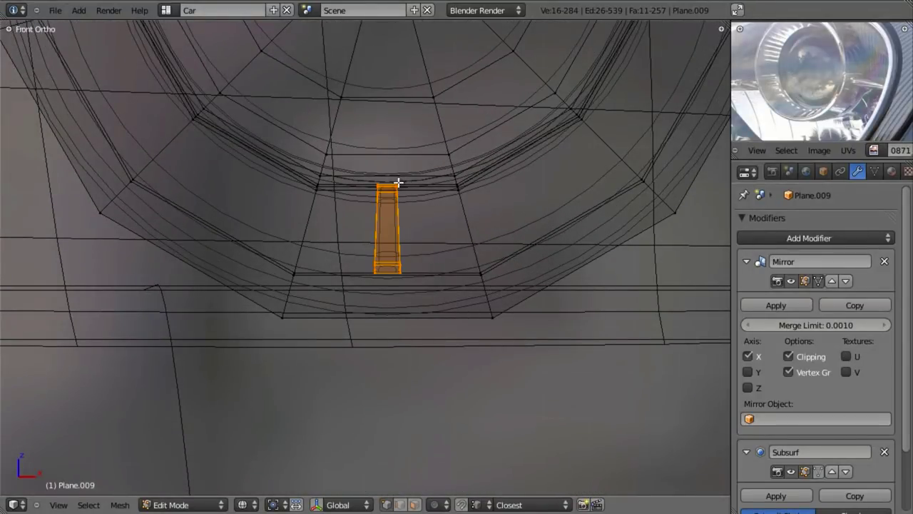
pyautogui.scroll(-4, 397, 183)
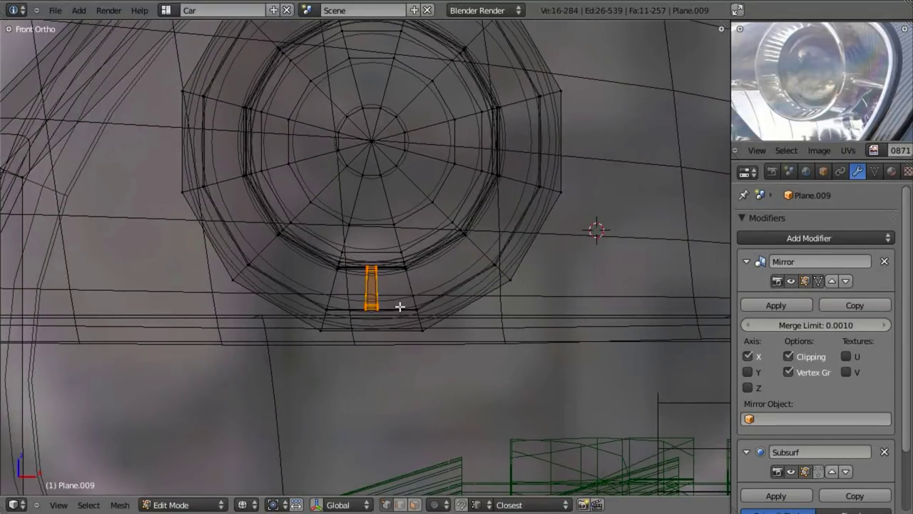
pyautogui.keyDown('shift'); pyautogui.moveTo(475, 156); pyautogui.dragTo(528, 224, button='middle'); pyautogui.keyUp('shift')
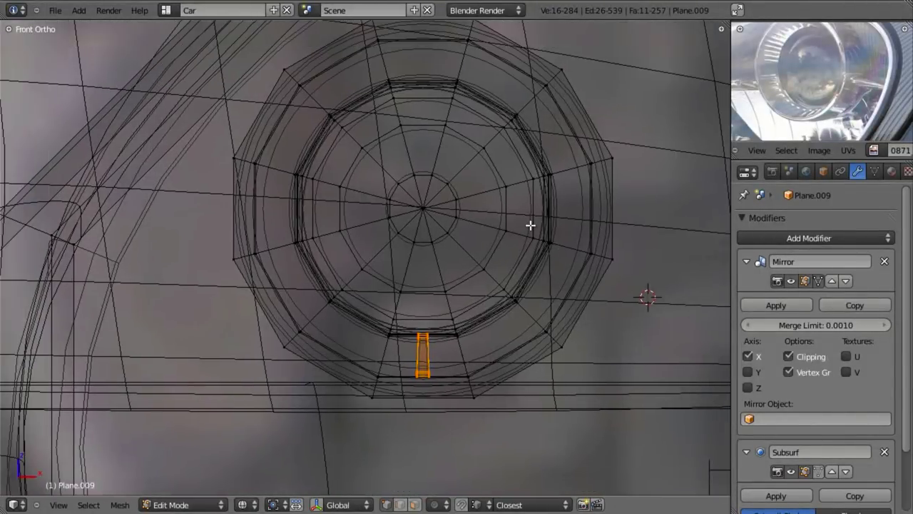
pyautogui.scroll(1, 531, 225)
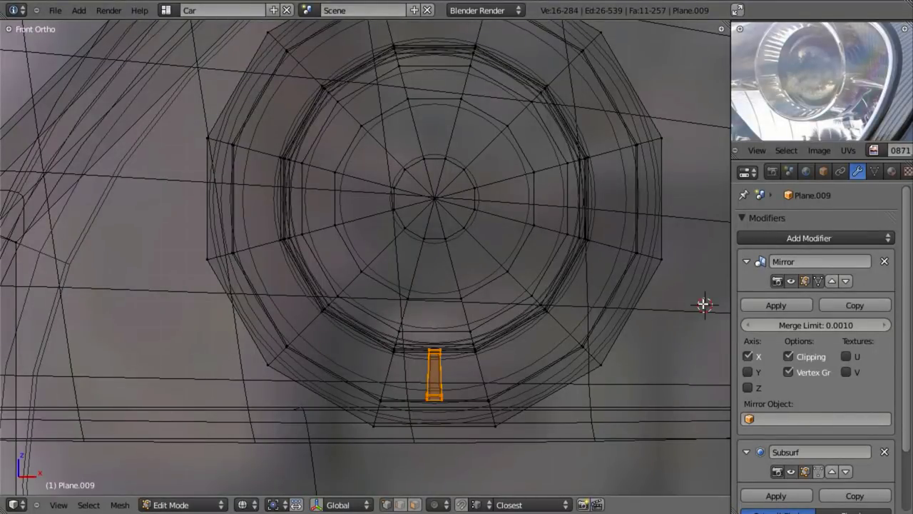
pyautogui.rightClick(439, 197)
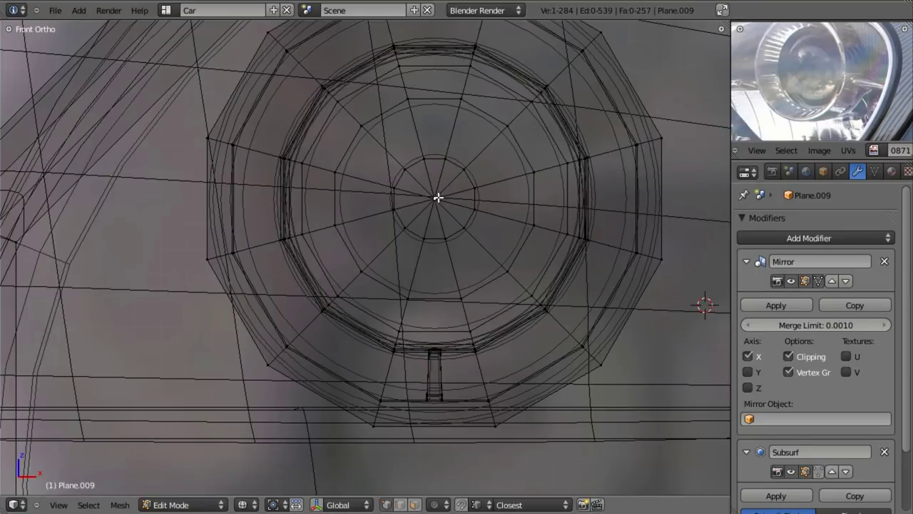
pyautogui.hotkey('shift', 's')
pyautogui.click(490, 242)
# Select the whole linked rib and Spin it around the 3D cursor in front view.
pyautogui.press('l')
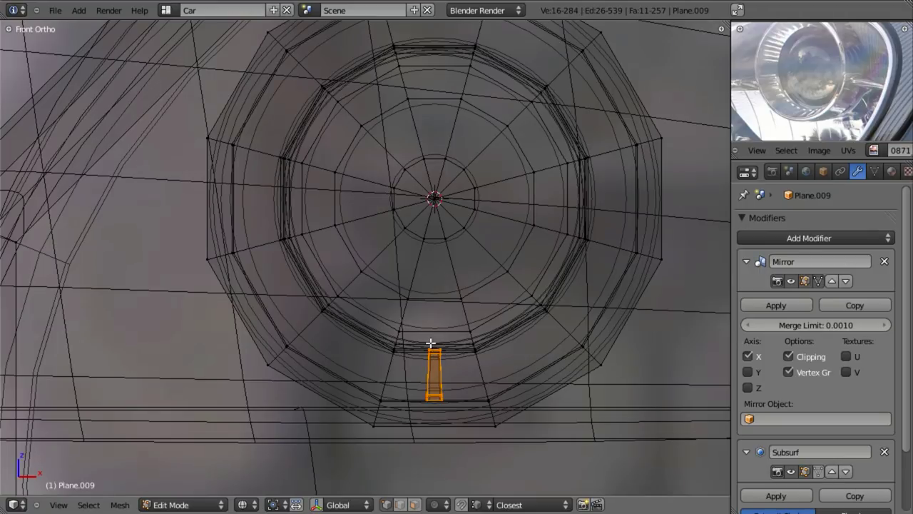
pyautogui.press('space')
pyautogui.write('Spin')
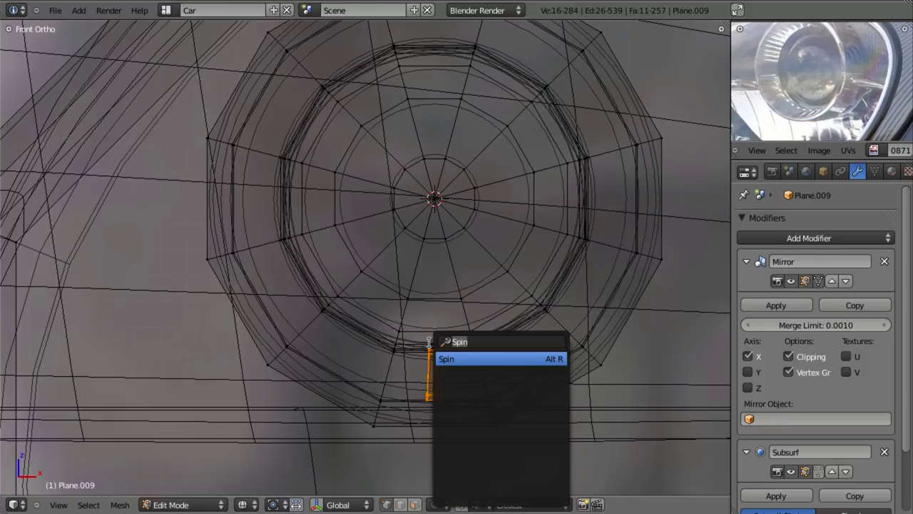
pyautogui.press('BackSpace')
pyautogui.write('spin')
pyautogui.press('Return')
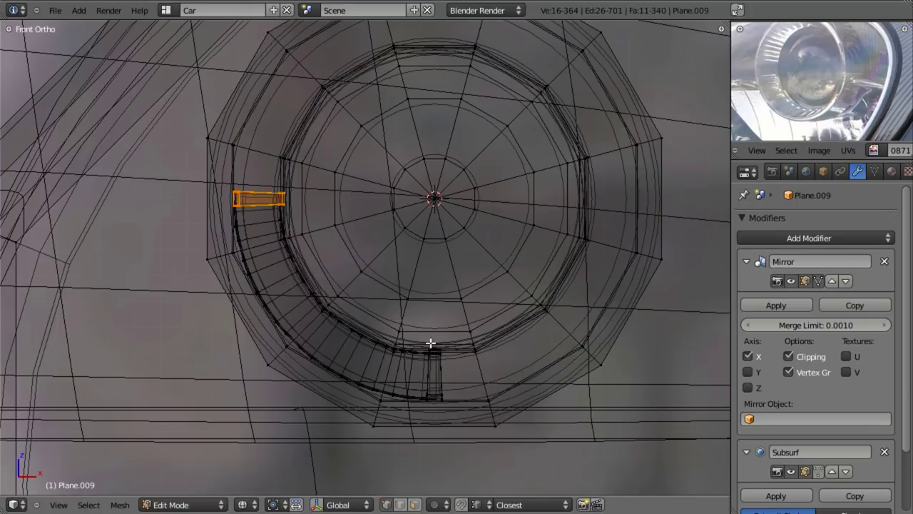
# Set the Spin to 360 degrees with Dupli enabled and 45 steps.
pyautogui.moveTo(431, 343); pyautogui.dragTo(479, 352, button='middle')
pyautogui.press('KP_1')
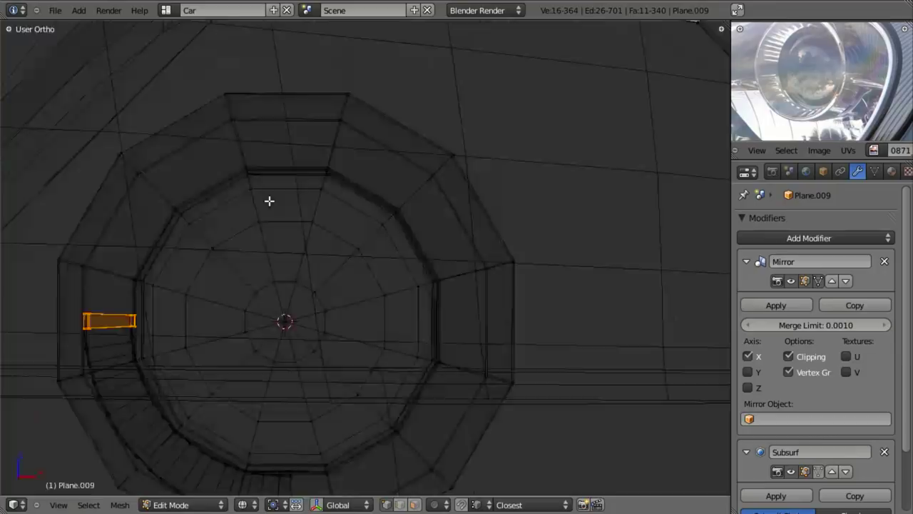
pyautogui.keyDown('shift'); pyautogui.moveTo(395, 293); pyautogui.dragTo(496, 207, button='middle'); pyautogui.keyUp('shift')
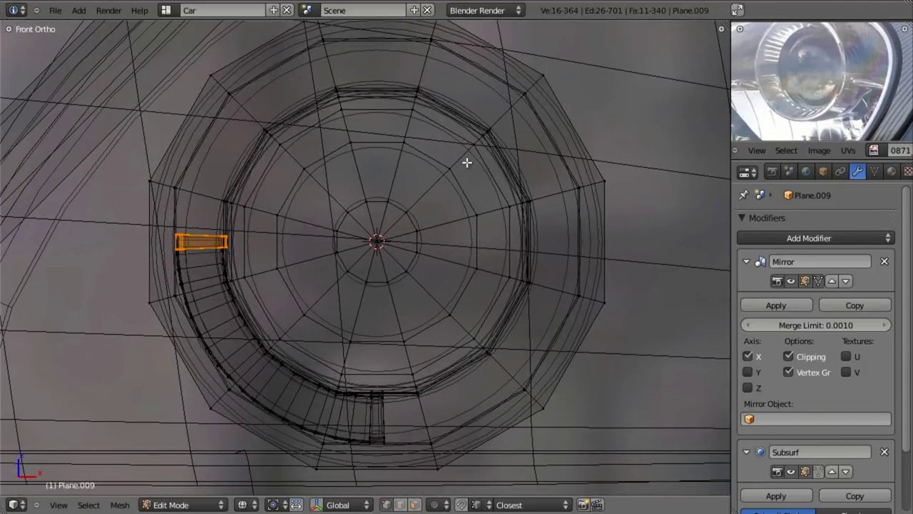
pyautogui.press('F6')
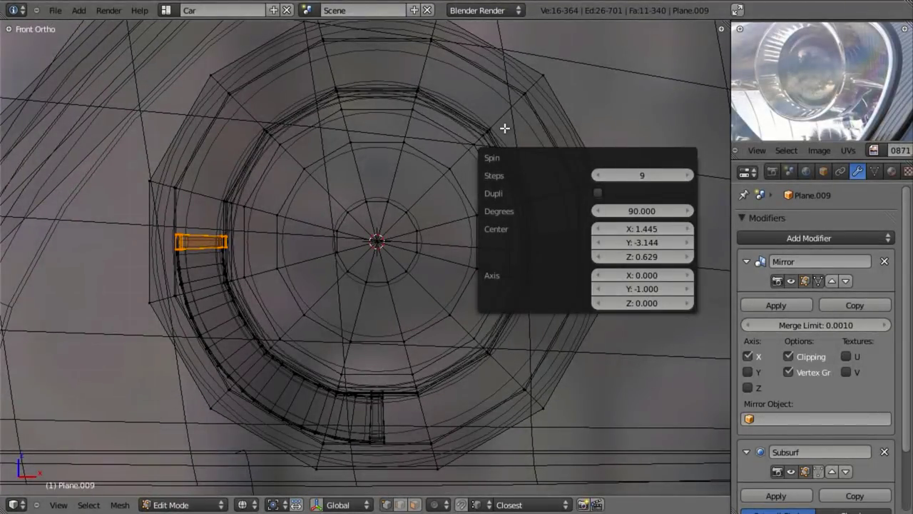
pyautogui.click(619, 210)
pyautogui.write('360')
pyautogui.press('Return')
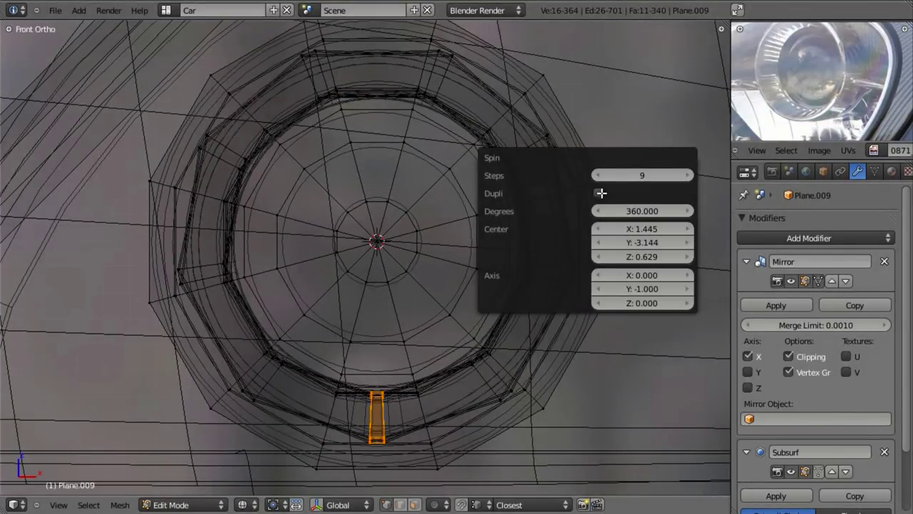
pyautogui.click(599, 192)
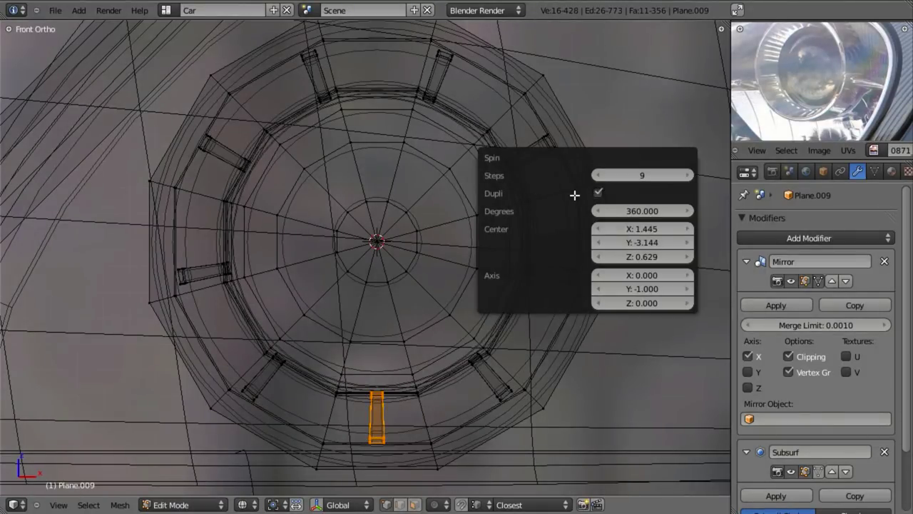
pyautogui.click(664, 176)
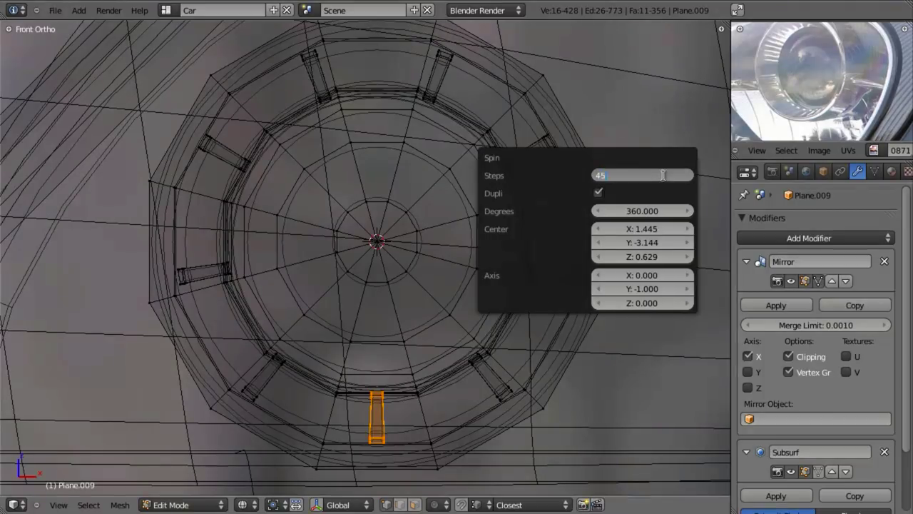
pyautogui.press('Return')
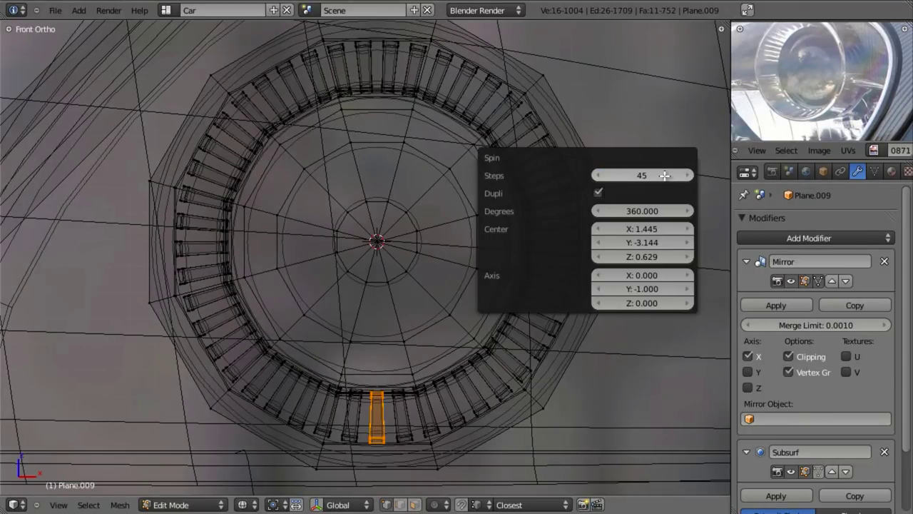
# Delete the selected surplus rib that overlaps the original at the lowest point of the ring.
pyautogui.moveTo(326, 221); pyautogui.dragTo(411, 265, button='middle')
pyautogui.press('g')
pyautogui.rightClick(421, 215)
pyautogui.press('z')
pyautogui.press('g')
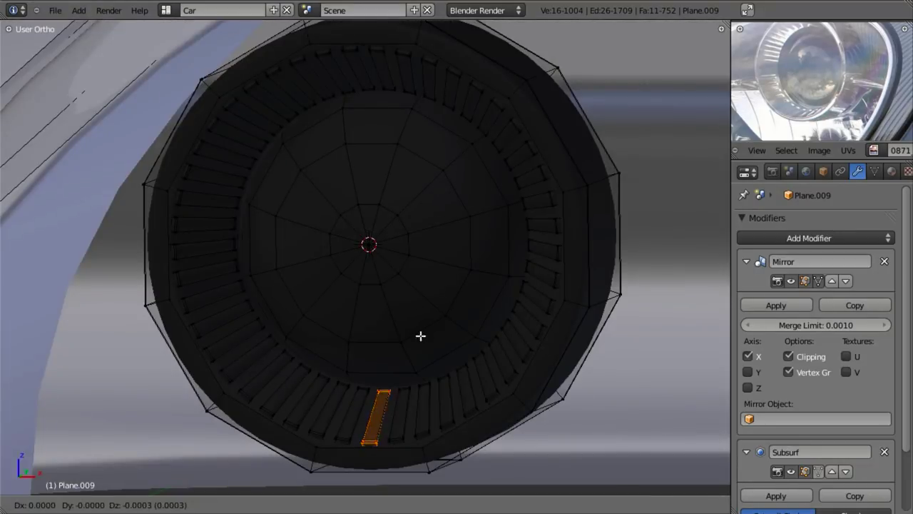
pyautogui.rightClick(448, 314)
pyautogui.press('x')
pyautogui.click(441, 278)
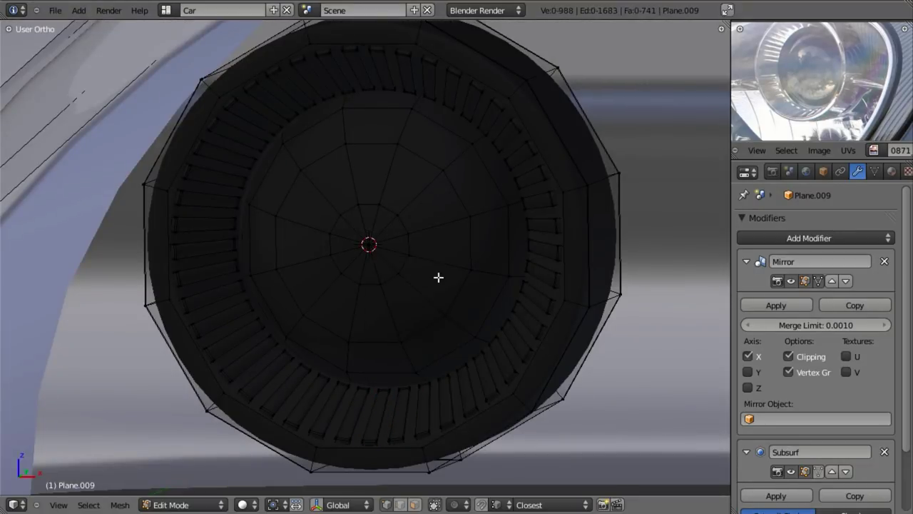
# Examine the ribbed lamp inside the headlight opening in Object Mode from several angles.
pyautogui.scroll(-4, 442, 282)
pyautogui.press('Tab')
pyautogui.moveTo(445, 286); pyautogui.dragTo(404, 290, button='middle')
pyautogui.scroll(-4, 434, 225)
pyautogui.keyDown('shift'); pyautogui.moveTo(406, 196); pyautogui.dragTo(489, 303, button='middle'); pyautogui.keyUp('shift')
pyautogui.keyDown('shift'); pyautogui.moveTo(304, 460); pyautogui.dragTo(462, 276, button='middle'); pyautogui.keyUp('shift')
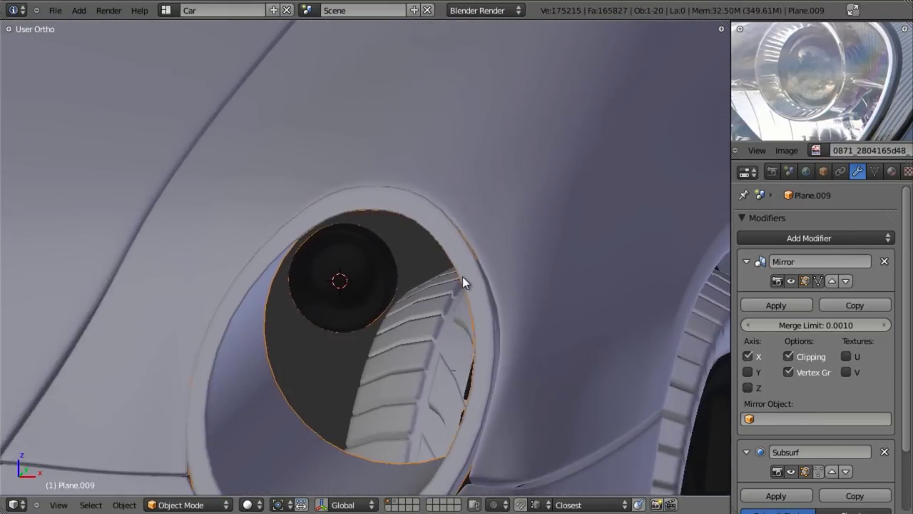
pyautogui.scroll(4, 463, 276)
pyautogui.press('Tab')
pyautogui.moveTo(373, 379); pyautogui.dragTo(322, 357, button='middle')
pyautogui.press('Tab')
pyautogui.scroll(-5, 316, 353)
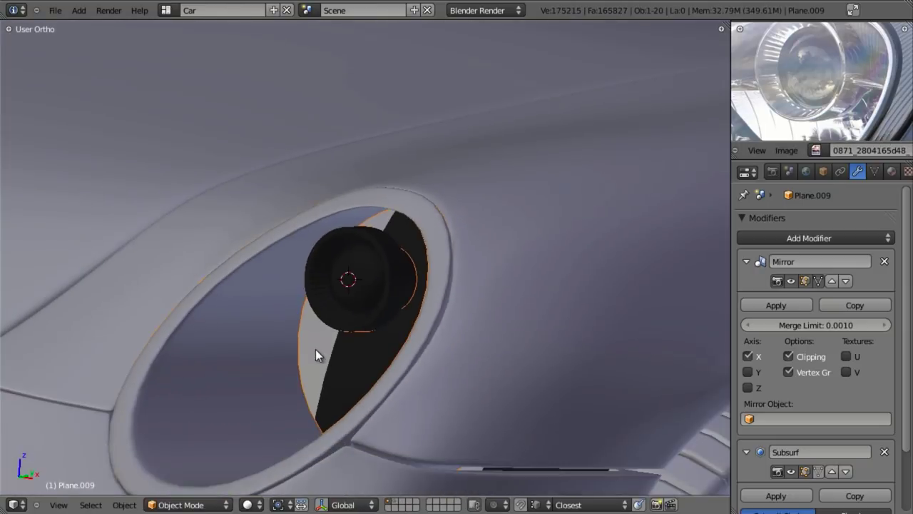
pyautogui.scroll(3, 363, 336)
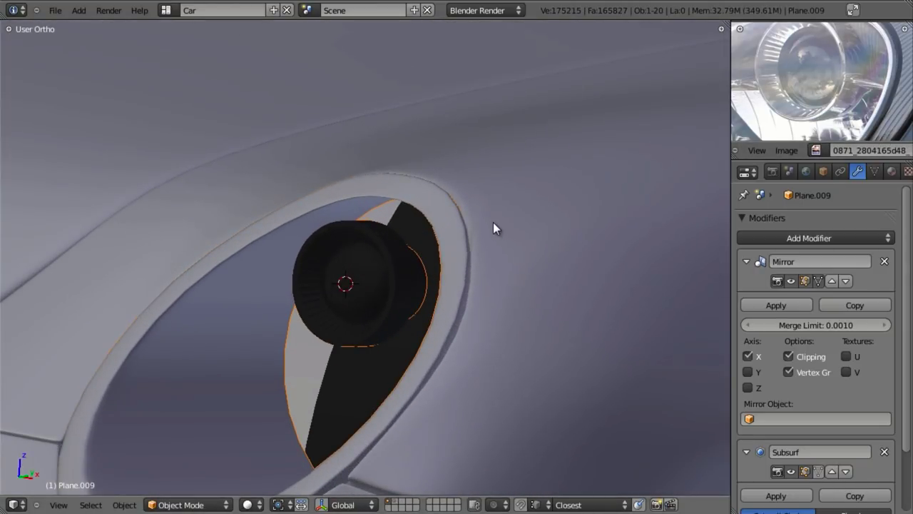
# Return to Edit Mode and compare the lamp's front wireframe with the wider surroundings in the headlight reference photo.
pyautogui.press('Tab')
pyautogui.press('KP_1')
pyautogui.press('z')
pyautogui.press('a')
pyautogui.keyDown('shift'); pyautogui.moveTo(459, 285); pyautogui.dragTo(459, 271, button='middle'); pyautogui.keyUp('shift')
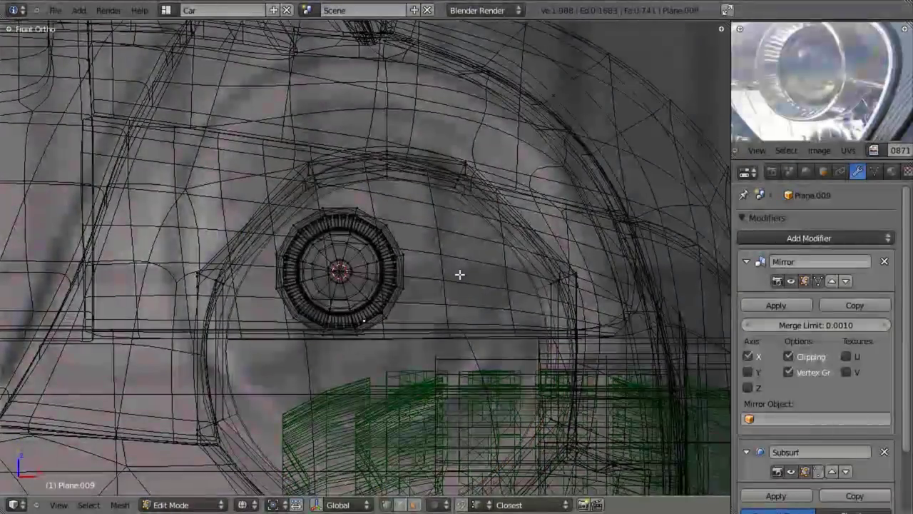
pyautogui.scroll(-2, 853, 97)
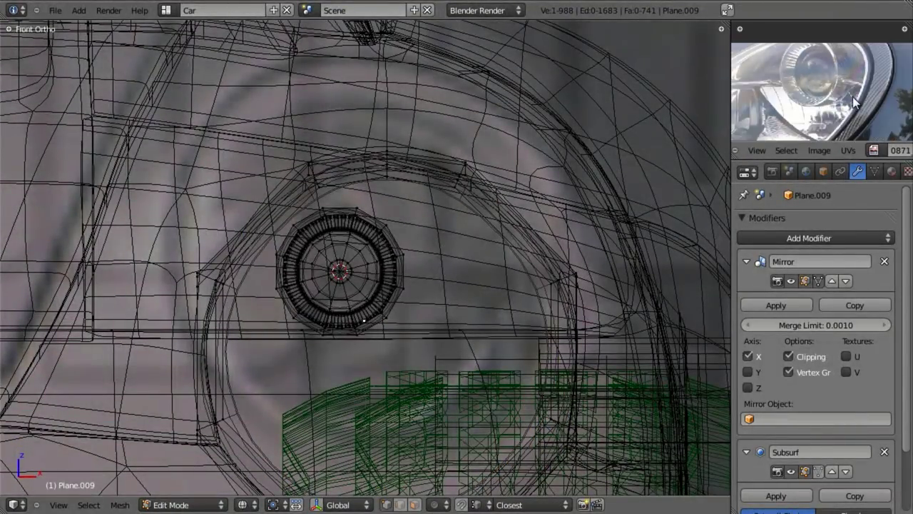
pyautogui.press('z')
pyautogui.press('z')
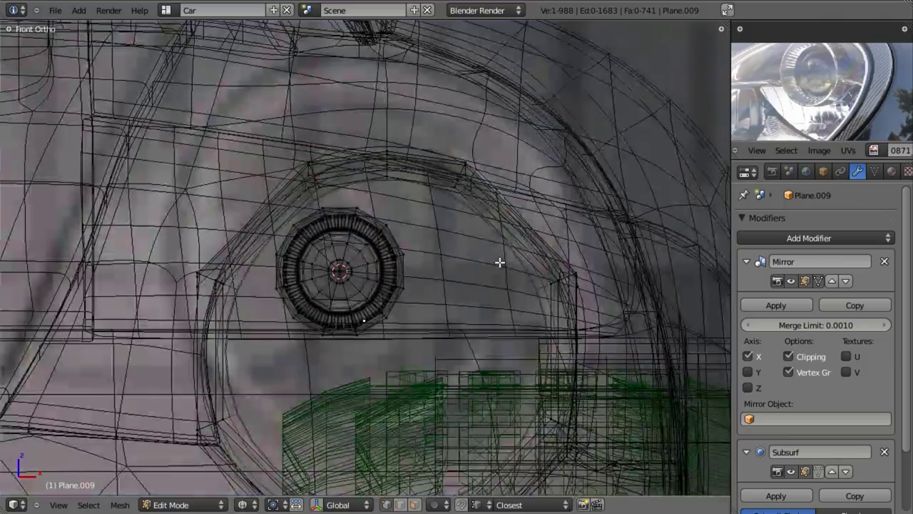
# Duplicate the edge loop where the lamp's rear taper meets its cylindrical back end, working in the side wireframe view.
pyautogui.moveTo(510, 294)
pyautogui.mouseDown(button='middle')
pyautogui.moveTo(518, 300)
pyautogui.moveTo(495, 288)
pyautogui.mouseUp(button='middle')
pyautogui.keyDown('alt'); pyautogui.rightClick(540, 309); pyautogui.keyUp('alt')
pyautogui.press('z')
pyautogui.scroll(-3, 540, 317)
pyautogui.press('KP_3')
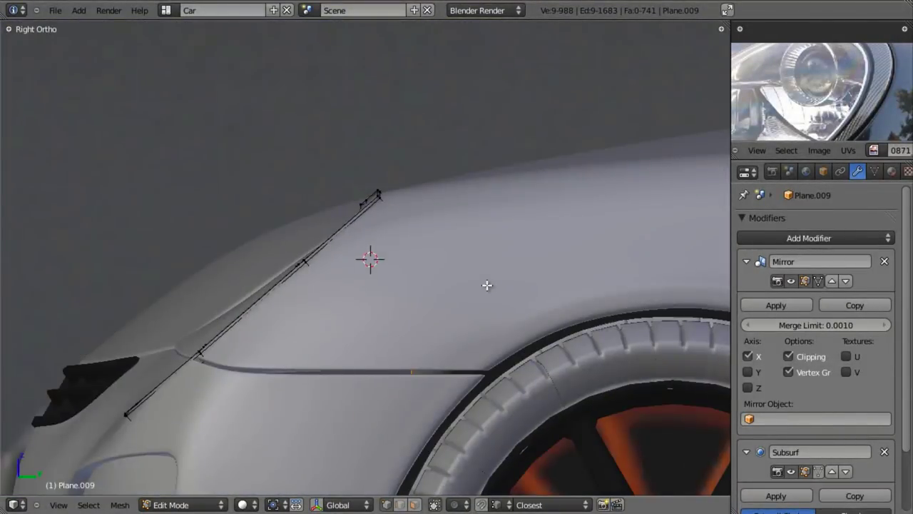
pyautogui.press('z')
pyautogui.scroll(6, 451, 243)
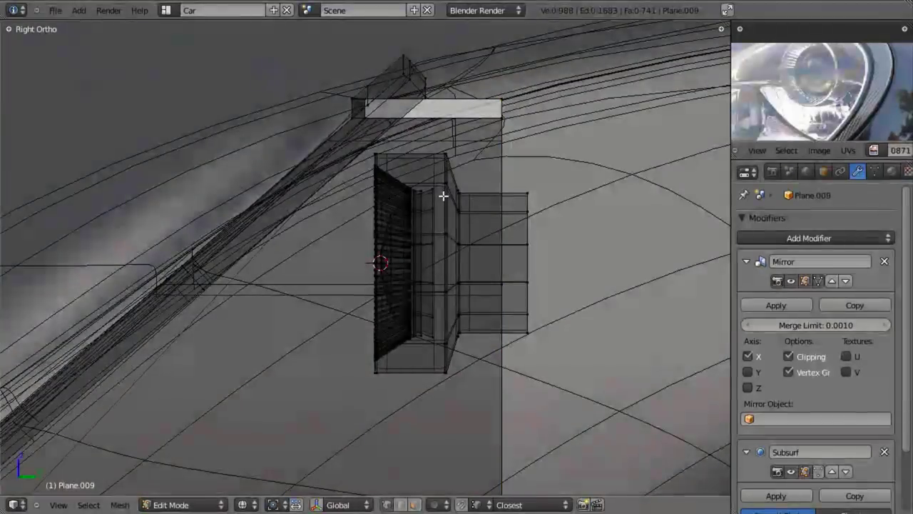
pyautogui.scroll(-2, 442, 211)
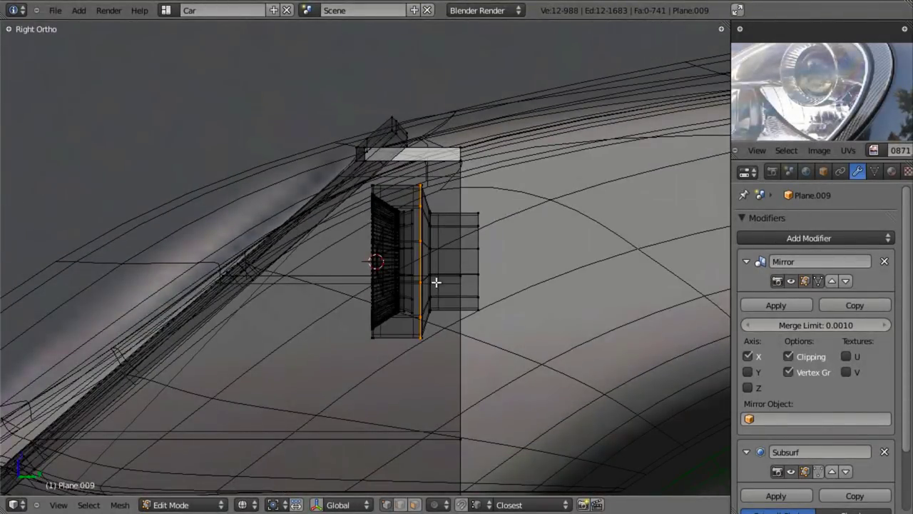
pyautogui.scroll(3, 449, 264)
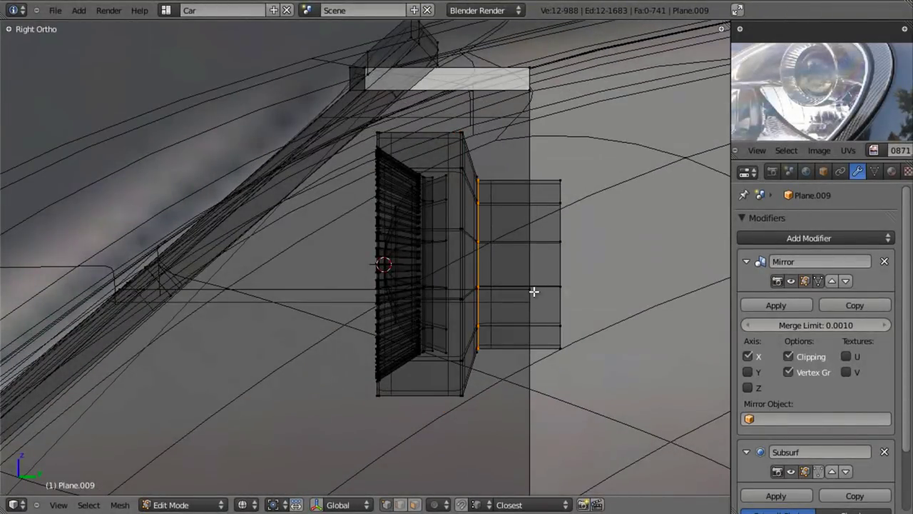
pyautogui.hotkey('shift', 'd')
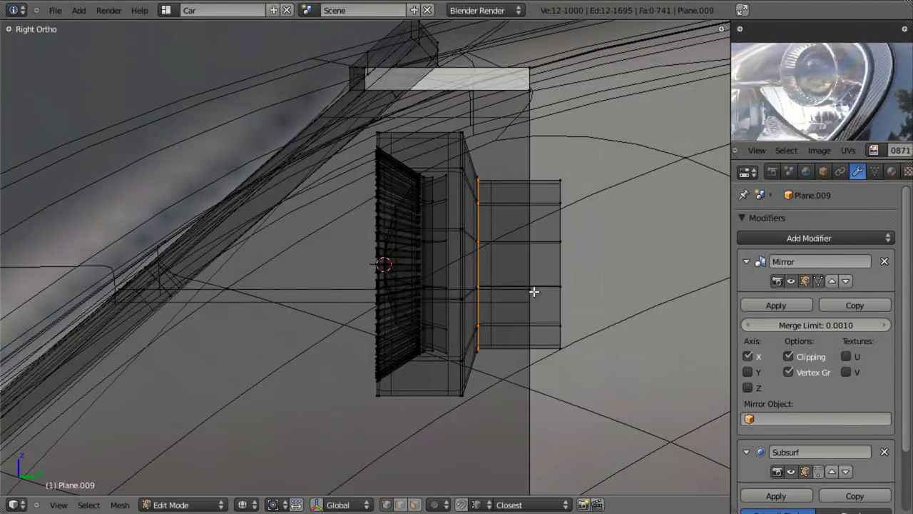
# Enlarge the duplicated loop slightly and move it rearward along the Y axis around the lamp's back cylinder.
pyautogui.press('g')
pyautogui.rightClick(540, 301)
pyautogui.press('g')
pyautogui.press('y')
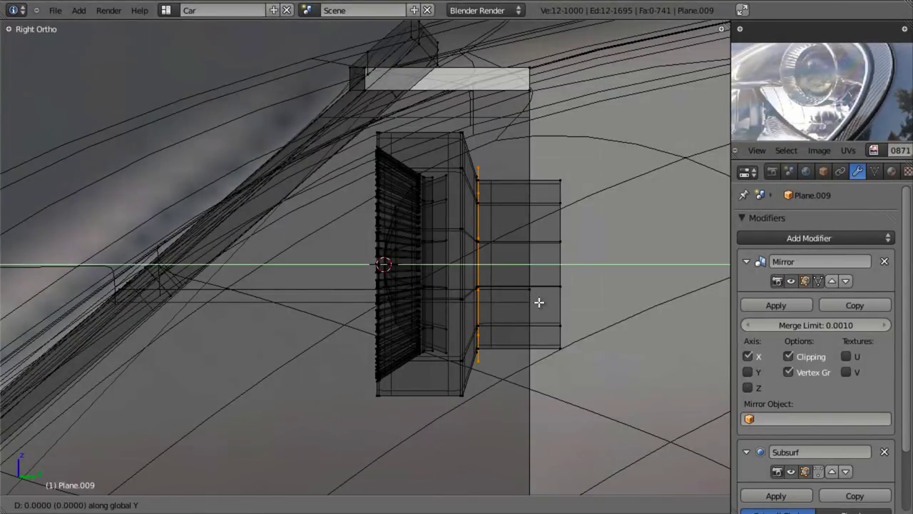
pyautogui.click(575, 307)
# Extrude the duplicated loop and scale the new ring outward to roughly the diameter of the headlight opening.
pyautogui.press('KP_1')
pyautogui.scroll(-5, 342, 291)
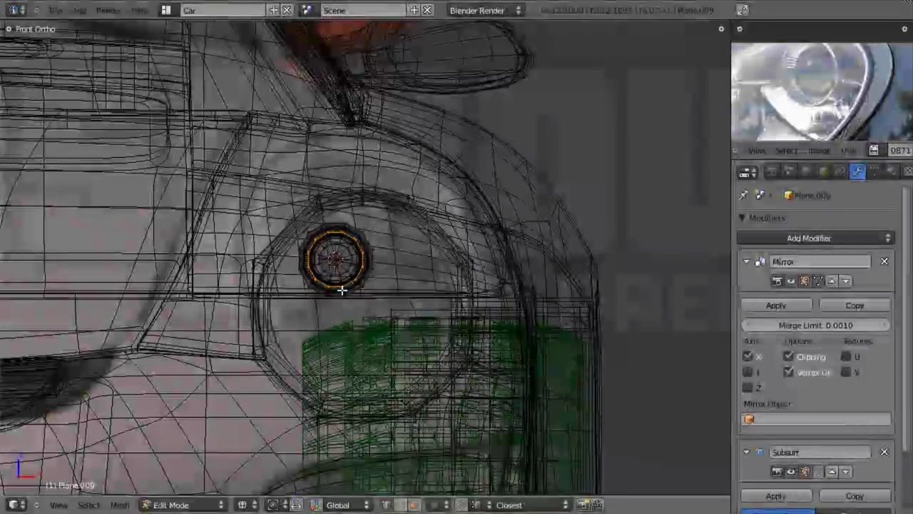
pyautogui.scroll(3, 431, 301)
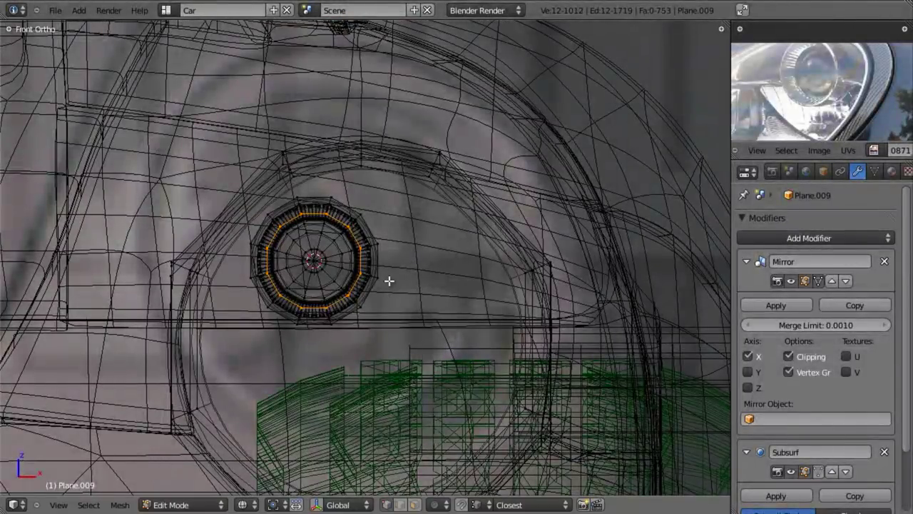
pyautogui.press('s')
pyautogui.click(530, 483)
# Centre the enlarged ring on the headlight opening and scale it to fit just inside the opening's rim.
pyautogui.keyDown('shift'); pyautogui.moveTo(424, 297); pyautogui.dragTo(386, 175, button='middle'); pyautogui.keyUp('shift')
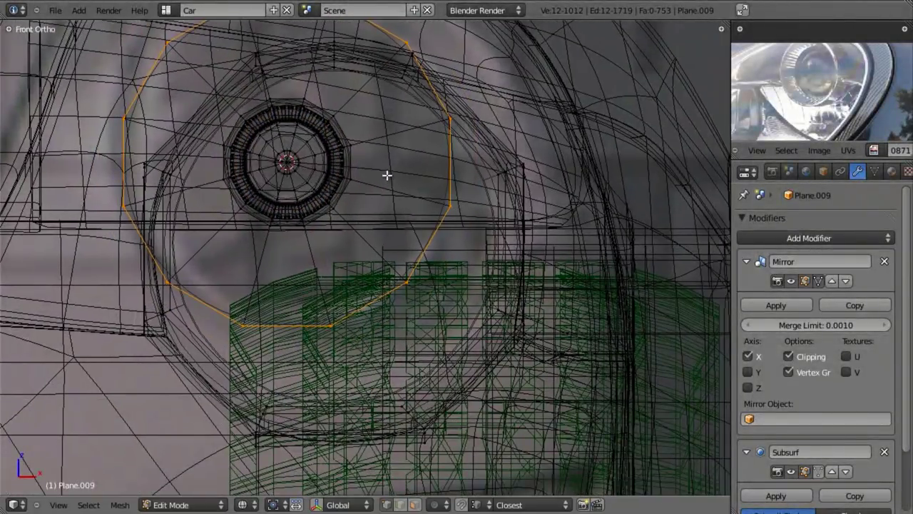
pyautogui.press('g')
pyautogui.click(438, 253)
pyautogui.press('z')
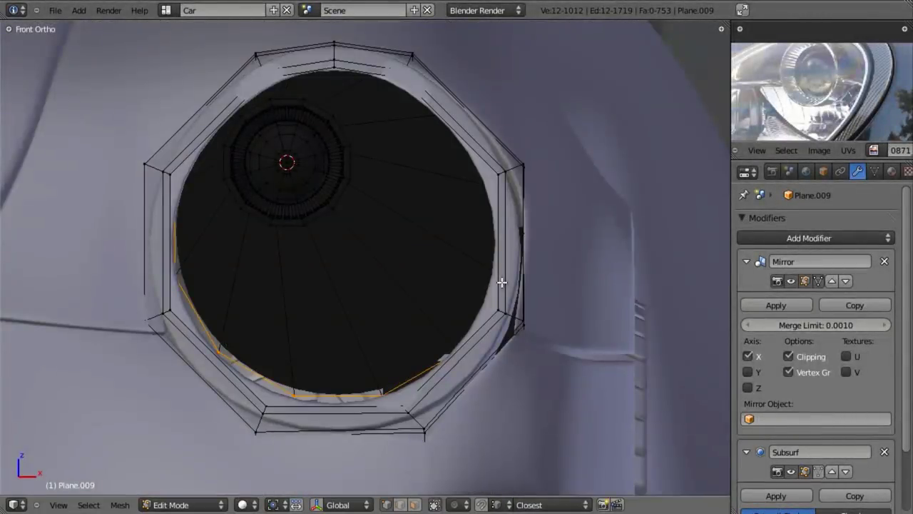
pyautogui.press('z')
pyautogui.press('s')
pyautogui.click(495, 285)
pyautogui.press('z')
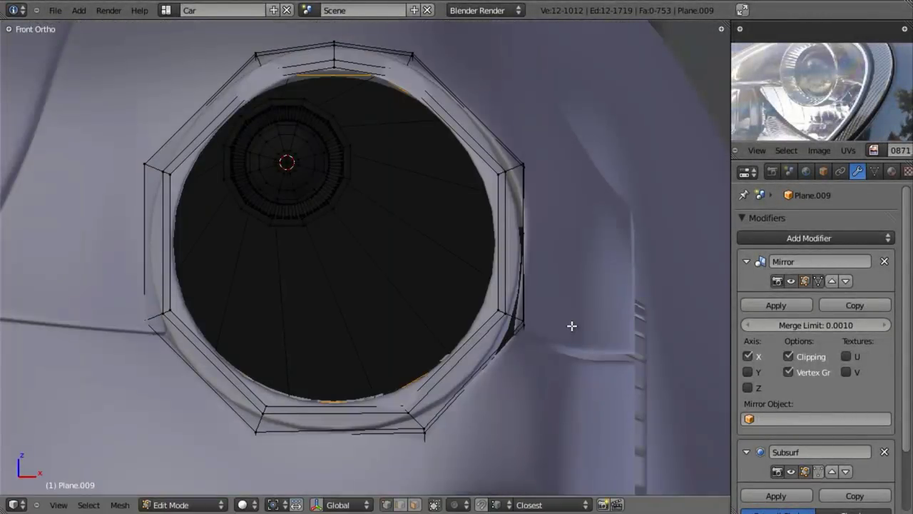
pyautogui.press('s')
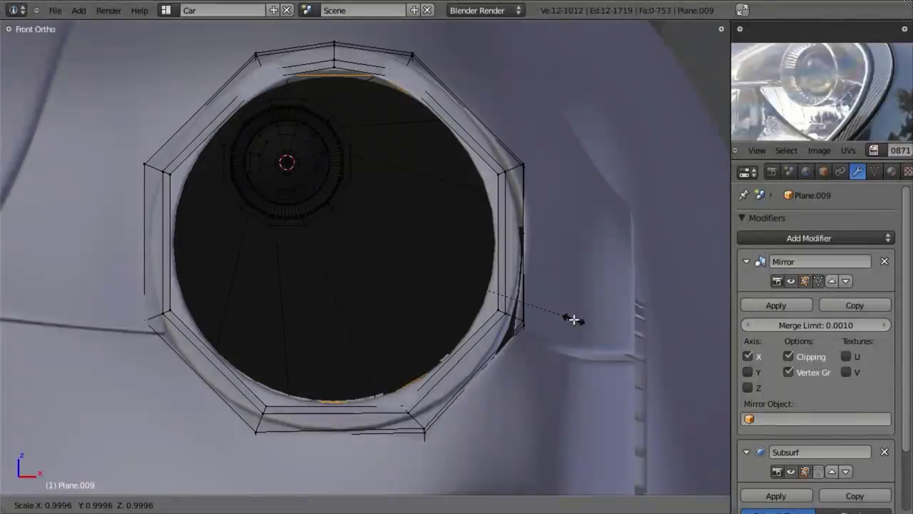
pyautogui.click(574, 320)
# Move the housing's outer ring forward along the Y axis so it sits ahead of its inner loop.
pyautogui.keyDown('shift'); pyautogui.moveTo(475, 236); pyautogui.dragTo(506, 269, button='middle'); pyautogui.keyUp('shift')
pyautogui.scroll(-3, 510, 239)
pyautogui.press('KP_3')
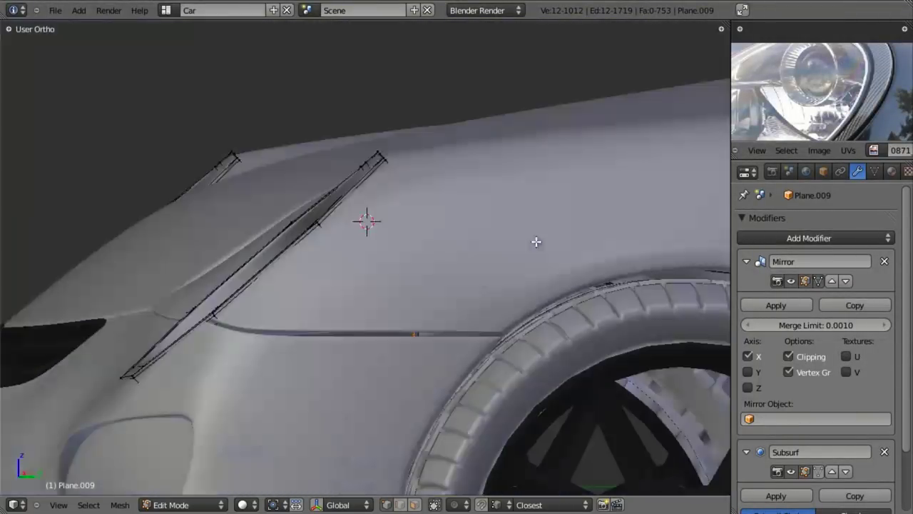
pyautogui.press('KP_3')
pyautogui.press('z')
pyautogui.press('g')
pyautogui.press('y')
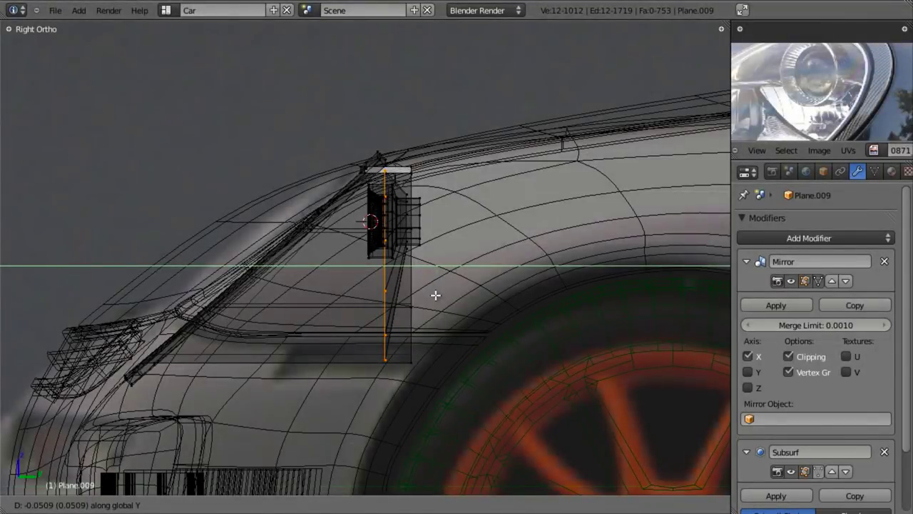
pyautogui.click(441, 300)
pyautogui.press('z')
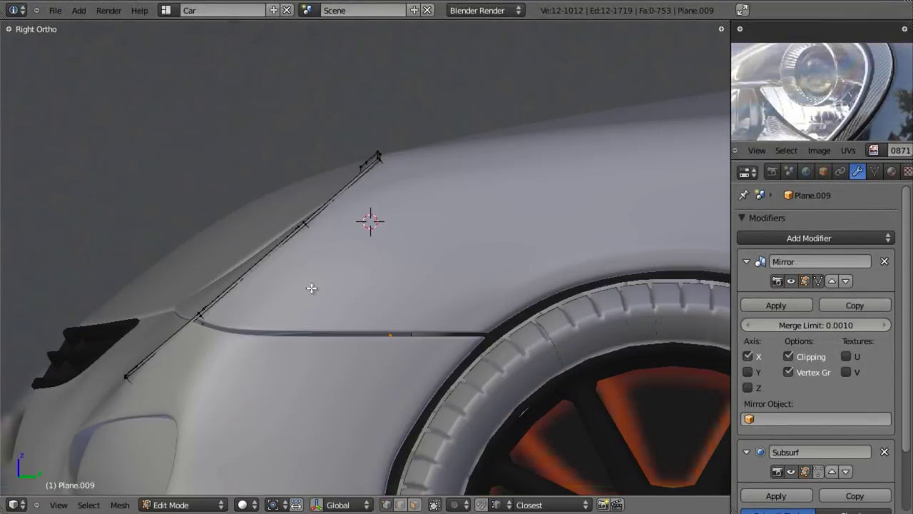
# Examine how the new housing surface fills the headlight opening in Object Mode, from an angle and from the front.
pyautogui.moveTo(311, 288); pyautogui.dragTo(473, 257, button='middle')
pyautogui.scroll(4, 478, 271)
pyautogui.moveTo(484, 288); pyautogui.dragTo(430, 271, button='middle')
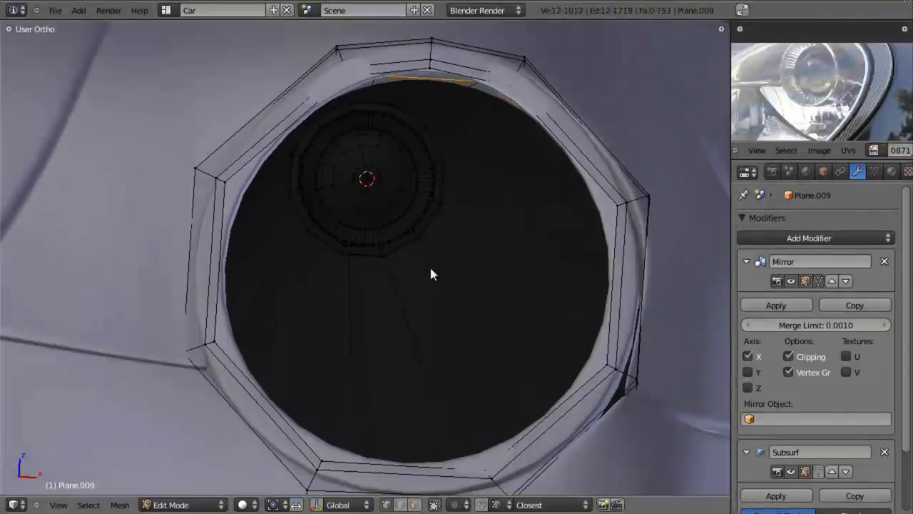
pyautogui.press('Tab')
pyautogui.scroll(-4, 357, 271)
pyautogui.moveTo(352, 271); pyautogui.dragTo(381, 184, button='middle')
pyautogui.scroll(-2, 355, 319)
pyautogui.press('KP_1')
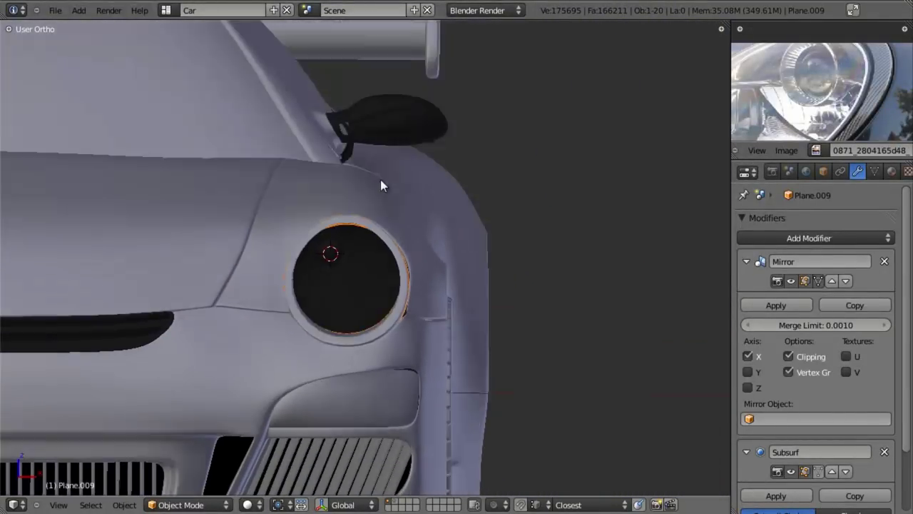
pyautogui.scroll(3, 392, 279)
pyautogui.keyDown('shift'); pyautogui.moveTo(383, 300); pyautogui.dragTo(419, 274, button='middle'); pyautogui.keyUp('shift')
pyautogui.scroll(2, 419, 274)
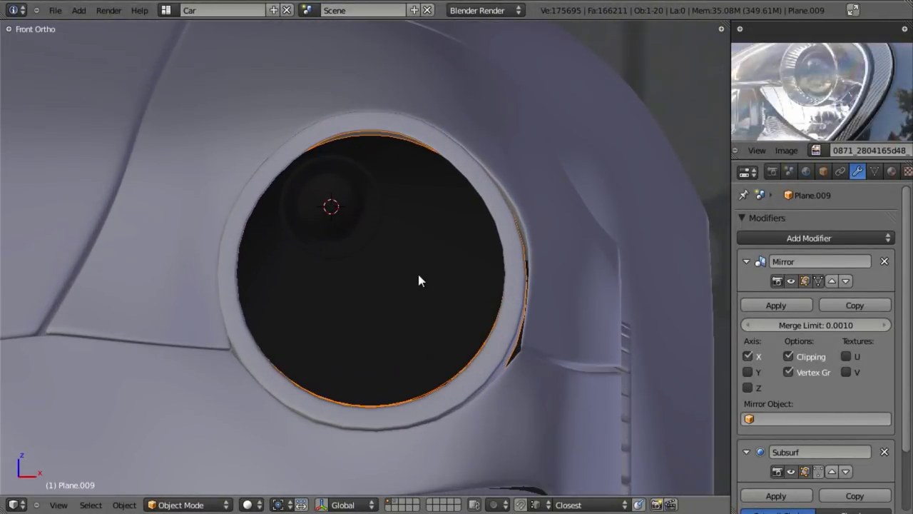
# Return to Edit Mode and compare the housing's outer ring, from front and side, with the surface around the lamp in the reference photo.
pyautogui.press('Tab')
pyautogui.press('z')
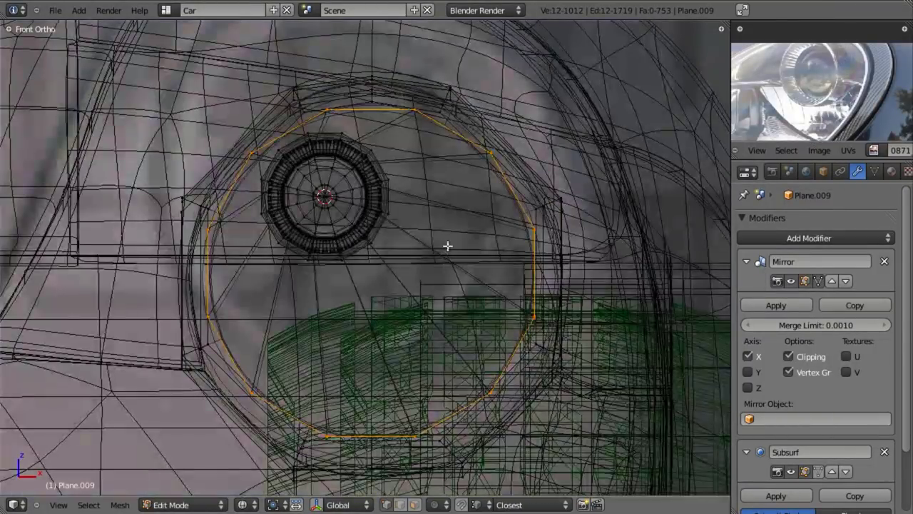
pyautogui.press('a')
pyautogui.scroll(1, 499, 229)
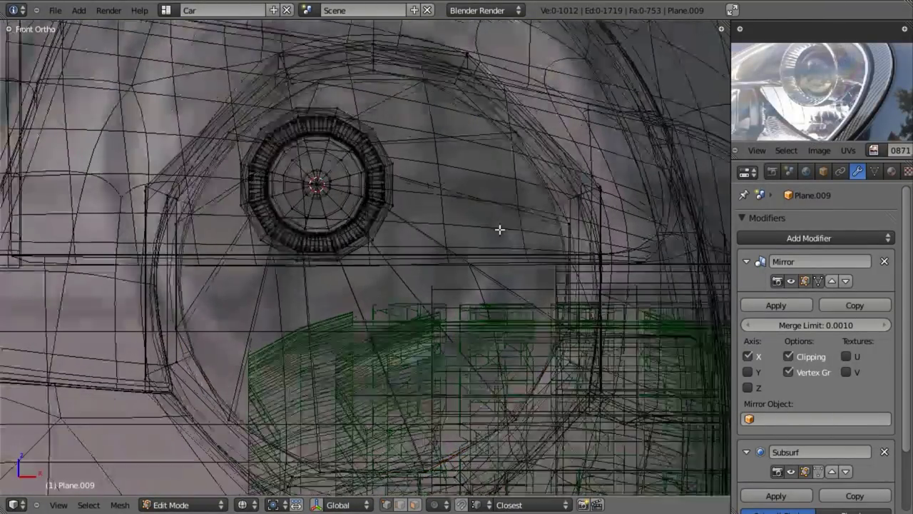
pyautogui.keyDown('shift'); pyautogui.moveTo(461, 233); pyautogui.dragTo(509, 240, button='middle'); pyautogui.keyUp('shift')
pyautogui.press('z')
pyautogui.press('z')
pyautogui.scroll(-3, 509, 240)
pyautogui.press('z')
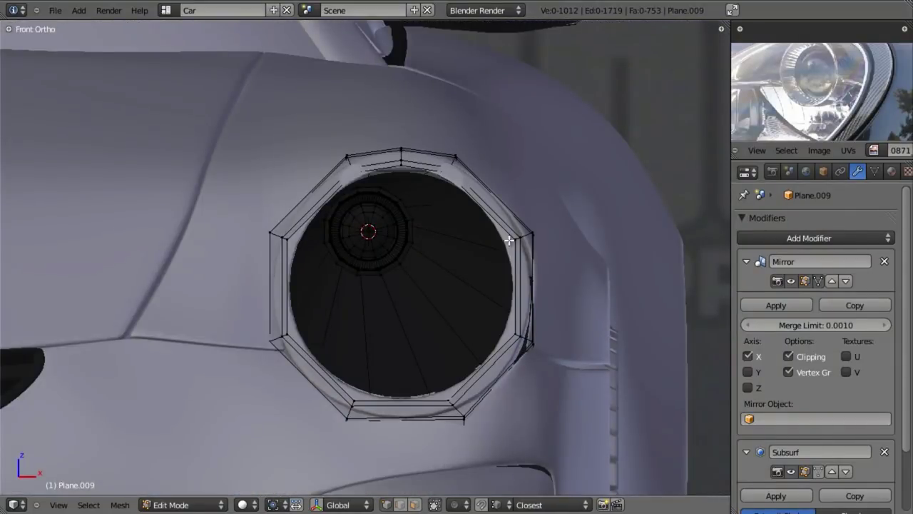
pyautogui.scroll(2, 485, 248)
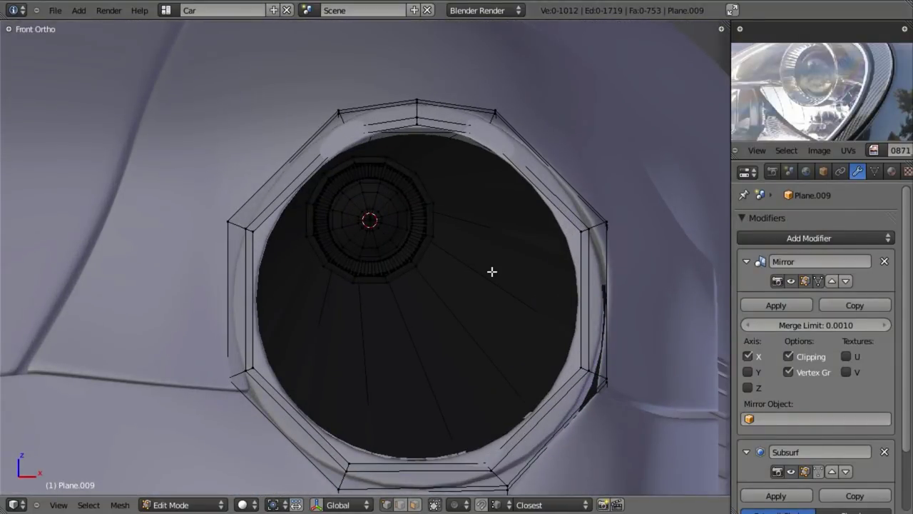
pyautogui.press('KP_3')
pyautogui.hotkey('ctrl', 'z')
pyautogui.press('z')
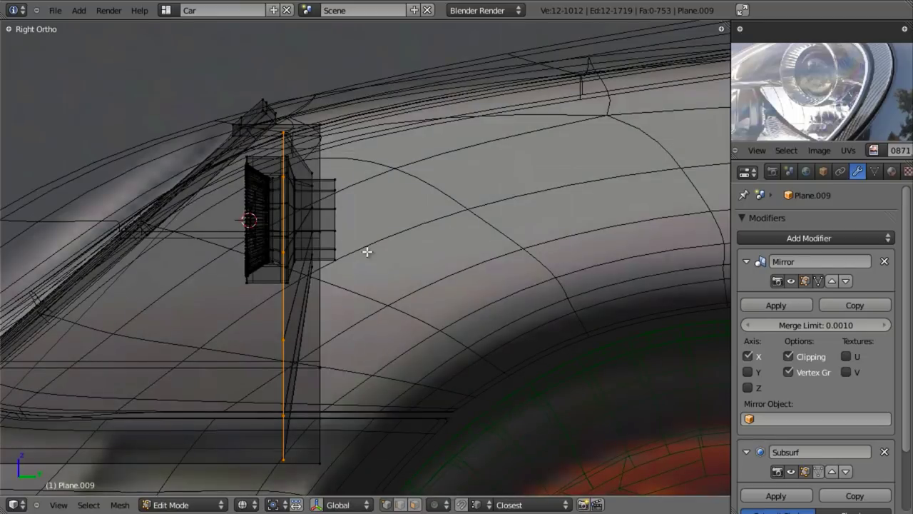
pyautogui.press('KP_1')
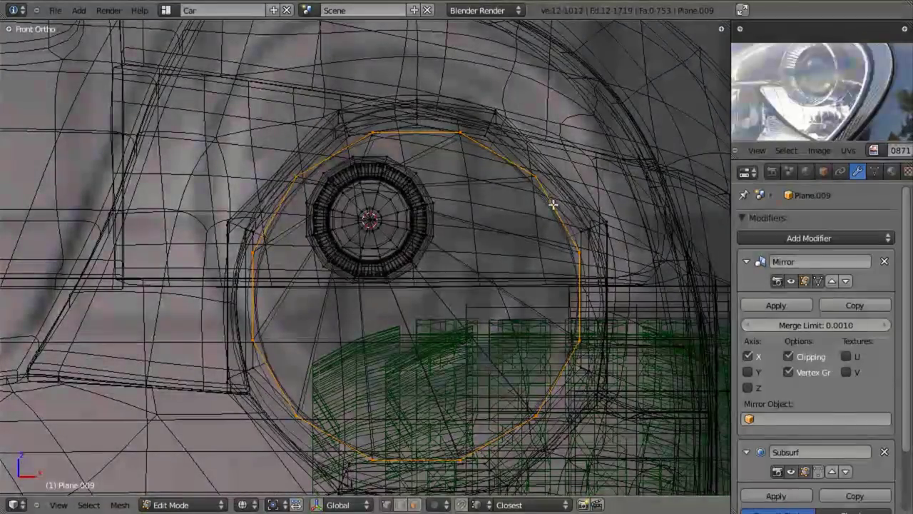
pyautogui.scroll(3, 820, 89)
pyautogui.moveTo(811, 93); pyautogui.dragTo(856, 93, button='middle')
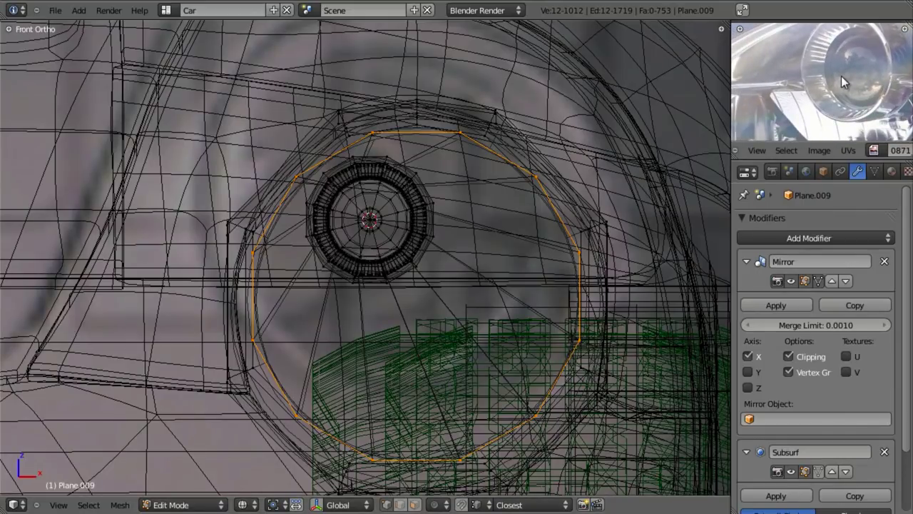
pyautogui.scroll(-2, 841, 75)
# Move the upper right vertex of the housing's outer ring inward and up, flattening the ring's corner beside the lamp.
pyautogui.press('a')
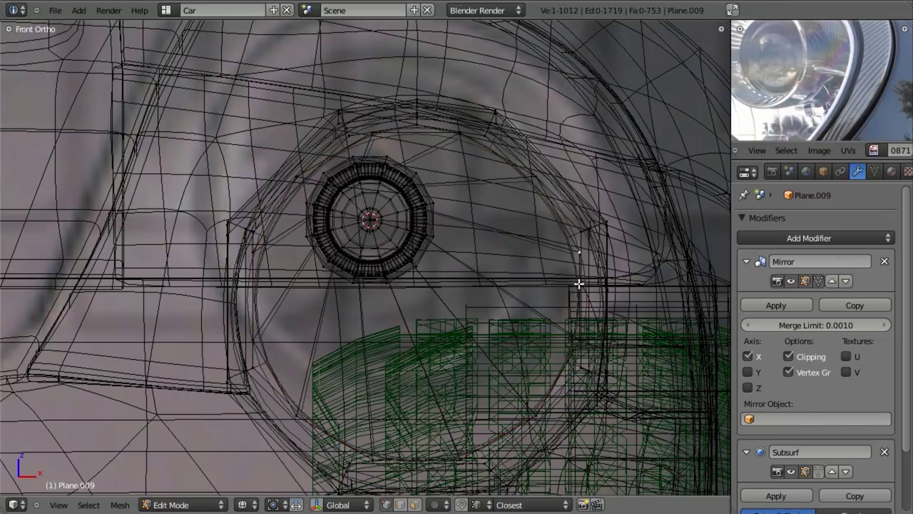
pyautogui.press('g')
pyautogui.click(561, 241)
pyautogui.press('z')
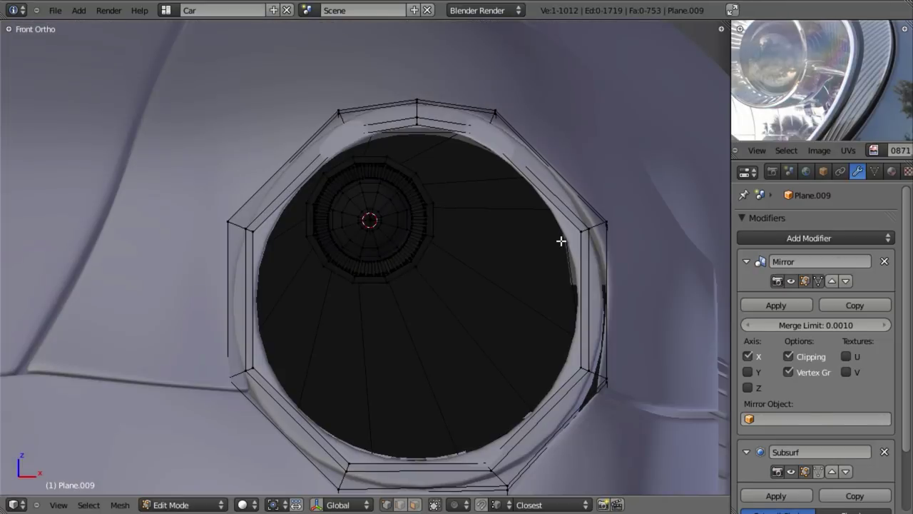
pyautogui.press('g')
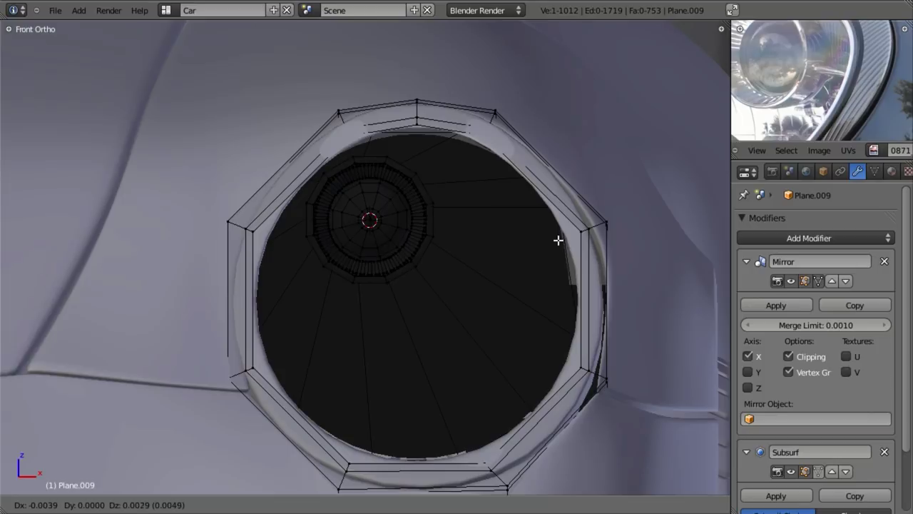
pyautogui.click(558, 240)
pyautogui.press('z')
pyautogui.press('g')
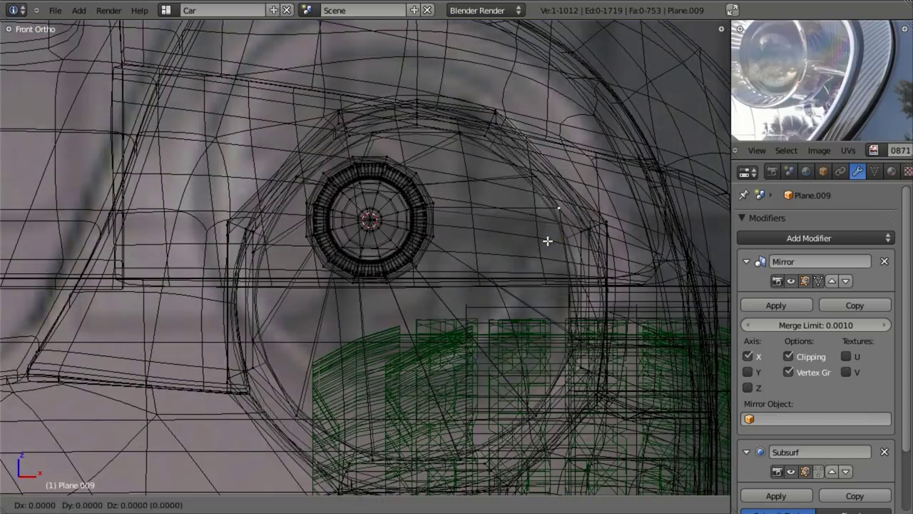
pyautogui.press('z')
pyautogui.click(547, 237)
pyautogui.press('z')
pyautogui.press('z')
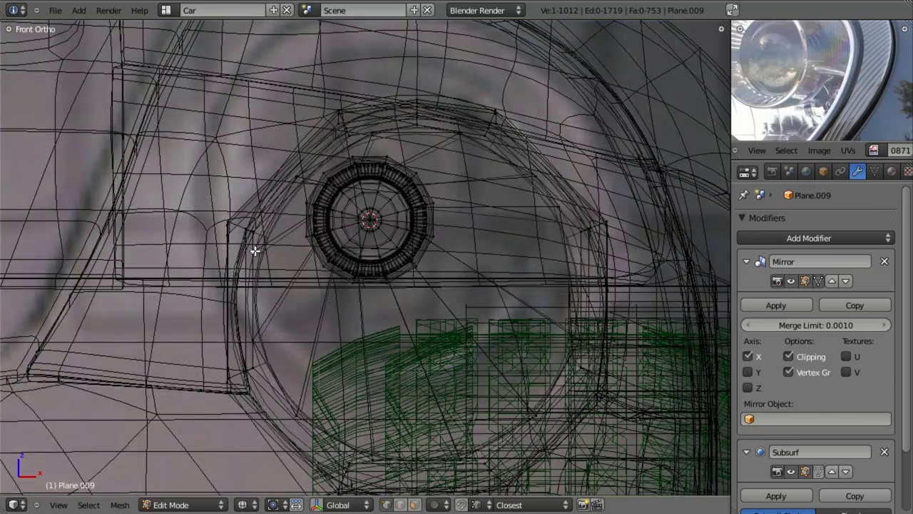
# Move the upper left vertex of the housing's outer ring inward and up, level with the adjusted vertex on the opposite side.
pyautogui.press('z')
pyautogui.press('g')
pyautogui.click(335, 236)
pyautogui.press('z')
pyautogui.press('g')
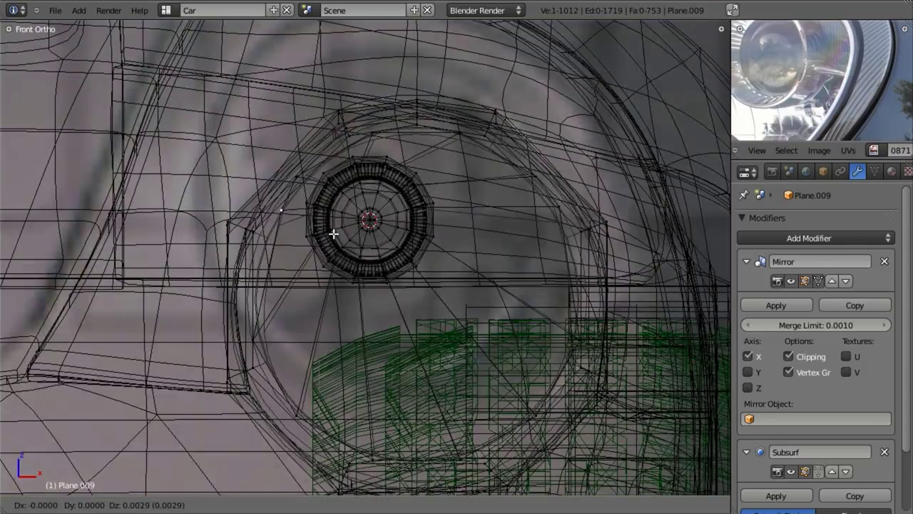
pyautogui.click(333, 232)
pyautogui.press('z')
pyautogui.press('g')
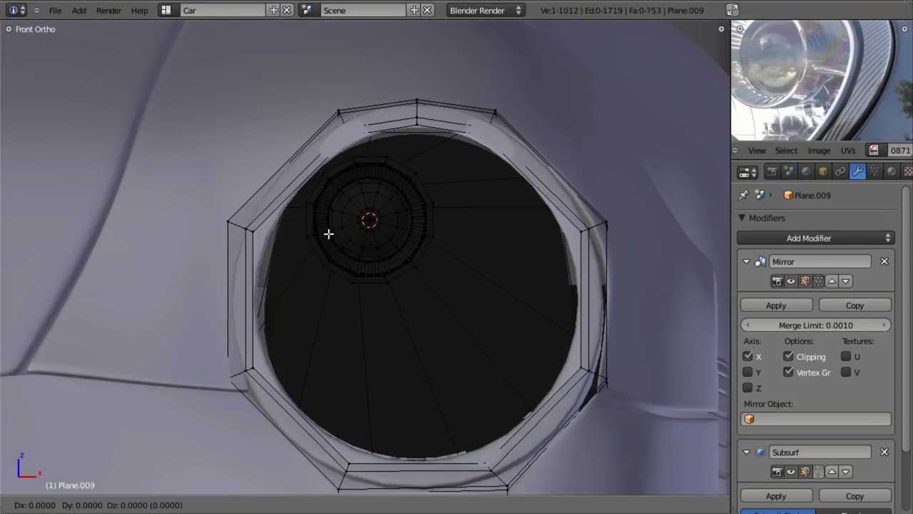
pyautogui.click(328, 233)
pyautogui.press('z')
# Add a radial edge cut to the housing face below the adjusted right vertex and slide it down between its two neighbouring edges.
pyautogui.keyDown('shift'); pyautogui.moveTo(637, 311); pyautogui.dragTo(637, 302, button='middle'); pyautogui.keyUp('shift')
pyautogui.press('z')
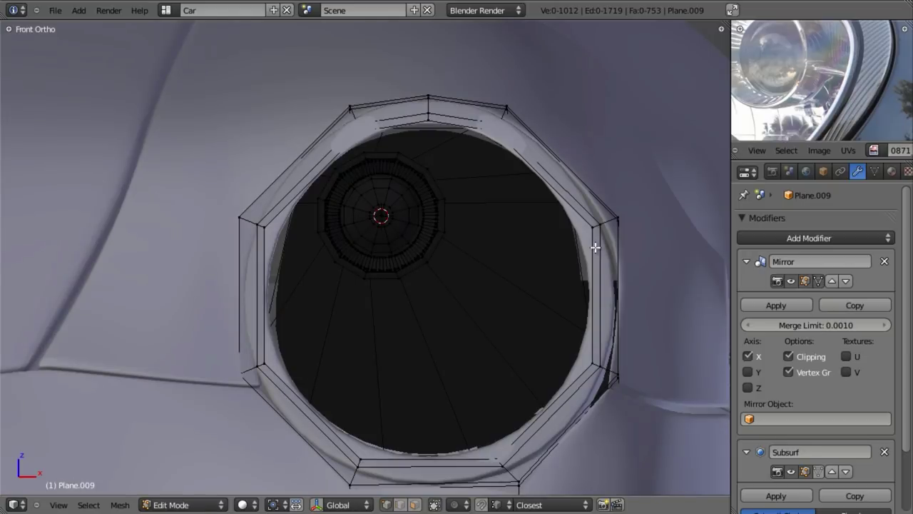
pyautogui.press('z')
pyautogui.hotkey('ctrl', 'r')
pyautogui.click(578, 251)
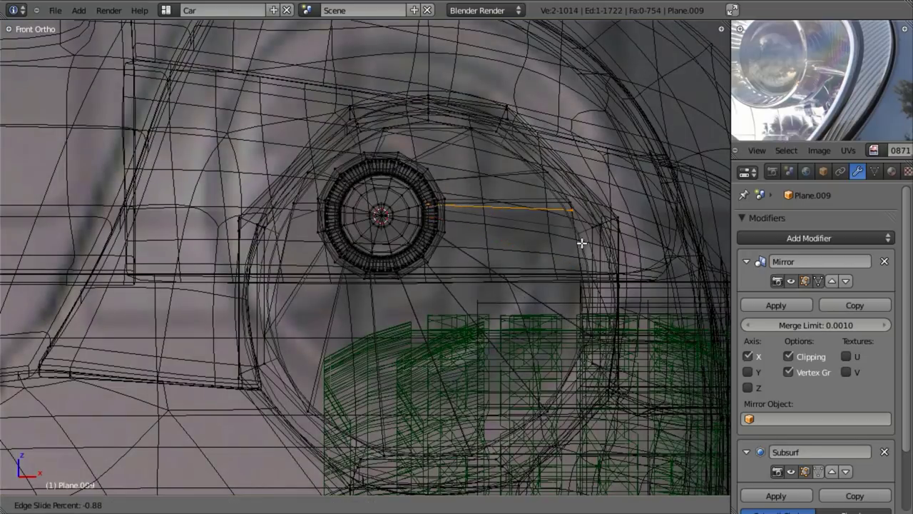
pyautogui.click(528, 247)
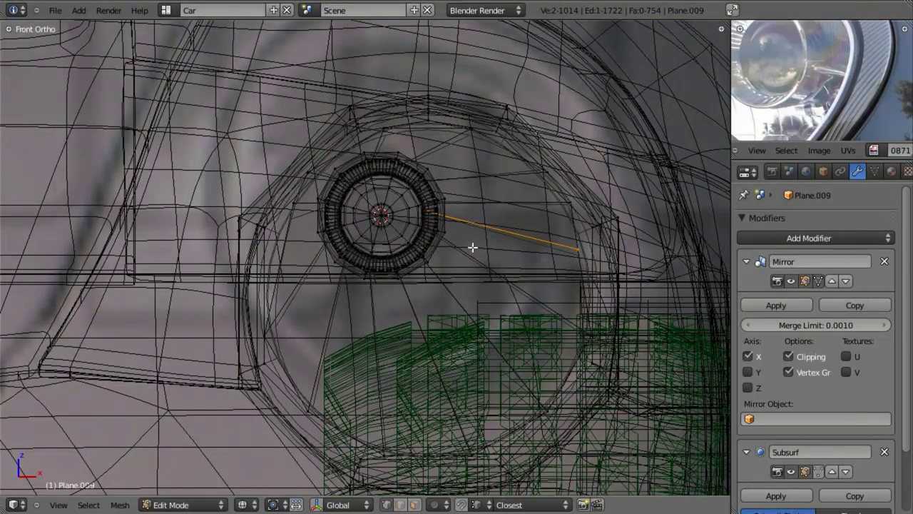
# Add a matching radial edge cut to the housing face left of the lamp and align the cuts' outer vertices with Z scale 0.
pyautogui.click(288, 242)
pyautogui.click(287, 235)
pyautogui.press('z')
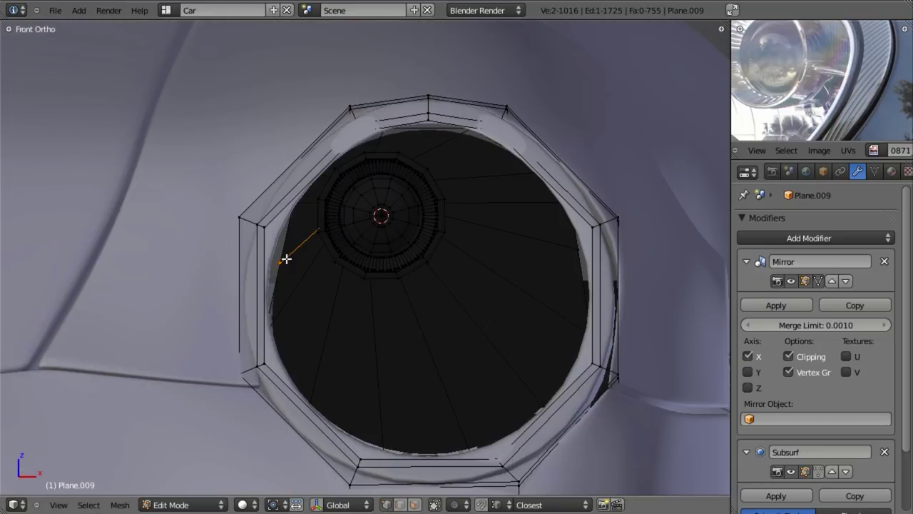
pyautogui.press('z')
pyautogui.press('s')
pyautogui.press('z')
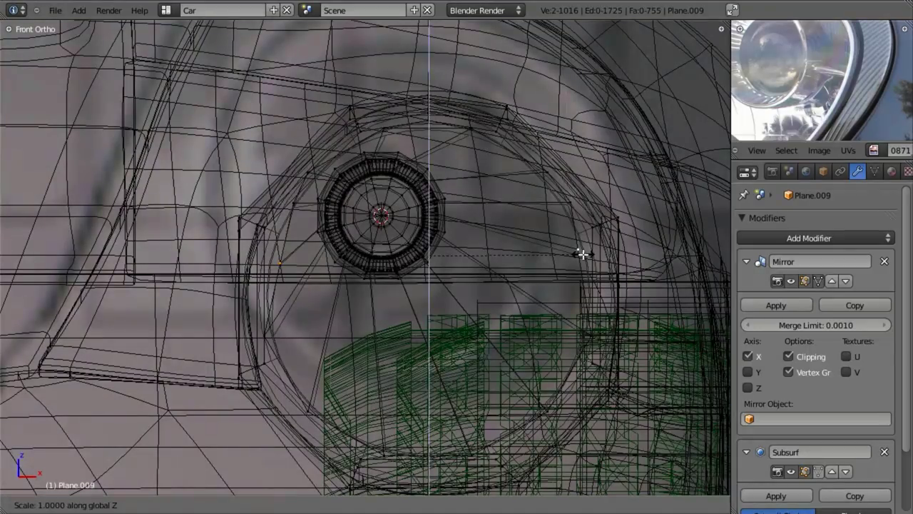
pyautogui.press('0')
pyautogui.press('Return')
# Scale the two aligned outer vertices apart so they meet the round edge of the housing.
pyautogui.press('z')
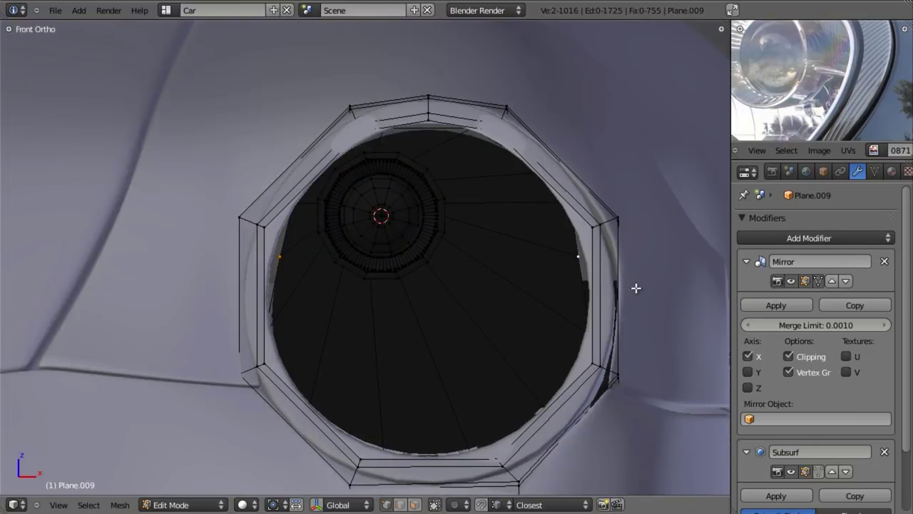
pyautogui.press('s')
pyautogui.click(649, 285)
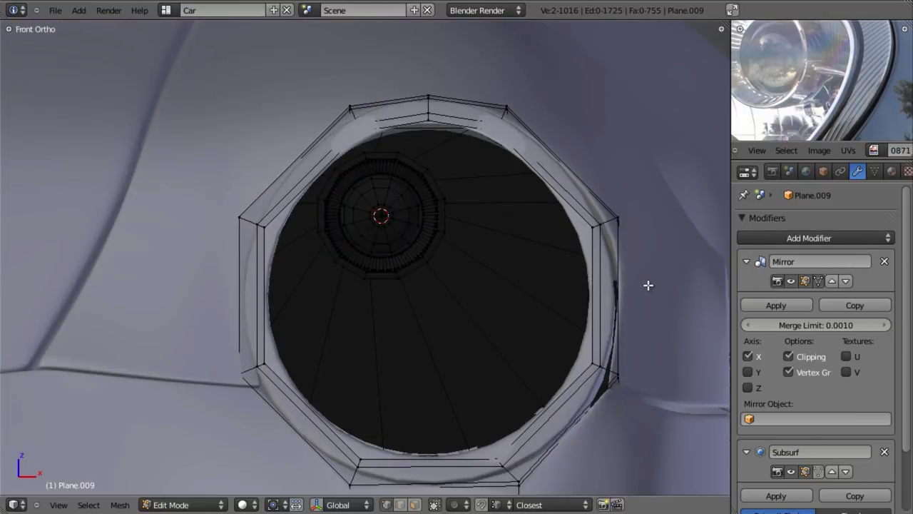
# Select both cut radial edges beside the lamp and flatten them into one horizontal line with Z scale 0.
pyautogui.press('z')
pyautogui.press('z')
pyautogui.rightClick(504, 225)
pyautogui.keyDown('shift'); pyautogui.rightClick(291, 234); pyautogui.keyUp('shift')
pyautogui.press('s')
pyautogui.press('z')
pyautogui.press('0')
pyautogui.press('Return')
# Lower the two flattened radial edges slightly along Z and widen them along X by a factor of about 1.09.
pyautogui.press('z')
pyautogui.press('g')
pyautogui.press('z')
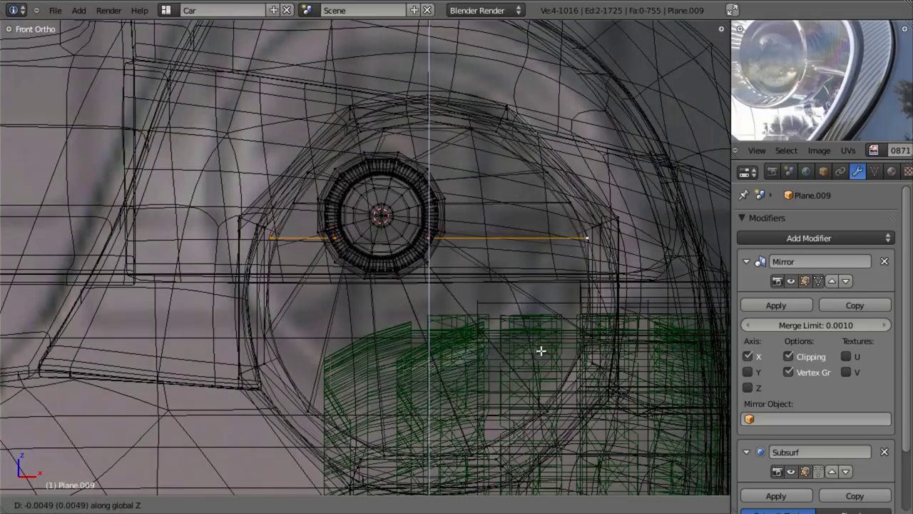
pyautogui.click(544, 355)
pyautogui.press('z')
pyautogui.press('s')
pyautogui.press('x')
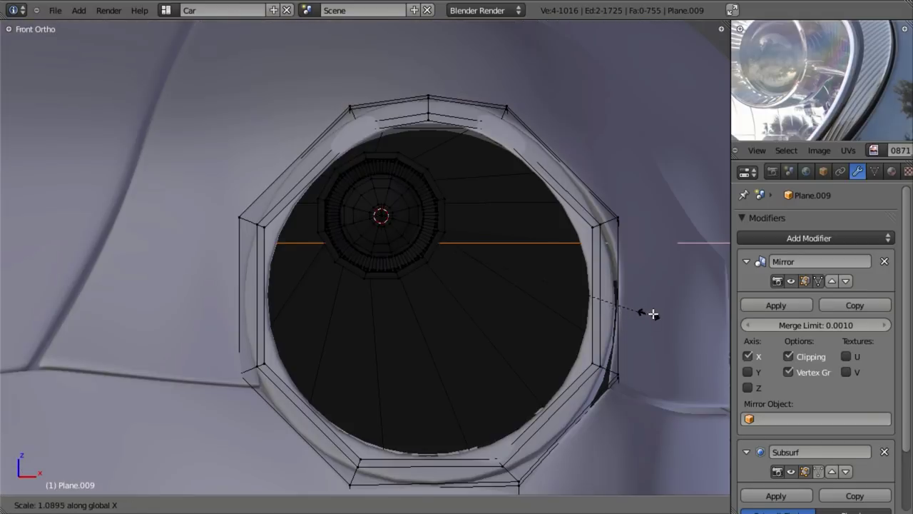
pyautogui.click(651, 313)
# Select only the inner vertices of the radial edges below the flattened pair and lower them about 0.0375 along Z.
pyautogui.press('z')
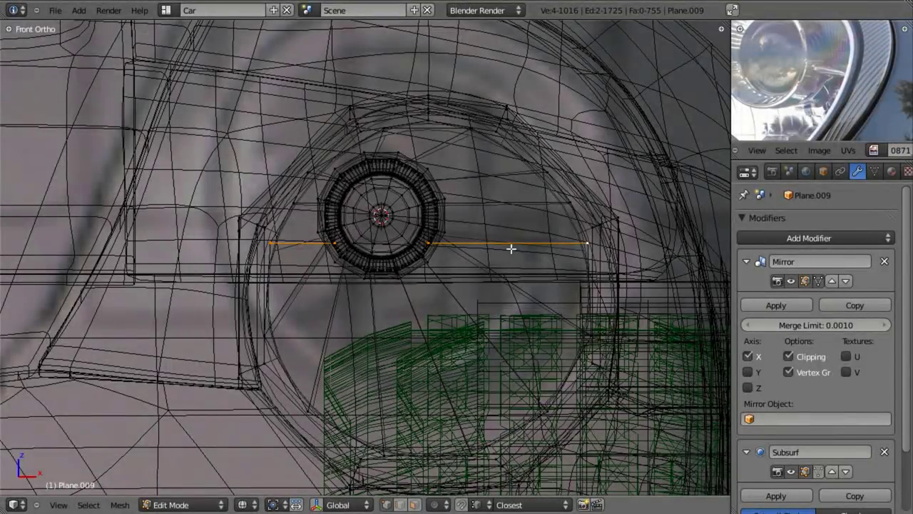
pyautogui.scroll(3, 509, 247)
pyautogui.press('a')
pyautogui.rightClick(568, 269)
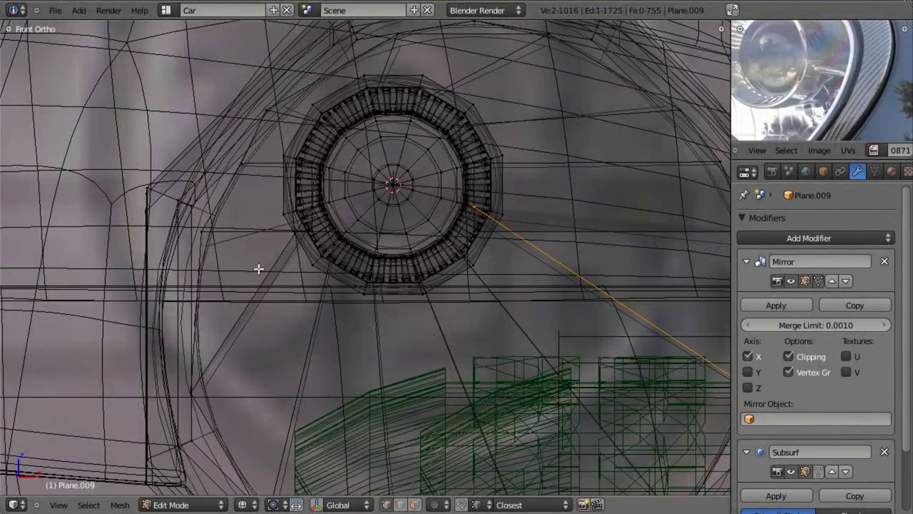
pyautogui.keyDown('shift'); pyautogui.rightClick(267, 259); pyautogui.keyUp('shift')
pyautogui.scroll(-4, 250, 271)
pyautogui.press('b')
pyautogui.moveTo(176, 268); pyautogui.dragTo(626, 478)
pyautogui.moveTo(626, 478); pyautogui.dragTo(717, 493, button='middle')
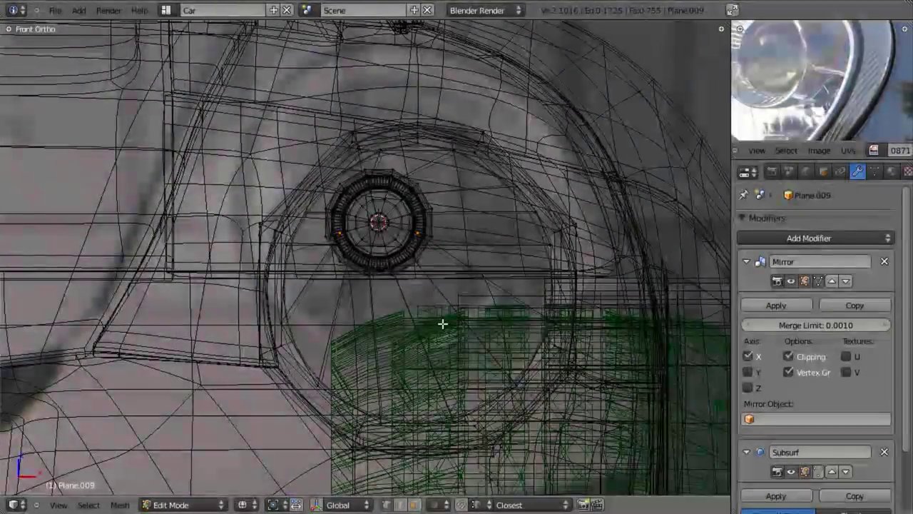
pyautogui.scroll(3, 442, 322)
pyautogui.press('z')
pyautogui.press('g')
pyautogui.press('z')
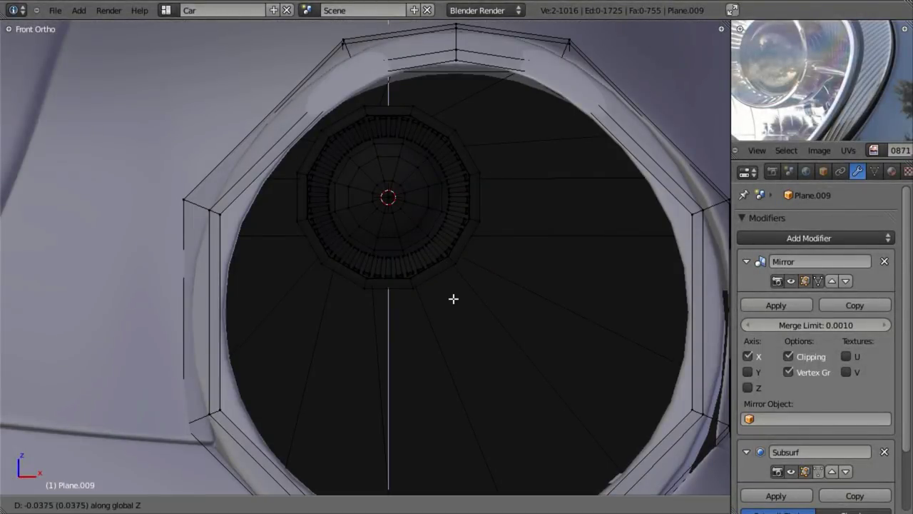
pyautogui.click(455, 299)
# Scale the two lowered inner vertices closer together and adjust their height so they sit behind the lamp's lower rim.
pyautogui.press('z')
pyautogui.press('g')
pyautogui.rightClick(520, 300)
pyautogui.press('g')
pyautogui.press('z')
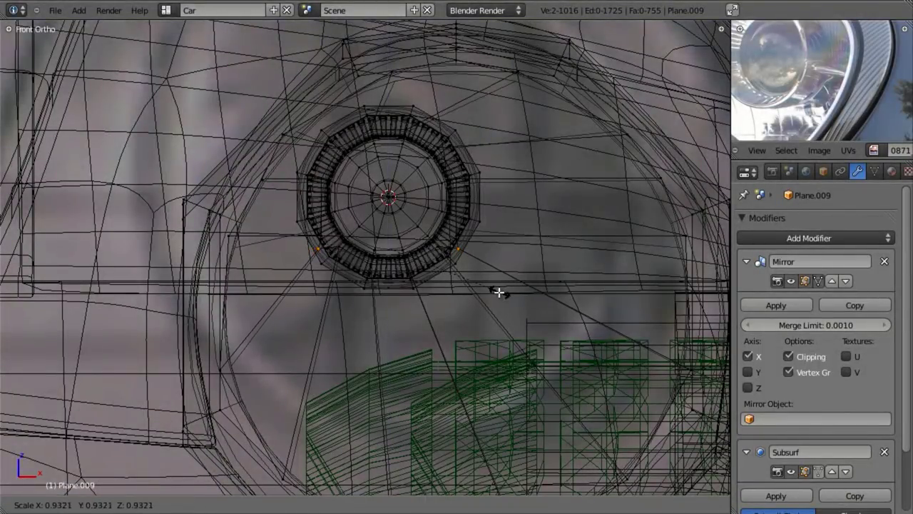
pyautogui.click(487, 285)
pyautogui.scroll(2, 488, 286)
pyautogui.press('s')
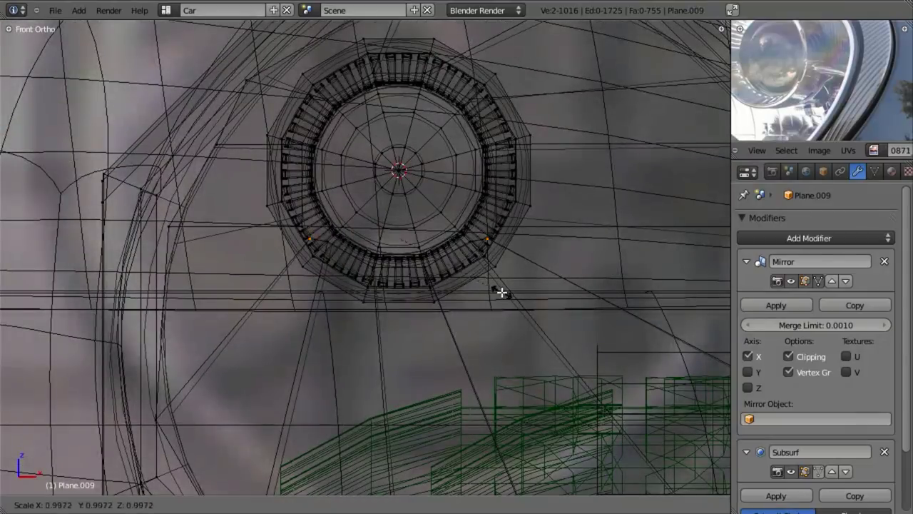
pyautogui.click(501, 292)
pyautogui.press('g')
pyautogui.press('z')
pyautogui.click(501, 290)
pyautogui.press('z')
pyautogui.scroll(-5, 497, 292)
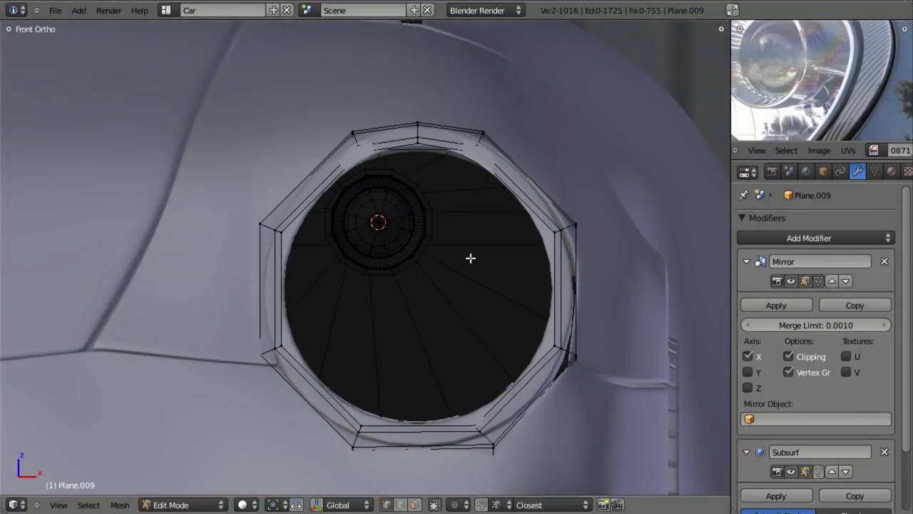
# Lower the radial edge pair above the flattened one about 0.0335 along Z, forming a narrow strip, and scale it out to the rim.
pyautogui.press('z')
pyautogui.rightClick(469, 212)
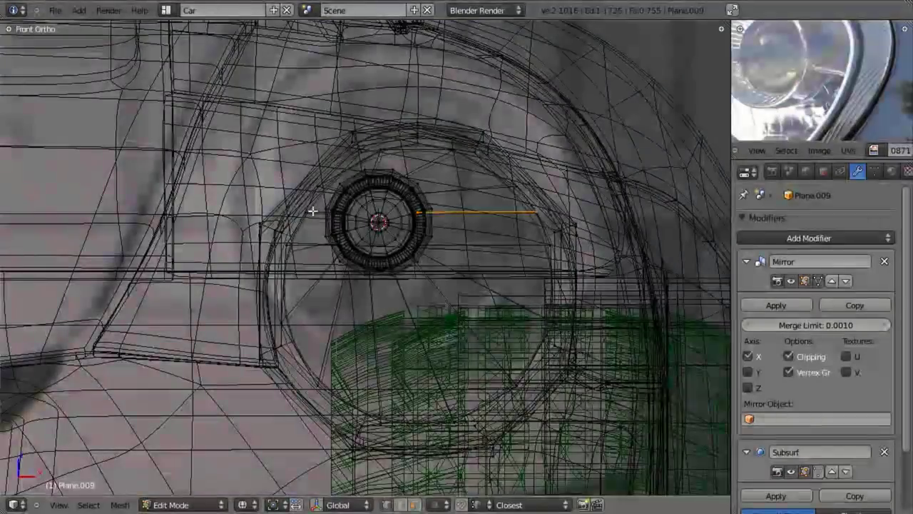
pyautogui.keyDown('shift'); pyautogui.rightClick(317, 212); pyautogui.keyUp('shift')
pyautogui.press('z')
pyautogui.scroll(2, 600, 273)
pyautogui.press('g')
pyautogui.press('z')
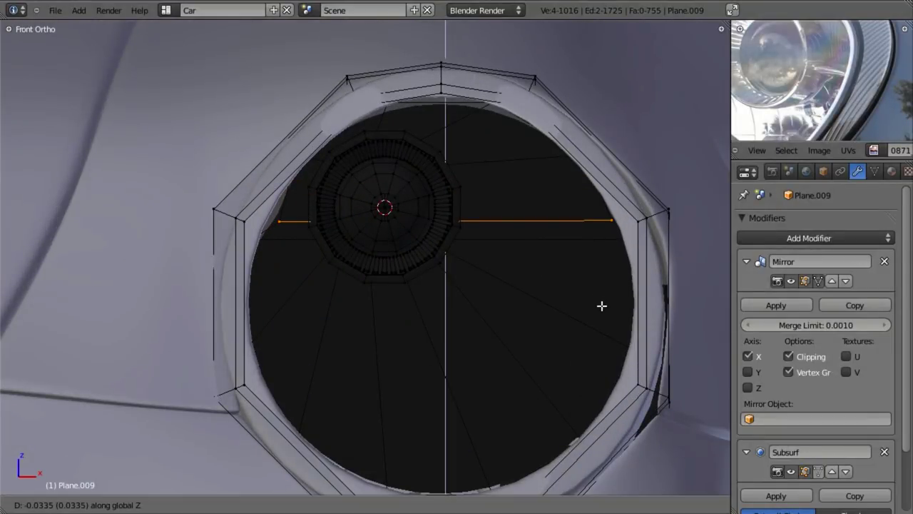
pyautogui.click(602, 305)
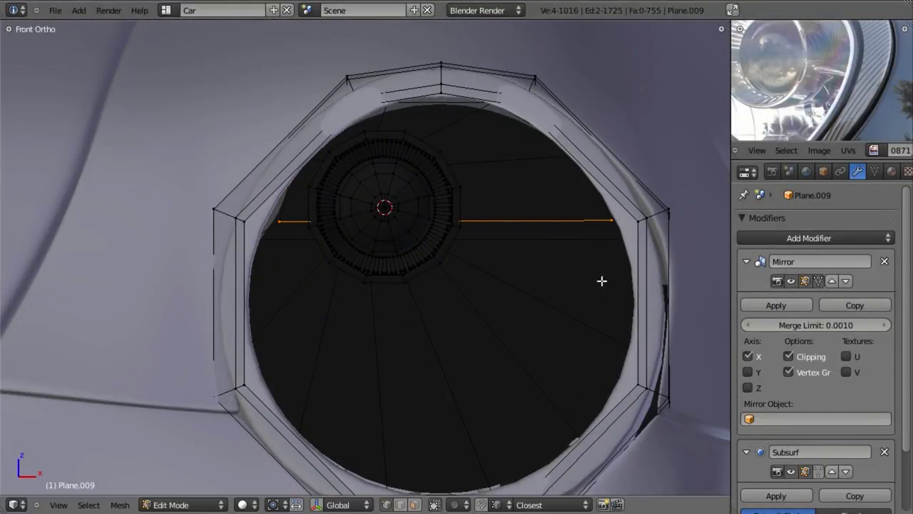
pyautogui.press('z')
pyautogui.press('s')
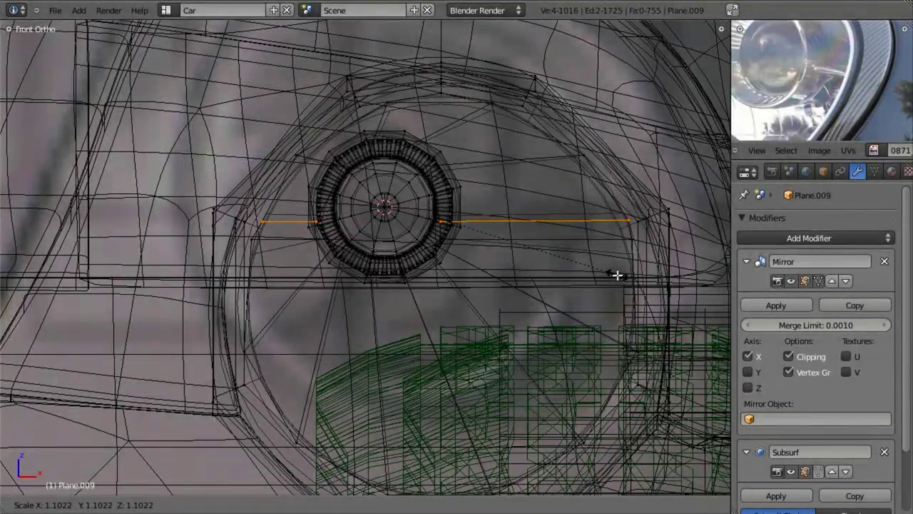
pyautogui.click(598, 263)
# Delete the narrow strip faces on both sides of the lamp, leaving a horizontal gap in the housing.
pyautogui.keyDown('alt'); pyautogui.keyDown('shift'); pyautogui.rightClick(586, 241); pyautogui.keyUp('shift'); pyautogui.keyUp('alt')
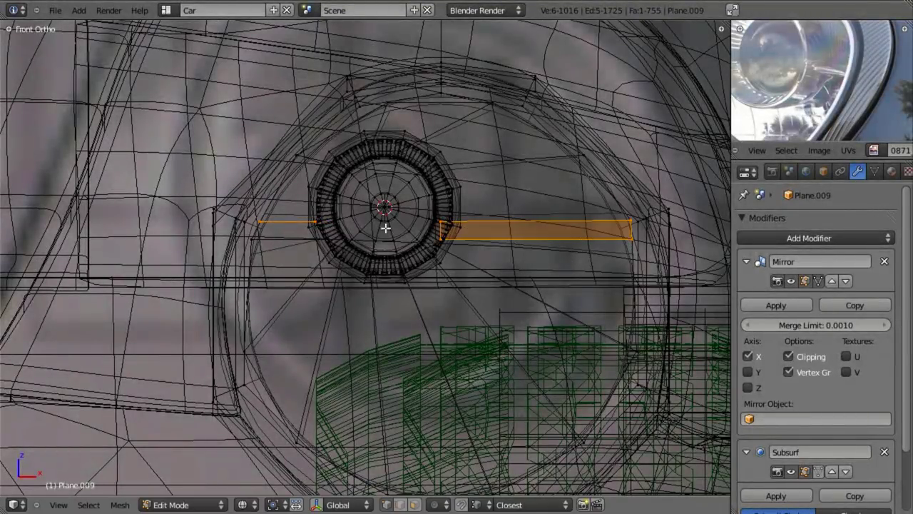
pyautogui.press('x')
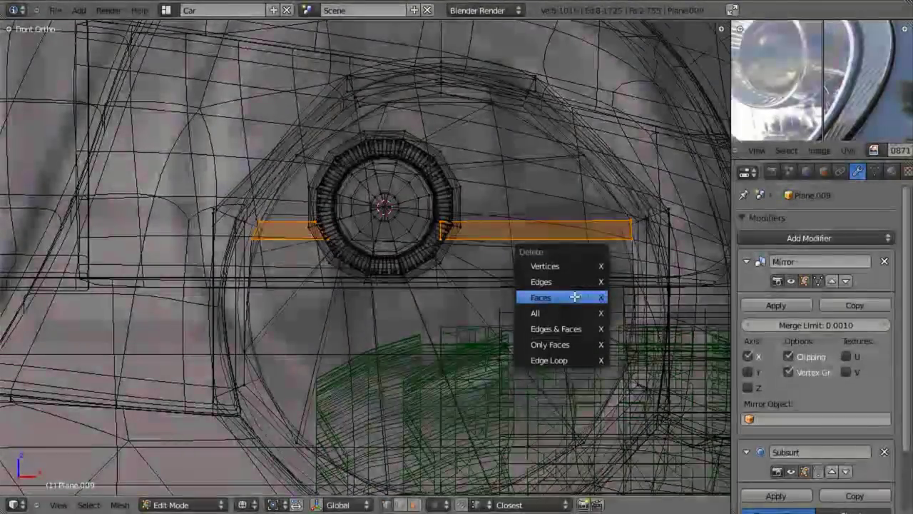
pyautogui.click(591, 297)
pyautogui.press('z')
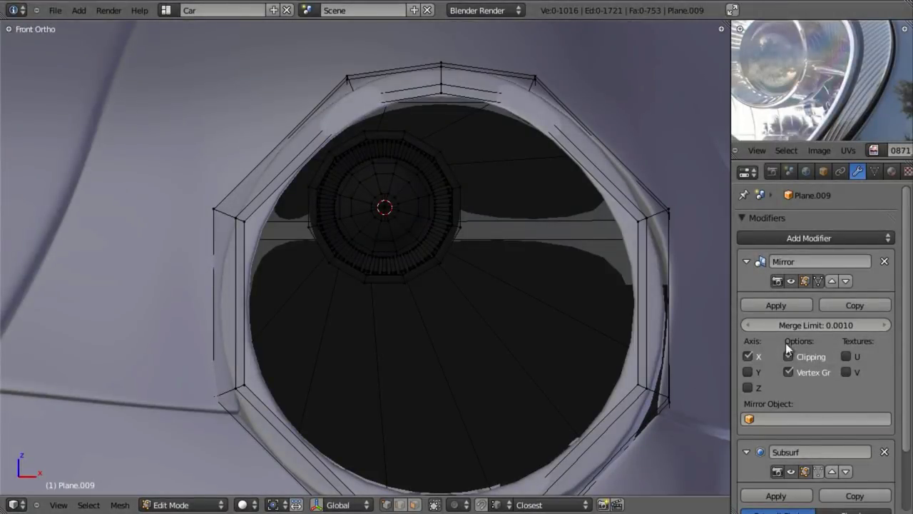
# Extrude the two gap edges right of the lamp and scale them slightly together along Z.
pyautogui.press('z')
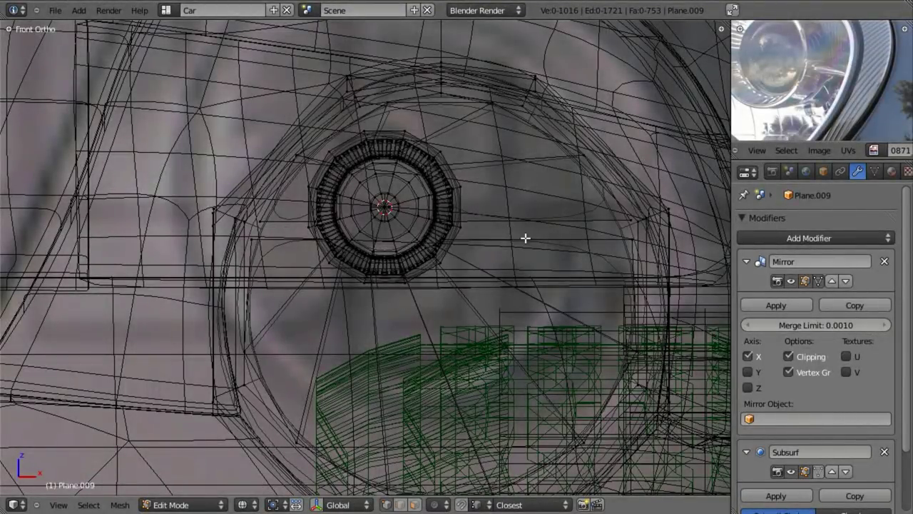
pyautogui.keyDown('shift'); pyautogui.rightClick(510, 221); pyautogui.keyUp('shift')
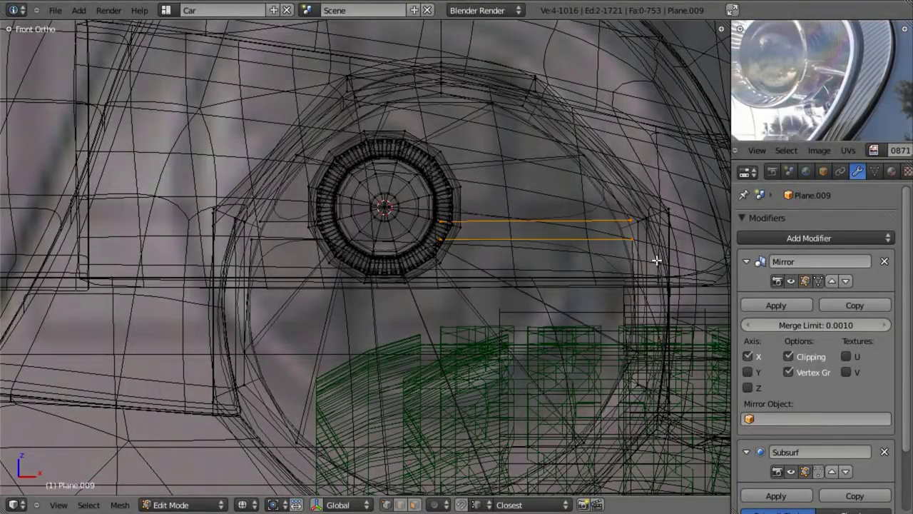
pyautogui.press('s')
pyautogui.press('z')
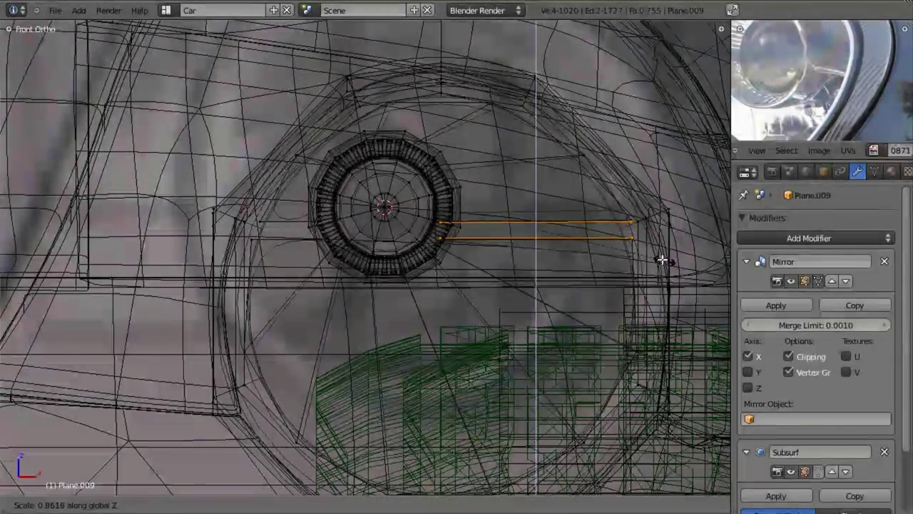
pyautogui.click(640, 246)
# Extrude the two gap edges left of the lamp and scale them slightly together along Z.
pyautogui.press('a')
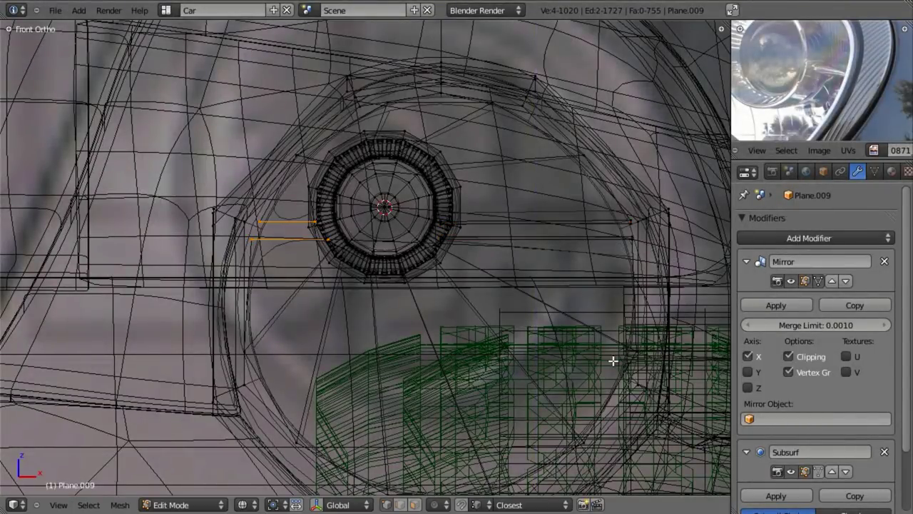
pyautogui.press('e')
pyautogui.press('s')
pyautogui.press('z')
pyautogui.click(562, 309)
pyautogui.press('z')
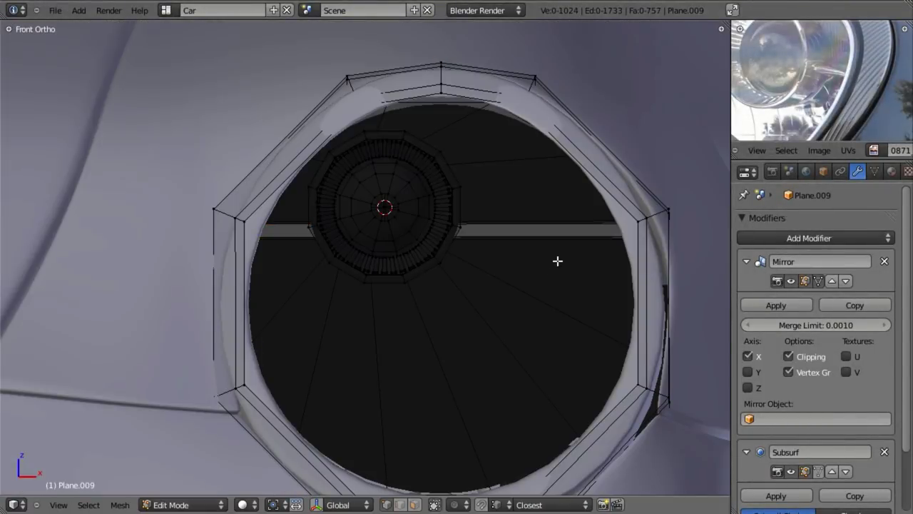
# Add a loop cut across the housing's upper half and slide it outward until it lies close to the outer rim.
pyautogui.hotkey('ctrl', 'r')
pyautogui.click(518, 209)
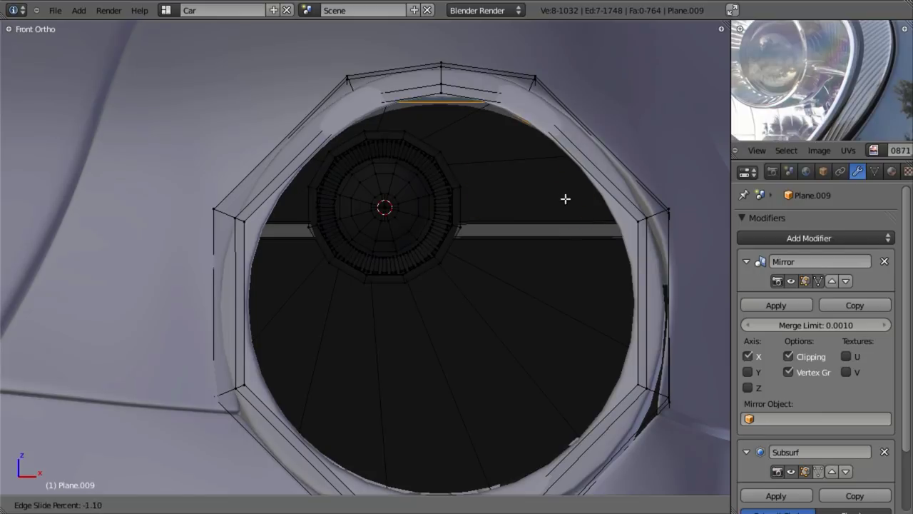
pyautogui.click(603, 213)
pyautogui.press('z')
pyautogui.hotkey('ctrl', 'e')
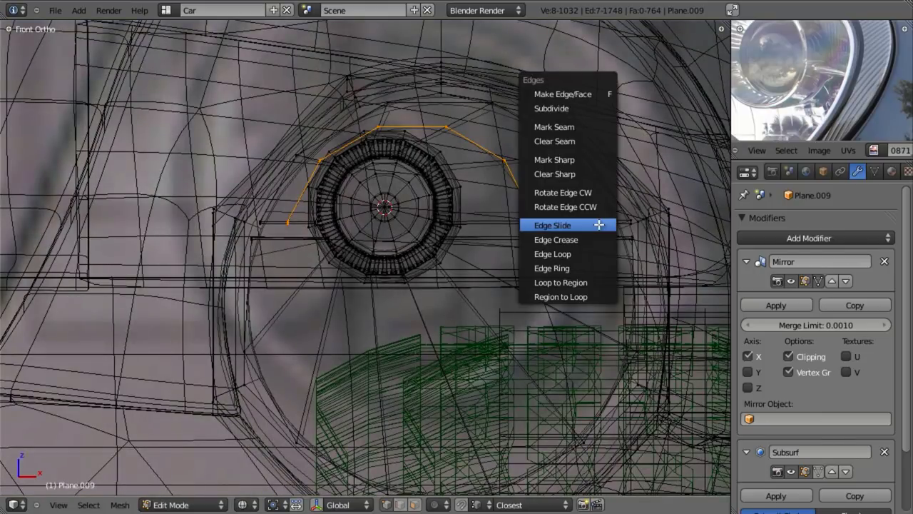
pyautogui.click(600, 223)
pyautogui.click(622, 243)
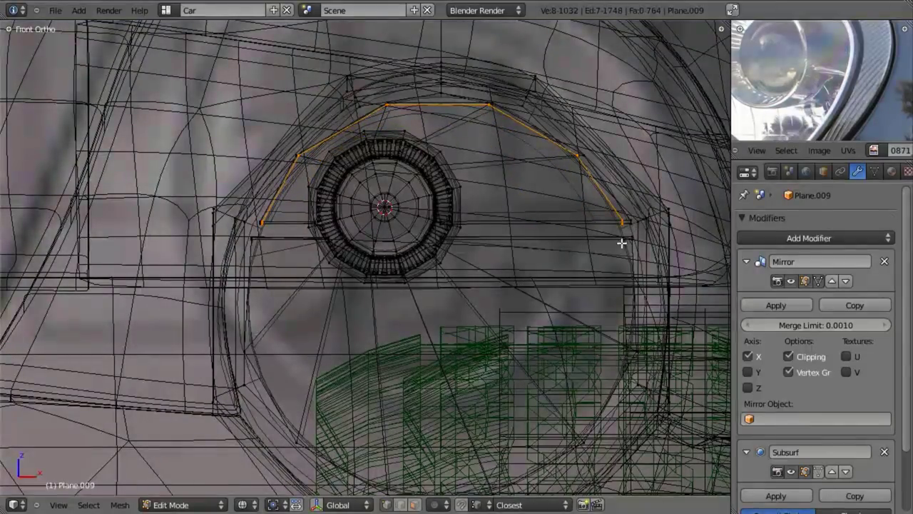
# Add a loop cut across the housing's lower half, slide it out close to the rim, and check the shape in Object Mode.
pyautogui.click(590, 239)
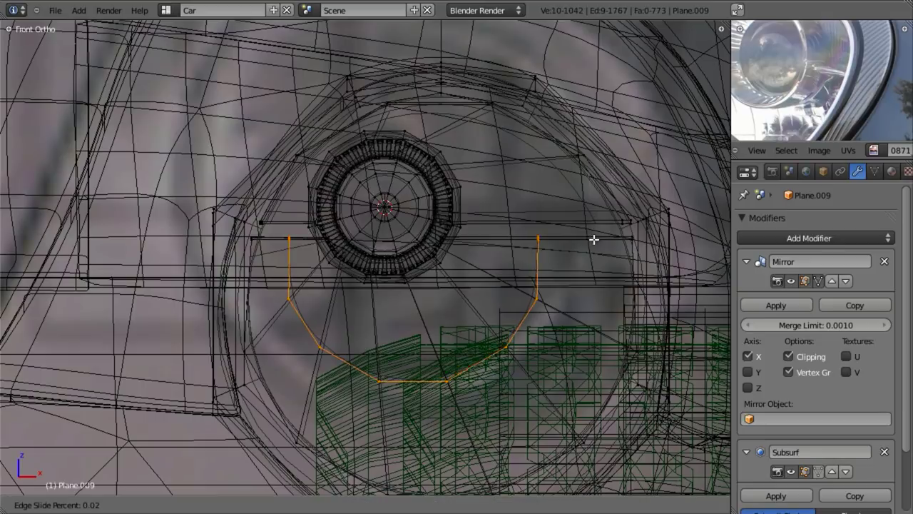
pyautogui.click(668, 266)
pyautogui.press('z')
pyautogui.press('Tab')
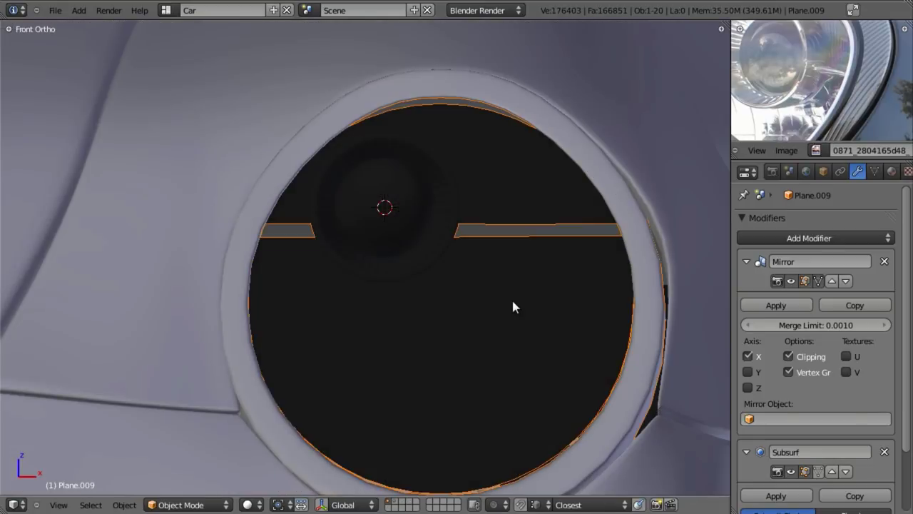
pyautogui.scroll(-1, 422, 295)
pyautogui.scroll(-3, 421, 296)
pyautogui.scroll(3, 400, 297)
# Select the outer rim edge loops of the housing's upper and lower halves and move them forward along Y by about 0.062.
pyautogui.press('Tab')
pyautogui.press('z')
pyautogui.scroll(2, 485, 277)
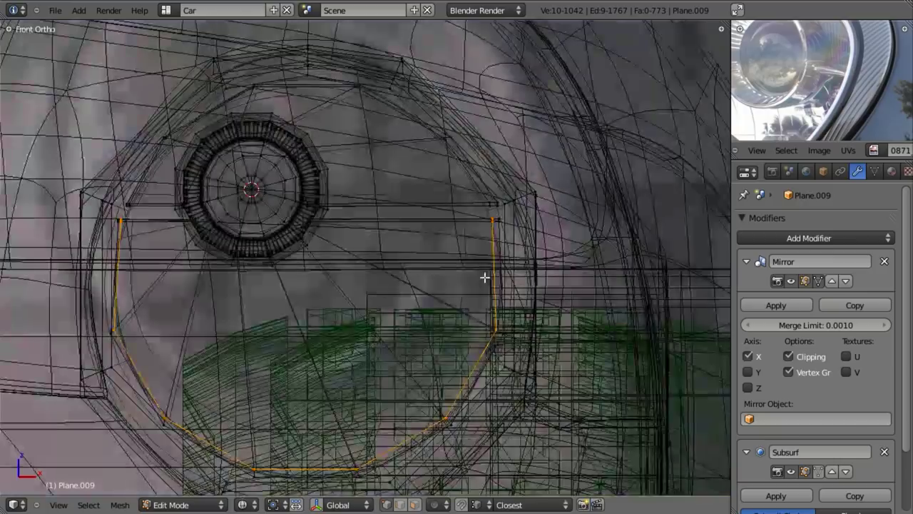
pyautogui.press('e')
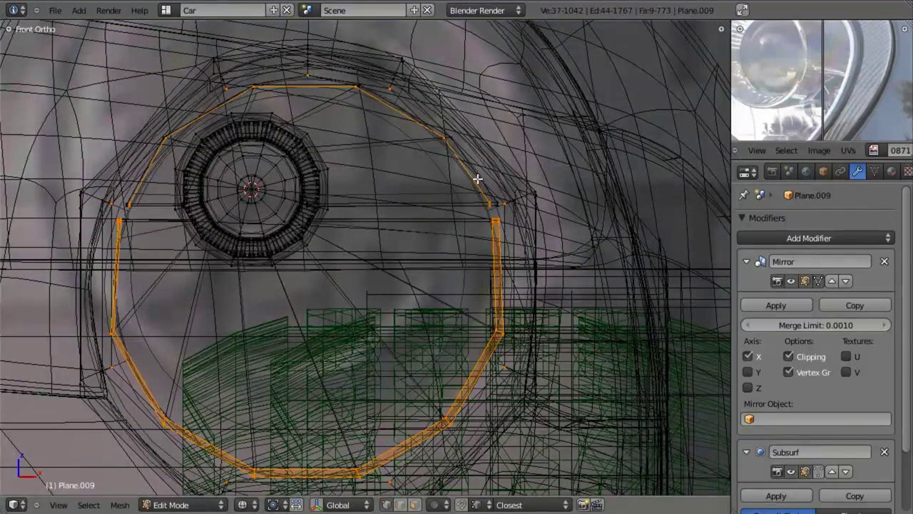
pyautogui.keyDown('alt'); pyautogui.keyDown('shift'); pyautogui.rightClick(489, 194); pyautogui.keyUp('shift'); pyautogui.keyUp('alt')
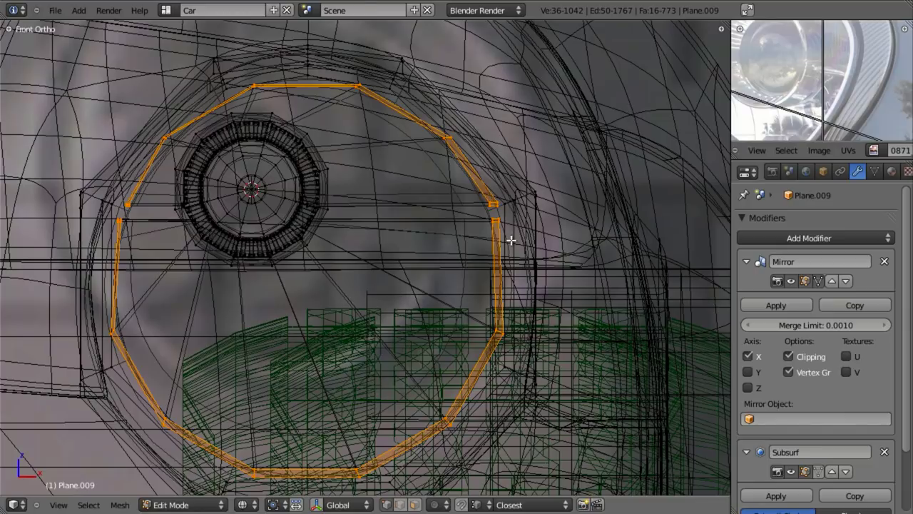
pyautogui.press('KP_3')
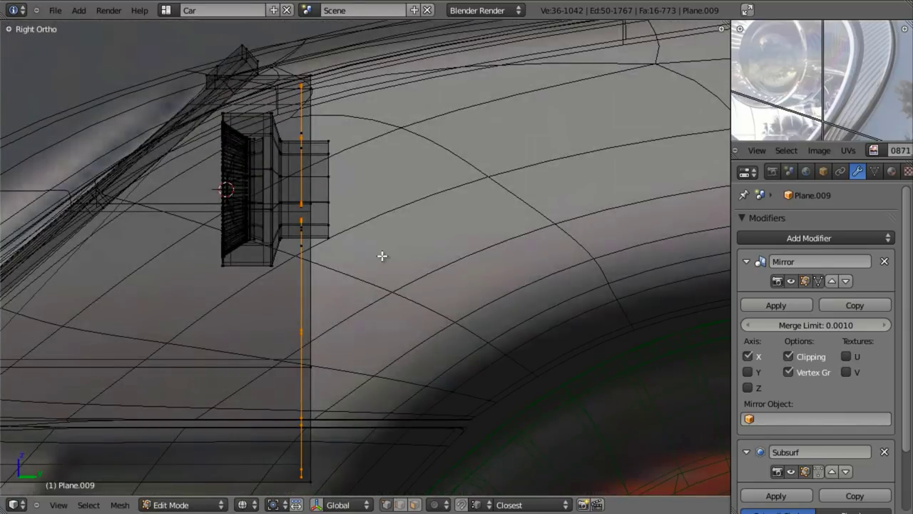
pyautogui.press('g')
pyautogui.press('y')
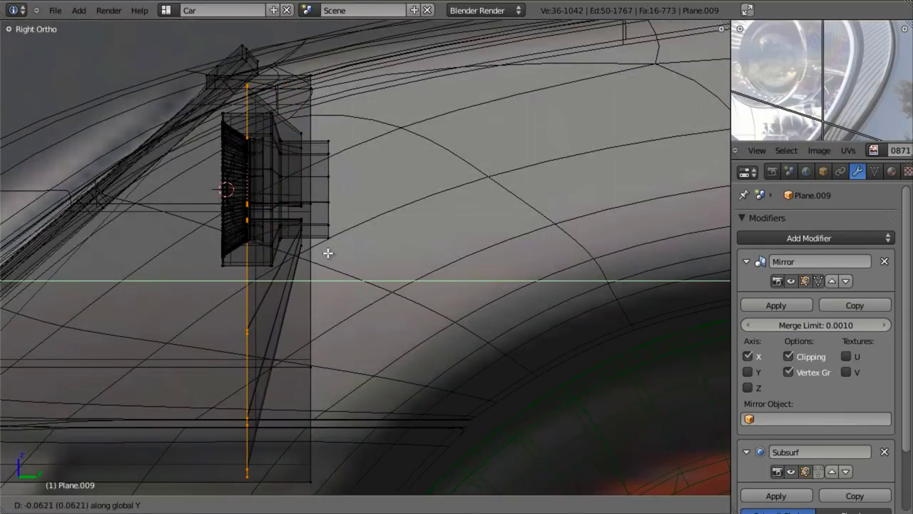
pyautogui.click(327, 253)
# Move the selected rim loops back along Y by about 0.02.
pyautogui.moveTo(327, 253); pyautogui.dragTo(436, 298, button='middle')
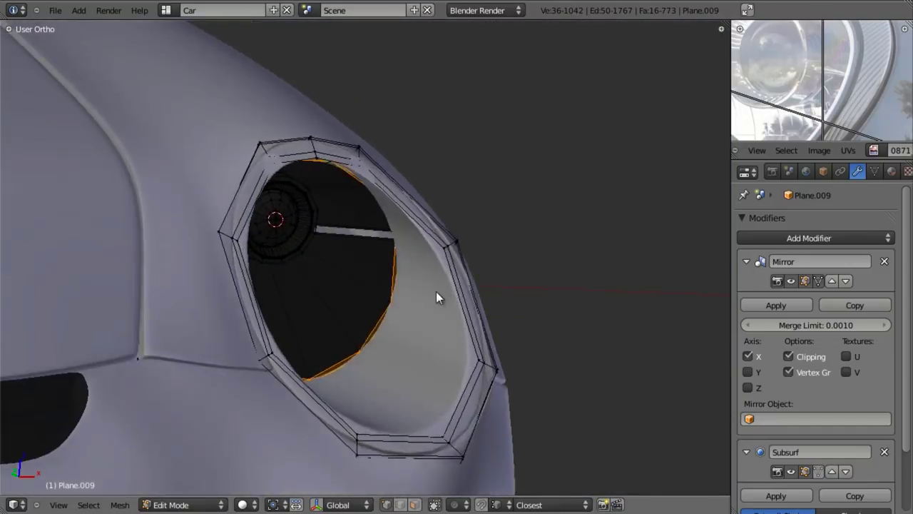
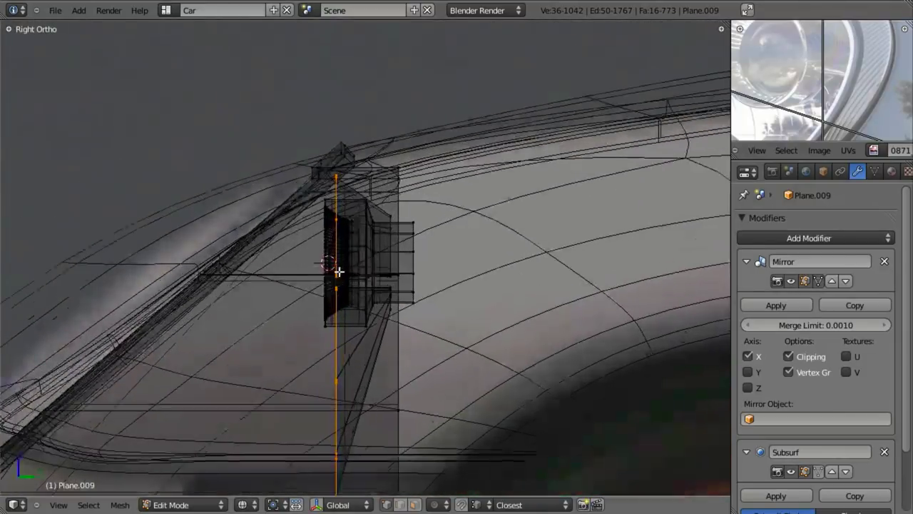
pyautogui.press('g')
pyautogui.press('y')
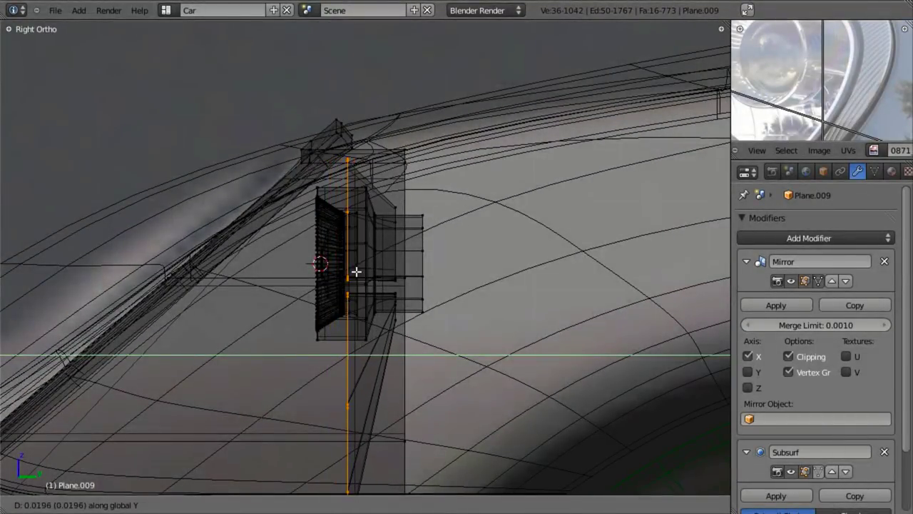
pyautogui.click(357, 271)
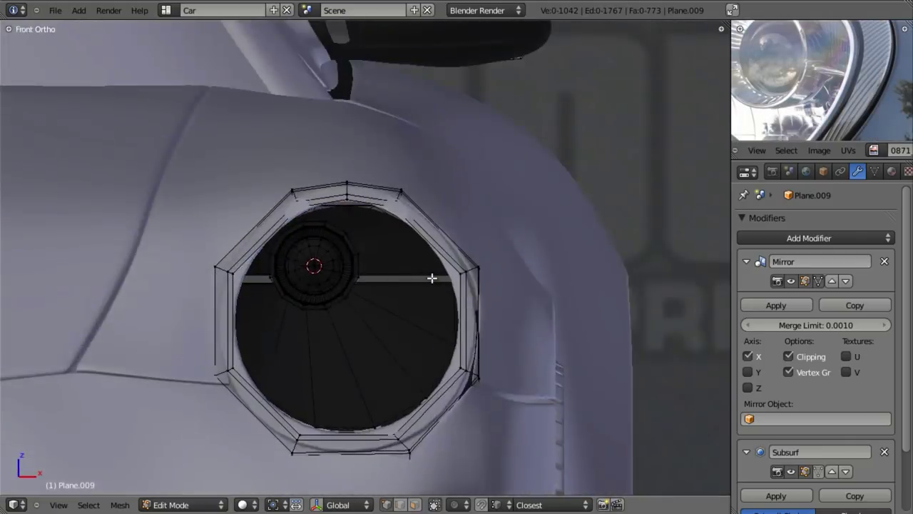
# Add a small scaled-down cube in the housing mesh and place it over the horizontal gap right of the lamp.
pyautogui.press('z')
pyautogui.scroll(2, 343, 289)
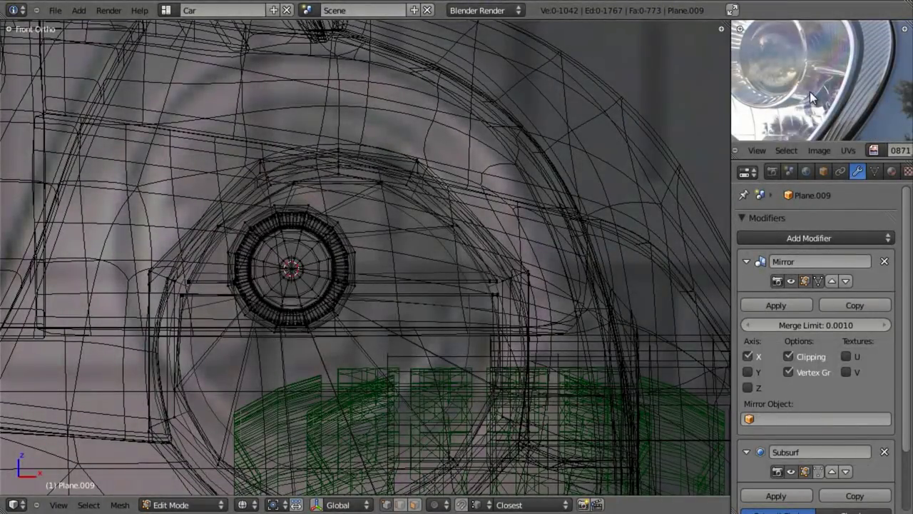
pyautogui.moveTo(809, 92); pyautogui.dragTo(864, 87, button='middle')
pyautogui.scroll(-1, 827, 91)
pyautogui.keyDown('shift'); pyautogui.moveTo(314, 254); pyautogui.dragTo(339, 252, button='middle'); pyautogui.keyUp('shift')
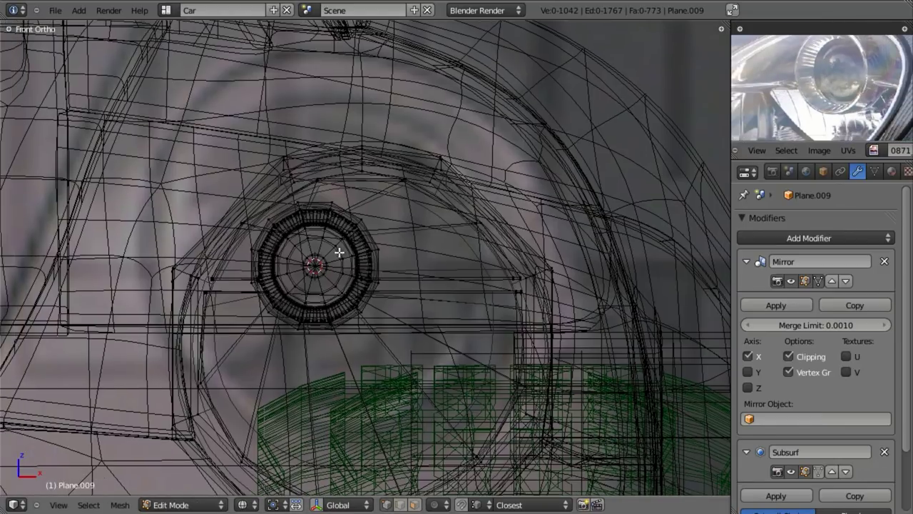
pyautogui.hotkey('shift', 'a')
pyautogui.click(334, 267)
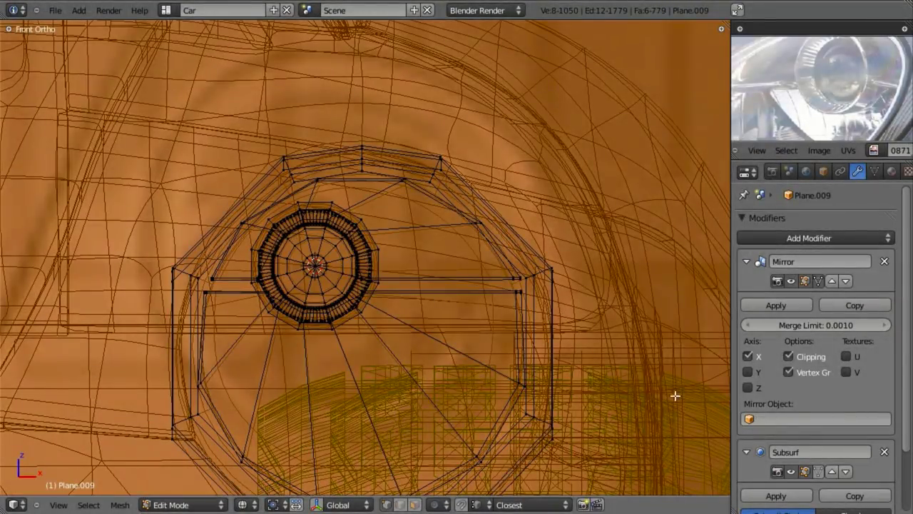
pyautogui.press('s')
pyautogui.click(404, 319)
pyautogui.press('g')
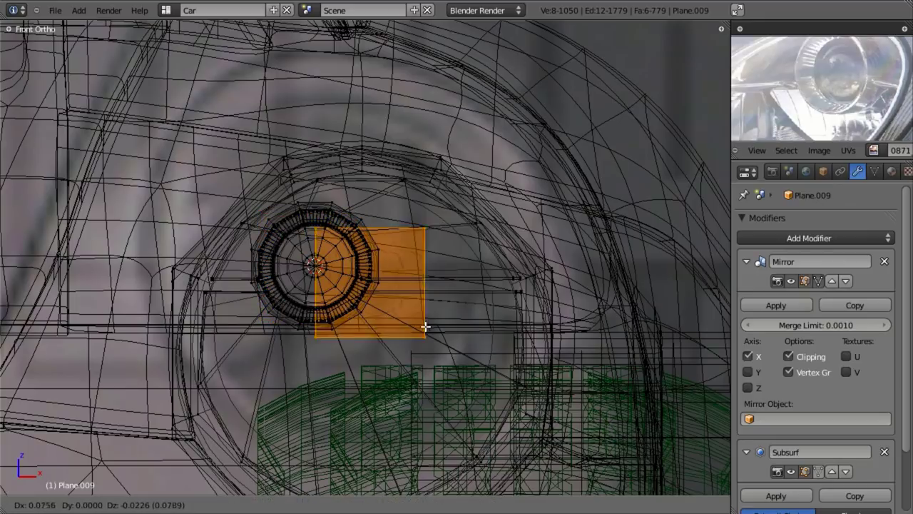
pyautogui.click(476, 327)
# Flatten the cube along Z into a thin bar matching the height of the housing gap.
pyautogui.scroll(2, 575, 389)
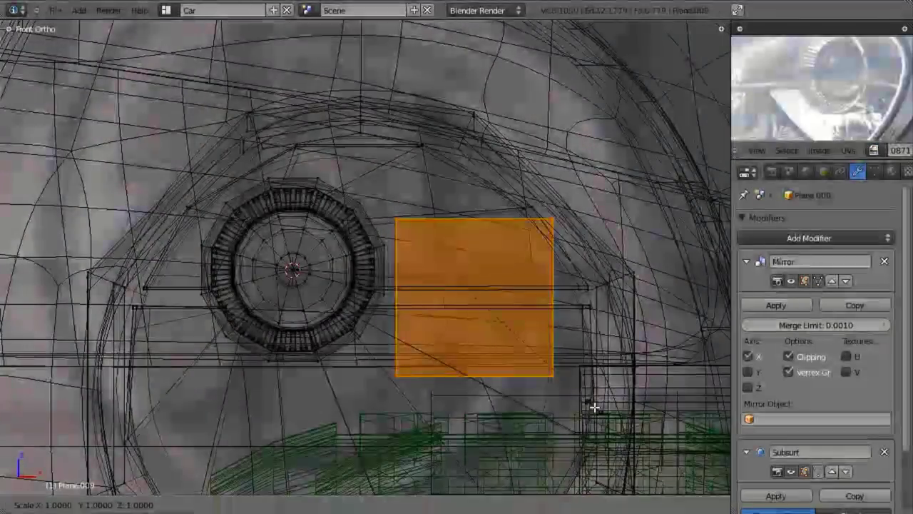
pyautogui.press('s')
pyautogui.press('z')
pyautogui.click(482, 308)
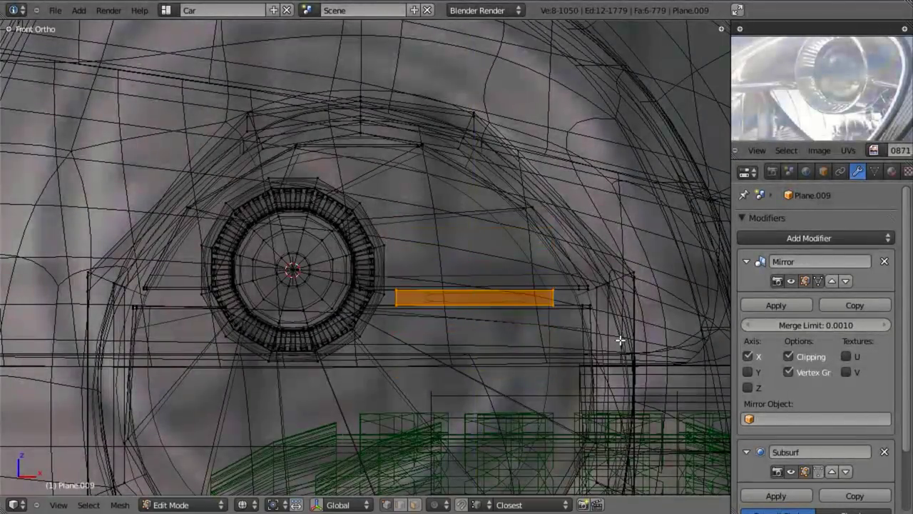
# Lengthen the bar along X and shift it so it spans the gap from the lamp's edge to just beyond the housing rim.
pyautogui.press('s')
pyautogui.press('x')
pyautogui.click(581, 353)
pyautogui.press('g')
pyautogui.press('x')
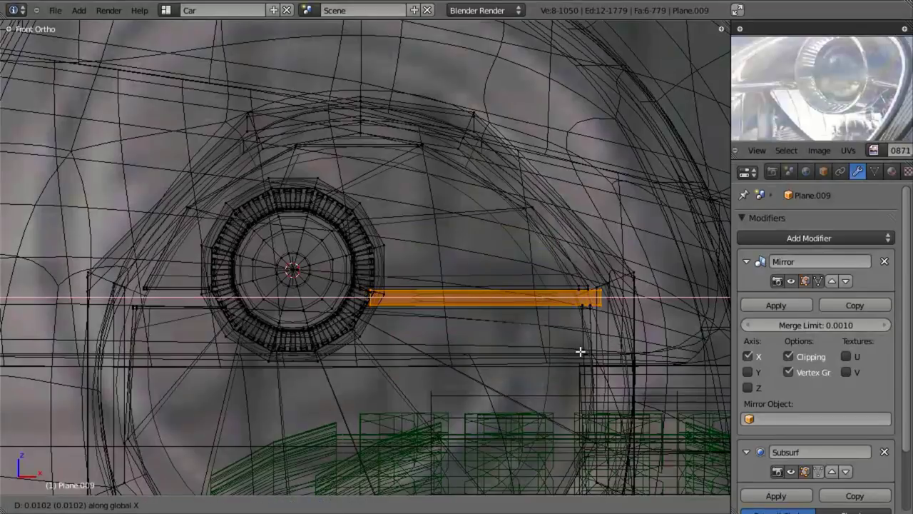
pyautogui.click(585, 351)
pyautogui.press('s')
pyautogui.press('x')
pyautogui.click(596, 363)
pyautogui.press('z')
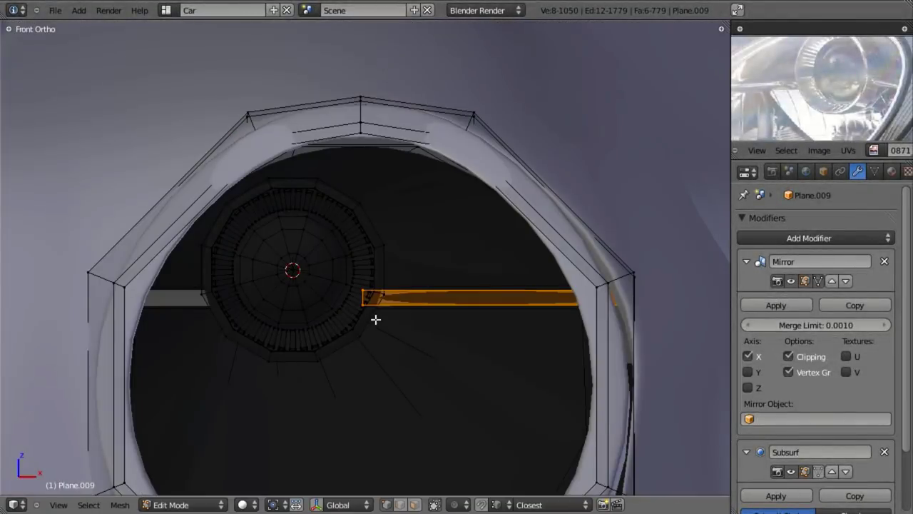
# Move the selected headlight bar along the global X axis beside the round lamp.
pyautogui.press('z')
pyautogui.press('z')
pyautogui.press('g')
pyautogui.press('x')
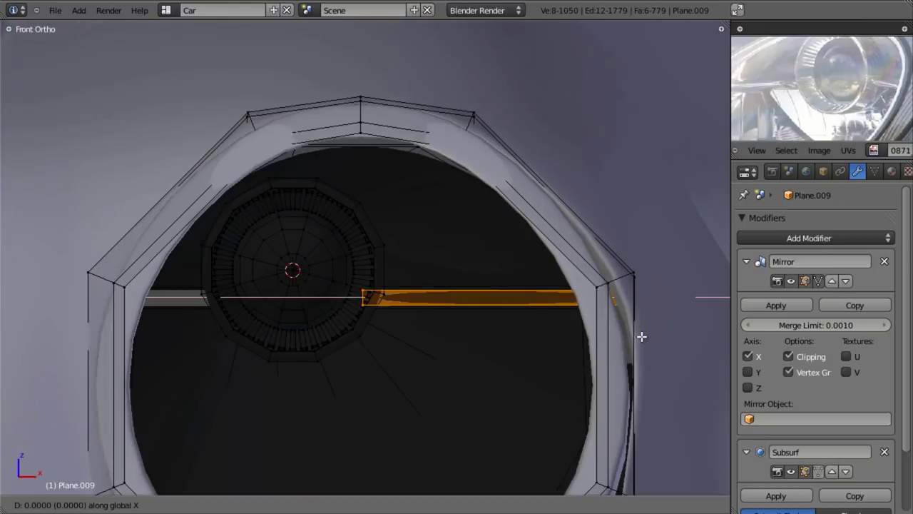
pyautogui.click(624, 334)
# Scale the bar along the Y axis to about 0.5 to reduce its depth.
pyautogui.moveTo(381, 271)
pyautogui.mouseDown(button='middle')
pyautogui.moveTo(399, 332)
pyautogui.moveTo(453, 373)
pyautogui.moveTo(620, 434)
pyautogui.mouseUp(button='middle')
pyautogui.press('z')
pyautogui.press('s')
pyautogui.press('y')
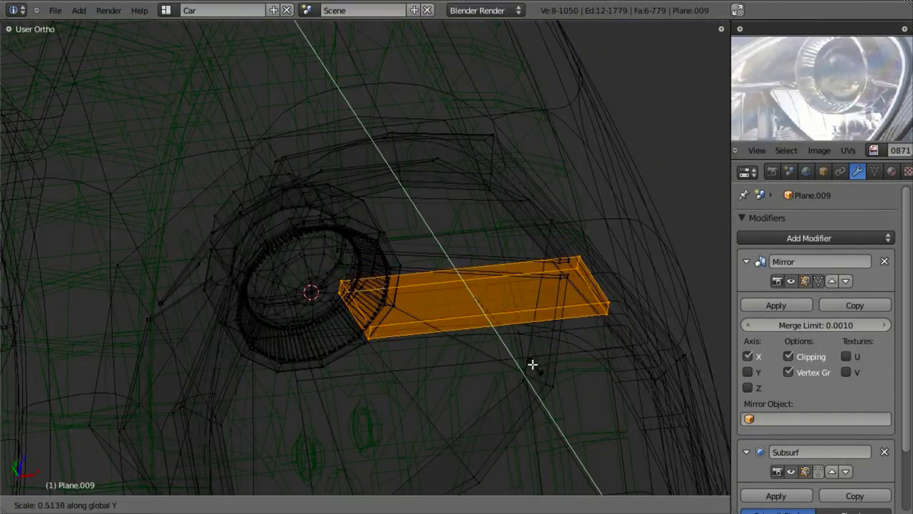
pyautogui.click(521, 352)
# Move the bar about 0.04 along the global Y axis inside the headlight opening.
pyautogui.press('z')
pyautogui.press('g')
pyautogui.press('y')
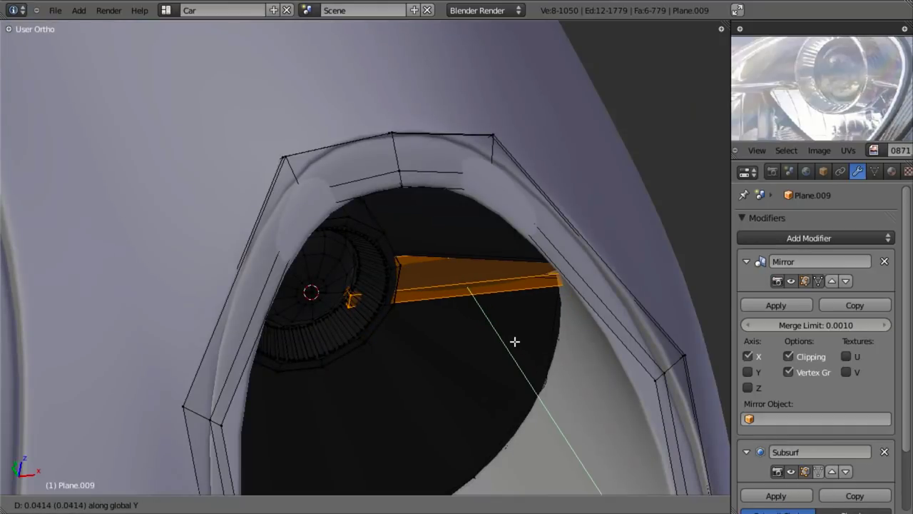
pyautogui.click(515, 342)
# Scale the bar along the X axis to fit between the lamp and the housing.
pyautogui.press('z')
pyautogui.moveTo(434, 289)
pyautogui.mouseDown(button='middle')
pyautogui.moveTo(389, 300)
pyautogui.moveTo(395, 373)
pyautogui.moveTo(363, 359)
pyautogui.moveTo(359, 275)
pyautogui.moveTo(427, 332)
pyautogui.mouseUp(button='middle')
pyautogui.press('z')
pyautogui.press('s')
pyautogui.press('x')
pyautogui.click(402, 358)
# Delete the bar's inner end face next to the lamp.
pyautogui.press('z')
pyautogui.press('z')
pyautogui.press('z')
pyautogui.press('b')
pyautogui.moveTo(492, 161); pyautogui.dragTo(628, 357, button='middle')
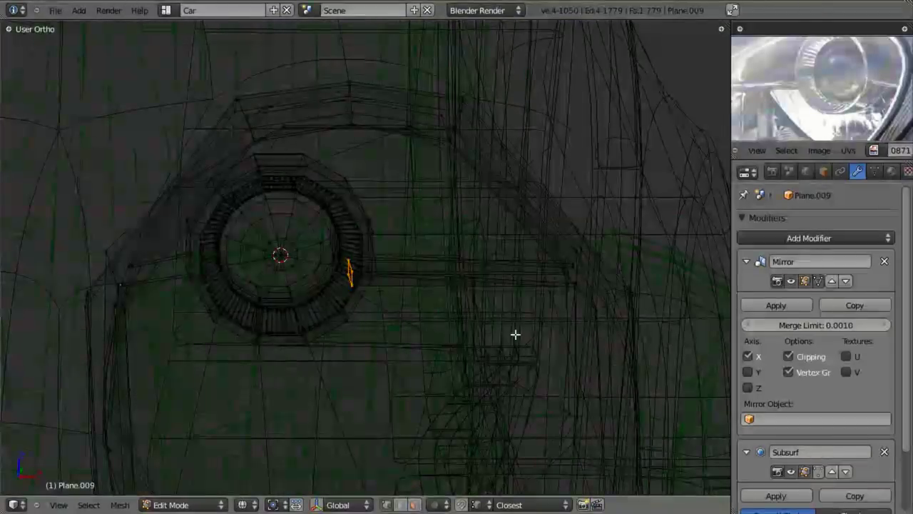
pyautogui.press('x')
pyautogui.click(470, 334)
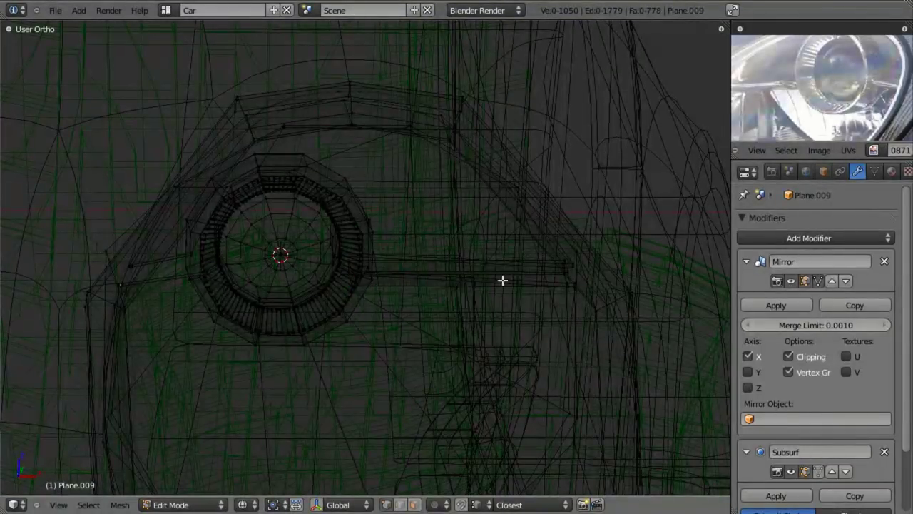
# Select the bar's linked geometry, deselect its inner end and delete the outer end face.
pyautogui.press('l')
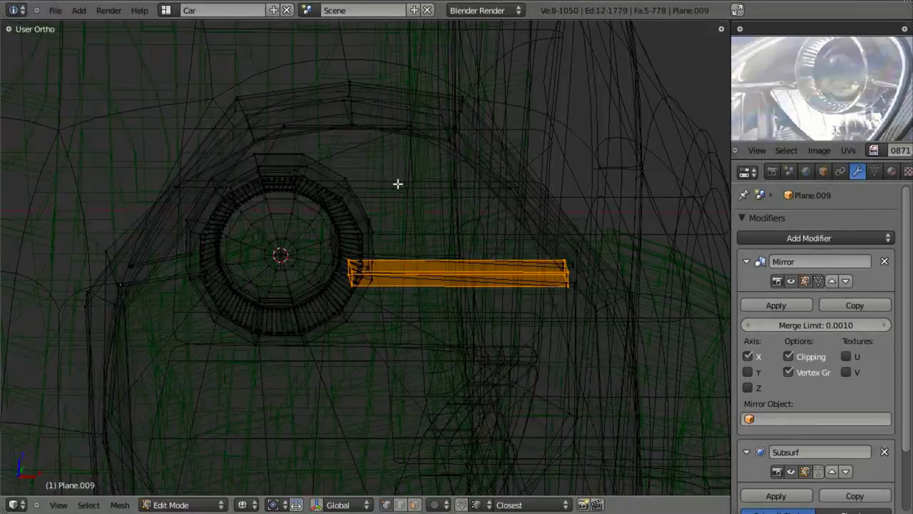
pyautogui.press('b')
pyautogui.moveTo(439, 143); pyautogui.dragTo(170, 444, button='middle')
pyautogui.press('x')
pyautogui.click(575, 352)
# Examine the bar's fit inside the headlight opening from the front and from oblique angles.
pyautogui.press('z')
pyautogui.scroll(2, 418, 293)
pyautogui.moveTo(418, 293)
pyautogui.mouseDown(button='middle')
pyautogui.moveTo(357, 240)
pyautogui.moveTo(379, 302)
pyautogui.moveTo(407, 304)
pyautogui.mouseUp(button='middle')
pyautogui.press('z')
pyautogui.press('l')
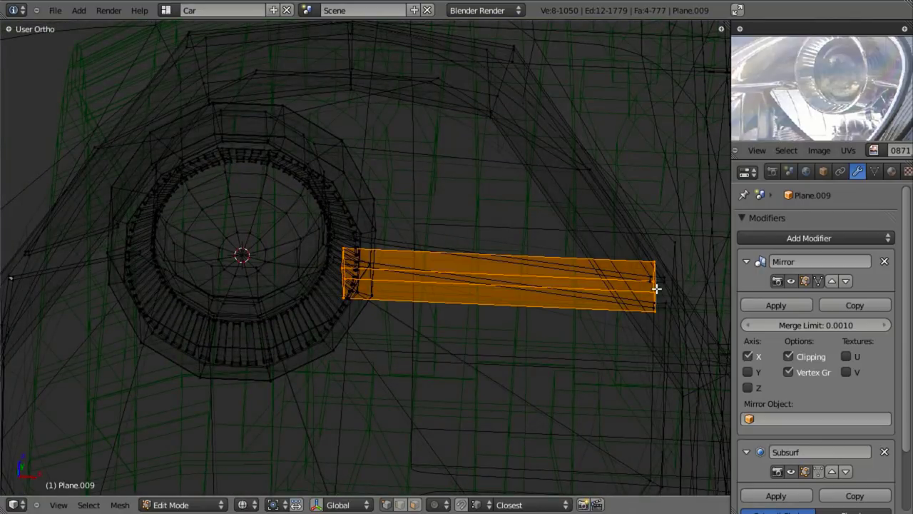
pyautogui.scroll(-3, 564, 303)
pyautogui.press('z')
pyautogui.moveTo(441, 396); pyautogui.dragTo(431, 371, button='middle')
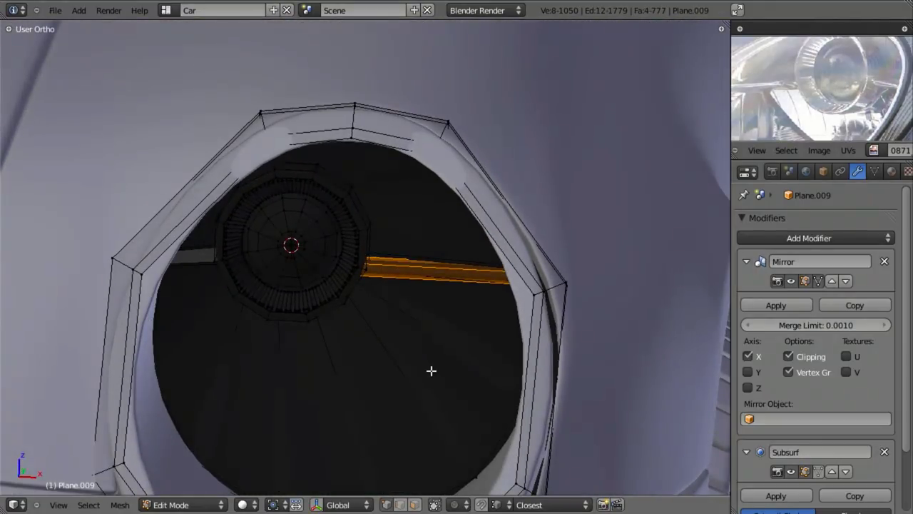
pyautogui.press('KP_1')
pyautogui.press('z')
pyautogui.scroll(2, 440, 351)
pyautogui.press('z')
pyautogui.moveTo(353, 274)
pyautogui.mouseDown(button='middle')
pyautogui.moveTo(347, 241)
pyautogui.moveTo(433, 306)
pyautogui.mouseUp(button='middle')
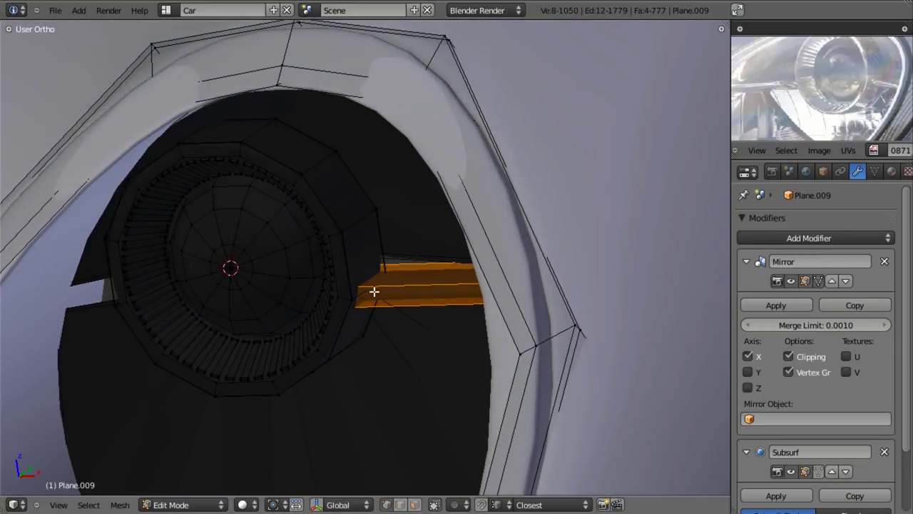
# Select the bar's back face and move it along the global Y axis.
pyautogui.moveTo(374, 291)
pyautogui.mouseDown(button='middle')
pyautogui.moveTo(379, 322)
pyautogui.moveTo(363, 283)
pyautogui.moveTo(284, 263)
pyautogui.moveTo(600, 284)
pyautogui.moveTo(695, 392)
pyautogui.mouseUp(button='middle')
pyautogui.press('z')
pyautogui.press('b')
pyautogui.press('g')
pyautogui.press('y')
pyautogui.click(583, 269)
# Delete the bar's back face.
pyautogui.press('z')
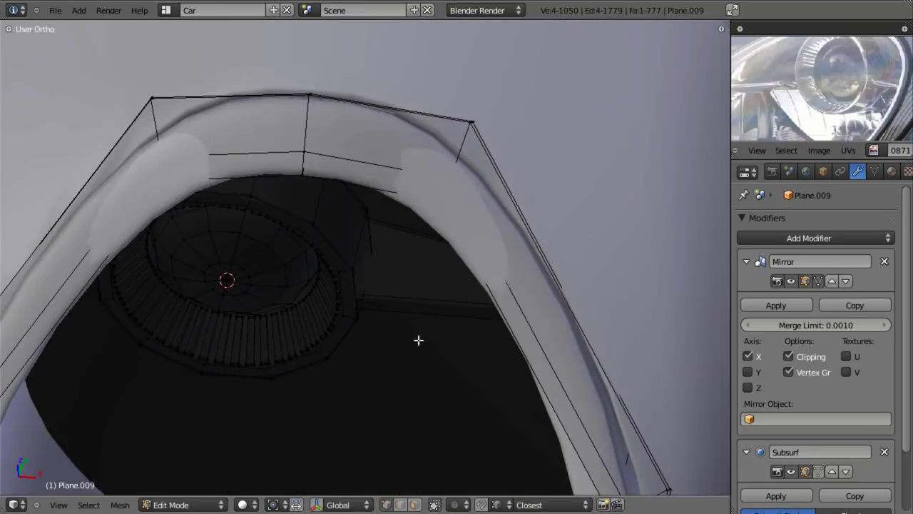
pyautogui.press('z')
pyautogui.scroll(-3, 452, 287)
pyautogui.press('x')
pyautogui.click(452, 295)
# Move the bar's outer front edge about -0.14 along the global Y axis toward the headlight rim.
pyautogui.moveTo(593, 304); pyautogui.dragTo(541, 267, button='middle')
pyautogui.press('z')
pyautogui.moveTo(365, 288); pyautogui.dragTo(457, 314, button='middle')
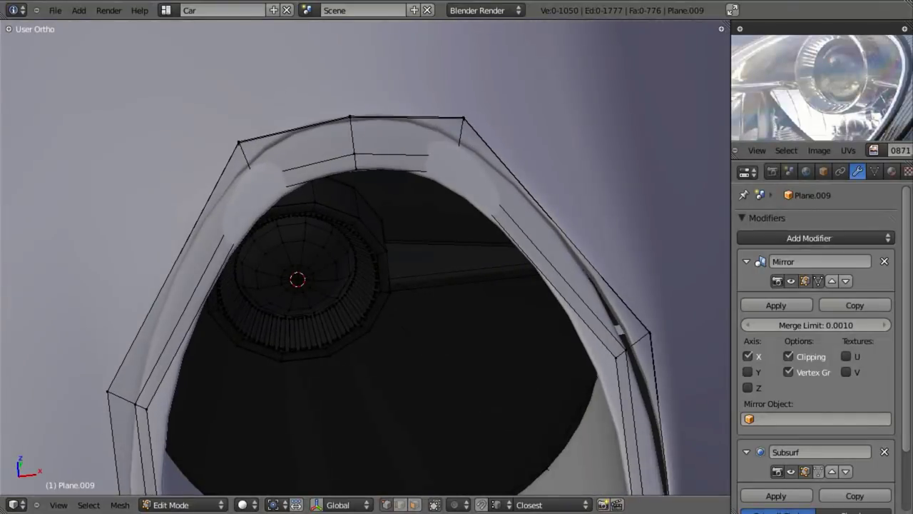
pyautogui.press('z')
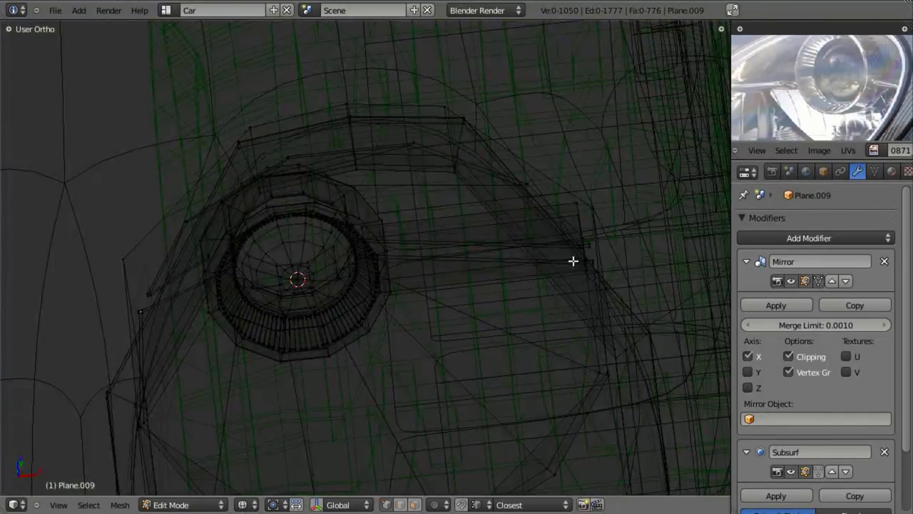
pyautogui.moveTo(573, 261); pyautogui.dragTo(617, 246, button='middle')
pyautogui.rightClick(617, 246)
pyautogui.press('z')
pyautogui.moveTo(612, 302)
pyautogui.mouseDown(button='middle')
pyautogui.moveTo(412, 277)
pyautogui.moveTo(478, 273)
pyautogui.mouseUp(button='middle')
pyautogui.press('g')
pyautogui.press('y')
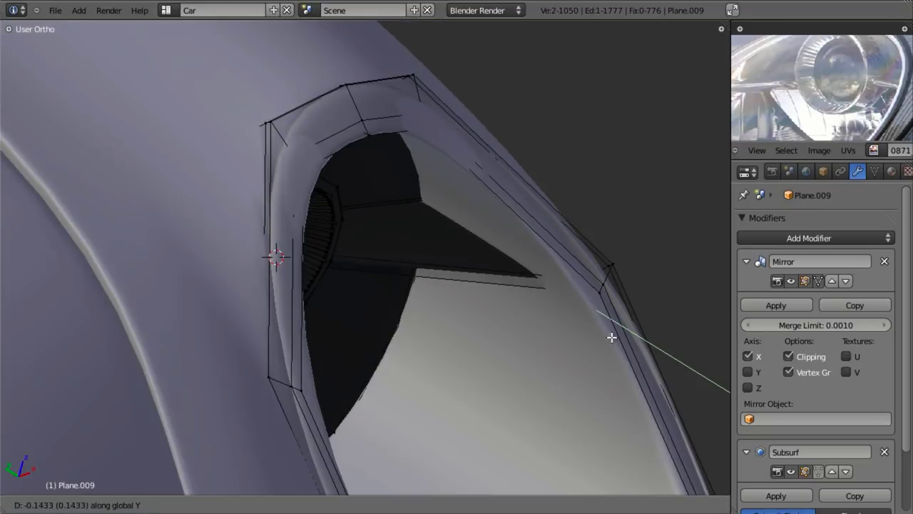
pyautogui.click(626, 340)
# Duplicate the whole linked bar in place, with the pivot point set to the 3D cursor at the lamp's centre.
pyautogui.scroll(-4, 445, 304)
pyautogui.moveTo(445, 304); pyautogui.dragTo(532, 331, button='middle')
pyautogui.scroll(3, 278, 265)
pyautogui.press('z')
pyautogui.press('a')
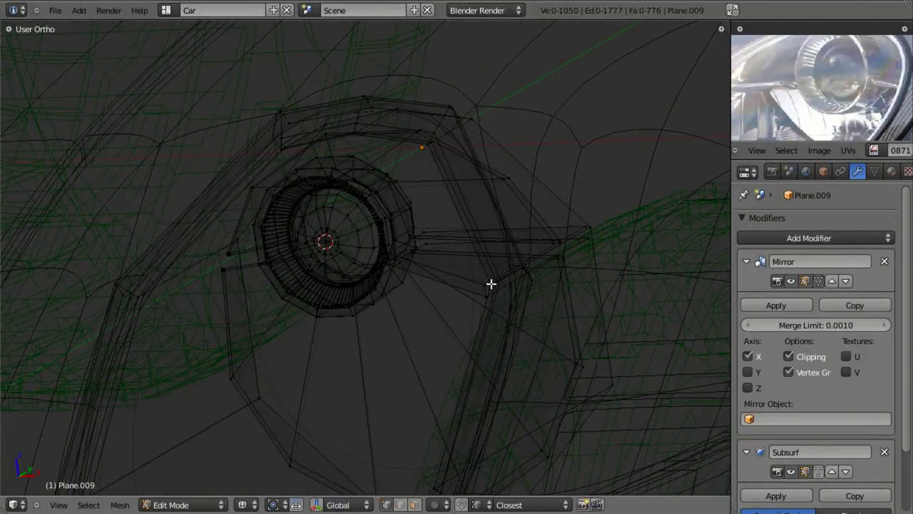
pyautogui.press('z')
pyautogui.rightClick(486, 285)
pyautogui.press('z')
pyautogui.hotkey('ctrl', 'l')
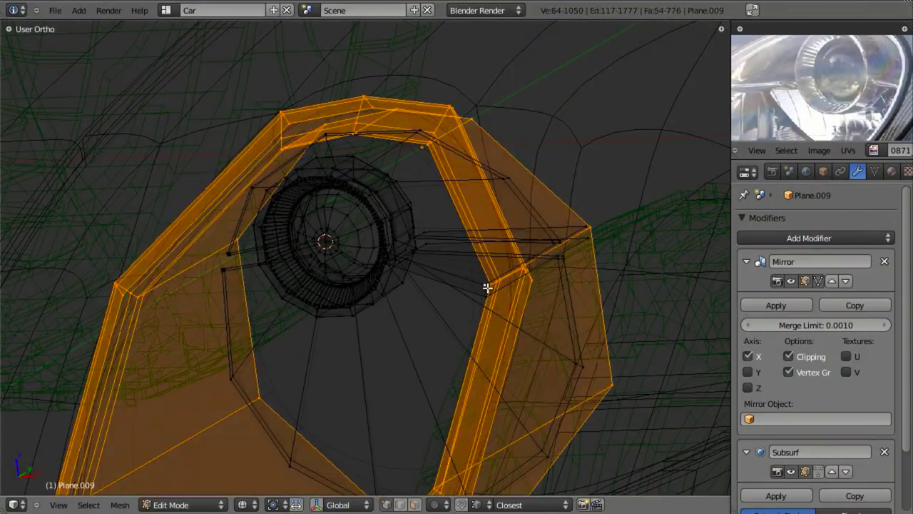
pyautogui.press('a')
pyautogui.press('l')
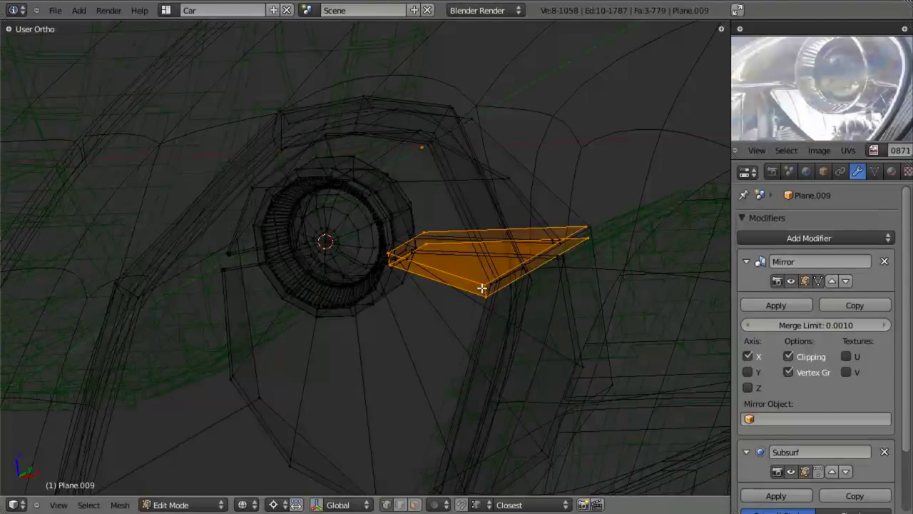
# Mirror the duplicated bar to the lamp's other side by scaling it -1 along the X axis.
pyautogui.press('s')
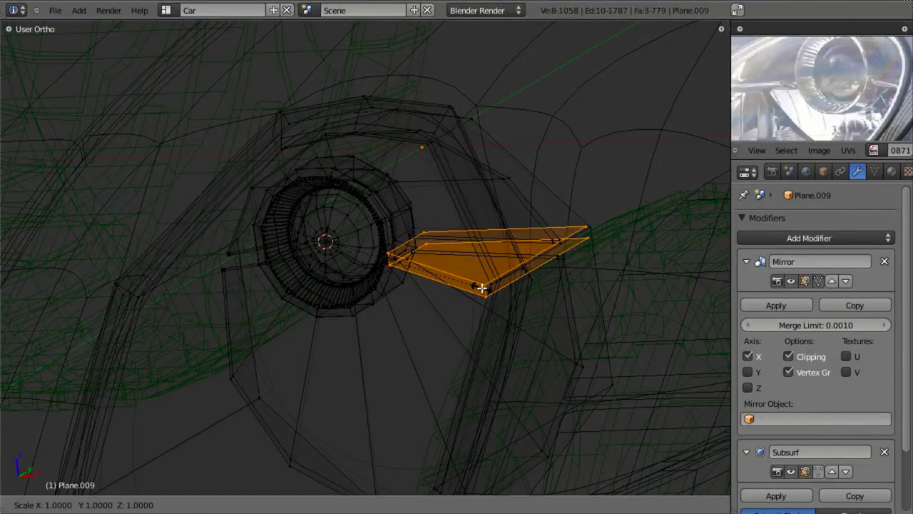
pyautogui.write('x-1')
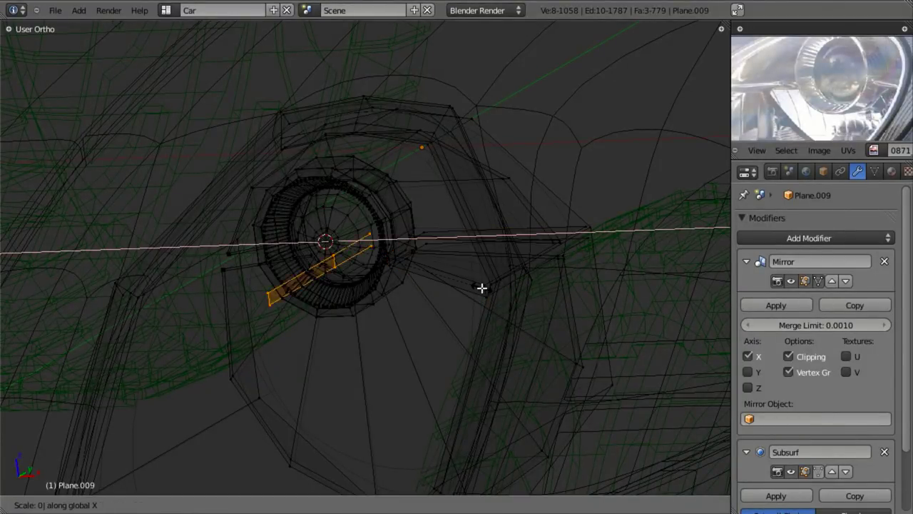
pyautogui.press('Return')
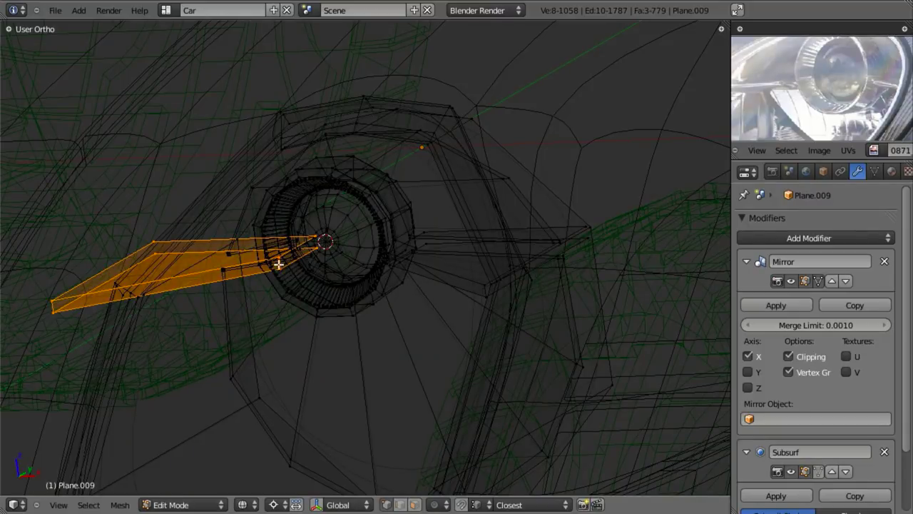
# From the front view, move the outer end edges of the mirrored bar along the X axis toward the housing.
pyautogui.press('KP_1')
pyautogui.keyDown('shift'); pyautogui.moveTo(214, 275); pyautogui.dragTo(562, 321, button='middle'); pyautogui.keyUp('shift')
pyautogui.press('g')
pyautogui.press('x')
pyautogui.click(450, 335)
# Examine the mirrored bar in solid, wireframe and Object Mode display from several angles.
pyautogui.press('z')
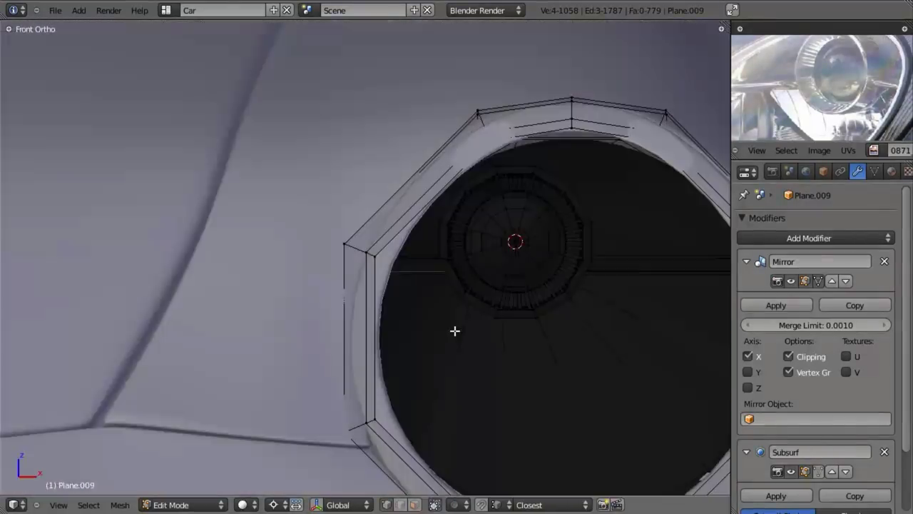
pyautogui.scroll(3, 454, 331)
pyautogui.moveTo(454, 264)
pyautogui.mouseDown(button='middle')
pyautogui.moveTo(406, 275)
pyautogui.moveTo(350, 350)
pyautogui.moveTo(375, 377)
pyautogui.moveTo(398, 361)
pyautogui.moveTo(408, 321)
pyautogui.moveTo(465, 262)
pyautogui.moveTo(364, 281)
pyautogui.mouseUp(button='middle')
pyautogui.press('z')
pyautogui.press('z')
pyautogui.scroll(-3, 371, 321)
pyautogui.press('z')
pyautogui.press('z')
pyautogui.press('Tab')
pyautogui.scroll(3, 443, 289)
pyautogui.moveTo(444, 284)
pyautogui.keyDown('shift'); pyautogui.mouseDown(button='middle')
pyautogui.moveTo(422, 279)
pyautogui.moveTo(401, 297)
pyautogui.moveTo(483, 271)
pyautogui.mouseUp(button='middle'); pyautogui.keyUp('shift')
pyautogui.scroll(2, 417, 281)
pyautogui.press('Tab')
# Adjust the mirrored bar's selected outer end along the X axis from an oblique view.
pyautogui.press('z')
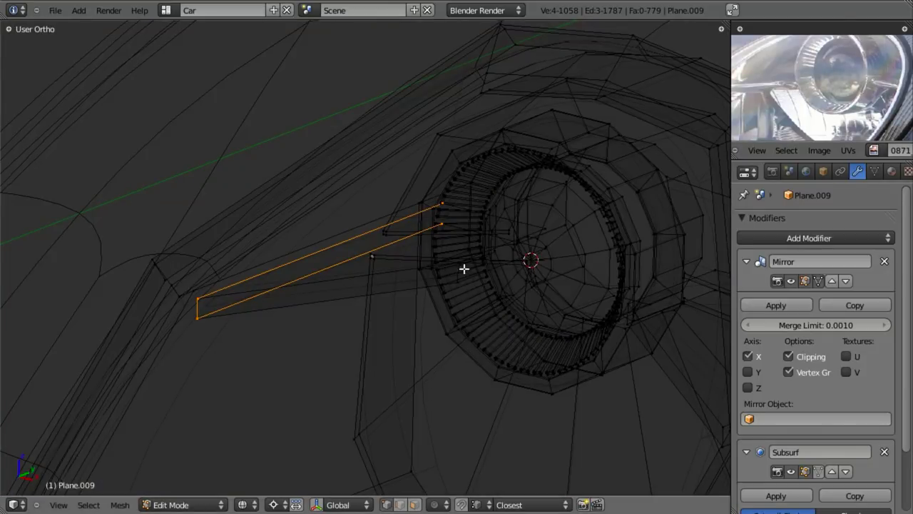
pyautogui.press('z')
pyautogui.moveTo(454, 285); pyautogui.dragTo(504, 286, button='middle')
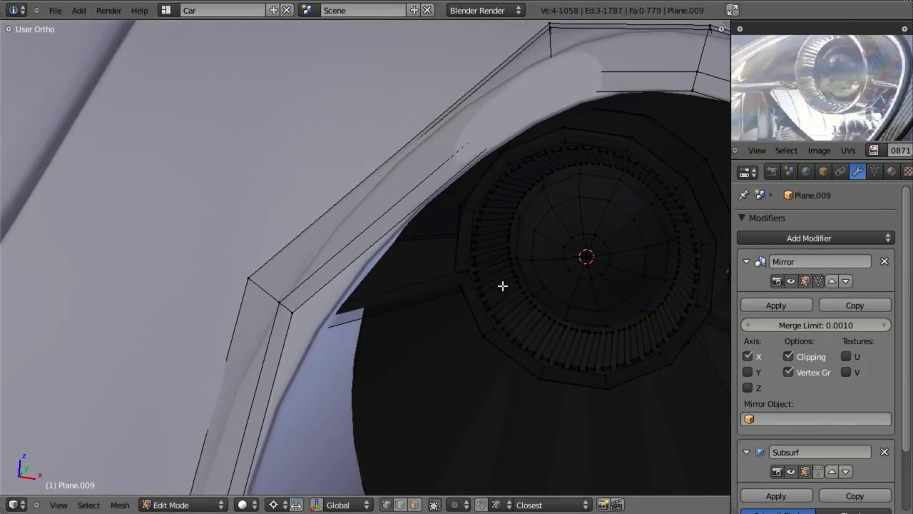
pyautogui.press('g')
pyautogui.press('x')
pyautogui.click(489, 277)
# Add a loop cut across the mirrored bar and slide it along the bar near the lamp.
pyautogui.press('z')
pyautogui.press('z')
pyautogui.press('g')
pyautogui.press('g')
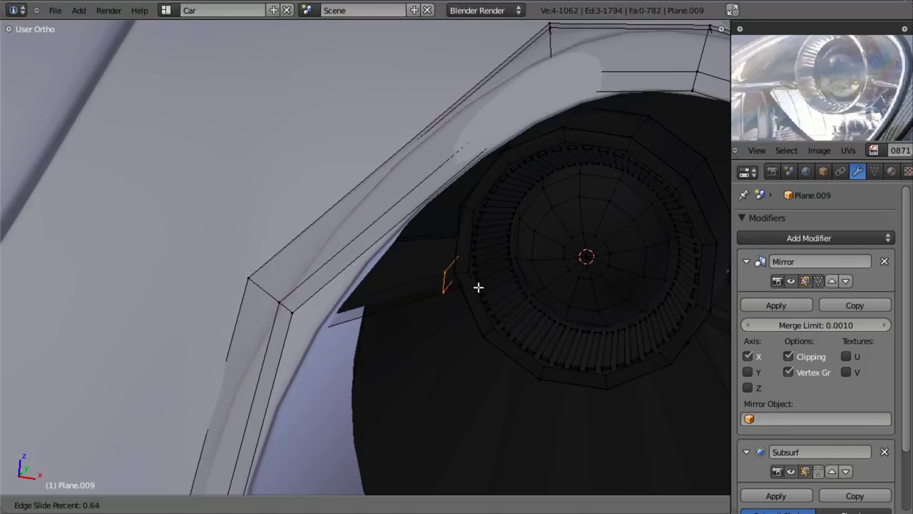
pyautogui.click(422, 296)
# Add a second loop cut across the mirrored bar and slide it toward the lamp.
pyautogui.press('z')
pyautogui.press('g')
pyautogui.press('g')
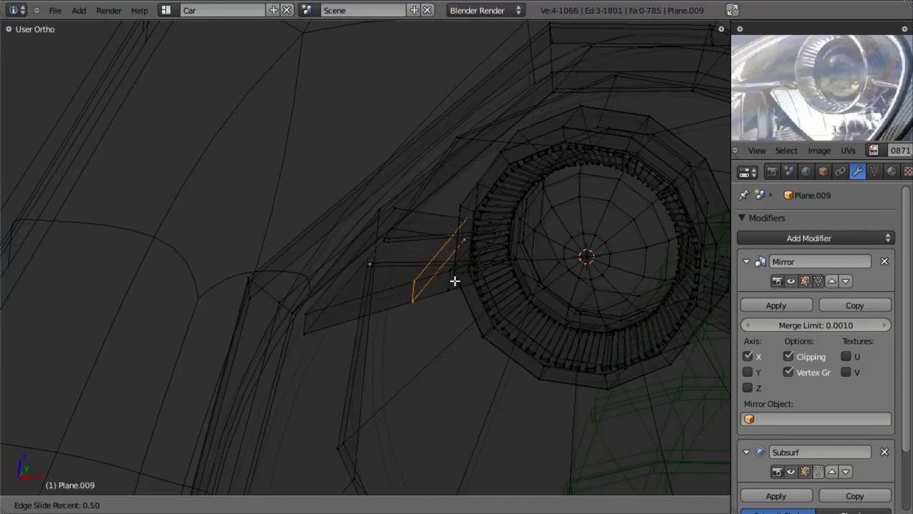
pyautogui.click(475, 280)
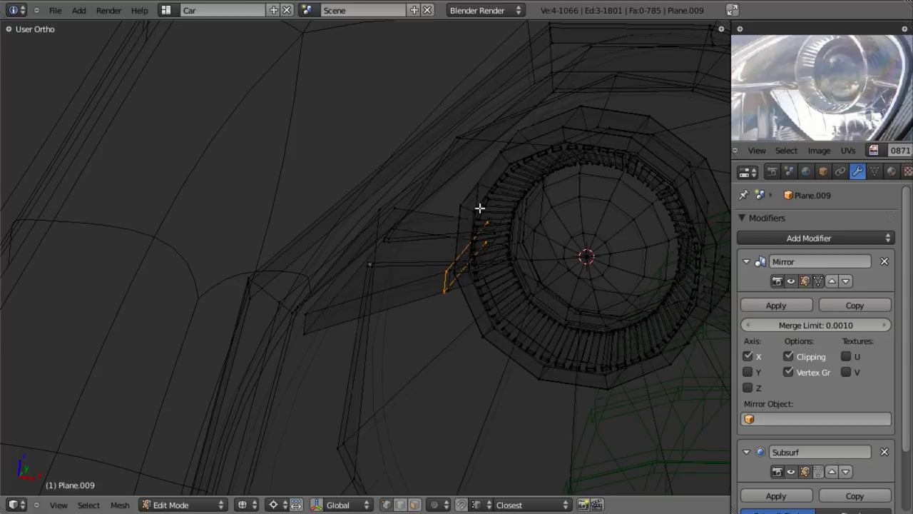
# Move the front vertical edge of the second loop along the Y axis to bend the mirrored bar's front outline.
pyautogui.press('z')
pyautogui.moveTo(477, 306); pyautogui.dragTo(461, 285, button='middle')
pyautogui.press('g')
pyautogui.press('y')
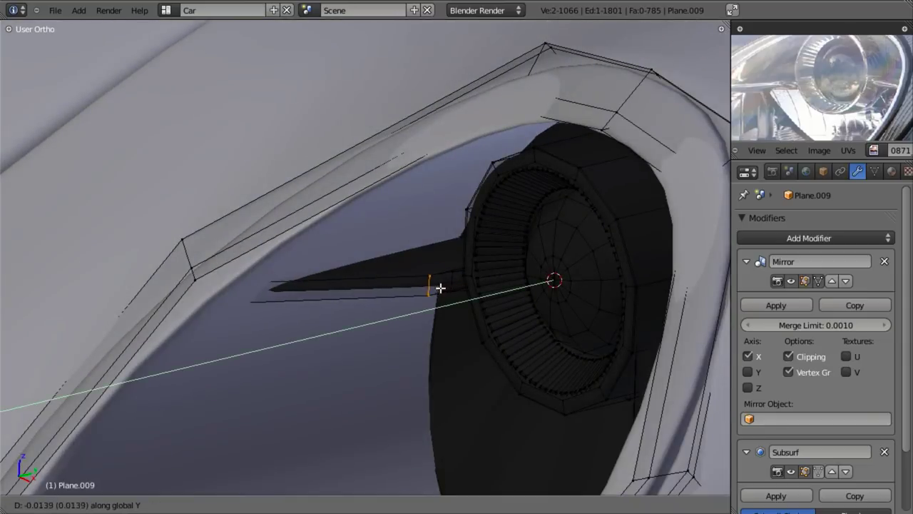
pyautogui.click(380, 304)
pyautogui.moveTo(382, 307); pyautogui.dragTo(429, 395, button='middle')
pyautogui.press('g')
pyautogui.press('y')
pyautogui.click(451, 293)
# Add a third loop cut across the mirrored bar and slide it tight against the bend, at about 0.96.
pyautogui.press('z')
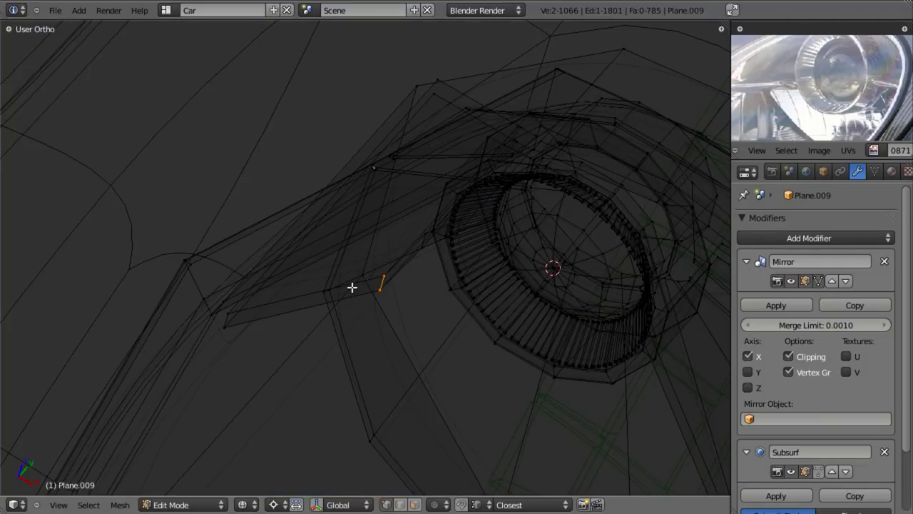
pyautogui.press('g')
pyautogui.press('g')
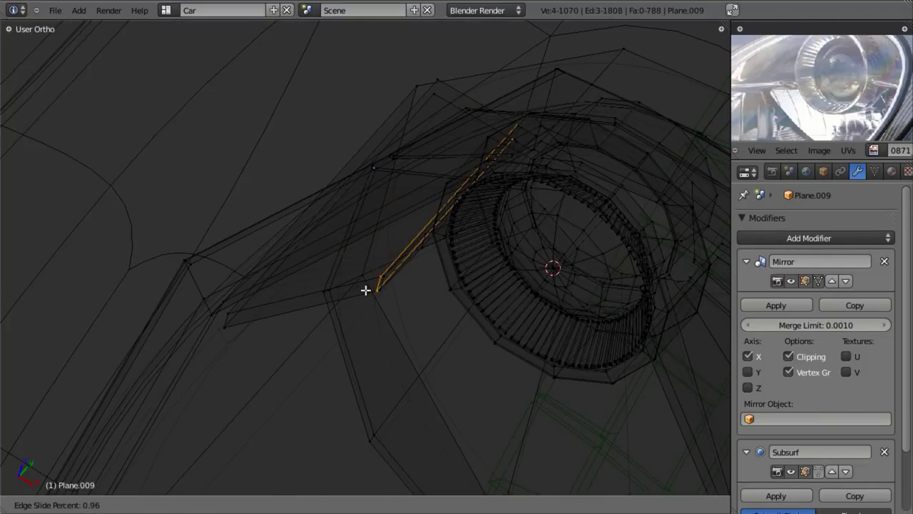
pyautogui.click(365, 290)
pyautogui.press('z')
pyautogui.moveTo(414, 293); pyautogui.dragTo(376, 253, button='middle')
pyautogui.click(393, 242)
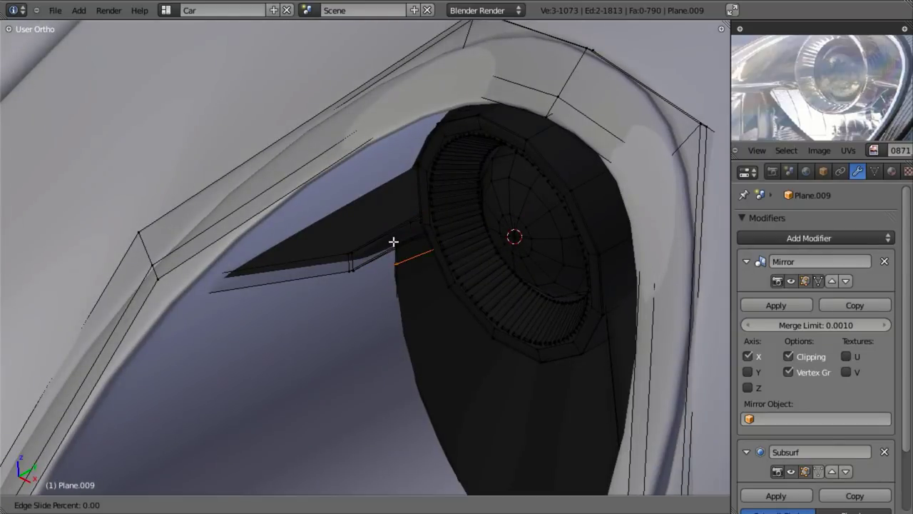
pyautogui.rightClick(393, 242)
pyautogui.click(376, 232)
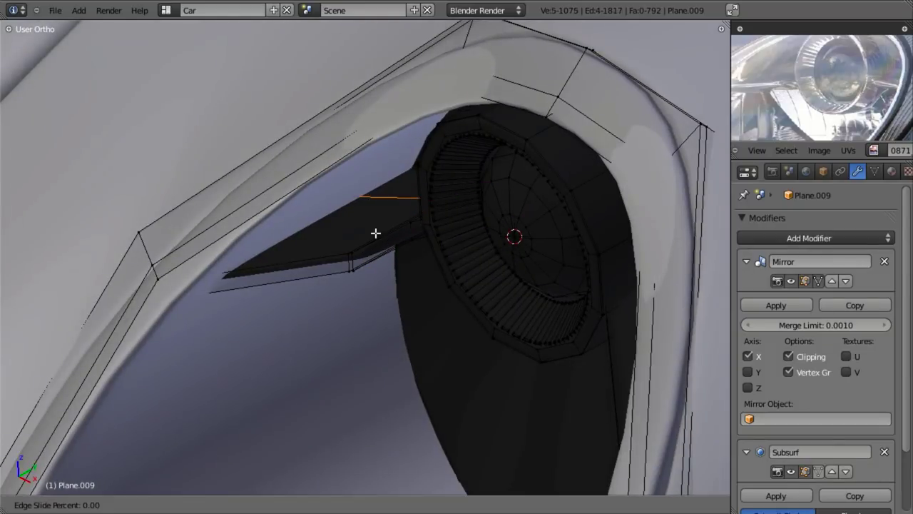
pyautogui.rightClick(407, 230)
pyautogui.press('z')
pyautogui.hotkey('ctrl', 'r')
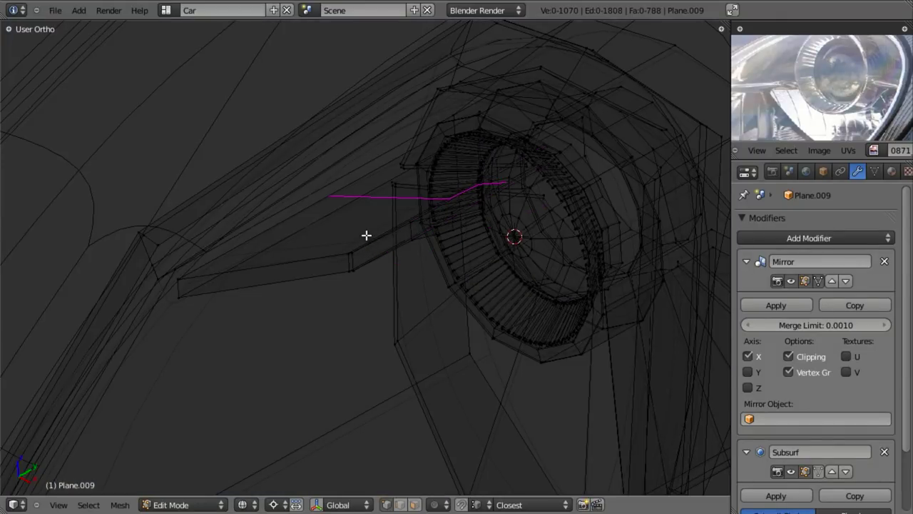
pyautogui.click(366, 235)
pyautogui.rightClick(286, 287)
# Examine the bent corner of the mirrored bar up close and preview where another loop cut would run.
pyautogui.press('z')
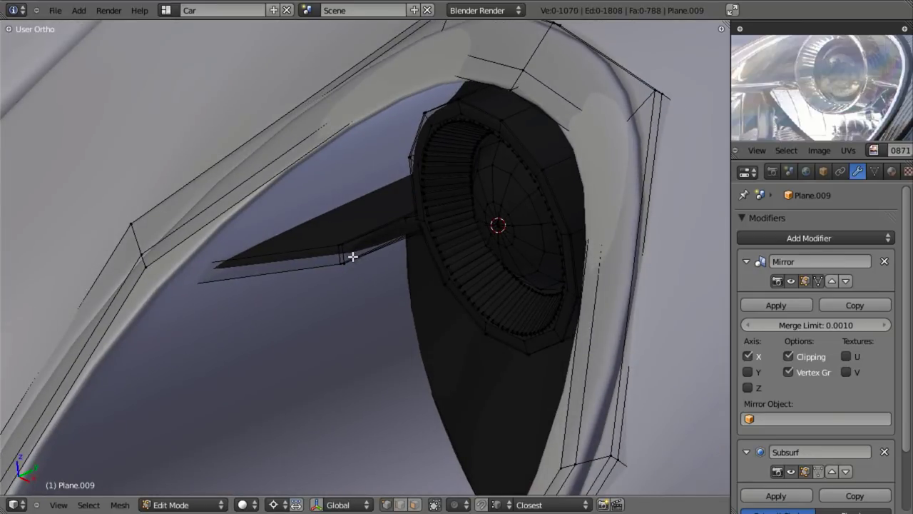
pyautogui.rightClick(354, 254)
pyautogui.press('z')
pyautogui.moveTo(369, 235)
pyautogui.mouseDown(button='middle')
pyautogui.moveTo(422, 297)
pyautogui.moveTo(376, 288)
pyautogui.moveTo(371, 306)
pyautogui.mouseUp(button='middle')
pyautogui.scroll(4, 410, 288)
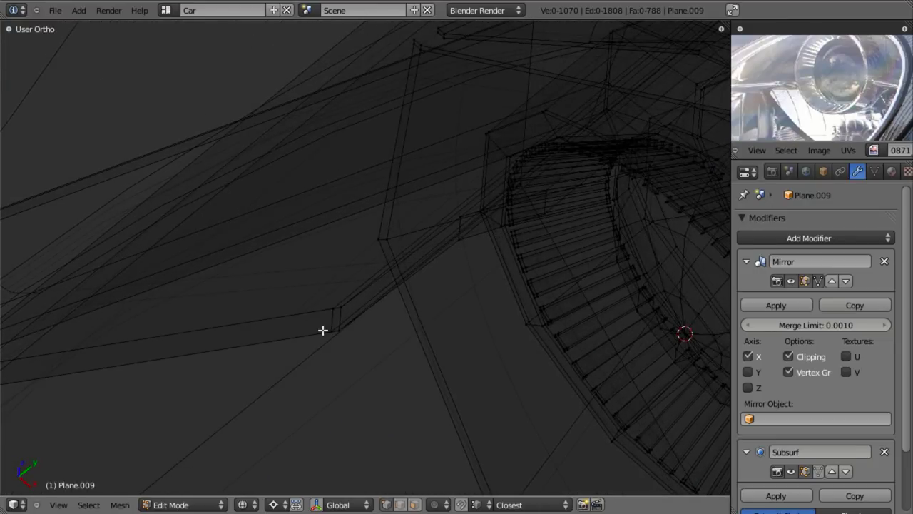
pyautogui.moveTo(323, 329); pyautogui.dragTo(369, 278, button='middle')
pyautogui.hotkey('ctrl', 'r')
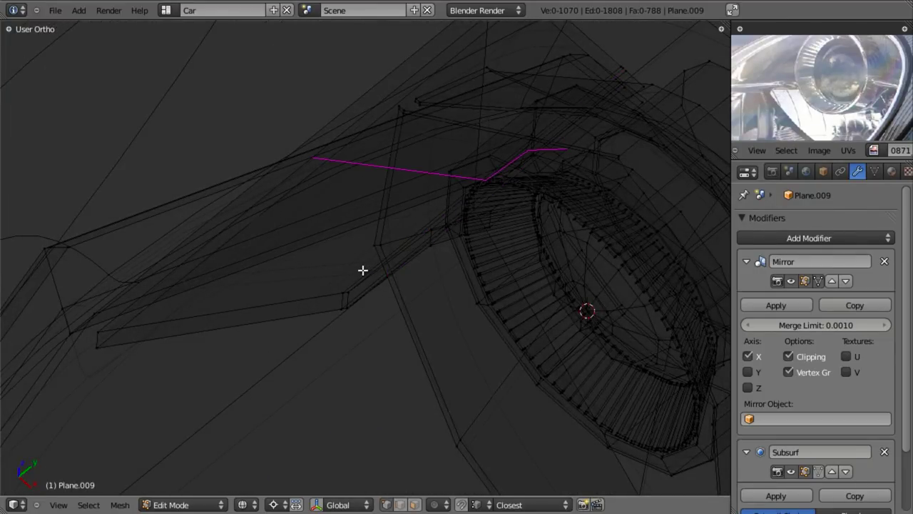
pyautogui.moveTo(532, 284); pyautogui.dragTo(406, 302, button='middle')
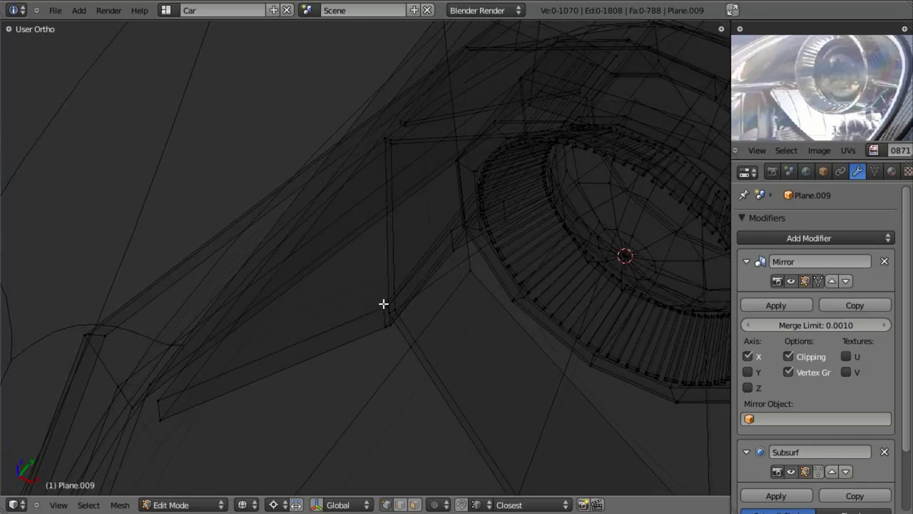
# Isolate the mirrored bar by selecting its linked geometry and hiding the rest of the mesh.
pyautogui.press('l')
pyautogui.hotkey('shift', 'h')
pyautogui.press('z')
pyautogui.scroll(-3, 383, 304)
pyautogui.moveTo(334, 359); pyautogui.dragTo(262, 312, button='middle')
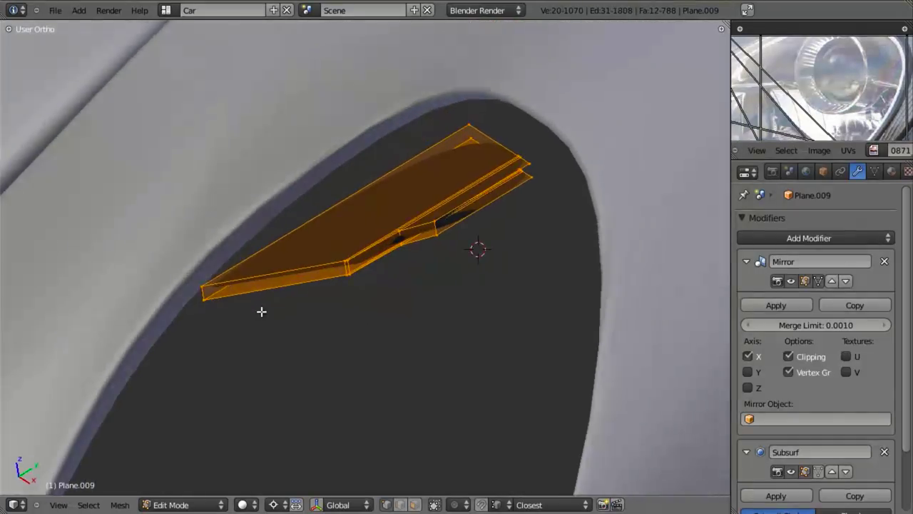
pyautogui.scroll(3, 400, 274)
pyautogui.press('z')
pyautogui.moveTo(469, 244); pyautogui.dragTo(465, 263, button='middle')
# Add a lengthwise loop cut on the mirrored bar's underside and slide it close to the lower front edge.
pyautogui.press('a')
pyautogui.hotkey('ctrl', 'r')
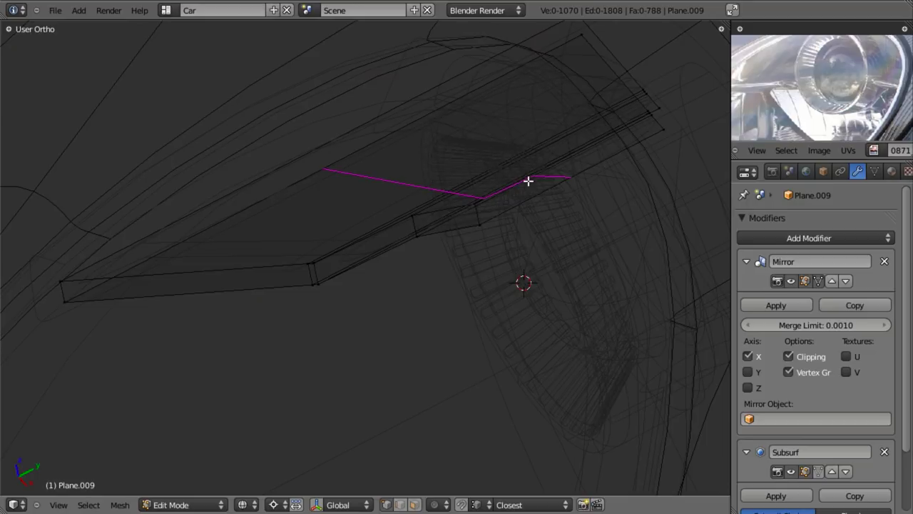
pyautogui.press('z')
pyautogui.press('z')
pyautogui.click(528, 187)
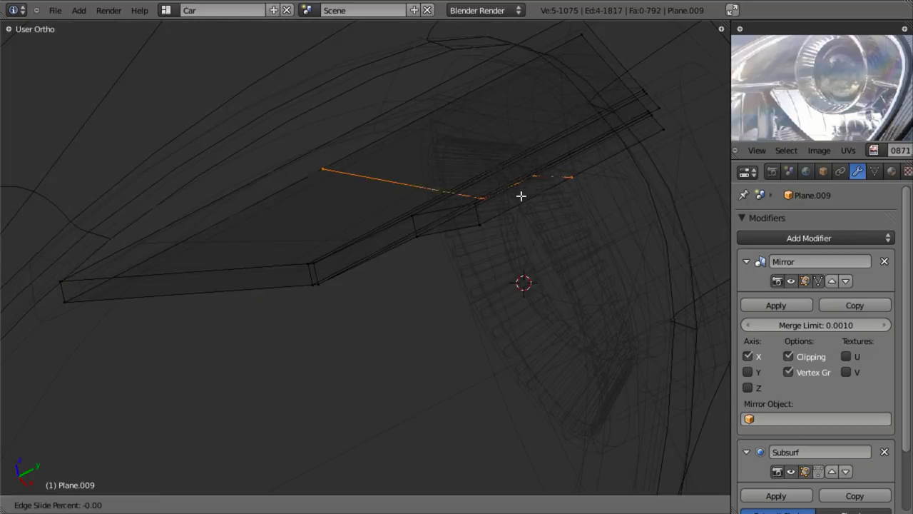
pyautogui.click(414, 256)
# Add a lengthwise loop cut on the mirrored bar's top face and slide it tight against the upper front edge.
pyautogui.hotkey('ctrl', 'r')
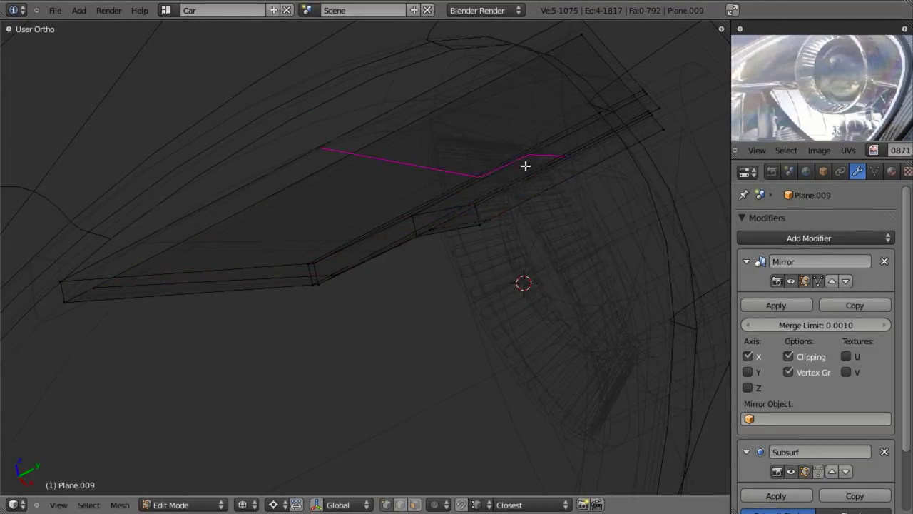
pyautogui.click(525, 164)
pyautogui.click(476, 191)
pyautogui.hotkey('ctrl', 'r')
pyautogui.click(453, 184)
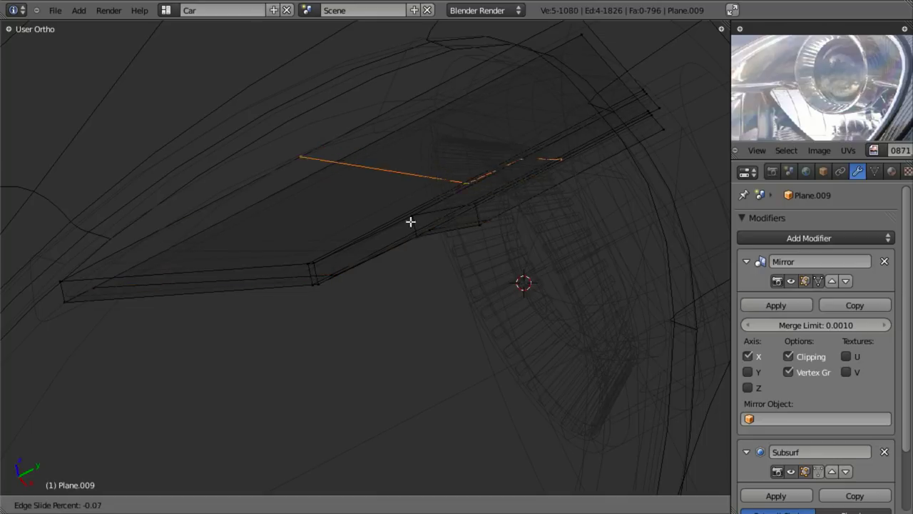
pyautogui.click(324, 265)
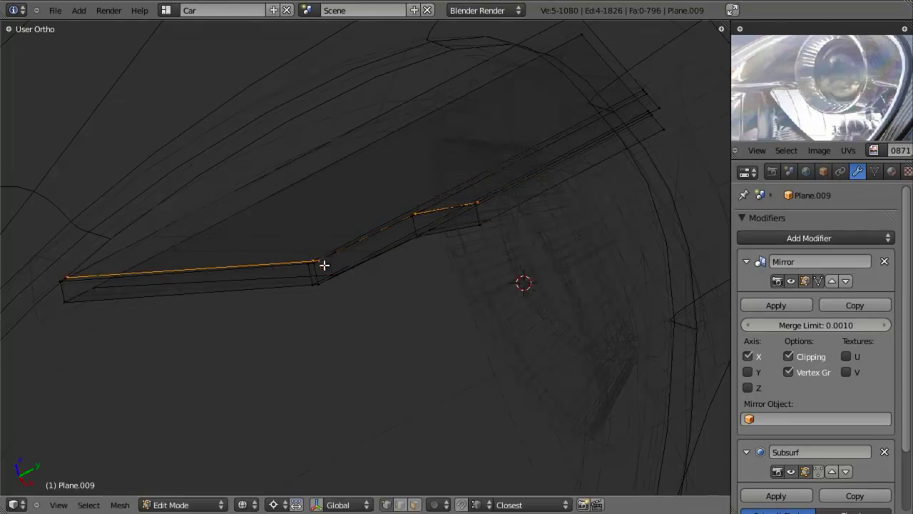
# Reveal the hidden headlight geometry around the mirrored bar.
pyautogui.press('z')
pyautogui.moveTo(324, 265)
pyautogui.mouseDown(button='middle')
pyautogui.moveTo(430, 306)
pyautogui.moveTo(387, 310)
pyautogui.moveTo(440, 278)
pyautogui.moveTo(415, 241)
pyautogui.moveTo(370, 245)
pyautogui.moveTo(419, 302)
pyautogui.moveTo(415, 280)
pyautogui.mouseUp(button='middle')
pyautogui.press('Tab')
pyautogui.scroll(-3, 430, 305)
pyautogui.press('Tab')
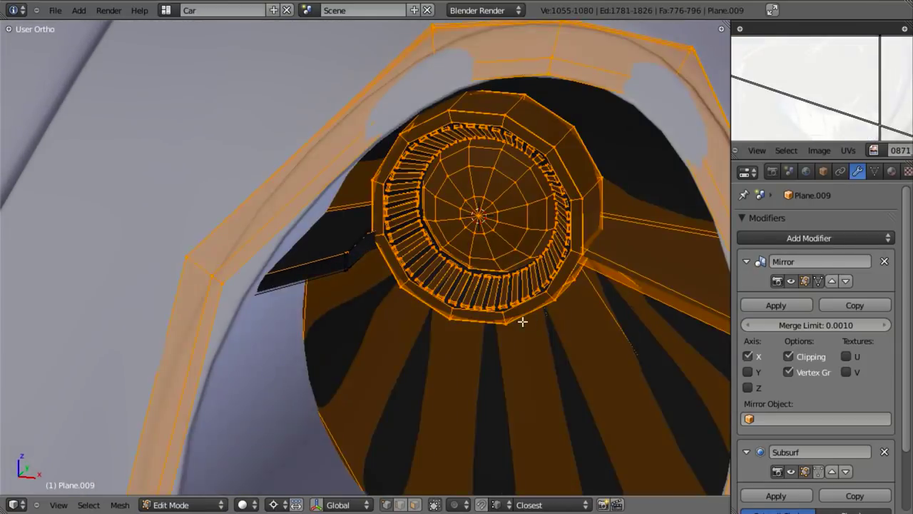
# Add a lengthwise loop cut on the top face of the long bar across the lamp and slide it toward the front edge.
pyautogui.scroll(2, 387, 332)
pyautogui.press('z')
pyautogui.scroll(2, 333, 285)
pyautogui.press('a')
pyautogui.press('z')
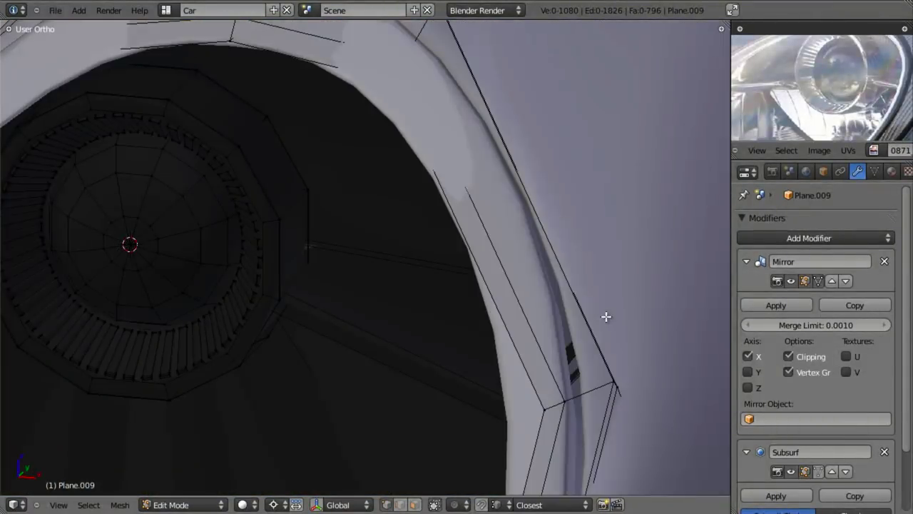
pyautogui.press('z')
pyautogui.hotkey('ctrl', 'r')
pyautogui.click(606, 316)
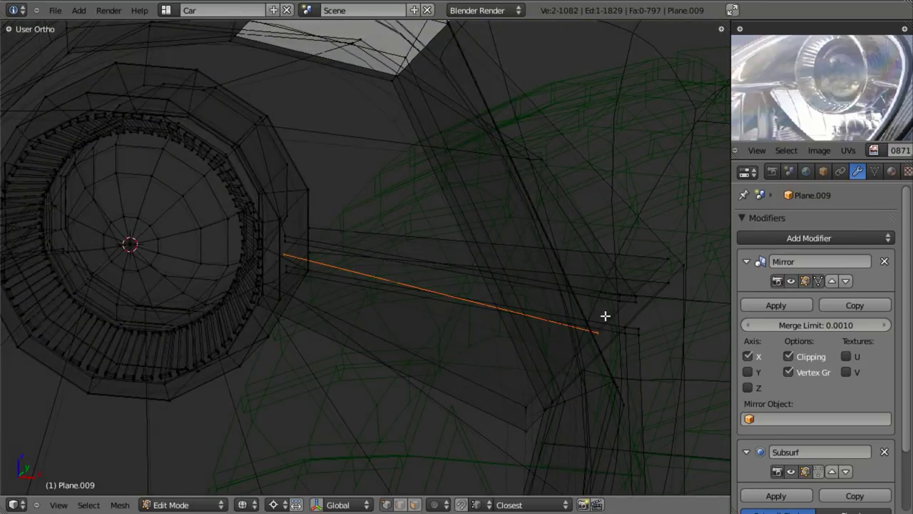
pyautogui.click(576, 337)
# Add a lengthwise loop cut on the long bar's underside and slide it toward the lower front edge.
pyautogui.hotkey('ctrl', 'r')
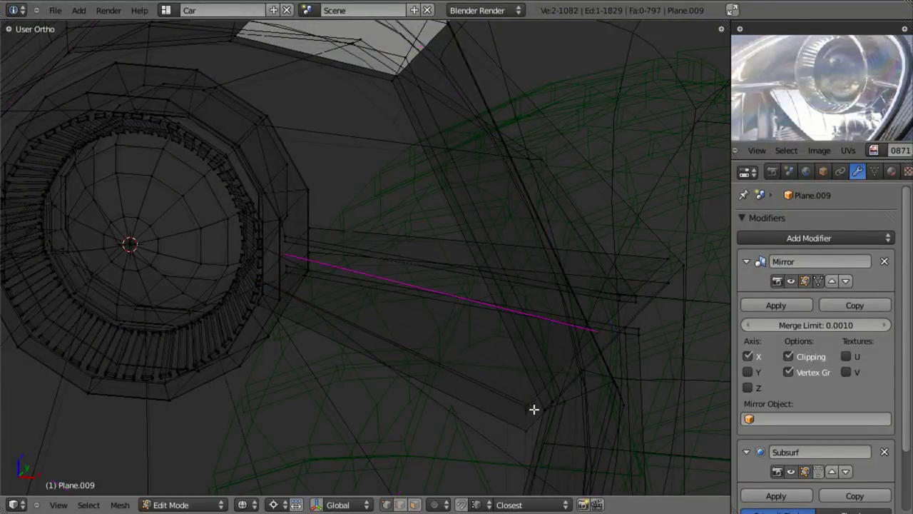
pyautogui.click(531, 421)
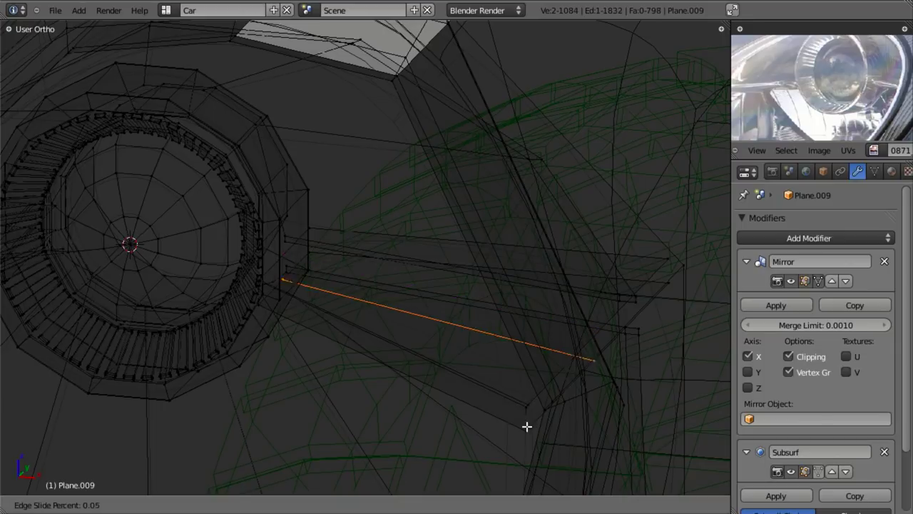
pyautogui.click(443, 469)
# Apply Shade Smooth to the entire headlight mesh.
pyautogui.press('z')
pyautogui.scroll(-3, 387, 386)
pyautogui.moveTo(388, 385); pyautogui.dragTo(571, 340, button='middle')
pyautogui.press('a')
pyautogui.press('a')
pyautogui.press('w')
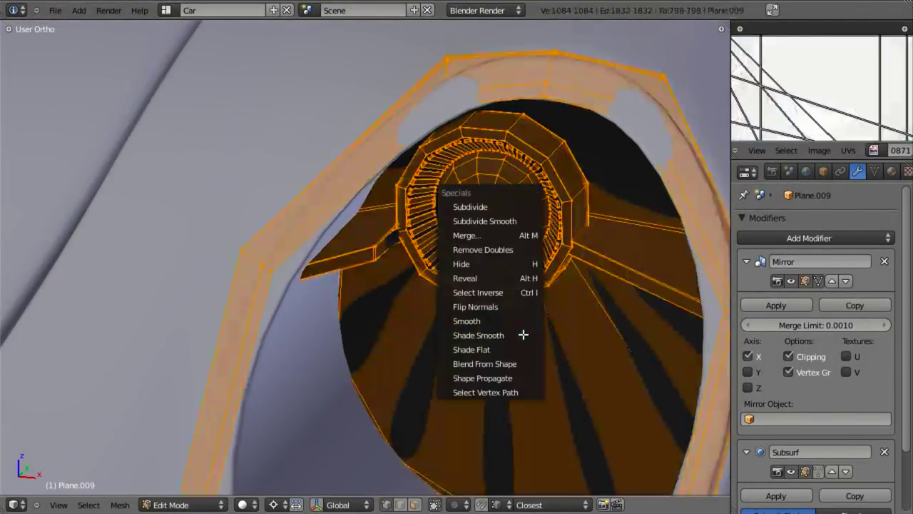
pyautogui.click(523, 335)
# Add a loop cut across the mirrored bar's short end section beside the lamp and slide it toward the bar's bend.
pyautogui.scroll(3, 480, 336)
pyautogui.press('z')
pyautogui.press('a')
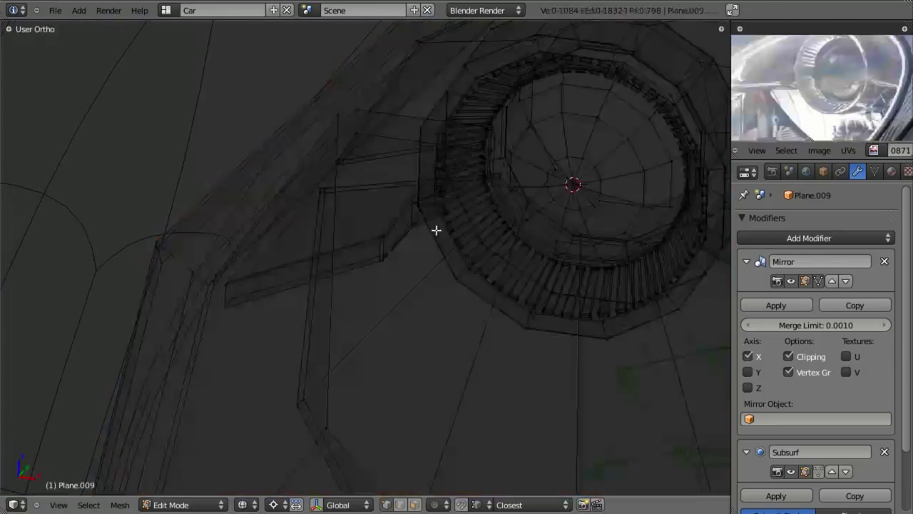
pyautogui.keyDown('shift'); pyautogui.moveTo(437, 228); pyautogui.dragTo(408, 282, button='middle'); pyautogui.keyUp('shift')
pyautogui.scroll(3, 412, 268)
pyautogui.press('g')
pyautogui.press('g')
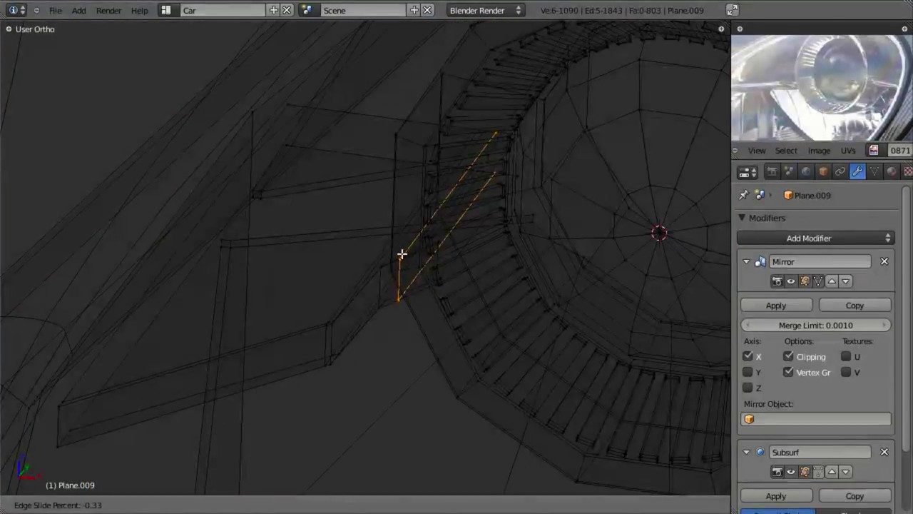
pyautogui.click(395, 256)
# Examine the shaded headlight and its bars from several angles in Object Mode.
pyautogui.press('Tab')
pyautogui.press('z')
pyautogui.scroll(-10, 490, 307)
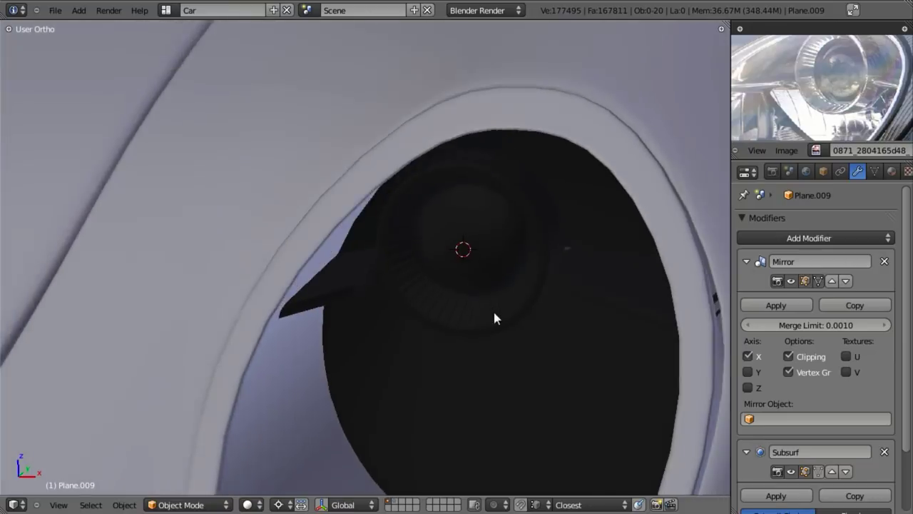
pyautogui.moveTo(493, 313)
pyautogui.mouseDown(button='middle')
pyautogui.moveTo(334, 340)
pyautogui.moveTo(447, 335)
pyautogui.moveTo(411, 279)
pyautogui.moveTo(342, 285)
pyautogui.moveTo(363, 281)
pyautogui.moveTo(473, 316)
pyautogui.moveTo(492, 299)
pyautogui.mouseUp(button='middle')
pyautogui.scroll(2, 492, 292)
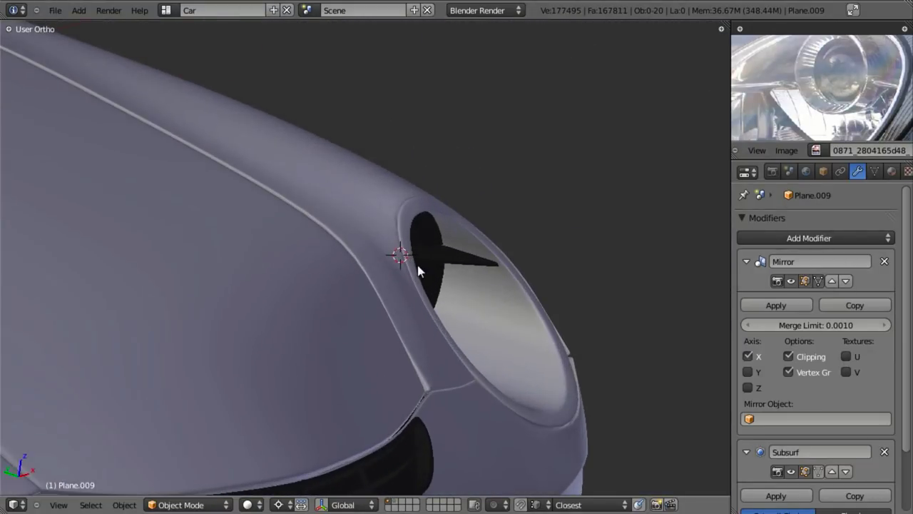
pyautogui.moveTo(418, 267); pyautogui.dragTo(391, 305, button='middle')
pyautogui.moveTo(382, 267); pyautogui.dragTo(393, 226, button='middle')
pyautogui.scroll(-4, 502, 242)
pyautogui.scroll(3, 425, 284)
# Select the outer rim bands of the reflector's lower and upper sections and scale them slightly inward, excluding the Y axis.
pyautogui.press('KP_1')
pyautogui.press('Tab')
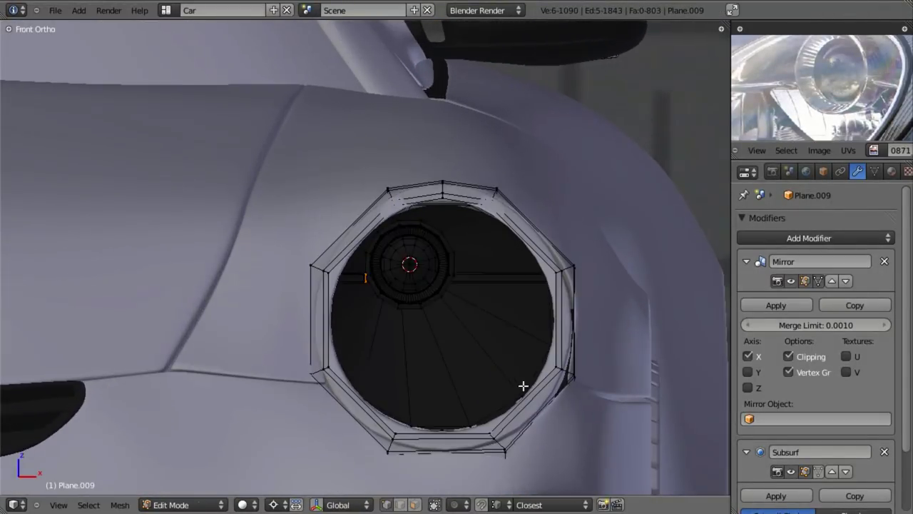
pyautogui.moveTo(524, 386); pyautogui.dragTo(447, 371, button='middle')
pyautogui.press('z')
pyautogui.keyDown('alt'); pyautogui.rightClick(435, 367); pyautogui.keyUp('alt')
pyautogui.keyDown('alt'); pyautogui.keyDown('shift'); pyautogui.rightClick(436, 369); pyautogui.keyUp('shift'); pyautogui.keyUp('alt')
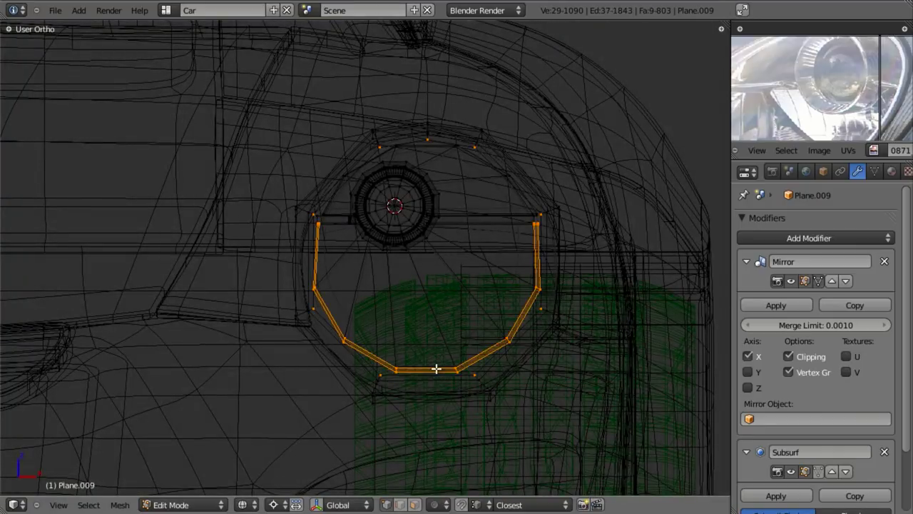
pyautogui.keyDown('alt'); pyautogui.keyDown('shift'); pyautogui.rightClick(472, 375); pyautogui.keyUp('shift'); pyautogui.keyUp('alt')
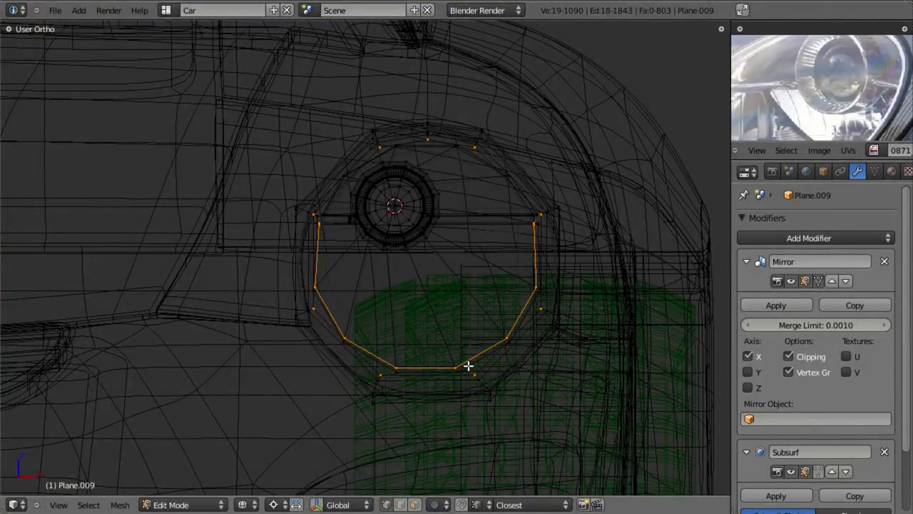
pyautogui.keyDown('ctrl'); pyautogui.keyDown('alt'); pyautogui.rightClick(468, 365); pyautogui.keyUp('alt'); pyautogui.keyUp('ctrl')
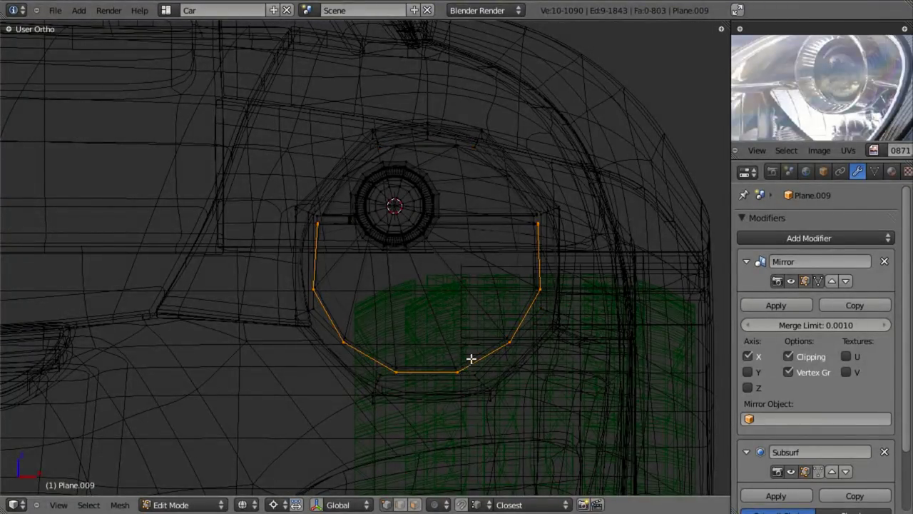
pyautogui.keyDown('ctrl'); pyautogui.keyDown('alt'); pyautogui.keyDown('shift'); pyautogui.rightClick(465, 152); pyautogui.keyUp('shift'); pyautogui.keyUp('alt'); pyautogui.keyUp('ctrl')
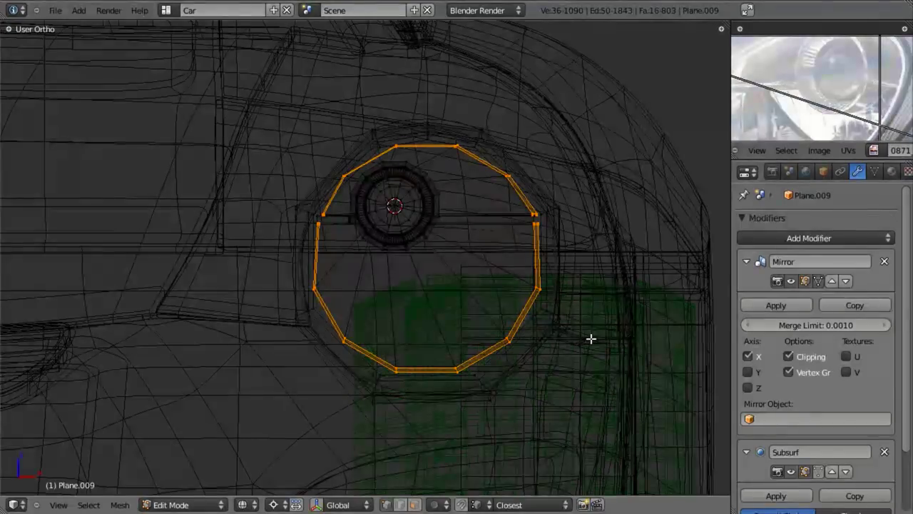
pyautogui.press('z')
pyautogui.press('z')
pyautogui.scroll(2, 564, 321)
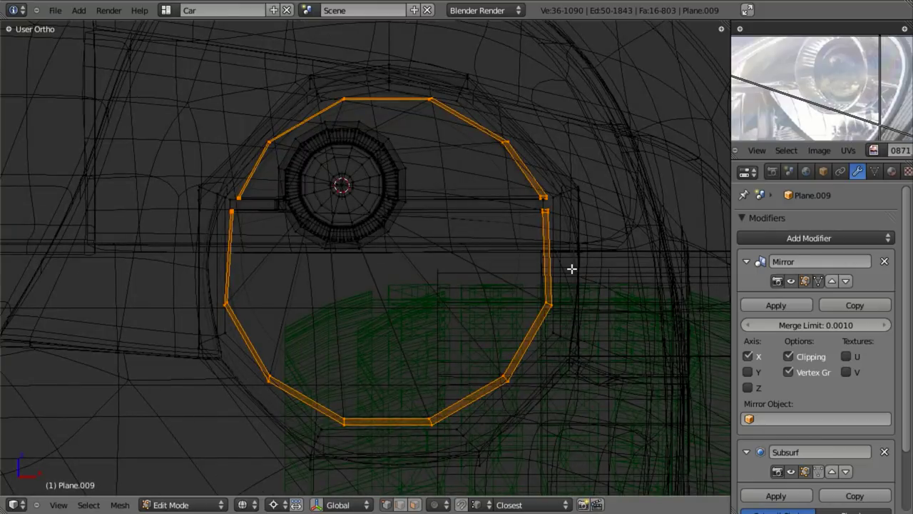
pyautogui.press('s')
pyautogui.hotkey('shift', 'z')
pyautogui.click(565, 259)
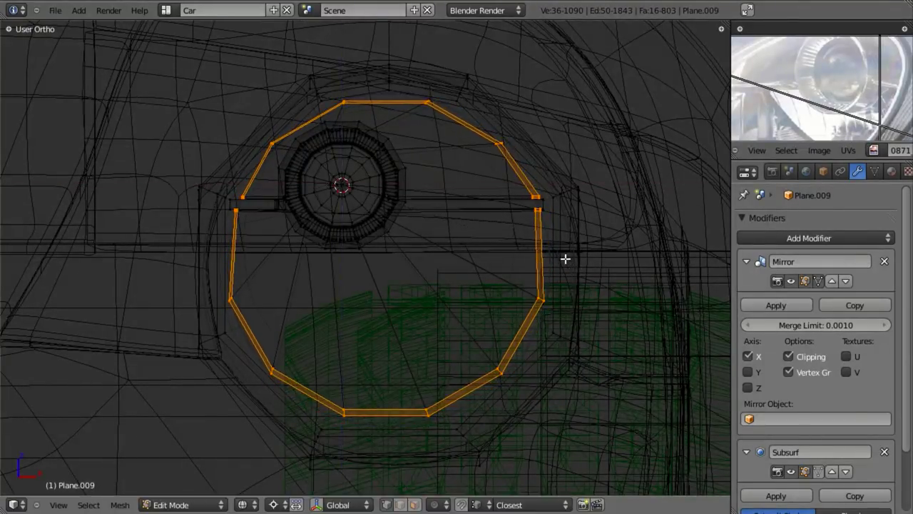
# Scale the selected reflector rim bands back up by about 1.02, excluding the Y axis, to meet the housing ring.
pyautogui.press('z')
pyautogui.press('s')
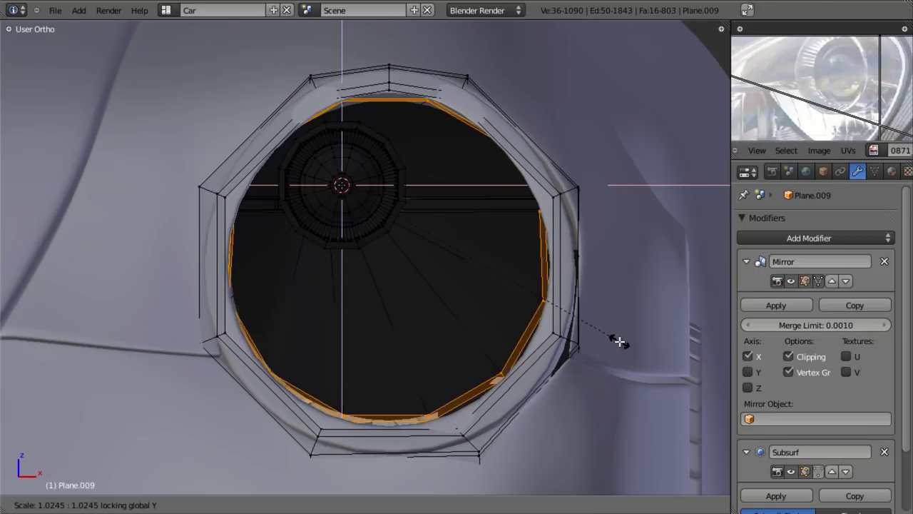
pyautogui.click(612, 339)
pyautogui.press('Tab')
pyautogui.press('z')
pyautogui.press('Tab')
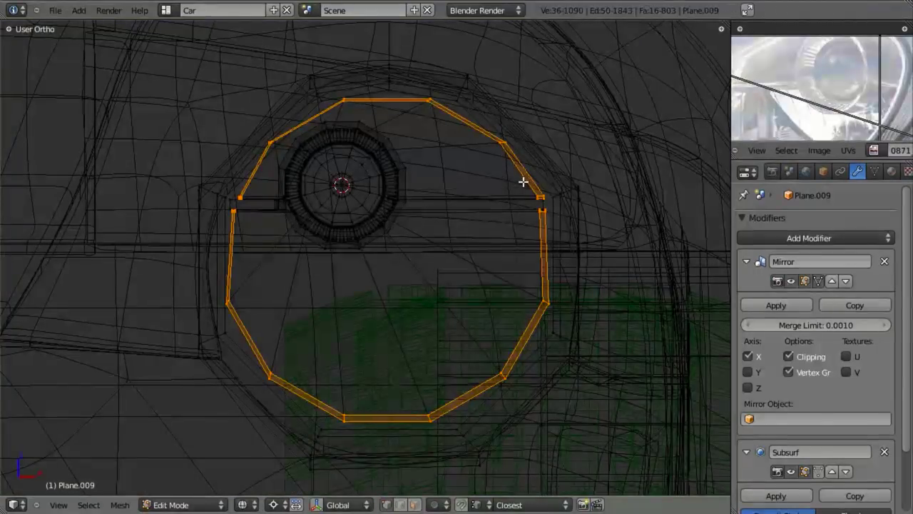
# Select the upper reflector section's rim strip at the end far from the lamp and move it inward along X.
pyautogui.press('a')
pyautogui.press('b')
pyautogui.moveTo(473, 130)
pyautogui.mouseDown()
pyautogui.moveTo(575, 205)
pyautogui.moveTo(548, 204)
pyautogui.mouseUp()
pyautogui.press('z')
pyautogui.scroll(6, 454, 204)
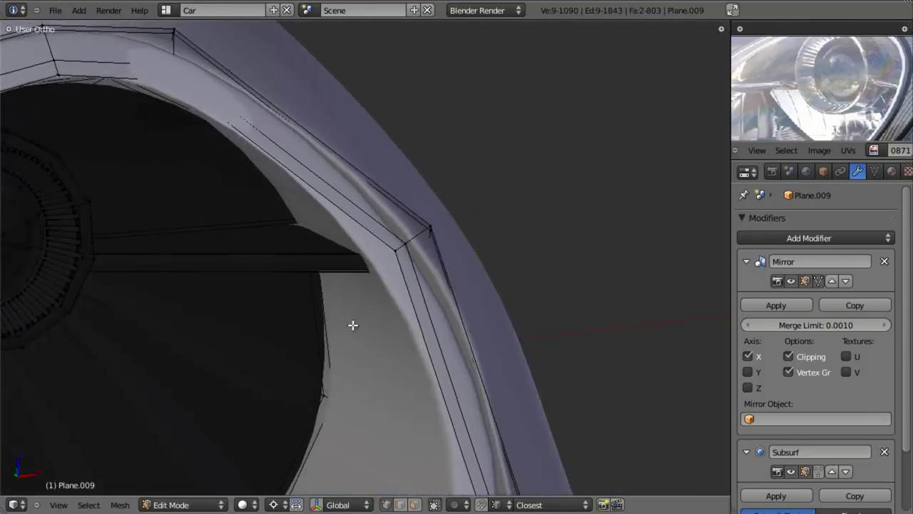
pyautogui.press('z')
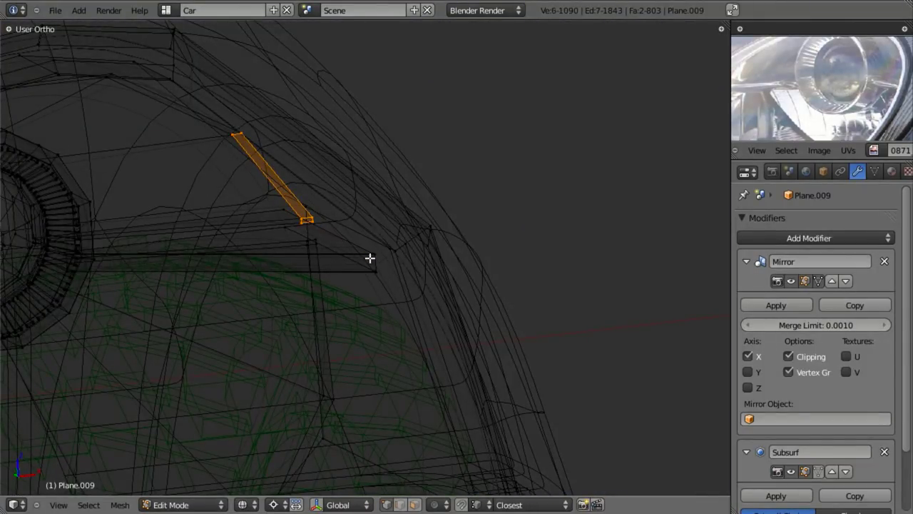
pyautogui.press('g')
pyautogui.press('x')
pyautogui.click(318, 266)
# Nudge the same upper rim strip about 0.0045 further toward the lamp along the X axis.
pyautogui.press('z')
pyautogui.moveTo(318, 267); pyautogui.dragTo(286, 216, button='middle')
pyautogui.press('g')
pyautogui.press('x')
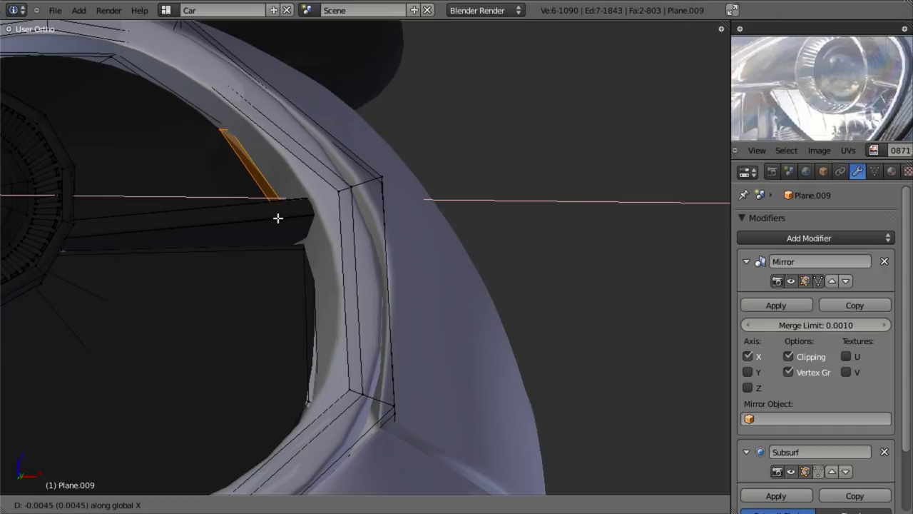
pyautogui.click(273, 219)
pyautogui.scroll(-6, 273, 218)
pyautogui.press('Tab')
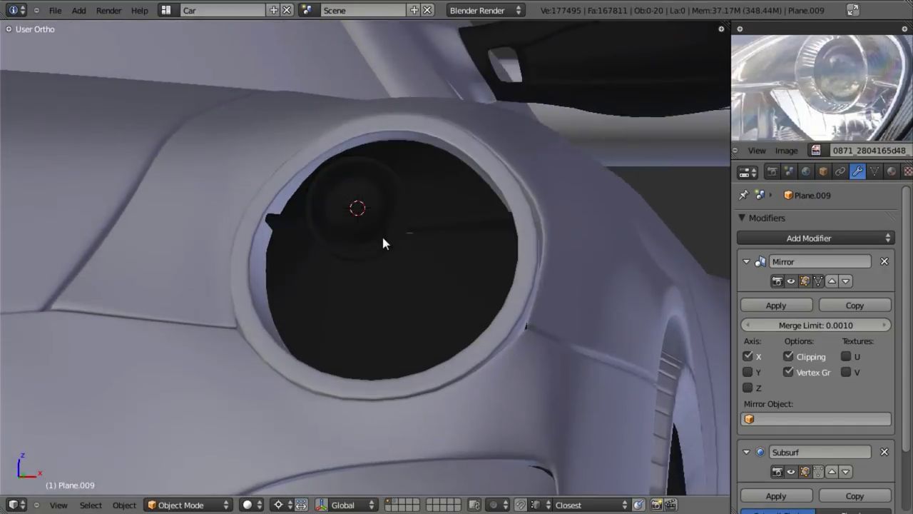
# Select the lower reflector section's top corner beneath the mirrored bar in front view and move it along the X axis.
pyautogui.moveTo(383, 238); pyautogui.dragTo(361, 255, button='middle')
pyautogui.press('KP_1')
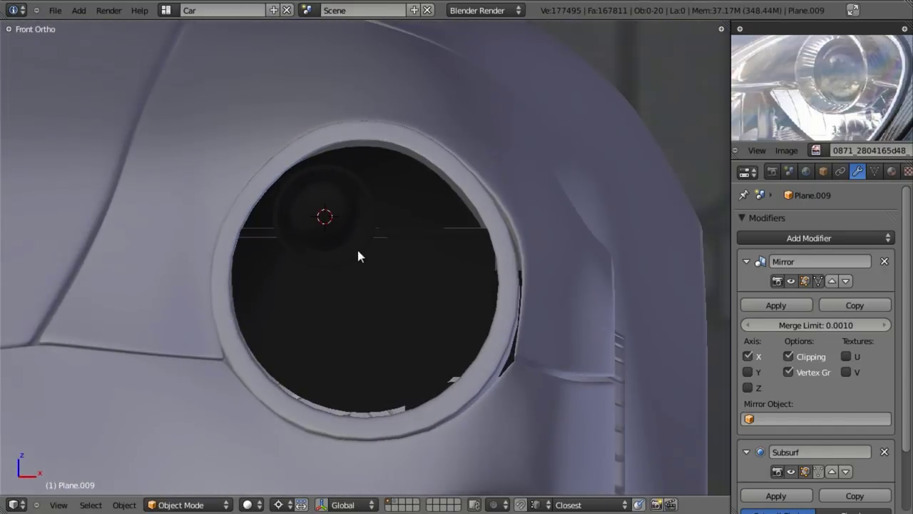
pyautogui.press('z')
pyautogui.press('Tab')
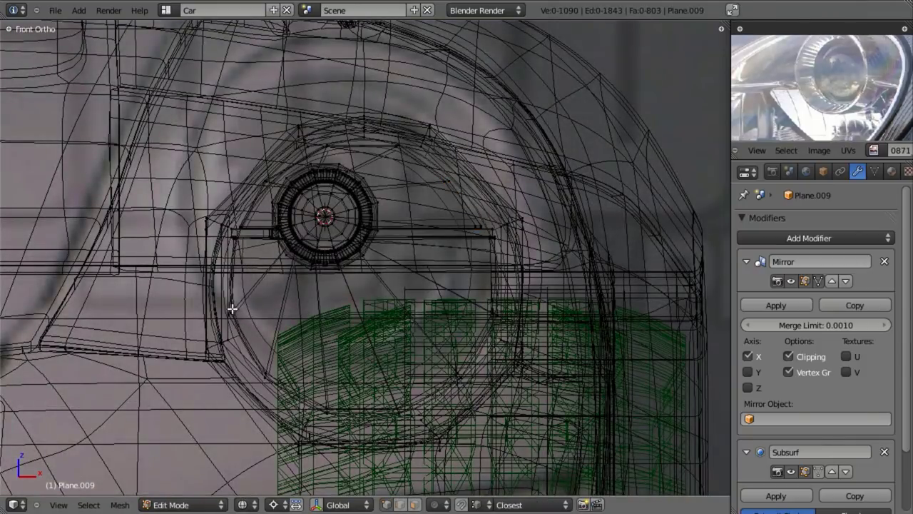
pyautogui.rightClick(232, 308)
pyautogui.press('b')
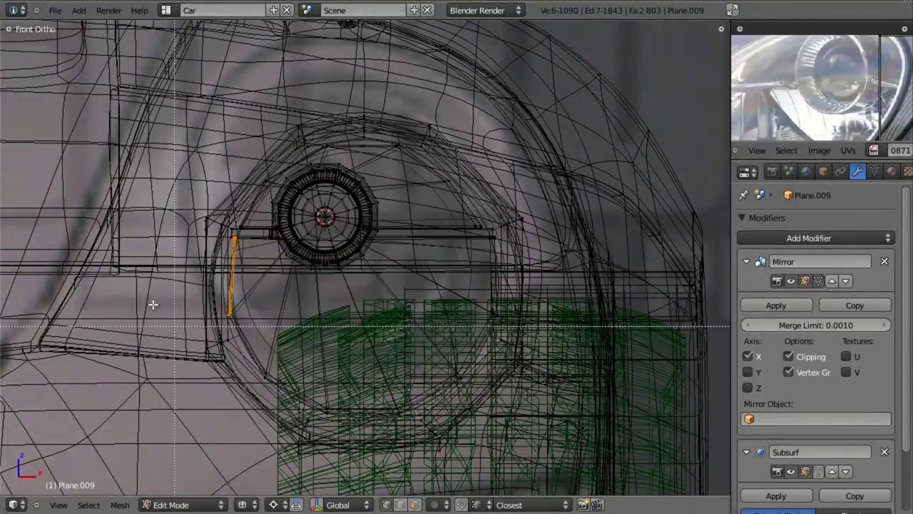
pyautogui.scroll(3, 317, 358)
pyautogui.press('z')
pyautogui.press('g')
pyautogui.press('x')
pyautogui.click(174, 267)
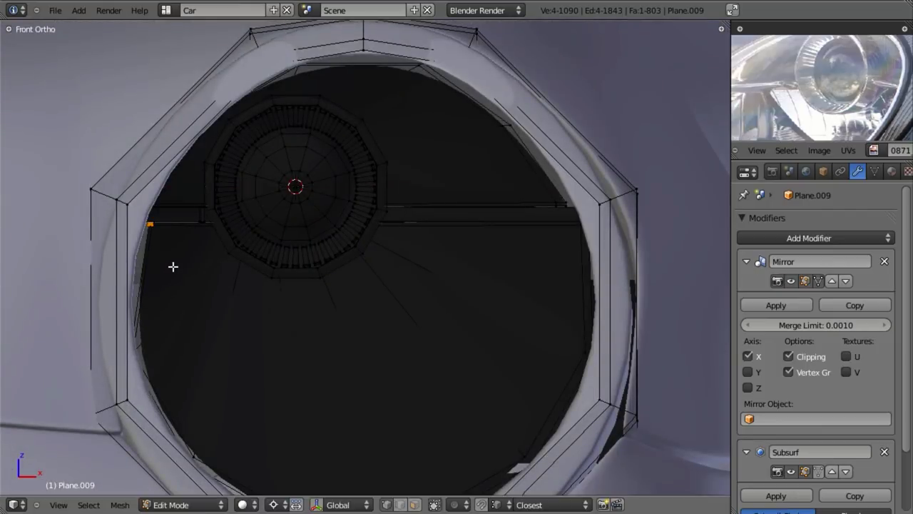
# Select the upper reflector section's rim strip on the side nearest the round lamp and shift it slightly along X.
pyautogui.press('z')
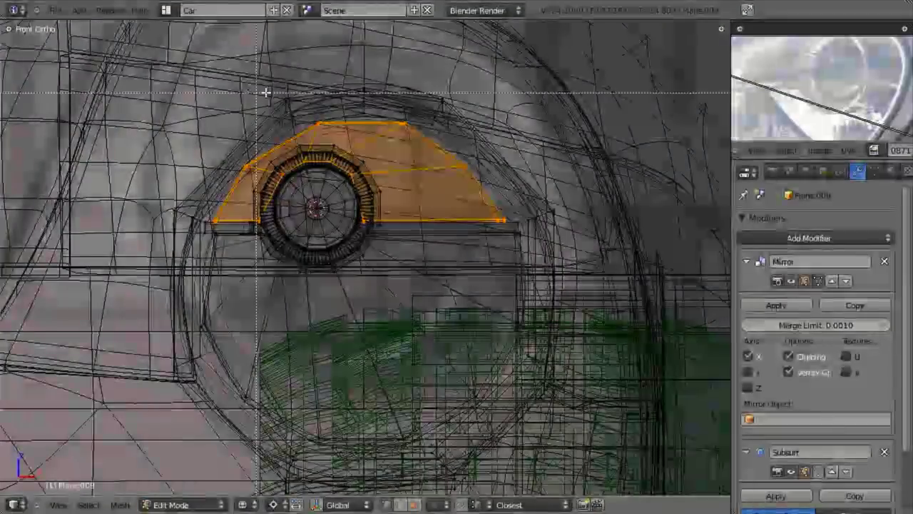
pyautogui.rightClick(216, 214)
pyautogui.press('b')
pyautogui.moveTo(207, 199)
pyautogui.mouseDown(button='middle')
pyautogui.moveTo(249, 208)
pyautogui.moveTo(256, 245)
pyautogui.mouseUp(button='middle')
pyautogui.press('z')
pyautogui.scroll(1, 257, 246)
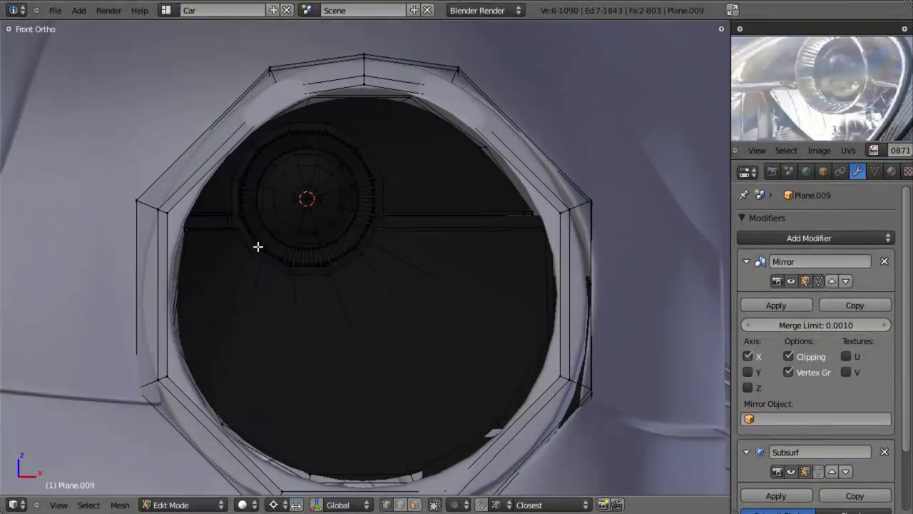
pyautogui.press('g')
pyautogui.press('x')
pyautogui.click(262, 245)
# Deselect the lower corner of that rim strip and nudge its remaining upper corner along Z and X to meet the housing ring.
pyautogui.press('z')
pyautogui.press('b')
pyautogui.moveTo(161, 177); pyautogui.dragTo(316, 279, button='middle')
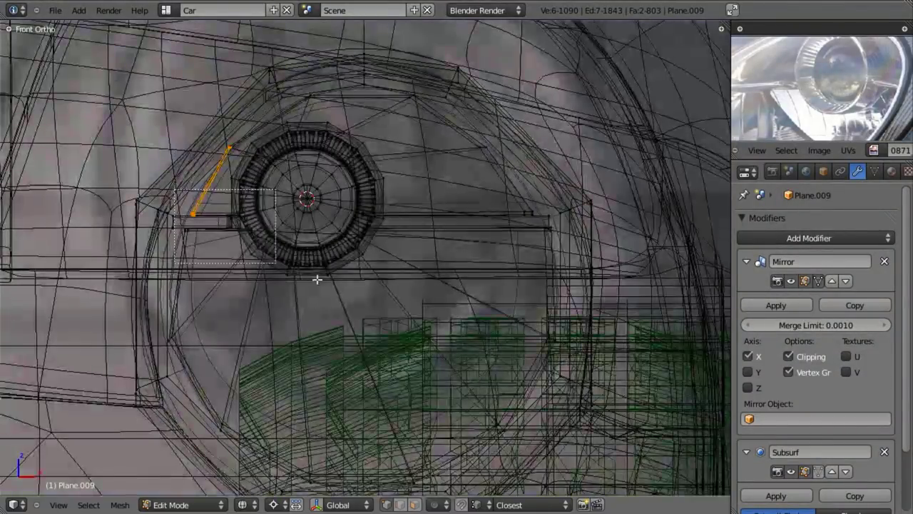
pyautogui.press('z')
pyautogui.press('g')
pyautogui.press('z')
pyautogui.click(313, 237)
pyautogui.press('g')
pyautogui.press('x')
pyautogui.click(310, 238)
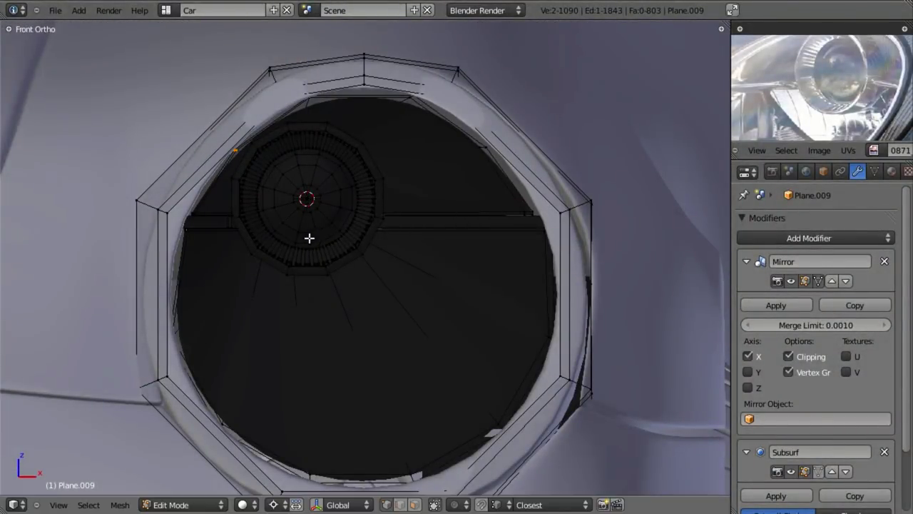
# Isolate the lower reflector section's top corner beneath the long bar's outer end and move it about -0.0129 along X.
pyautogui.press('Tab')
pyautogui.scroll(-5, 417, 387)
pyautogui.moveTo(417, 387)
pyautogui.mouseDown(button='middle')
pyautogui.moveTo(400, 359)
pyautogui.moveTo(464, 317)
pyautogui.moveTo(425, 280)
pyautogui.moveTo(455, 306)
pyautogui.mouseUp(button='middle')
pyautogui.press('Tab')
pyautogui.scroll(2, 464, 285)
pyautogui.press('z')
pyautogui.press('a')
pyautogui.press('a')
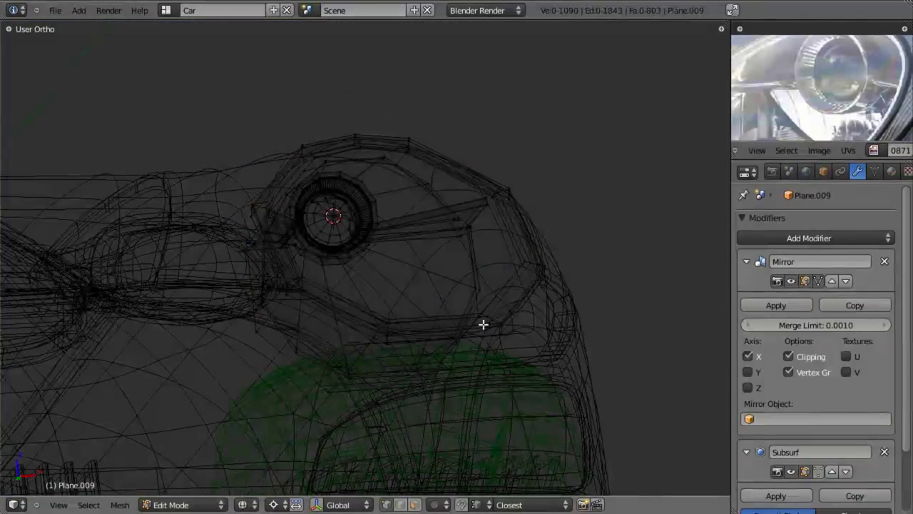
pyautogui.press('l')
pyautogui.press('a')
pyautogui.press('l')
pyautogui.press('b')
pyautogui.moveTo(403, 262); pyautogui.dragTo(528, 383, button='middle')
pyautogui.press('b')
pyautogui.moveTo(190, 218); pyautogui.dragTo(472, 468, button='middle')
pyautogui.press('l')
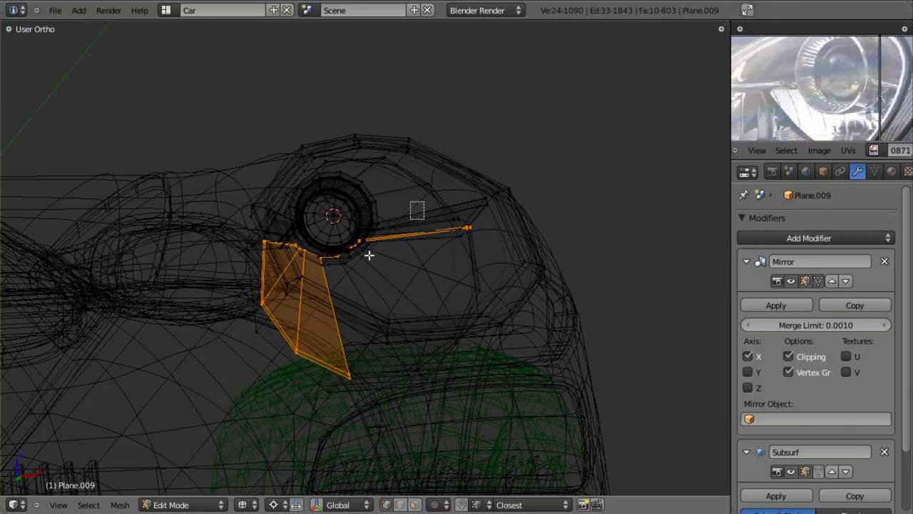
pyautogui.press('z')
pyautogui.scroll(2, 562, 224)
pyautogui.press('g')
pyautogui.press('x')
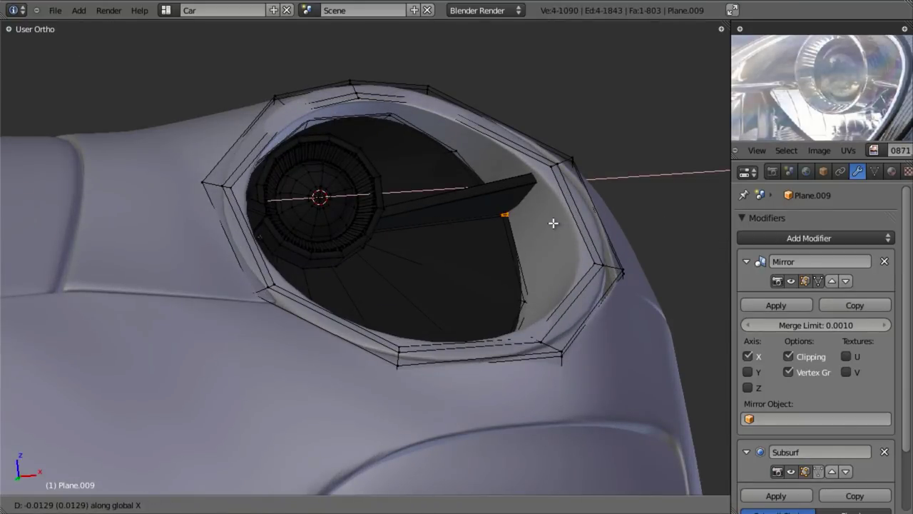
pyautogui.click(554, 223)
# Examine how the reflector sections fit inside the headlight housing from an angled view and from the front.
pyautogui.press('Tab')
pyautogui.scroll(-5, 401, 221)
pyautogui.moveTo(401, 222); pyautogui.dragTo(520, 310, button='middle')
pyautogui.scroll(-2, 329, 303)
pyautogui.scroll(4, 435, 264)
pyautogui.scroll(-2, 437, 269)
pyautogui.scroll(2, 520, 310)
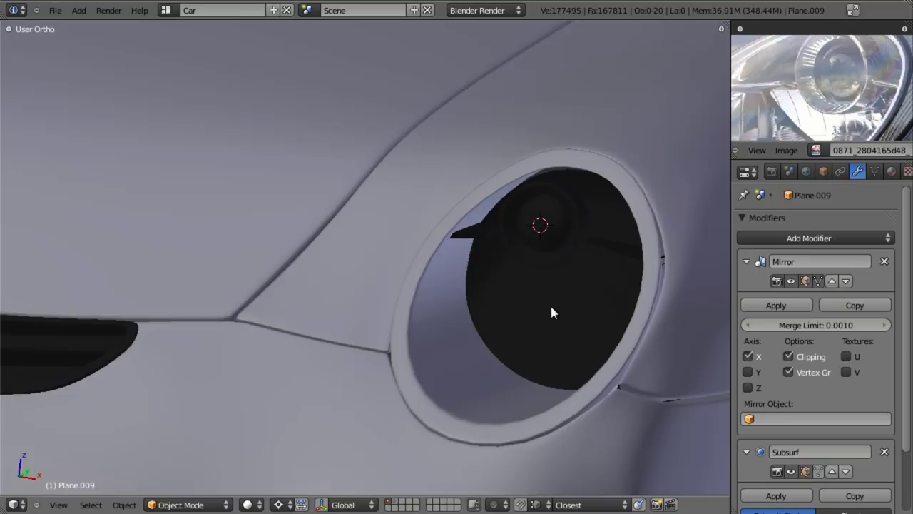
pyautogui.press('Tab')
pyautogui.press('KP_1')
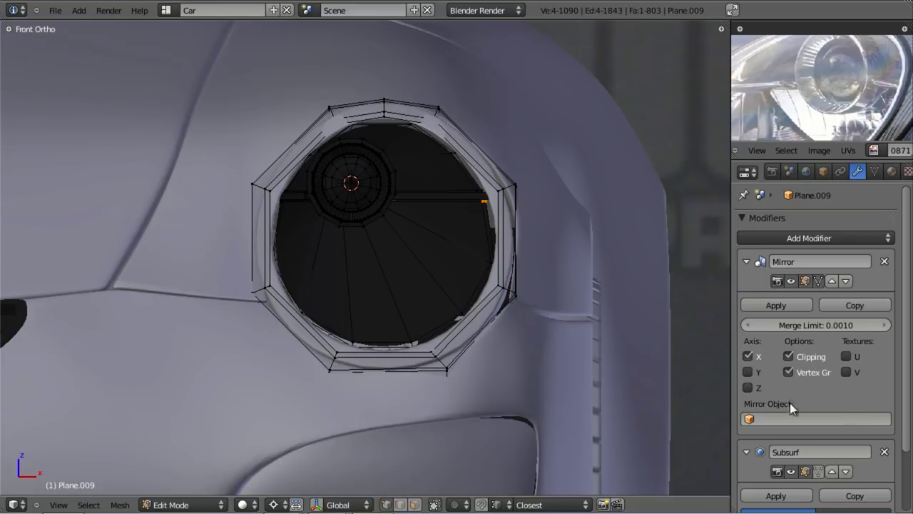
# Open the photo 101409791_6e4d470180_b from the References folder, study the headlight's lower reflector, and return to Blender.
pyautogui.hotkey('alt', 'Tab')
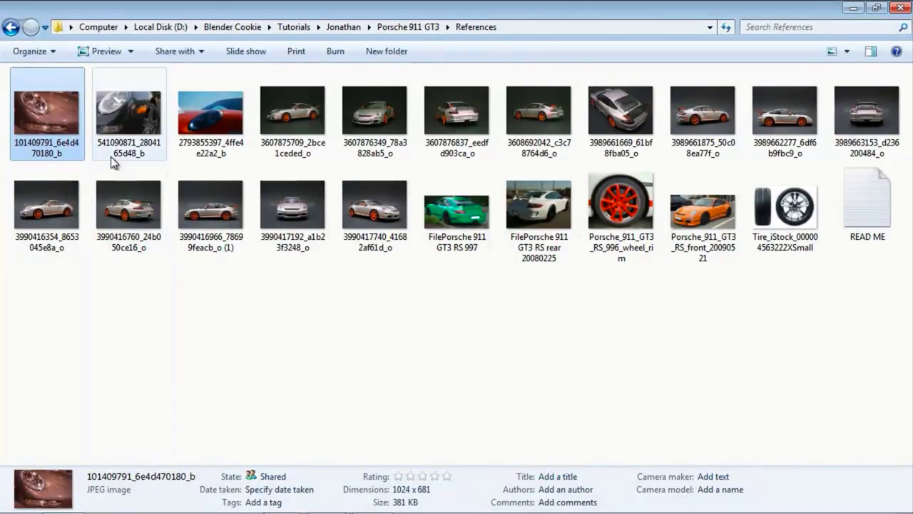
pyautogui.doubleClick(70, 121)
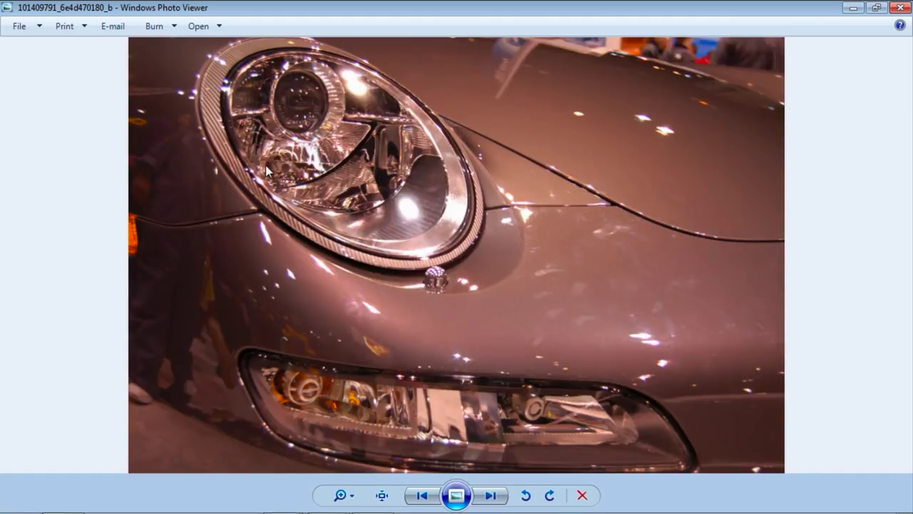
pyautogui.hotkey('alt', 'Tab')
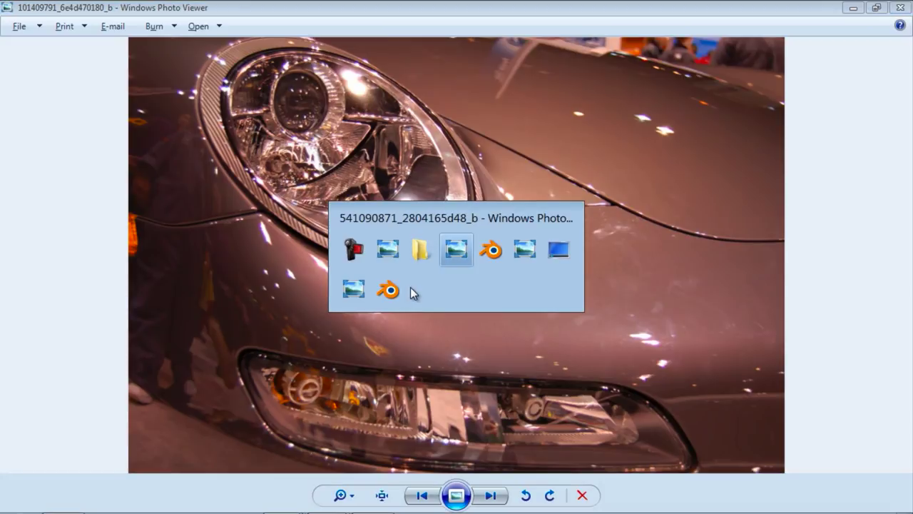
pyautogui.hotkey('alt', 'Tab')
pyautogui.hotkey('alt', 'Tab')
pyautogui.scroll(3, 411, 296)
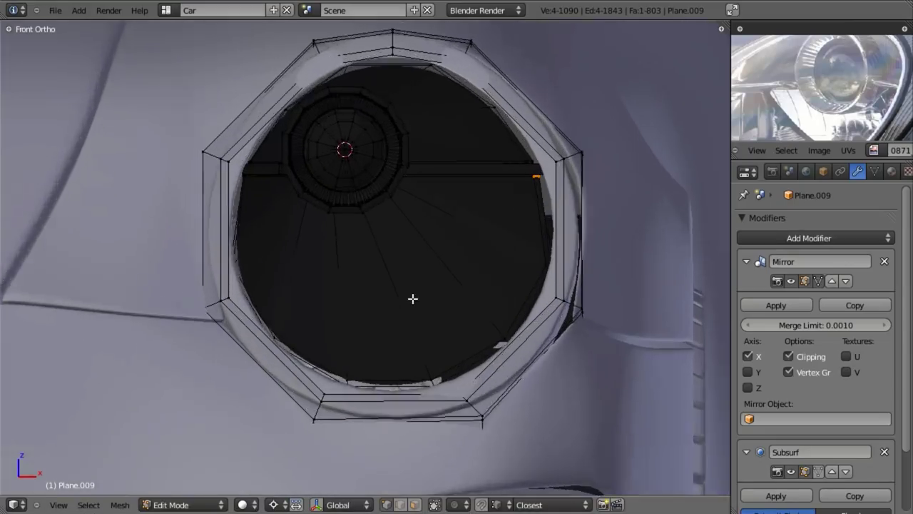
pyautogui.press('z')
pyautogui.hotkey('alt', 'Tab')
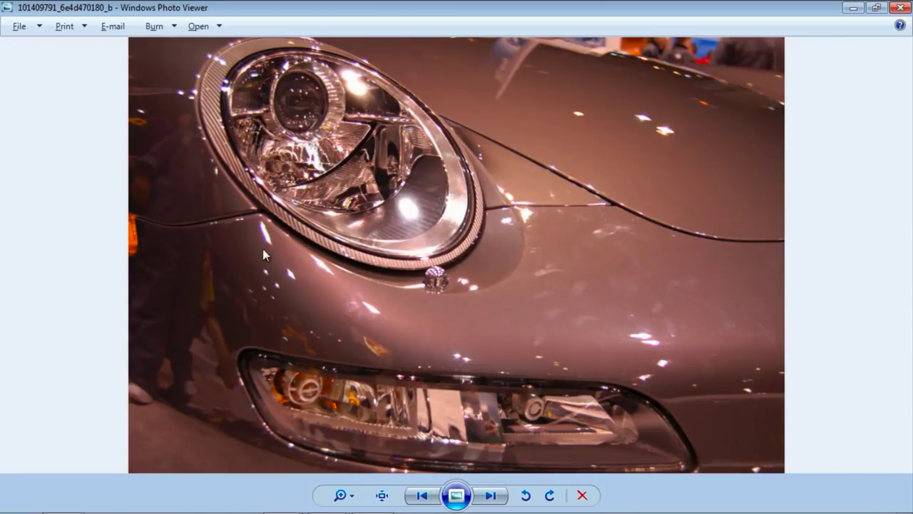
pyautogui.hotkey('alt', 'Tab')
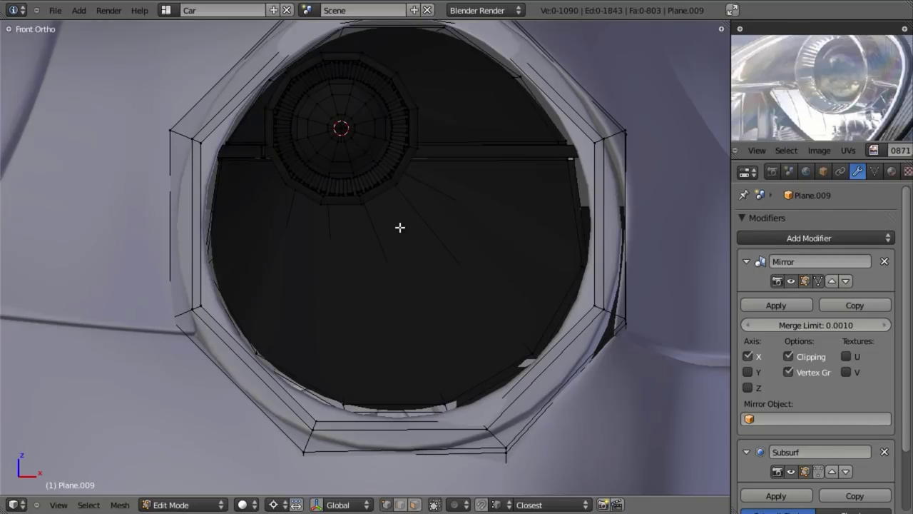
# Select the reflector face directly beneath the round lamp in face mode and snap the 3D cursor to it.
pyautogui.press('z')
pyautogui.hotkey('ctrl', 'Tab')
pyautogui.click(377, 371)
pyautogui.rightClick(388, 323)
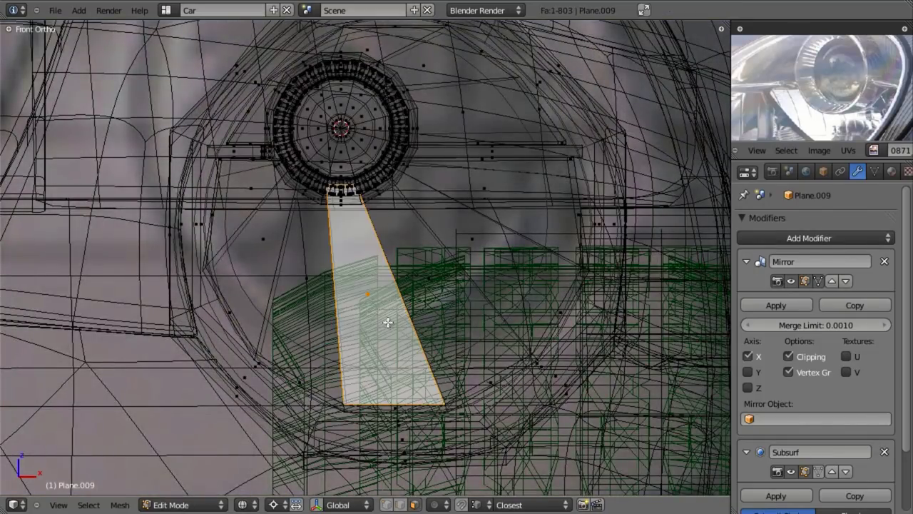
pyautogui.press('z')
pyautogui.scroll(-4, 407, 330)
pyautogui.scroll(3, 408, 333)
pyautogui.hotkey('shift', 's')
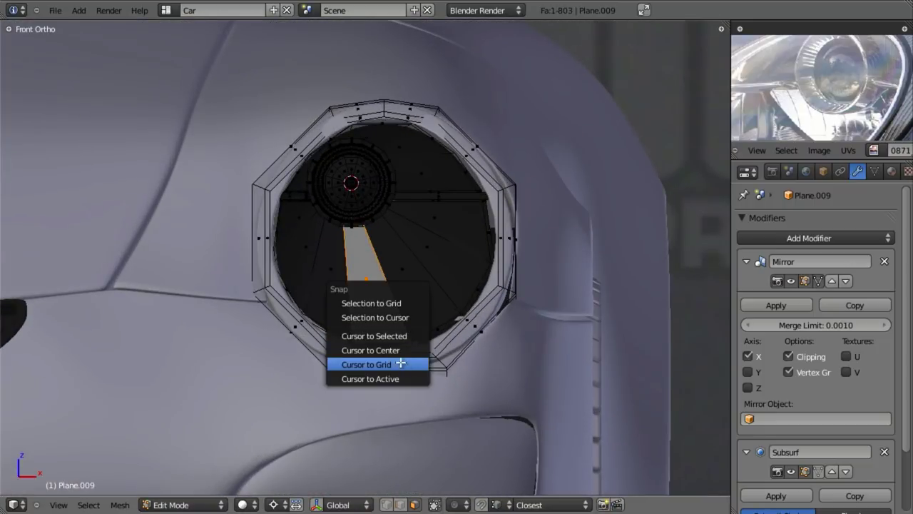
pyautogui.click(406, 335)
# Add a circle with 8 vertices at the 3D cursor on the lower reflector.
pyautogui.scroll(2, 408, 335)
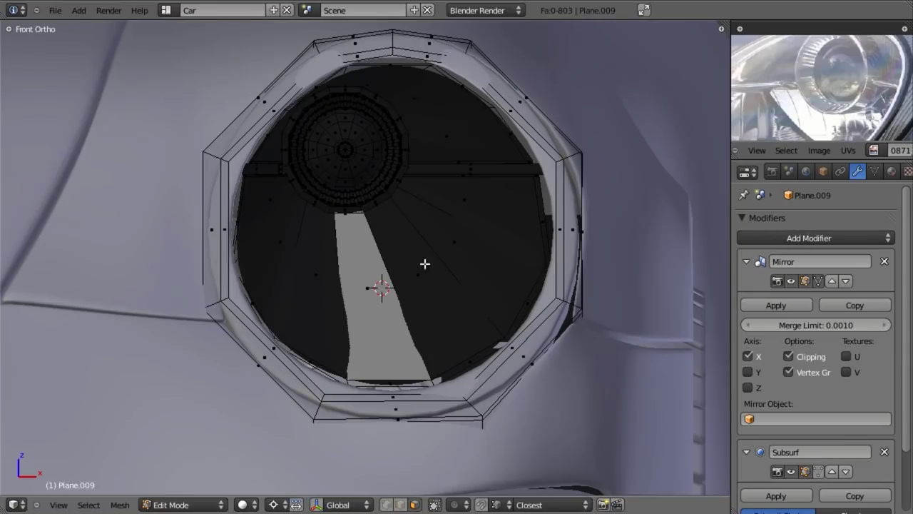
pyautogui.scroll(2, 396, 276)
pyautogui.press('KP_1')
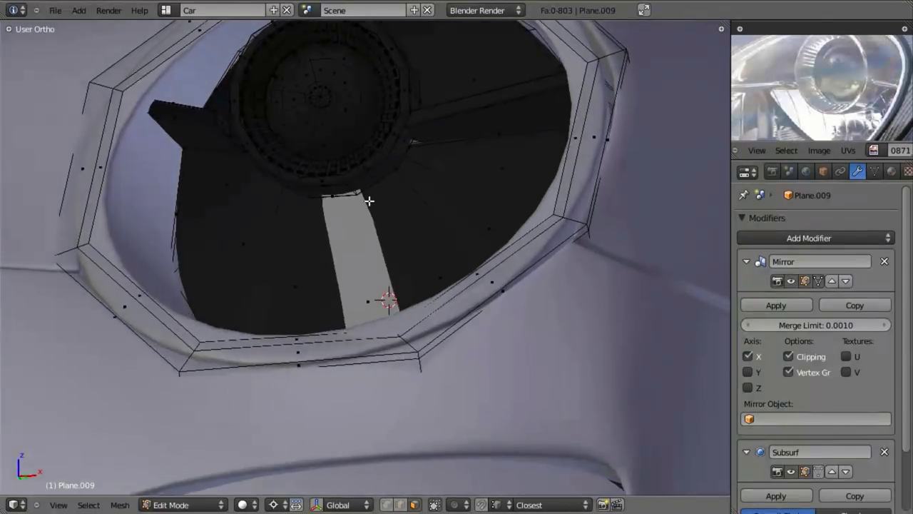
pyautogui.scroll(-1, 371, 272)
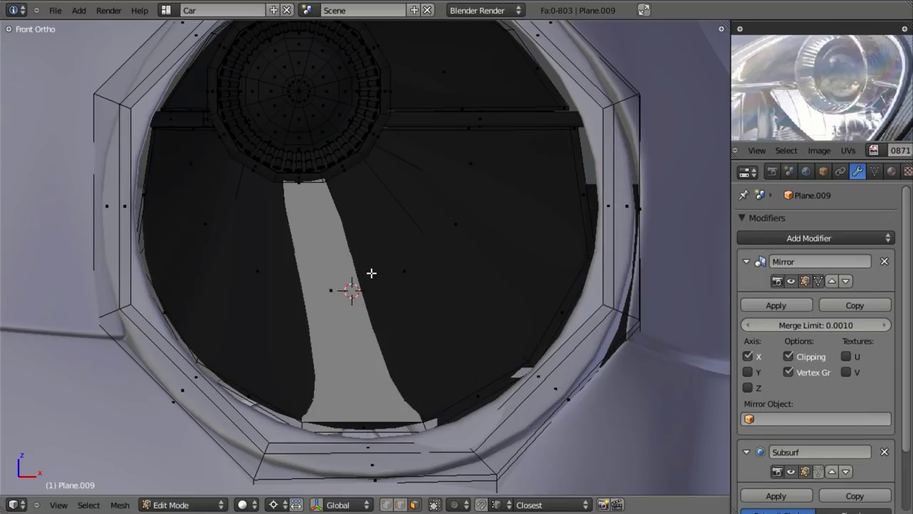
pyautogui.hotkey('shift', 'a')
pyautogui.click(369, 284)
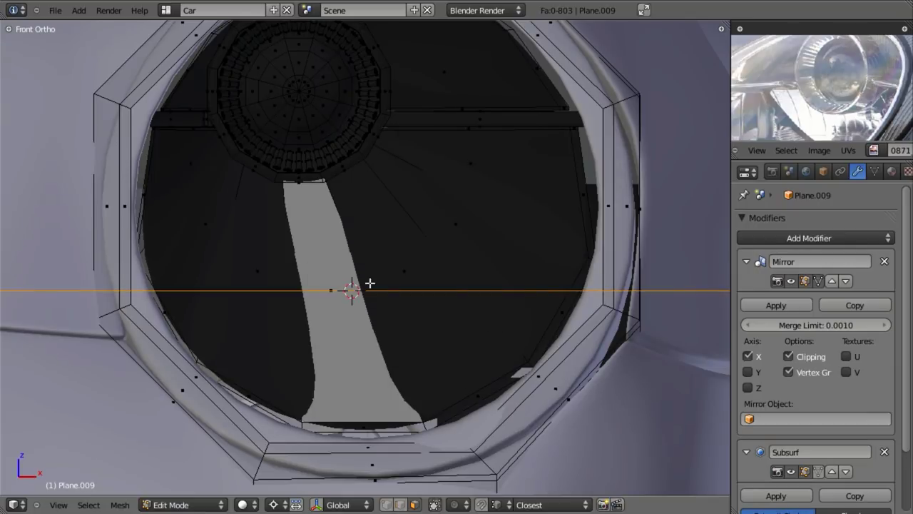
pyautogui.press('F6')
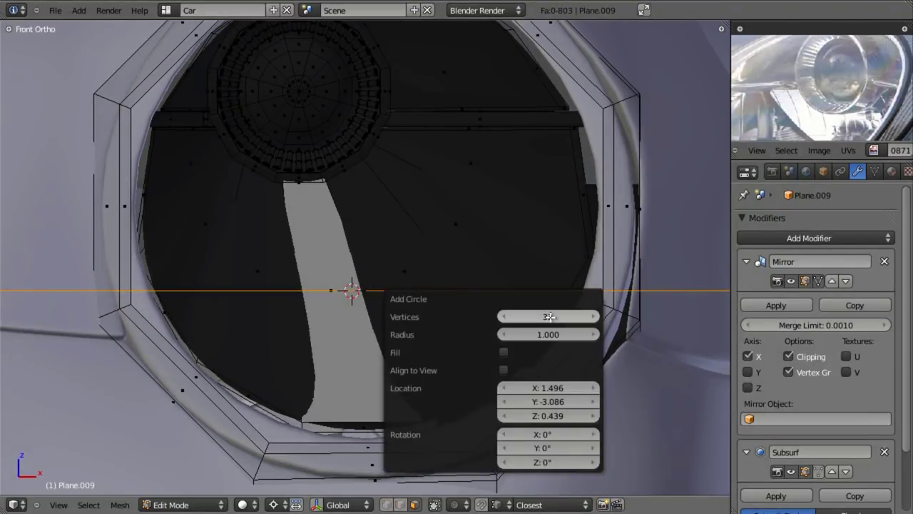
pyautogui.click(552, 316)
pyautogui.write('8')
pyautogui.press('Return')
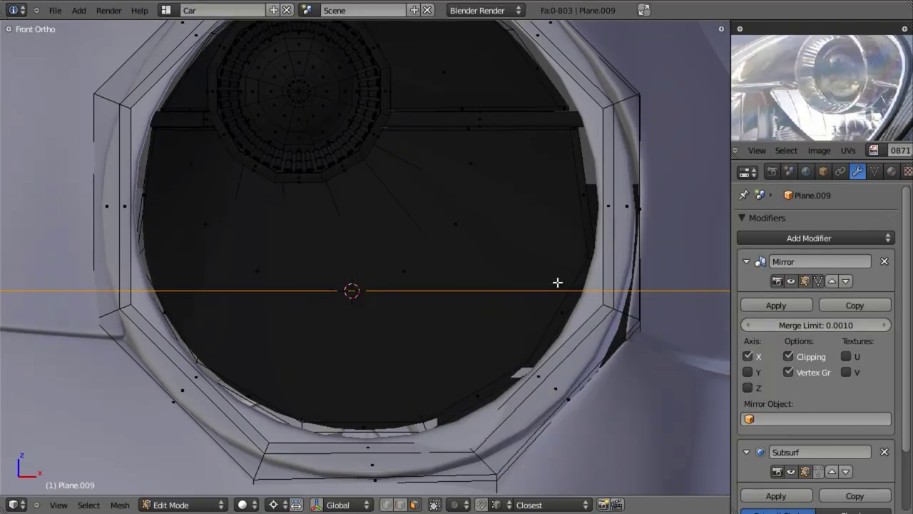
# Try to delete the newly added circle using the Faces delete option.
pyautogui.press('x')
pyautogui.press('Escape')
pyautogui.press('x')
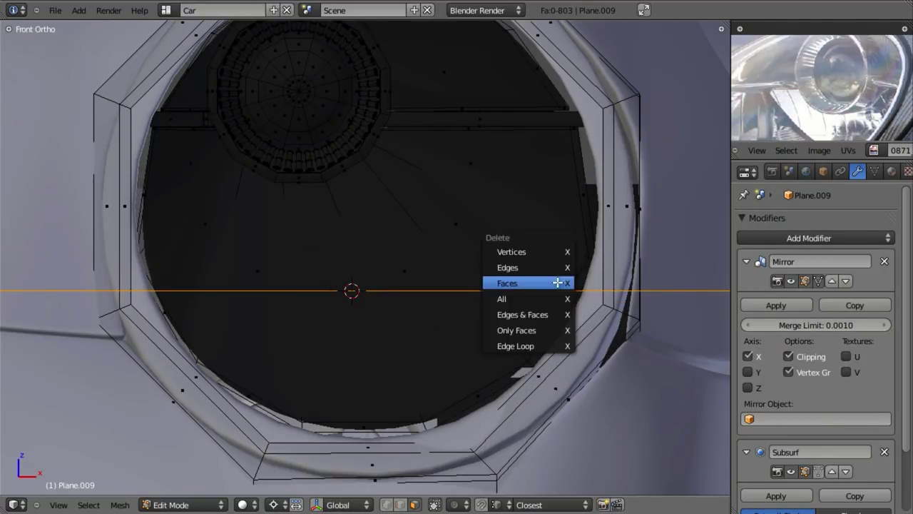
pyautogui.click(558, 283)
pyautogui.scroll(-4, 448, 292)
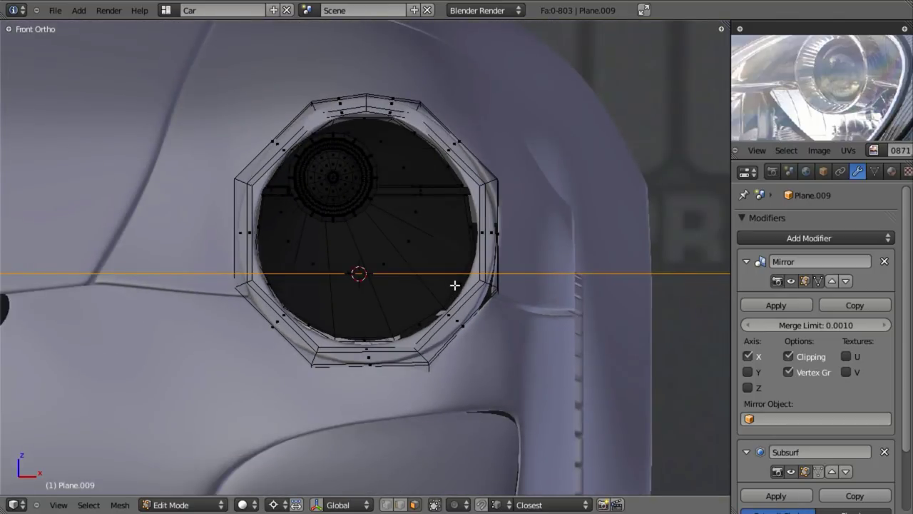
pyautogui.press('x')
pyautogui.click(454, 284)
# Return to vertex selection mode and rotate the circle 90 degrees about the X axis.
pyautogui.scroll(-4, 316, 296)
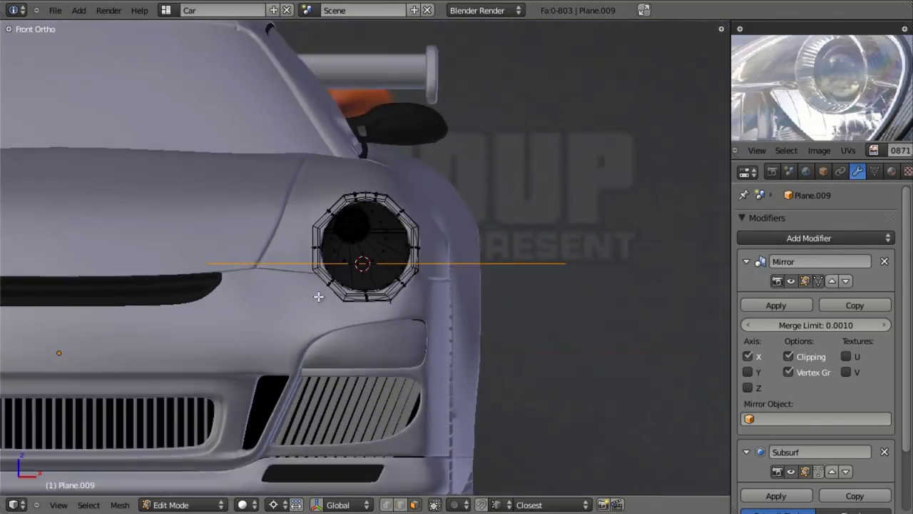
pyautogui.scroll(2, 408, 336)
pyautogui.press('z')
pyautogui.moveTo(316, 295); pyautogui.dragTo(414, 348, button='middle')
pyautogui.hotkey('ctrl', 'Tab')
pyautogui.click(414, 339)
pyautogui.write('r')
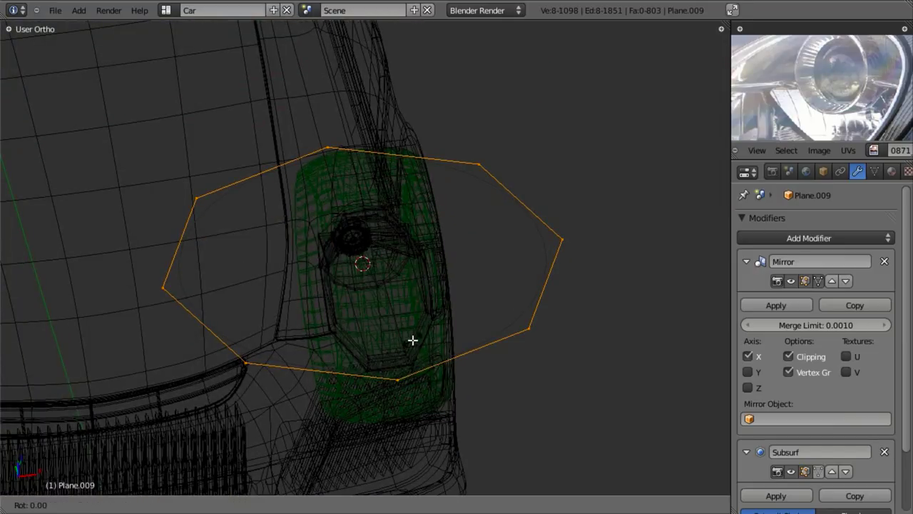
pyautogui.write('x90')
pyautogui.press('Return')
# Scale the circle down in front view so it fits within the lower part of the headlight housing.
pyautogui.press('KP_1')
pyautogui.press('z')
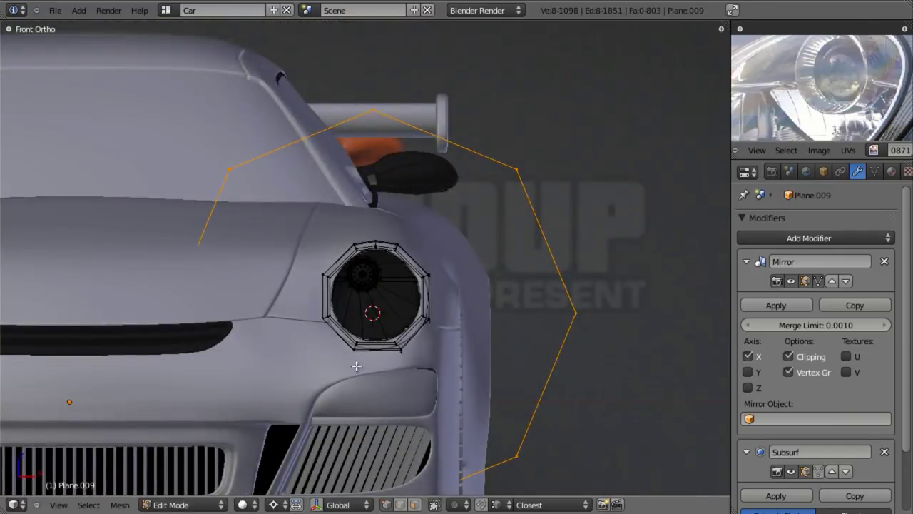
pyautogui.press('s')
pyautogui.click(347, 327)
pyautogui.press('z')
pyautogui.scroll(4, 497, 378)
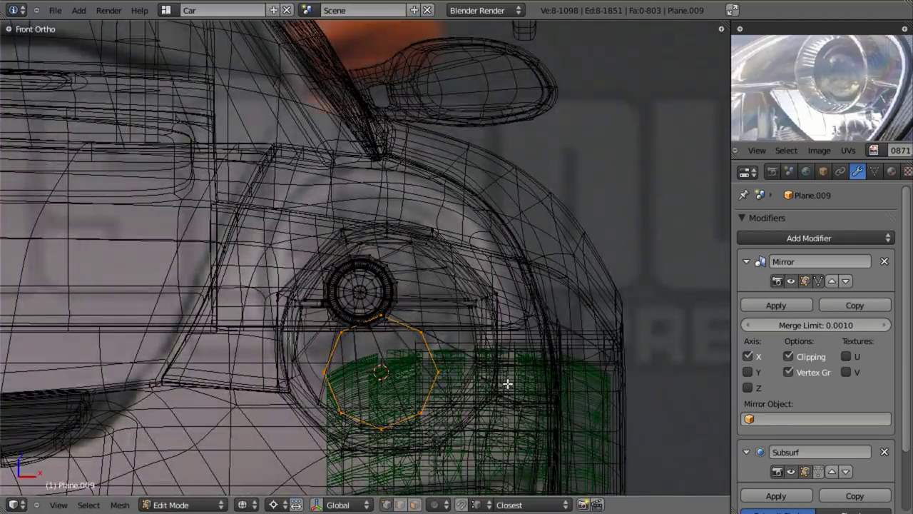
pyautogui.scroll(3, 590, 393)
pyautogui.press('s')
pyautogui.click(452, 414)
# Refine the circle's scale until it is about a third of the round lamp's diameter.
pyautogui.keyDown('shift'); pyautogui.moveTo(450, 445); pyautogui.dragTo(430, 287, button='middle'); pyautogui.keyUp('shift')
pyautogui.scroll(2, 499, 364)
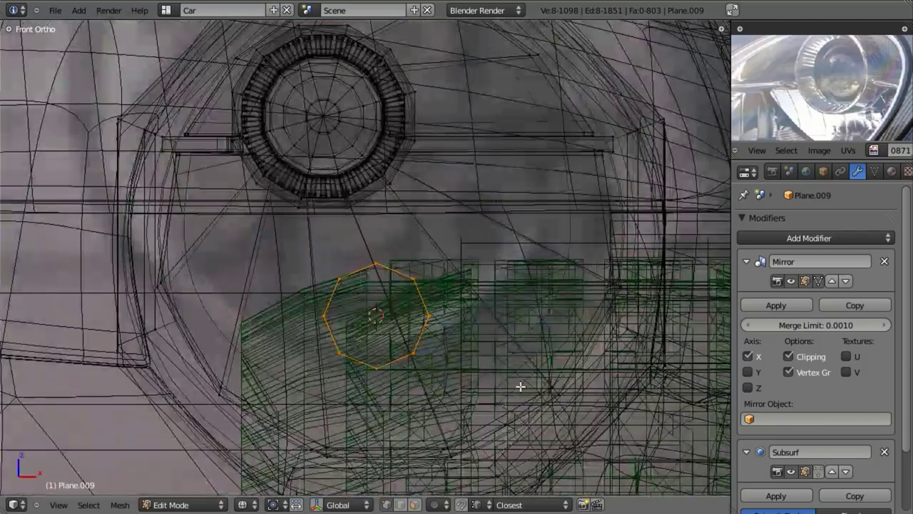
pyautogui.press('s')
pyautogui.click(421, 359)
pyautogui.press('z')
pyautogui.press('z')
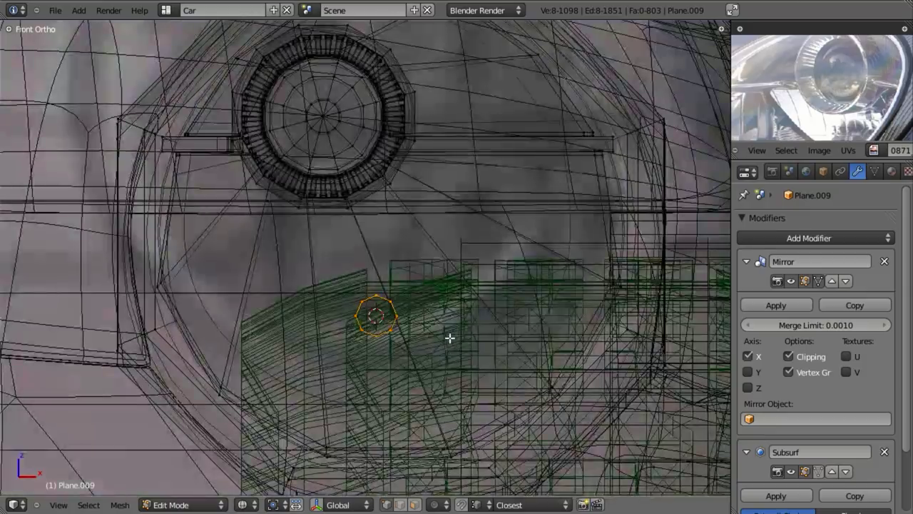
pyautogui.press('s')
pyautogui.click(477, 364)
pyautogui.press('z')
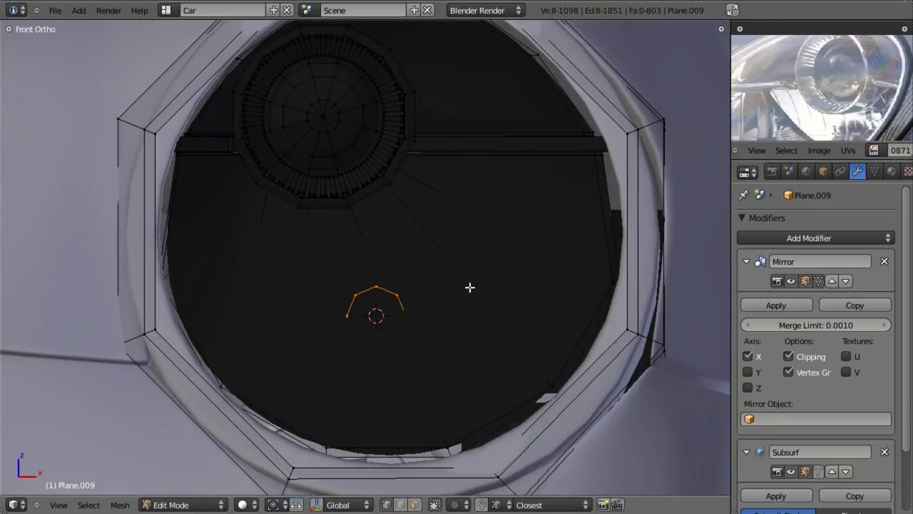
# Move the small circle slightly backward along the Y axis in side view, behind the reflector's front edge.
pyautogui.hotkey('alt', 'Tab')
pyautogui.hotkey('alt', 'Tab')
pyautogui.press('KP_3')
pyautogui.press('z')
pyautogui.press('g')
pyautogui.press('y')
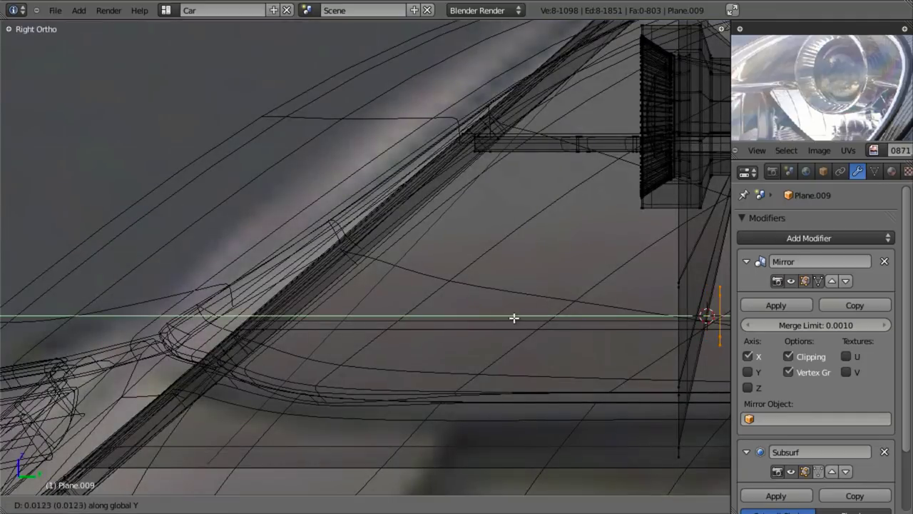
pyautogui.click(518, 318)
# Extrude the circle about 0.034 toward the car's front along the Y axis to form a short tube.
pyautogui.press('e')
pyautogui.press('y')
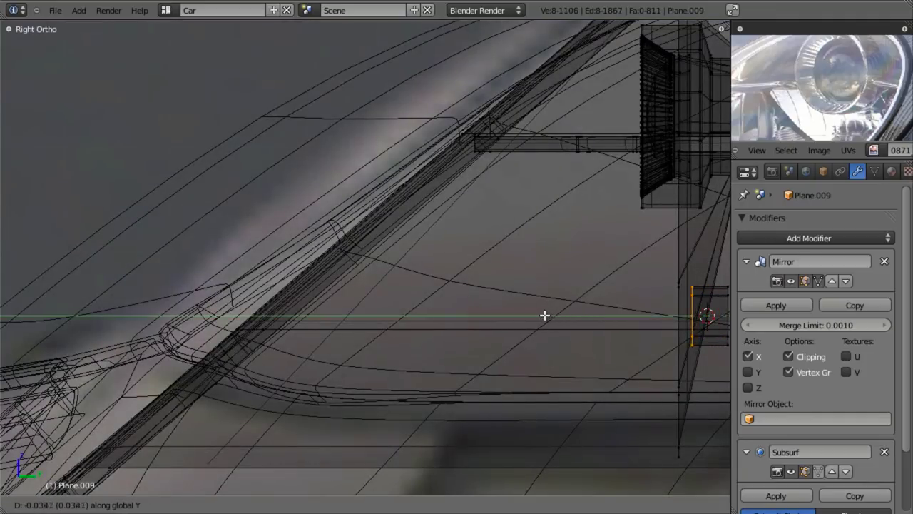
pyautogui.click(543, 316)
# Extrude a thin lip forward along Y from the tube's front edge, plus an inner ring scaled to about 0.76.
pyautogui.keyDown('shift'); pyautogui.moveTo(681, 364); pyautogui.dragTo(478, 350, button='middle'); pyautogui.keyUp('shift')
pyautogui.scroll(2, 478, 351)
pyautogui.press('e')
pyautogui.press('y')
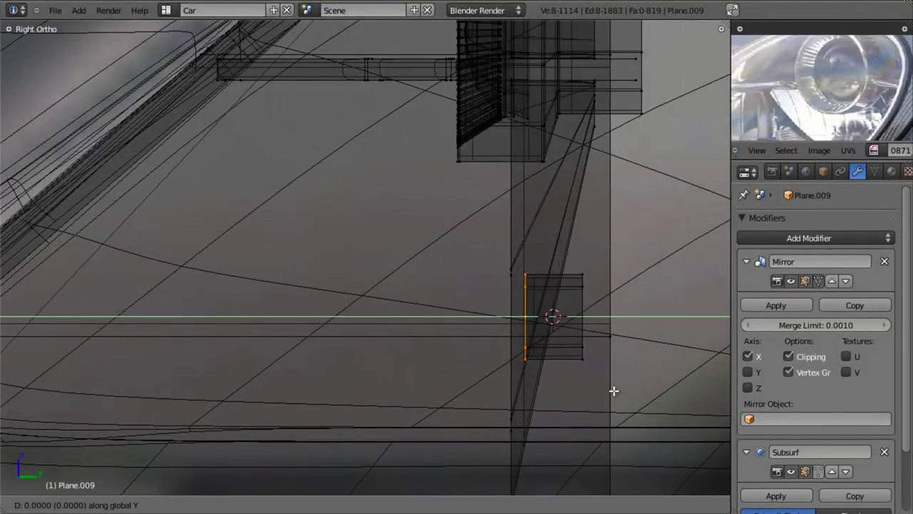
pyautogui.click(610, 390)
pyautogui.press('e')
pyautogui.press('s')
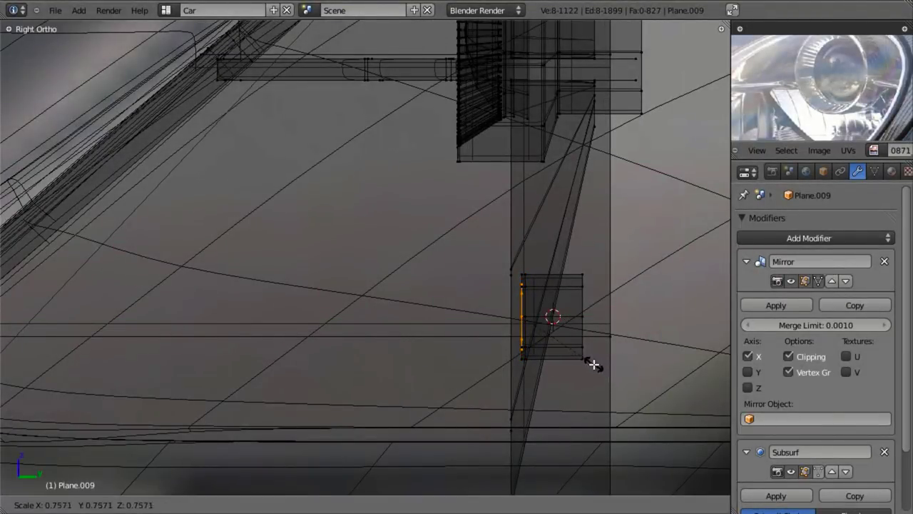
pyautogui.hotkey('alt', 'Tab')
pyautogui.hotkey('alt', 'Tab')
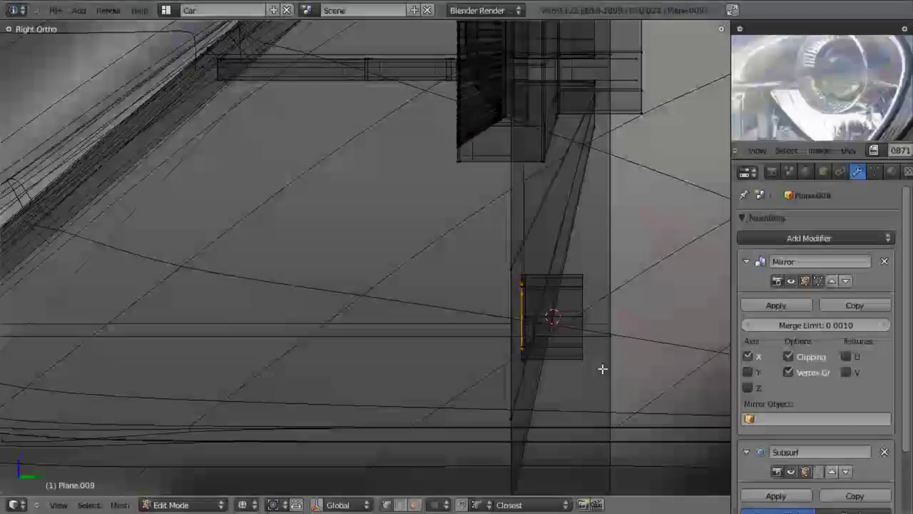
# Extrude the inner ring about 0.005 back into the tube along the Y axis.
pyautogui.press('e')
pyautogui.press('y')
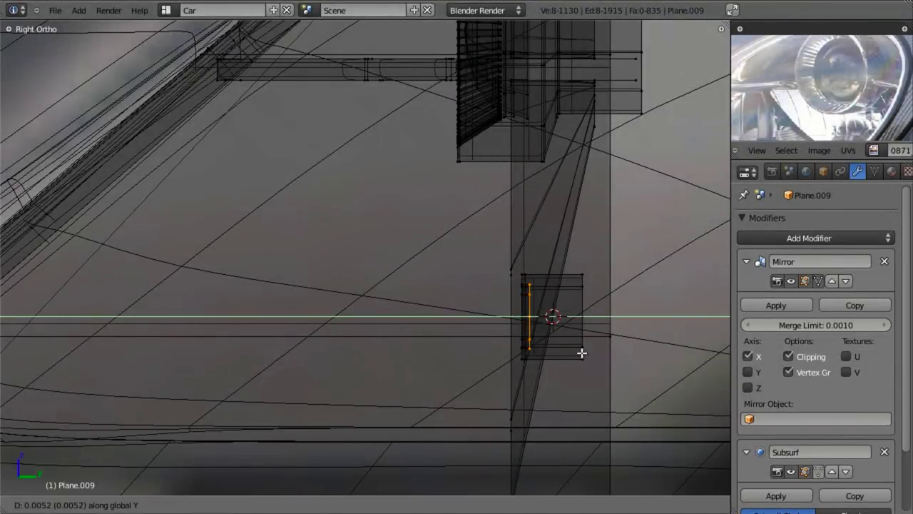
pyautogui.click(582, 353)
pyautogui.moveTo(418, 276)
pyautogui.mouseDown(button='middle')
pyautogui.moveTo(524, 345)
pyautogui.moveTo(664, 359)
pyautogui.moveTo(527, 298)
pyautogui.mouseUp(button='middle')
pyautogui.press('z')
pyautogui.press('z')
# Grow the selection to both inner lip rings and scale them slightly smaller with the Y axis locked.
pyautogui.press('ctrl+KP_Add')
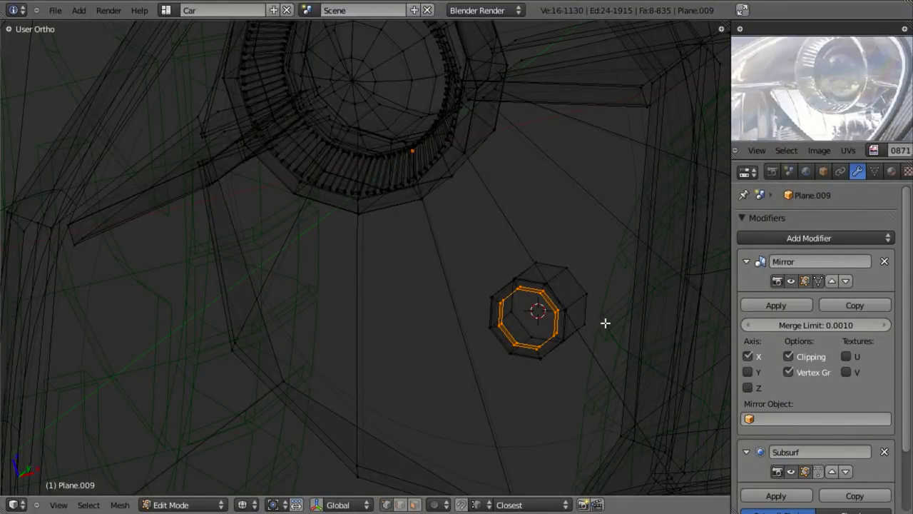
pyautogui.press('s')
pyautogui.hotkey('shift', 'z')
pyautogui.click(603, 318)
pyautogui.press('s')
pyautogui.hotkey('shift', 'y')
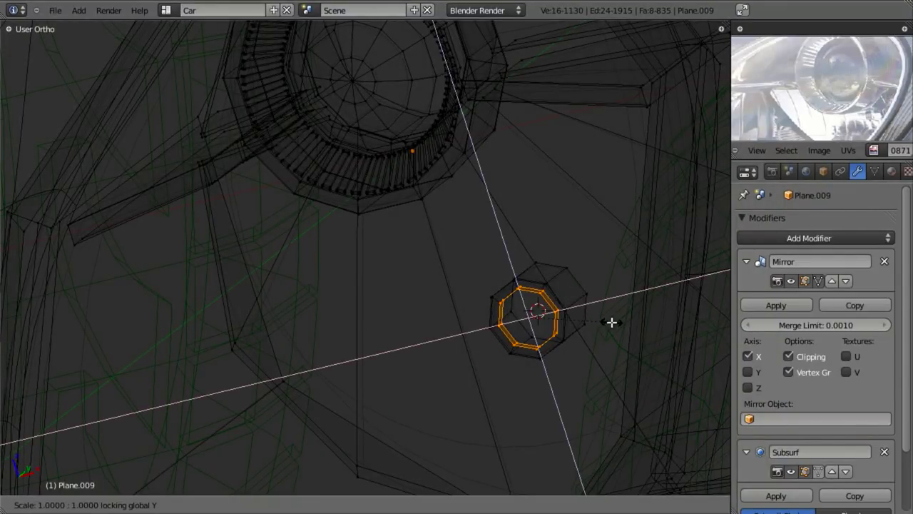
pyautogui.click(598, 316)
pyautogui.press('z')
pyautogui.press('z')
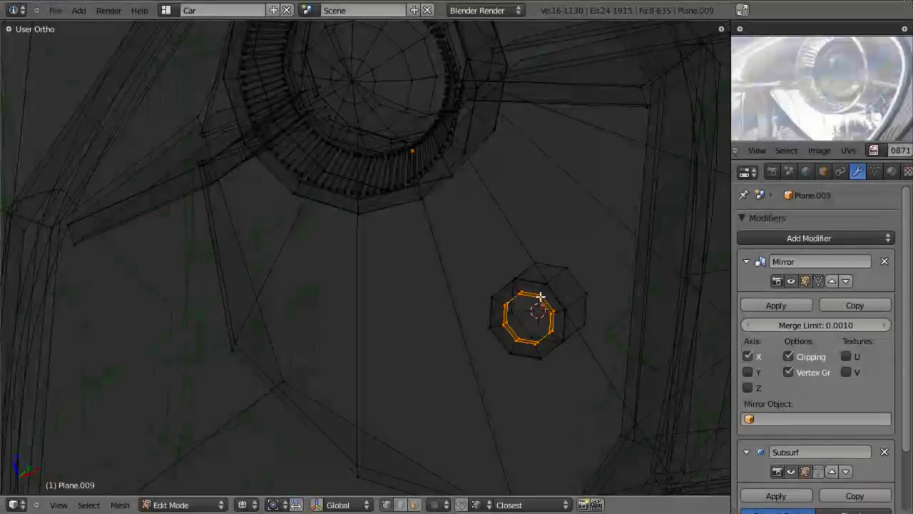
# Select the rearmost inner ring of the tube and move it deeper inside along the Y axis.
pyautogui.keyDown('alt'); pyautogui.rightClick(543, 301); pyautogui.keyUp('alt')
pyautogui.keyDown('shift'); pyautogui.moveTo(591, 332); pyautogui.dragTo(523, 284, button='middle'); pyautogui.keyUp('shift')
pyautogui.scroll(3, 523, 284)
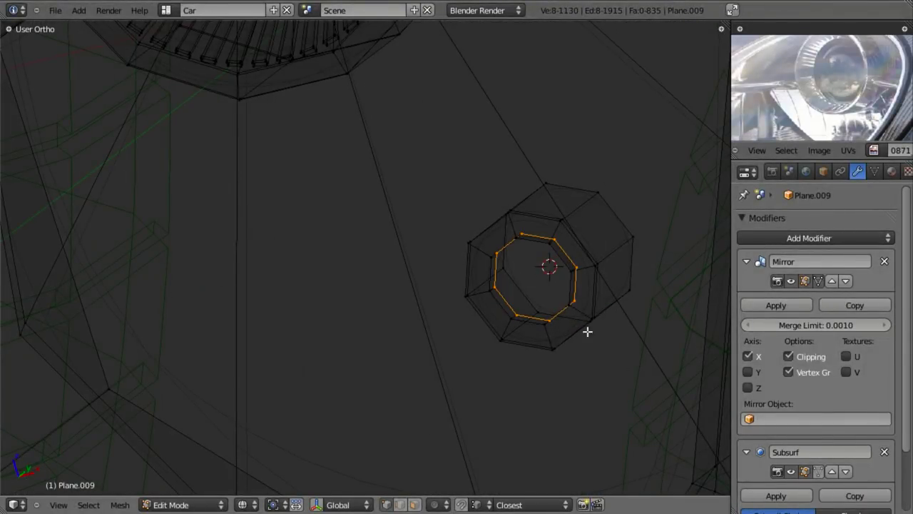
pyautogui.press('z')
pyautogui.press('g')
pyautogui.press('y')
pyautogui.click(632, 360)
pyautogui.press('z')
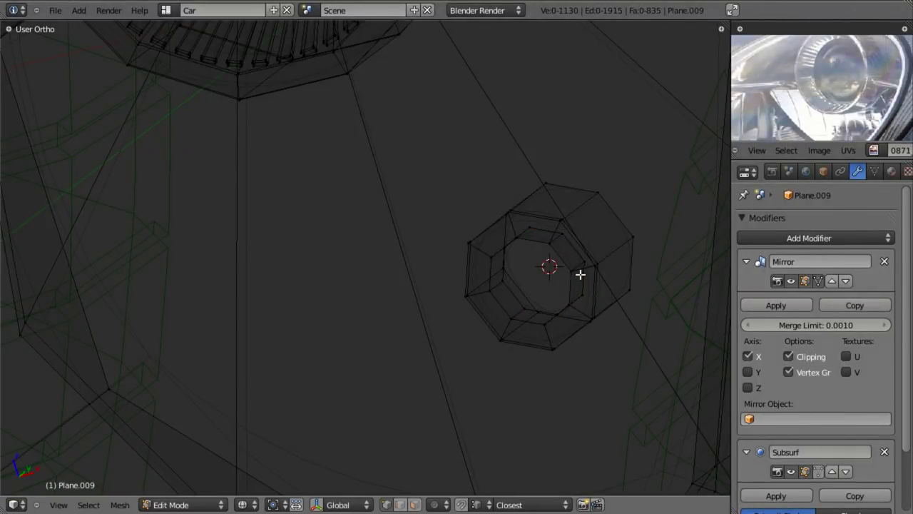
# Add an edge loop around the tube's inner wall and scale it slightly inward.
pyautogui.click(582, 269)
pyautogui.rightClick(582, 269)
pyautogui.press('s')
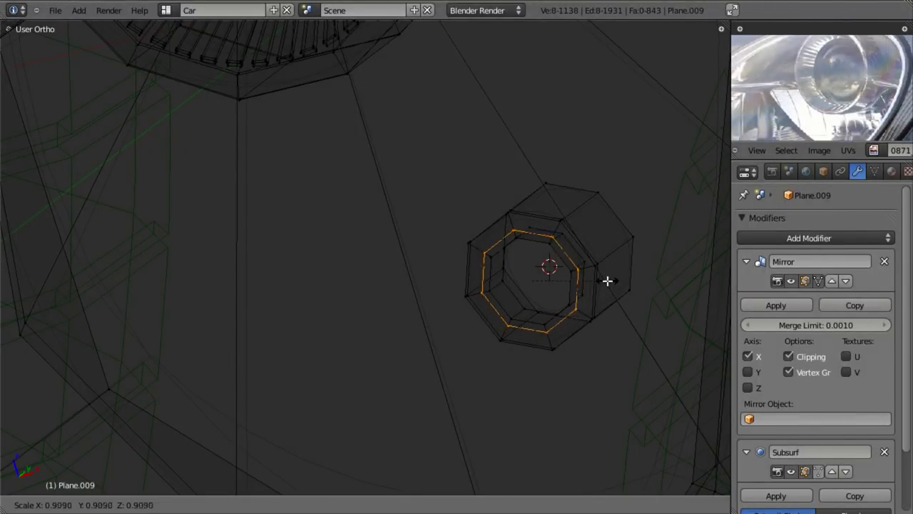
pyautogui.click(600, 278)
pyautogui.press('z')
pyautogui.press('a')
pyautogui.press('z')
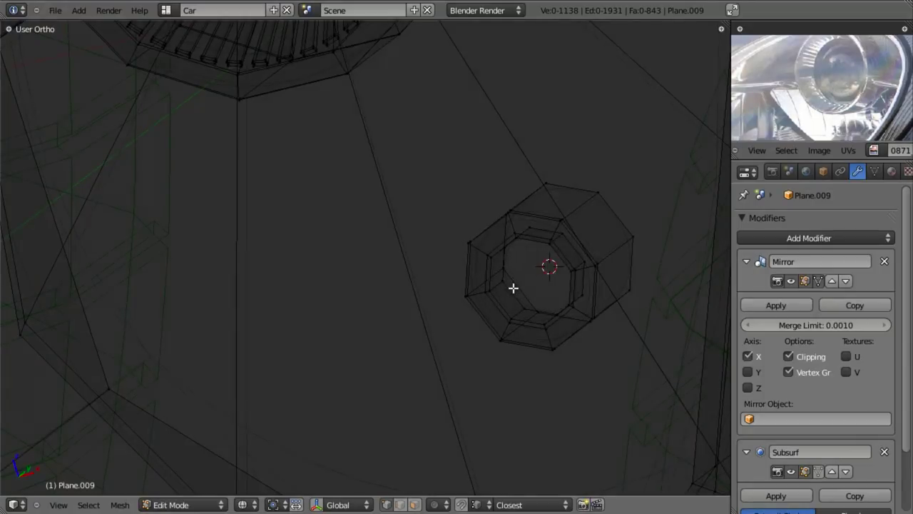
# Duplicate the tube's rearmost inner ring in place and scale the copy to about 0.90.
pyautogui.keyDown('alt'); pyautogui.rightClick(512, 295); pyautogui.keyUp('alt')
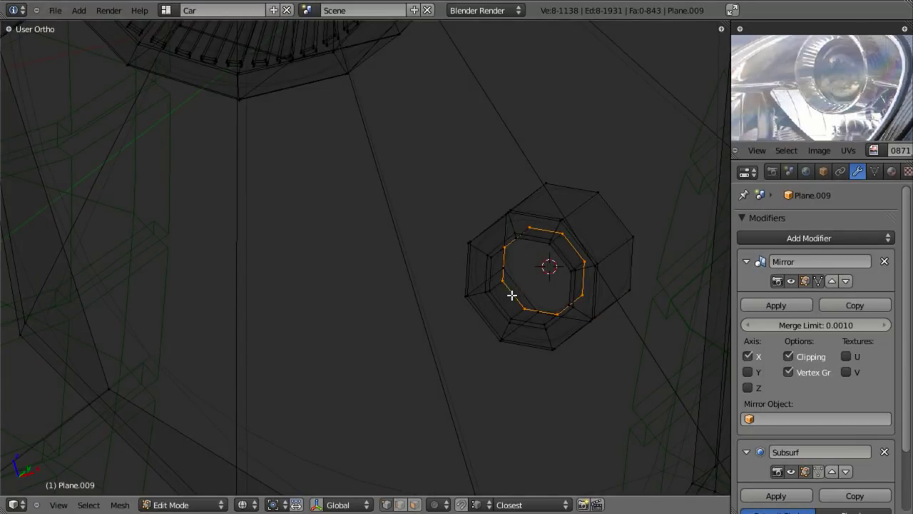
pyautogui.press('e')
pyautogui.rightClick(632, 324)
pyautogui.press('s')
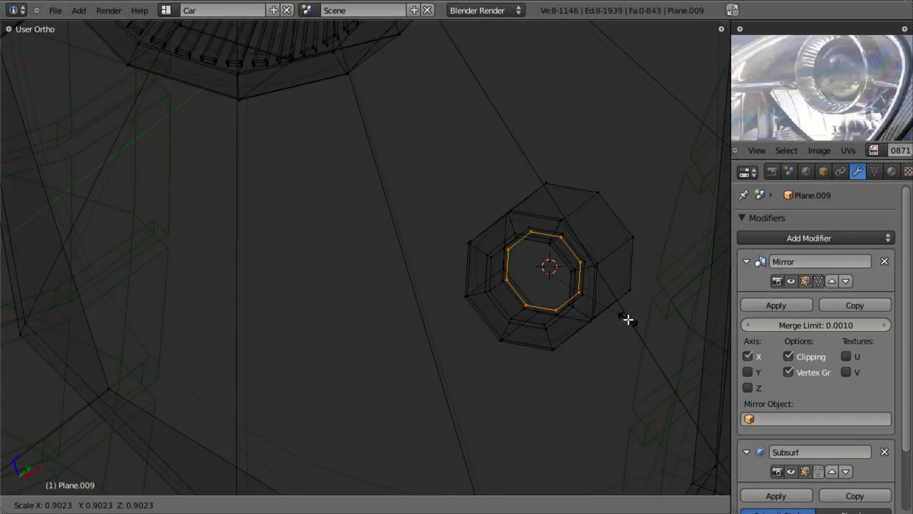
pyautogui.click(628, 319)
# Extrude the copied ring forward along Y past the socket as a bulb stem, adjusting its length against the reference photo.
pyautogui.press('e')
pyautogui.press('y')
pyautogui.click(579, 363)
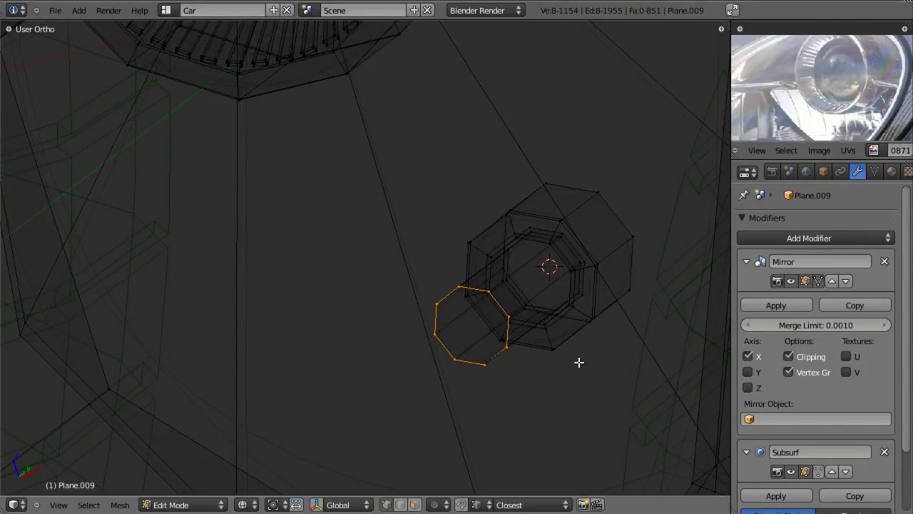
pyautogui.press('z')
pyautogui.moveTo(580, 363); pyautogui.dragTo(557, 363, button='middle')
pyautogui.hotkey('alt', 'Tab')
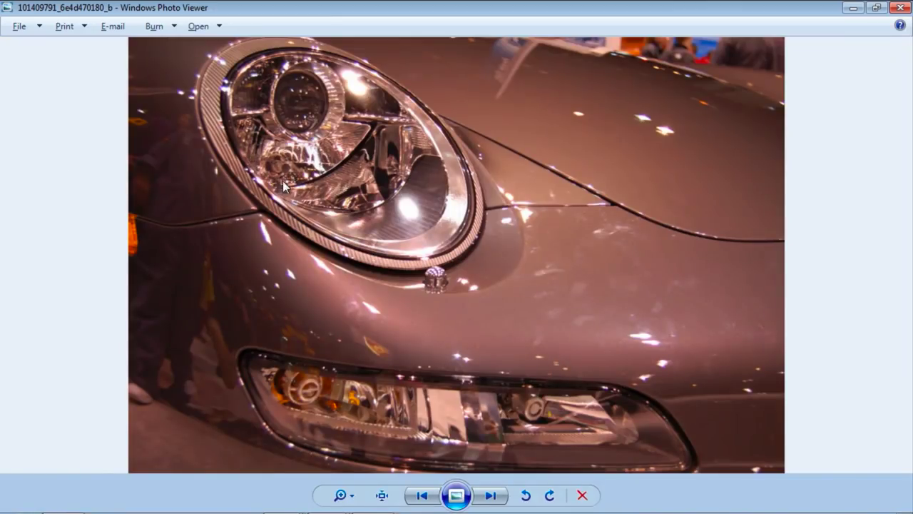
pyautogui.hotkey('alt', 'Tab')
pyautogui.press('g')
pyautogui.press('y')
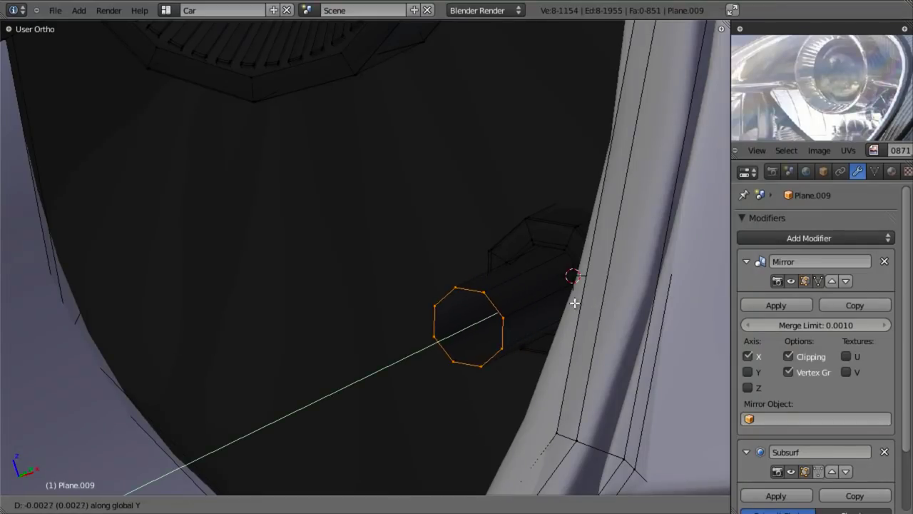
pyautogui.click(575, 303)
# Shorten the bulb stem by moving its front ring back toward the socket along Y in side view.
pyautogui.hotkey('alt', 'Tab')
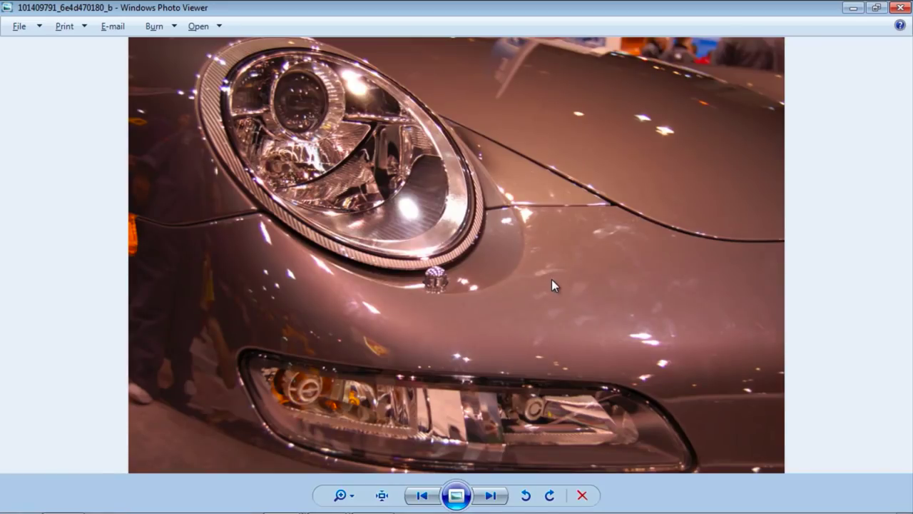
pyautogui.hotkey('alt', 'Tab')
pyautogui.press('KP_3')
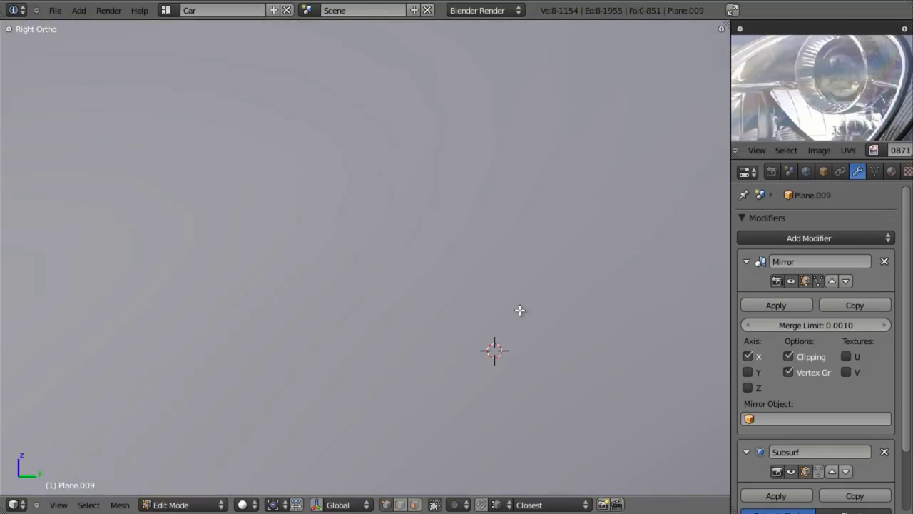
pyautogui.press('z')
pyautogui.press('g')
pyautogui.press('y')
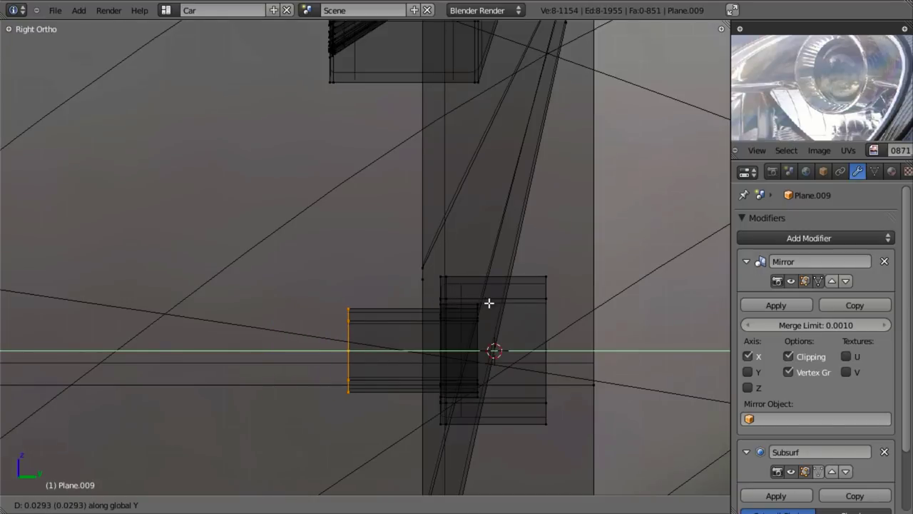
pyautogui.click(486, 303)
# Extrude the stem's front ring forward along Y and scale it to about 1.16 to widen the bulb head.
pyautogui.press('e')
pyautogui.press('y')
pyautogui.click(450, 303)
pyautogui.press('s')
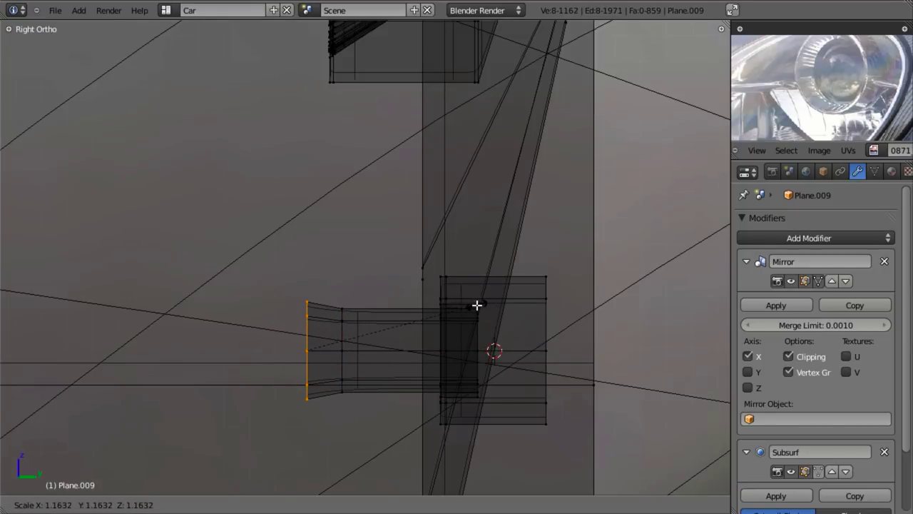
pyautogui.click(476, 305)
# Extrude two more rings forward on the bulb head, scaling the first to about 0.98 and the second to about 0.63.
pyautogui.press('e')
pyautogui.click(434, 304)
pyautogui.press('s')
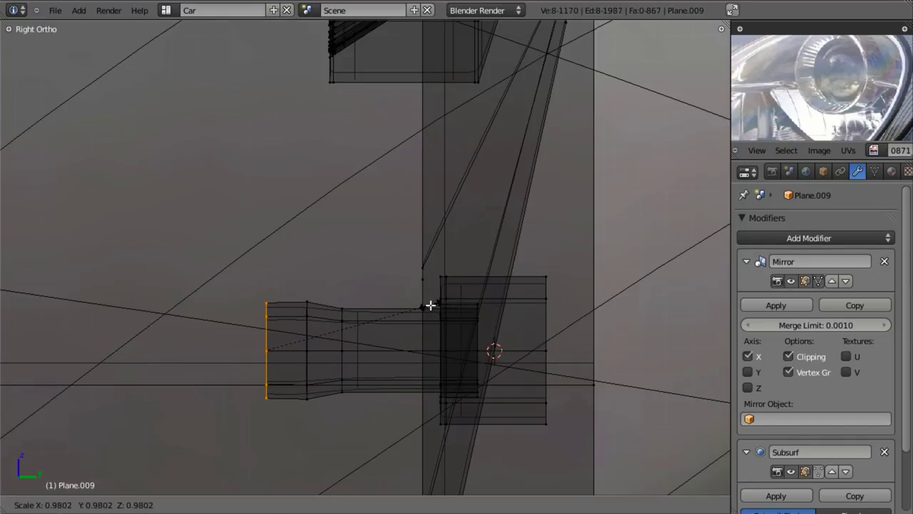
pyautogui.click(430, 304)
pyautogui.press('e')
pyautogui.click(393, 304)
pyautogui.press('s')
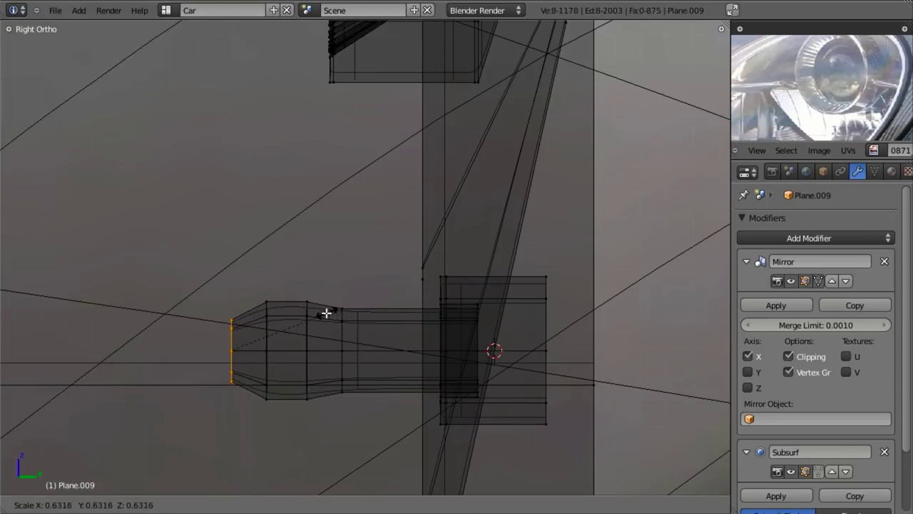
pyautogui.click(326, 313)
# Extrude the end ring forward, merge it into a single vertex and adjust this bulb tip along Y.
pyautogui.press('e')
pyautogui.click(305, 314)
pyautogui.press('w')
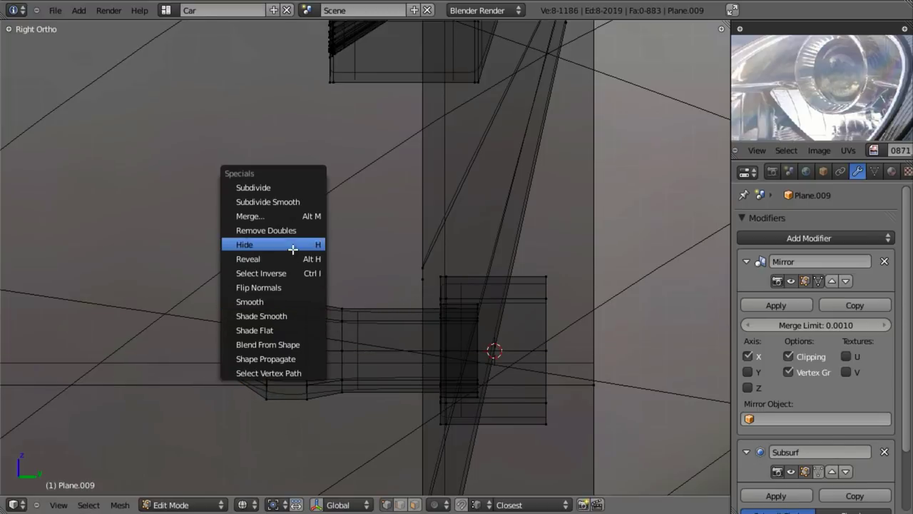
pyautogui.click(261, 216)
pyautogui.click(262, 215)
pyautogui.press('g')
pyautogui.press('y')
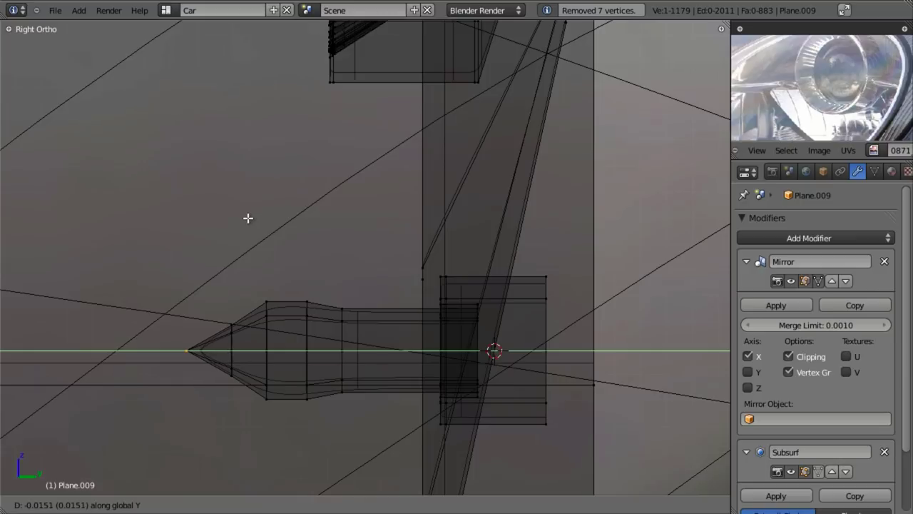
pyautogui.click(273, 221)
# Check the reference photo, add two edge loops around the bulb's stem and scale them narrower with Y locked.
pyautogui.hotkey('alt', 'Tab')
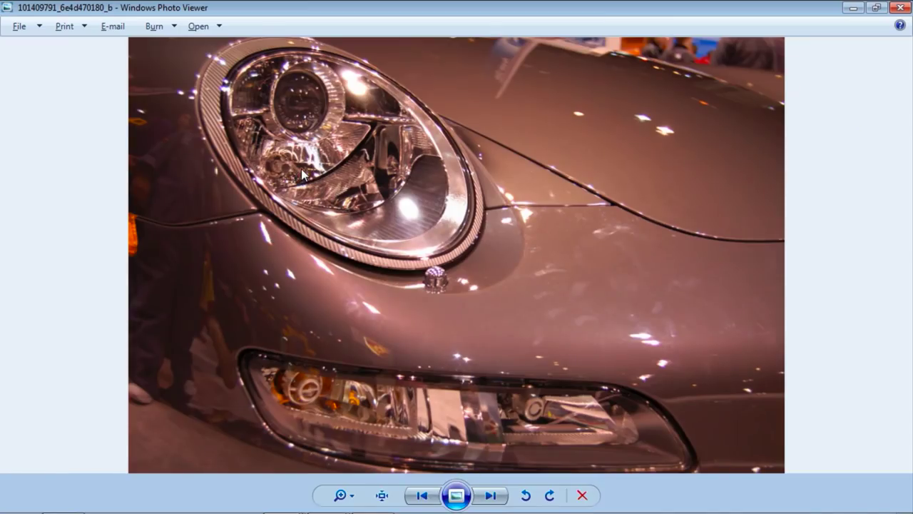
pyautogui.hotkey('alt', 'Tab')
pyautogui.click(387, 320)
pyautogui.rightClick(387, 319)
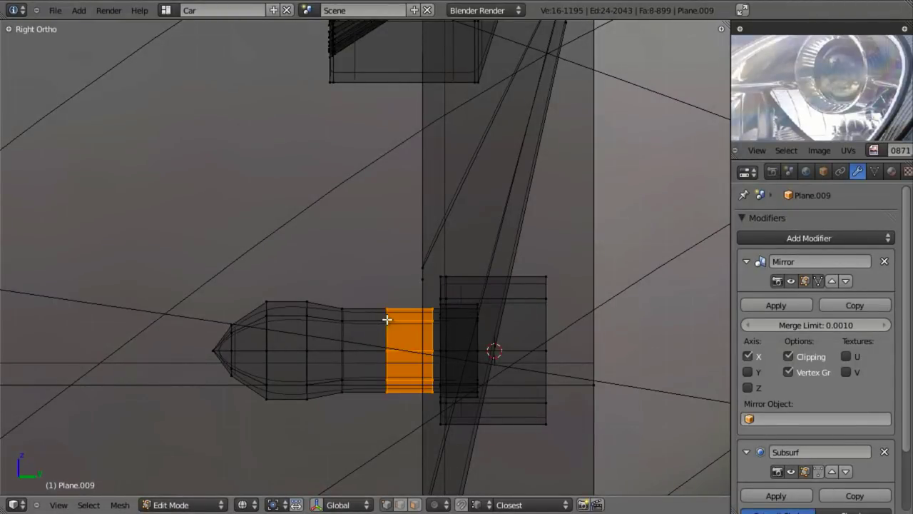
pyautogui.press('s')
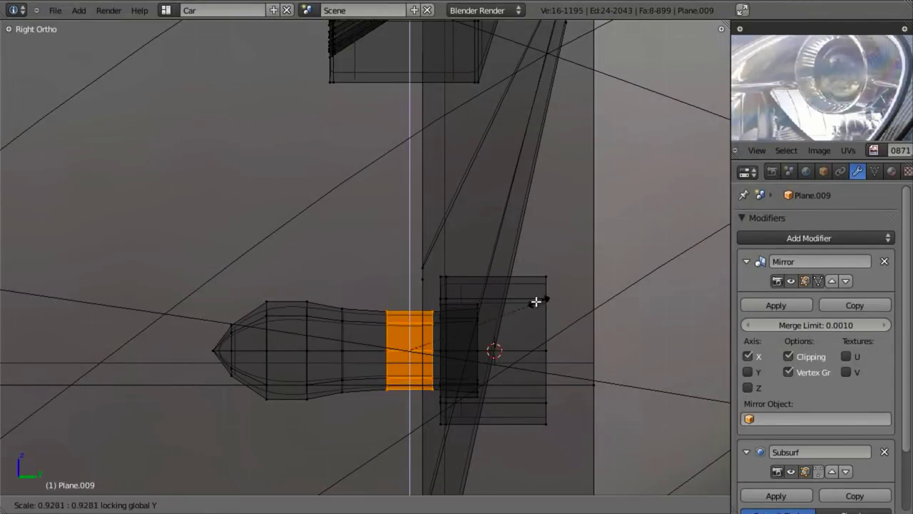
pyautogui.click(526, 303)
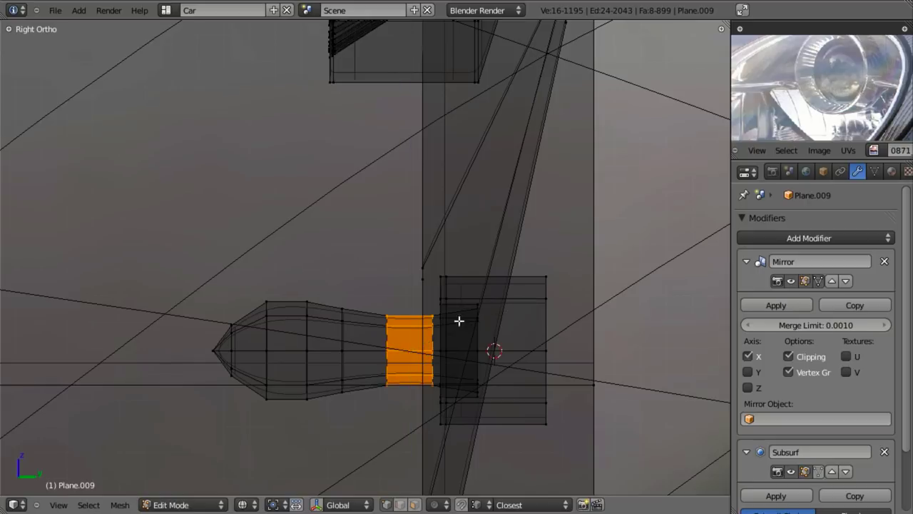
# Select the edge loop between the stem and bulb head and move it forward along Y, close to the head.
pyautogui.press('a')
pyautogui.press('x')
pyautogui.press('Escape')
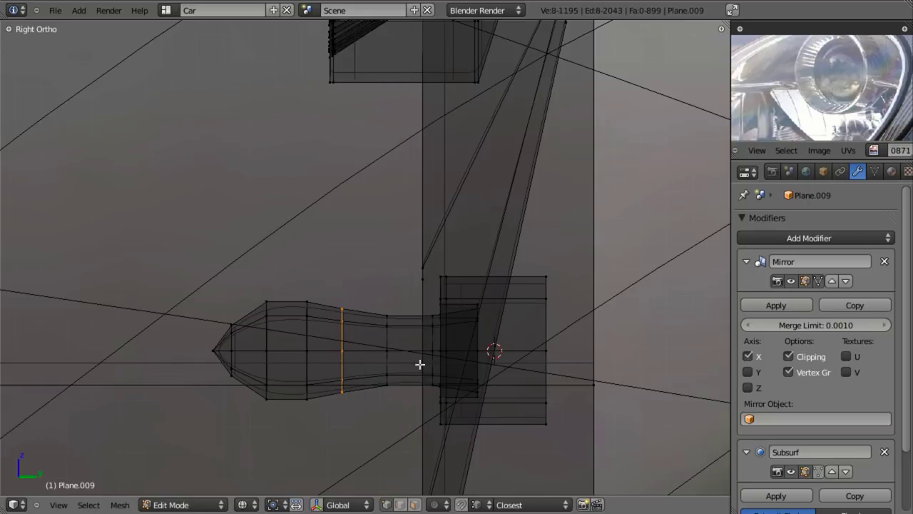
pyautogui.press('g')
pyautogui.press('y')
pyautogui.click(295, 371)
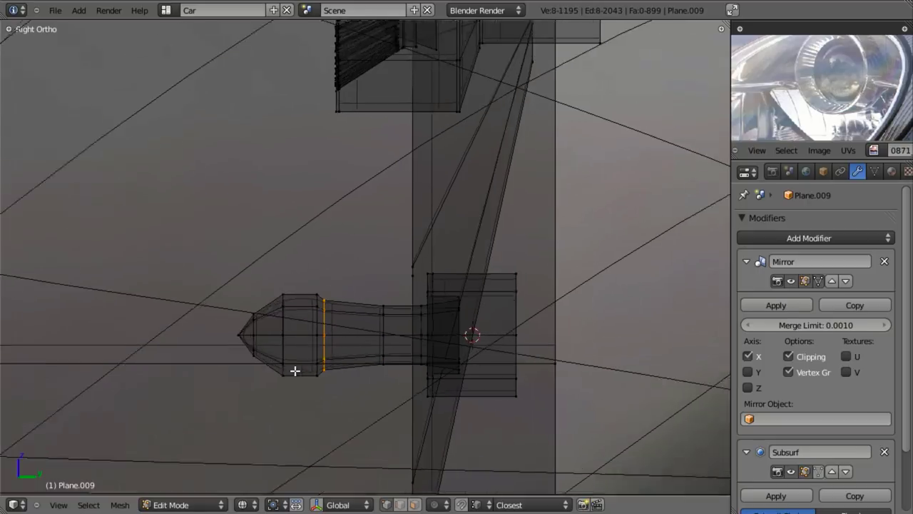
# Examine the bulb inside the headlight housing in object mode and return to edit mode.
pyautogui.moveTo(295, 371); pyautogui.dragTo(378, 389, button='middle')
pyautogui.press('Tab')
pyautogui.scroll(-8, 326, 349)
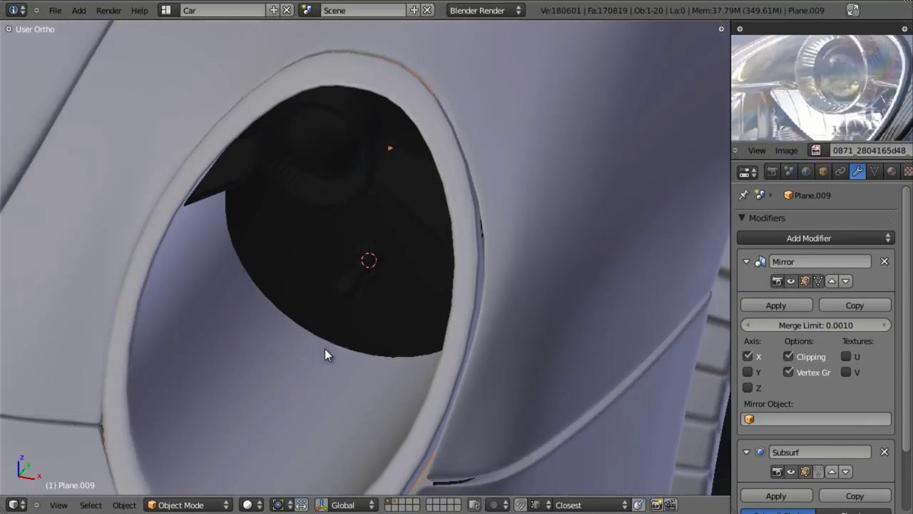
pyautogui.moveTo(326, 349)
pyautogui.mouseDown(button='middle')
pyautogui.moveTo(361, 343)
pyautogui.moveTo(279, 316)
pyautogui.moveTo(417, 338)
pyautogui.mouseUp(button='middle')
pyautogui.scroll(-2, 361, 343)
pyautogui.scroll(10, 417, 337)
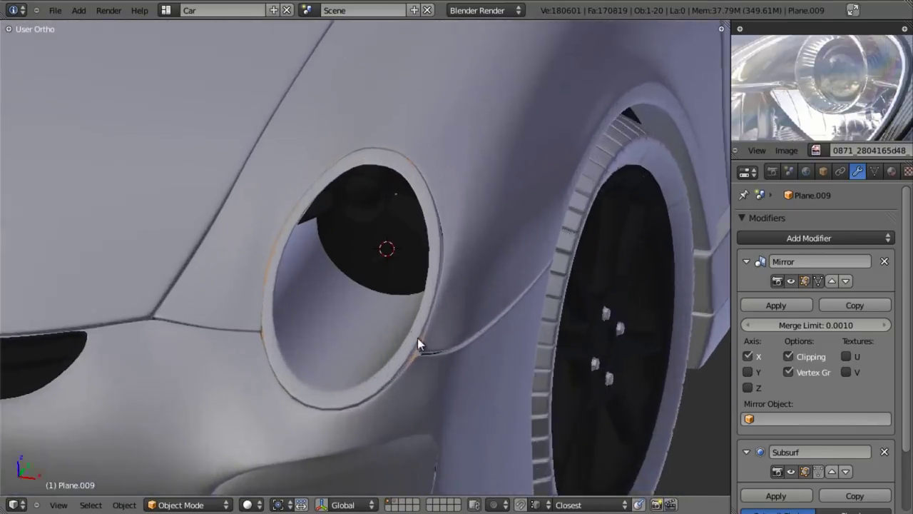
pyautogui.press('Tab')
pyautogui.press('z')
pyautogui.press('z')
# Select all bulb head vertices in side view and move them back toward the socket along the Y axis.
pyautogui.press('KP_3')
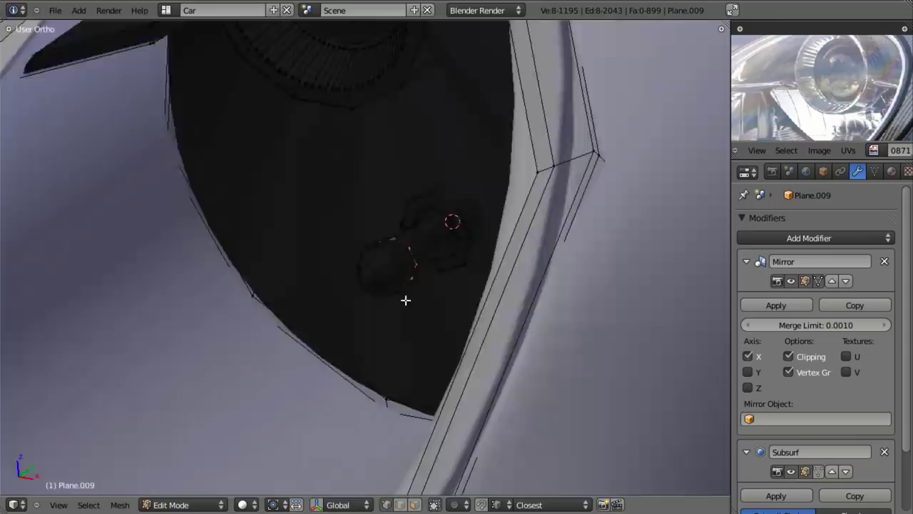
pyautogui.press('z')
pyautogui.moveTo(218, 198); pyautogui.dragTo(317, 308)
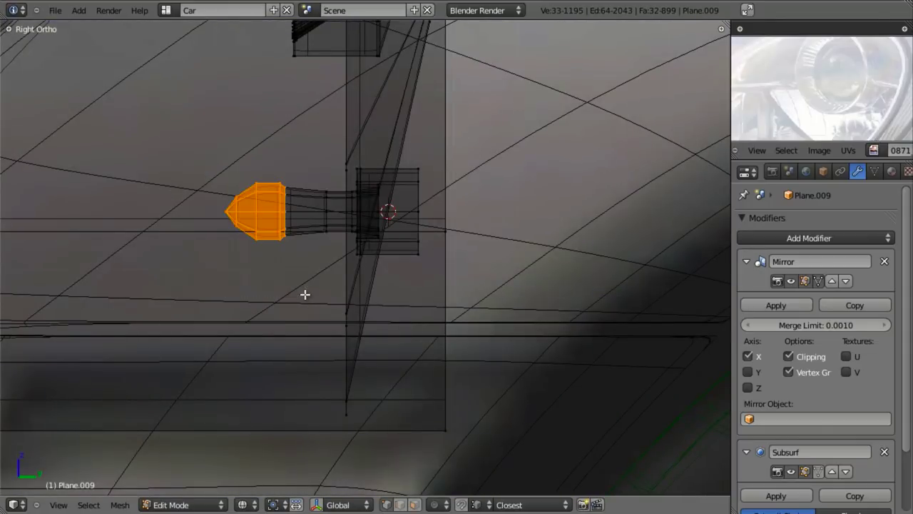
pyautogui.press('g')
pyautogui.press('y')
pyautogui.click(329, 289)
# Move the bulb's tip vertex, and the tip together with its surrounding ring, back along Y to blunt the point.
pyautogui.rightClick(245, 204)
pyautogui.press('g')
pyautogui.press('y')
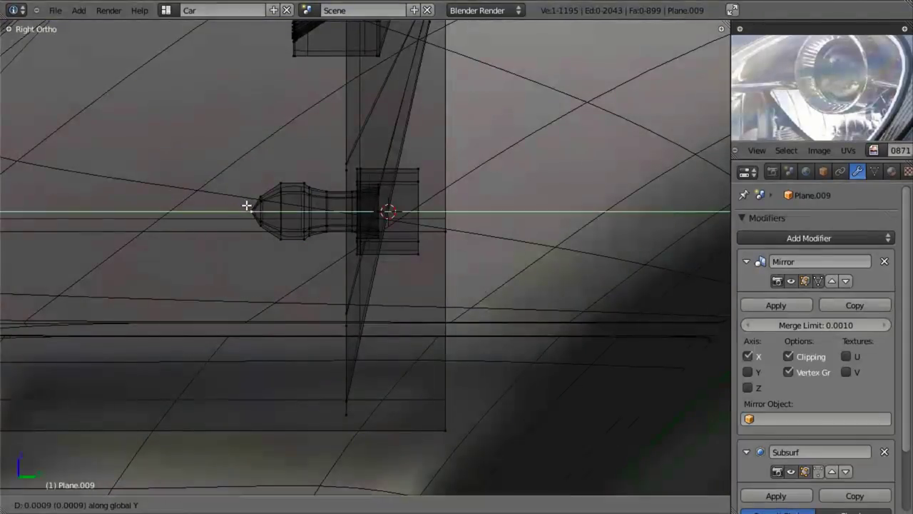
pyautogui.click(249, 205)
pyautogui.press('b')
pyautogui.moveTo(246, 178); pyautogui.dragTo(273, 253)
pyautogui.press('g')
pyautogui.press('y')
pyautogui.click(277, 247)
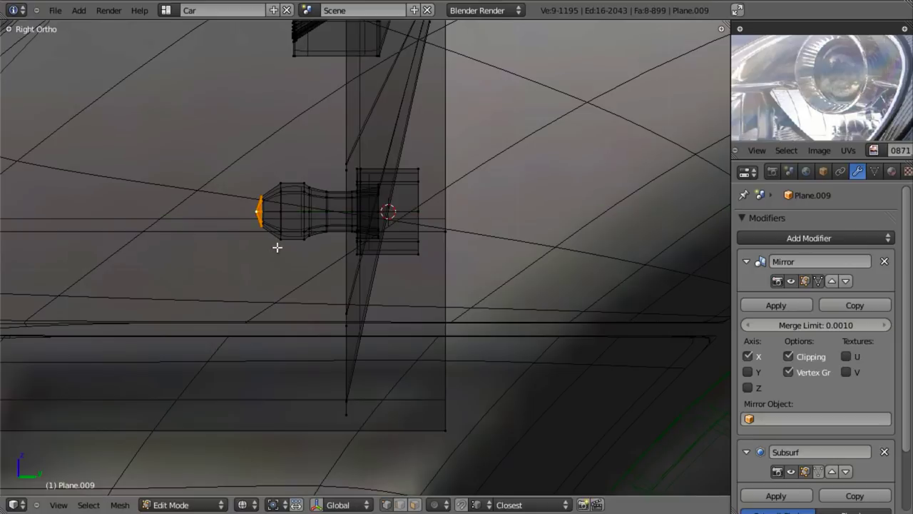
# Apply smooth shading to the entire headlight mesh and return to object mode.
pyautogui.press('z')
pyautogui.moveTo(389, 257); pyautogui.dragTo(415, 266, button='middle')
pyautogui.scroll(-5, 415, 264)
pyautogui.press('a')
pyautogui.press('w')
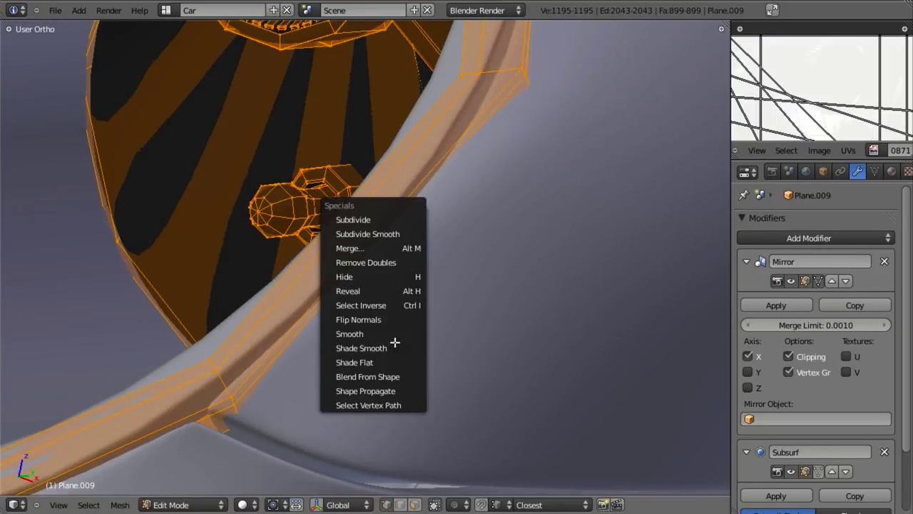
pyautogui.click(399, 348)
pyautogui.press('Tab')
# Examine the headlight interior from an angled shaded view and in front-view wireframe.
pyautogui.moveTo(306, 354); pyautogui.dragTo(478, 362, button='middle')
pyautogui.keyDown('shift'); pyautogui.moveTo(703, 434); pyautogui.dragTo(387, 259, button='middle'); pyautogui.keyUp('shift')
pyautogui.scroll(-4, 386, 256)
pyautogui.moveTo(331, 308); pyautogui.dragTo(371, 264, button='middle')
pyautogui.moveTo(371, 264)
pyautogui.mouseDown(button='middle')
pyautogui.moveTo(299, 148)
pyautogui.moveTo(514, 261)
pyautogui.moveTo(469, 230)
pyautogui.mouseUp(button='middle')
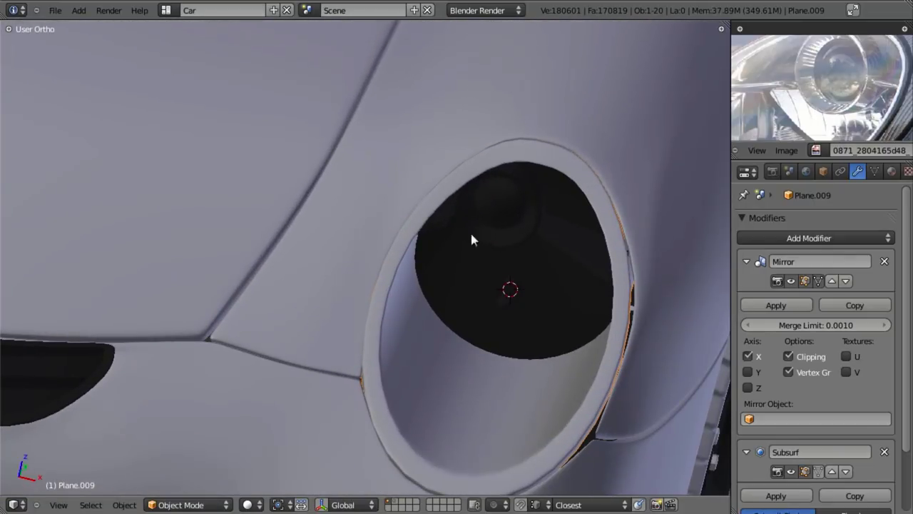
pyautogui.press('z')
pyautogui.press('KP_1')
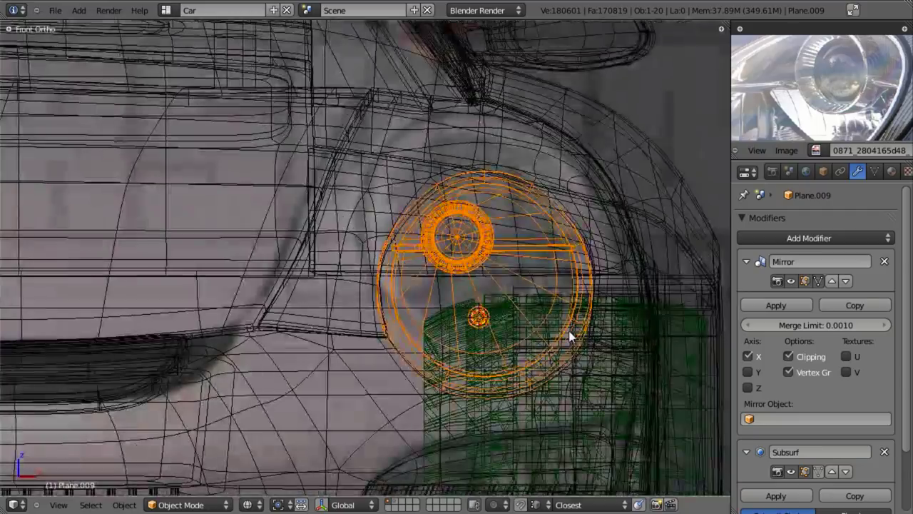
# Inspect the reflector faces around the small bulb in edit mode and compare them with the headlight reference photo.
pyautogui.keyDown('shift'); pyautogui.moveTo(570, 332); pyautogui.dragTo(471, 301, button='middle'); pyautogui.keyUp('shift')
pyautogui.scroll(8, 419, 314)
pyautogui.press('z')
pyautogui.press('Tab')
pyautogui.press('z')
pyautogui.scroll(-4, 483, 375)
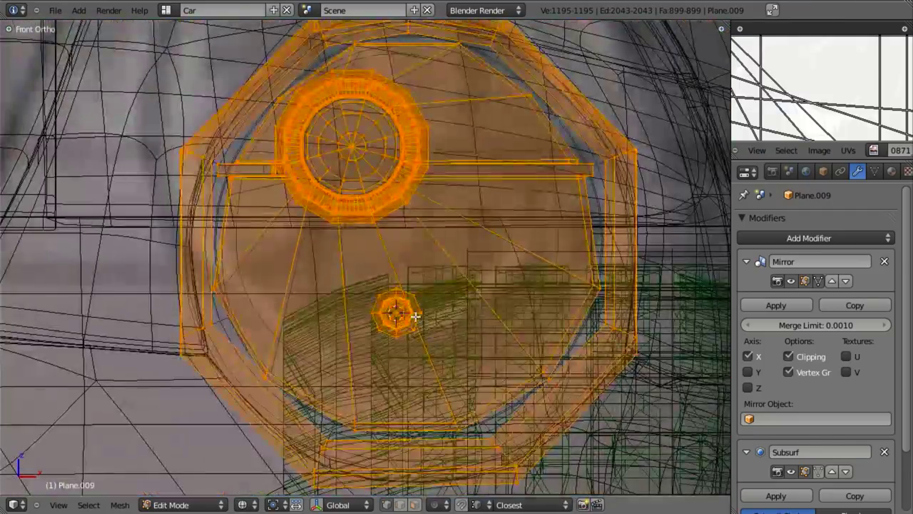
pyautogui.press('a')
pyautogui.press('z')
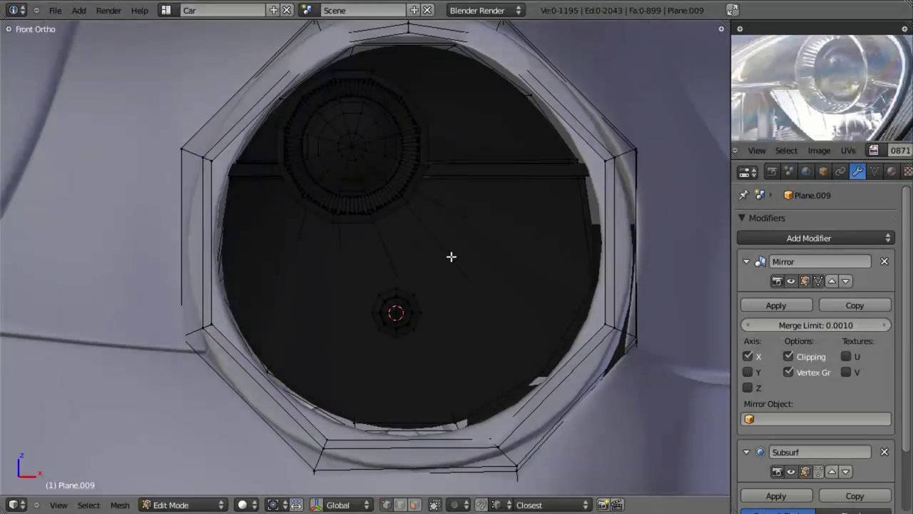
pyautogui.keyDown('alt'); pyautogui.keyDown('shift'); pyautogui.rightClick(393, 256); pyautogui.keyUp('shift'); pyautogui.keyUp('alt')
pyautogui.press('z')
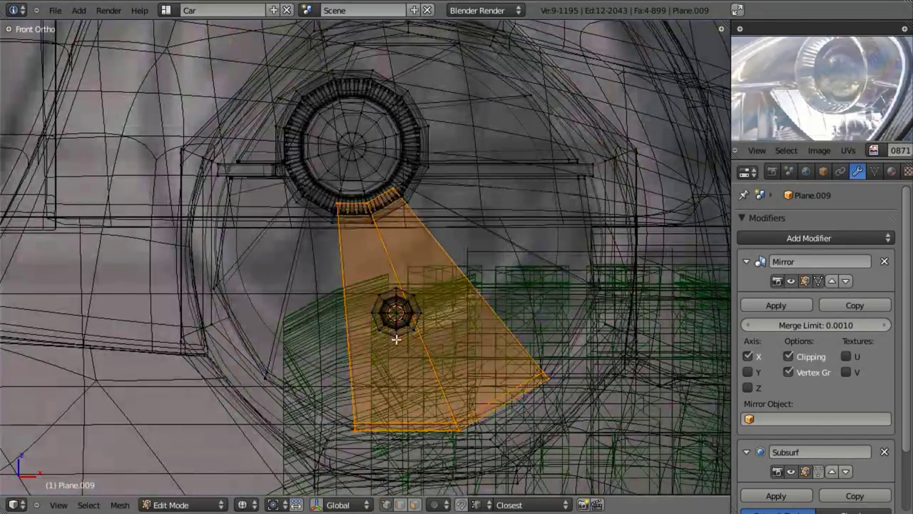
pyautogui.press('a')
pyautogui.press('Tab')
pyautogui.hotkey('alt', 'Tab')
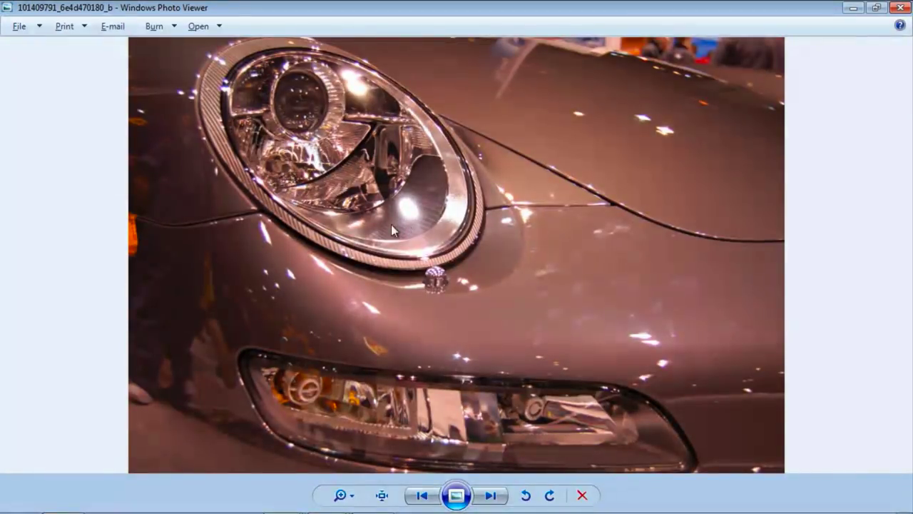
pyautogui.hotkey('alt', 'Tab')
# Examine the whole shaded car and its headlight from a three-quarter view and through the camera.
pyautogui.scroll(-10, 441, 251)
pyautogui.press('a')
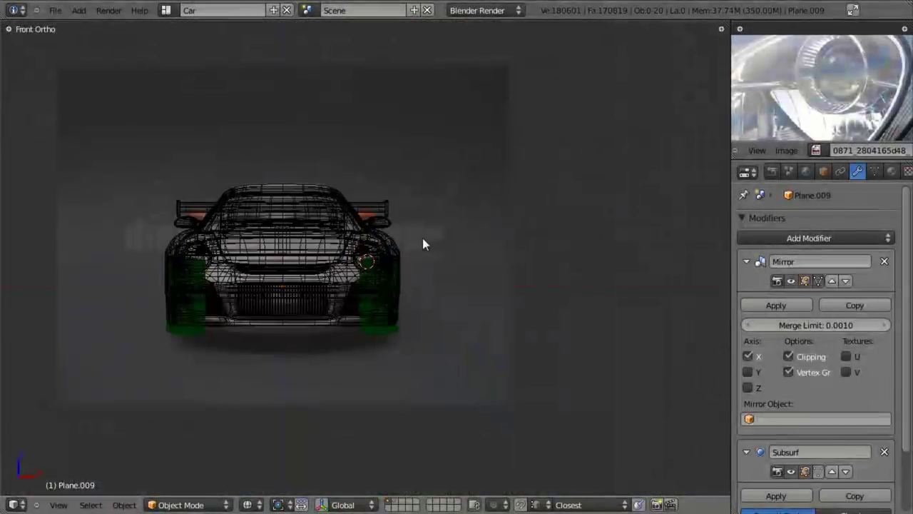
pyautogui.press('z')
pyautogui.moveTo(423, 238)
pyautogui.mouseDown(button='middle')
pyautogui.moveTo(332, 281)
pyautogui.moveTo(556, 276)
pyautogui.moveTo(540, 281)
pyautogui.mouseUp(button='middle')
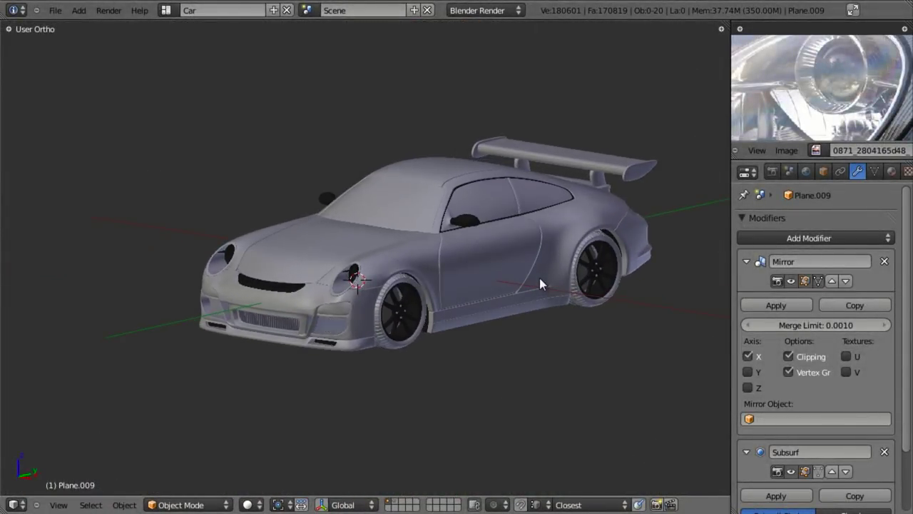
pyautogui.scroll(5, 540, 281)
pyautogui.keyDown('shift'); pyautogui.moveTo(447, 295); pyautogui.dragTo(507, 283, button='middle'); pyautogui.keyUp('shift')
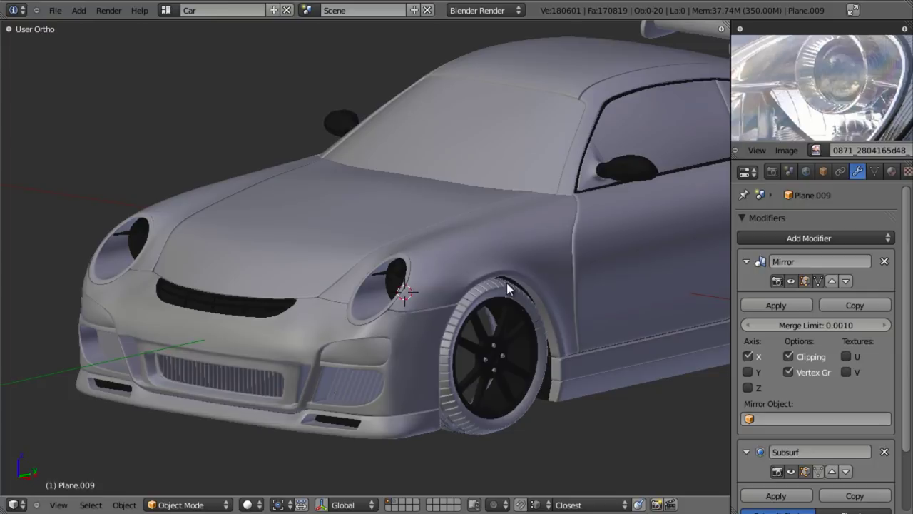
pyautogui.scroll(-3, 506, 282)
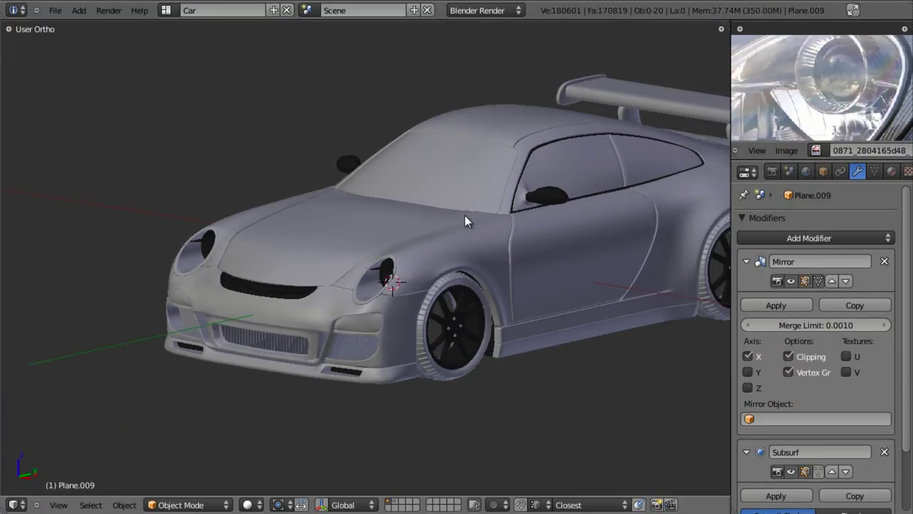
pyautogui.scroll(5, 486, 214)
pyautogui.scroll(-4, 393, 267)
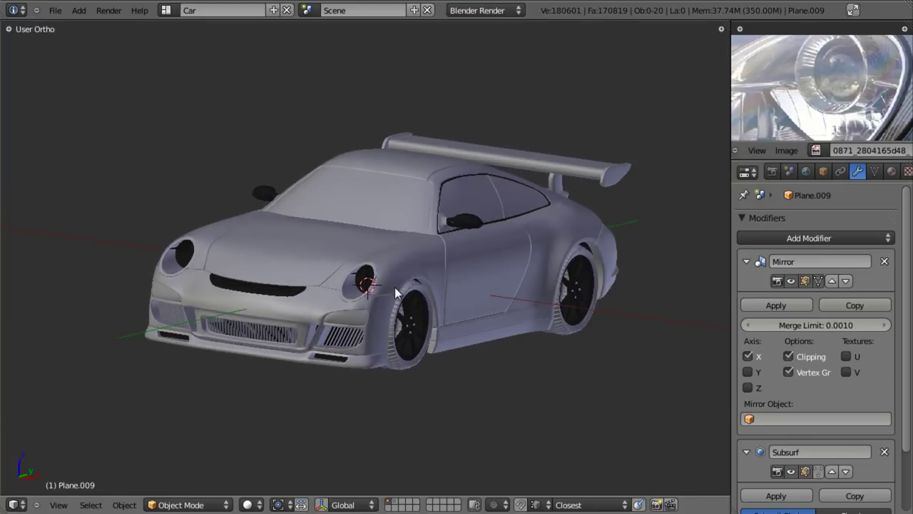
pyautogui.scroll(4, 414, 288)
pyautogui.scroll(-2, 457, 254)
pyautogui.scroll(7, 473, 286)
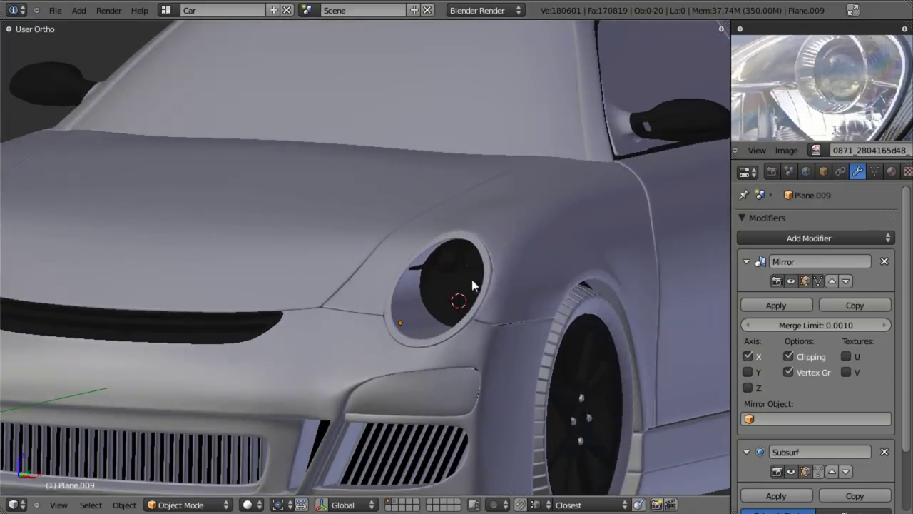
pyautogui.scroll(1, 409, 257)
pyautogui.press('z')
pyautogui.press('z')
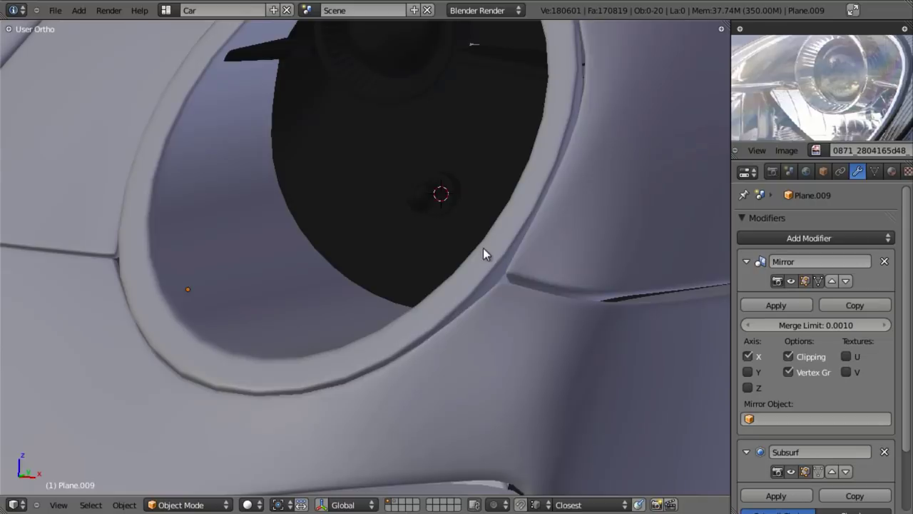
pyautogui.scroll(-5, 484, 249)
pyautogui.press('KP_0')
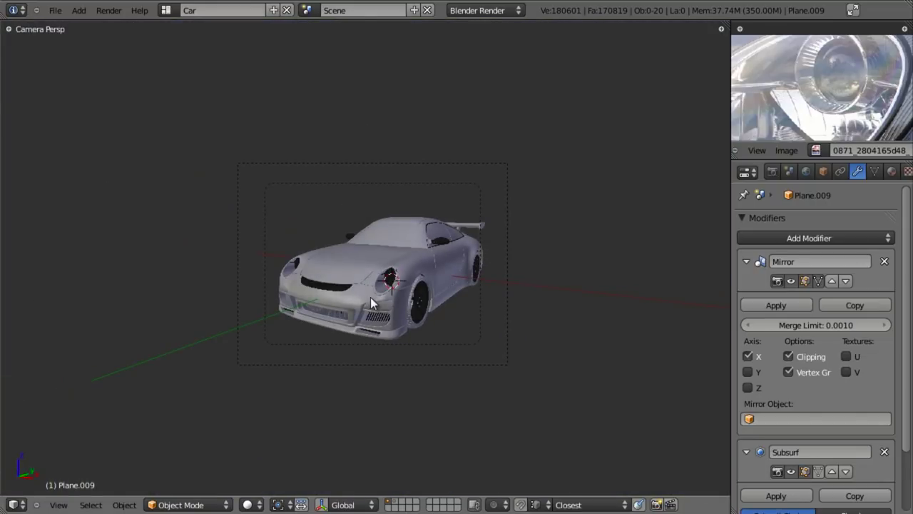
# Examine the headlight opening from the front and from an angle, comparing shaded and wireframe display.
pyautogui.press('KP_1')
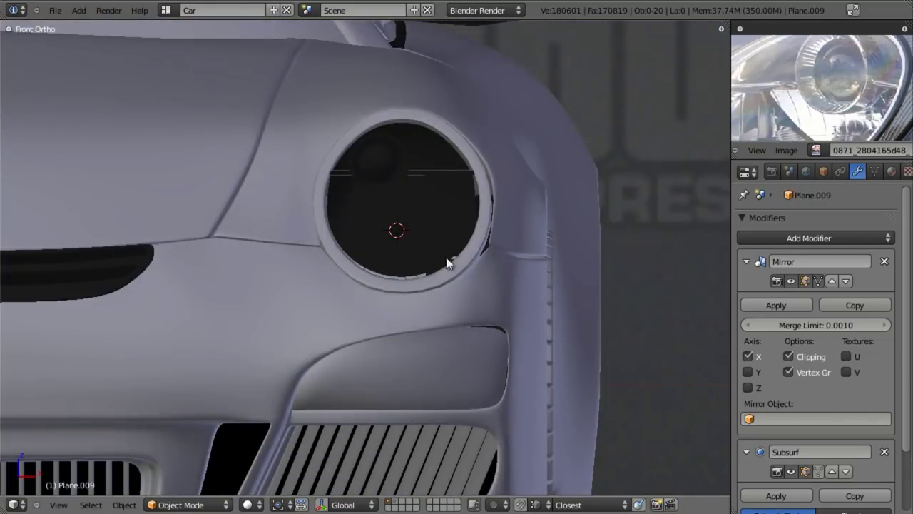
pyautogui.scroll(1, 446, 261)
pyautogui.scroll(-5, 421, 225)
pyautogui.moveTo(427, 222); pyautogui.dragTo(538, 250, button='middle')
pyautogui.scroll(6, 491, 297)
pyautogui.press('z')
pyautogui.press('z')
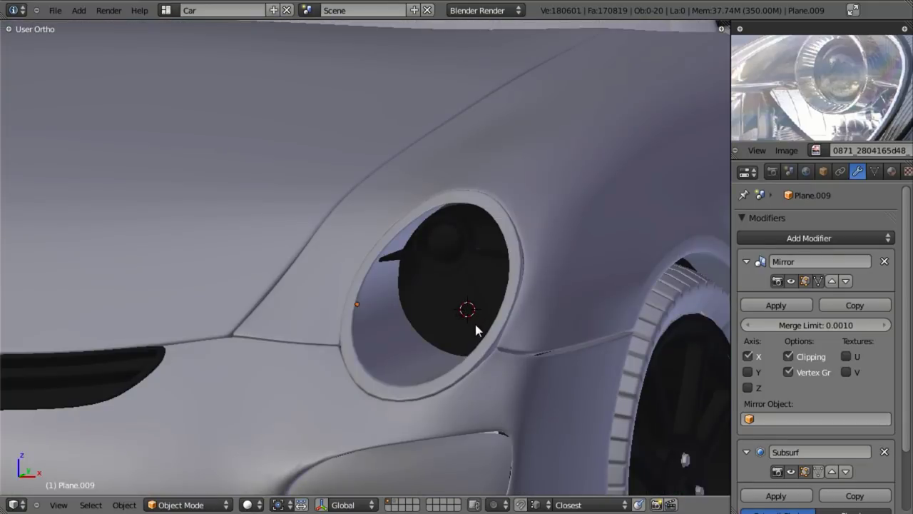
pyautogui.keyDown('shift'); pyautogui.moveTo(477, 329); pyautogui.dragTo(486, 305, button='middle'); pyautogui.keyUp('shift')
pyautogui.press('z')
pyautogui.press('z')
pyautogui.moveTo(391, 317); pyautogui.dragTo(418, 305, button='middle')
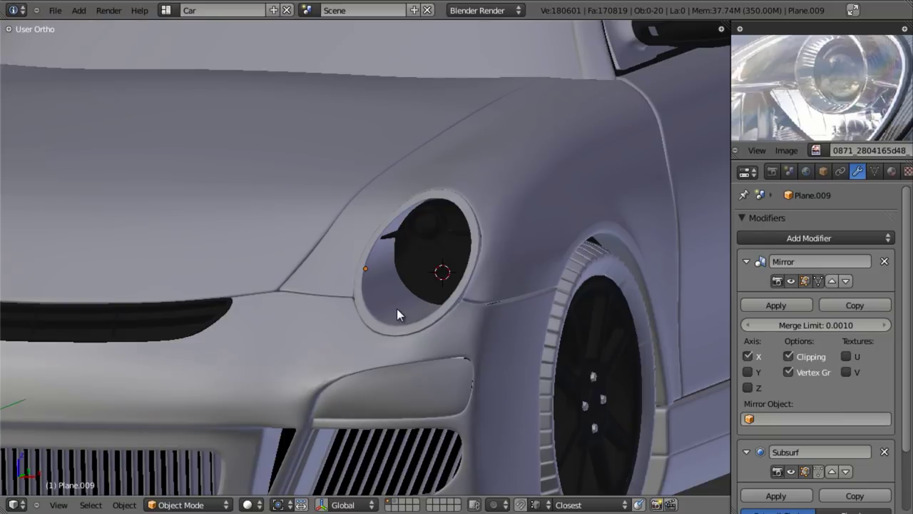
# Select the headlight housing object and show the lower part of the lamp in the reference image.
pyautogui.press('z')
pyautogui.rightClick(372, 277)
pyautogui.press('z')
pyautogui.moveTo(421, 277); pyautogui.dragTo(408, 287, button='middle')
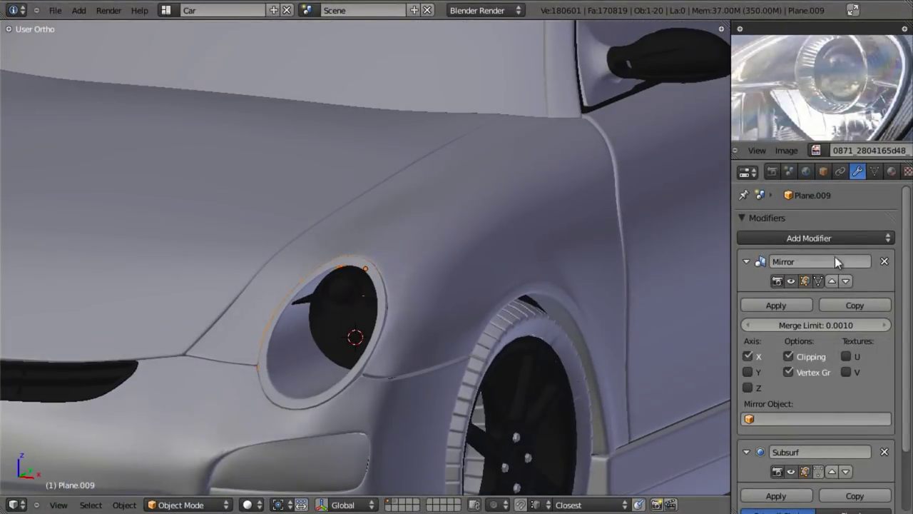
pyautogui.moveTo(804, 98)
pyautogui.mouseDown(button='middle')
pyautogui.moveTo(844, 85)
pyautogui.moveTo(816, 89)
pyautogui.mouseUp(button='middle')
pyautogui.scroll(-2, 844, 85)
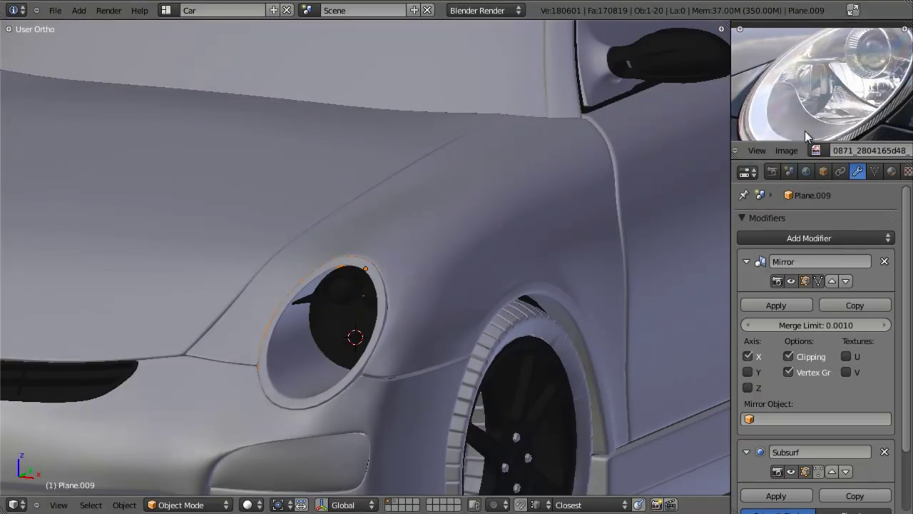
# Select four consecutive vertices along the lower front edge of the housing's inner wall and rip them loose from the rim.
pyautogui.keyDown('shift'); pyautogui.moveTo(349, 334); pyautogui.dragTo(387, 234, button='middle'); pyautogui.keyUp('shift')
pyautogui.scroll(3, 387, 235)
pyautogui.press('Tab')
pyautogui.press('z')
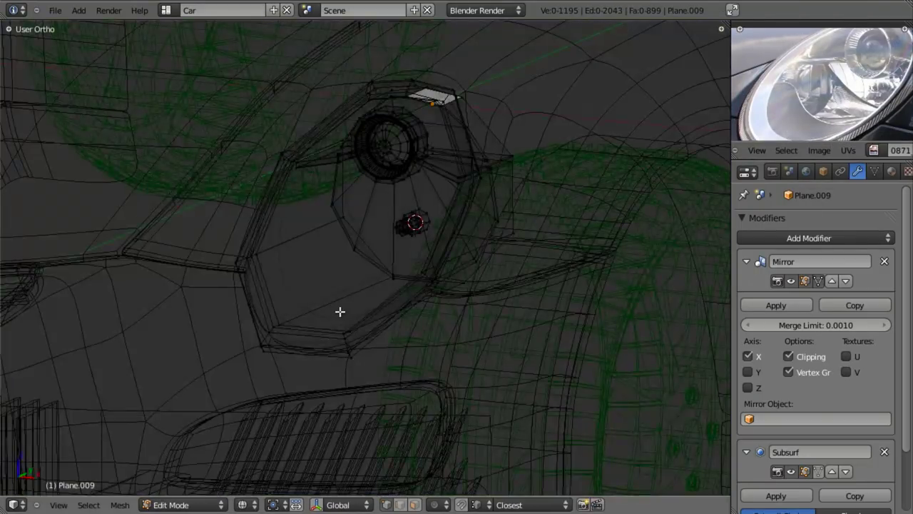
pyautogui.moveTo(340, 311); pyautogui.dragTo(427, 273, button='middle')
pyautogui.scroll(3, 427, 274)
pyautogui.press('a')
pyautogui.press('a')
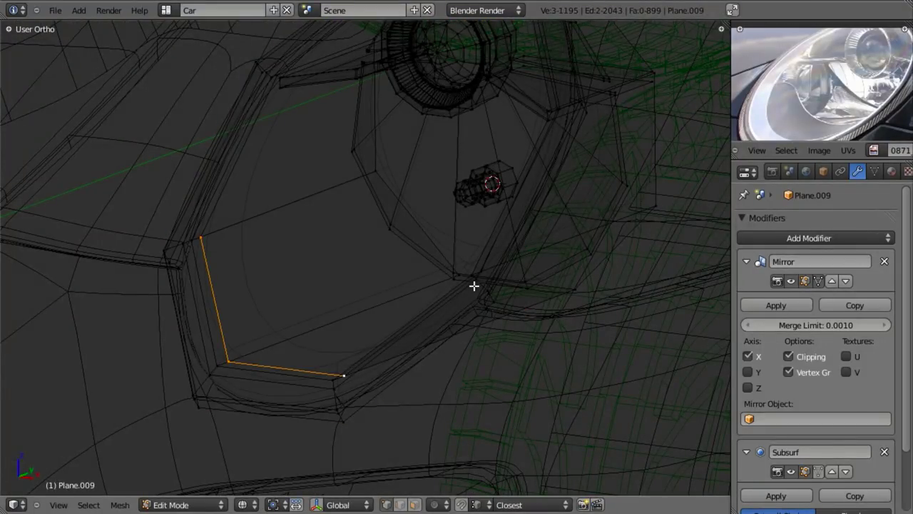
pyautogui.moveTo(472, 279); pyautogui.dragTo(372, 399, button='middle')
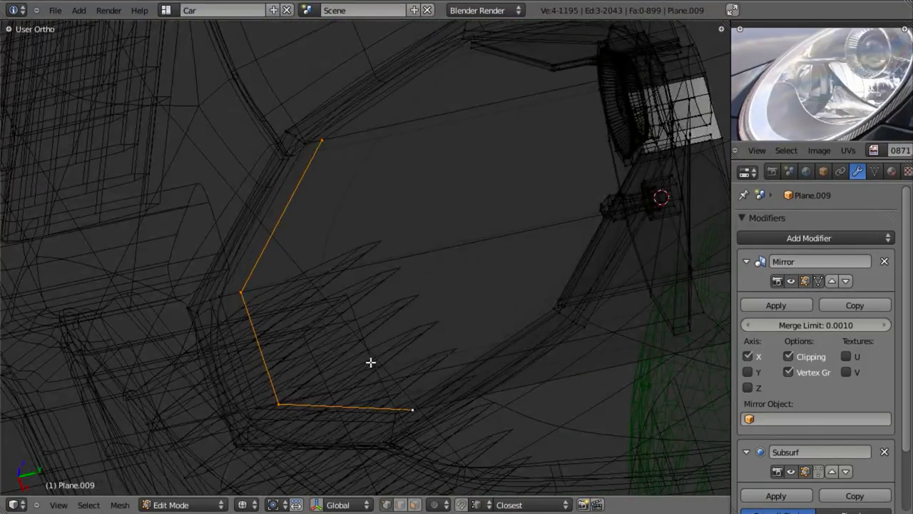
pyautogui.hotkey('shift', 'd')
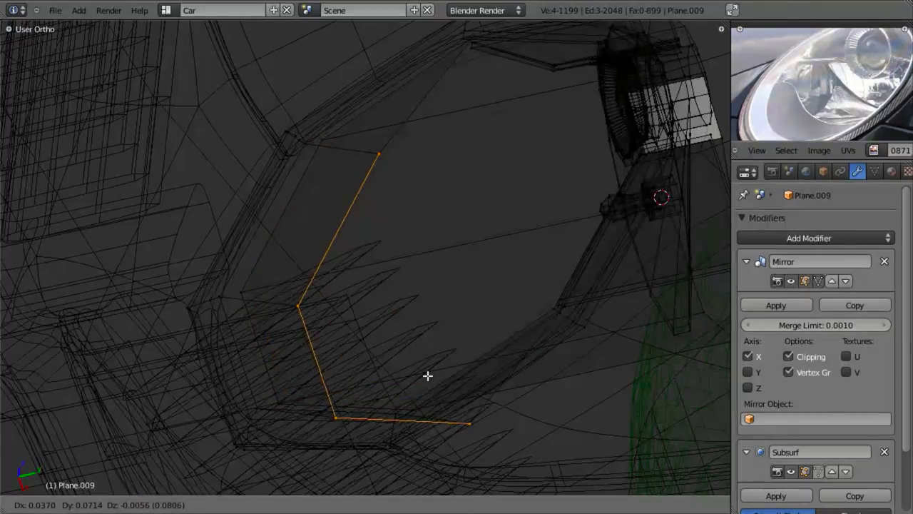
pyautogui.click(352, 360)
pyautogui.press('z')
pyautogui.press('z')
pyautogui.moveTo(308, 316); pyautogui.dragTo(290, 222, button='middle')
pyautogui.press('g')
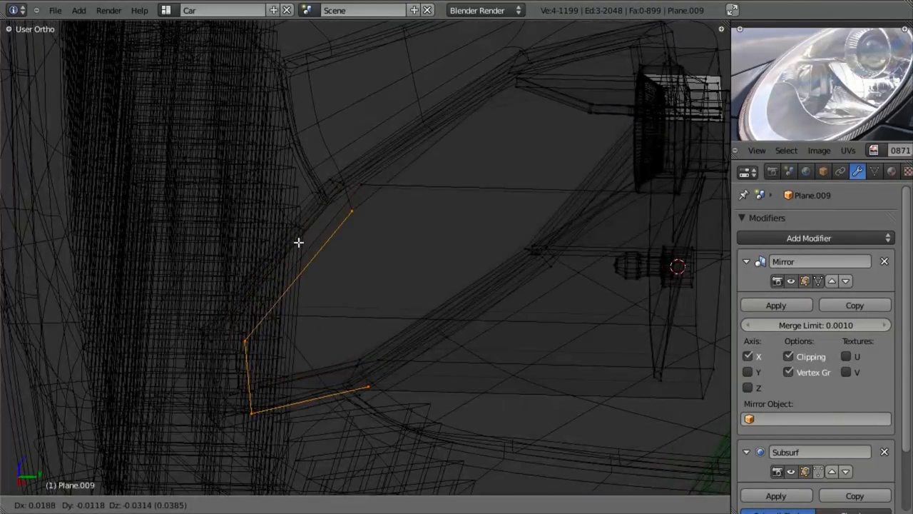
pyautogui.click(301, 234)
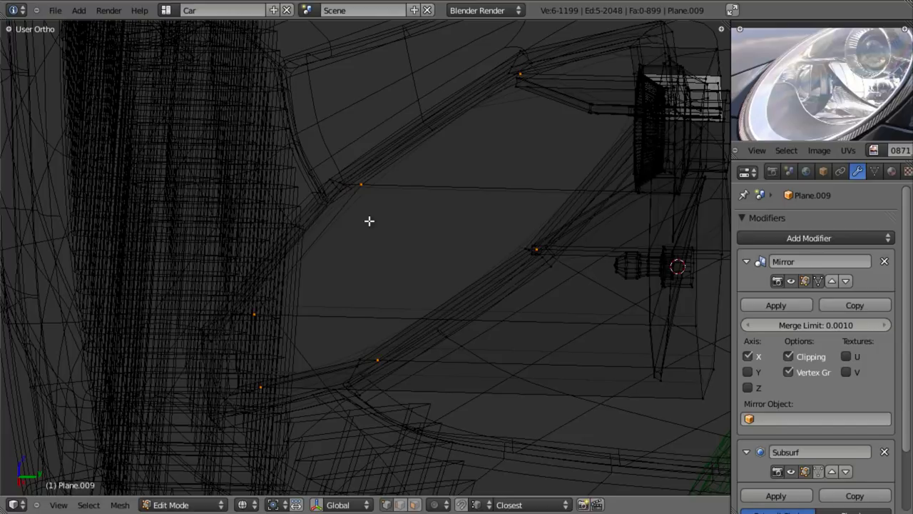
pyautogui.press('g')
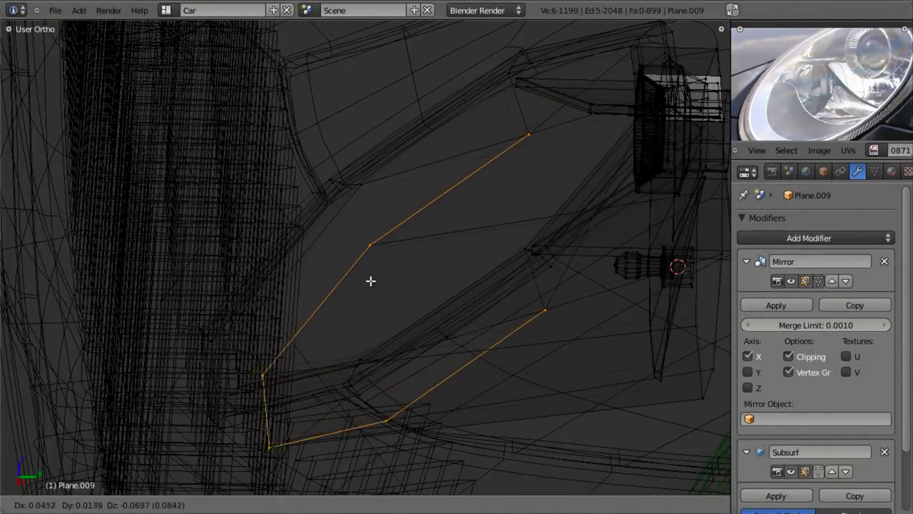
pyautogui.click(364, 250)
pyautogui.press('z')
pyautogui.press('z')
pyautogui.moveTo(367, 257); pyautogui.dragTo(376, 266, button='middle')
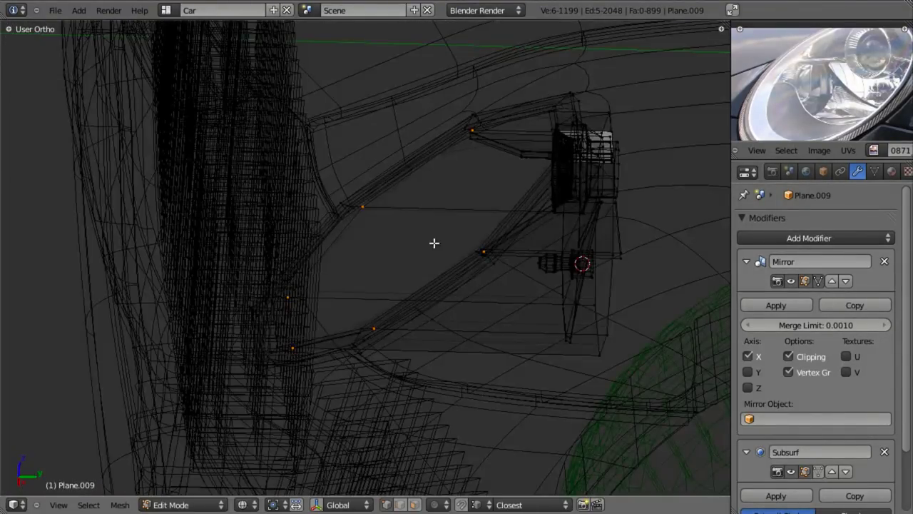
# Remove the two rearmost vertices from the selection and move the remaining four inner-wall vertices back along Y.
pyautogui.moveTo(434, 244); pyautogui.dragTo(431, 214, button='middle')
pyautogui.press('b')
pyautogui.moveTo(430, 88); pyautogui.dragTo(522, 314, button='middle')
pyautogui.scroll(2, 522, 314)
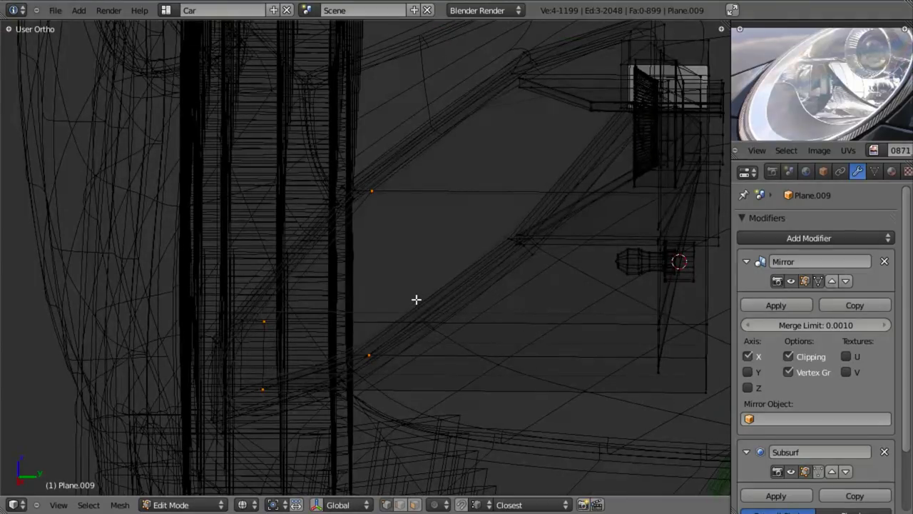
pyautogui.press('g')
pyautogui.press('y')
pyautogui.click(490, 301)
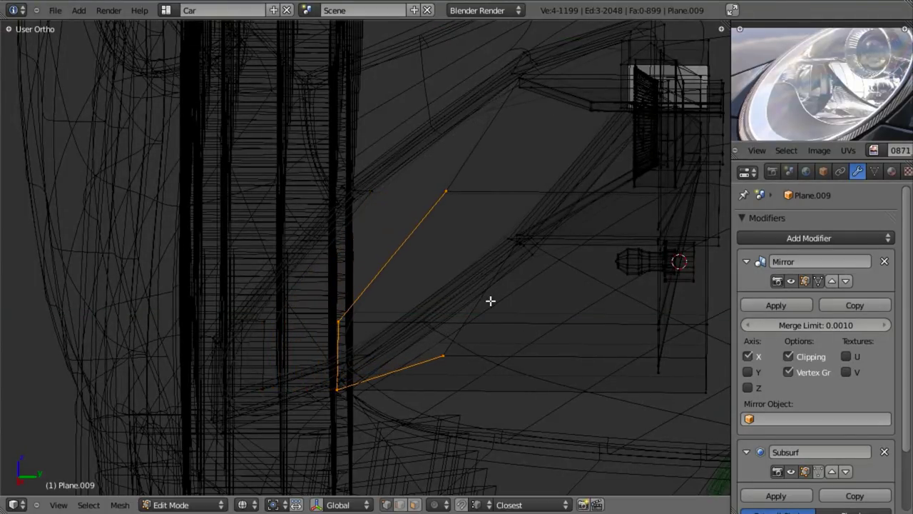
# Flatten the four selected inner-wall vertices into one plane by scaling them to 0 along Y.
pyautogui.press('s')
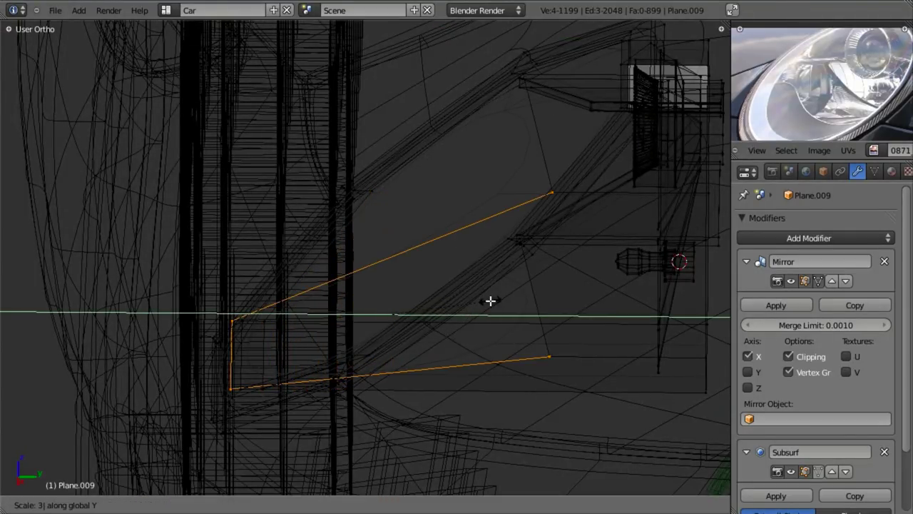
pyautogui.press('Escape')
pyautogui.press('s')
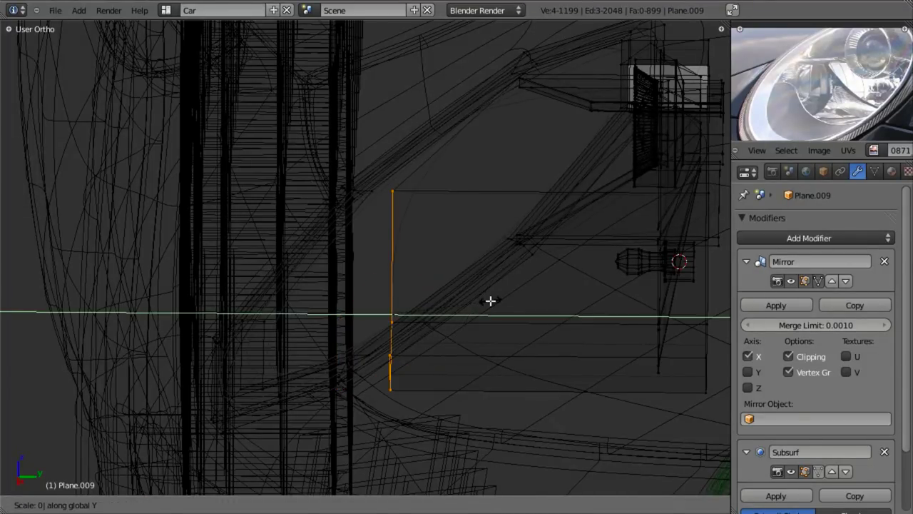
pyautogui.press('Return')
pyautogui.press('z')
pyautogui.press('z')
# Move the four selected inner-wall vertices about 0.039 back along Y.
pyautogui.press('g')
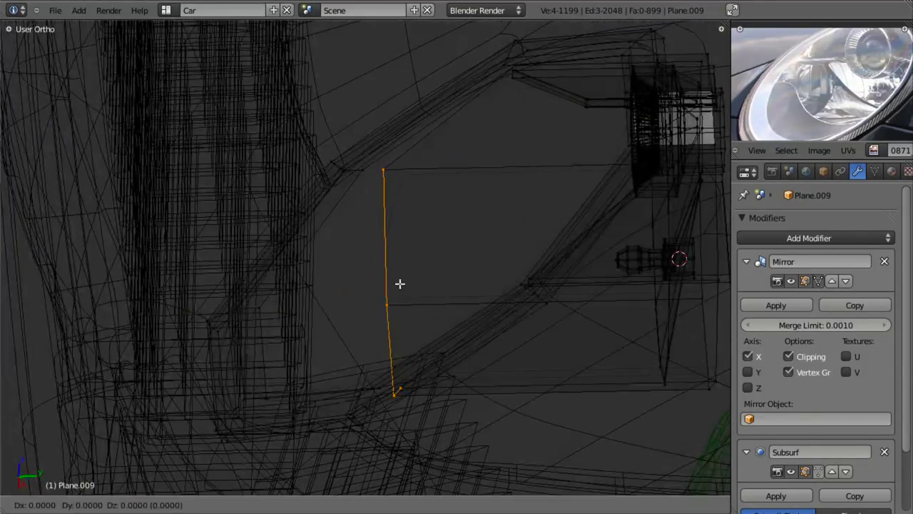
pyautogui.press('y')
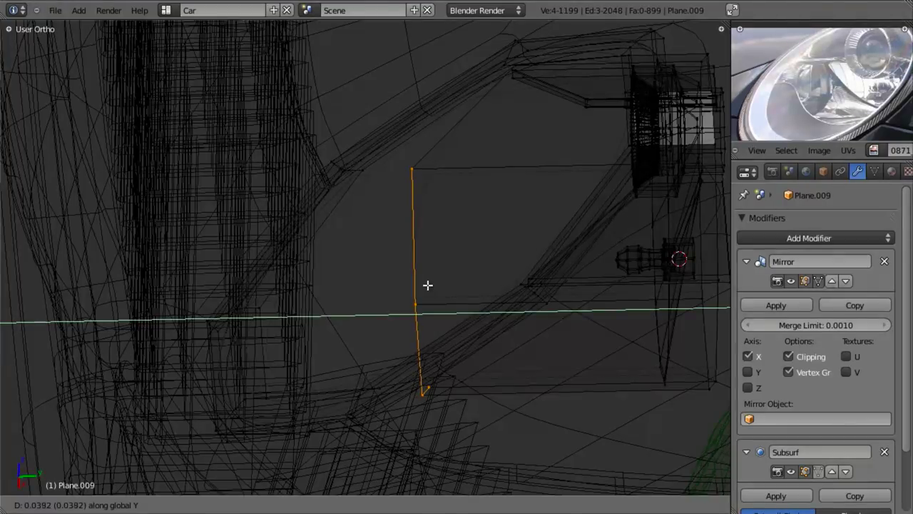
pyautogui.click(428, 286)
# Select the nine vertices of the inner loop behind the headlight's front rim and move them about 0.028 back along Y.
pyautogui.press('z')
pyautogui.scroll(-4, 285, 366)
pyautogui.moveTo(275, 373)
pyautogui.mouseDown(button='middle')
pyautogui.moveTo(350, 436)
pyautogui.moveTo(386, 350)
pyautogui.moveTo(346, 318)
pyautogui.moveTo(321, 254)
pyautogui.mouseUp(button='middle')
pyautogui.scroll(4, 367, 336)
pyautogui.press('z')
pyautogui.press('a')
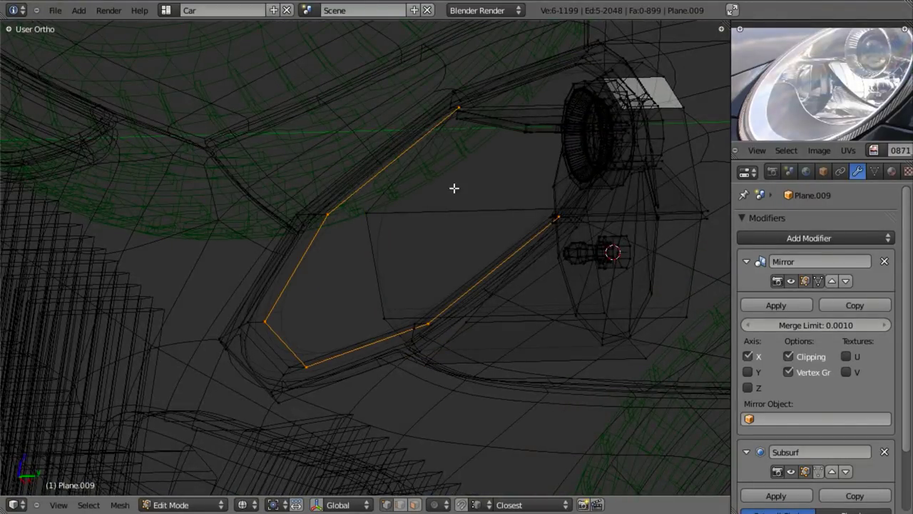
pyautogui.press('z')
pyautogui.scroll(3, 495, 139)
pyautogui.press('z')
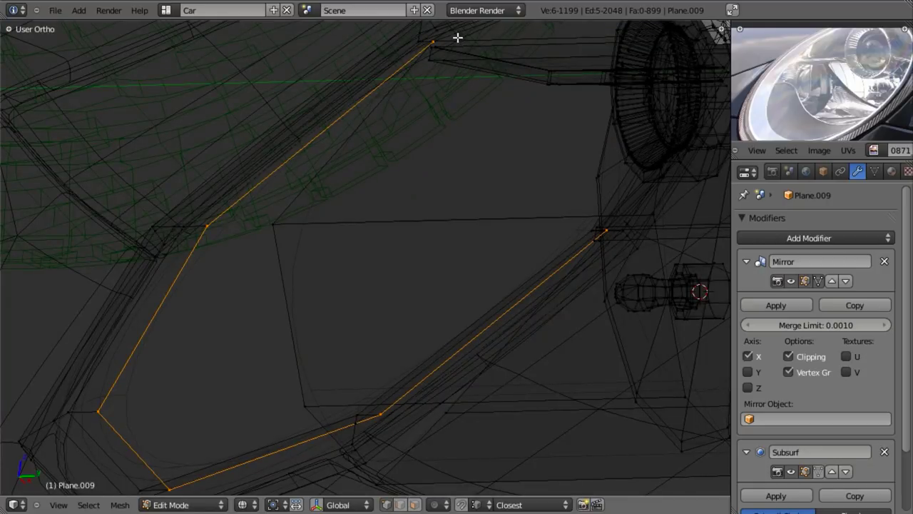
pyautogui.moveTo(479, 187); pyautogui.dragTo(435, 245, button='middle')
pyautogui.press('g')
pyautogui.press('y')
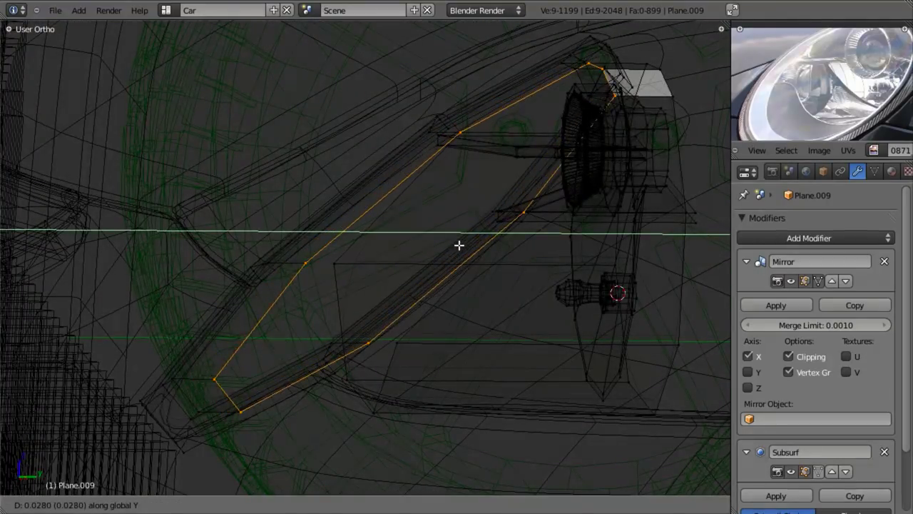
pyautogui.click(463, 247)
# Reselect only the four flattened front vertices of the inner wall and move them further back.
pyautogui.press('z')
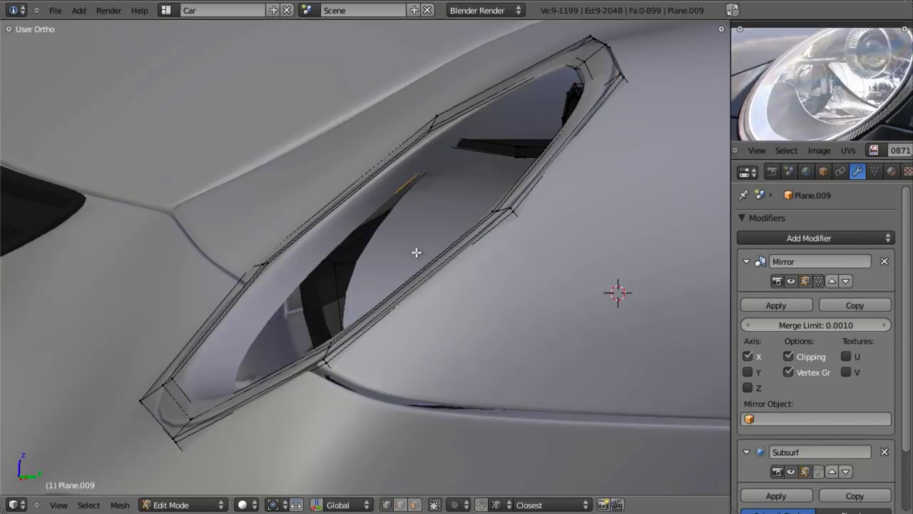
pyautogui.moveTo(393, 265)
pyautogui.mouseDown(button='middle')
pyautogui.moveTo(383, 289)
pyautogui.moveTo(362, 280)
pyautogui.moveTo(357, 311)
pyautogui.moveTo(360, 262)
pyautogui.mouseUp(button='middle')
pyautogui.press('z')
pyautogui.press('z')
pyautogui.press('a')
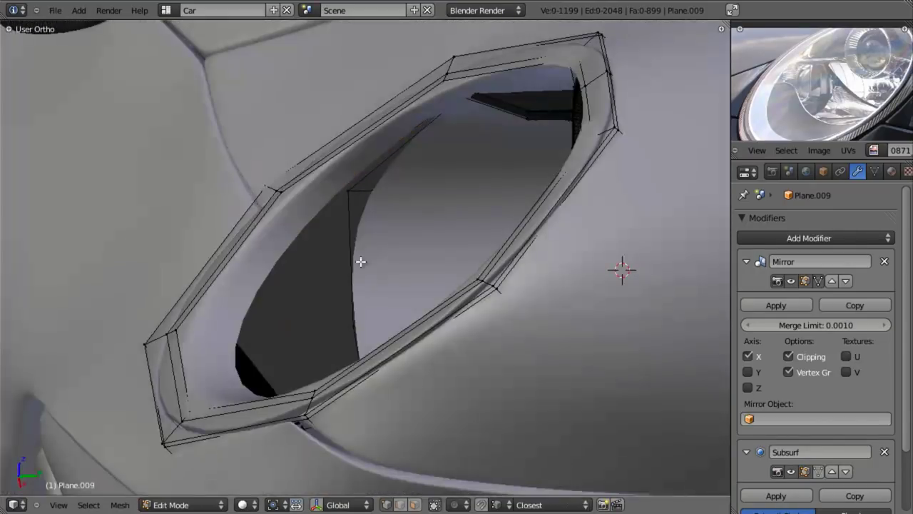
pyautogui.press('z')
pyautogui.press('b')
pyautogui.moveTo(428, 26); pyautogui.dragTo(577, 324, button='middle')
pyautogui.press('z')
pyautogui.press('g')
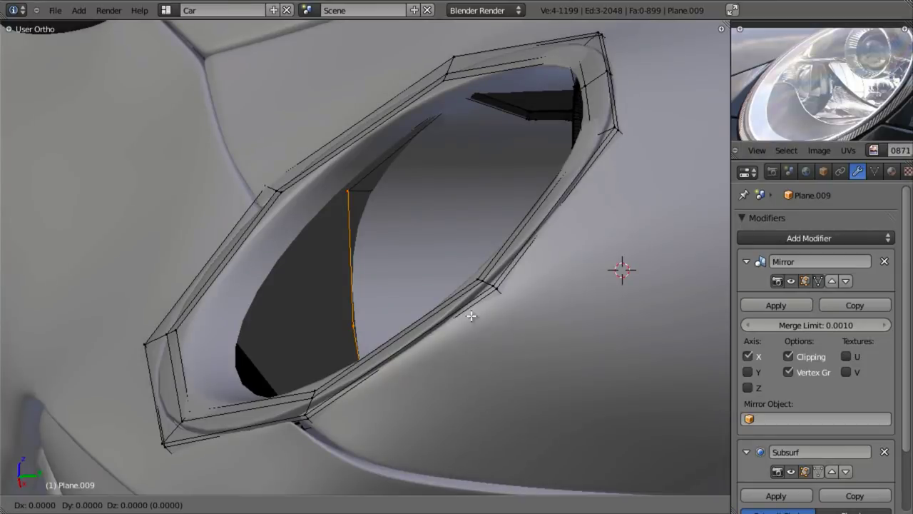
pyautogui.click(429, 250)
# Extrude the four inner-wall vertices a short distance toward the front rim along Y.
pyautogui.press('z')
pyautogui.press('e')
pyautogui.press('y')
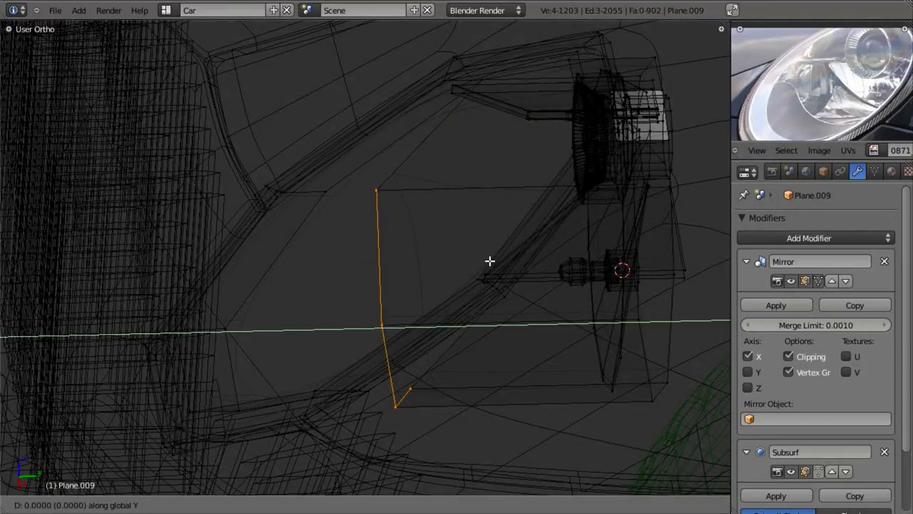
pyautogui.click(458, 266)
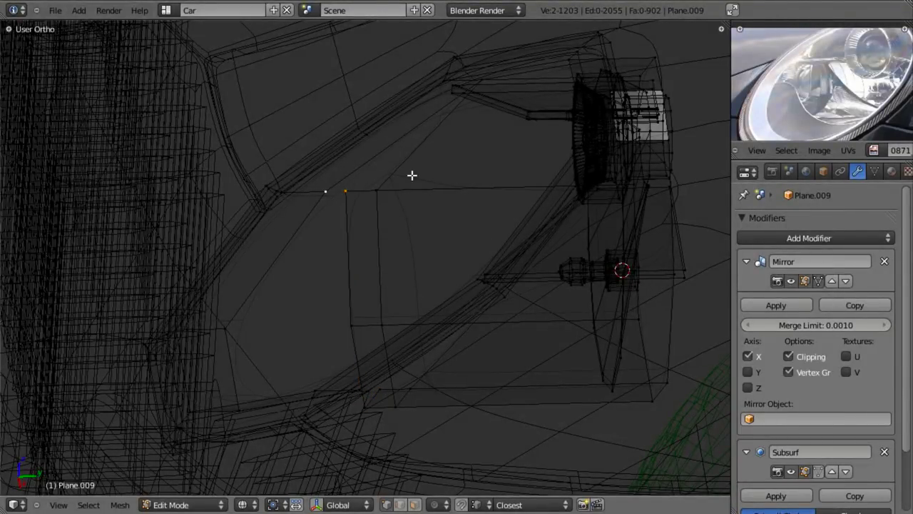
# Fill two faces bridging the extruded strip and the neighbouring rim vertices.
pyautogui.press('f')
pyautogui.press('a')
pyautogui.moveTo(425, 392)
pyautogui.mouseDown(button='middle')
pyautogui.moveTo(338, 297)
pyautogui.moveTo(524, 271)
pyautogui.moveTo(604, 369)
pyautogui.moveTo(427, 291)
pyautogui.moveTo(389, 252)
pyautogui.mouseUp(button='middle')
pyautogui.press('z')
pyautogui.press('z')
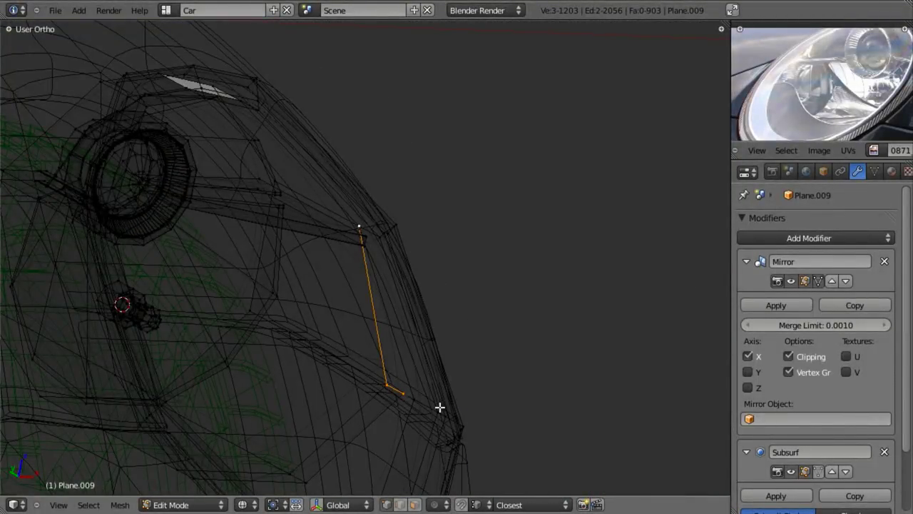
pyautogui.press('f')
# Select the two connected vertices at the lower end of the extruded strip and delete them.
pyautogui.press('z')
pyautogui.press('z')
pyautogui.moveTo(322, 442)
pyautogui.keyDown('shift'); pyautogui.mouseDown(button='middle')
pyautogui.moveTo(412, 259)
pyautogui.moveTo(383, 332)
pyautogui.mouseUp(button='middle'); pyautogui.keyUp('shift')
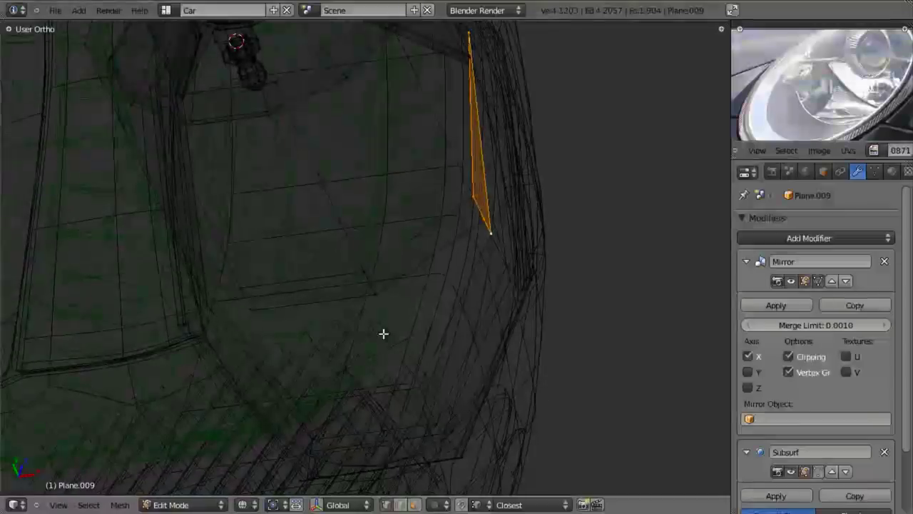
pyautogui.rightClick(375, 296)
pyautogui.moveTo(425, 257); pyautogui.dragTo(414, 312, button='middle')
pyautogui.press('x')
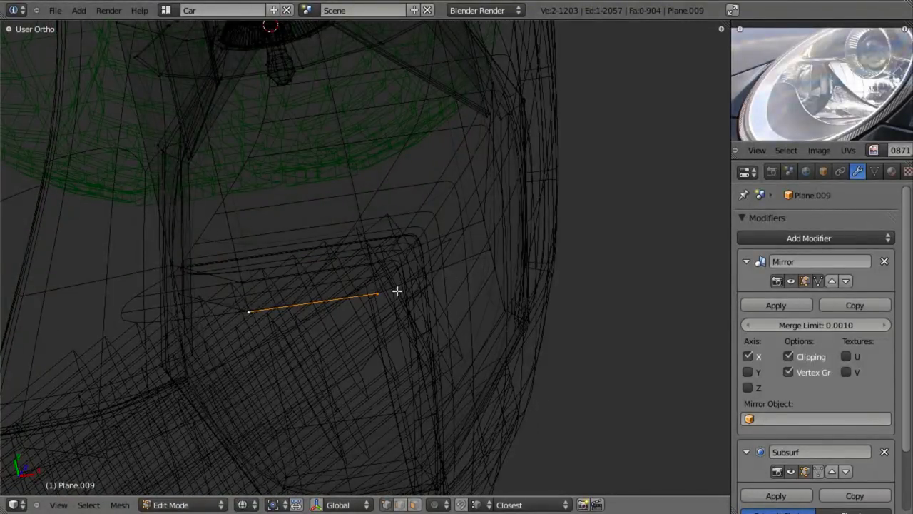
pyautogui.moveTo(397, 291); pyautogui.dragTo(434, 283, button='middle')
pyautogui.press('x')
pyautogui.click(439, 266)
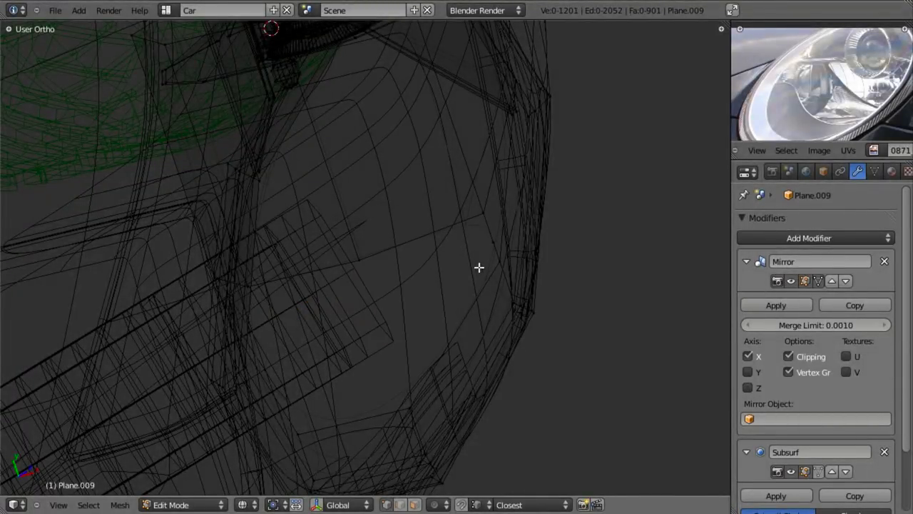
# Select the ten-vertex edge loop around the lower opening of the inner wall and extrude it slightly outward.
pyautogui.keyDown('alt'); pyautogui.keyDown('shift'); pyautogui.rightClick(489, 279); pyautogui.keyUp('shift'); pyautogui.keyUp('alt')
pyautogui.scroll(-5, 401, 330)
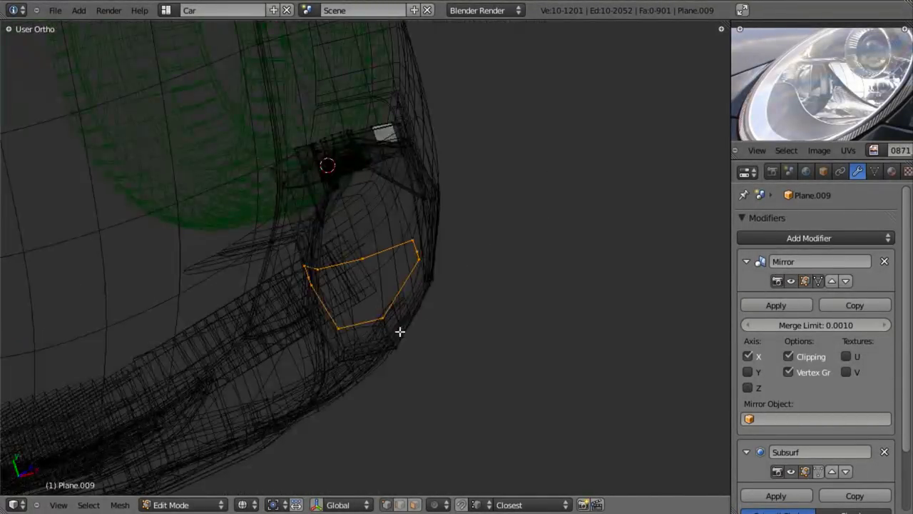
pyautogui.moveTo(400, 331); pyautogui.dragTo(420, 347, button='middle')
pyautogui.scroll(3, 257, 231)
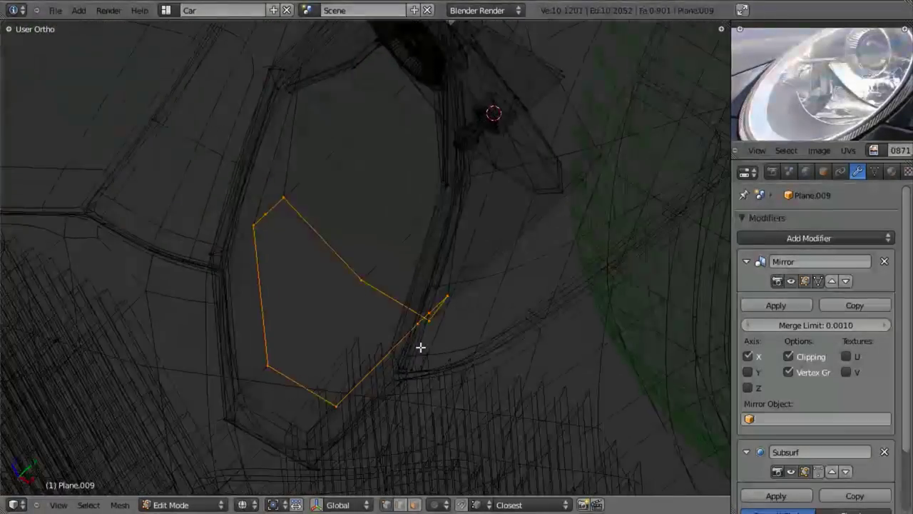
pyautogui.scroll(4, 512, 365)
pyautogui.press('e')
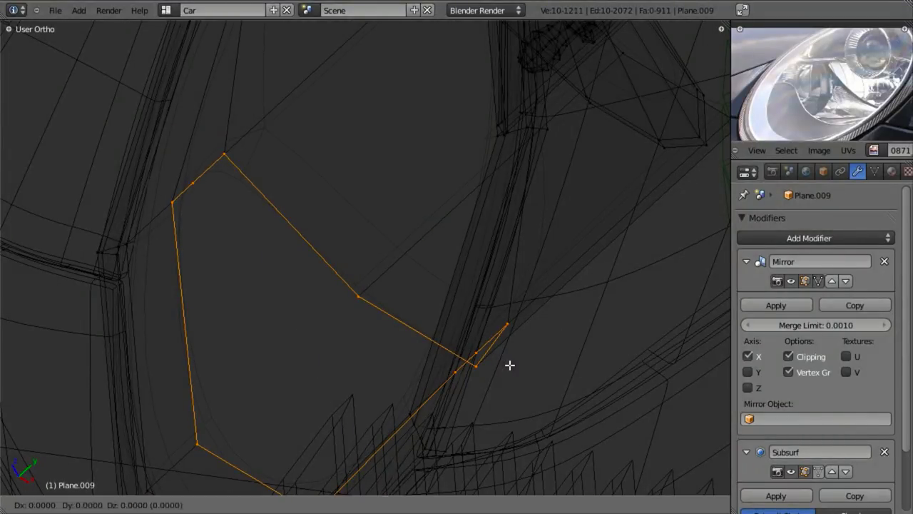
pyautogui.click(512, 372)
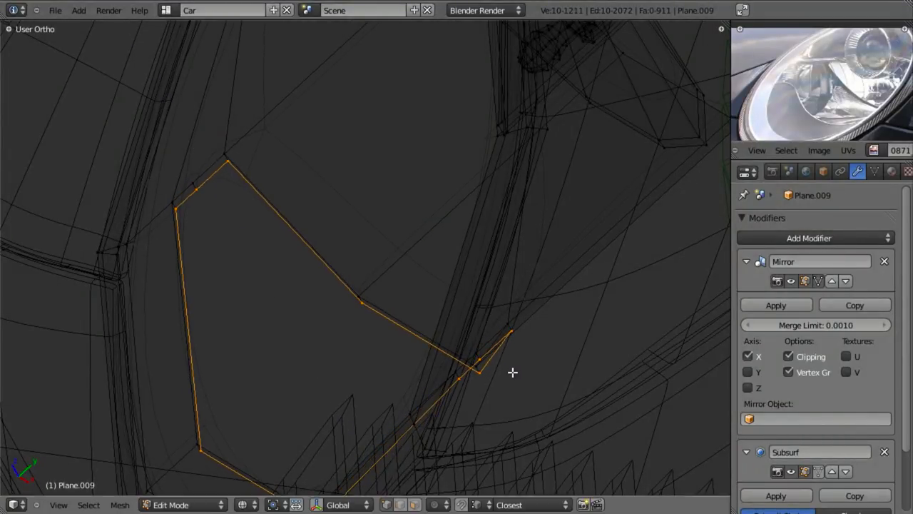
# Scale the extruded opening loop by about 1.01 along X.
pyautogui.press('z')
pyautogui.moveTo(511, 371)
pyautogui.mouseDown(button='middle')
pyautogui.moveTo(401, 269)
pyautogui.moveTo(529, 303)
pyautogui.mouseUp(button='middle')
pyautogui.press('z')
pyautogui.press('s')
pyautogui.press('x')
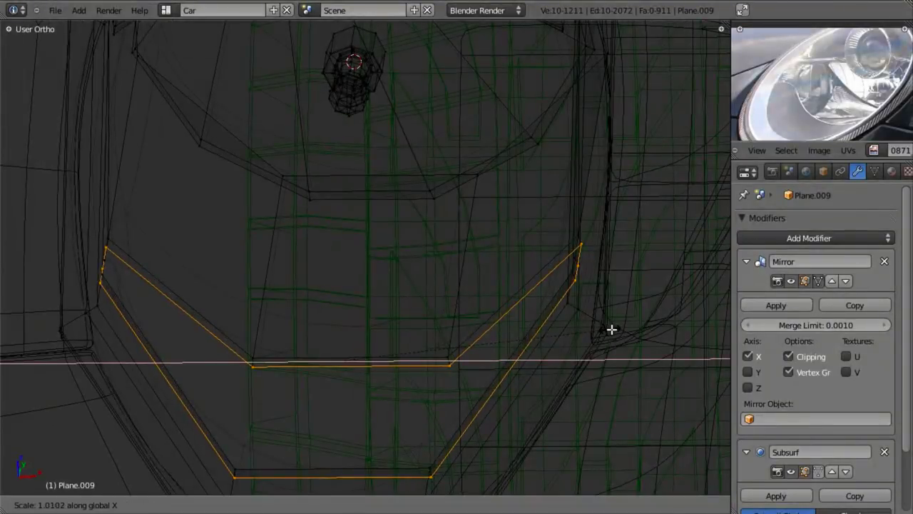
pyautogui.click(616, 329)
# Add an edge loop around the chamber wall and slide it close to the dividing lip to sharpen that edge.
pyautogui.press('z')
pyautogui.scroll(-4, 350, 360)
pyautogui.moveTo(251, 349); pyautogui.dragTo(409, 296, button='middle')
pyautogui.press('z')
pyautogui.scroll(3, 406, 331)
pyautogui.press('z')
pyautogui.scroll(2, 428, 289)
pyautogui.press('z')
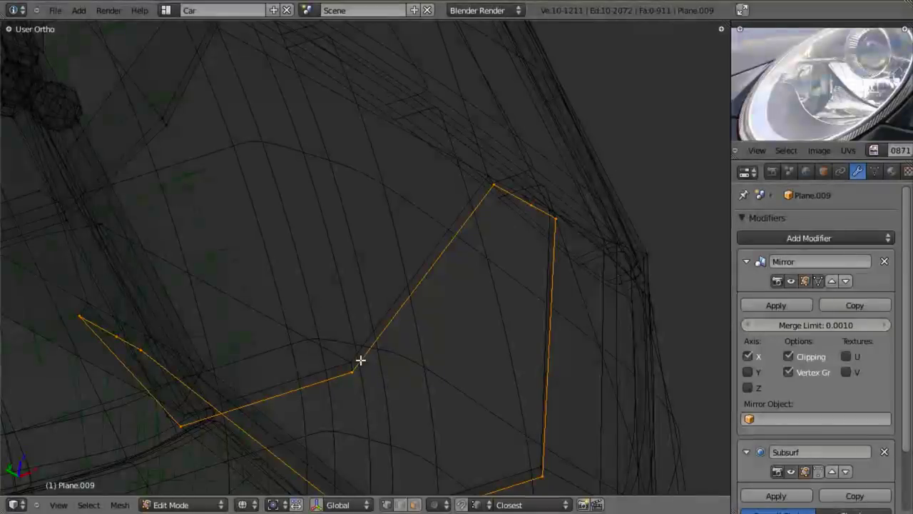
pyautogui.press('z')
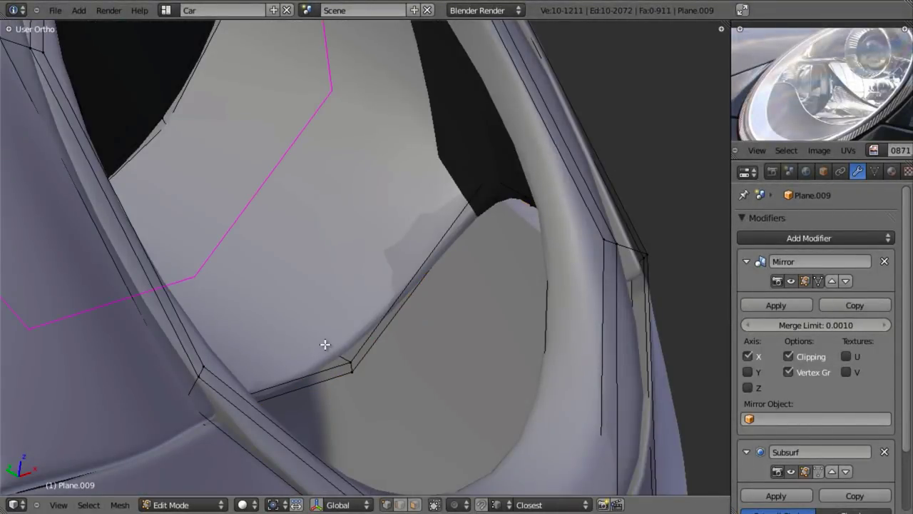
pyautogui.click(325, 344)
pyautogui.rightClick(361, 366)
pyautogui.press('z')
pyautogui.hotkey('ctrl', 'e')
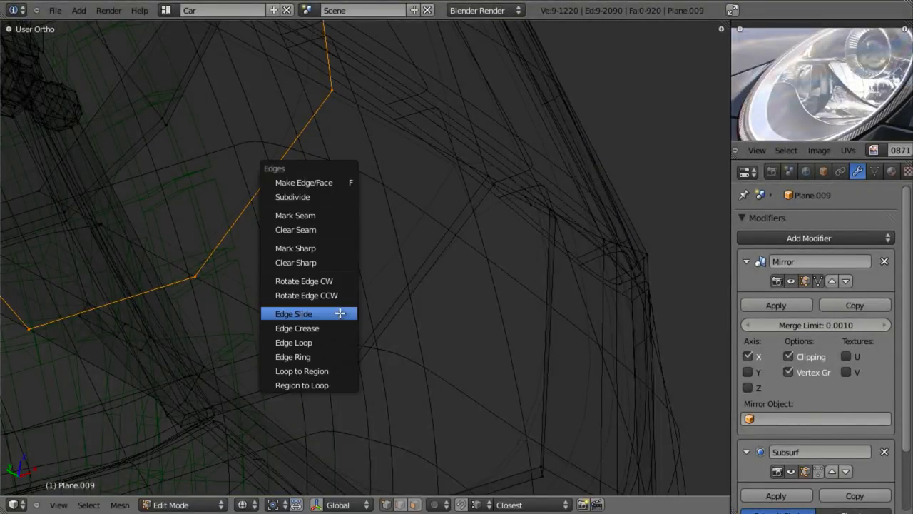
pyautogui.click(340, 313)
pyautogui.click(434, 360)
pyautogui.press('z')
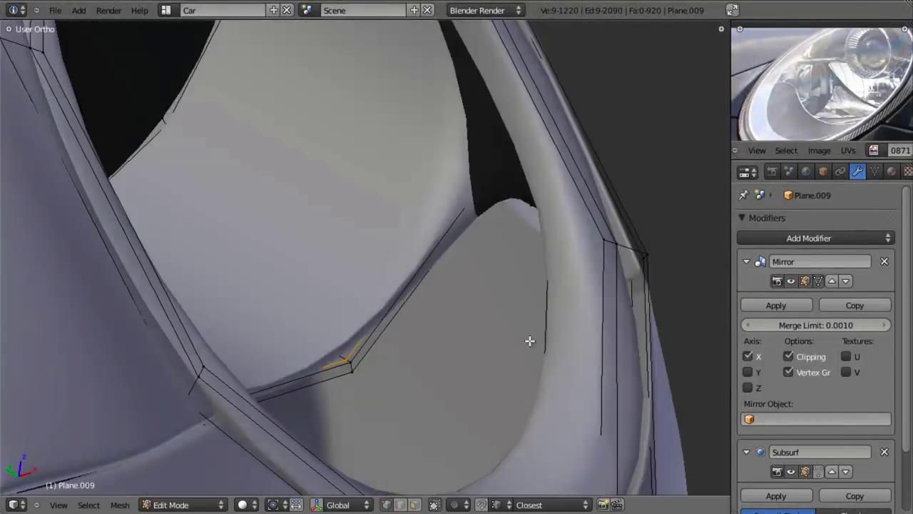
# Add another edge loop around the inner wall behind the front rim and slide it close to the opening's edge.
pyautogui.press('z')
pyautogui.scroll(-3, 502, 396)
pyautogui.click(486, 384)
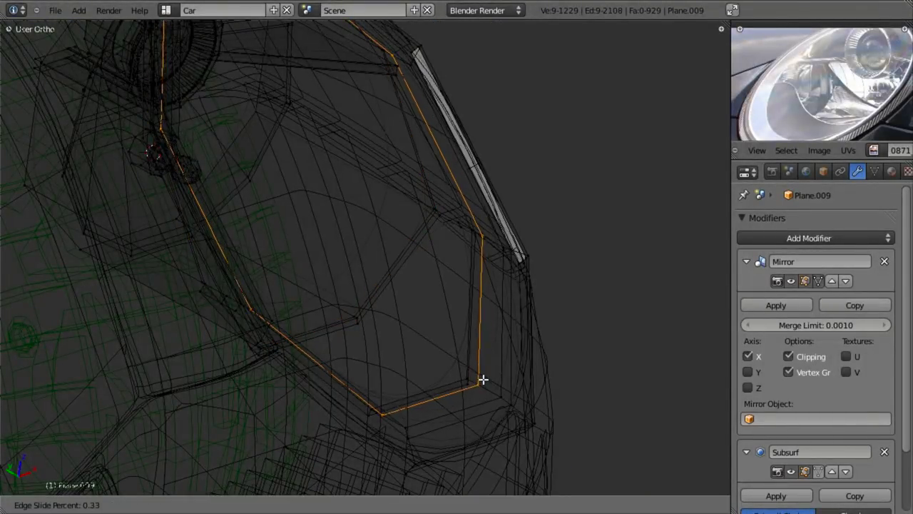
pyautogui.click(480, 377)
pyautogui.press('z')
pyautogui.moveTo(418, 357); pyautogui.dragTo(431, 374, button='middle')
# Select the whole connected housing shell, without the lamp parts, and assign Material.001 to it.
pyautogui.press('a')
pyautogui.press('a')
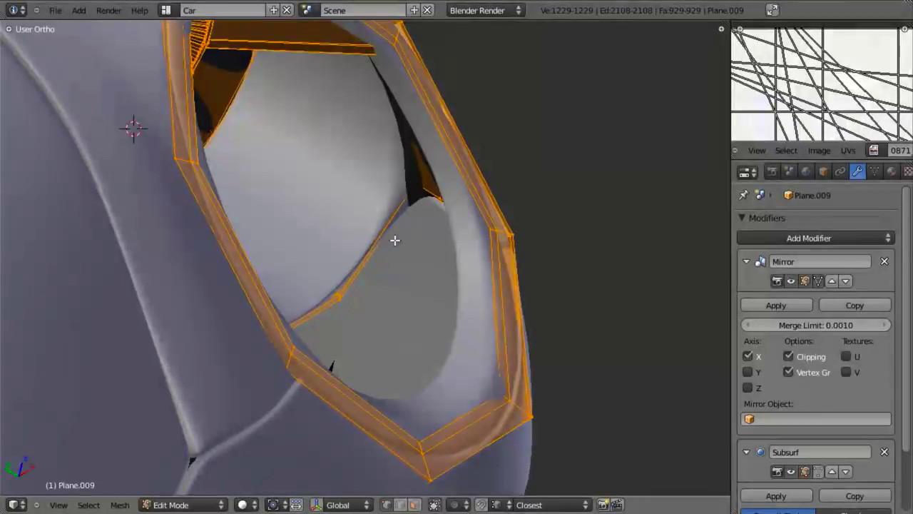
pyautogui.press('z')
pyautogui.scroll(-2, 403, 329)
pyautogui.press('a')
pyautogui.press('l')
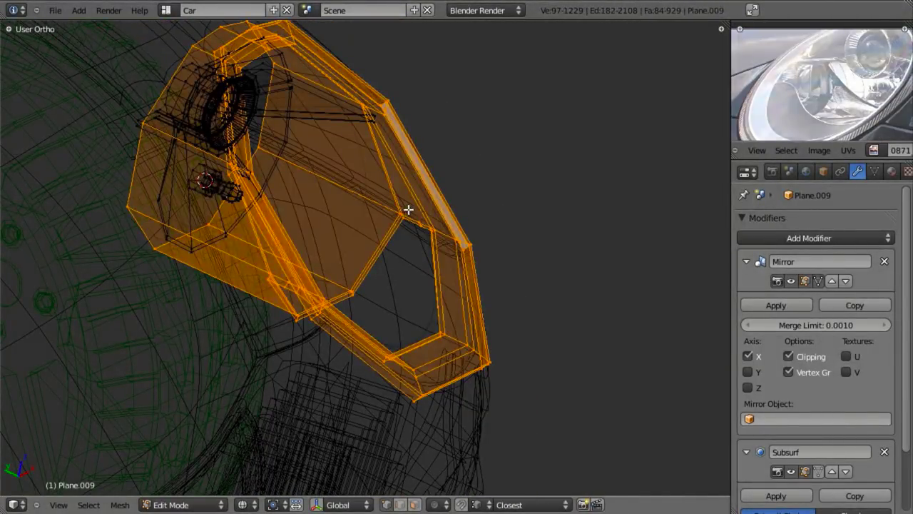
pyautogui.click(891, 172)
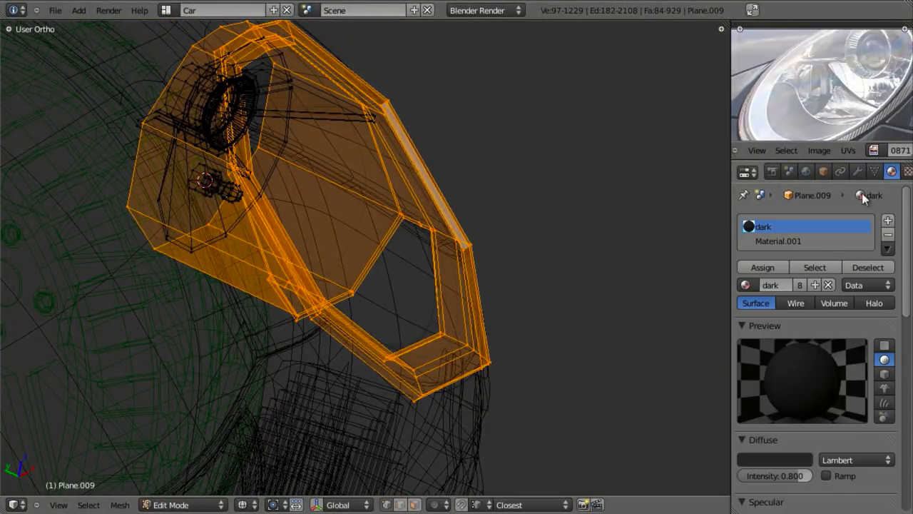
pyautogui.click(778, 241)
pyautogui.click(766, 268)
# Examine the shaded headlight housing in Object Mode from different angles.
pyautogui.press('z')
pyautogui.scroll(-3, 456, 224)
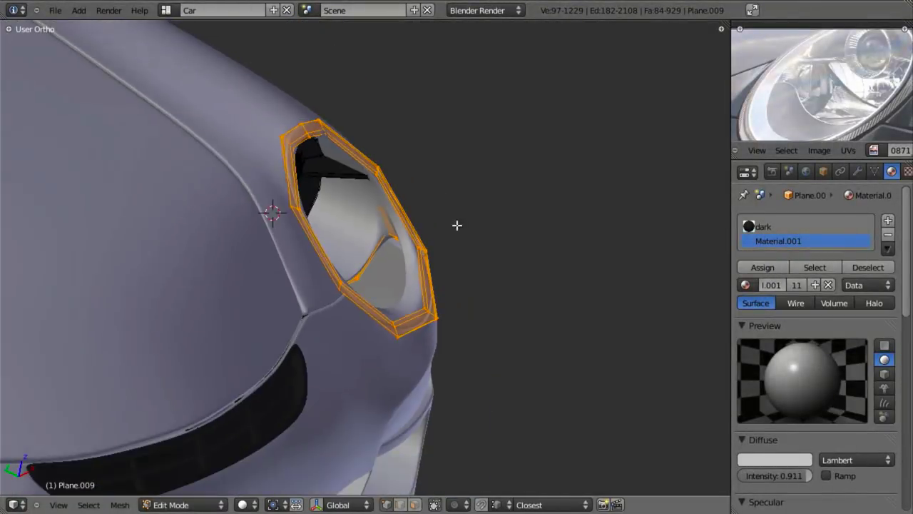
pyautogui.moveTo(456, 225); pyautogui.dragTo(239, 218, button='middle')
pyautogui.press('Tab')
pyautogui.scroll(2, 387, 250)
pyautogui.scroll(2, 405, 266)
pyautogui.press('Tab')
pyautogui.press('z')
pyautogui.press('a')
pyautogui.rightClick(408, 207)
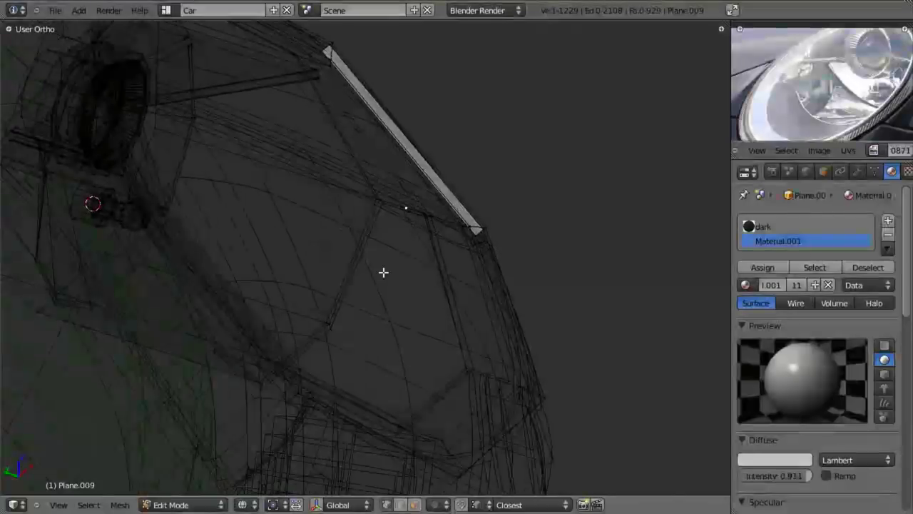
pyautogui.press('z')
pyautogui.moveTo(384, 272)
pyautogui.mouseDown(button='middle')
pyautogui.moveTo(438, 239)
pyautogui.moveTo(416, 236)
pyautogui.moveTo(353, 320)
pyautogui.moveTo(301, 294)
pyautogui.moveTo(289, 207)
pyautogui.moveTo(379, 261)
pyautogui.moveTo(369, 226)
pyautogui.moveTo(314, 319)
pyautogui.mouseUp(button='middle')
pyautogui.press('z')
pyautogui.scroll(4, 353, 320)
pyautogui.press('z')
pyautogui.press('z')
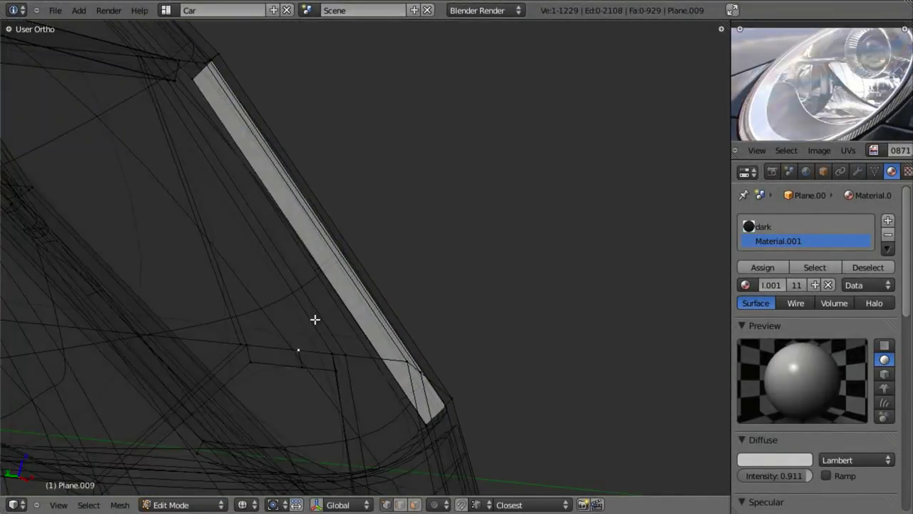
pyautogui.press('z')
pyautogui.press('z')
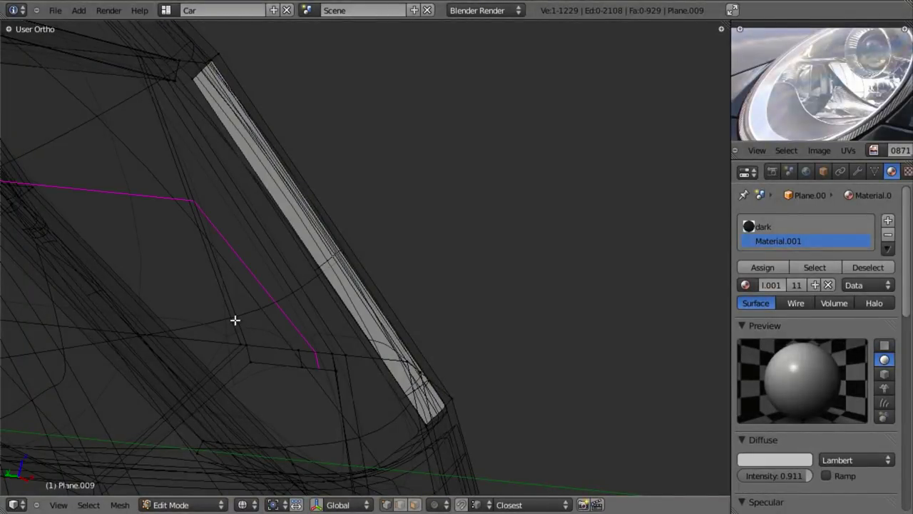
pyautogui.press('z')
pyautogui.press('Tab')
# Delete the edge loop running around the headlight housing's inner wall across the upper end of the lower opening.
pyautogui.scroll(-7, 285, 298)
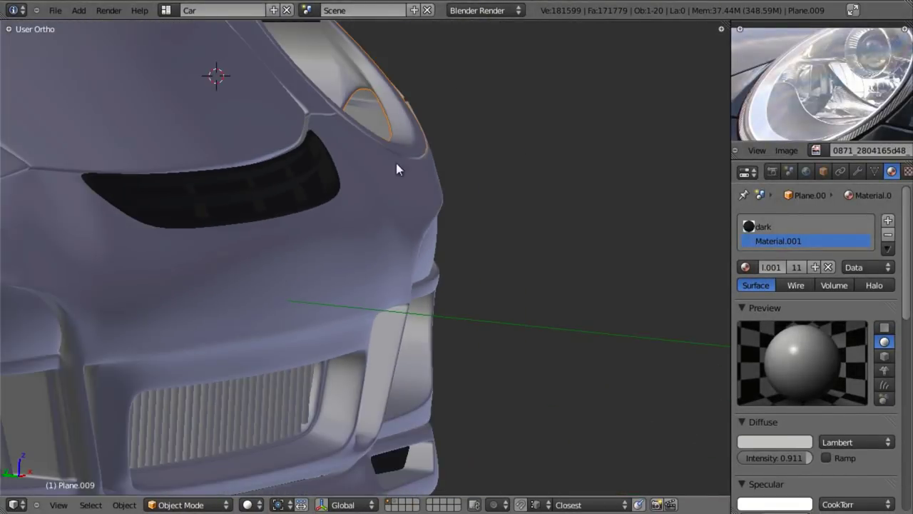
pyautogui.moveTo(396, 168); pyautogui.dragTo(549, 293, button='middle')
pyautogui.scroll(4, 445, 278)
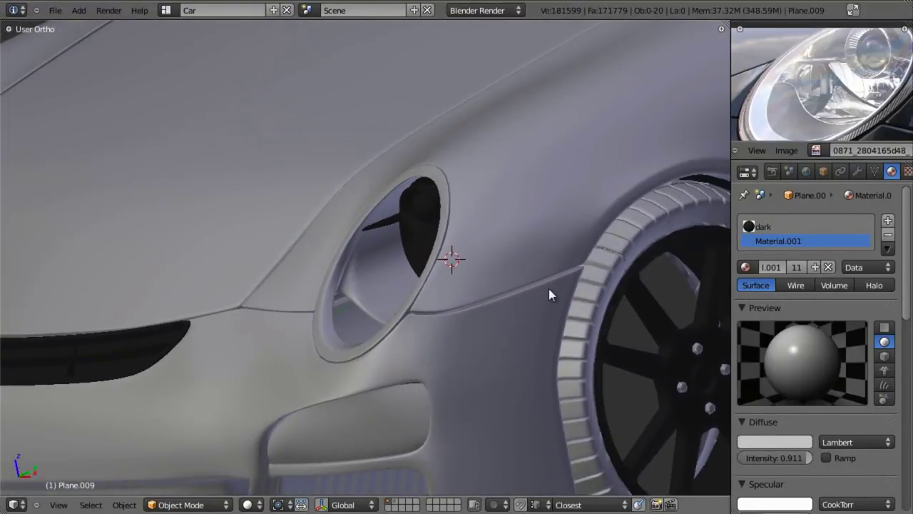
pyautogui.scroll(4, 549, 293)
pyautogui.press('Tab')
pyautogui.press('z')
pyautogui.rightClick(325, 324)
pyautogui.moveTo(398, 315); pyautogui.dragTo(350, 373, button='middle')
pyautogui.press('z')
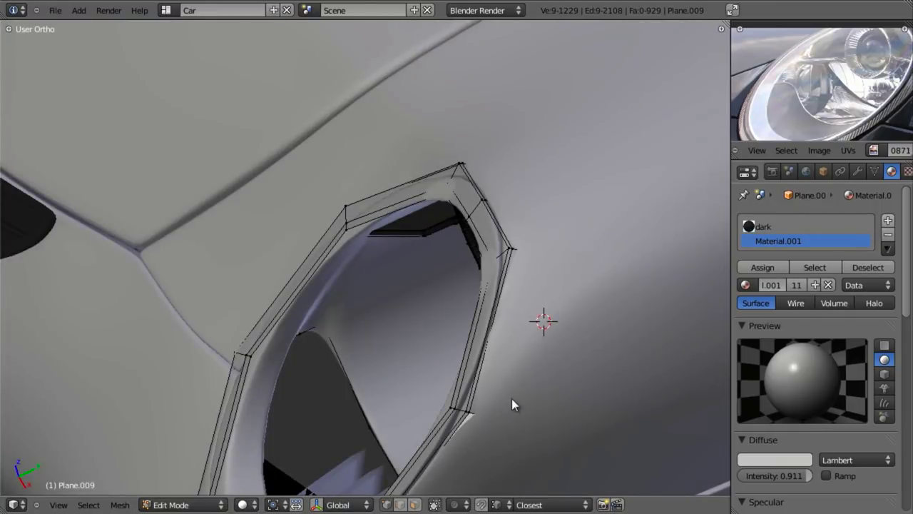
pyautogui.moveTo(345, 301); pyautogui.dragTo(377, 259, button='middle')
pyautogui.press('z')
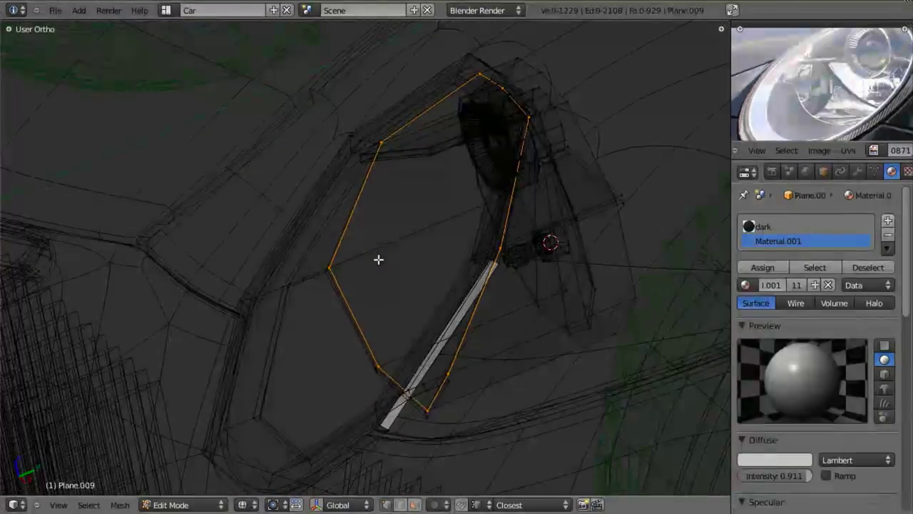
pyautogui.scroll(2, 381, 261)
pyautogui.press('g')
pyautogui.press('y')
pyautogui.press('g')
pyautogui.press('y')
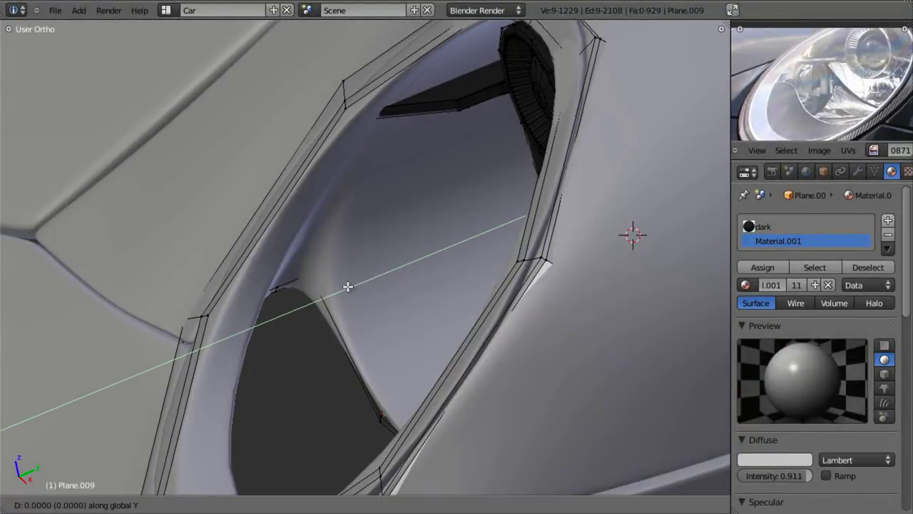
pyautogui.rightClick(376, 291)
pyautogui.press('z')
pyautogui.press('x')
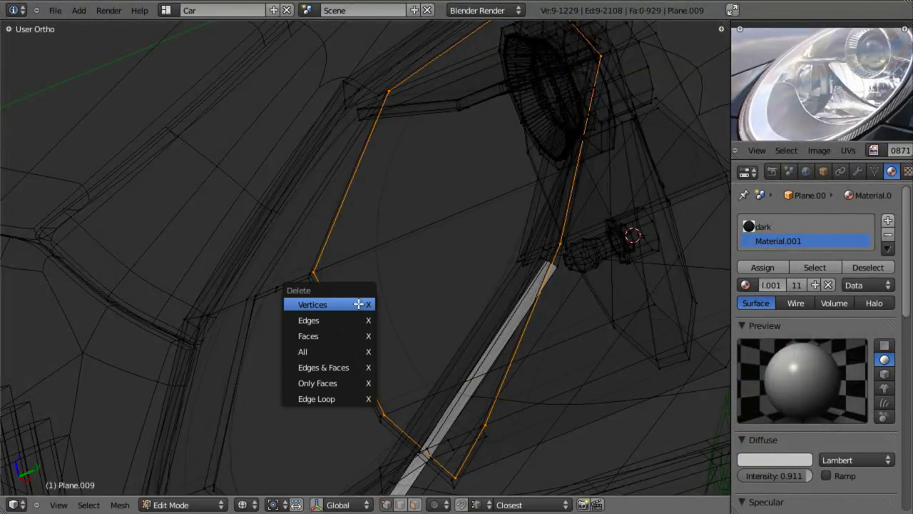
pyautogui.click(336, 398)
# Delete the other edge loop around the inner wall, just behind the front rim.
pyautogui.keyDown('alt'); pyautogui.rightClick(257, 278); pyautogui.keyUp('alt')
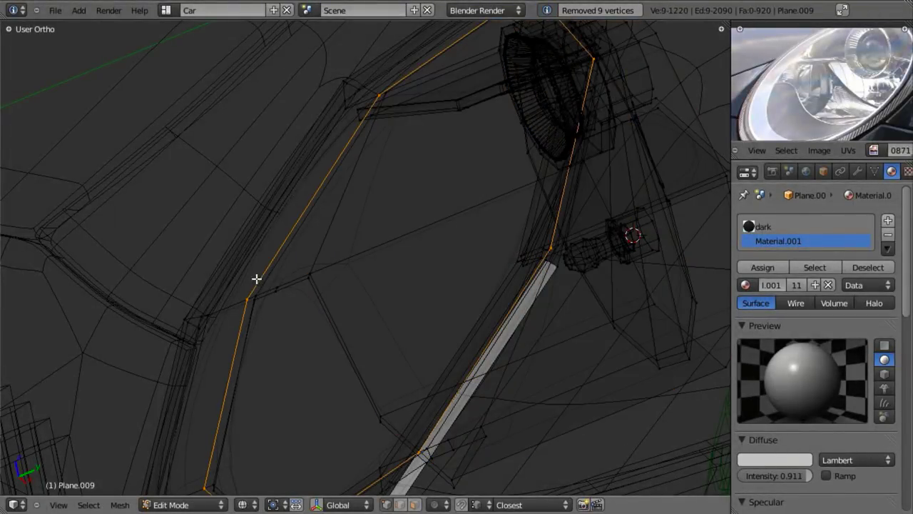
pyautogui.press('z')
pyautogui.press('g')
pyautogui.press('y')
pyautogui.rightClick(257, 303)
pyautogui.press('x')
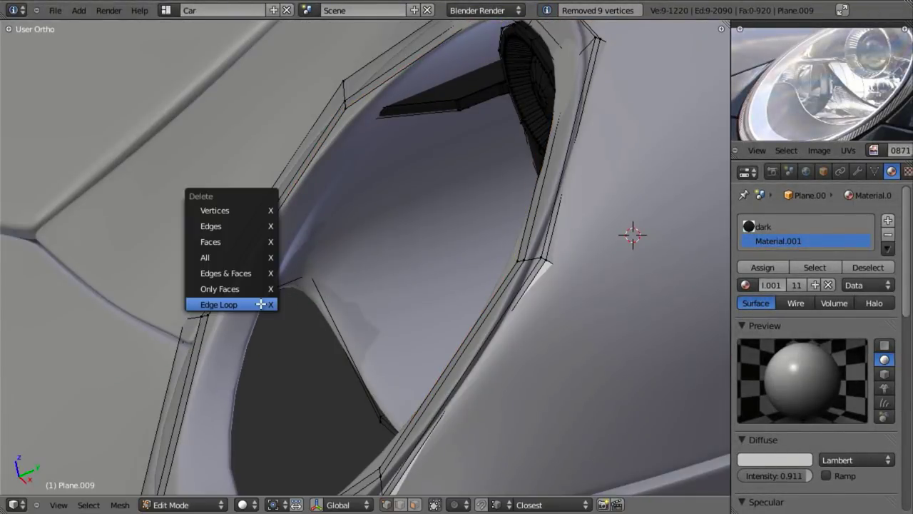
pyautogui.click(261, 306)
# Examine the smoothed inner wall of the headlight housing in Object Mode from the front and the side.
pyautogui.press('z')
pyautogui.keyDown('shift'); pyautogui.moveTo(311, 332); pyautogui.dragTo(318, 301, button='middle'); pyautogui.keyUp('shift')
pyautogui.press('z')
pyautogui.scroll(-6, 317, 299)
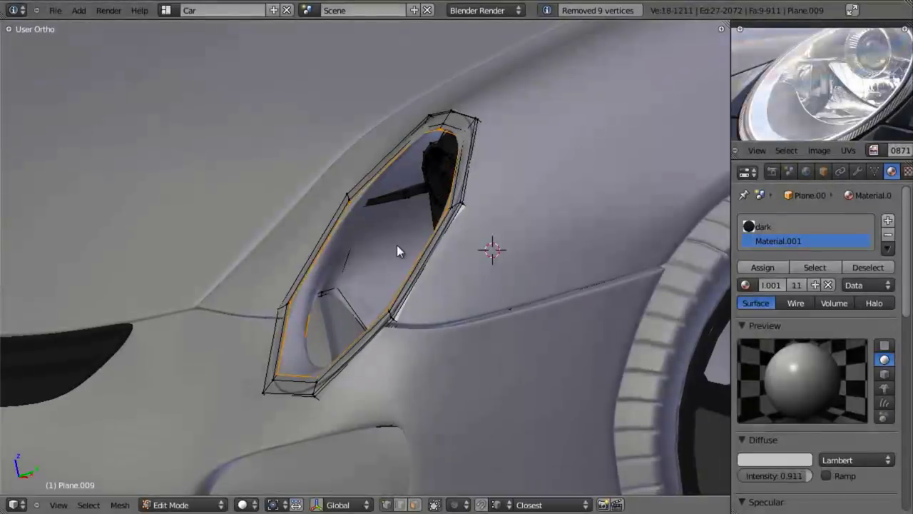
pyautogui.press('Tab')
pyautogui.scroll(4, 378, 229)
pyautogui.moveTo(378, 229); pyautogui.dragTo(615, 291, button='middle')
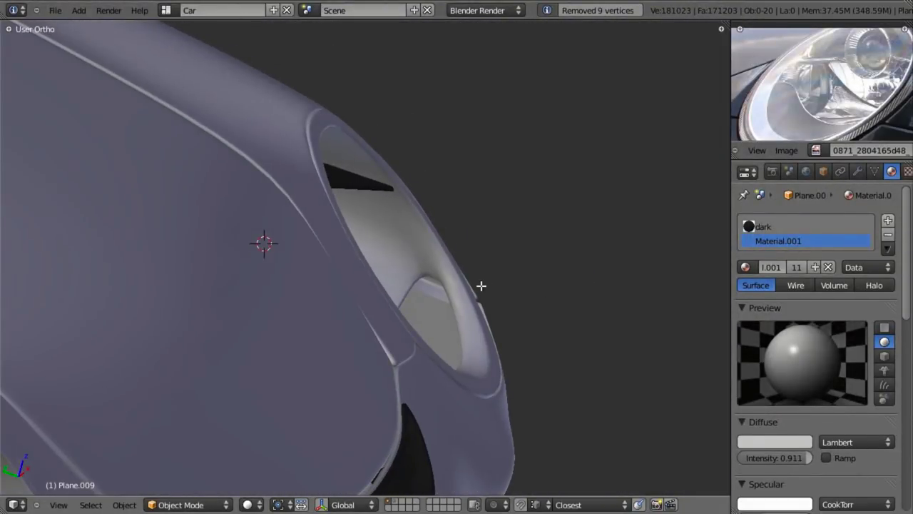
# Move the short edge at the upper corner of the lower opening along the Y axis, and clear the selection.
pyautogui.press('Tab')
pyautogui.scroll(5, 390, 304)
pyautogui.press('z')
pyautogui.press('z')
pyautogui.keyDown('shift'); pyautogui.moveTo(403, 309); pyautogui.dragTo(390, 204, button='middle'); pyautogui.keyUp('shift')
pyautogui.scroll(5, 389, 200)
pyautogui.press('z')
pyautogui.moveTo(374, 169); pyautogui.dragTo(412, 233, button='middle')
pyautogui.press('z')
pyautogui.press('z')
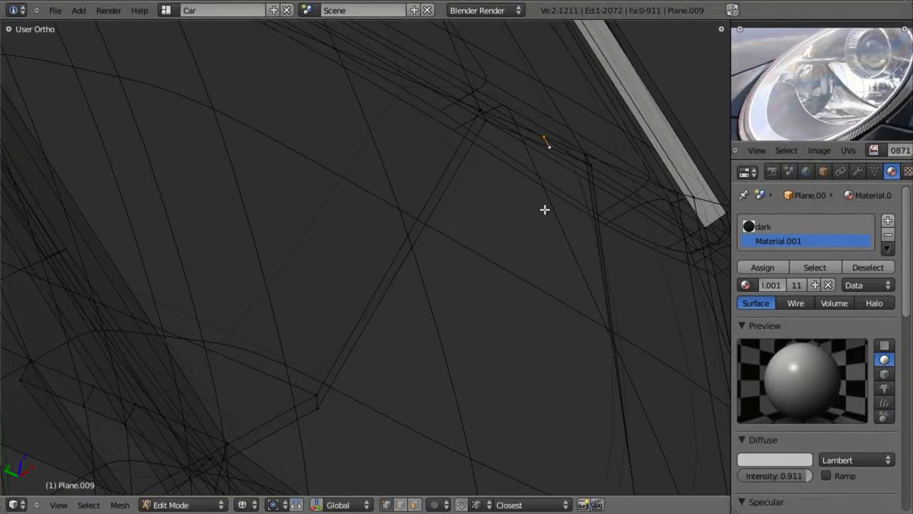
pyautogui.press('z')
pyautogui.scroll(-4, 404, 281)
pyautogui.moveTo(404, 281); pyautogui.dragTo(464, 261, button='middle')
pyautogui.moveTo(320, 259)
pyautogui.mouseDown(button='middle')
pyautogui.moveTo(205, 311)
pyautogui.moveTo(365, 278)
pyautogui.mouseUp(button='middle')
pyautogui.scroll(2, 365, 288)
pyautogui.press('z')
pyautogui.moveTo(372, 311)
pyautogui.mouseDown(button='middle')
pyautogui.moveTo(442, 316)
pyautogui.moveTo(442, 255)
pyautogui.moveTo(437, 289)
pyautogui.moveTo(503, 291)
pyautogui.mouseUp(button='middle')
pyautogui.press('g')
pyautogui.press('y')
pyautogui.click(431, 271)
pyautogui.press('a')
# Add an edge loop around the lower opening's rim and slide it close to the opening's edge.
pyautogui.press('z')
pyautogui.press('z')
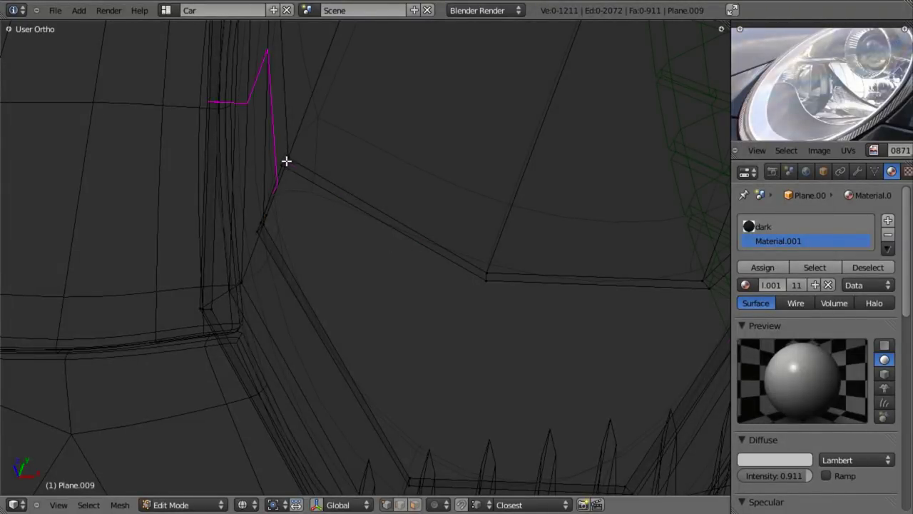
pyautogui.click(286, 162)
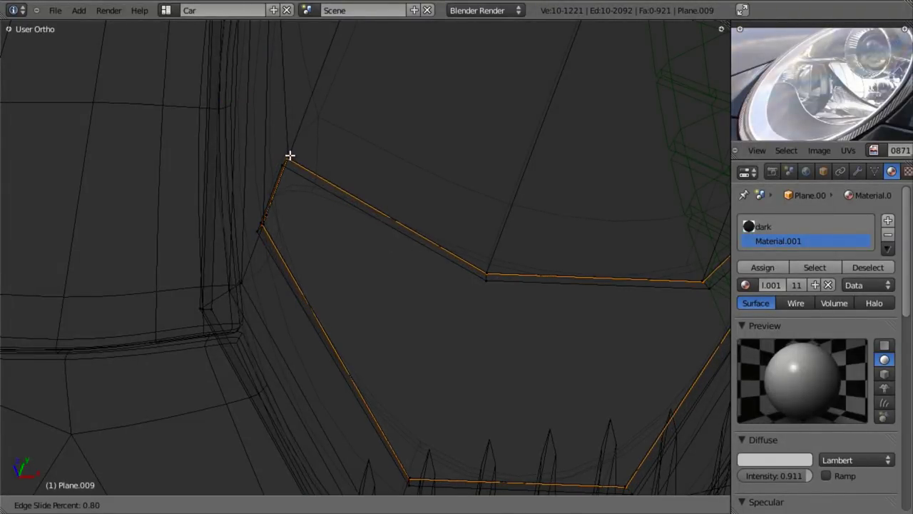
pyautogui.click(287, 159)
pyautogui.press('z')
pyautogui.press('Tab')
pyautogui.scroll(-4, 493, 295)
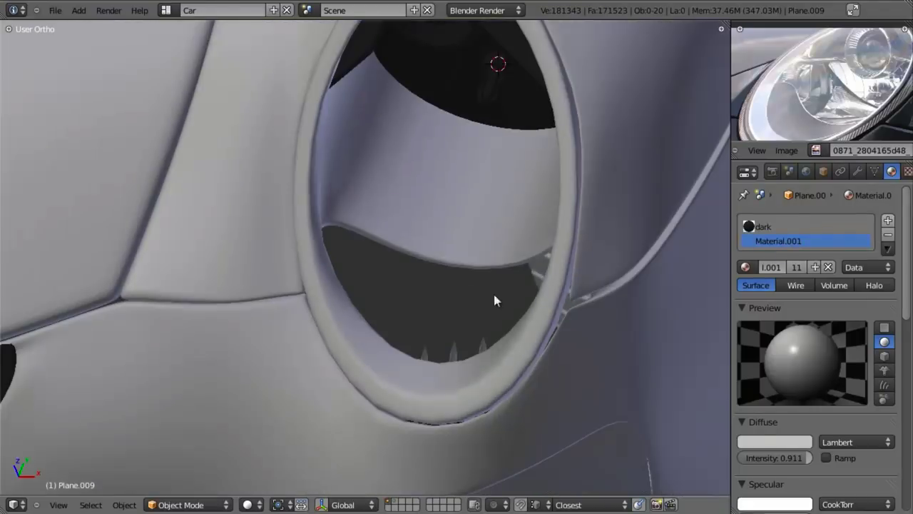
# Examine the lower opening and the inner wall in shaded and wireframe display from several angles.
pyautogui.moveTo(493, 296)
pyautogui.mouseDown(button='middle')
pyautogui.moveTo(416, 355)
pyautogui.moveTo(473, 396)
pyautogui.moveTo(377, 367)
pyautogui.moveTo(284, 142)
pyautogui.moveTo(306, 175)
pyautogui.mouseUp(button='middle')
pyautogui.scroll(-3, 377, 366)
pyautogui.press('Tab')
pyautogui.scroll(4, 448, 204)
pyautogui.press('Tab')
pyautogui.press('z')
pyautogui.moveTo(406, 224); pyautogui.dragTo(353, 231, button='middle')
pyautogui.press('a')
pyautogui.press('z')
pyautogui.hotkey('ctrl', 'r')
pyautogui.press('Escape')
pyautogui.press('z')
pyautogui.press('z')
pyautogui.press('z')
pyautogui.scroll(2, 414, 200)
pyautogui.moveTo(414, 200)
pyautogui.keyDown('shift'); pyautogui.mouseDown(button='middle')
pyautogui.moveTo(373, 342)
pyautogui.moveTo(461, 366)
pyautogui.mouseUp(button='middle'); pyautogui.keyUp('shift')
pyautogui.press('z')
pyautogui.press('Tab')
pyautogui.scroll(-4, 385, 348)
pyautogui.scroll(-4, 428, 346)
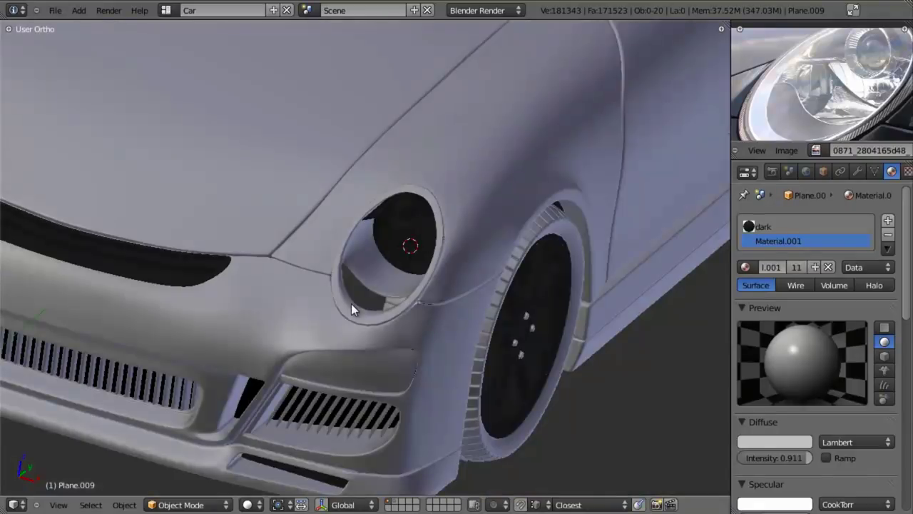
pyautogui.scroll(8, 373, 287)
# Add an edge loop around the inner wall behind the front rim and adjust its position by edge sliding.
pyautogui.press('Tab')
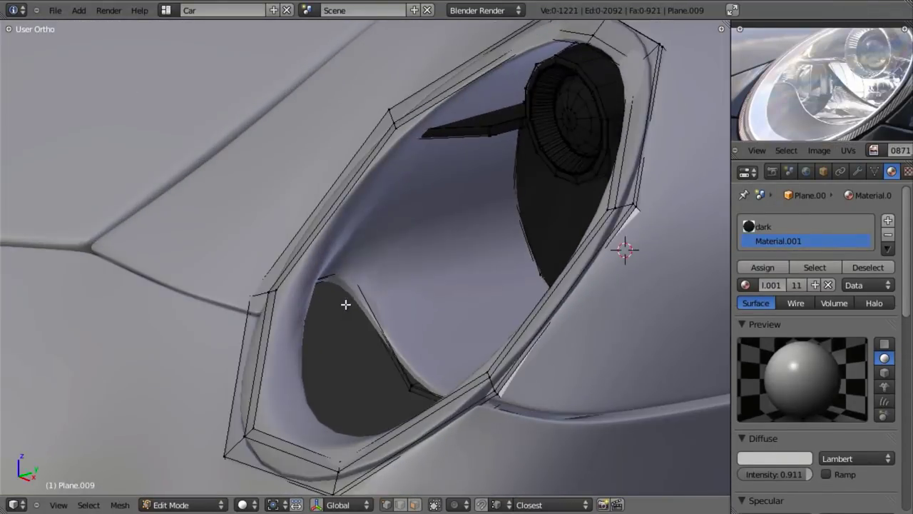
pyautogui.moveTo(345, 304); pyautogui.dragTo(300, 354, button='middle')
pyautogui.press('z')
pyautogui.press('z')
pyautogui.keyDown('alt'); pyautogui.rightClick(283, 408); pyautogui.keyUp('alt')
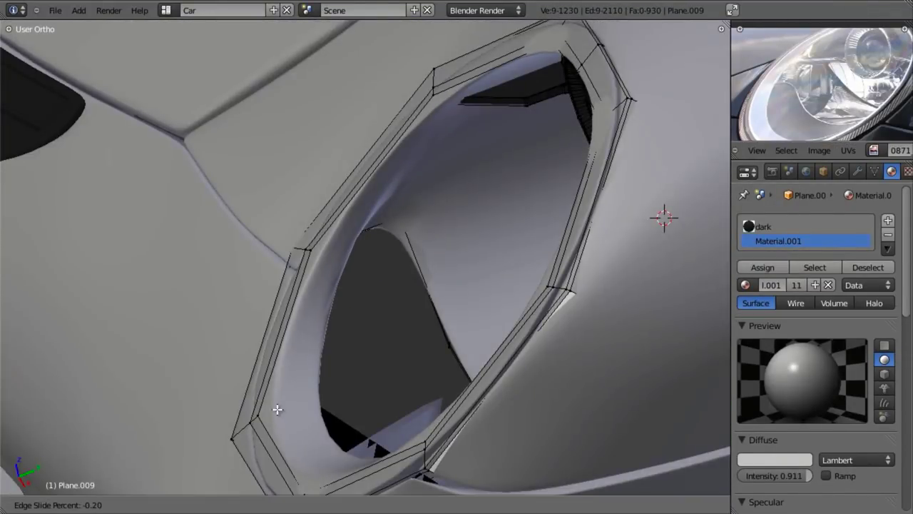
pyautogui.click(303, 411)
pyautogui.press('z')
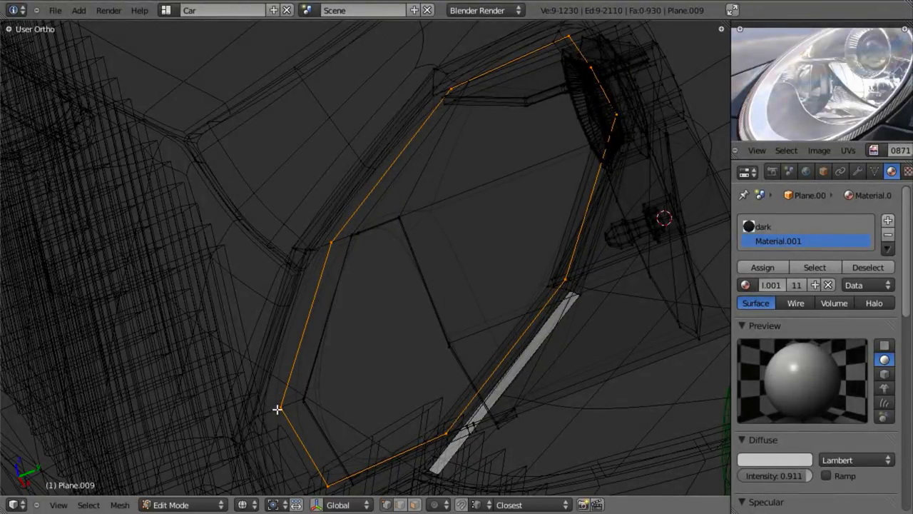
pyautogui.hotkey('ctrl', 'e')
pyautogui.click(281, 409)
pyautogui.click(262, 412)
pyautogui.press('z')
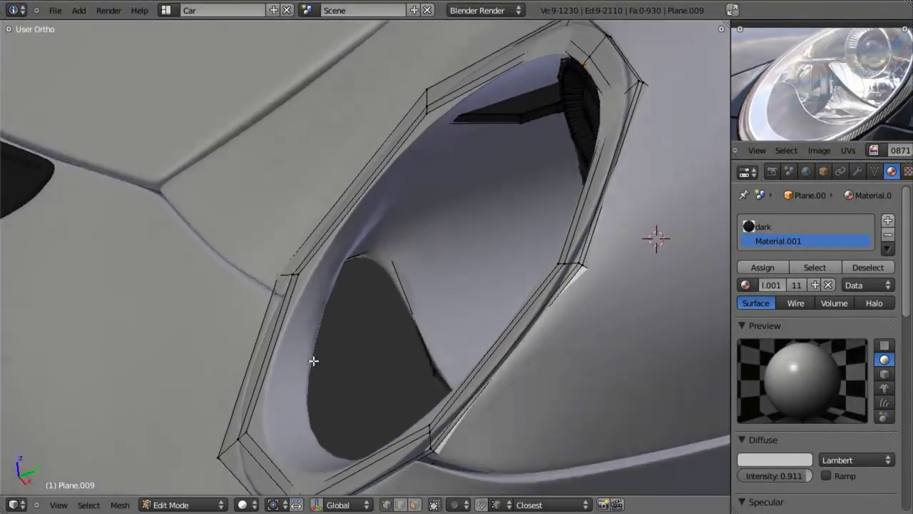
pyautogui.press('Tab')
pyautogui.moveTo(364, 373); pyautogui.dragTo(354, 290, button='middle')
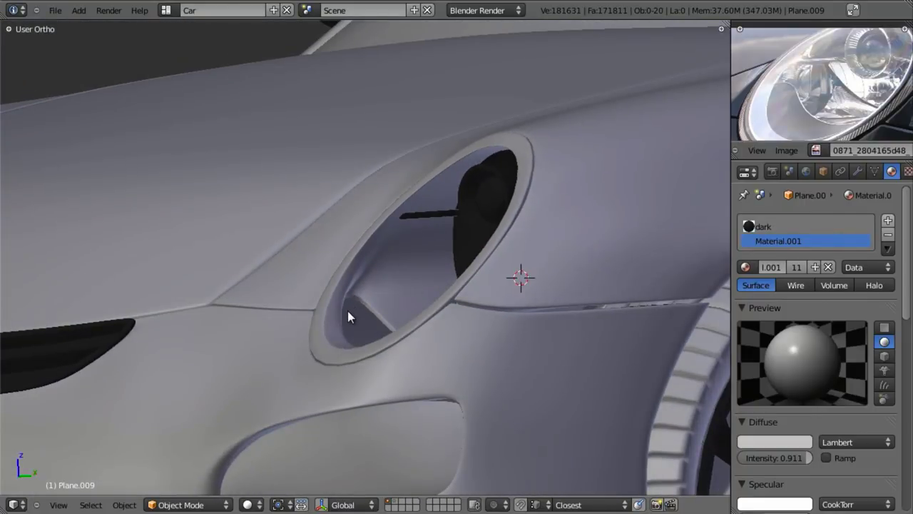
pyautogui.moveTo(403, 251)
pyautogui.mouseDown(button='middle')
pyautogui.moveTo(420, 281)
pyautogui.moveTo(375, 322)
pyautogui.moveTo(342, 276)
pyautogui.moveTo(327, 370)
pyautogui.moveTo(349, 342)
pyautogui.moveTo(301, 294)
pyautogui.mouseUp(button='middle')
# Duplicate the edge loop around the inner wall behind the front rim and place the copy along the Y axis.
pyautogui.press('Tab')
pyautogui.press('z')
pyautogui.keyDown('alt'); pyautogui.rightClick(328, 369); pyautogui.keyUp('alt')
pyautogui.keyDown('alt'); pyautogui.rightClick(327, 383); pyautogui.keyUp('alt')
pyautogui.press('z')
pyautogui.scroll(4, 301, 294)
pyautogui.moveTo(341, 318)
pyautogui.mouseDown(button='middle')
pyautogui.moveTo(352, 328)
pyautogui.moveTo(338, 343)
pyautogui.moveTo(379, 344)
pyautogui.moveTo(399, 303)
pyautogui.moveTo(521, 289)
pyautogui.mouseUp(button='middle')
pyautogui.hotkey('shift', 'd')
pyautogui.press('y')
pyautogui.click(372, 337)
pyautogui.press('z')
pyautogui.scroll(-4, 354, 331)
pyautogui.press('z')
pyautogui.press('z')
pyautogui.press('z')
pyautogui.moveTo(419, 291); pyautogui.dragTo(468, 276, button='middle')
pyautogui.scroll(1, 486, 289)
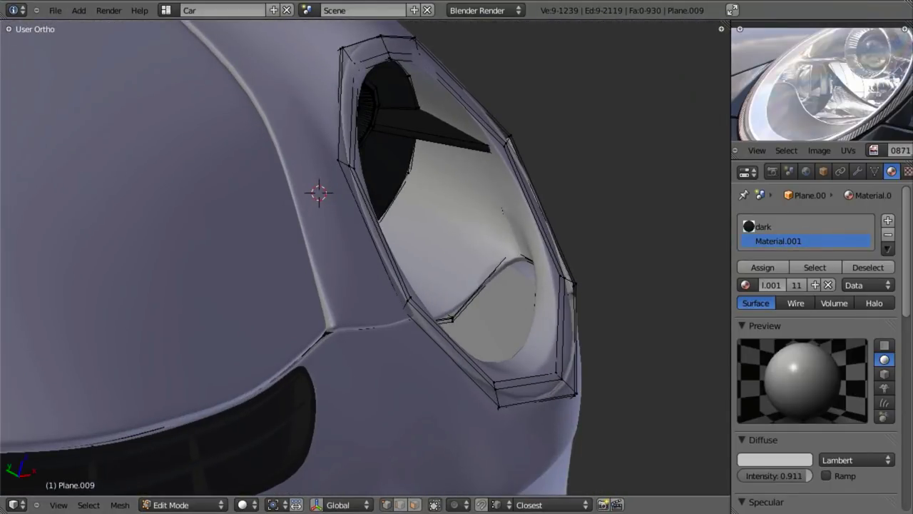
# Extrude the duplicated edge loop back into the housing along the Y axis.
pyautogui.press('z')
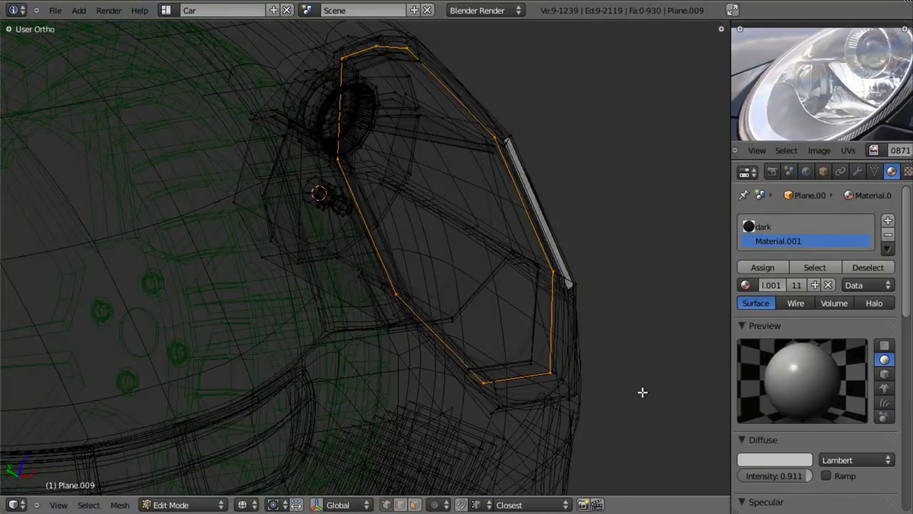
pyautogui.press('g')
pyautogui.press('y')
pyautogui.click(550, 311)
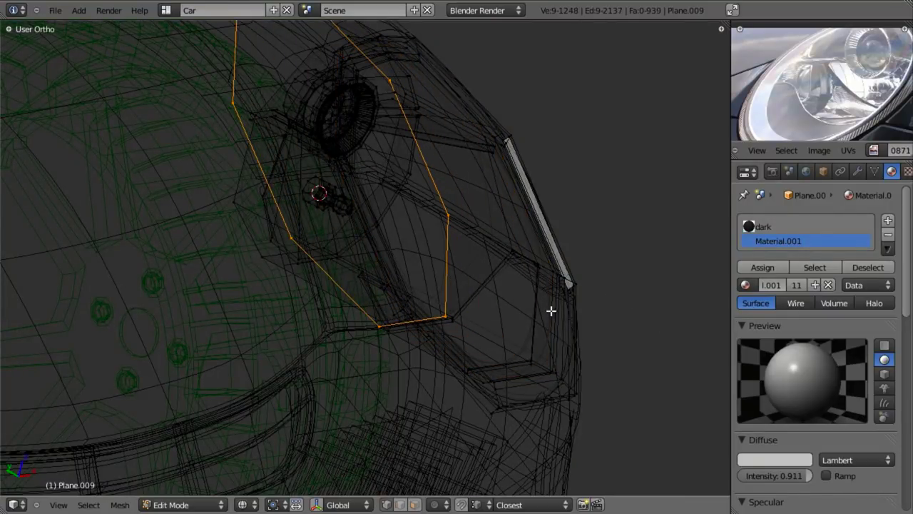
# Flatten the extruded loop with a Y scale of 0 and adjust its depth along the Y axis.
pyautogui.press('s')
pyautogui.press('y')
pyautogui.press('0')
pyautogui.press('Return')
pyautogui.press('z')
pyautogui.press('g')
pyautogui.press('y')
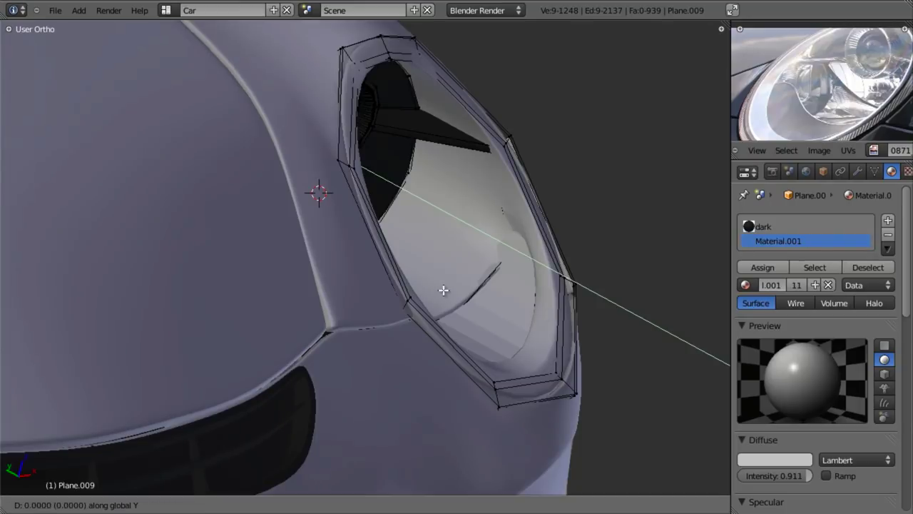
pyautogui.click(492, 330)
pyautogui.press('g')
pyautogui.press('y')
pyautogui.click(463, 300)
# Try repositioning the flattened loop inside the housing, shifting it freely and along the Y axis.
pyautogui.press('z')
pyautogui.moveTo(420, 200); pyautogui.dragTo(453, 228, button='middle')
pyautogui.press('g')
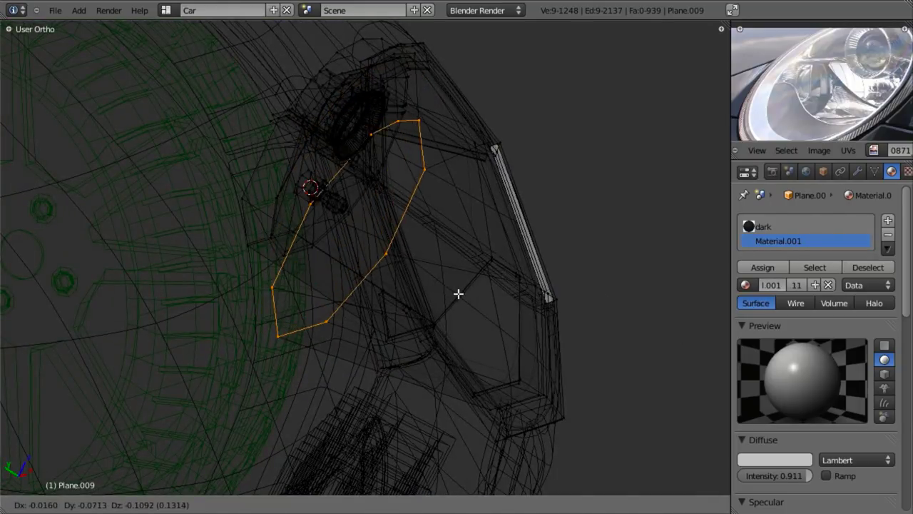
pyautogui.click(451, 234)
pyautogui.press('g')
pyautogui.press('y')
pyautogui.click(437, 218)
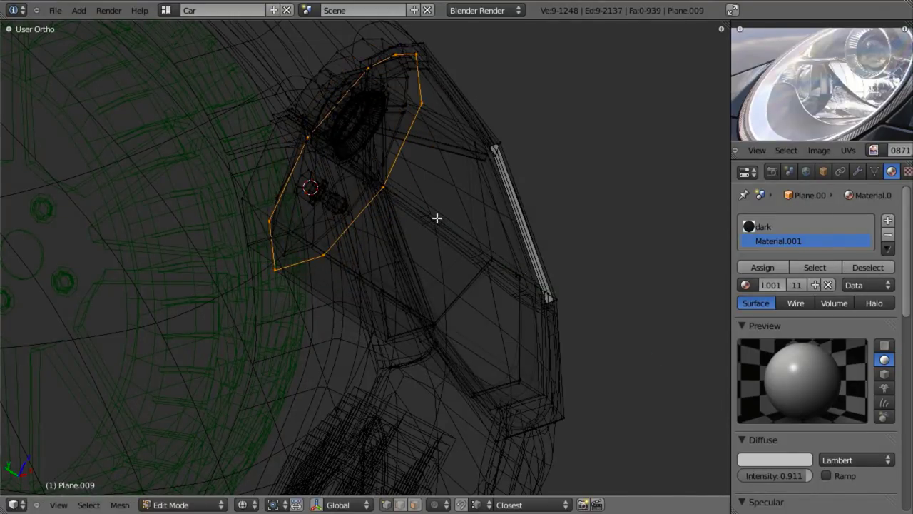
# Undo the flattened loop's moves and the flattening itself.
pyautogui.hotkey('ctrl', 'z')
pyautogui.hotkey('ctrl', 'z')
pyautogui.hotkey('ctrl', 'z')
pyautogui.press('g')
pyautogui.press('y')
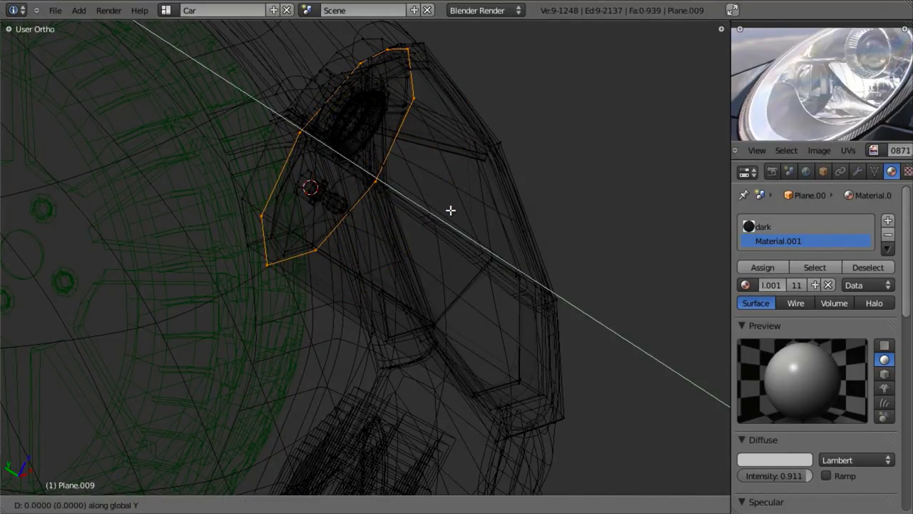
pyautogui.rightClick(451, 211)
pyautogui.hotkey('ctrl', 'z')
# Mirror the extruded loop's curvature with a Y scale of -1 and move it along the Y axis within the housing.
pyautogui.write('sy')
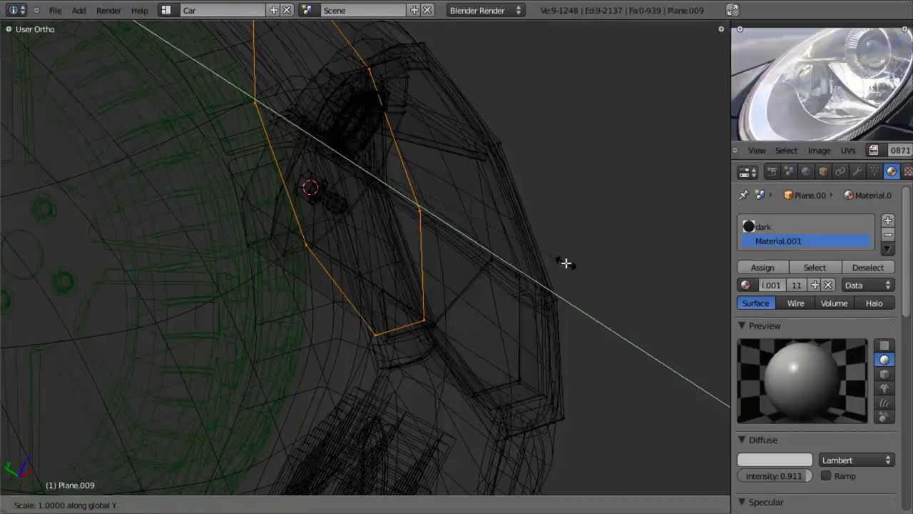
pyautogui.write('-1')
pyautogui.press('Return')
pyautogui.press('g')
pyautogui.press('y')
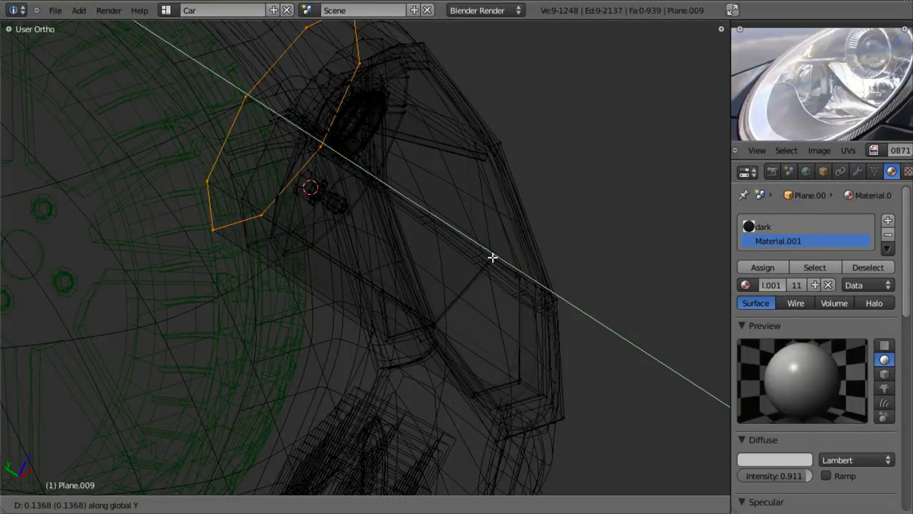
pyautogui.click(509, 281)
# Grow the selection to the whole extruded band inside the headlight housing and scale it along X by about 1.08.
pyautogui.keyDown('shift'); pyautogui.moveTo(438, 210); pyautogui.dragTo(508, 336, button='middle'); pyautogui.keyUp('shift')
pyautogui.moveTo(508, 336)
pyautogui.mouseDown(button='middle')
pyautogui.moveTo(507, 283)
pyautogui.moveTo(548, 262)
pyautogui.moveTo(534, 214)
pyautogui.moveTo(359, 185)
pyautogui.moveTo(464, 233)
pyautogui.moveTo(447, 266)
pyautogui.moveTo(449, 288)
pyautogui.mouseUp(button='middle')
pyautogui.press('z')
pyautogui.press('z')
pyautogui.press('z')
pyautogui.press('z')
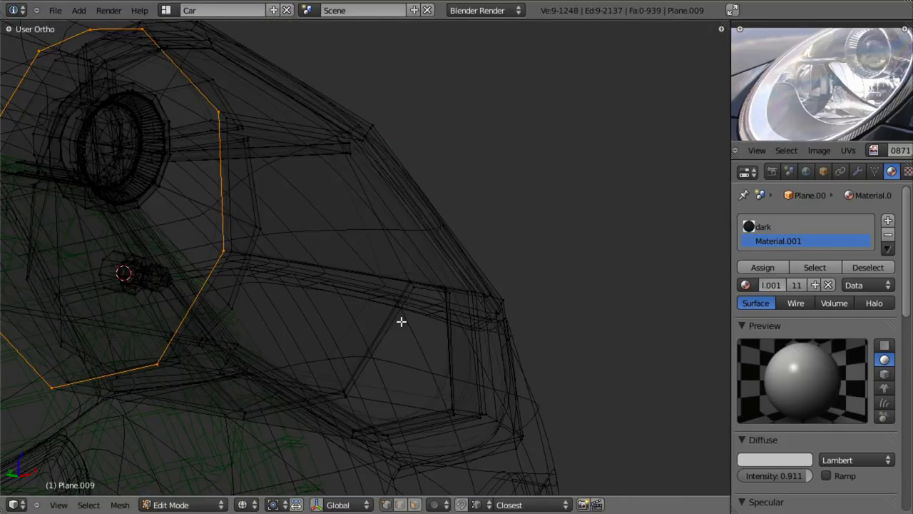
pyautogui.press('ctrl+KP_Add')
pyautogui.press('KP_1')
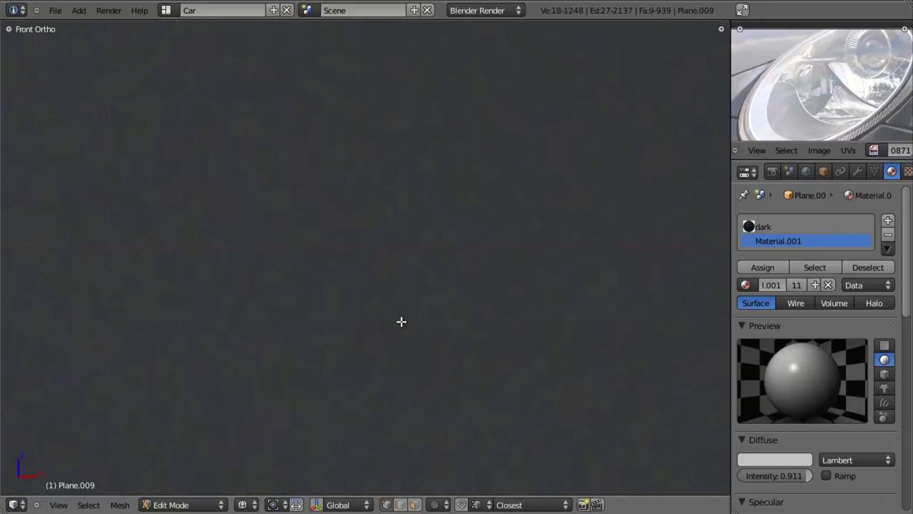
pyautogui.scroll(-6, 371, 269)
pyautogui.keyDown('shift'); pyautogui.moveTo(271, 236); pyautogui.dragTo(287, 241, button='middle'); pyautogui.keyUp('shift')
pyautogui.scroll(5, 136, 155)
pyautogui.moveTo(136, 155)
pyautogui.keyDown('shift'); pyautogui.mouseDown(button='middle')
pyautogui.moveTo(287, 261)
pyautogui.moveTo(476, 249)
pyautogui.moveTo(511, 296)
pyautogui.mouseUp(button='middle'); pyautogui.keyUp('shift')
pyautogui.scroll(3, 269, 276)
pyautogui.press('z')
pyautogui.press('s')
pyautogui.press('x')
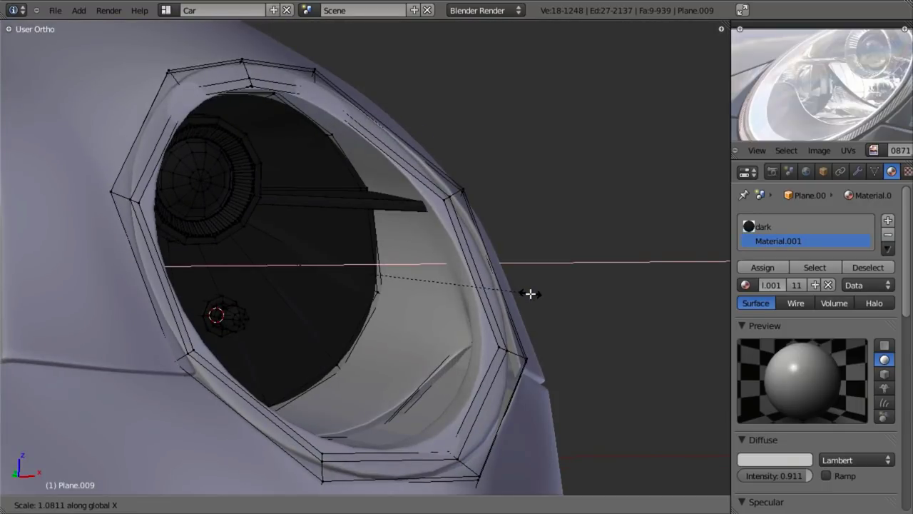
pyautogui.click(530, 293)
# Deselect the lower part of the extruded band and delete its remaining upper vertices.
pyautogui.scroll(-3, 530, 294)
pyautogui.moveTo(360, 284); pyautogui.dragTo(416, 271, button='middle')
pyautogui.press('z')
pyautogui.press('b')
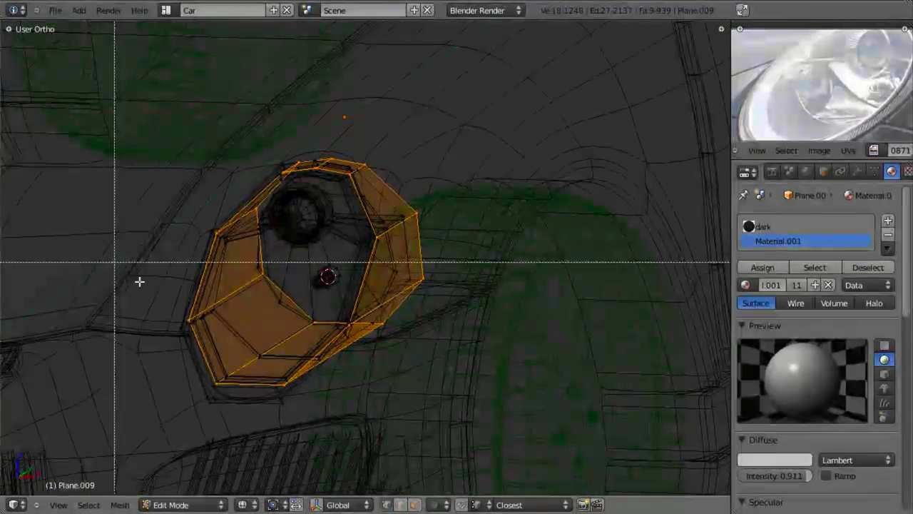
pyautogui.moveTo(115, 262); pyautogui.dragTo(570, 471, button='middle')
pyautogui.moveTo(336, 277)
pyautogui.mouseDown(button='middle')
pyautogui.moveTo(392, 261)
pyautogui.moveTo(406, 245)
pyautogui.moveTo(411, 287)
pyautogui.moveTo(455, 359)
pyautogui.moveTo(373, 267)
pyautogui.moveTo(440, 230)
pyautogui.mouseUp(button='middle')
pyautogui.press('x')
pyautogui.click(405, 150)
pyautogui.press('z')
pyautogui.scroll(3, 401, 255)
pyautogui.press('z')
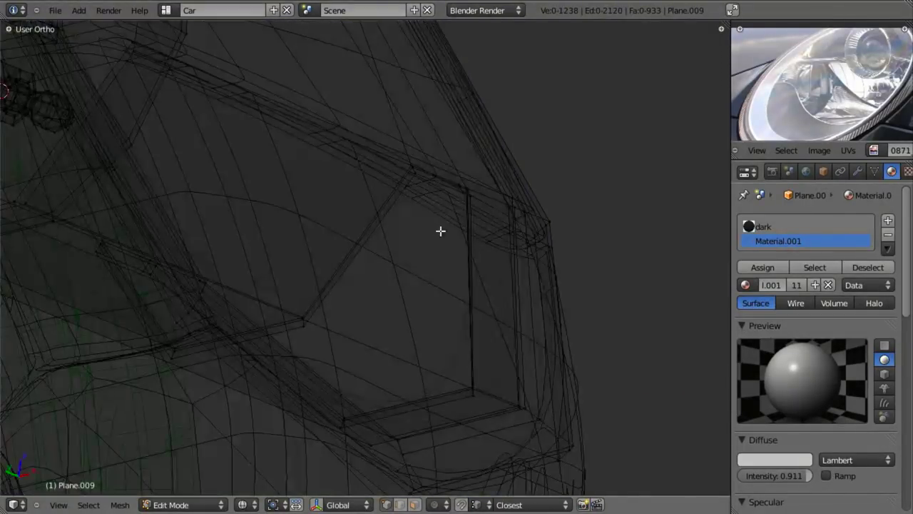
pyautogui.press('z')
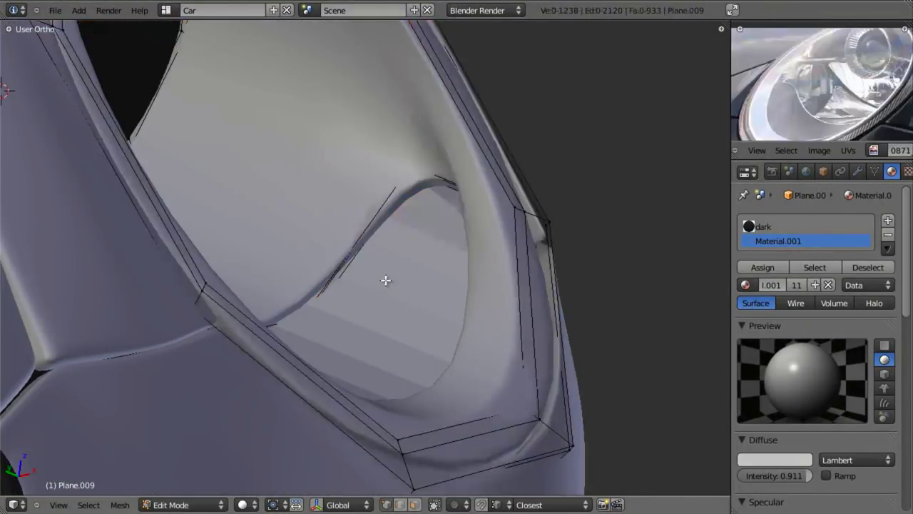
# Apply smooth shading to the entire headlight interior mesh and return to Object Mode.
pyautogui.press('a')
pyautogui.press('w')
pyautogui.click(386, 280)
pyautogui.press('Tab')
pyautogui.scroll(-6, 359, 267)
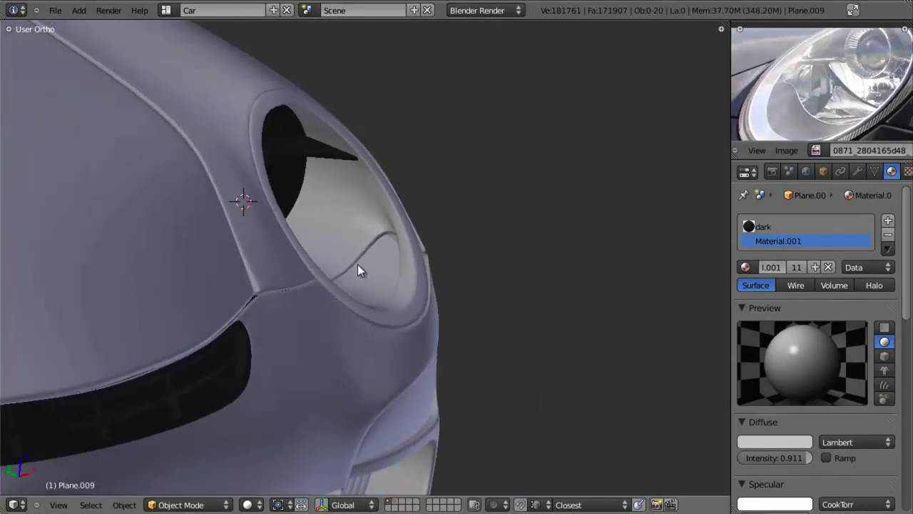
# Reveal all hidden objects and select the headlight's glass cover.
pyautogui.scroll(3, 319, 234)
pyautogui.scroll(3, 320, 234)
pyautogui.moveTo(441, 294); pyautogui.dragTo(462, 290, button='middle')
pyautogui.hotkey('alt', 'h')
pyautogui.press('z')
pyautogui.press('z')
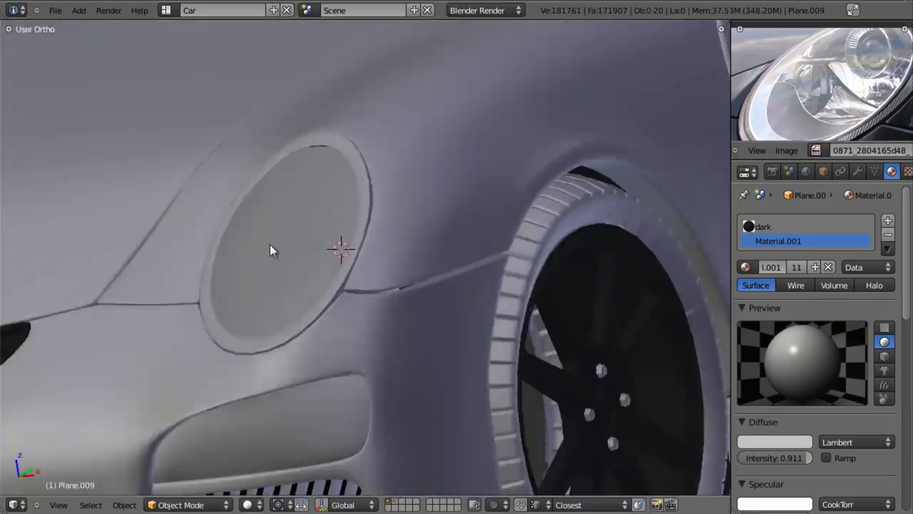
pyautogui.press('z')
pyautogui.rightClick(270, 244)
pyautogui.rightClick(272, 241)
pyautogui.press('z')
pyautogui.scroll(-2, 356, 257)
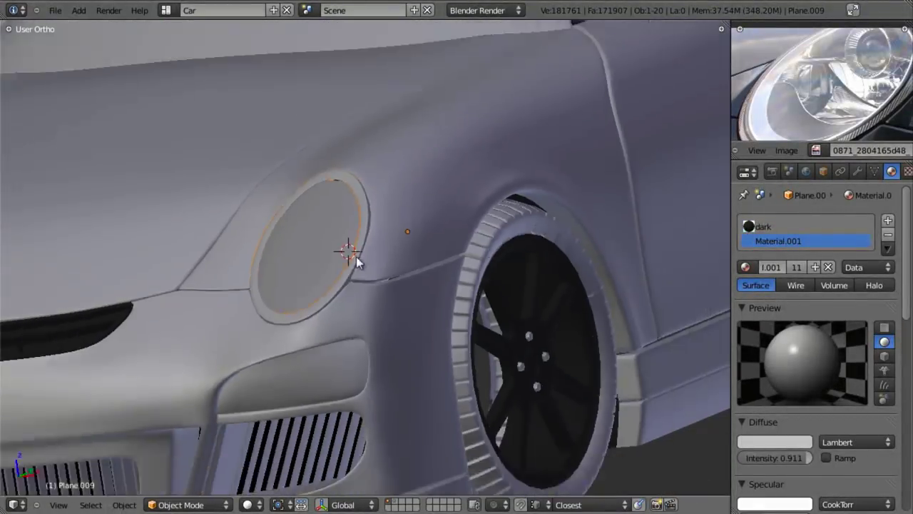
# Deselect everything and save the car file over the existing version.
pyautogui.press('z')
pyautogui.moveTo(429, 260); pyautogui.dragTo(576, 280, button='middle')
pyautogui.press('a')
pyautogui.scroll(-8, 556, 307)
pyautogui.moveTo(535, 329); pyautogui.dragTo(433, 291, button='middle')
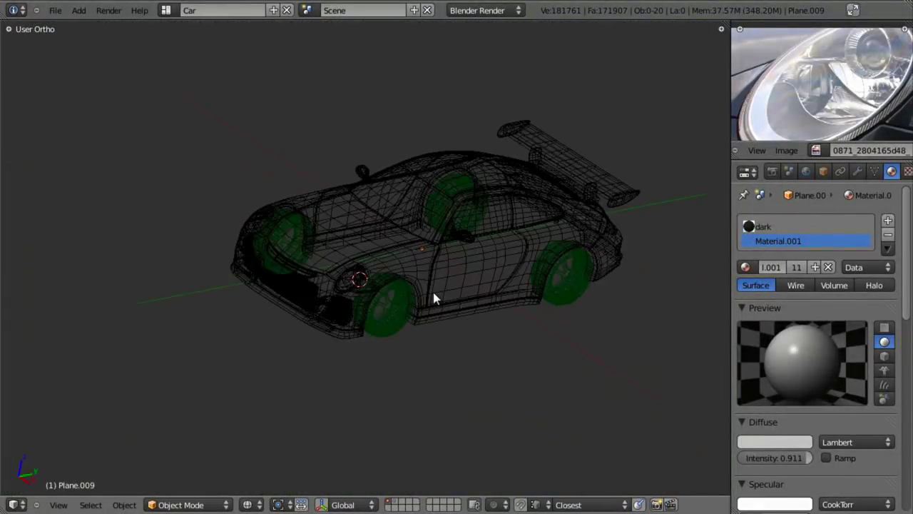
pyautogui.hotkey('ctrl', 's')
pyautogui.click(433, 291)
# Switch to the References folder, examine the door handle in the Porsche_911_GT3_RS_front_20090521 photo, and return to Blender's side view.
pyautogui.scroll(3, 437, 290)
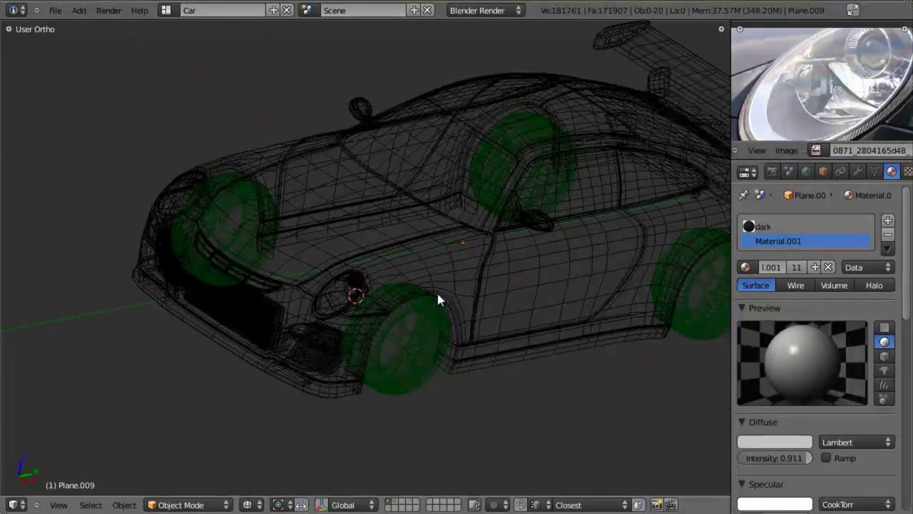
pyautogui.press('KP_3')
pyautogui.scroll(-1, 381, 302)
pyautogui.scroll(1, 434, 298)
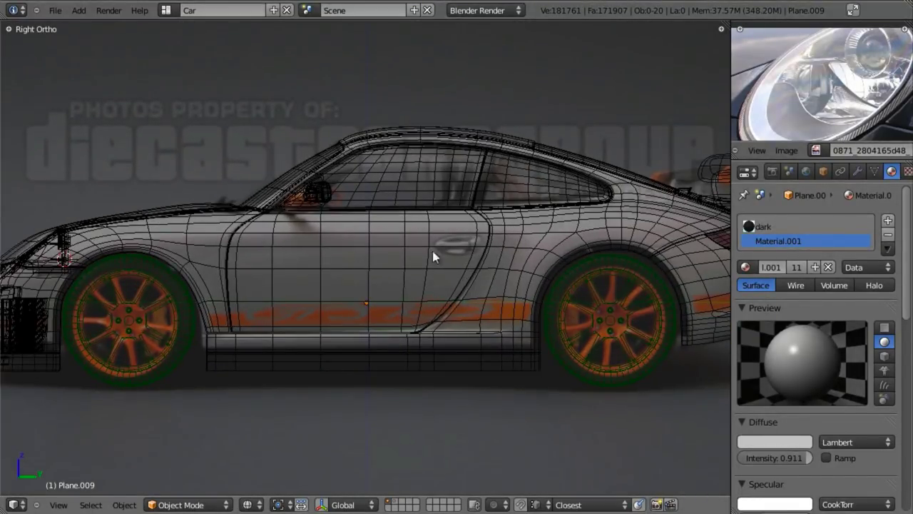
pyautogui.hotkey('alt', 'Tab')
pyautogui.click(452, 251)
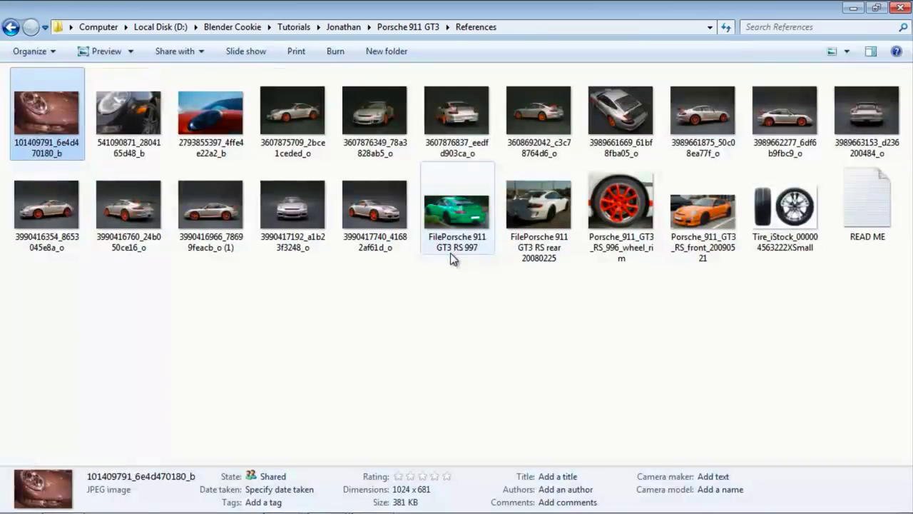
pyautogui.click(498, 336)
pyautogui.doubleClick(704, 230)
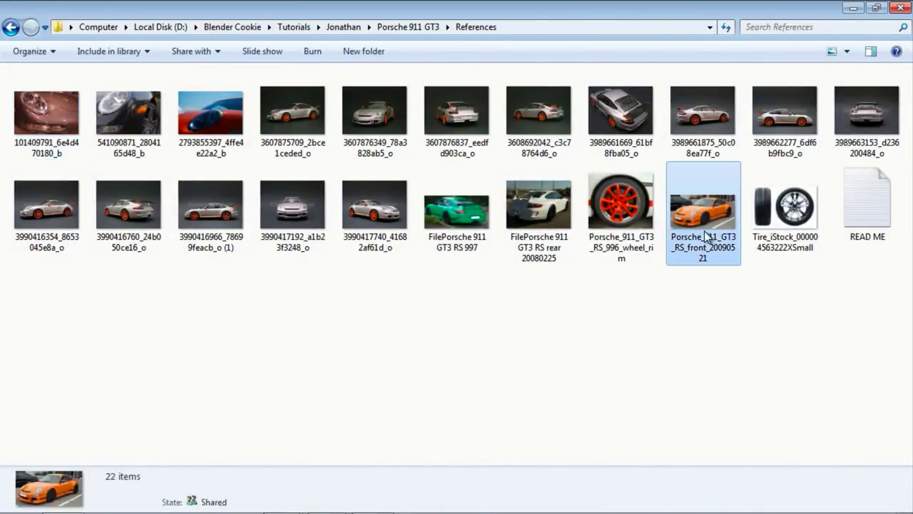
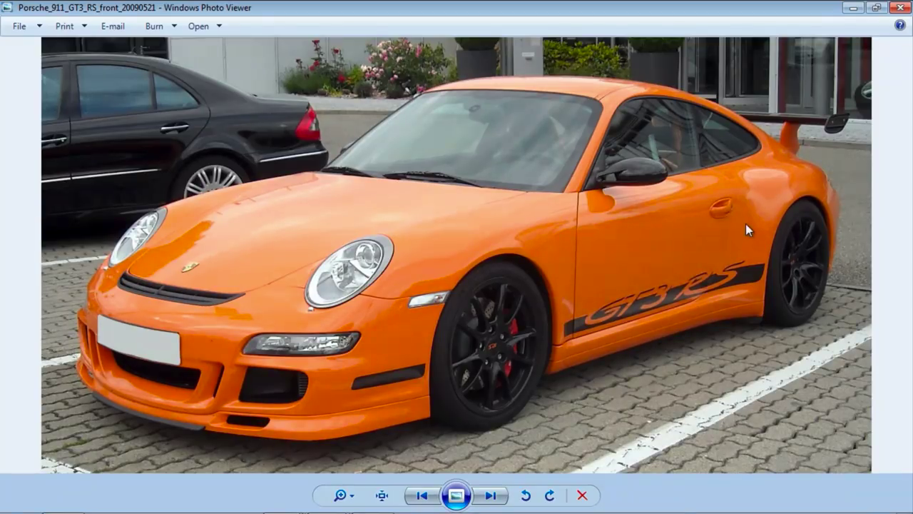
pyautogui.hotkey('alt', 'Tab')
pyautogui.hotkey('alt', 'Tab')
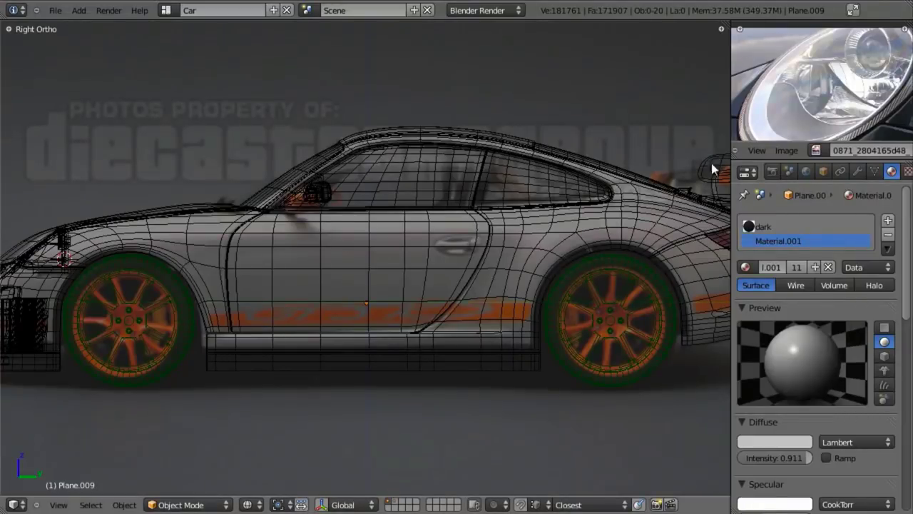
# Load the orange Porsche_911_GT3_RS_front photo into the image editor as reference and frame its door handle.
pyautogui.click(815, 151)
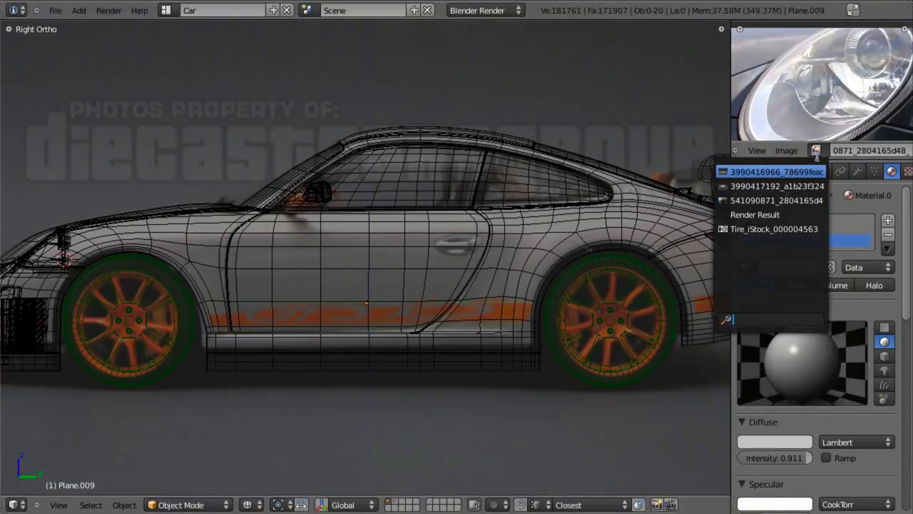
pyautogui.press('Escape')
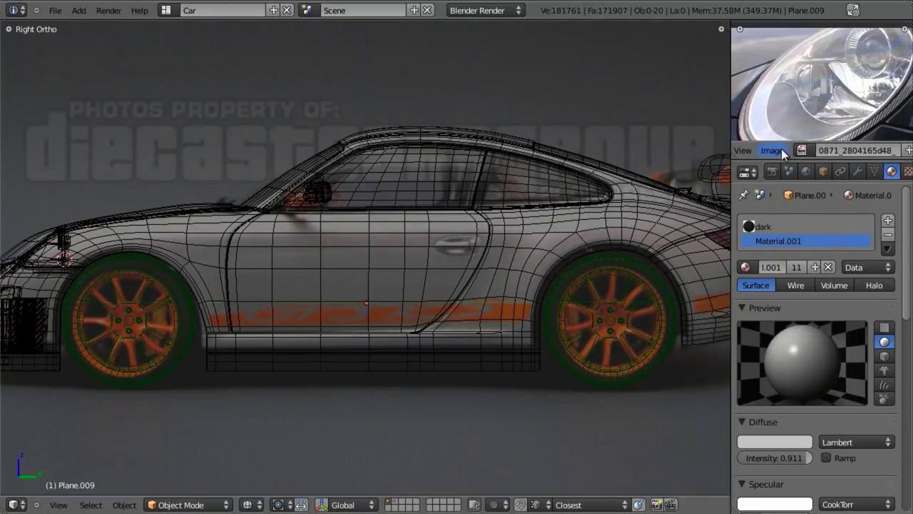
pyautogui.click(782, 154)
pyautogui.click(777, 175)
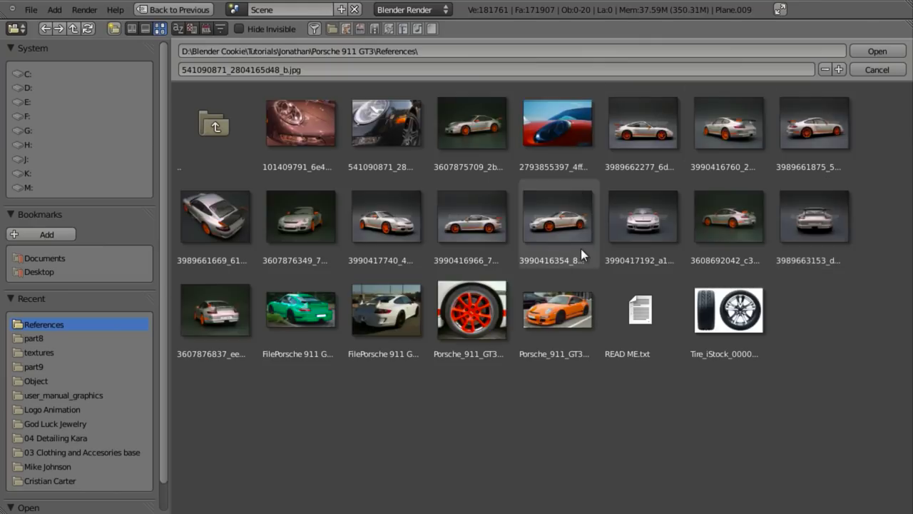
pyautogui.doubleClick(547, 294)
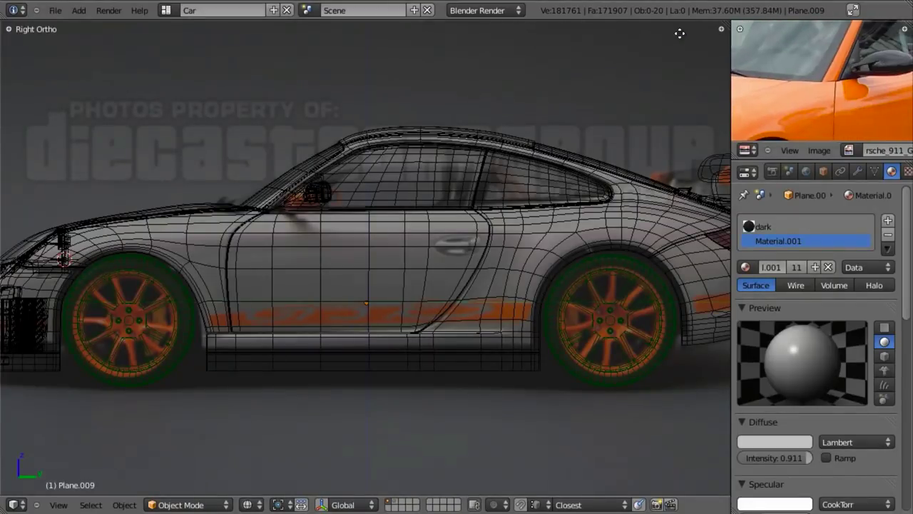
pyautogui.moveTo(680, 33); pyautogui.dragTo(656, 41, button='middle')
pyautogui.moveTo(842, 82); pyautogui.dragTo(865, 100, button='middle')
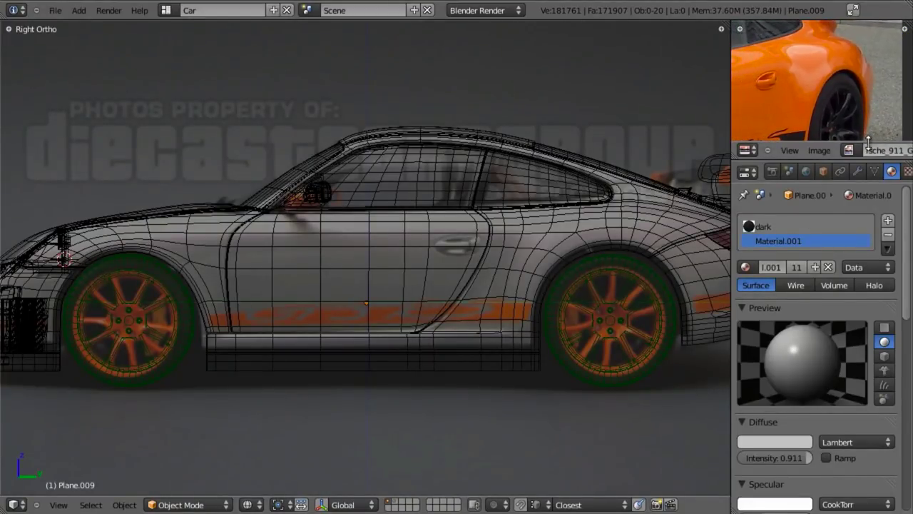
pyautogui.scroll(-5, 850, 148)
pyautogui.scroll(1, 777, 86)
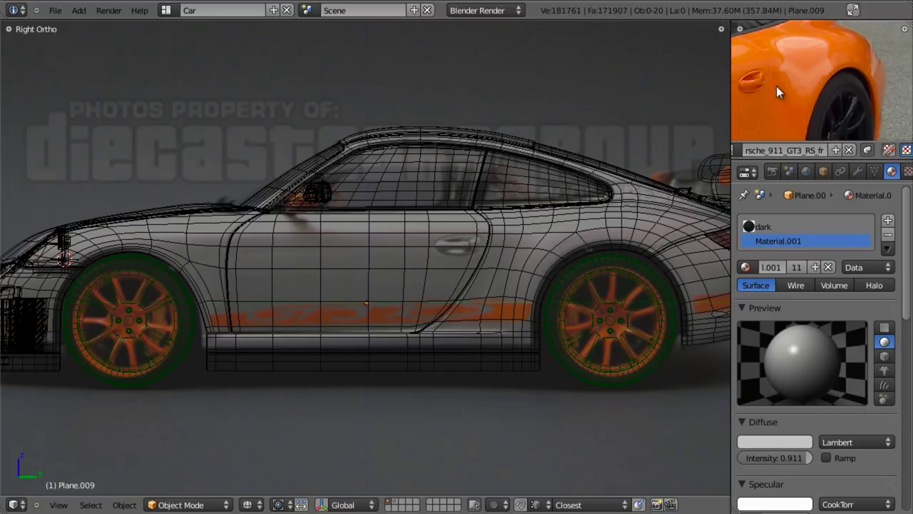
pyautogui.moveTo(796, 85); pyautogui.dragTo(865, 77, button='middle')
pyautogui.scroll(2, 865, 79)
# Place the 3D cursor on the door handle of the side-view background photo.
pyautogui.scroll(3, 547, 240)
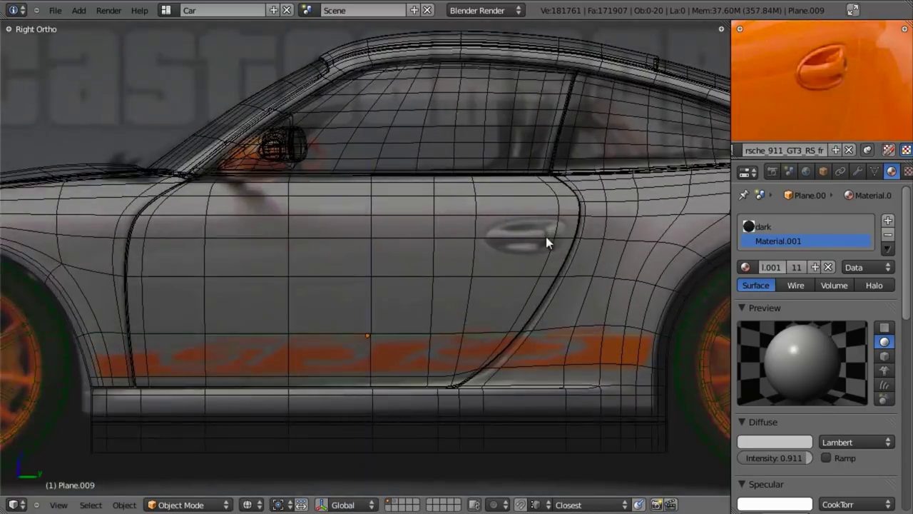
pyautogui.scroll(-4, 426, 240)
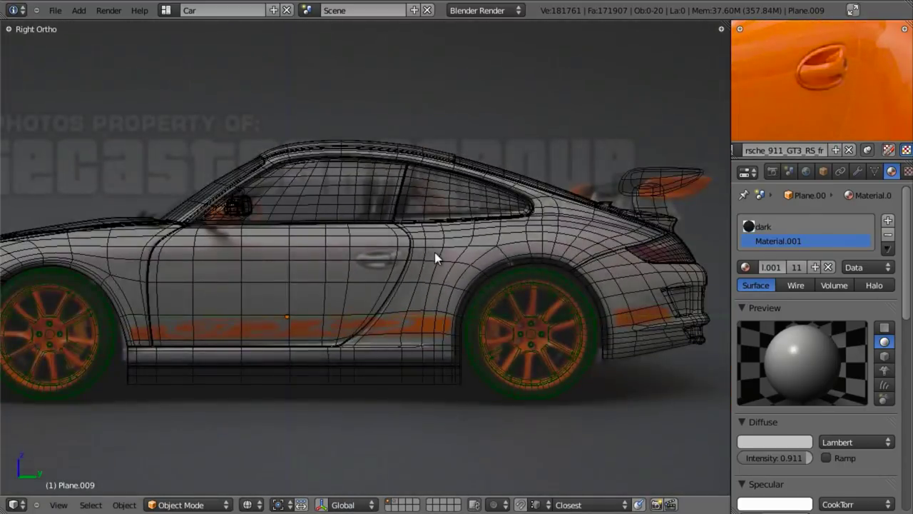
pyautogui.scroll(3, 434, 252)
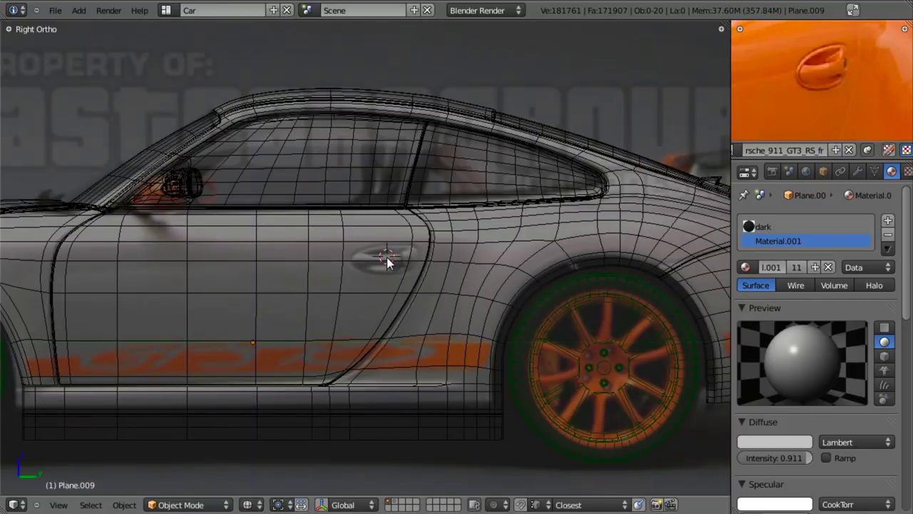
pyautogui.press('KP_1')
pyautogui.moveTo(545, 240); pyautogui.dragTo(573, 271, button='middle')
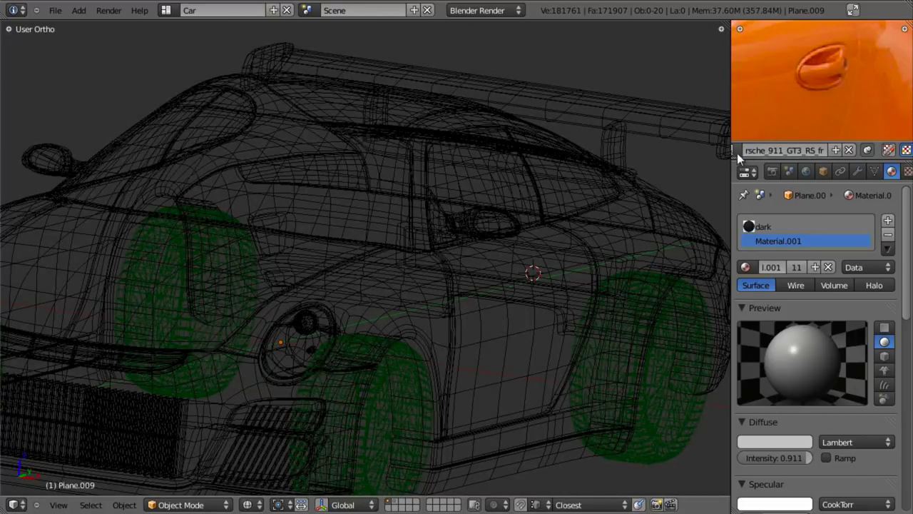
# Make the car_body object selectable in the Outliner and bring back the door handle reference image.
pyautogui.scroll(5, 742, 151)
pyautogui.click(747, 149)
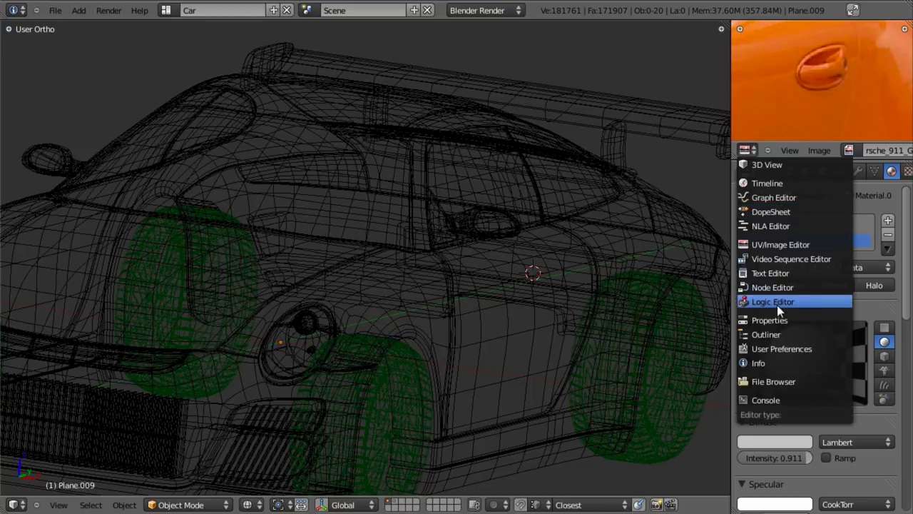
pyautogui.click(767, 334)
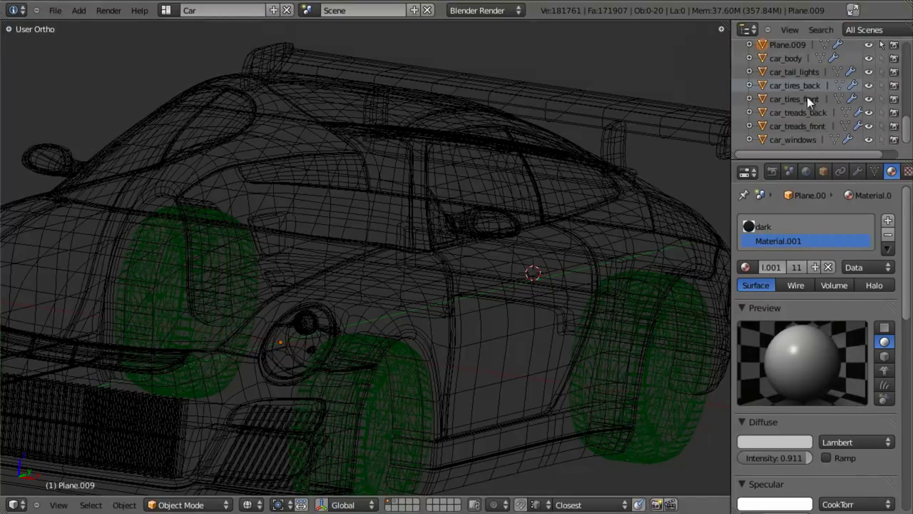
pyautogui.click(798, 49)
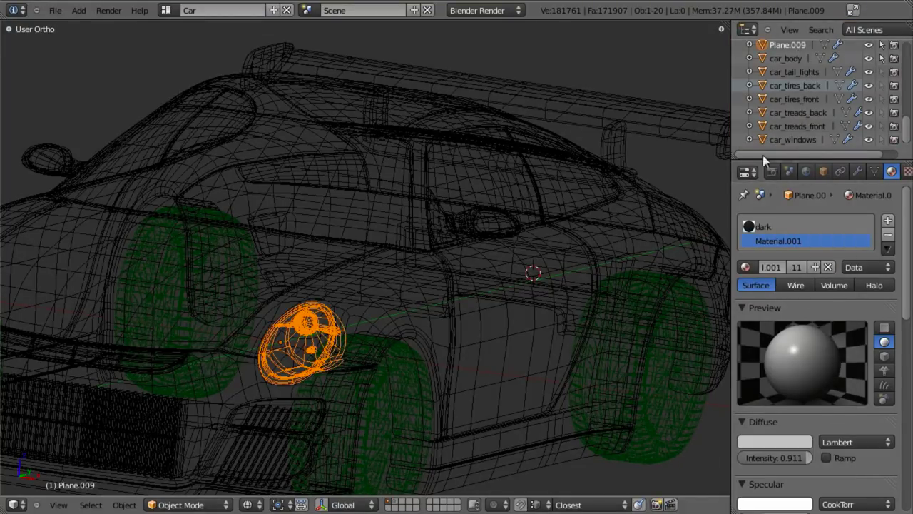
pyautogui.click(746, 30)
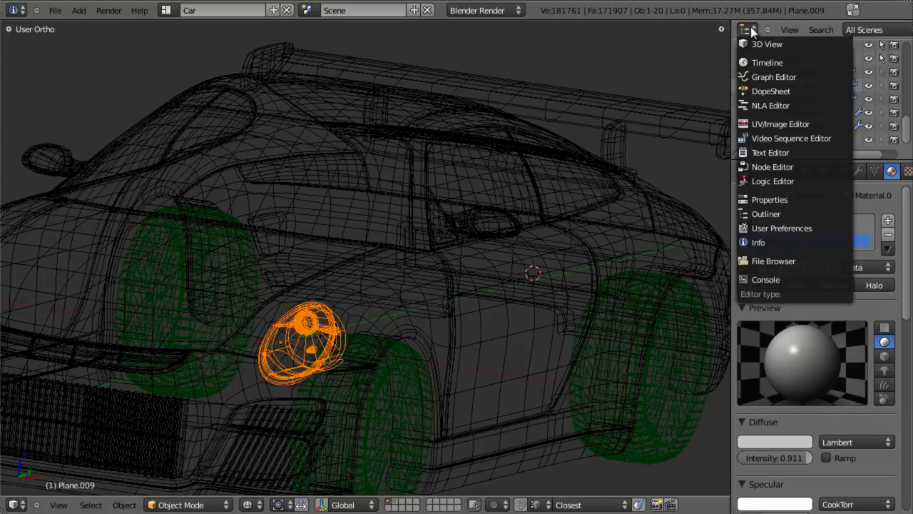
pyautogui.click(773, 125)
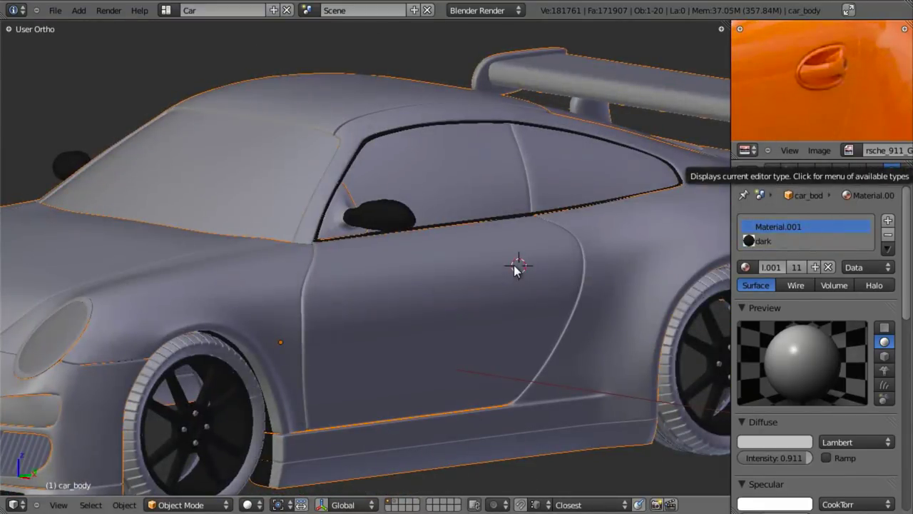
# Select the car_body door face over the handle area in Edit Mode and snap the 3D cursor to it.
pyautogui.press('KP_3')
pyautogui.press('Tab')
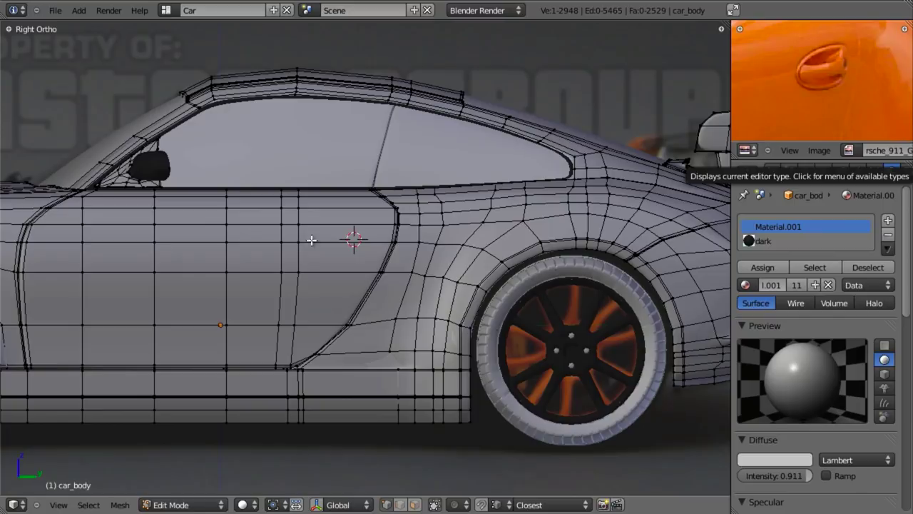
pyautogui.scroll(3, 383, 302)
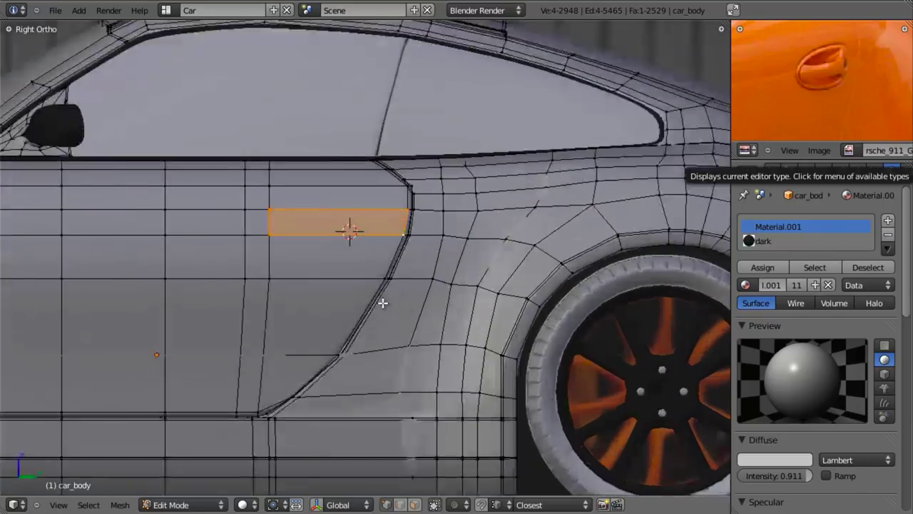
pyautogui.hotkey('shift', 's')
pyautogui.click(382, 303)
pyautogui.scroll(-2, 306, 306)
pyautogui.moveTo(306, 306); pyautogui.dragTo(407, 277, button='middle')
# Leave Edit Mode and frame the door handle area in the wireframe side view.
pyautogui.press('KP_3')
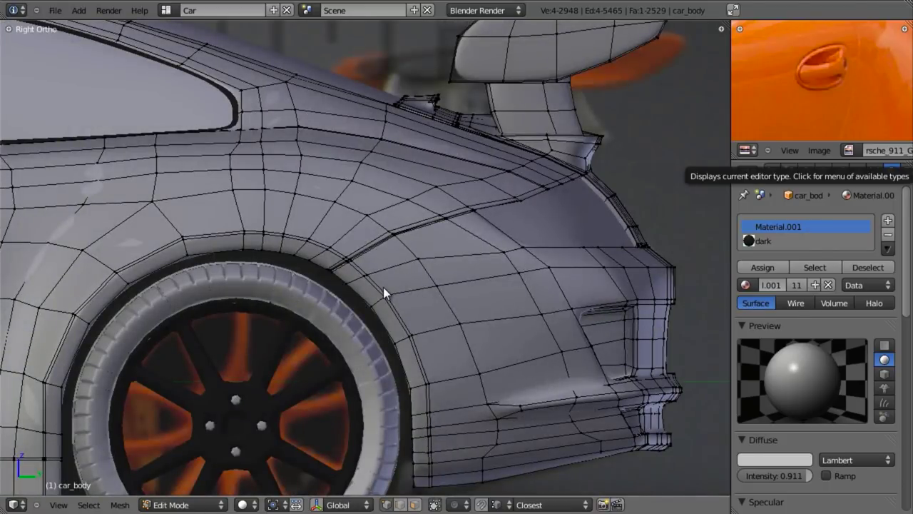
pyautogui.press('Tab')
pyautogui.scroll(-5, 382, 289)
pyautogui.scroll(2, 387, 290)
pyautogui.moveTo(223, 295)
pyautogui.keyDown('shift'); pyautogui.mouseDown(button='middle')
pyautogui.moveTo(388, 290)
pyautogui.moveTo(489, 325)
pyautogui.mouseUp(button='middle'); pyautogui.keyUp('shift')
pyautogui.press('z')
pyautogui.scroll(3, 405, 283)
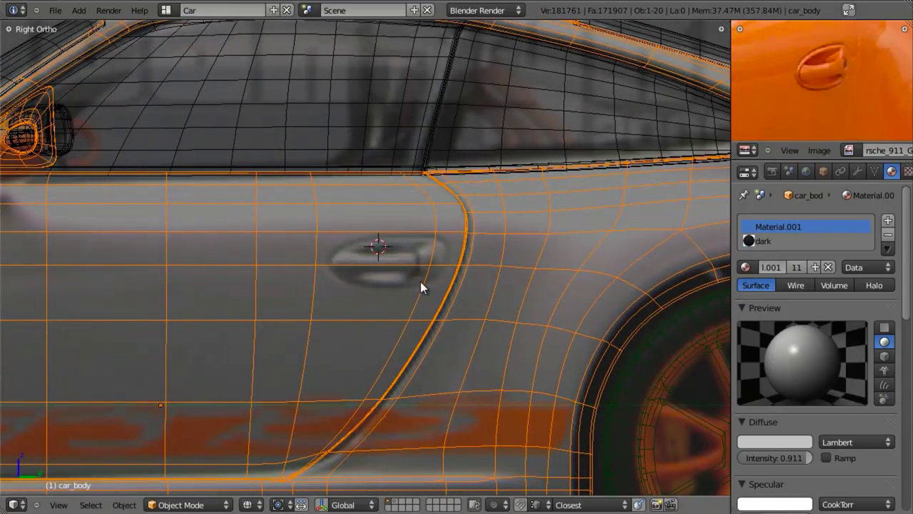
# Add a circle mesh object at the 3D cursor on the door handle and enter Edit Mode.
pyautogui.hotkey('shift', 'a')
pyautogui.moveTo(419, 269)
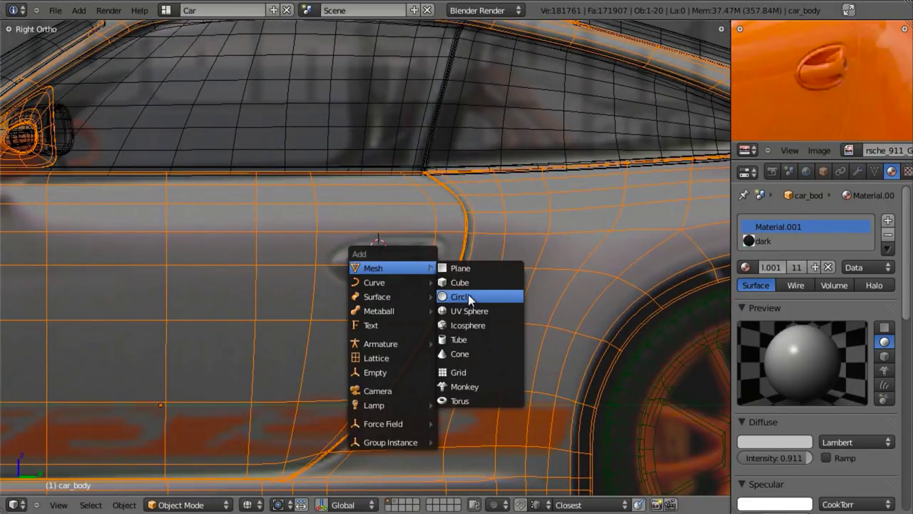
pyautogui.click(468, 296)
pyautogui.press('Tab')
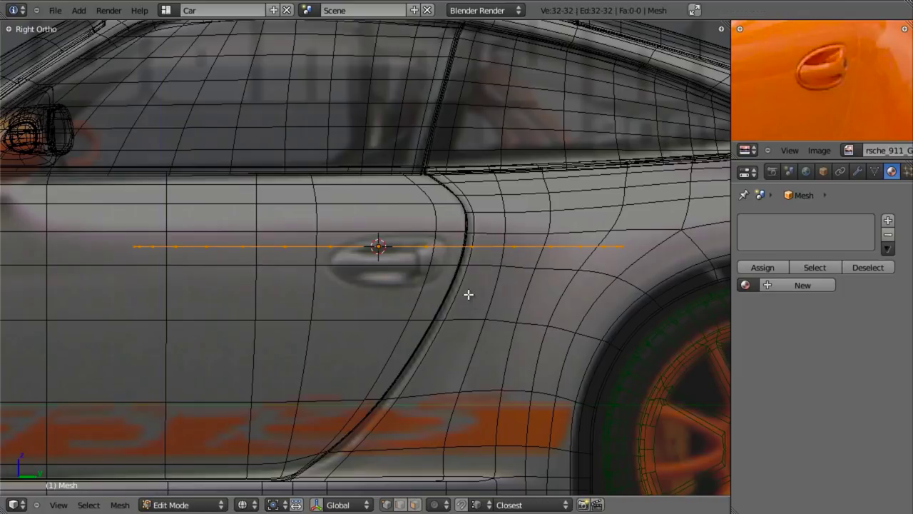
pyautogui.write('rx')
pyautogui.write('90')
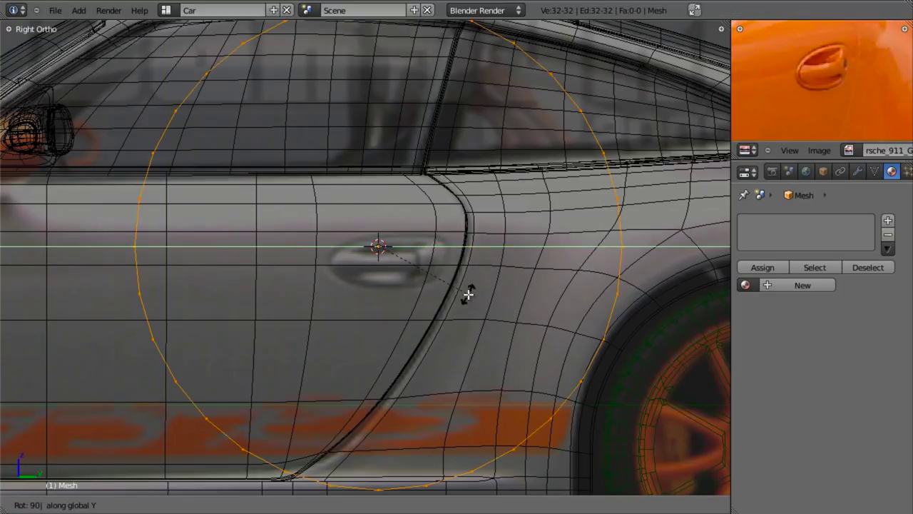
pyautogui.press('Return')
pyautogui.press('F6')
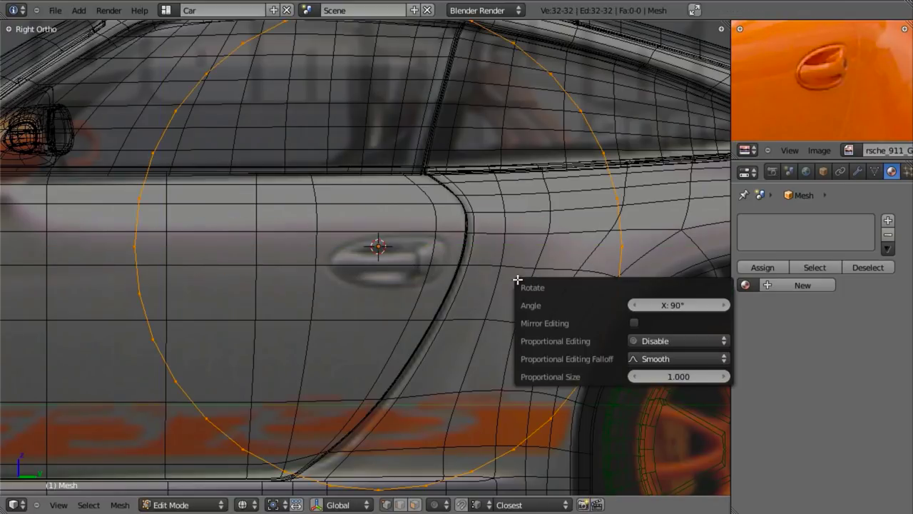
pyautogui.press('x')
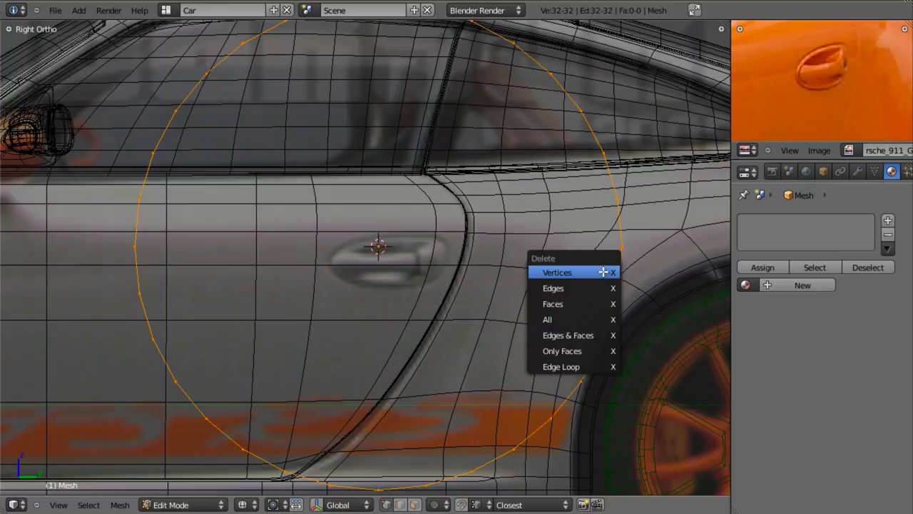
pyautogui.click(601, 269)
# Add a 12-vertex circle at the 3D cursor and rotate it 90° so it faces the side view.
pyautogui.hotkey('shift', 'a')
pyautogui.click(494, 266)
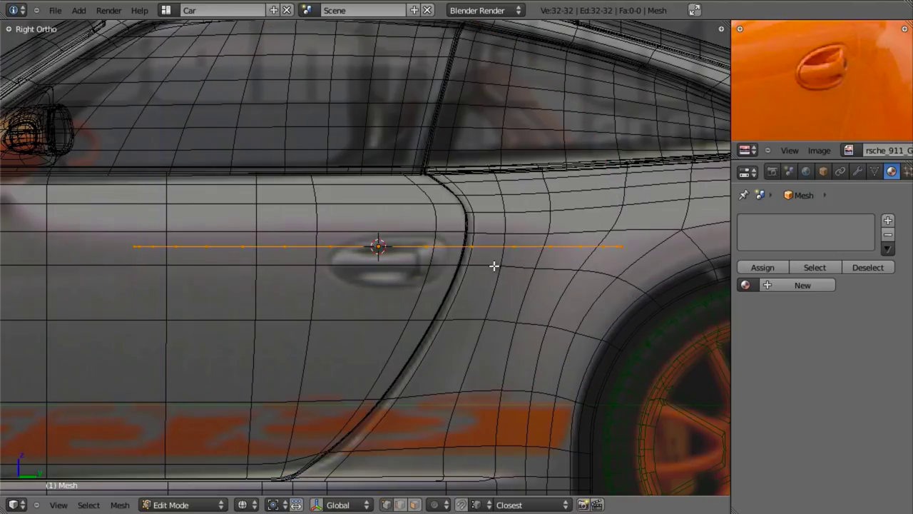
pyautogui.press('F6')
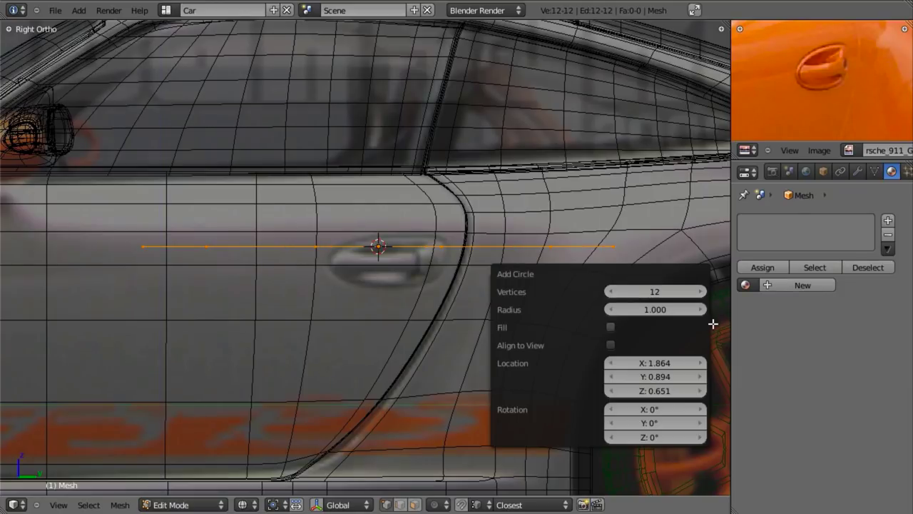
pyautogui.write('r90')
pyautogui.press('Return')
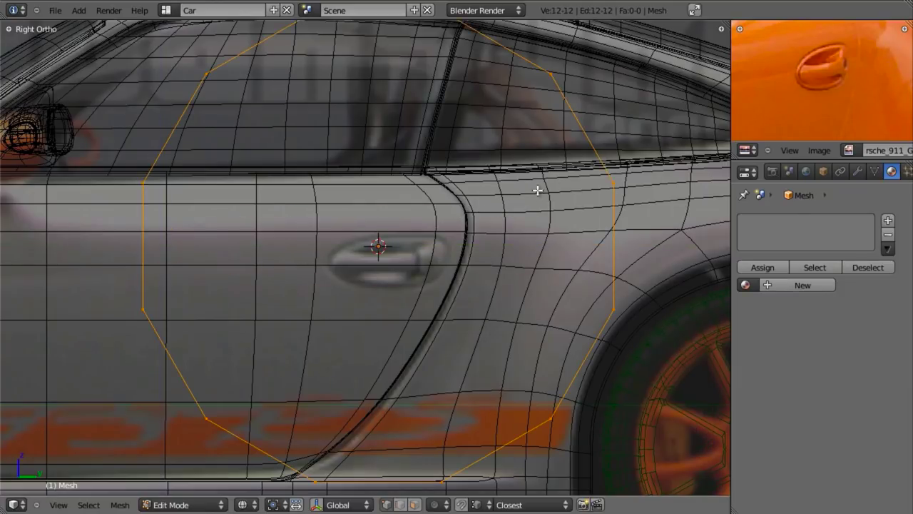
# Scale the circle down to roughly the door handle's width and shift it over the handle in the photo.
pyautogui.press('s')
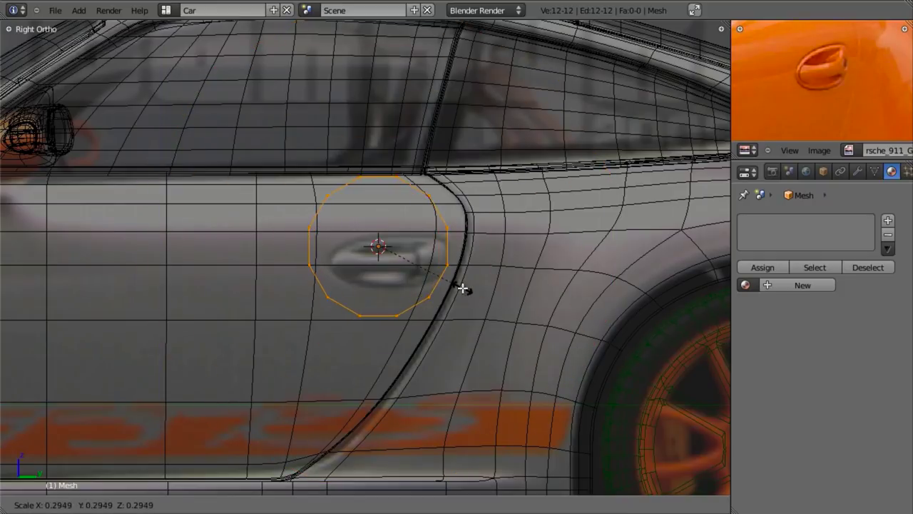
pyautogui.click(447, 283)
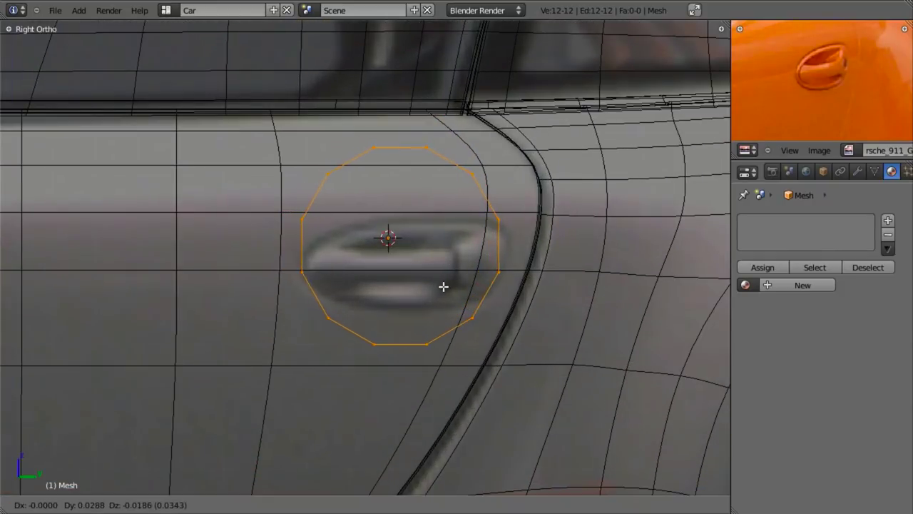
pyautogui.click(456, 287)
# Flatten the circle along Z into an oval of the handle's height and lower it to centre it on the handle.
pyautogui.press('s')
pyautogui.press('z')
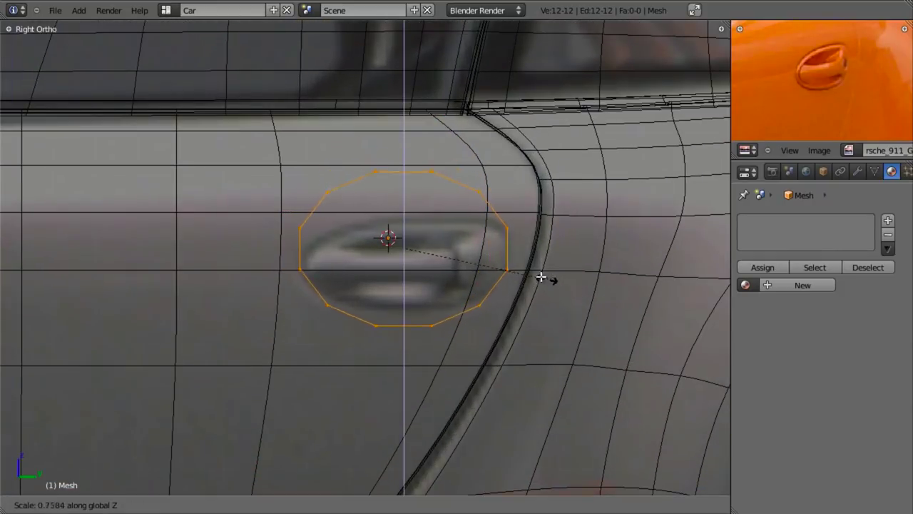
pyautogui.click(485, 257)
pyautogui.press('g')
pyautogui.press('z')
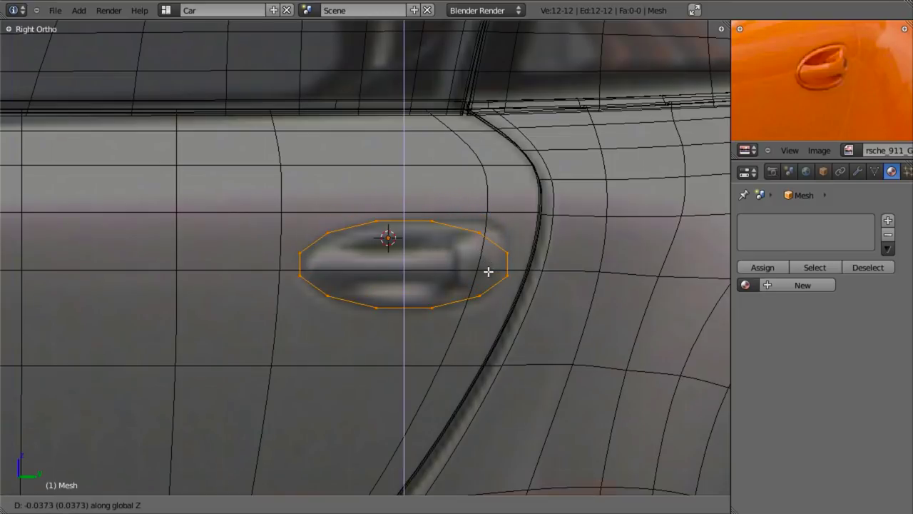
pyautogui.click(487, 269)
pyautogui.press('s')
pyautogui.press('z')
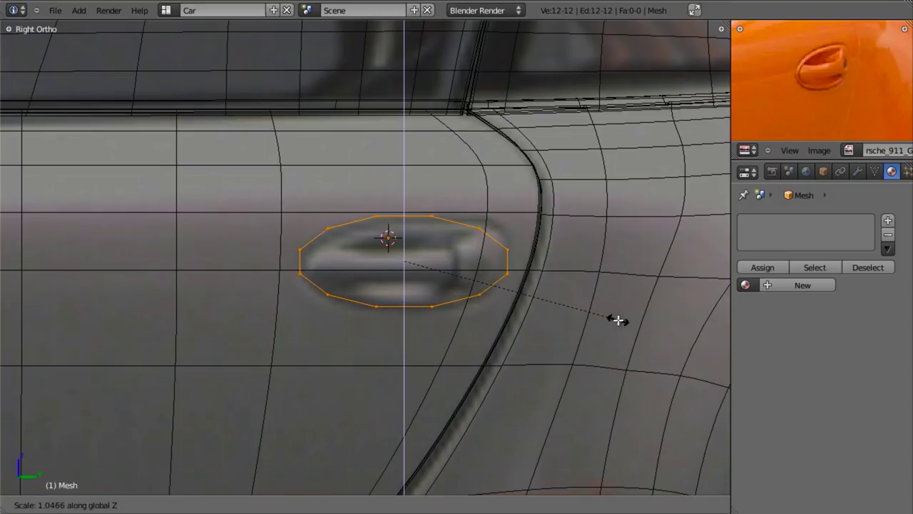
pyautogui.click(614, 318)
# Move the oval's upper rear vertex up and outward to match the handle's corner in the photo.
pyautogui.scroll(2, 570, 292)
pyautogui.press('a')
pyautogui.press('g')
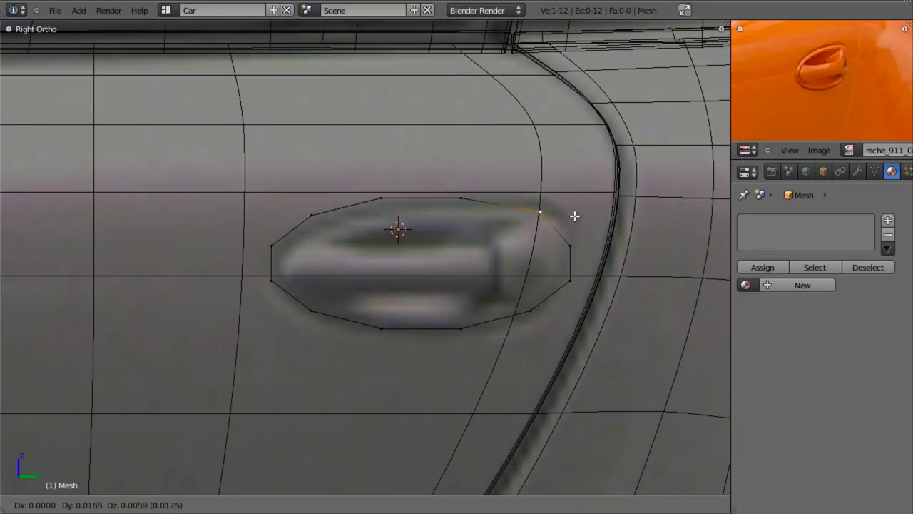
pyautogui.click(579, 212)
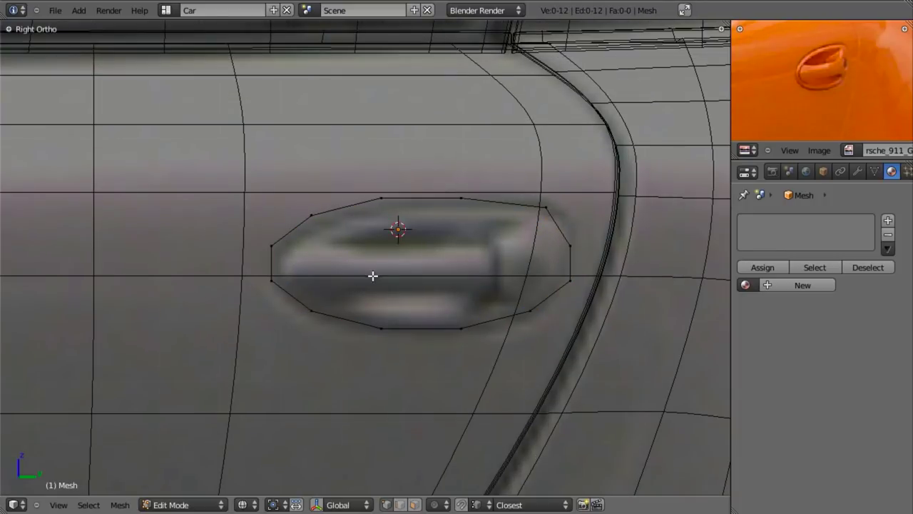
# Switch between layers 2 and 1 to examine the handle photo, and return to editing the outline up close.
pyautogui.scroll(-8, 413, 288)
pyautogui.press('Tab')
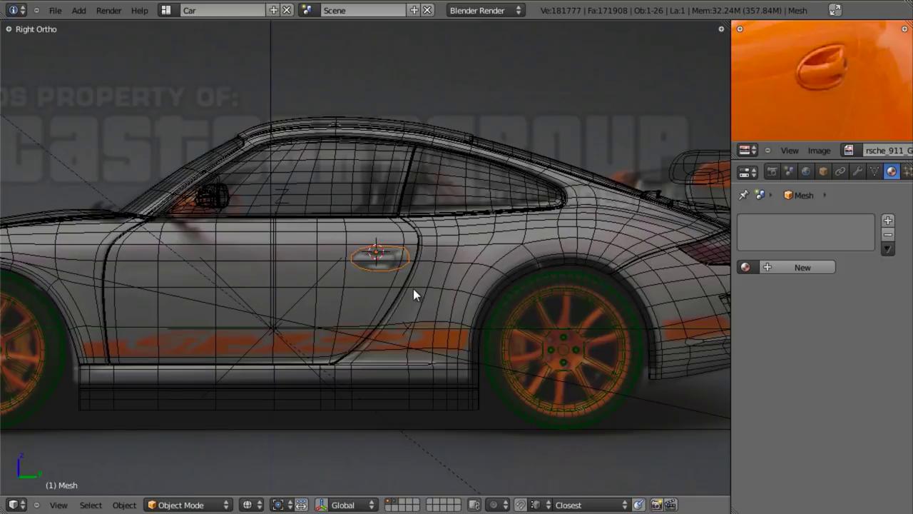
pyautogui.press('2')
pyautogui.scroll(6, 421, 292)
pyautogui.press('1')
pyautogui.press('Tab')
pyautogui.scroll(2, 563, 294)
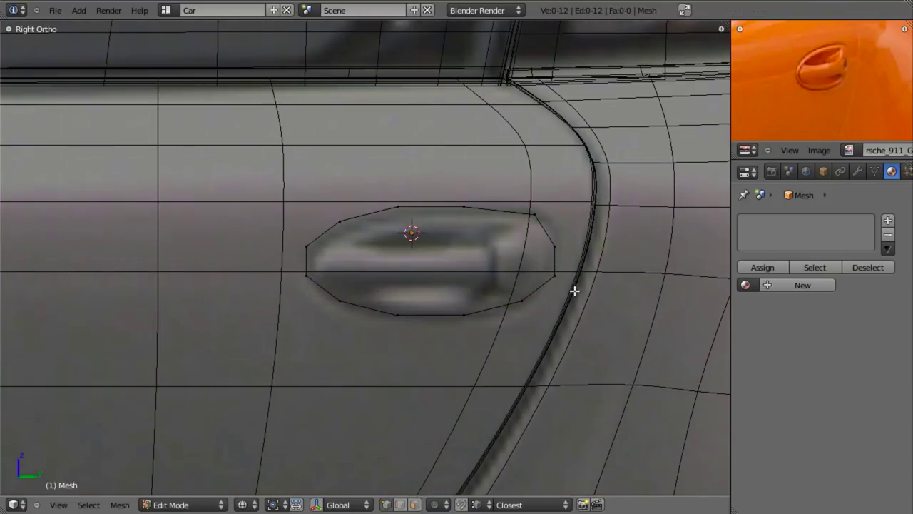
# Shift the two lower rear vertices of the handle outline inward to follow the handle's edge in the photo.
pyautogui.press('g')
pyautogui.press('y')
pyautogui.click(547, 279)
pyautogui.rightClick(536, 298)
pyautogui.press('g')
pyautogui.press('y')
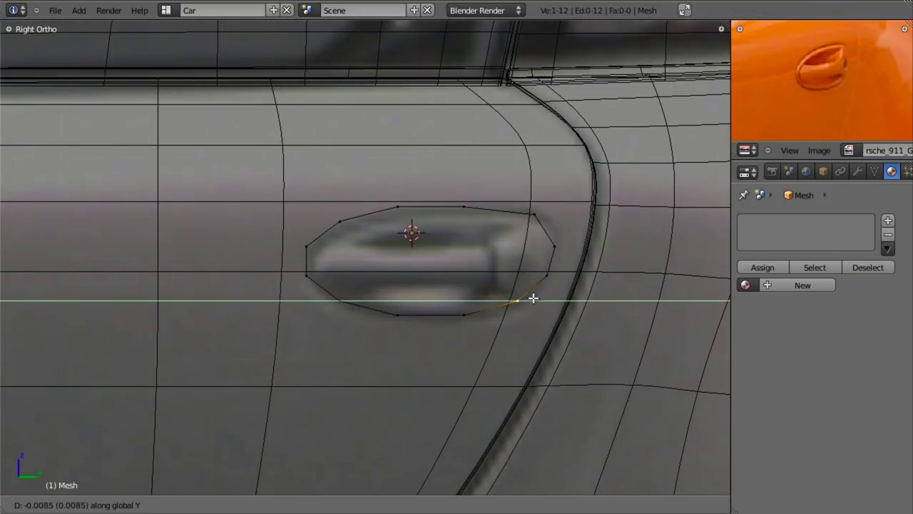
pyautogui.click(529, 297)
pyautogui.press('a')
pyautogui.rightClick(551, 280)
pyautogui.press('g')
pyautogui.click(546, 280)
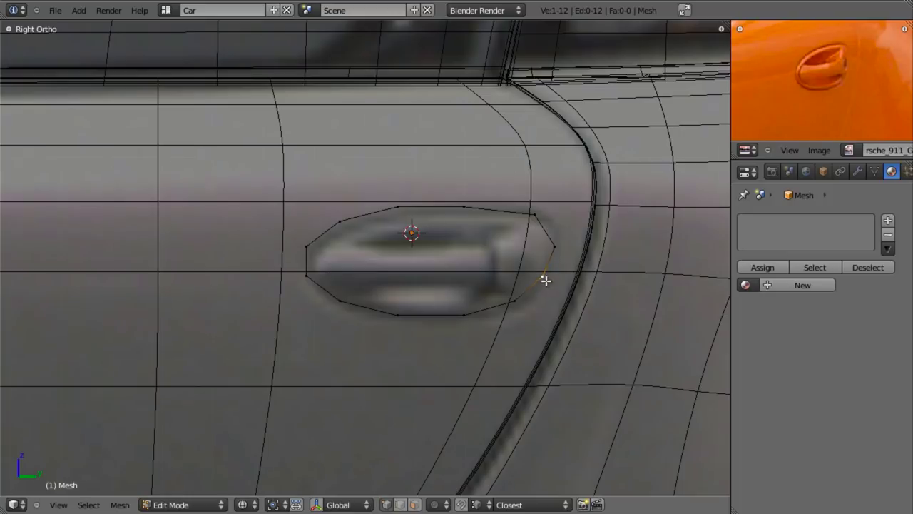
# Compare the outline with the unobstructed photo on layer 2, and scale the whole outline slightly in Edit Mode.
pyautogui.press('Tab')
pyautogui.press('2')
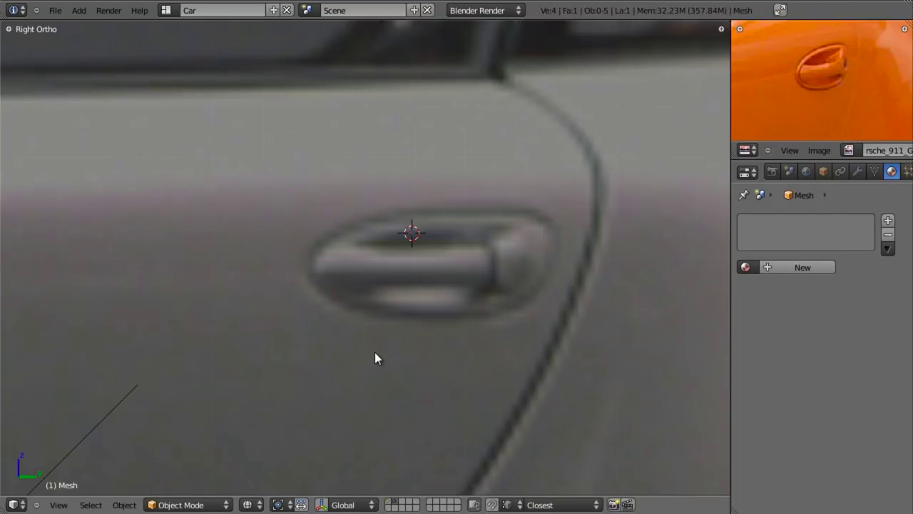
pyautogui.press('1')
pyautogui.press('Tab')
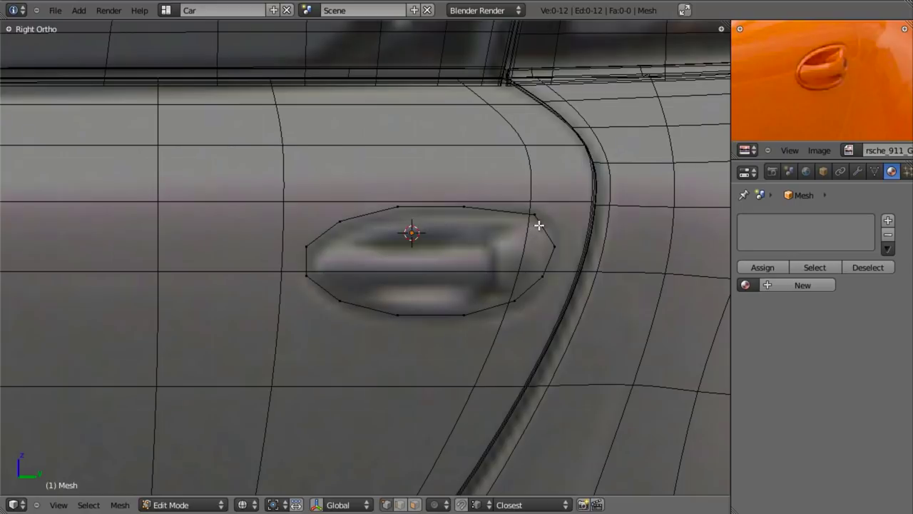
pyautogui.press('a')
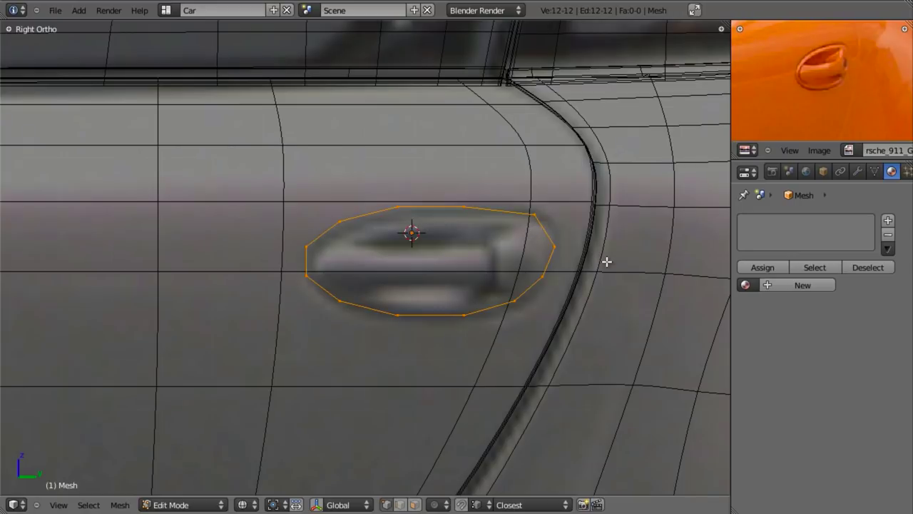
pyautogui.press('s')
pyautogui.click(611, 263)
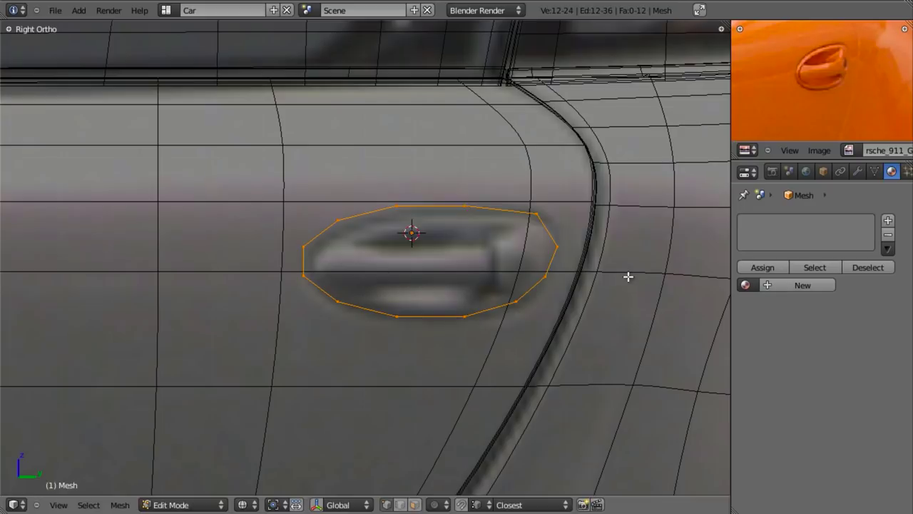
# Extrude the handle outline into an inner ring scaled to about 0.92, and scale that ring to about 0.94 along Z.
pyautogui.press('s')
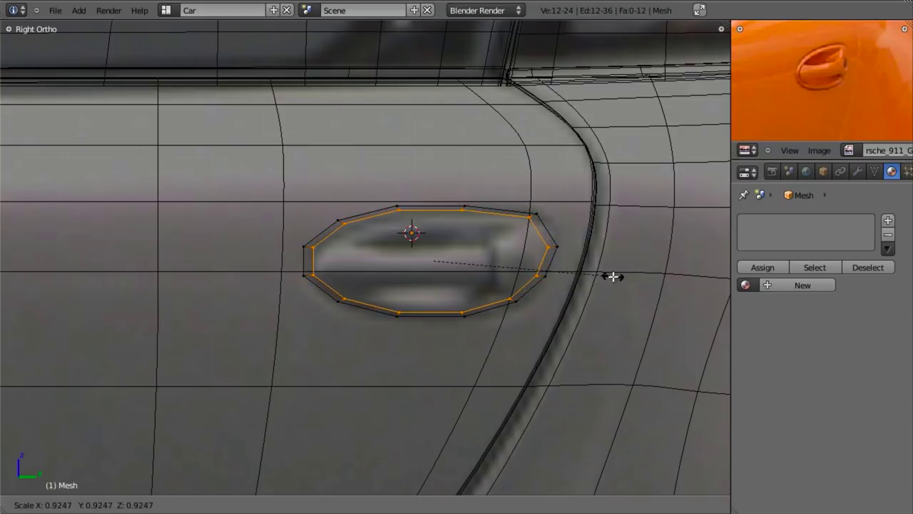
pyautogui.click(613, 276)
pyautogui.press('s')
pyautogui.press('z')
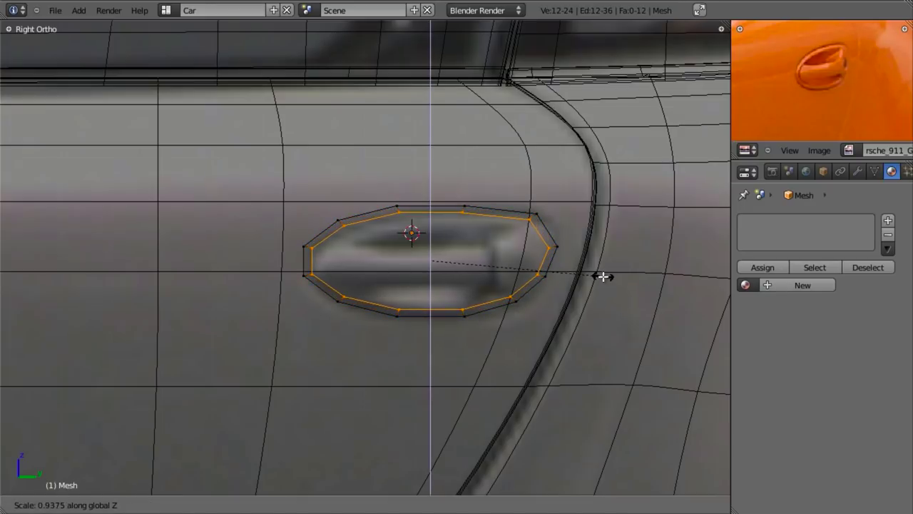
pyautogui.click(603, 276)
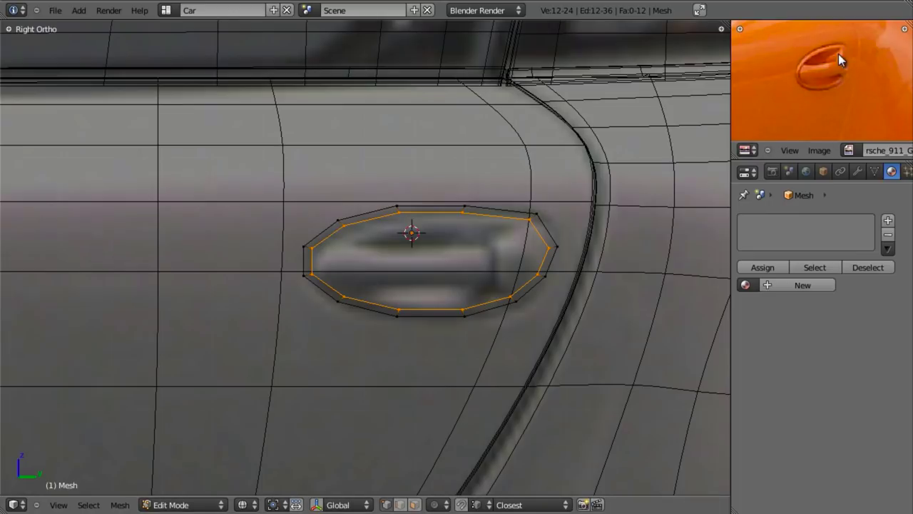
# Cut an extra edge across the rim's upper rear segment above the grip's end and raise it about 0.002 along Z.
pyautogui.scroll(2, 497, 255)
pyautogui.press('a')
pyautogui.scroll(1, 552, 226)
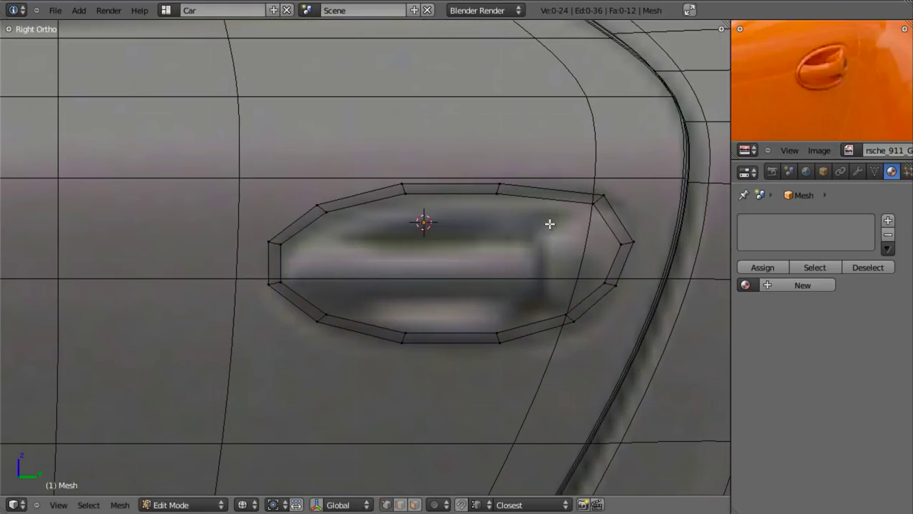
pyautogui.hotkey('ctrl', 'r')
pyautogui.click(554, 198)
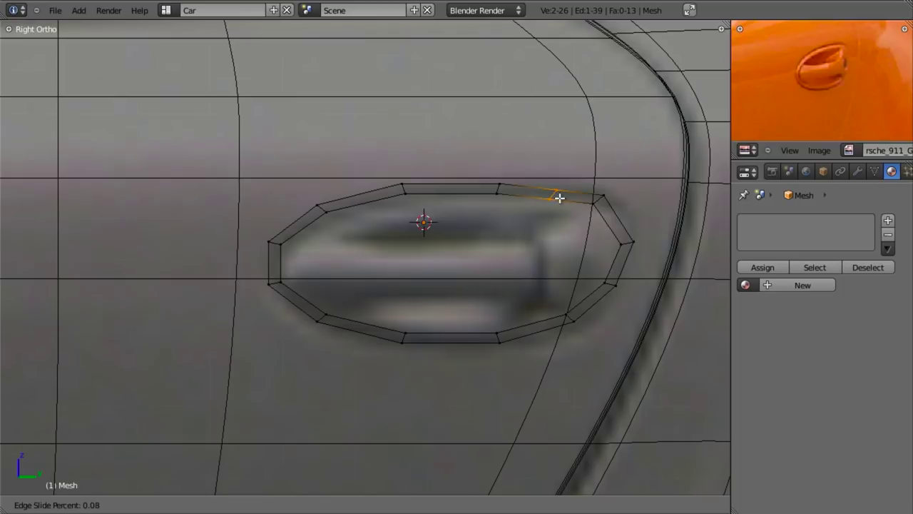
pyautogui.click(548, 197)
pyautogui.press('g')
pyautogui.press('z')
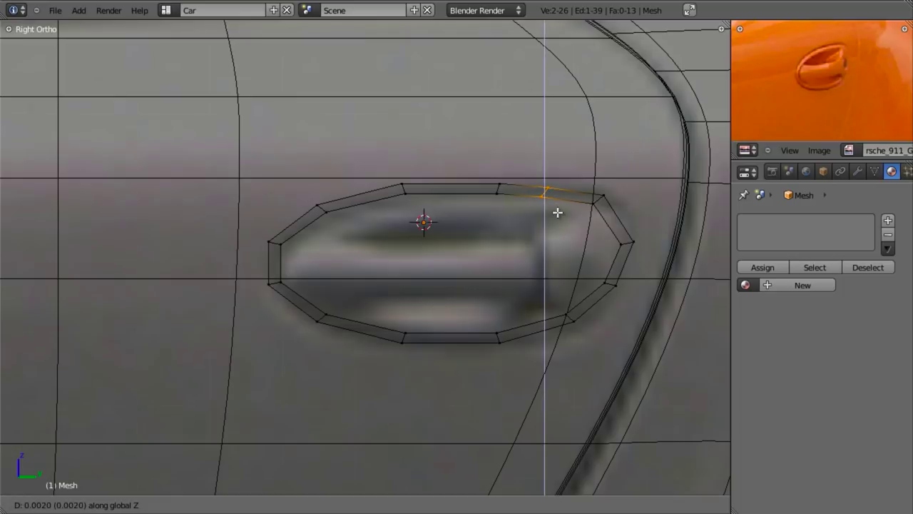
pyautogui.click(557, 212)
# Edge-slide the rim's lower rear cross edge forward until it sits beneath the new upper edge.
pyautogui.rightClick(564, 319)
pyautogui.hotkey('ctrl', 'e')
pyautogui.click(585, 361)
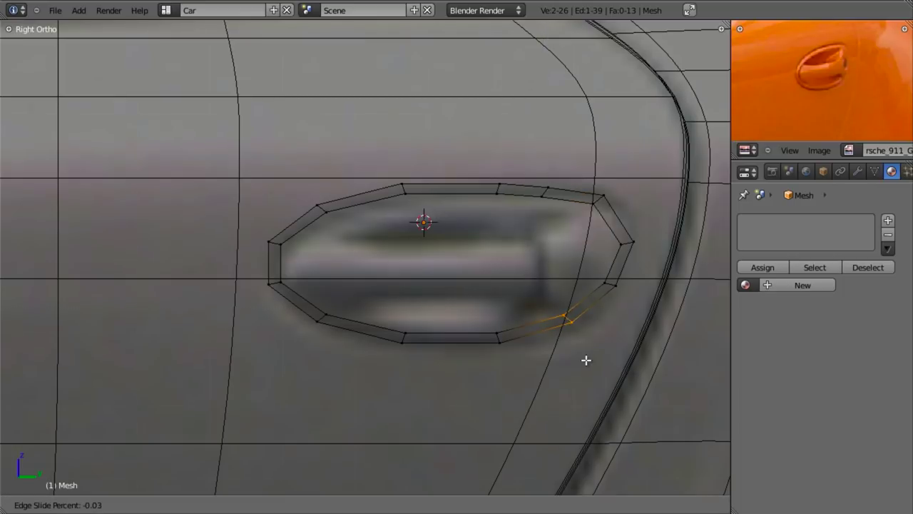
pyautogui.click(571, 370)
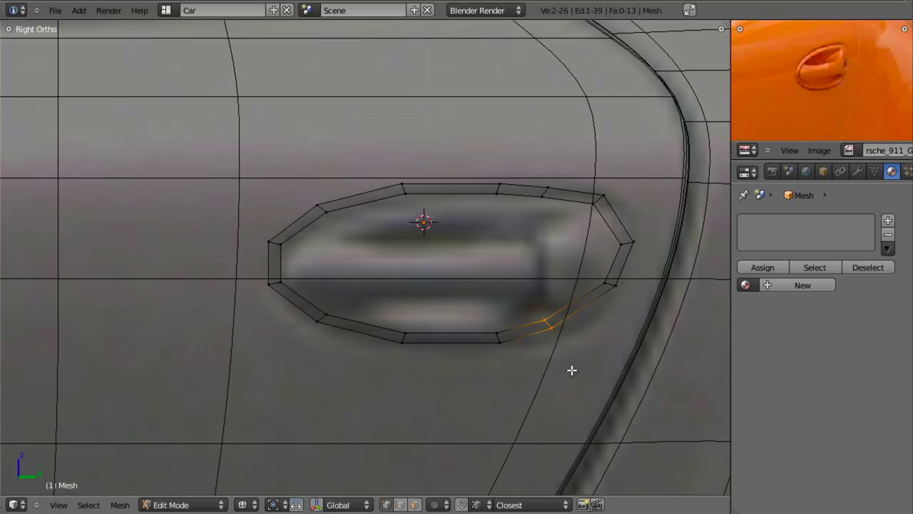
# Connect the inner ring's upper and lower vertices with a dividing edge and align the lower rim vertices to make it vertical.
pyautogui.press('a')
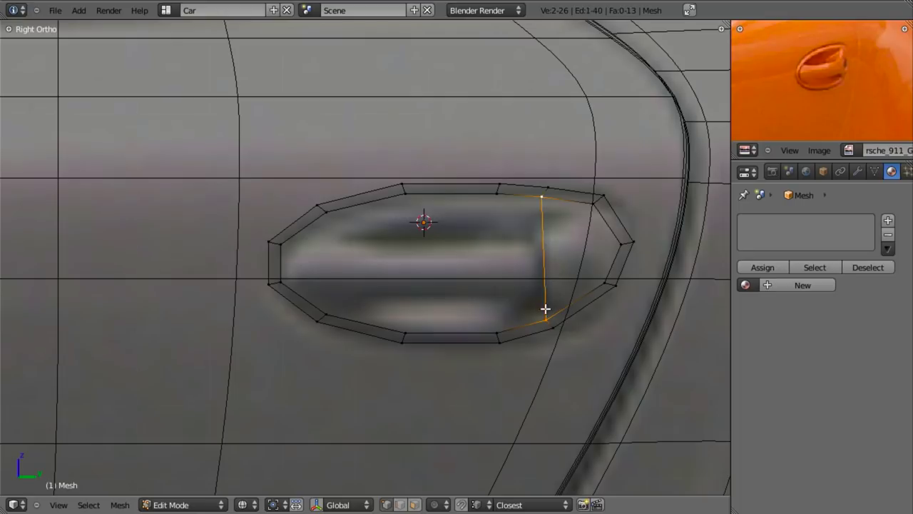
pyautogui.press('g')
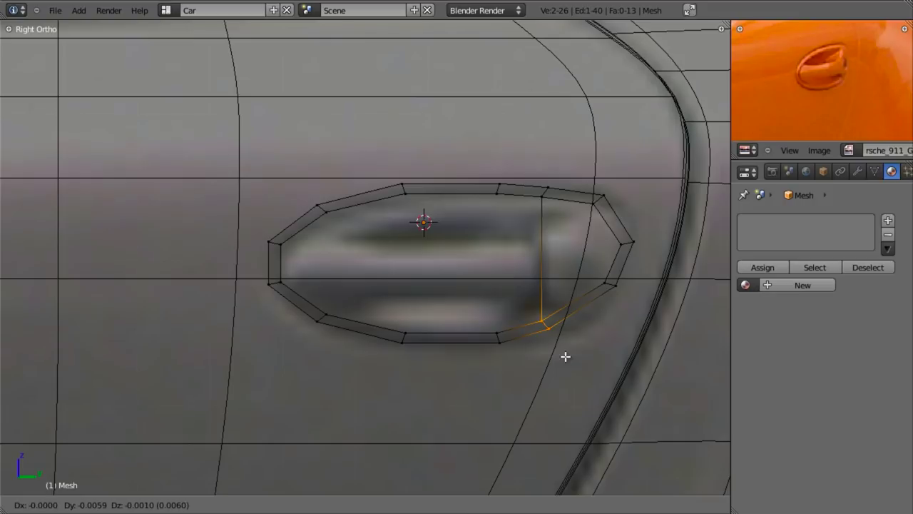
pyautogui.click(565, 356)
# Extrude the inner ring's forward section, including the dividing edge, and scale the new loop to about 0.92.
pyautogui.press('a')
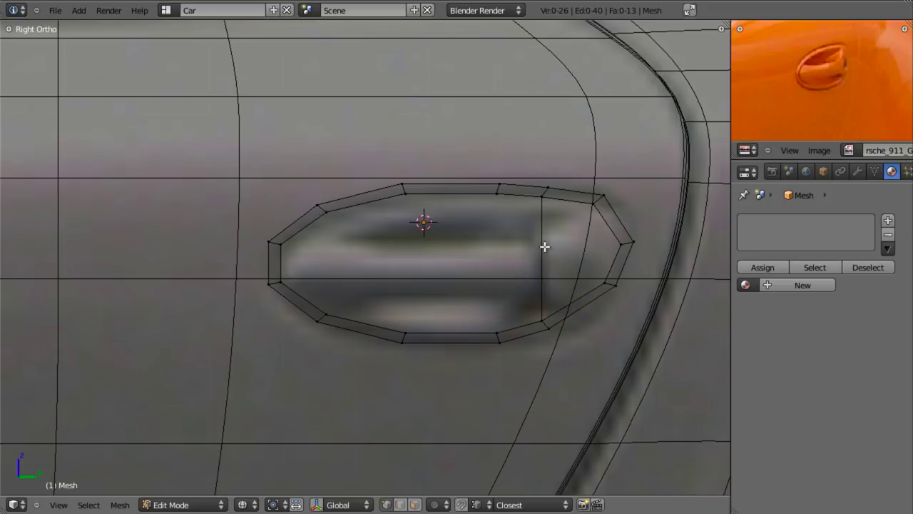
pyautogui.keyDown('alt'); pyautogui.rightClick(524, 195); pyautogui.keyUp('alt')
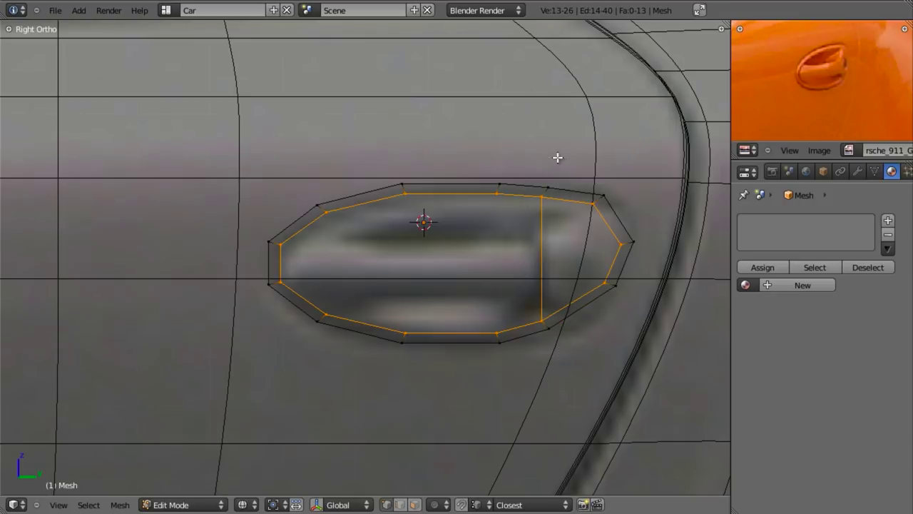
pyautogui.press('b')
pyautogui.moveTo(557, 157); pyautogui.dragTo(642, 318, button='middle')
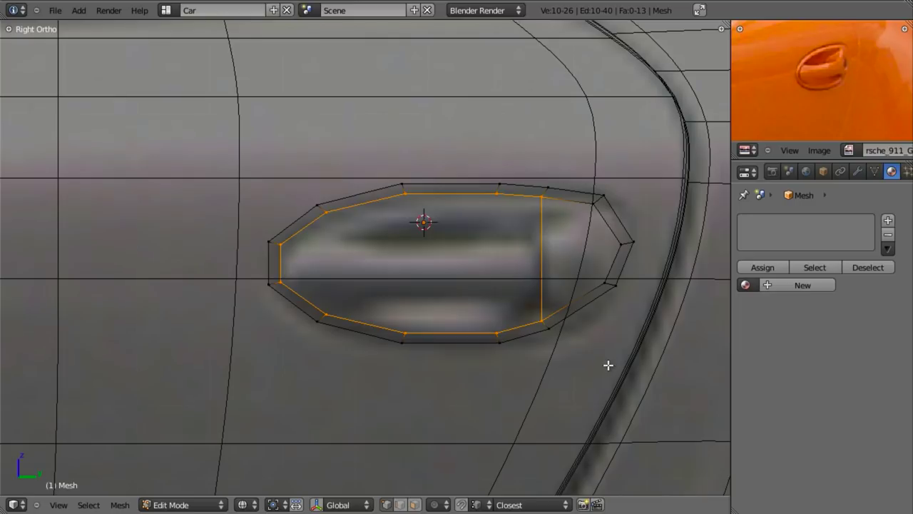
pyautogui.press('e')
pyautogui.press('Escape')
pyautogui.press('s')
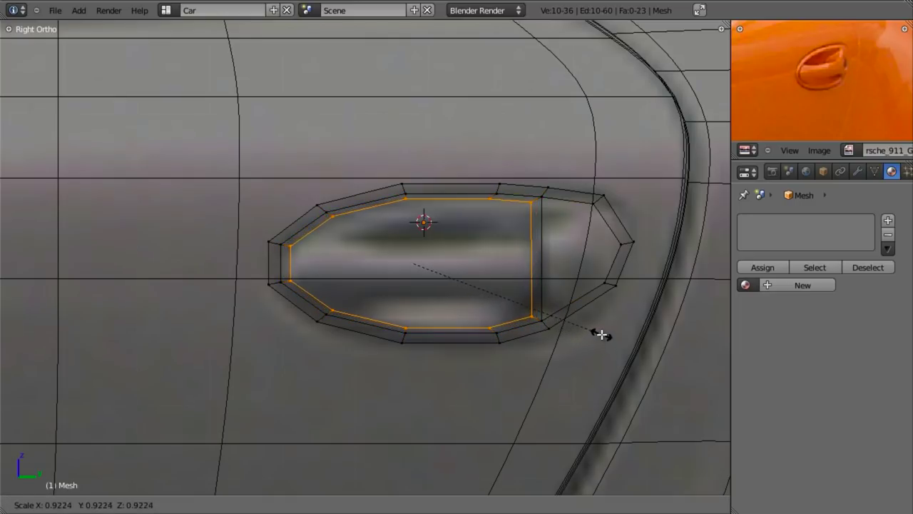
pyautogui.click(601, 335)
# Move the extruded loop inward along X to form the side walls of the handle recess.
pyautogui.moveTo(528, 302)
pyautogui.mouseDown(button='middle')
pyautogui.moveTo(589, 309)
pyautogui.moveTo(553, 273)
pyautogui.moveTo(487, 298)
pyautogui.moveTo(499, 288)
pyautogui.moveTo(477, 254)
pyautogui.mouseUp(button='middle')
pyautogui.press('g')
pyautogui.press('x')
pyautogui.click(547, 271)
pyautogui.press('z')
pyautogui.press('g')
pyautogui.press('x')
pyautogui.click(494, 284)
pyautogui.press('z')
# Select the whole handle mesh and move it outward along X until it clears the door surface.
pyautogui.press('a')
pyautogui.press('a')
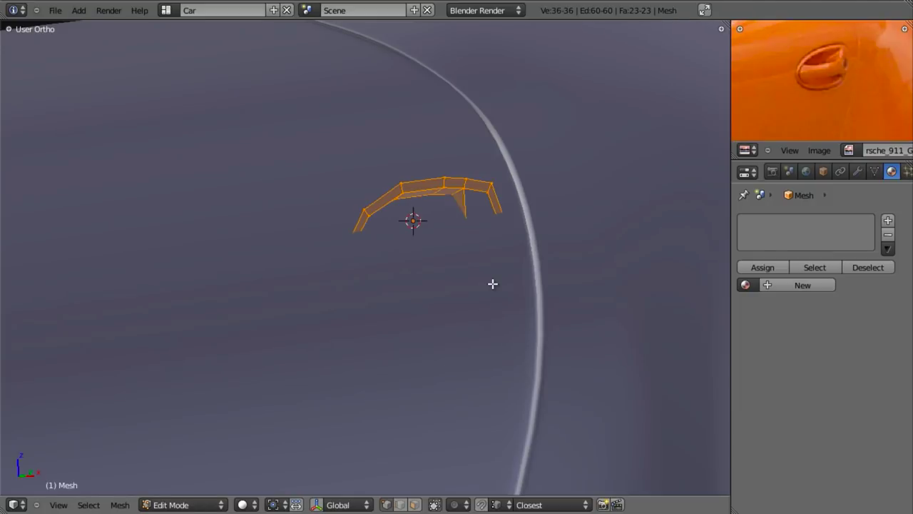
pyautogui.press('r')
pyautogui.press('x')
pyautogui.click(540, 285)
# Push the recess's innermost loop further inward along X and scale it down slightly.
pyautogui.moveTo(541, 286)
pyautogui.mouseDown(button='middle')
pyautogui.moveTo(373, 257)
pyautogui.moveTo(417, 272)
pyautogui.moveTo(471, 267)
pyautogui.mouseUp(button='middle')
pyautogui.press('z')
pyautogui.press('a')
pyautogui.keyDown('alt'); pyautogui.rightClick(485, 237); pyautogui.keyUp('alt')
pyautogui.press('z')
pyautogui.moveTo(567, 248)
pyautogui.mouseDown(button='middle')
pyautogui.moveTo(502, 259)
pyautogui.moveTo(484, 247)
pyautogui.mouseUp(button='middle')
pyautogui.press('g')
pyautogui.press('x')
pyautogui.click(528, 271)
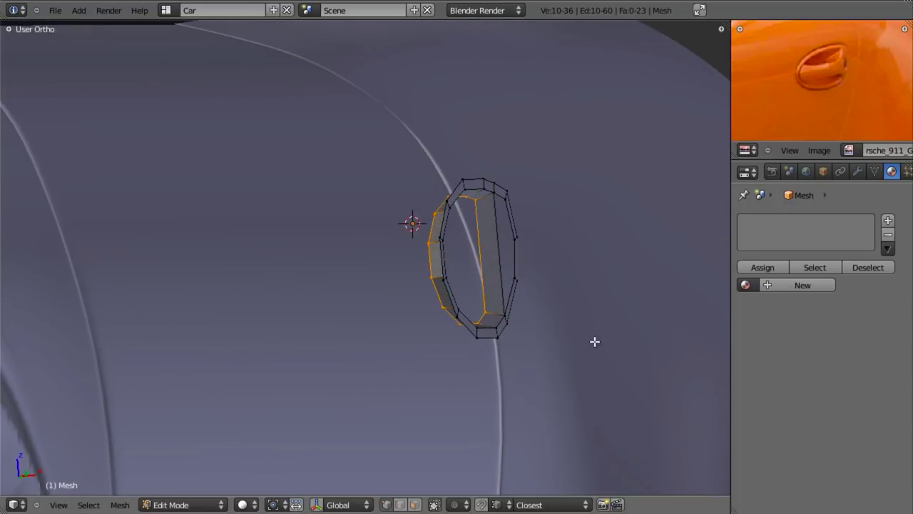
pyautogui.press('s')
pyautogui.click(586, 322)
pyautogui.press('KP_3')
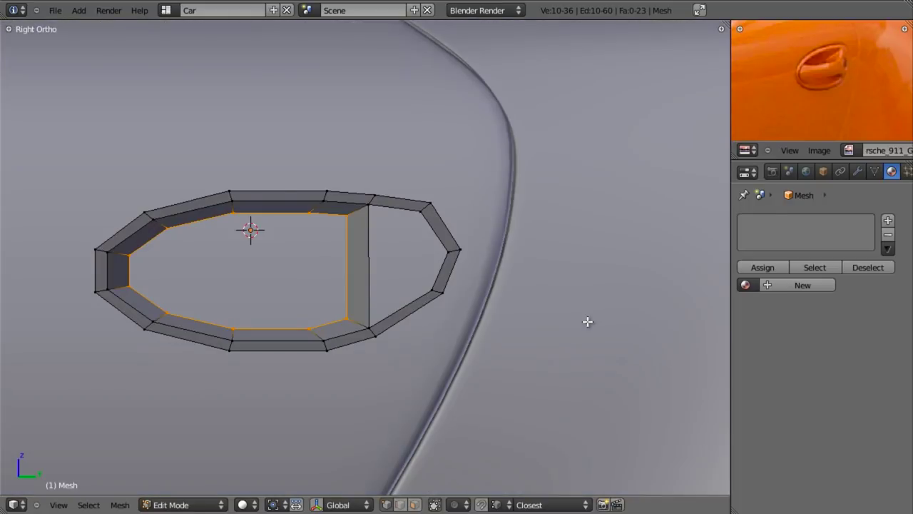
pyautogui.scroll(3, 406, 306)
pyautogui.press('z')
pyautogui.moveTo(488, 300); pyautogui.dragTo(471, 257, button='middle')
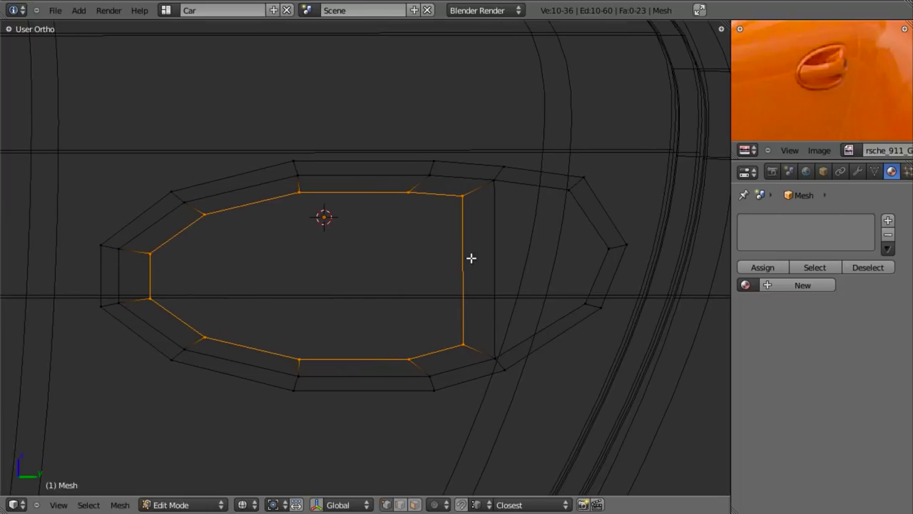
pyautogui.rightClick(467, 210)
pyautogui.press('g')
pyautogui.press('x')
pyautogui.press('Escape')
pyautogui.press('g')
pyautogui.press('y')
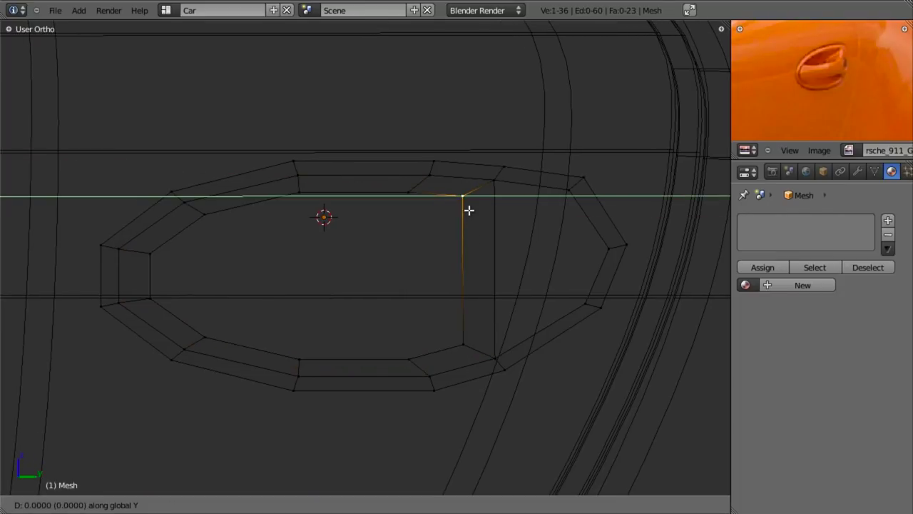
pyautogui.press('Escape')
pyautogui.press('g')
pyautogui.press('y')
pyautogui.press('Escape')
# Extrude the recess's innermost loop again and scale the new loop smaller inside it.
pyautogui.press('KP_3')
pyautogui.press('a')
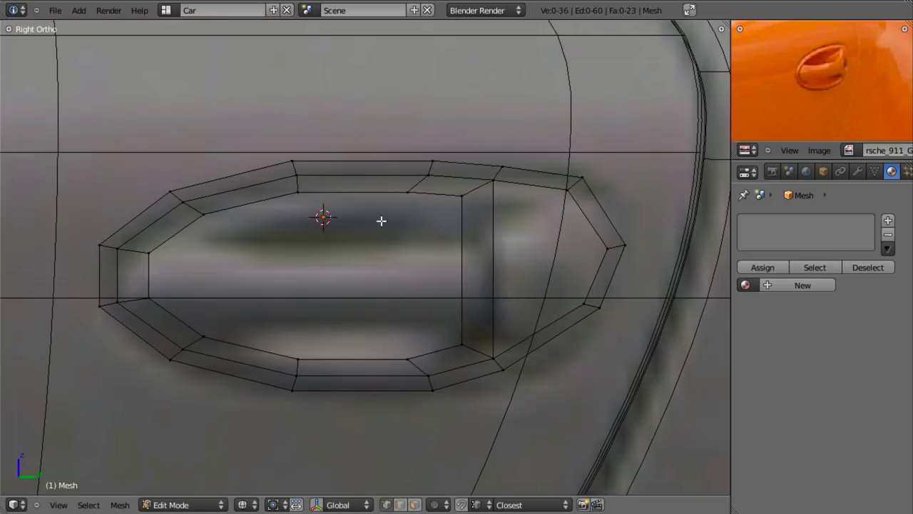
pyautogui.keyDown('alt'); pyautogui.rightClick(385, 196); pyautogui.keyUp('alt')
pyautogui.press('z')
pyautogui.press('e')
pyautogui.press('s')
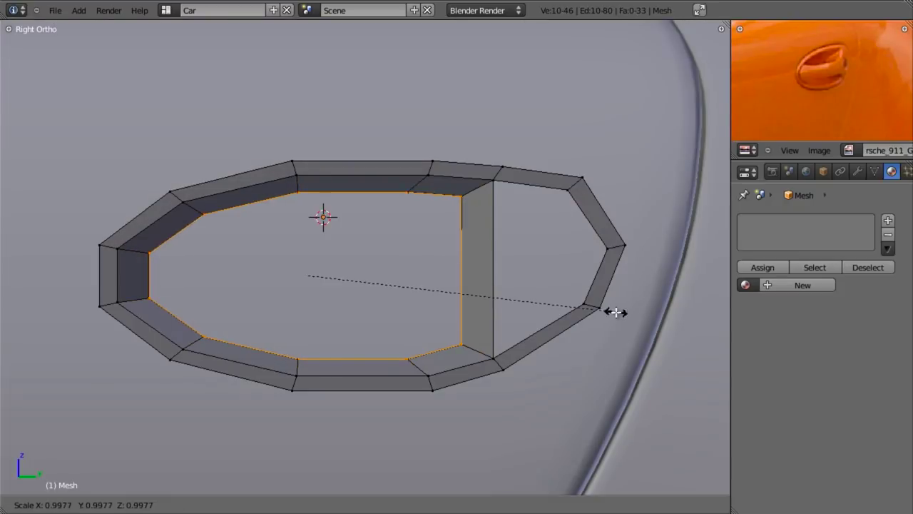
pyautogui.click(553, 300)
# Move the newest inner loop along X to deepen the recess.
pyautogui.moveTo(553, 299); pyautogui.dragTo(378, 241, button='middle')
pyautogui.press('g')
pyautogui.press('x')
pyautogui.click(485, 296)
pyautogui.press('KP_3')
pyautogui.press('a')
pyautogui.press('z')
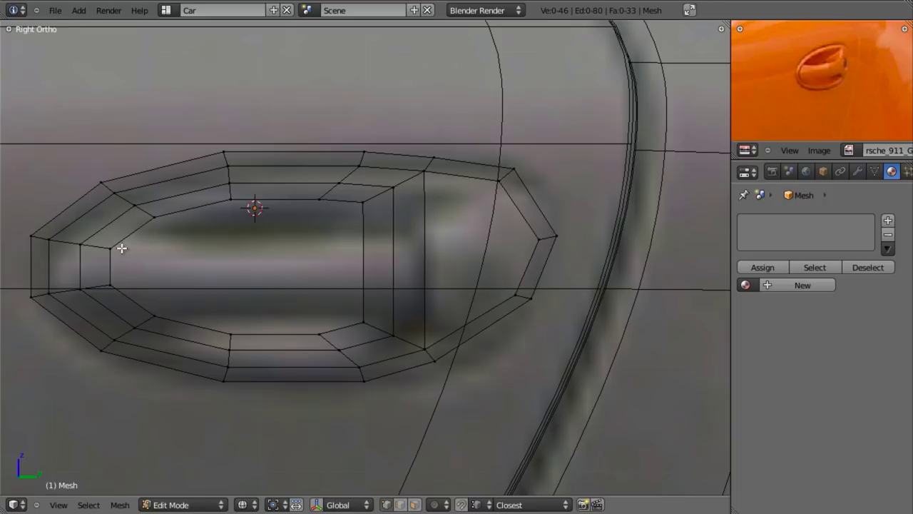
# Fill the front part of the recess opening with two faces spanning its upper and lower vertices.
pyautogui.click(161, 311)
pyautogui.keyDown('shift'); pyautogui.click(180, 215); pyautogui.keyUp('shift')
pyautogui.press('j')
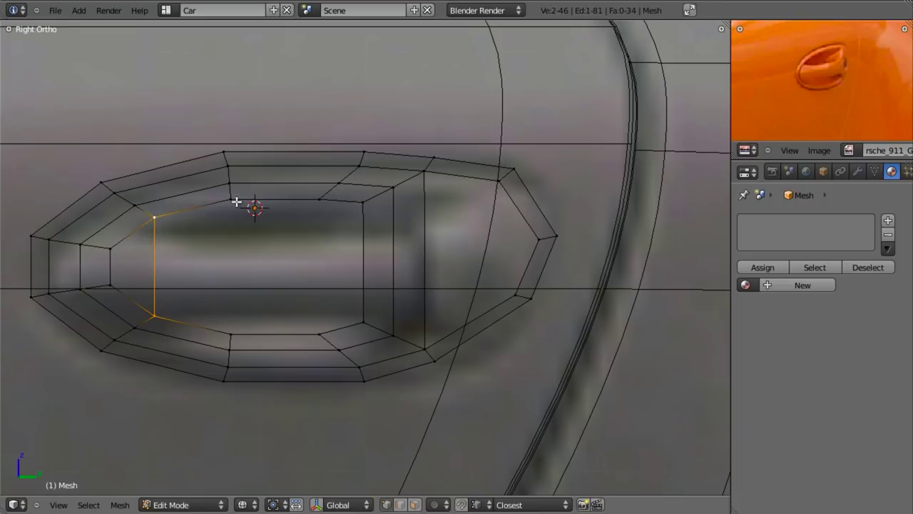
pyautogui.keyDown('shift'); pyautogui.rightClick(244, 334); pyautogui.keyUp('shift')
pyautogui.press('f')
# Fill the remaining rear part of the recess opening with two more faces up to its vertical end edge.
pyautogui.rightClick(239, 331)
pyautogui.keyDown('shift'); pyautogui.click(319, 200); pyautogui.keyUp('shift')
pyautogui.keyDown('shift'); pyautogui.click(230, 199); pyautogui.keyUp('shift')
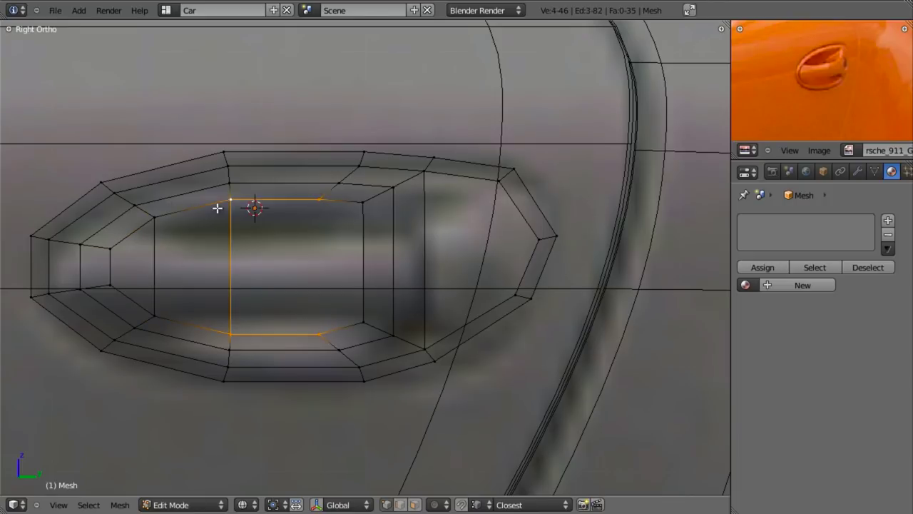
pyautogui.press('j')
pyautogui.press('a')
pyautogui.keyDown('alt'); pyautogui.rightClick(396, 262); pyautogui.keyUp('alt')
pyautogui.keyDown('alt'); pyautogui.rightClick(368, 252); pyautogui.keyUp('alt')
pyautogui.press('f')
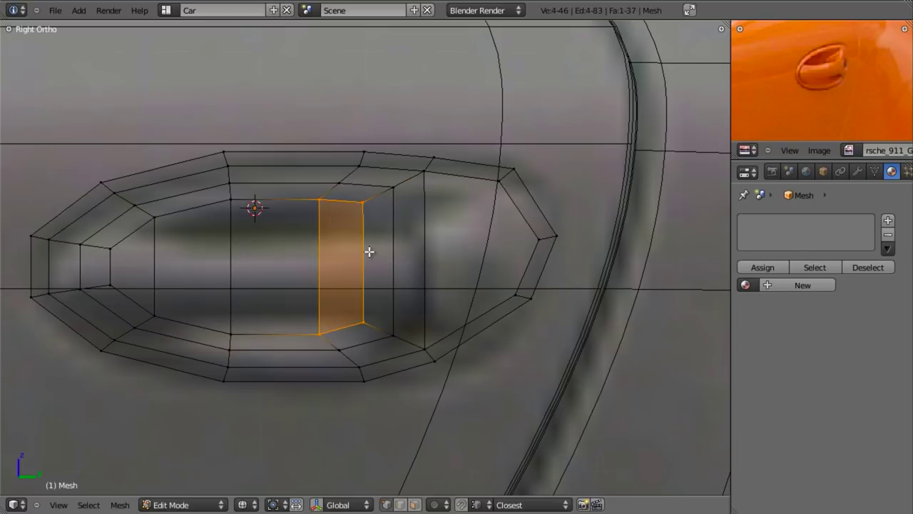
pyautogui.press('a')
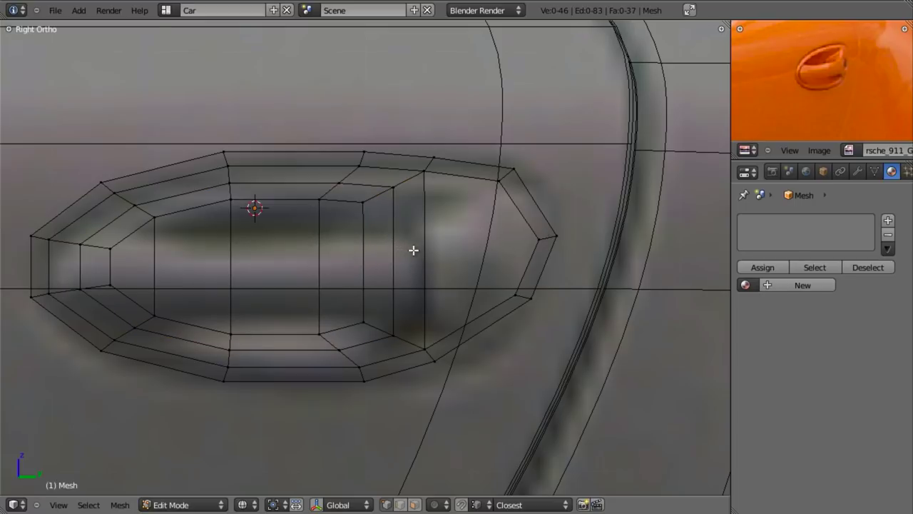
# Add a centred lengthwise loop cut through the recess and scale it along Y to about 1.03.
pyautogui.click(415, 250)
pyautogui.rightClick(416, 248)
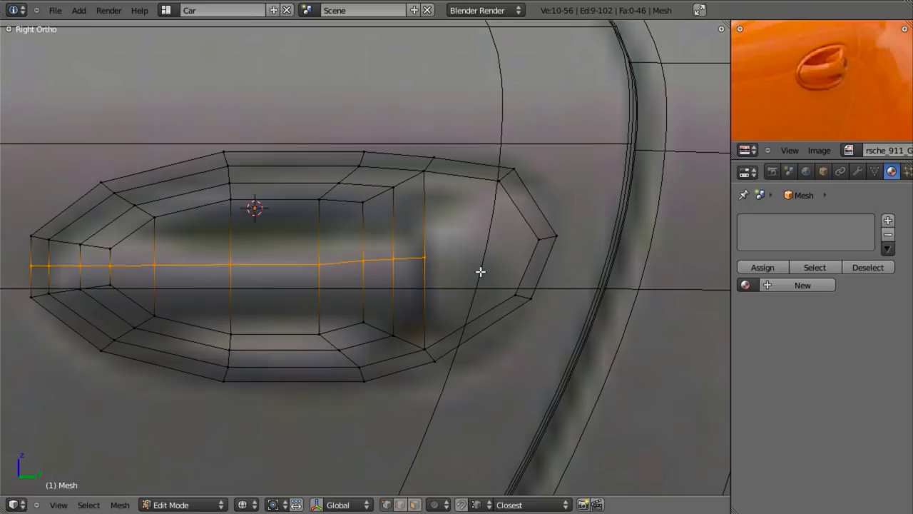
pyautogui.press('s')
pyautogui.press('y')
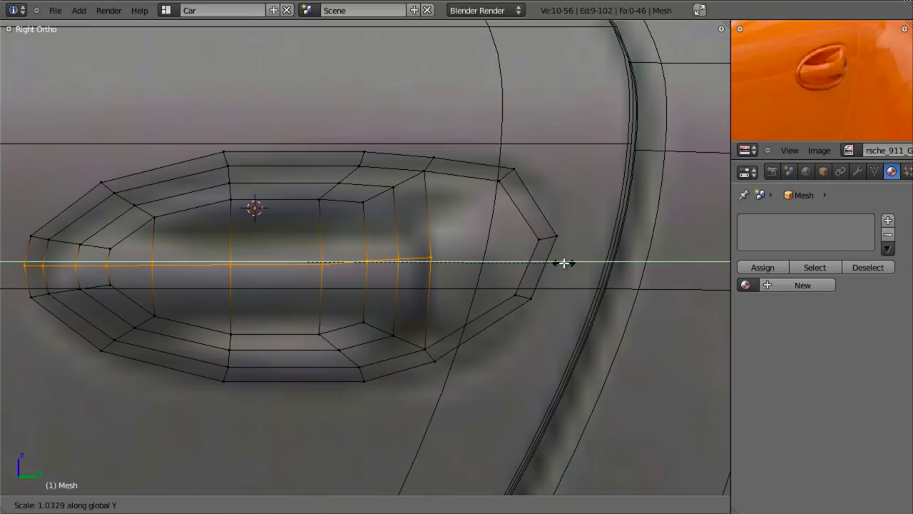
pyautogui.click(564, 263)
pyautogui.press('a')
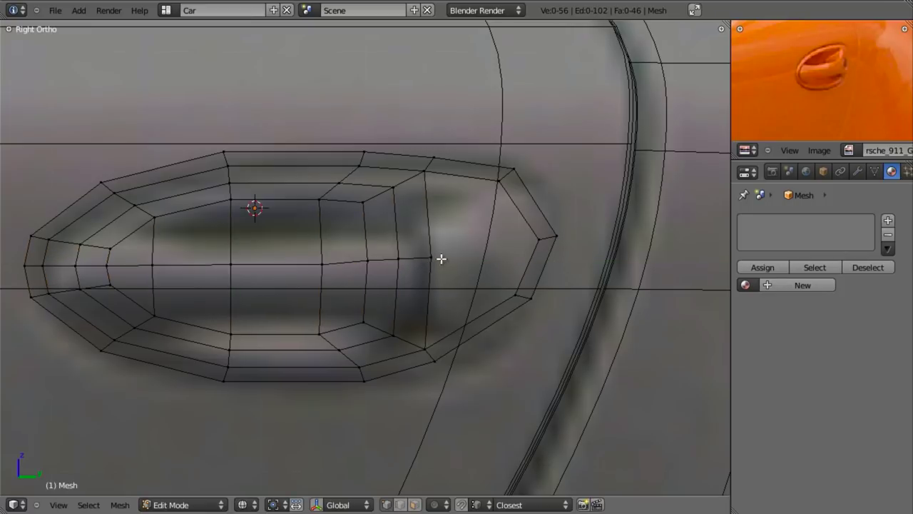
# Move the centre loop's three rear vertices forward along Y so the recess's rear edges bow inward.
pyautogui.press('b')
pyautogui.moveTo(351, 242); pyautogui.dragTo(466, 288)
pyautogui.press('g')
pyautogui.press('y')
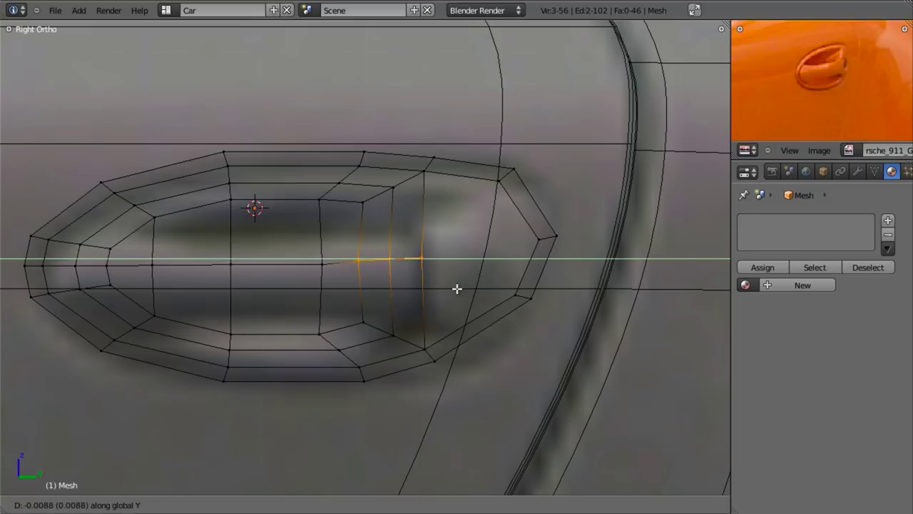
pyautogui.click(448, 289)
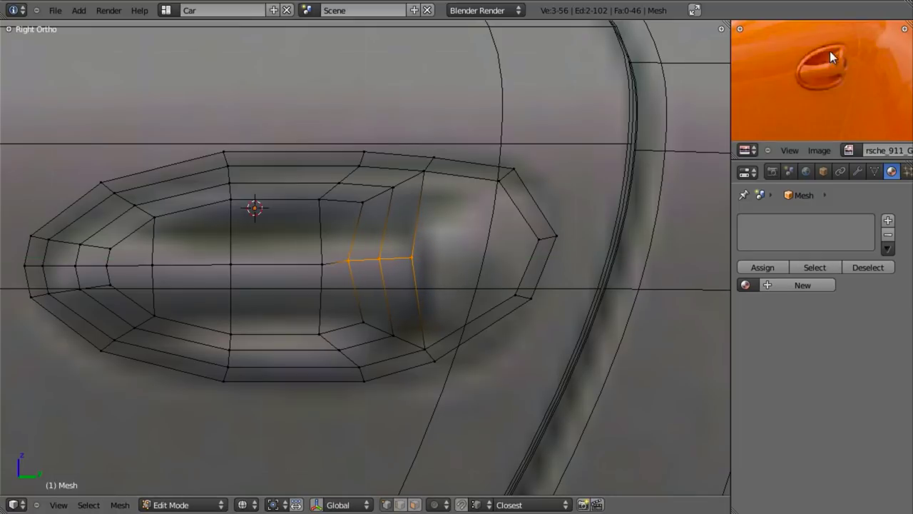
# Add two more centred lengthwise loop cuts, one above and one below the recess's middle loop.
pyautogui.hotkey('ctrl', 'r')
pyautogui.click(413, 230)
pyautogui.rightClick(413, 230)
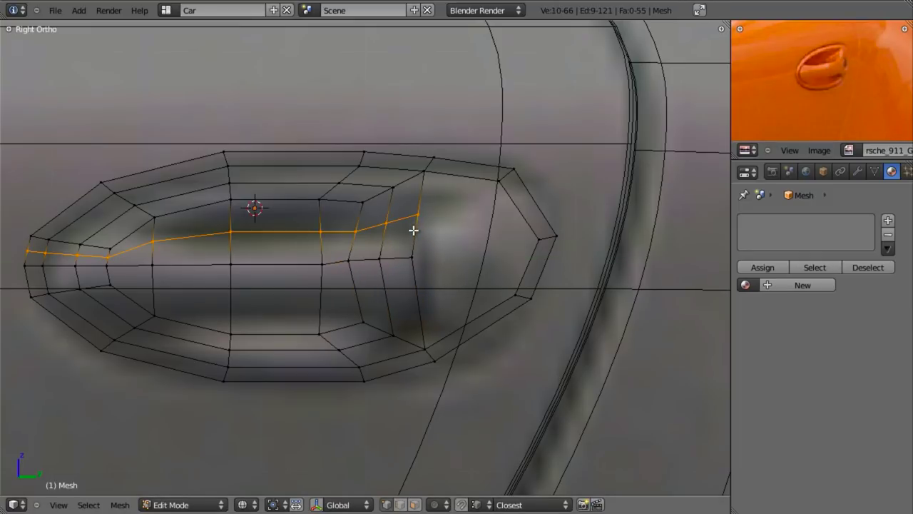
pyautogui.hotkey('ctrl', 'r')
pyautogui.click(427, 294)
pyautogui.rightClick(426, 294)
pyautogui.press('a')
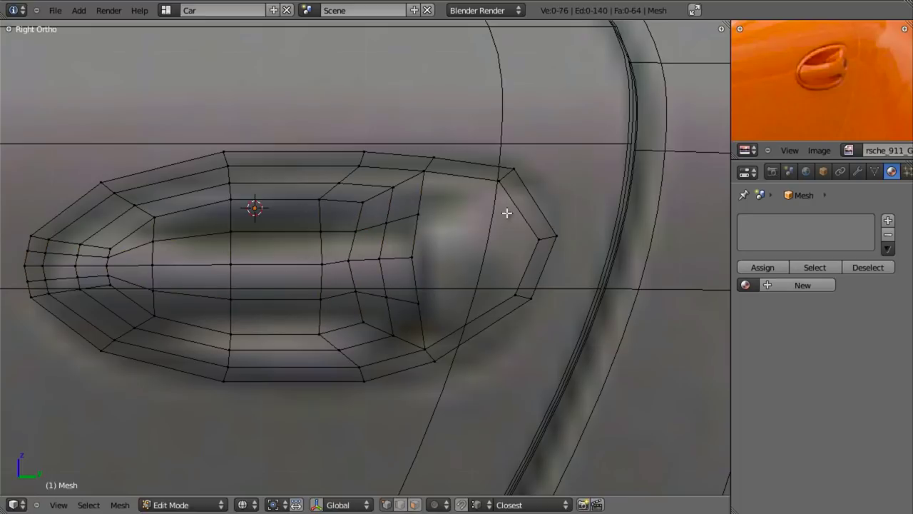
pyautogui.keyDown('alt'); pyautogui.rightClick(374, 231); pyautogui.keyUp('alt')
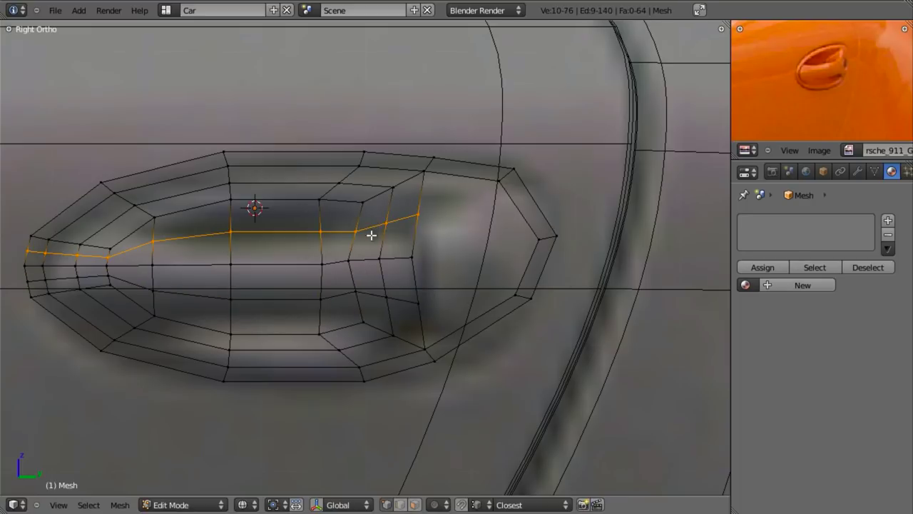
pyautogui.keyDown('alt'); pyautogui.keyDown('shift'); pyautogui.rightClick(372, 294); pyautogui.keyUp('shift'); pyautogui.keyUp('alt')
pyautogui.press('s')
pyautogui.press('y')
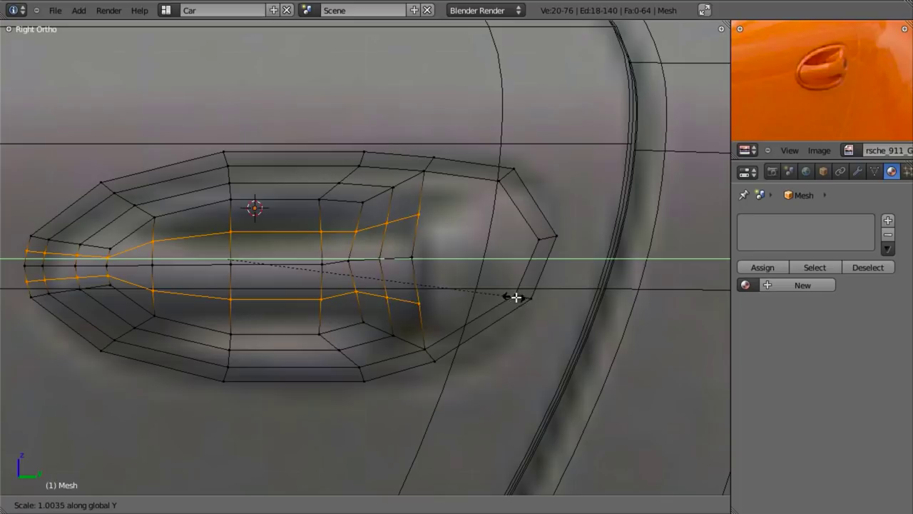
pyautogui.press('Escape')
pyautogui.press('z')
pyautogui.keyDown('shift'); pyautogui.moveTo(314, 284); pyautogui.dragTo(330, 285, button='middle'); pyautogui.keyUp('shift')
pyautogui.press('z')
pyautogui.press('a')
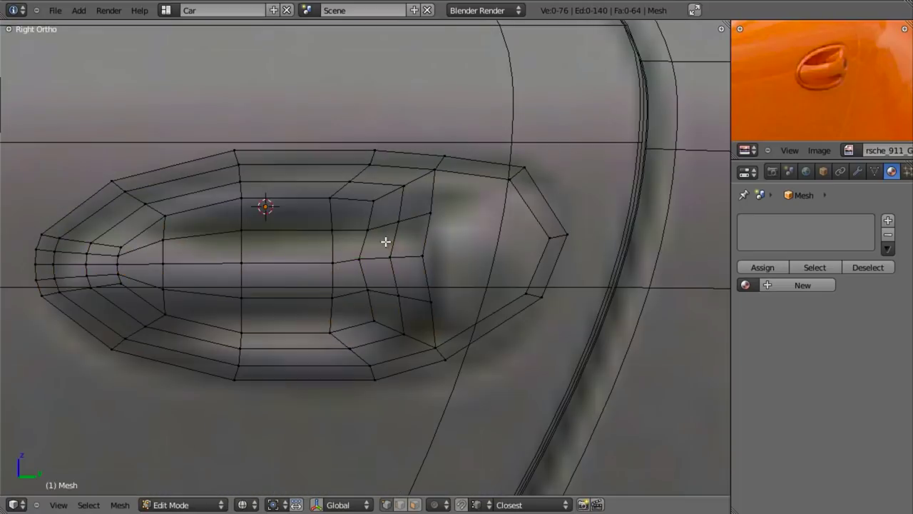
# Move the upper and lower inner vertices beside the handle recess's open end slightly along Y, away from the opening.
pyautogui.press('b')
pyautogui.moveTo(355, 206); pyautogui.dragTo(455, 254)
pyautogui.press('b')
pyautogui.moveTo(352, 281); pyautogui.dragTo(479, 328)
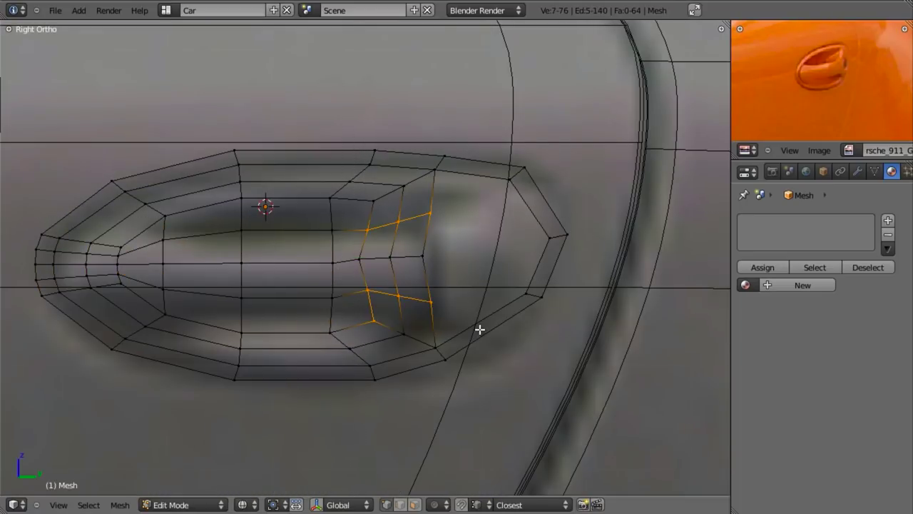
pyautogui.press('s')
pyautogui.press('Escape')
pyautogui.press('b')
pyautogui.moveTo(346, 316); pyautogui.dragTo(454, 369, button='middle')
pyautogui.hotkey('ctrl', 'z')
pyautogui.press('g')
pyautogui.press('y')
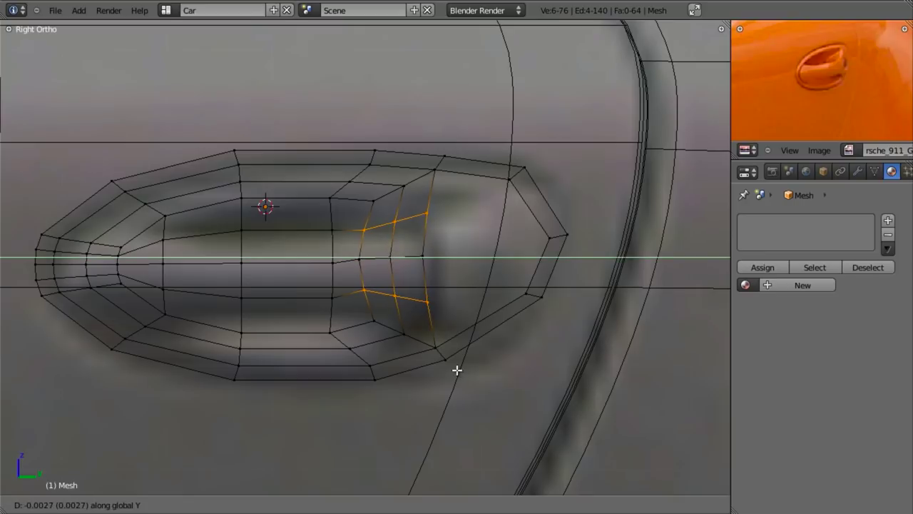
pyautogui.click(455, 369)
# Add the middle vertices and the neighbouring inner column to the selection and shift them all slightly along Y, away from the opening.
pyautogui.press('b')
pyautogui.moveTo(341, 209); pyautogui.dragTo(473, 301)
pyautogui.press('b')
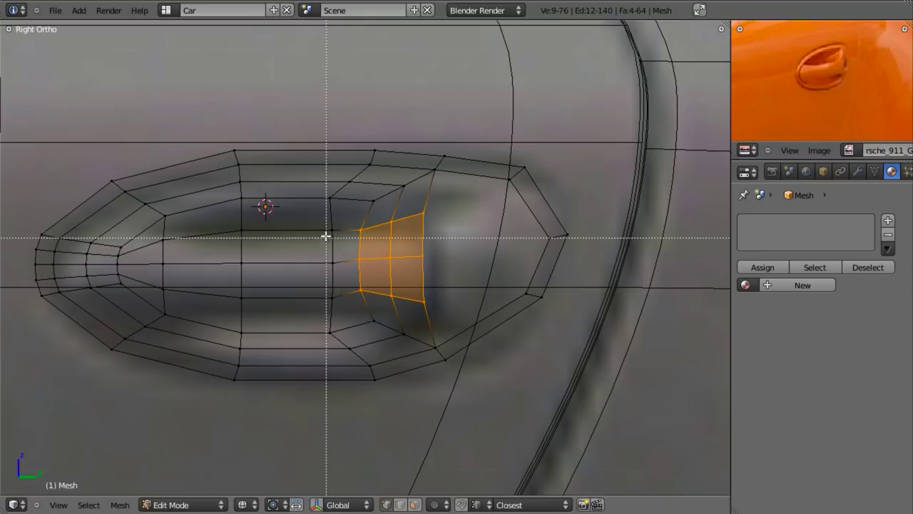
pyautogui.moveTo(317, 219); pyautogui.dragTo(362, 309)
pyautogui.press('g')
pyautogui.press('y')
pyautogui.click(355, 310)
pyautogui.press('z')
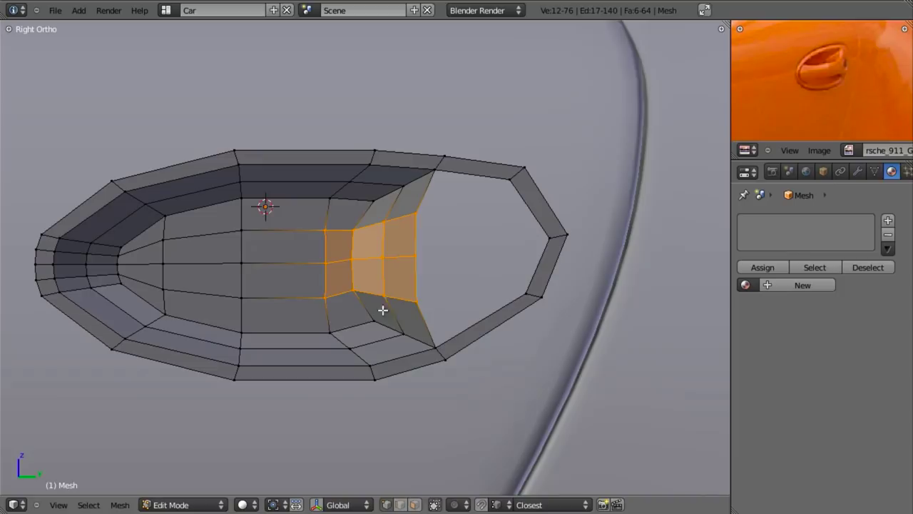
pyautogui.press('g')
pyautogui.press('y')
pyautogui.rightClick(445, 313)
# Move the two vertex columns nearest the recess's opening along Y, away from the opening.
pyautogui.moveTo(371, 296); pyautogui.dragTo(385, 278, button='middle')
pyautogui.press('a')
pyautogui.press('b')
pyautogui.moveTo(362, 211); pyautogui.dragTo(453, 307)
pyautogui.press('g')
pyautogui.press('y')
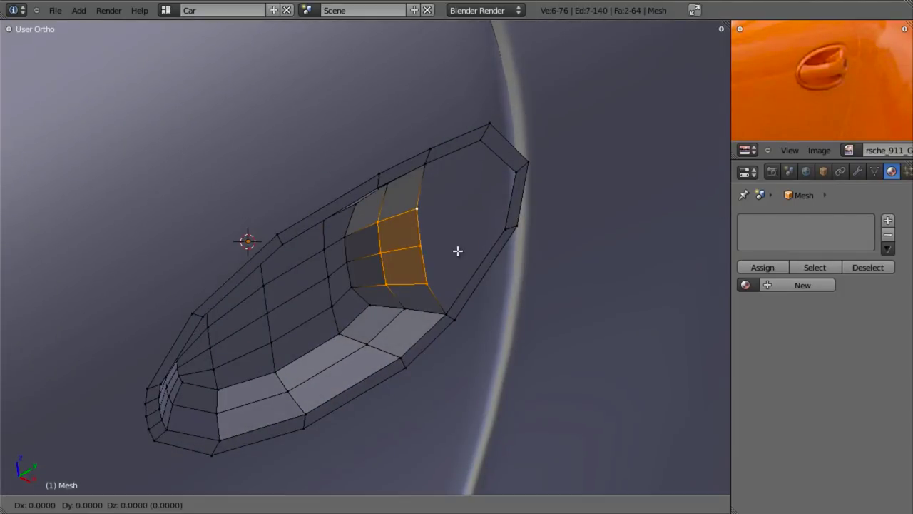
pyautogui.click(450, 255)
# Narrow the selection to the three vertices bordering the opening and shift them along Y, away from the hole.
pyautogui.press('b')
pyautogui.moveTo(397, 215)
pyautogui.mouseDown(button='middle')
pyautogui.moveTo(365, 336)
pyautogui.moveTo(355, 226)
pyautogui.moveTo(409, 291)
pyautogui.moveTo(409, 269)
pyautogui.moveTo(385, 277)
pyautogui.moveTo(418, 247)
pyautogui.moveTo(373, 253)
pyautogui.mouseUp(button='middle')
pyautogui.press('g')
pyautogui.press('y')
pyautogui.click(404, 356)
# Add a level 2 Subdivision Surface modifier to the handle recess mesh.
pyautogui.press('Tab')
pyautogui.scroll(-4, 404, 353)
pyautogui.scroll(2, 410, 291)
pyautogui.hotkey('ctrl', '2')
pyautogui.scroll(3, 418, 251)
pyautogui.scroll(3, 373, 253)
# Enable Optimal Display on the recess's Subsurf modifier.
pyautogui.press('Tab')
pyautogui.moveTo(425, 218)
pyautogui.mouseDown(button='middle')
pyautogui.moveTo(395, 237)
pyautogui.moveTo(371, 219)
pyautogui.mouseUp(button='middle')
pyautogui.press('z')
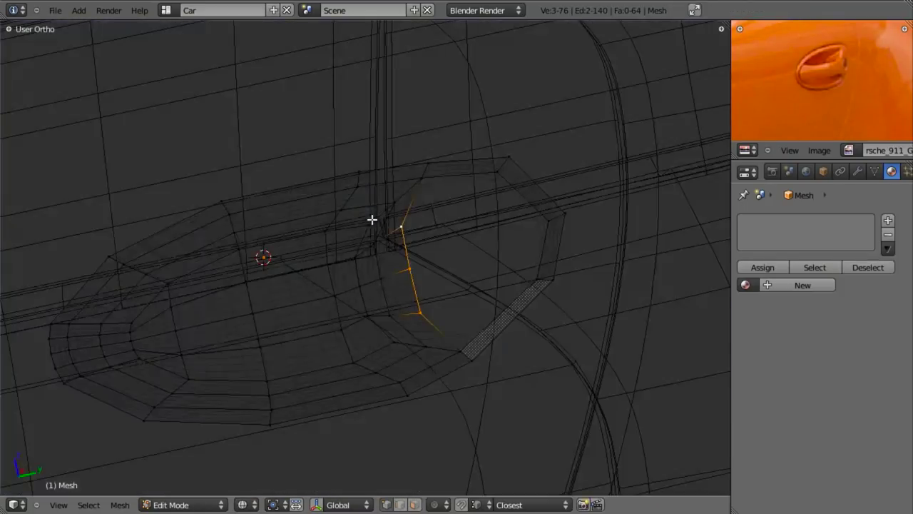
pyautogui.press('z')
pyautogui.click(857, 171)
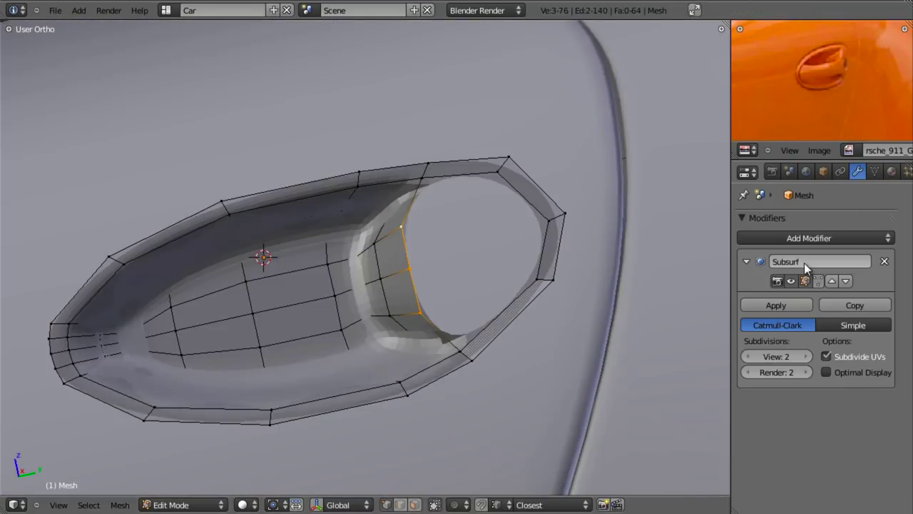
pyautogui.click(825, 371)
# Edge-slide the vertical edge loop across the recess towards the opening to tighten the bend there.
pyautogui.press('KP_3')
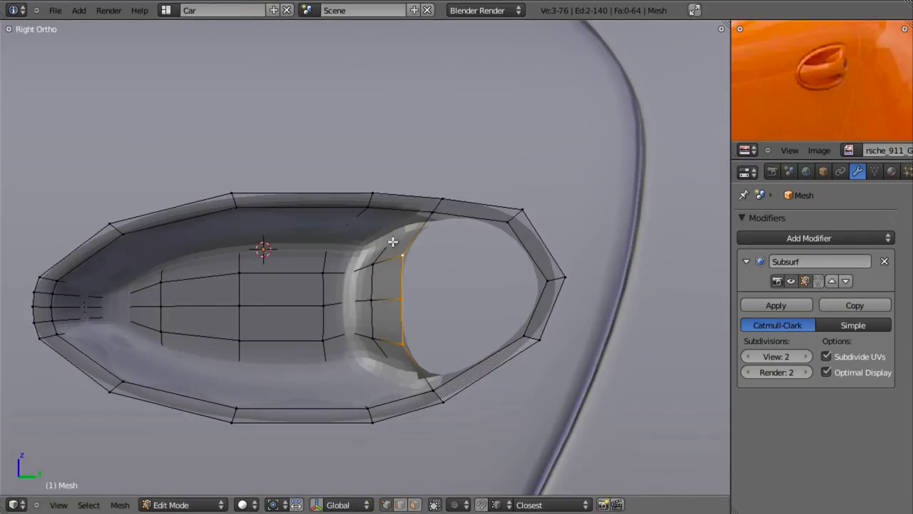
pyautogui.press('z')
pyautogui.keyDown('alt'); pyautogui.click(349, 231); pyautogui.keyUp('alt')
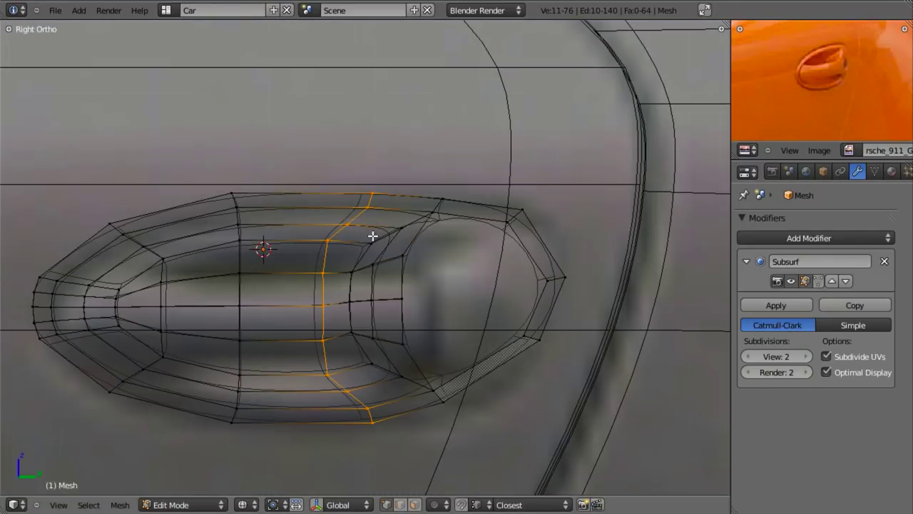
pyautogui.hotkey('ctrl', 'e')
pyautogui.click(373, 237)
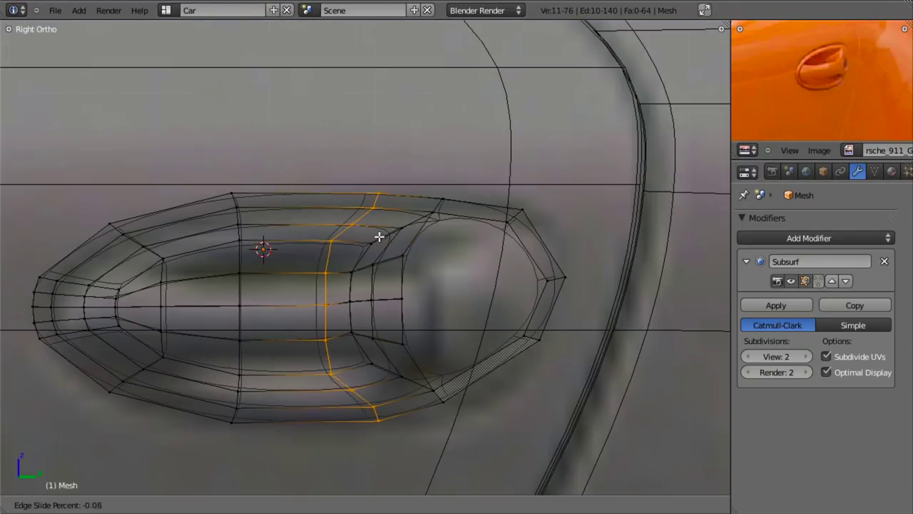
pyautogui.click(434, 230)
pyautogui.press('z')
pyautogui.press('Tab')
pyautogui.scroll(-3, 456, 257)
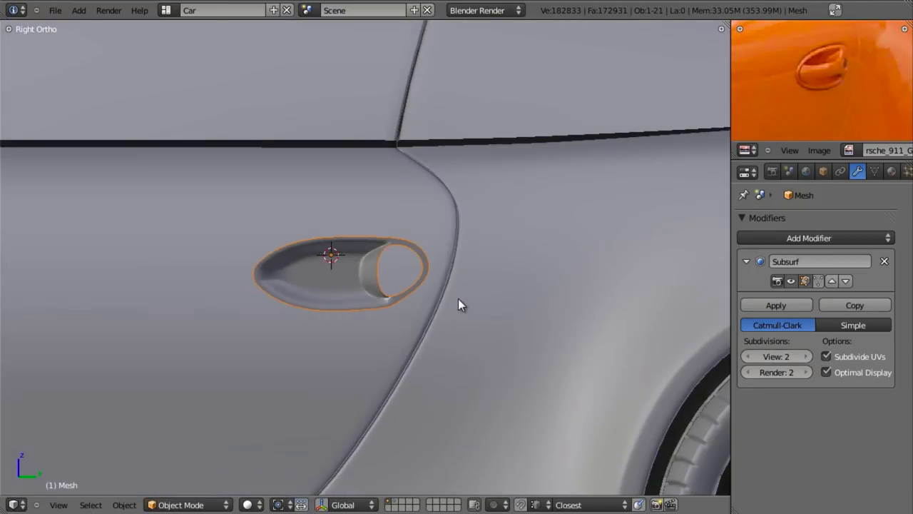
# Extrude the three vertices bordering the opening along Y to about the middle of the hole.
pyautogui.scroll(5, 459, 304)
pyautogui.press('Tab')
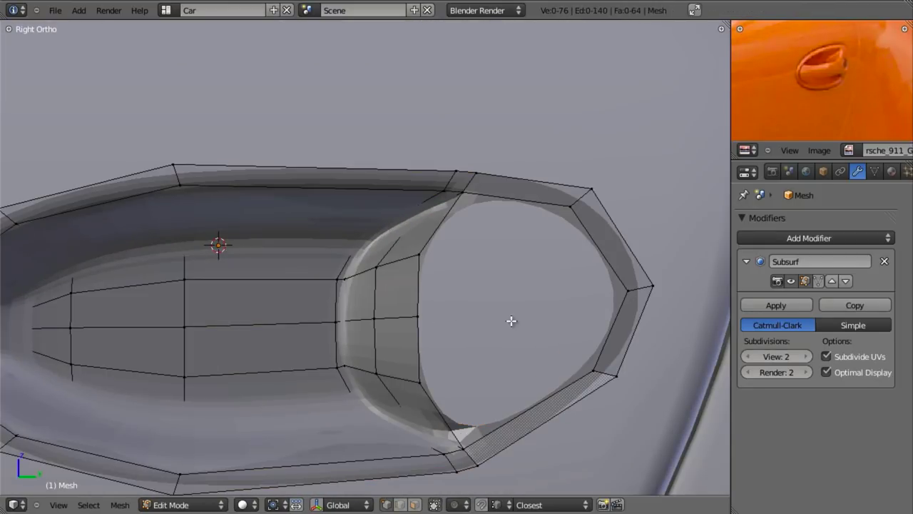
pyautogui.keyDown('shift'); pyautogui.moveTo(510, 321); pyautogui.dragTo(528, 306, button='middle'); pyautogui.keyUp('shift')
pyautogui.press('z')
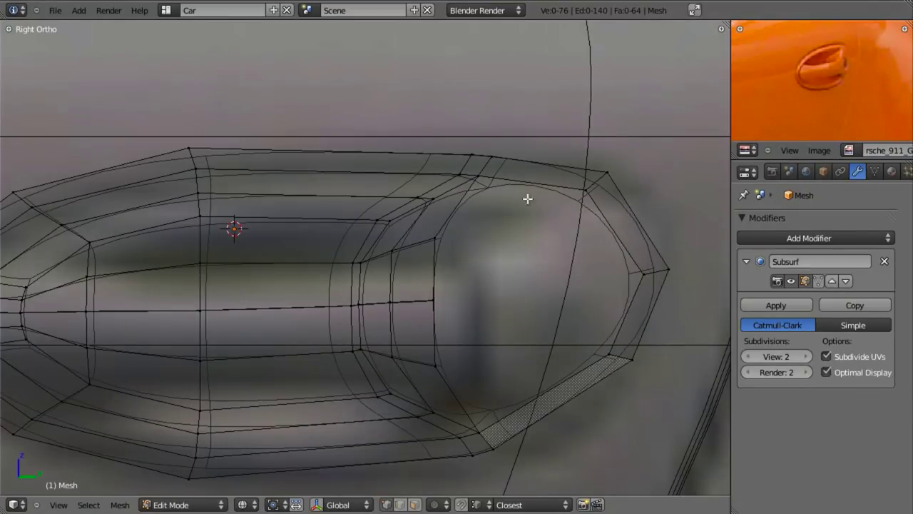
pyautogui.press('z')
pyautogui.press('z')
pyautogui.press('e')
pyautogui.press('y')
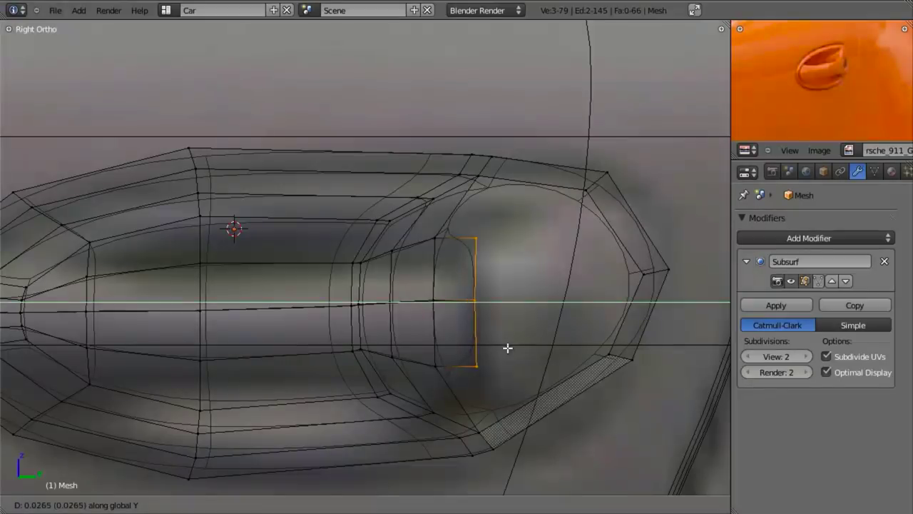
pyautogui.click(567, 336)
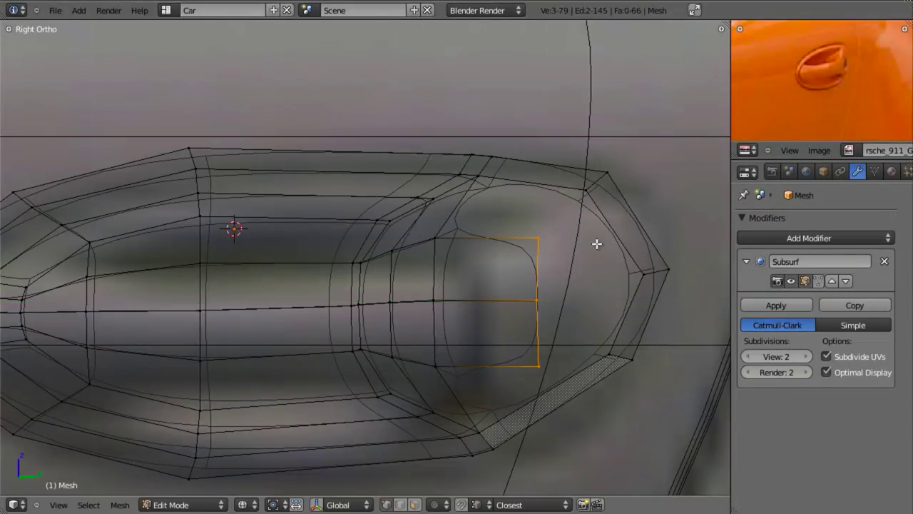
# Fill a face between the extruded strip's upper edge and the upper inner rim of the opening.
pyautogui.press('a')
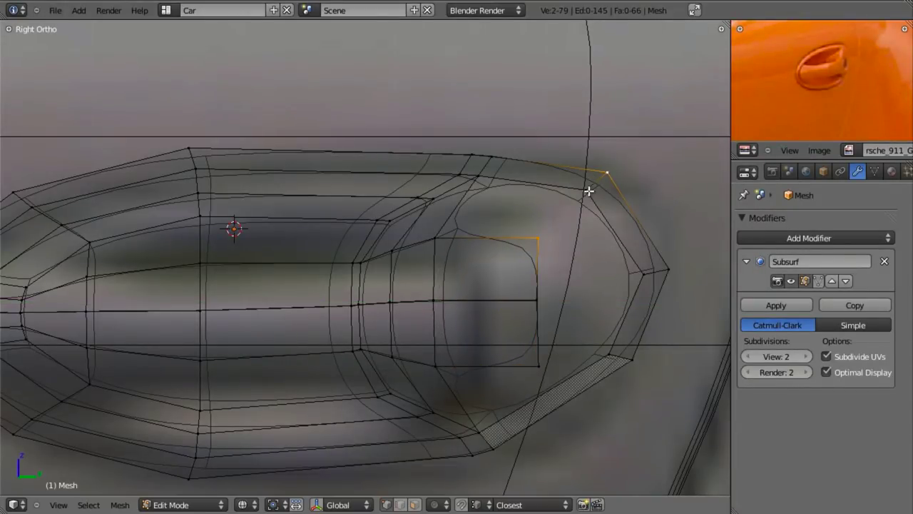
pyautogui.keyDown('shift'); pyautogui.click(586, 190); pyautogui.keyUp('shift')
pyautogui.keyDown('shift'); pyautogui.click(476, 177); pyautogui.keyUp('shift')
pyautogui.keyDown('shift'); pyautogui.click(434, 238); pyautogui.keyUp('shift')
# Try to fill a face between the extruded strip's lower edge and the lower inner rim.
pyautogui.click(436, 366)
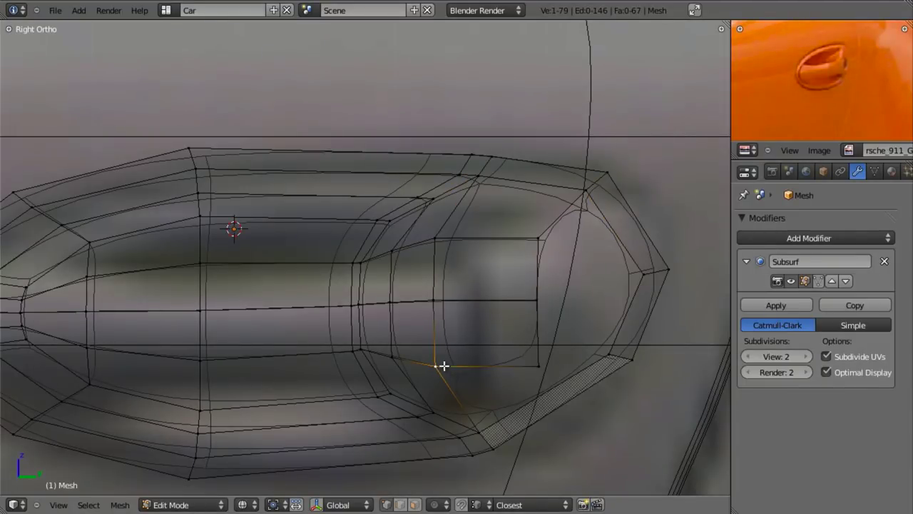
pyautogui.keyDown('shift'); pyautogui.click(609, 355); pyautogui.keyUp('shift')
pyautogui.keyDown('shift'); pyautogui.click(479, 432); pyautogui.keyUp('shift')
pyautogui.press('f')
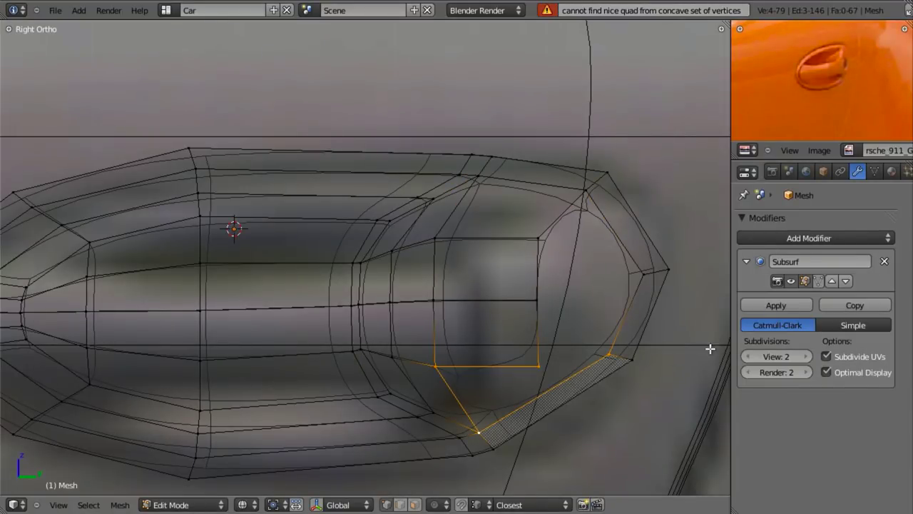
# Move the strip's lower outer corner up towards the rim and fill the quad between its lower edge and the lower inner rim.
pyautogui.rightClick(547, 369)
pyautogui.press('g')
pyautogui.click(563, 347)
pyautogui.keyDown('shift'); pyautogui.rightClick(601, 346); pyautogui.keyUp('shift')
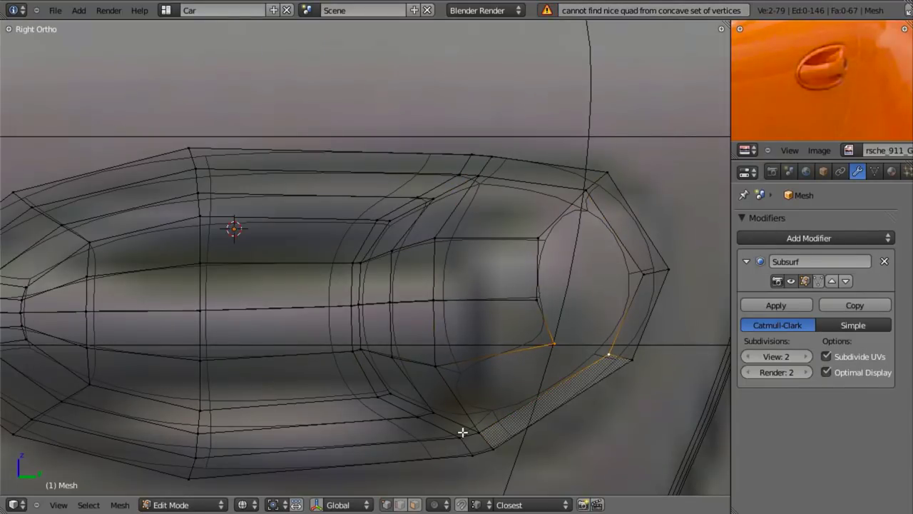
pyautogui.keyDown('shift'); pyautogui.rightClick(463, 432); pyautogui.keyUp('shift')
pyautogui.keyDown('shift'); pyautogui.rightClick(478, 422); pyautogui.keyUp('shift')
pyautogui.keyDown('shift'); pyautogui.rightClick(445, 377); pyautogui.keyUp('shift')
pyautogui.keyDown('shift'); pyautogui.rightClick(454, 441); pyautogui.keyUp('shift')
pyautogui.press('f')
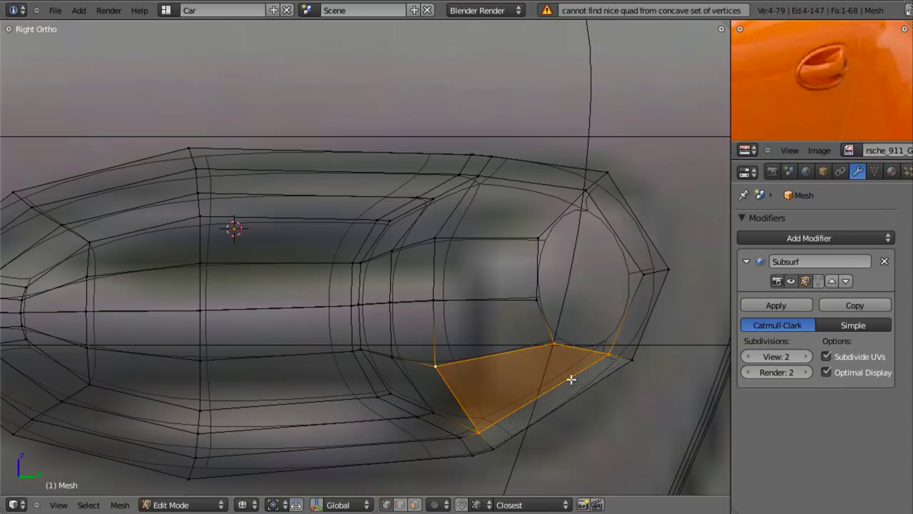
# Fill the remaining hole with two quads between the extruded strip's outer edge and the rim's pointed end.
pyautogui.press('a')
pyautogui.rightClick(532, 288)
pyautogui.keyDown('shift'); pyautogui.rightClick(543, 240); pyautogui.keyUp('shift')
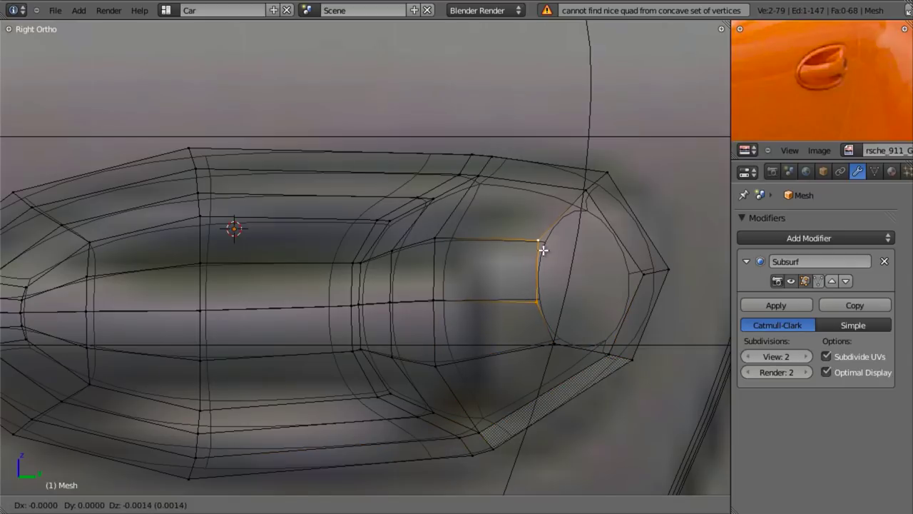
pyautogui.keyDown('shift'); pyautogui.rightClick(561, 351); pyautogui.keyUp('shift')
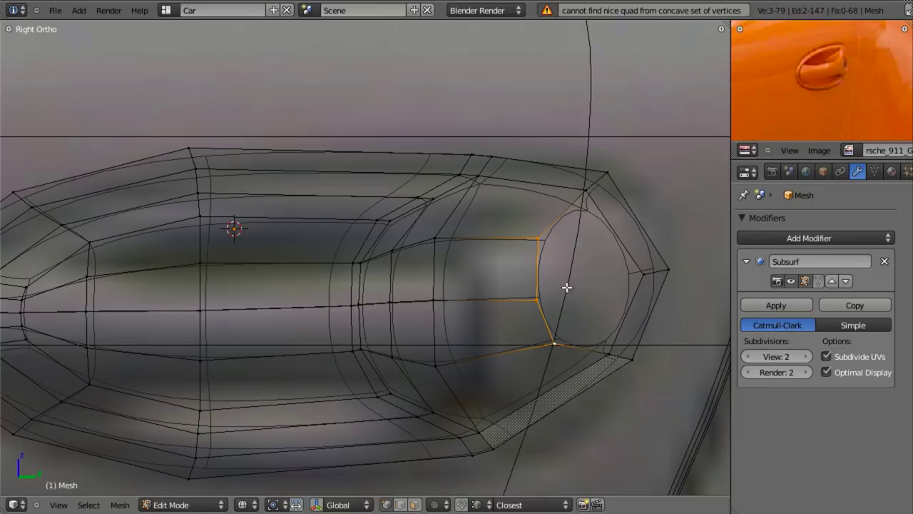
pyautogui.press('a')
pyautogui.keyDown('shift'); pyautogui.rightClick(540, 247); pyautogui.keyUp('shift')
pyautogui.keyDown('shift'); pyautogui.rightClick(574, 196); pyautogui.keyUp('shift')
pyautogui.keyDown('shift'); pyautogui.rightClick(647, 283); pyautogui.keyUp('shift')
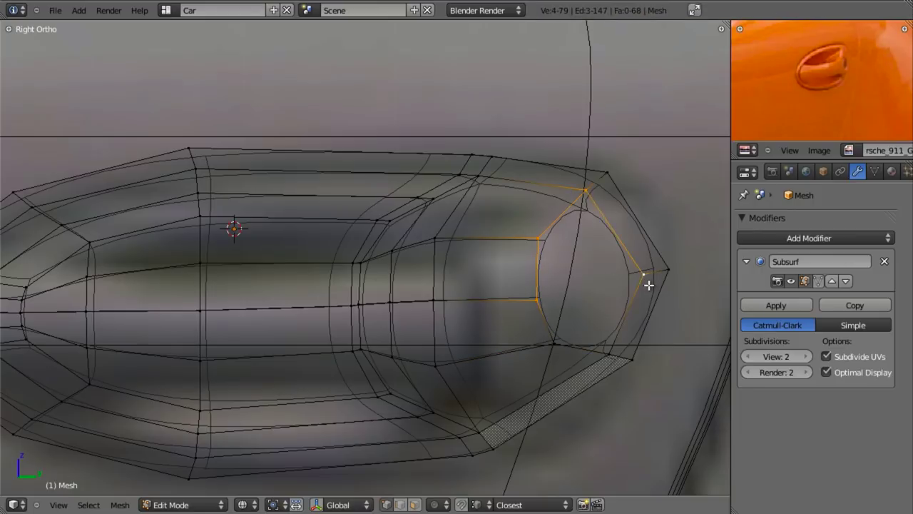
pyautogui.press('f')
pyautogui.press('a')
pyautogui.keyDown('alt'); pyautogui.rightClick(625, 305); pyautogui.keyUp('alt')
pyautogui.press('f')
# Move the middle vertex of the strip's outer edge slightly upward and check the smoothed surface.
pyautogui.press('a')
pyautogui.rightClick(536, 294)
pyautogui.press('g')
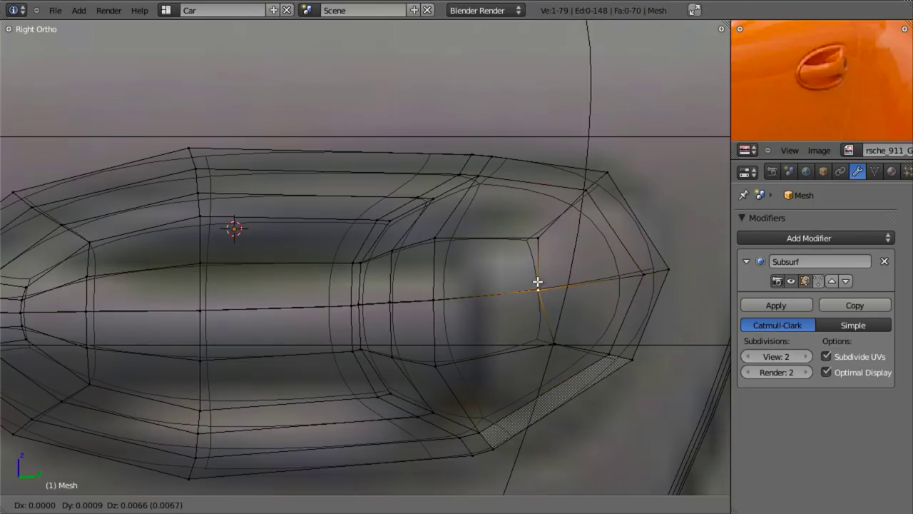
pyautogui.click(538, 286)
pyautogui.press('z')
pyautogui.scroll(-3, 599, 303)
pyautogui.scroll(3, 515, 302)
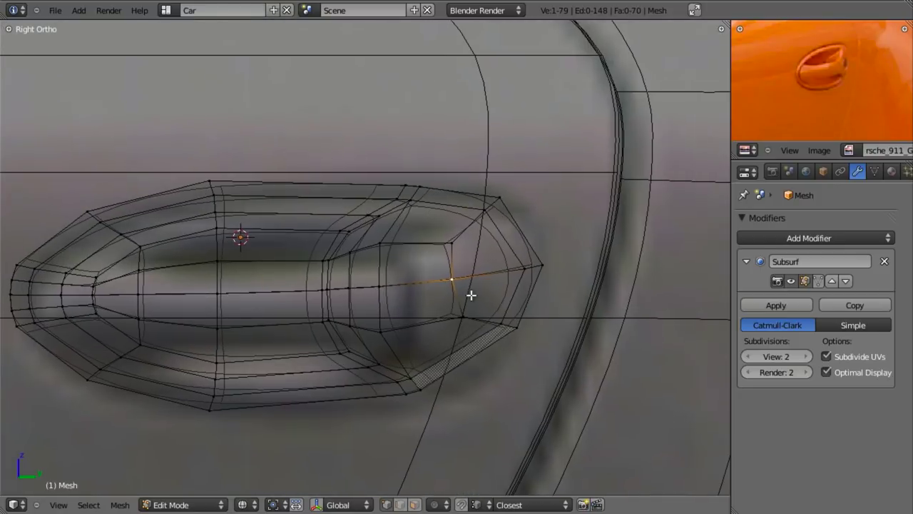
pyautogui.press('a')
pyautogui.scroll(-3, 488, 295)
pyautogui.scroll(2, 482, 295)
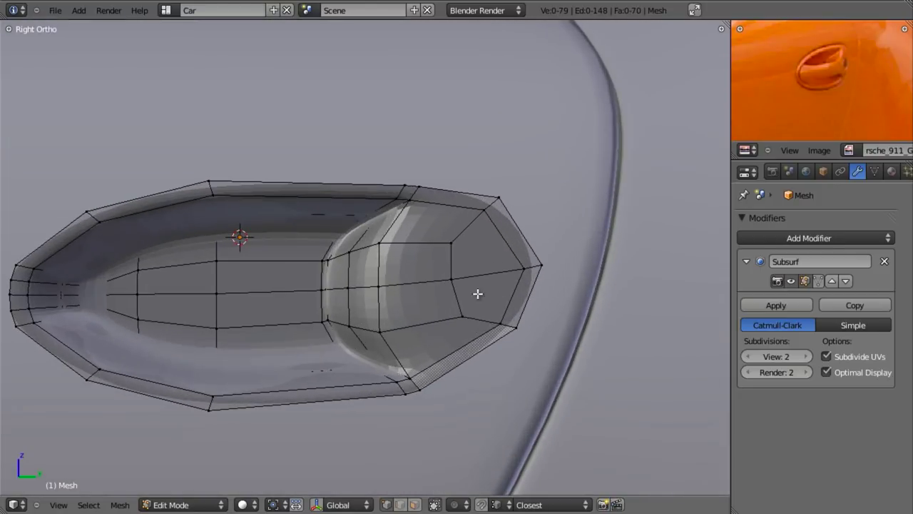
# Reposition the middle, upper and lower vertices of the strip's outer edge slightly away from the rim's pointed end.
pyautogui.press('z')
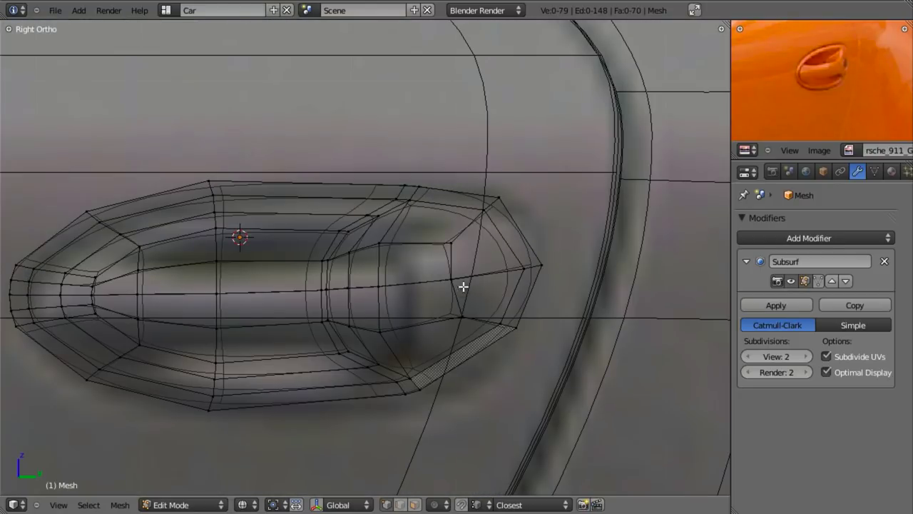
pyautogui.press('g')
pyautogui.click(450, 273)
pyautogui.press('g')
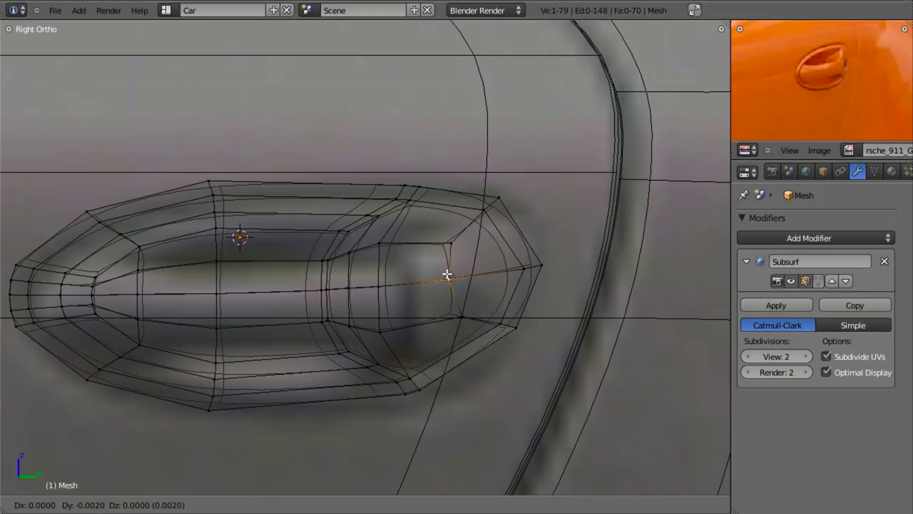
pyautogui.click(436, 274)
pyautogui.rightClick(447, 247)
pyautogui.press('g')
pyautogui.click(433, 246)
pyautogui.rightClick(467, 313)
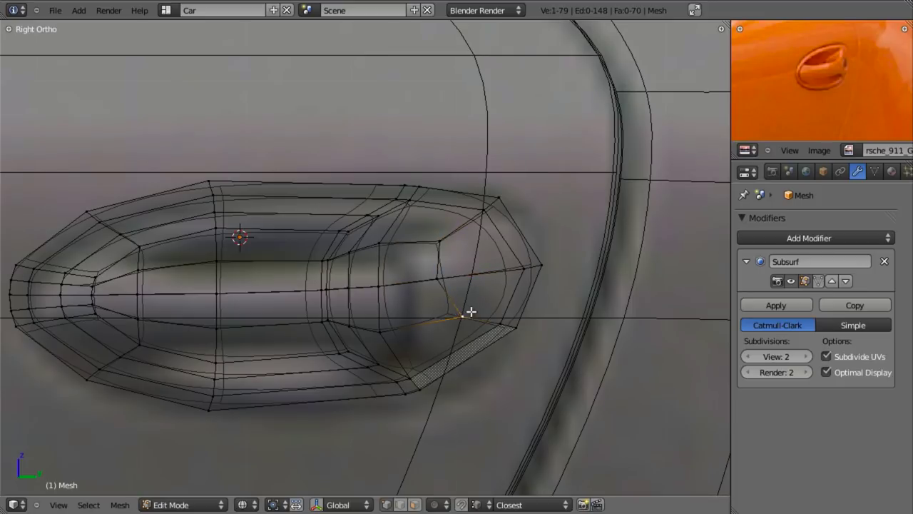
pyautogui.press('g')
pyautogui.click(462, 314)
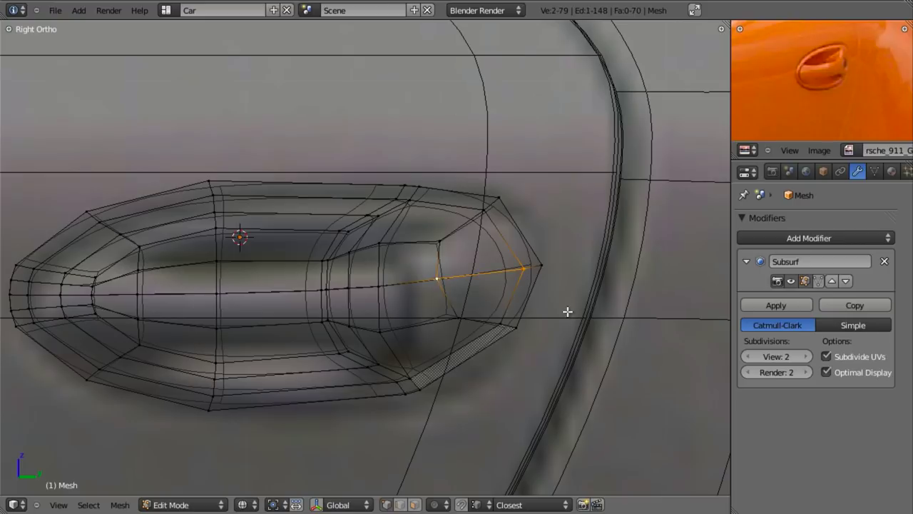
# Snap the 3D cursor to the edge joining the strip's middle vertex to the rim, and delete that edge.
pyautogui.hotkey('shift', 's')
pyautogui.click(567, 312)
pyautogui.press('x')
pyautogui.click(521, 280)
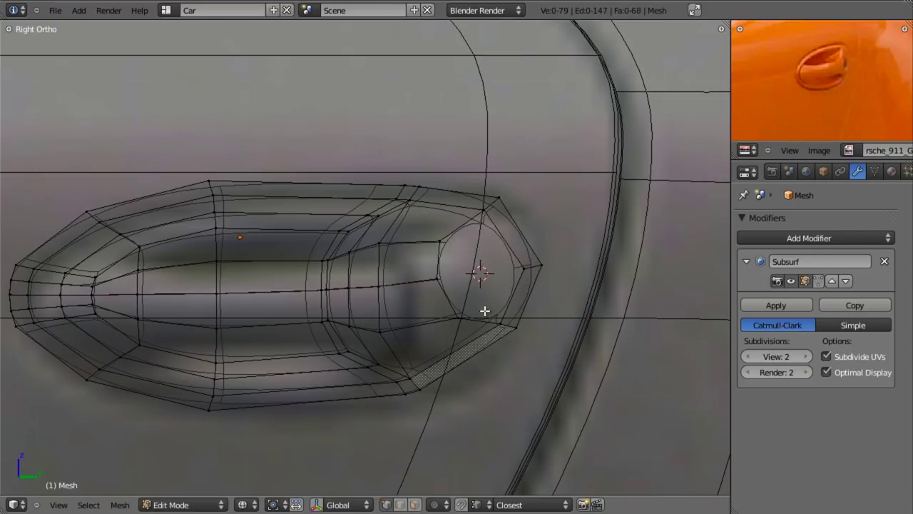
# Add a mesh circle at the 3D cursor inside the recess's round hole and set it to 6 vertices.
pyautogui.scroll(1, 499, 308)
pyautogui.hotkey('shift', 'a')
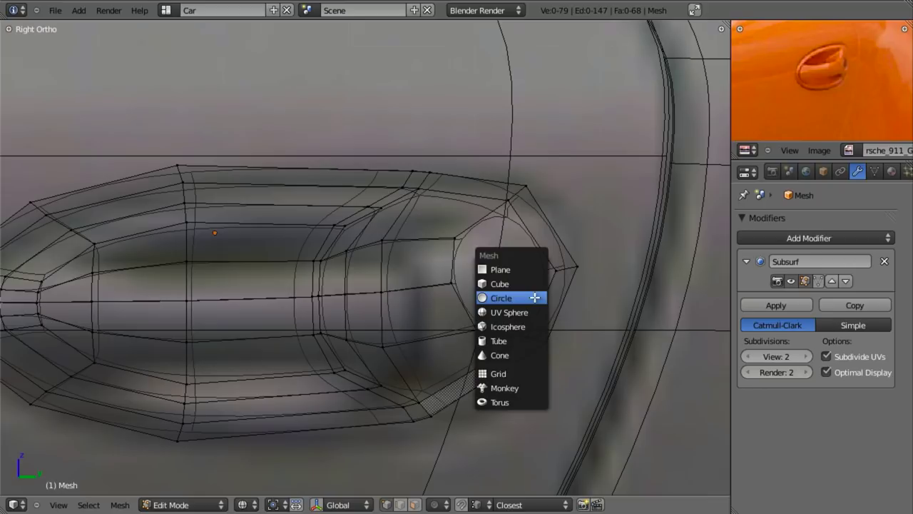
pyautogui.click(534, 297)
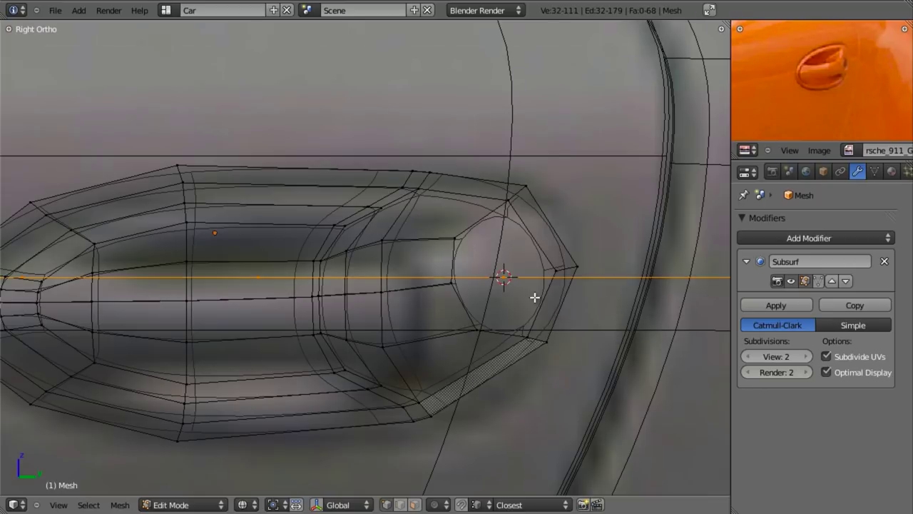
pyautogui.press('F6')
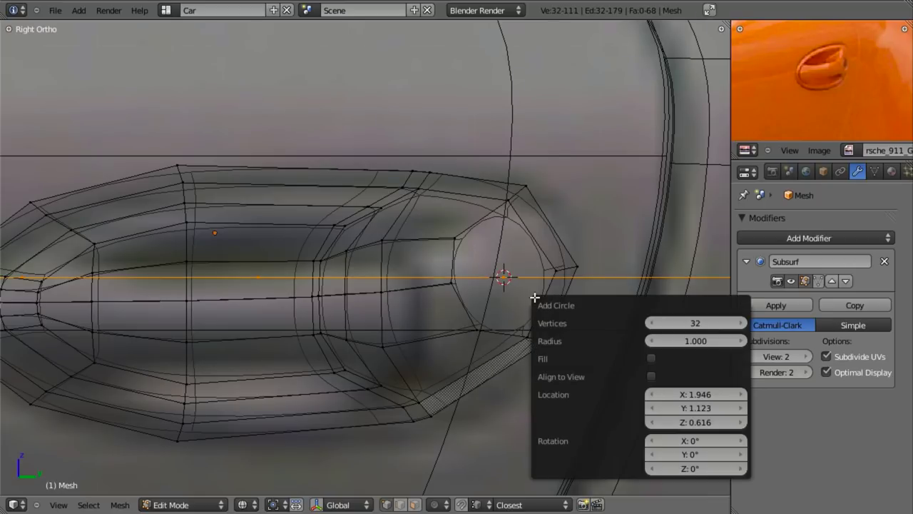
pyautogui.click(702, 323)
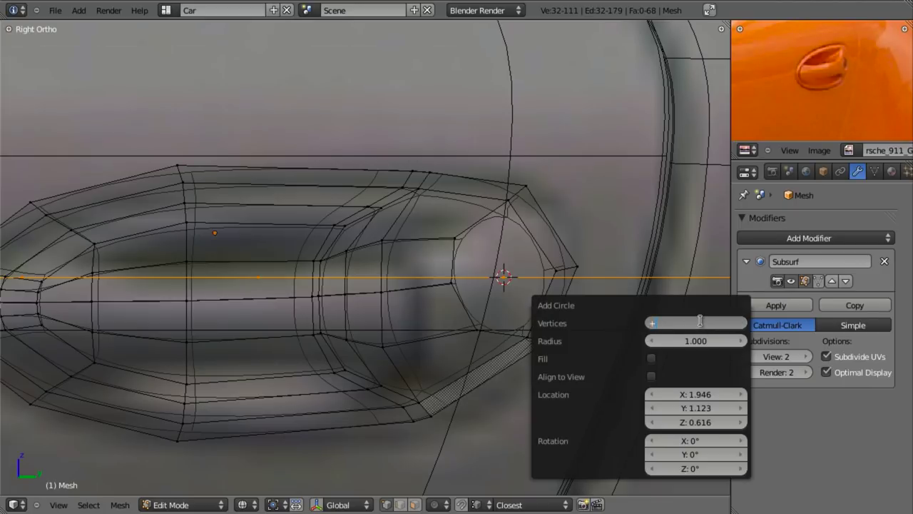
pyautogui.write('0')
pyautogui.press('Return')
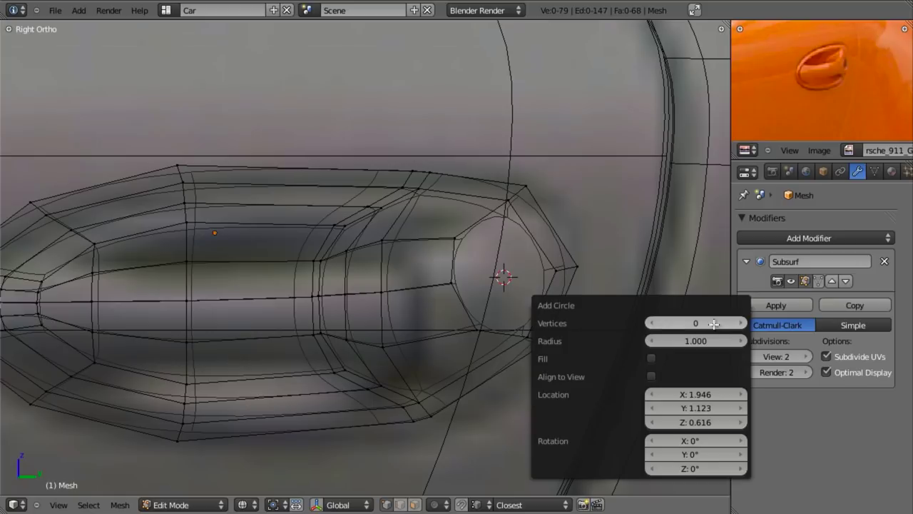
pyautogui.click(712, 324)
pyautogui.write('6')
pyautogui.press('Return')
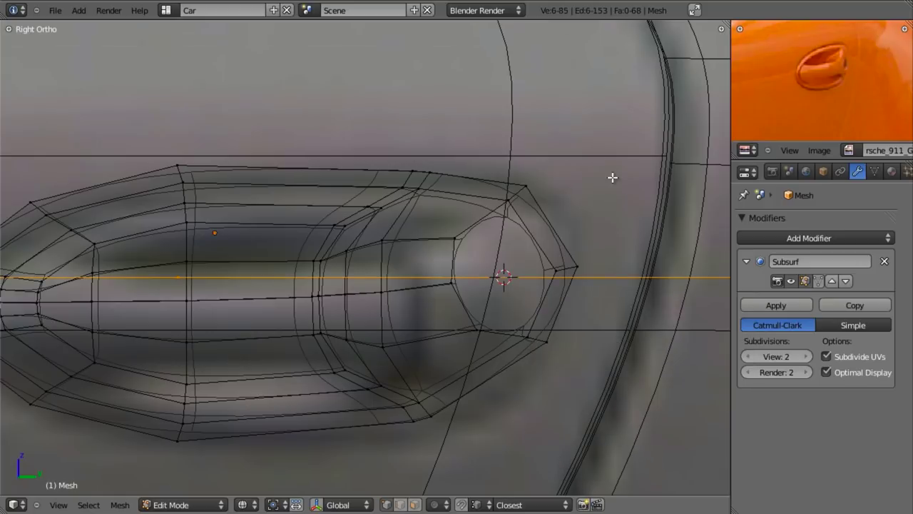
# Rotate the circle 90° about Y, scale it down to a small hexagon centred in the hole, and turn it slightly.
pyautogui.write('ry90')
pyautogui.press('Return')
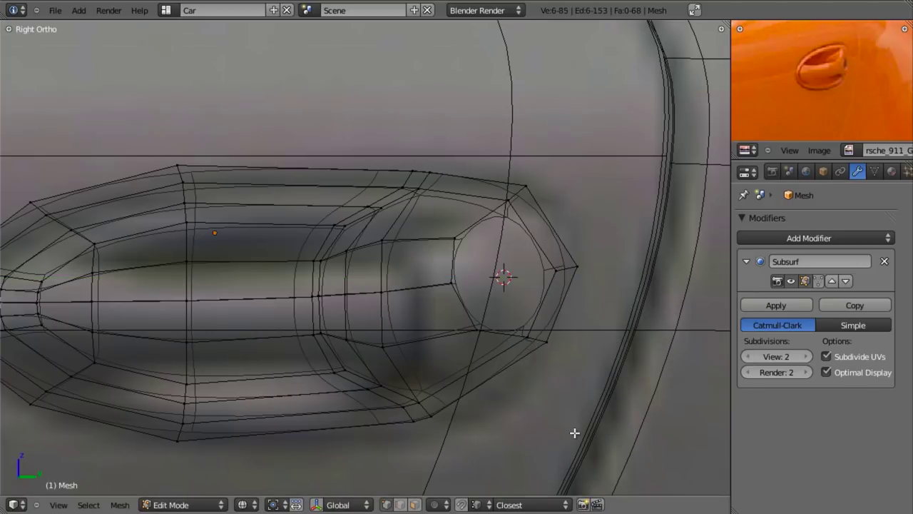
pyautogui.press('s')
pyautogui.click(622, 412)
pyautogui.press('s')
pyautogui.click(575, 351)
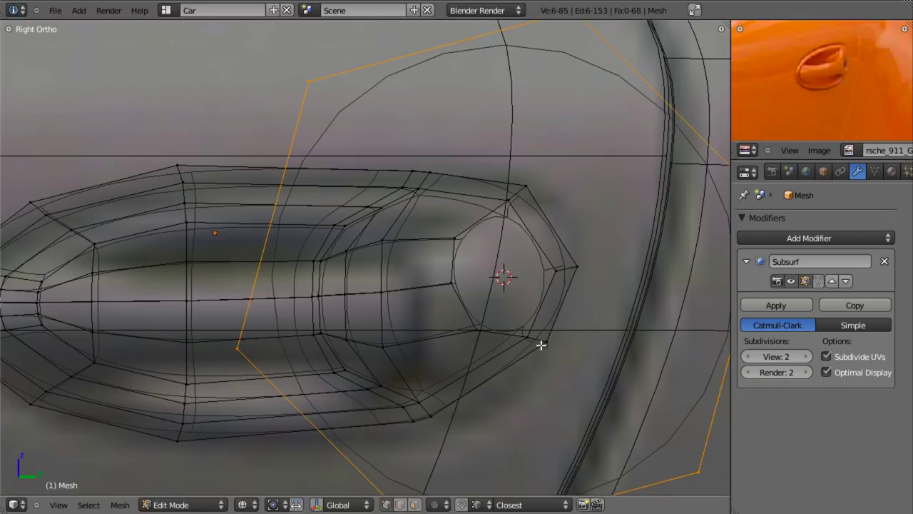
pyautogui.press('s')
pyautogui.click(565, 316)
pyautogui.press('r')
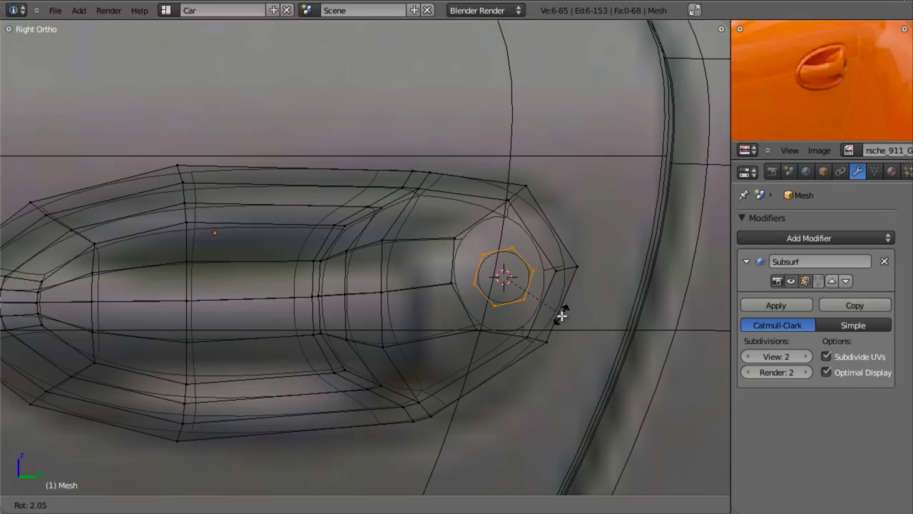
pyautogui.click(564, 318)
pyautogui.press('s')
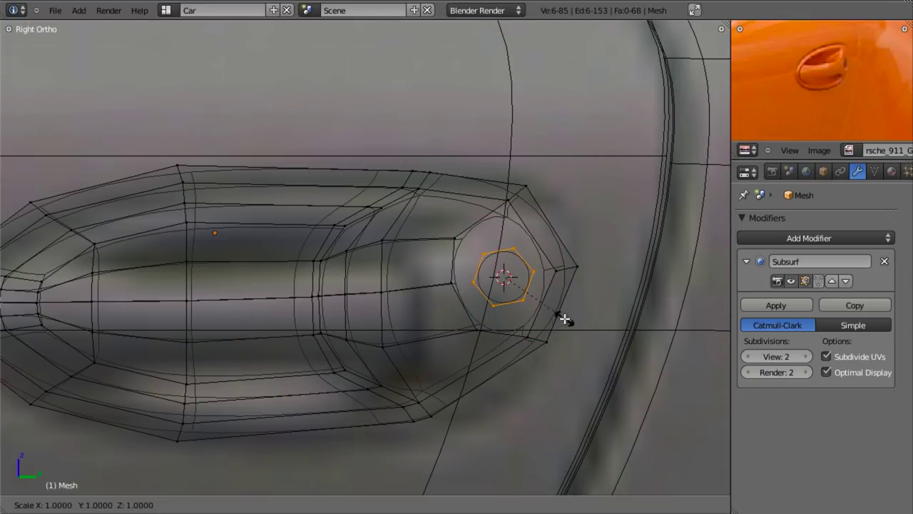
pyautogui.click(563, 316)
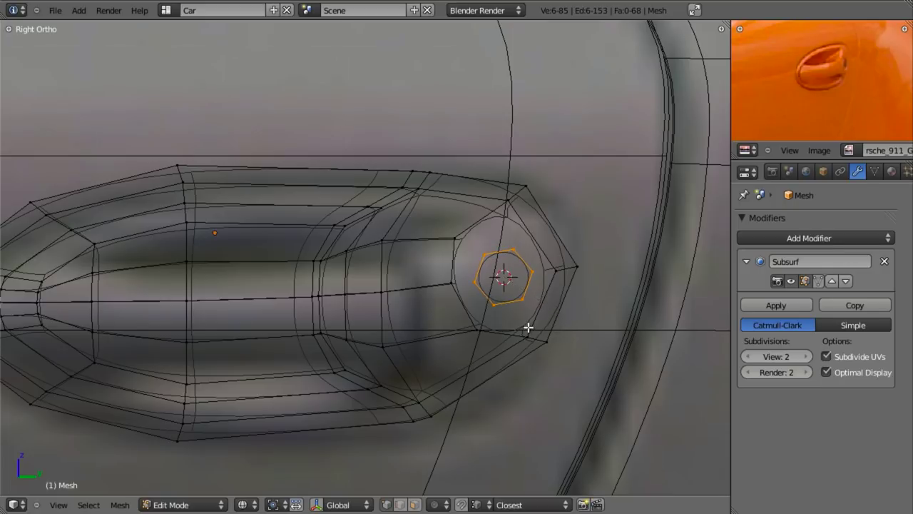
# Extrude the hexagon into a slightly smaller ring, then extrude that ring about 0.003 into the body along X.
pyautogui.moveTo(528, 327); pyautogui.dragTo(616, 326, button='middle')
pyautogui.press('e')
pyautogui.press('s')
pyautogui.click(582, 326)
pyautogui.press('z')
pyautogui.press('g')
pyautogui.press('x')
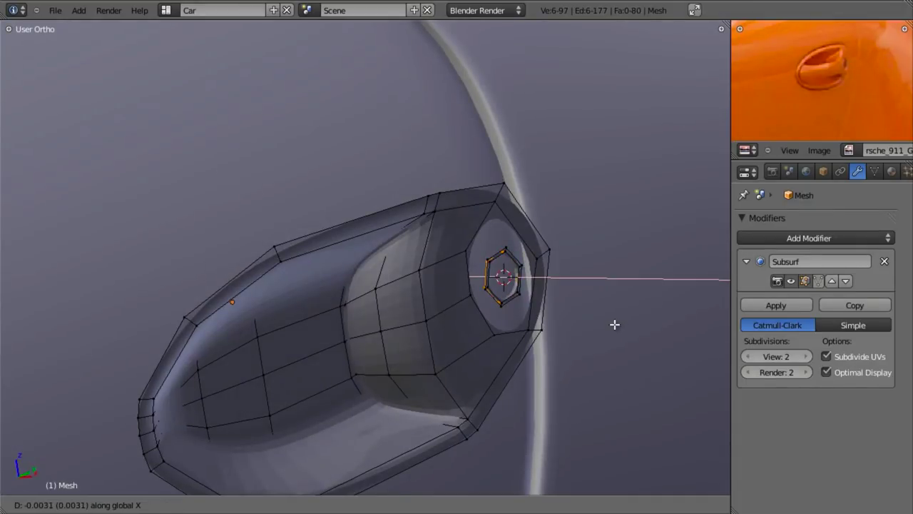
pyautogui.click(615, 325)
# Duplicate the innermost hexagonal ring and move the copy about 0.0021 outward along X.
pyautogui.scroll(6, 654, 363)
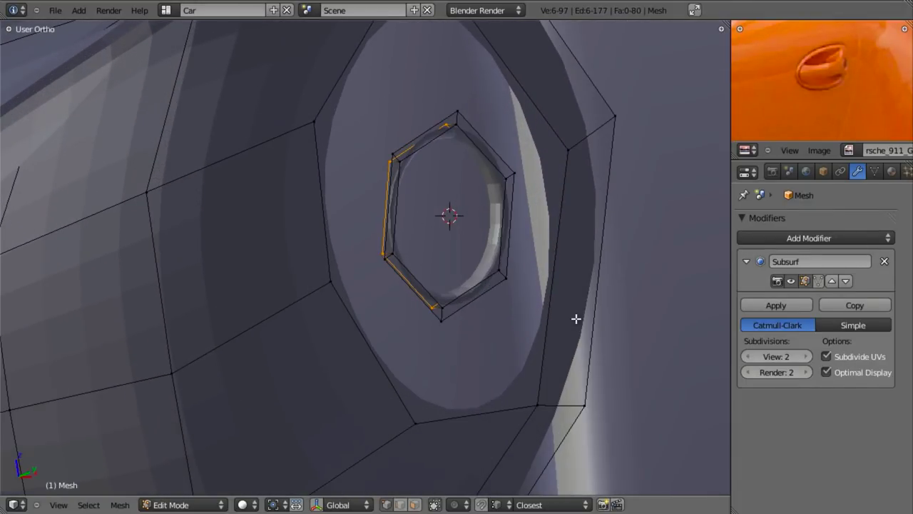
pyautogui.press('g')
pyautogui.press('x')
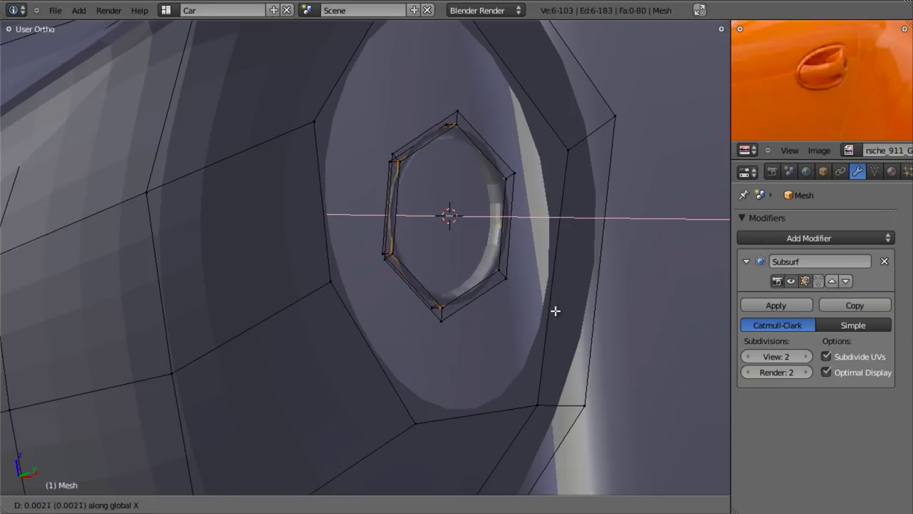
pyautogui.click(555, 311)
# Extrude the duplicated ring inward to two smaller rings and merge the last one at its center to close the disc.
pyautogui.press('s')
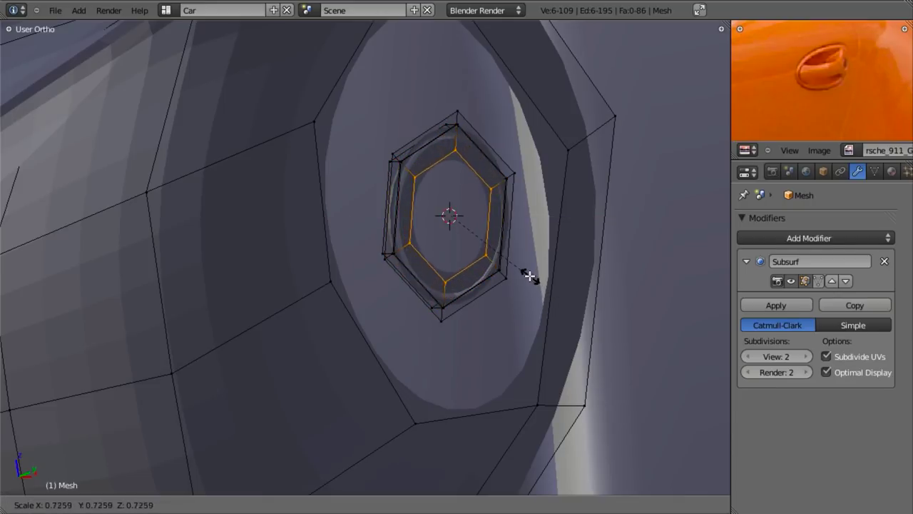
pyautogui.click(514, 253)
pyautogui.press('w')
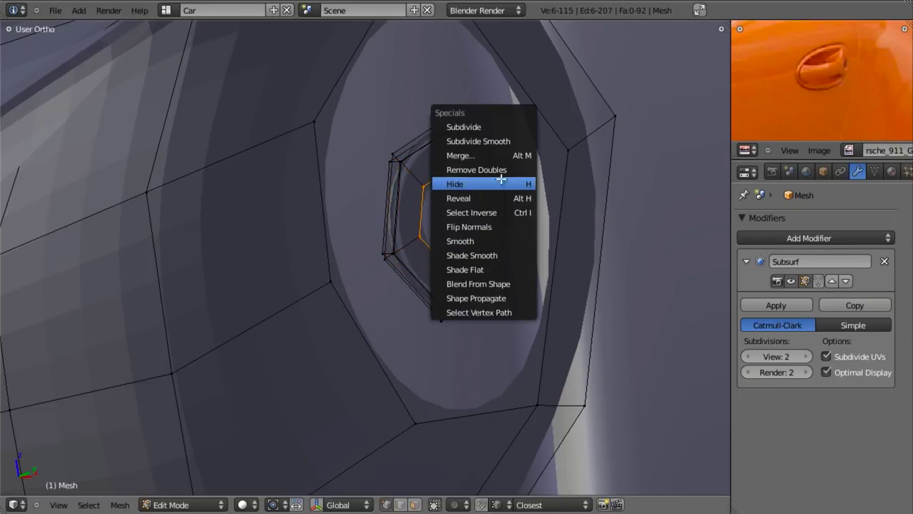
pyautogui.click(479, 155)
pyautogui.click(499, 150)
pyautogui.scroll(6, 442, 255)
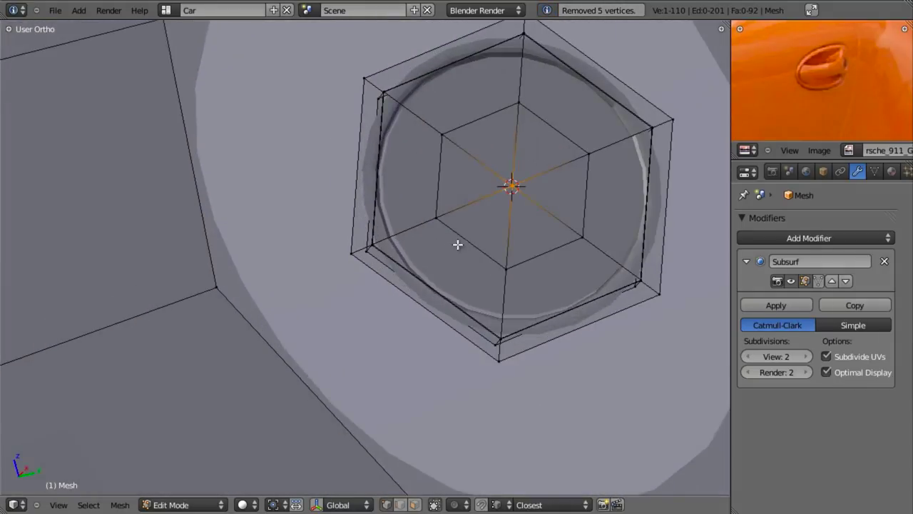
# Select the whole linked lock disc and nudge it slightly outward along X.
pyautogui.press('a')
pyautogui.moveTo(457, 244); pyautogui.dragTo(556, 195, button='middle')
pyautogui.press('l')
pyautogui.press('g')
pyautogui.press('x')
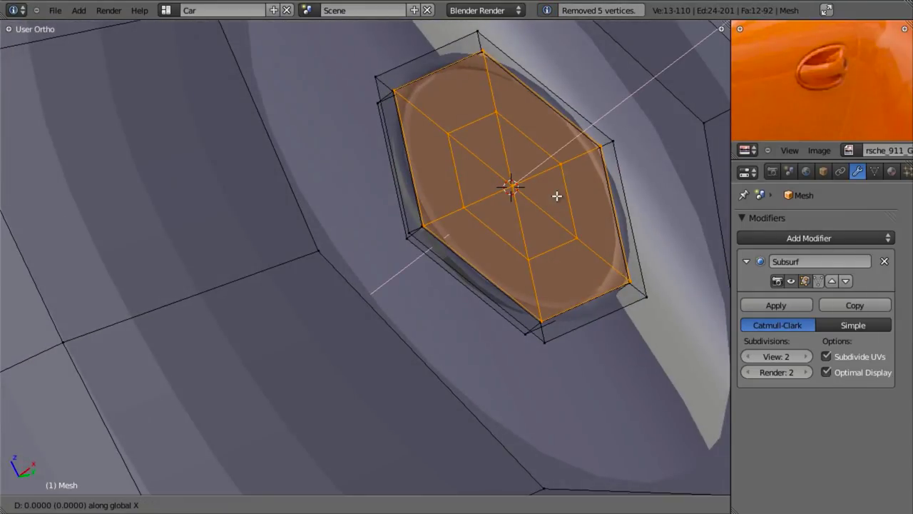
pyautogui.press('Escape')
# Set the entire handle mesh to smooth shading, recalculate its normals, and check the lock in Object Mode.
pyautogui.press('a')
pyautogui.press('a')
pyautogui.press('w')
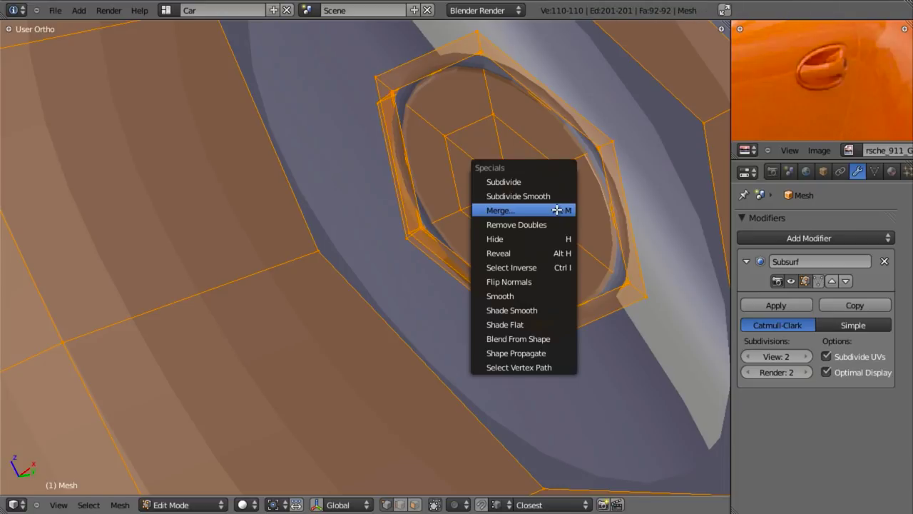
pyautogui.click(531, 306)
pyautogui.scroll(-5, 490, 252)
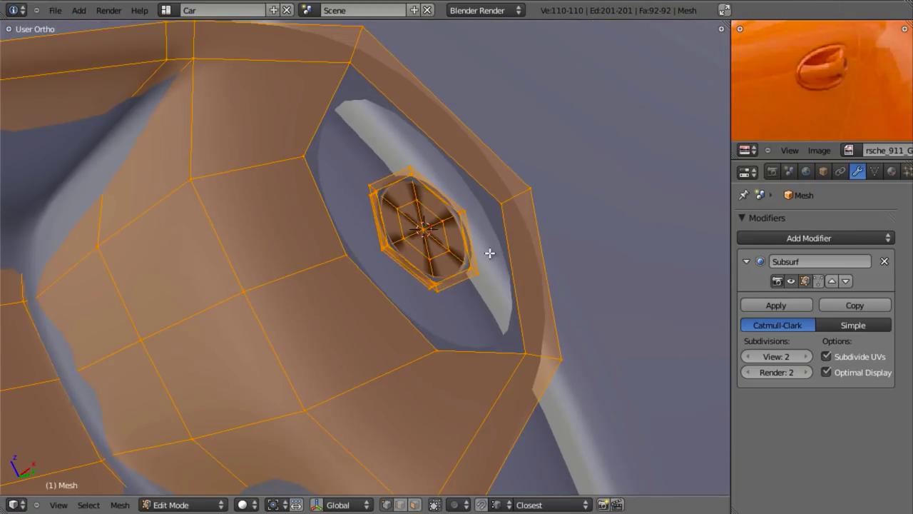
pyautogui.hotkey('ctrl', 'n')
pyautogui.moveTo(490, 252); pyautogui.dragTo(447, 264, button='middle')
pyautogui.scroll(-3, 447, 263)
pyautogui.press('Tab')
pyautogui.moveTo(407, 241)
pyautogui.mouseDown(button='middle')
pyautogui.moveTo(366, 316)
pyautogui.moveTo(370, 334)
pyautogui.mouseUp(button='middle')
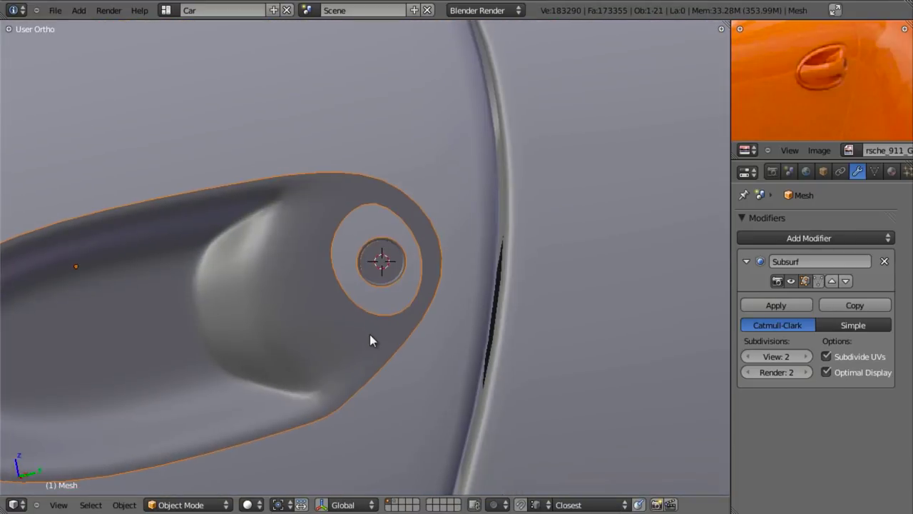
# Fill the two upper quads between the lock's outer hexagon and the surrounding hole edge.
pyautogui.press('Tab')
pyautogui.press('a')
pyautogui.keyDown('alt'); pyautogui.rightClick(401, 196); pyautogui.keyUp('alt')
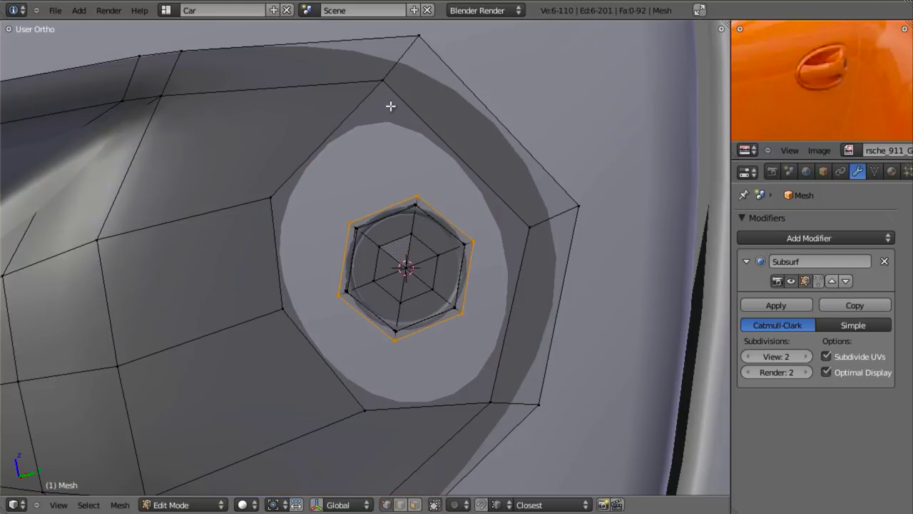
pyautogui.rightClick(410, 196)
pyautogui.press('f')
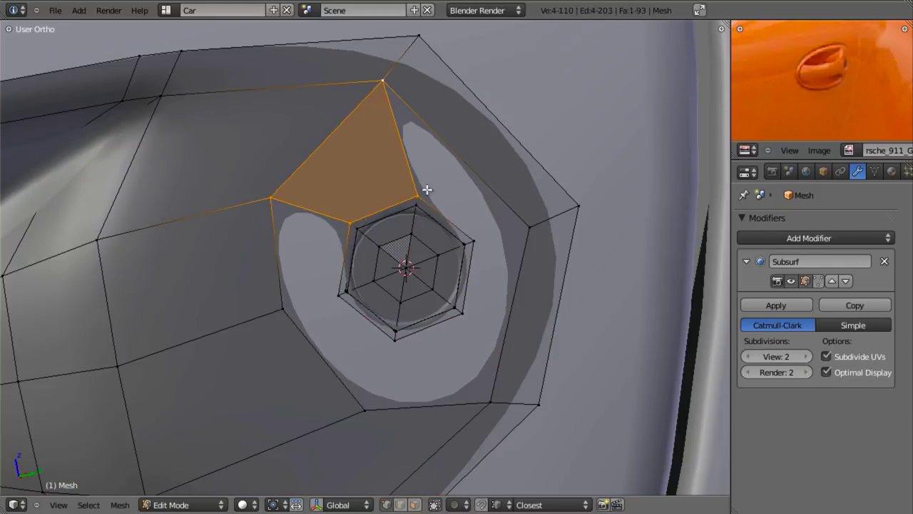
pyautogui.rightClick(419, 195)
pyautogui.press('f')
pyautogui.press('a')
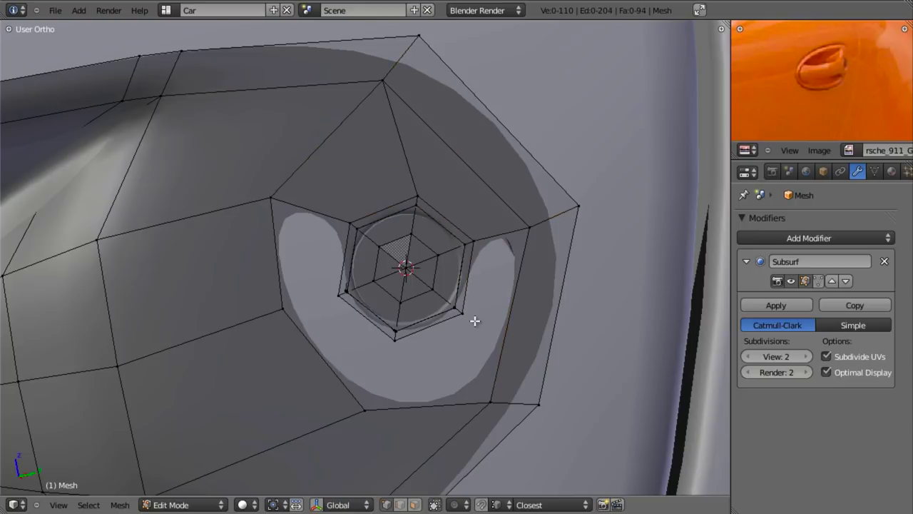
# Fill the remaining four quads around the lock's outer hexagon to close the hole in the handle surface.
pyautogui.keyDown('shift'); pyautogui.rightClick(489, 388); pyautogui.keyUp('shift')
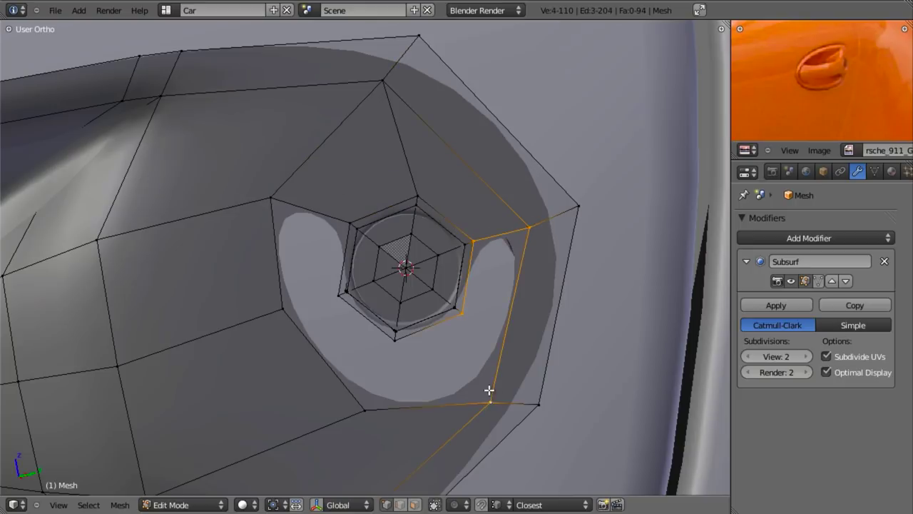
pyautogui.press('f')
pyautogui.rightClick(473, 359)
pyautogui.press('f')
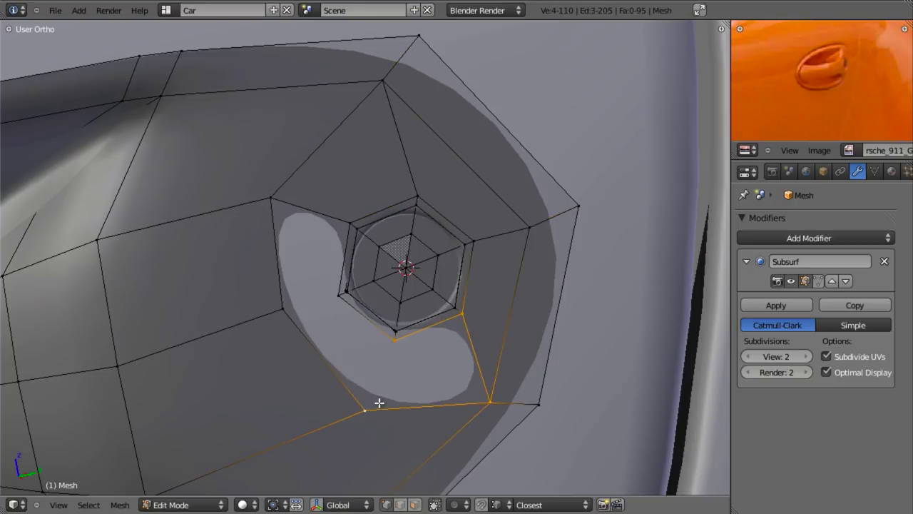
pyautogui.rightClick(378, 399)
pyautogui.press('f')
pyautogui.rightClick(284, 306)
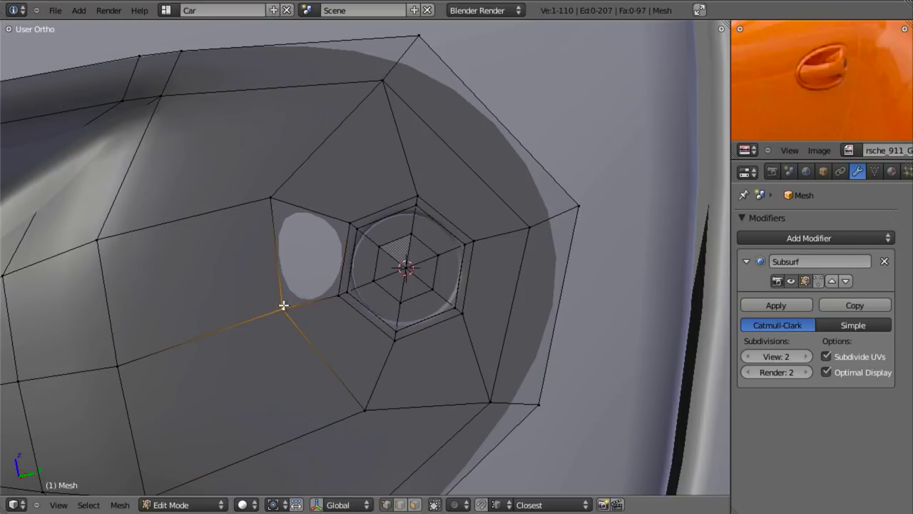
pyautogui.keyDown('shift'); pyautogui.rightClick(271, 199); pyautogui.keyUp('shift')
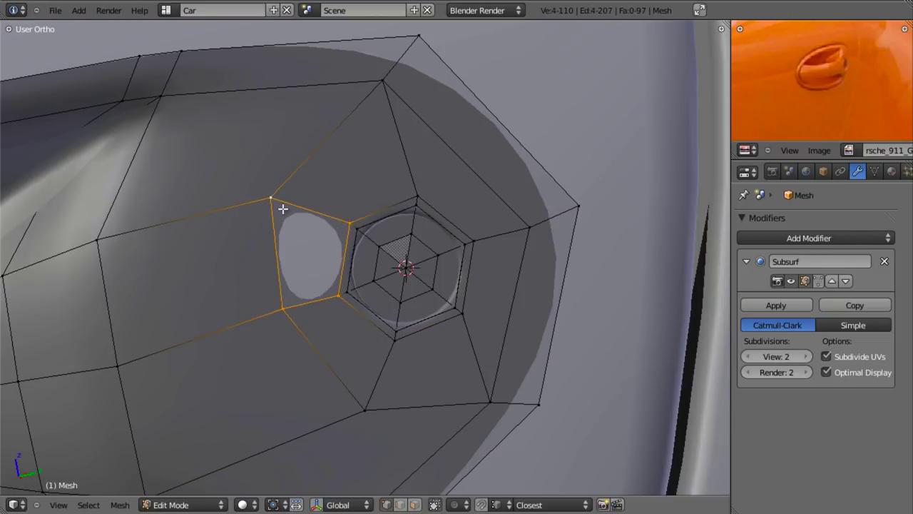
pyautogui.press('f')
# Examine the smoothed handle and lock in Object Mode from an angle and from the right side view.
pyautogui.press('Tab')
pyautogui.scroll(-6, 364, 283)
pyautogui.press('a')
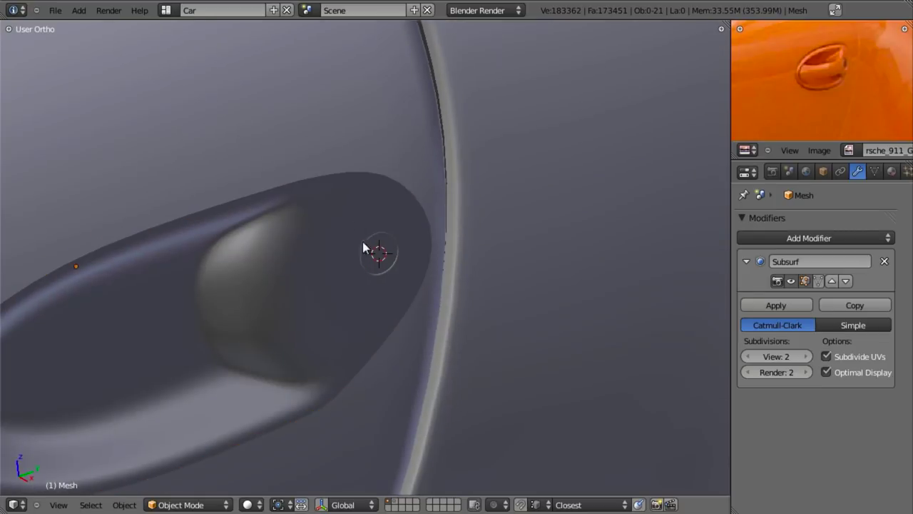
pyautogui.scroll(-4, 363, 246)
pyautogui.moveTo(363, 246); pyautogui.dragTo(341, 252, button='middle')
pyautogui.scroll(4, 402, 296)
pyautogui.press('KP_3')
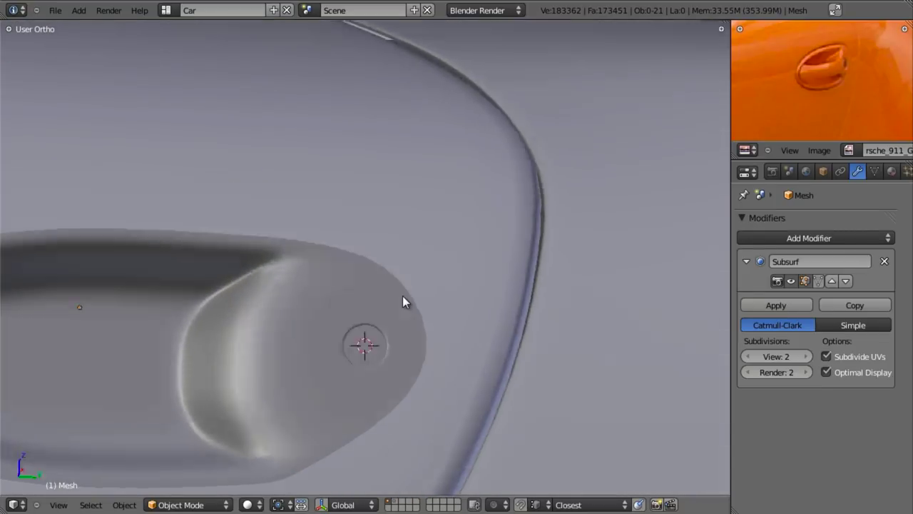
pyautogui.scroll(-3, 391, 311)
pyautogui.scroll(5, 443, 299)
pyautogui.keyDown('shift'); pyautogui.moveTo(453, 306); pyautogui.dragTo(424, 231, button='middle'); pyautogui.keyUp('shift')
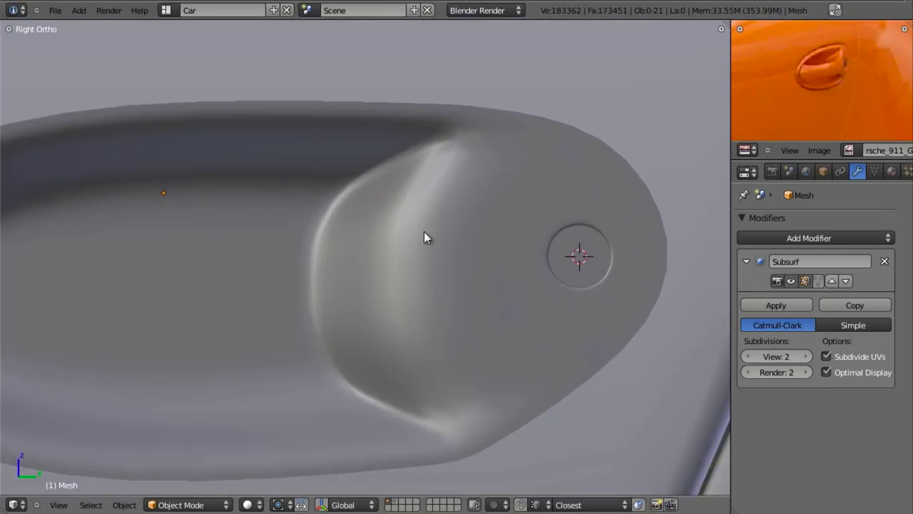
# Snap the 3D cursor midway between the raised end's middle vertex and the middle inner-rim vertex at the narrow end.
pyautogui.press('Tab')
pyautogui.scroll(-5, 434, 279)
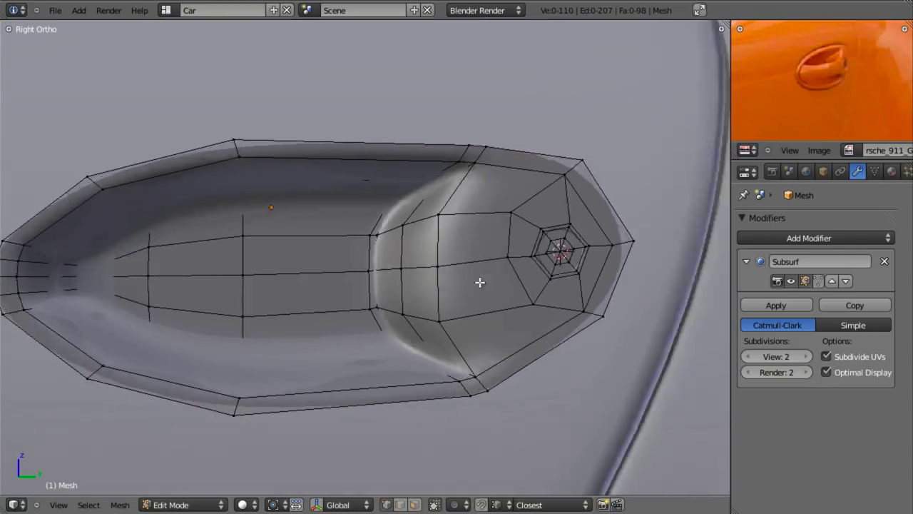
pyautogui.scroll(2, 461, 290)
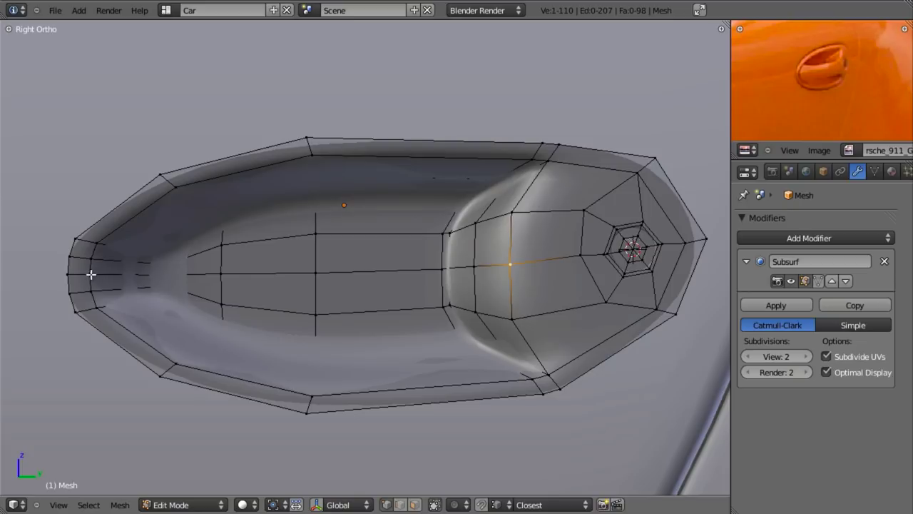
pyautogui.hotkey('shift', 's')
pyautogui.click(432, 305)
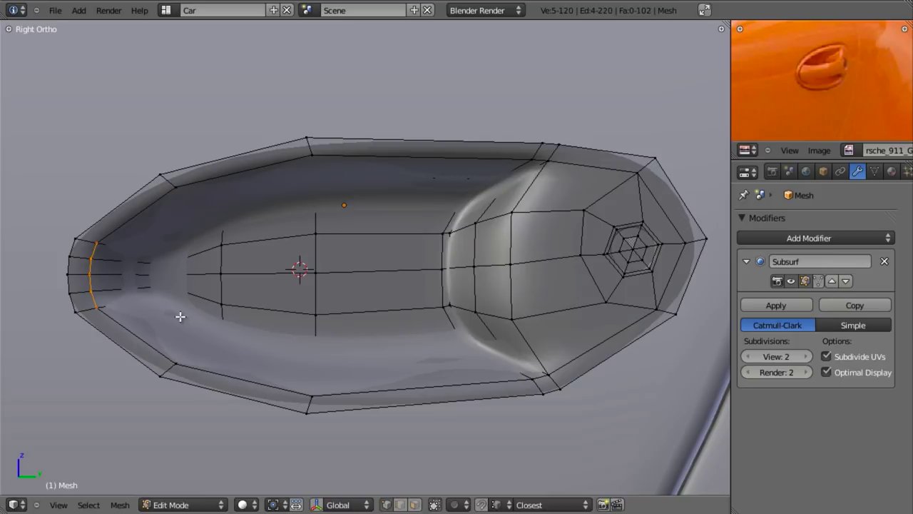
# Extrude a copy of the five-vertex inner-rim edge at the narrow end along Y over the recess.
pyautogui.press('e')
pyautogui.press('y')
pyautogui.click(297, 316)
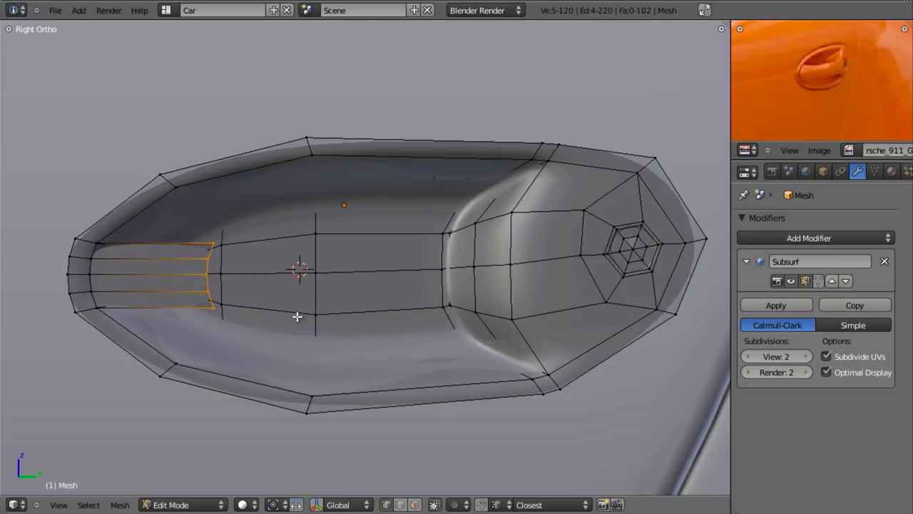
# Rotate the extruded five-vertex edge and pull it outward from the recess near the narrow end.
pyautogui.press('KP_7')
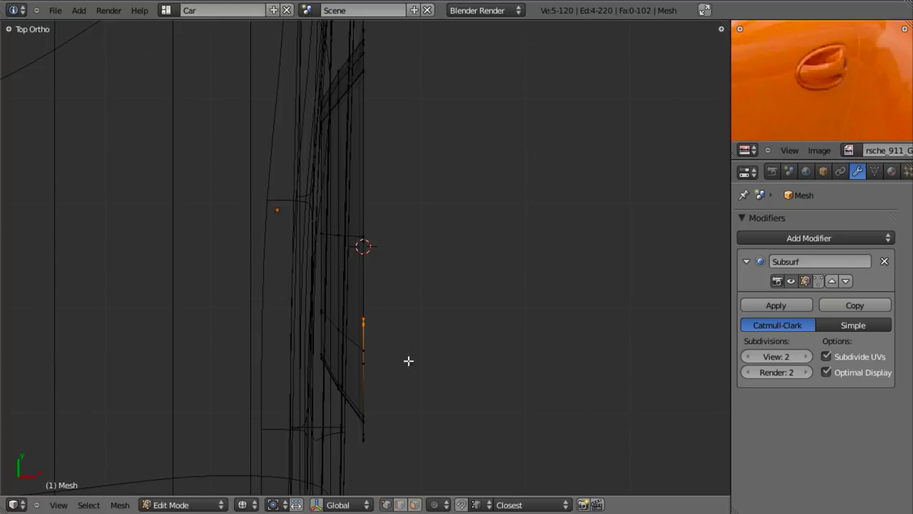
pyautogui.press('r')
pyautogui.click(454, 295)
pyautogui.press('g')
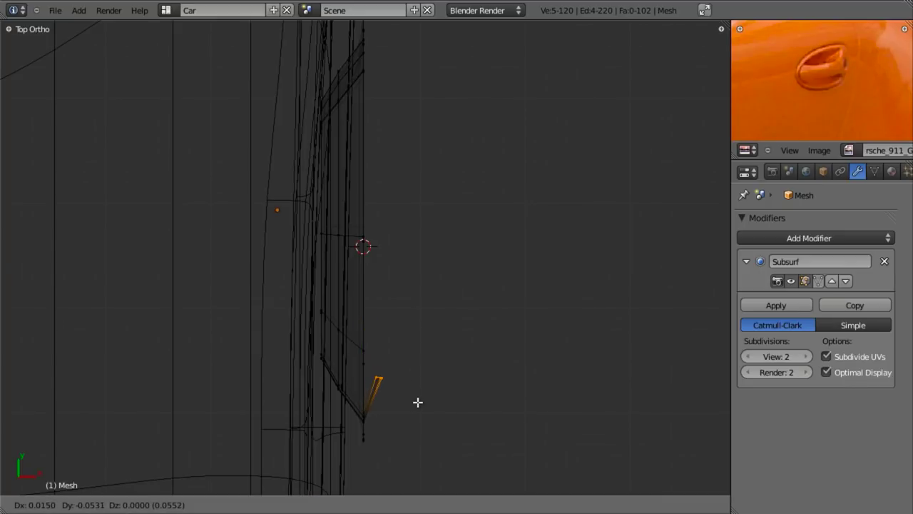
pyautogui.click(418, 403)
# Extrude the edge twice more along the recess toward the lock end, bowing the grip outward midway and angling its end inward.
pyautogui.press('g')
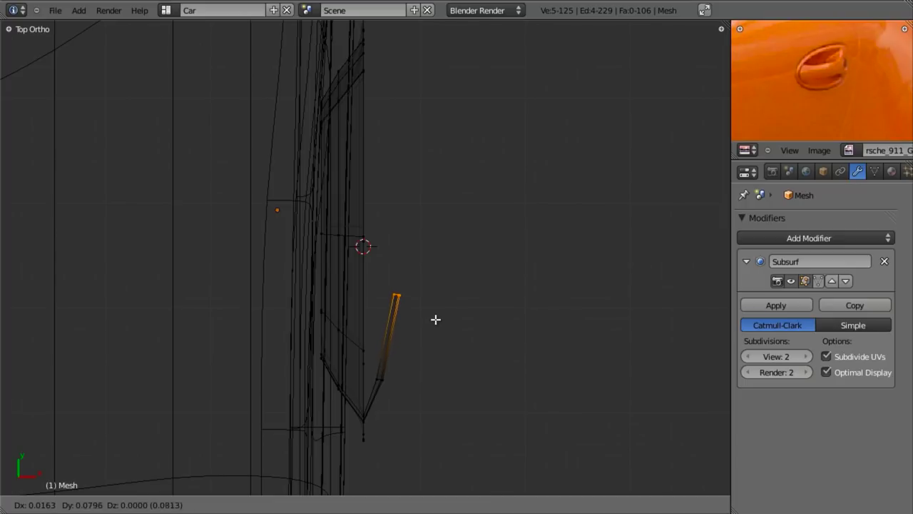
pyautogui.click(438, 270)
pyautogui.press('g')
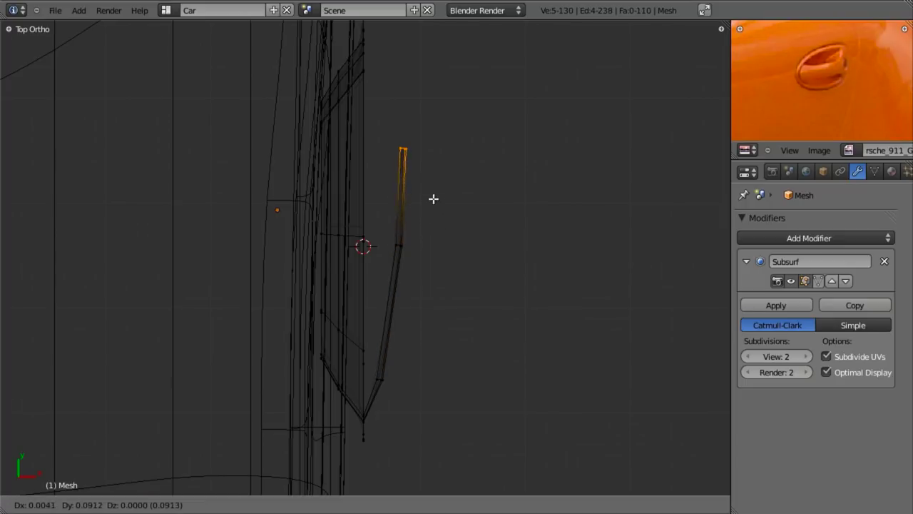
pyautogui.click(421, 124)
pyautogui.press('g')
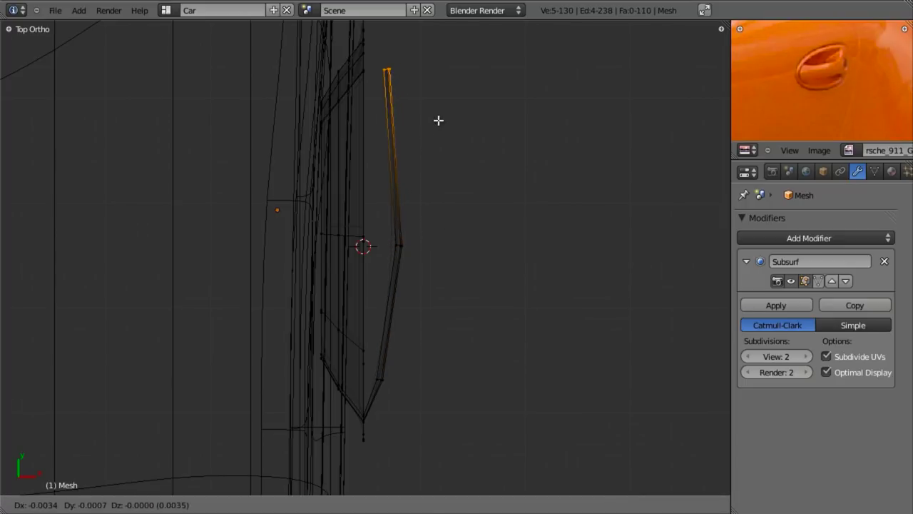
pyautogui.click(426, 122)
# Move the grip's end edge slightly back and up in line with the centre of the raised end.
pyautogui.press('KP_3')
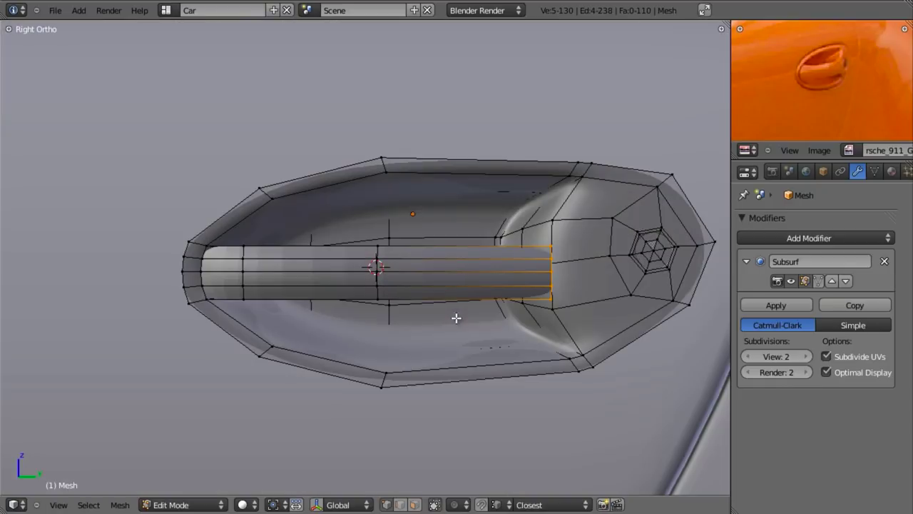
pyautogui.scroll(2, 457, 318)
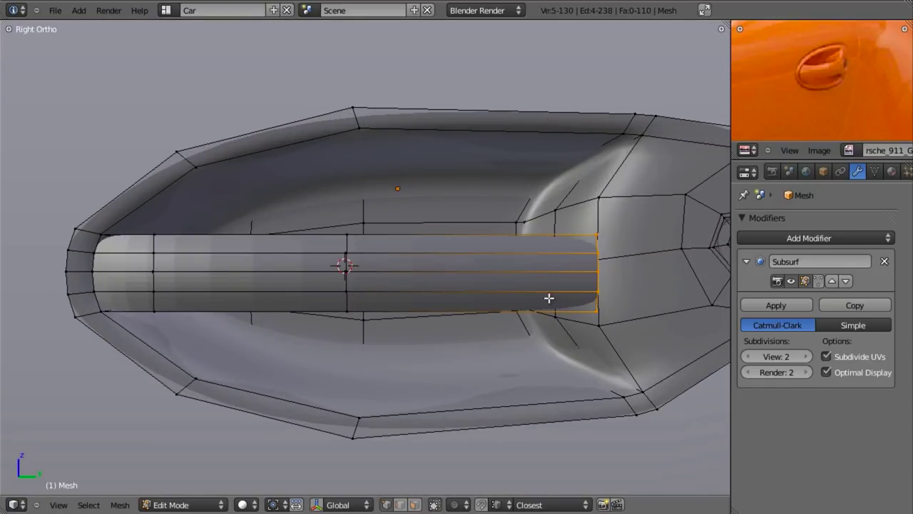
pyautogui.keyDown('shift'); pyautogui.moveTo(549, 297); pyautogui.dragTo(492, 300, button='middle'); pyautogui.keyUp('shift')
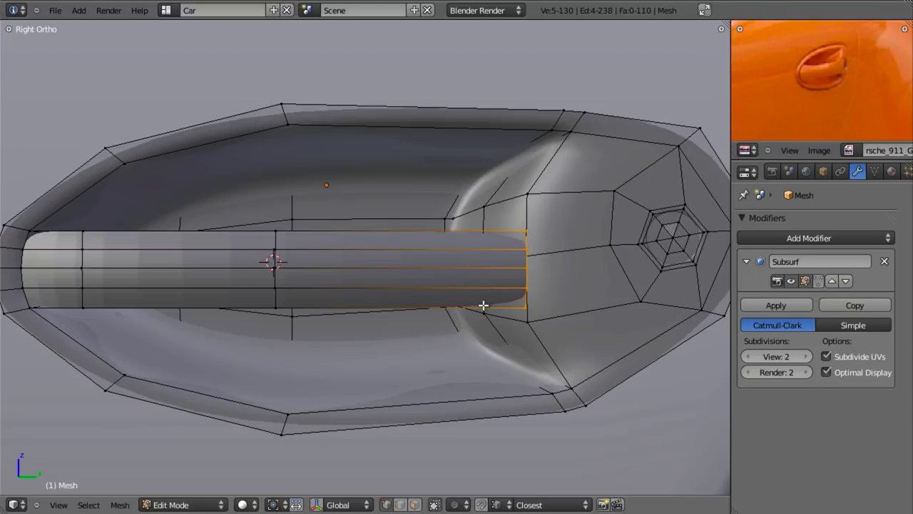
pyautogui.press('g')
pyautogui.click(463, 295)
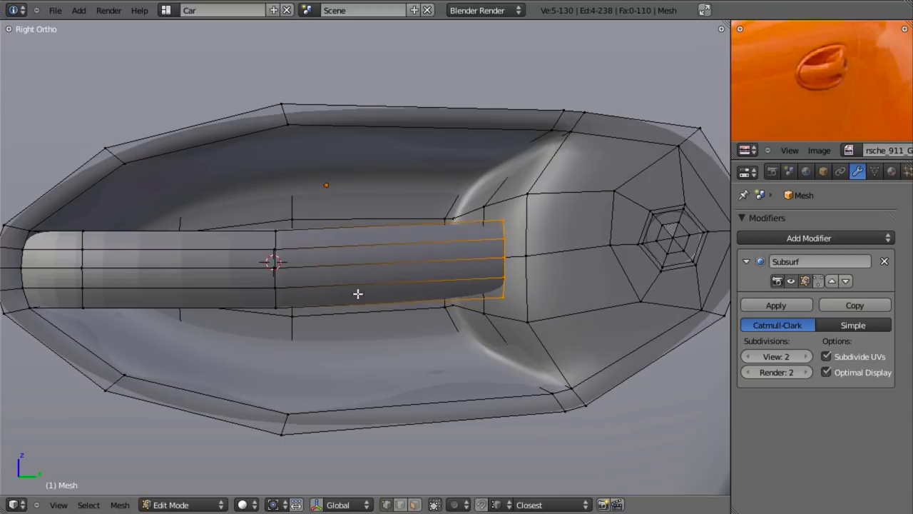
# Raise the grip's middle cross edge slightly so the strip runs straight to its end.
pyautogui.keyDown('alt'); pyautogui.rightClick(271, 239); pyautogui.keyUp('alt')
pyautogui.press('g')
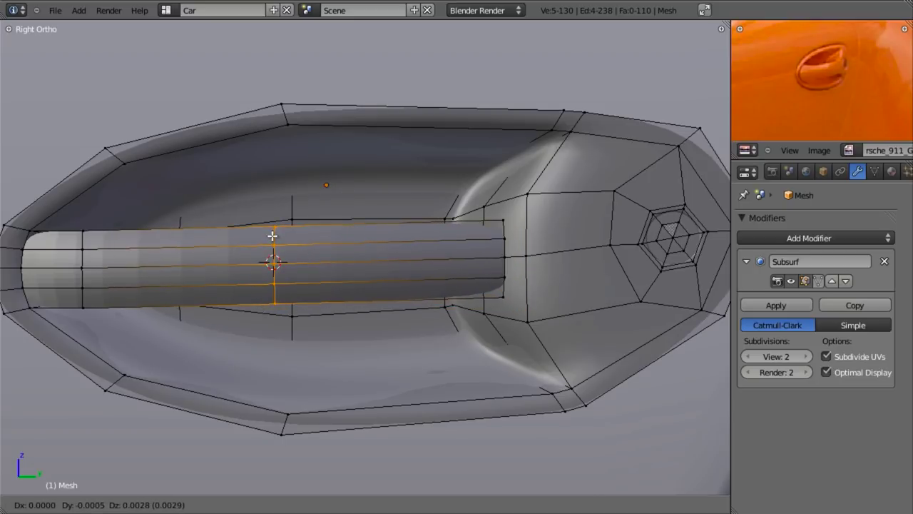
pyautogui.press('Escape')
pyautogui.press('a')
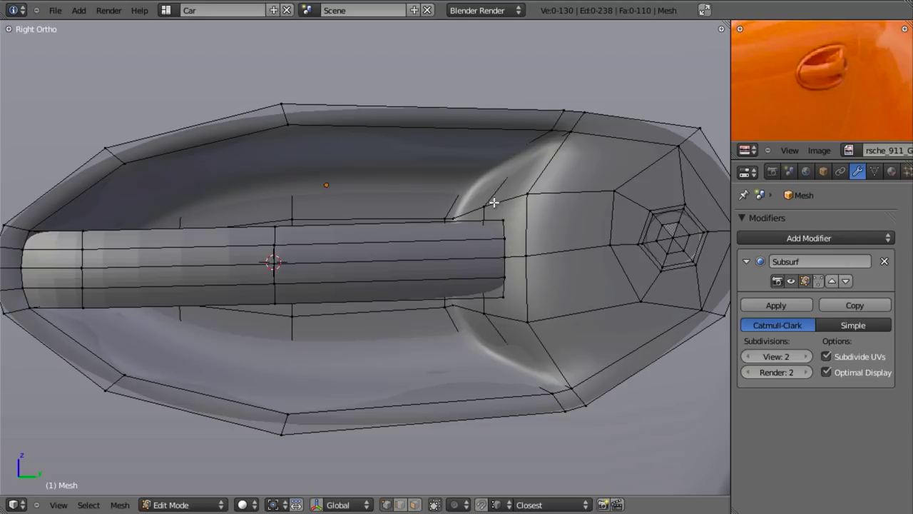
# Extrude the four faces on the raised end behind the grip's tip and scale the copy slightly inward.
pyautogui.press('z')
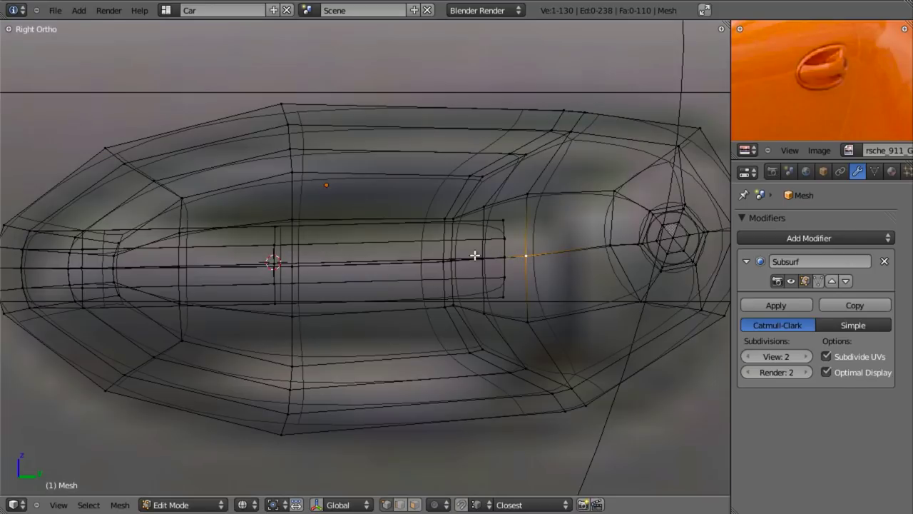
pyautogui.press('z')
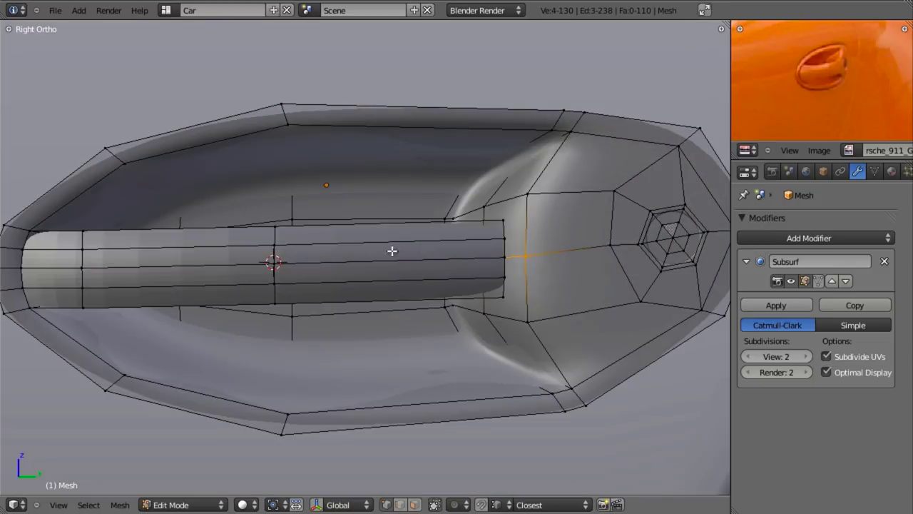
pyautogui.moveTo(394, 251)
pyautogui.mouseDown(button='middle')
pyautogui.moveTo(430, 340)
pyautogui.moveTo(500, 314)
pyautogui.mouseUp(button='middle')
pyautogui.press('g')
pyautogui.press('y')
pyautogui.click(514, 307)
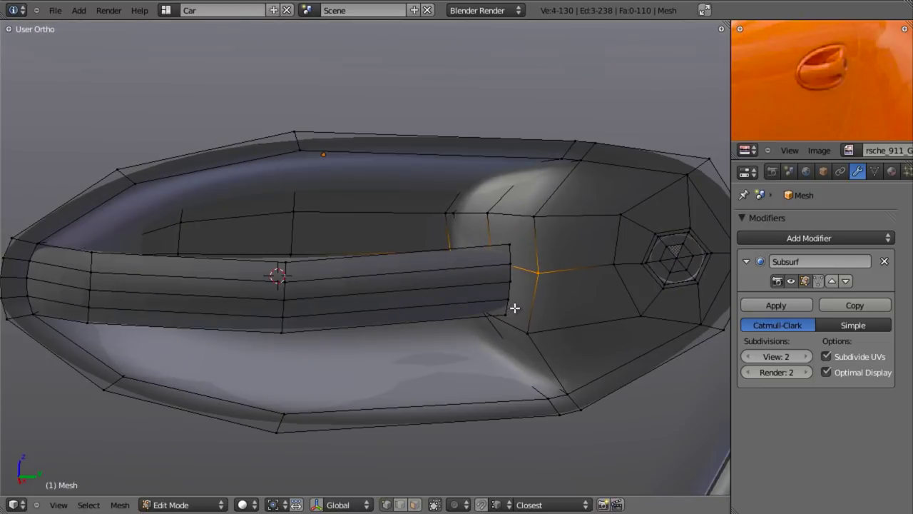
pyautogui.press('KP_3')
pyautogui.press('z')
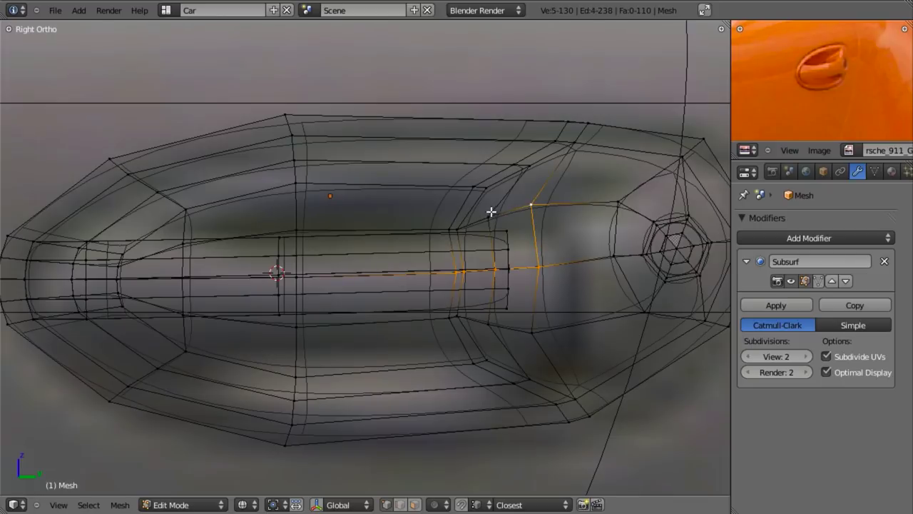
pyautogui.keyDown('shift'); pyautogui.click(490, 217); pyautogui.keyUp('shift')
pyautogui.keyDown('shift'); pyautogui.click(460, 226); pyautogui.keyUp('shift')
pyautogui.keyDown('shift'); pyautogui.click(457, 315); pyautogui.keyUp('shift')
pyautogui.keyDown('shift'); pyautogui.click(488, 323); pyautogui.keyUp('shift')
pyautogui.keyDown('shift'); pyautogui.click(532, 332); pyautogui.keyUp('shift')
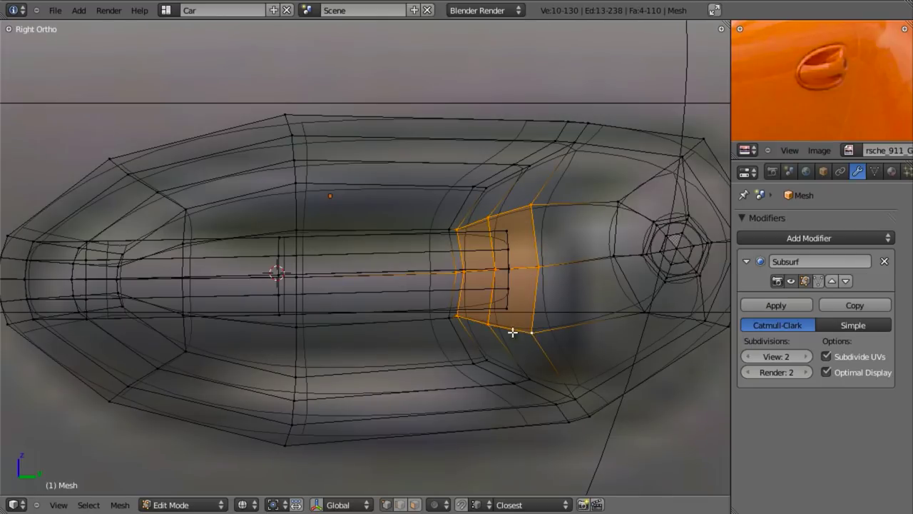
pyautogui.press('e')
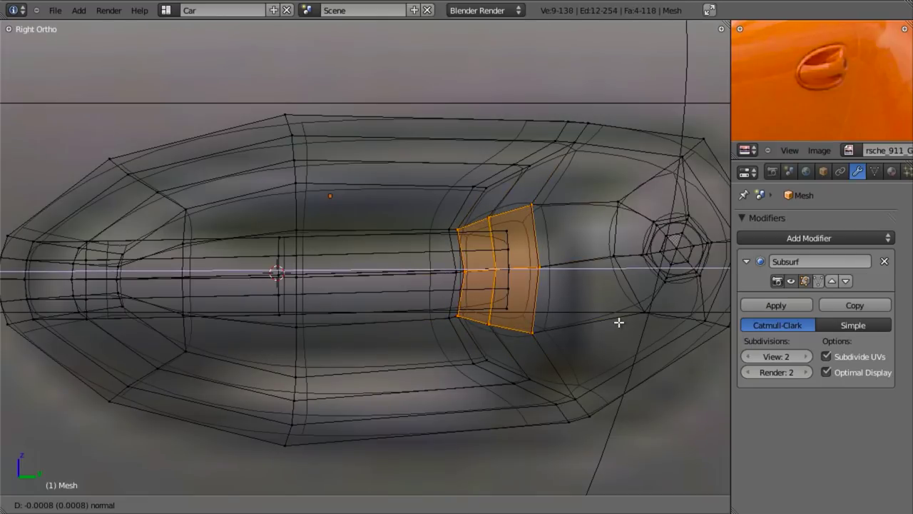
pyautogui.press('s')
pyautogui.click(615, 312)
pyautogui.press('z')
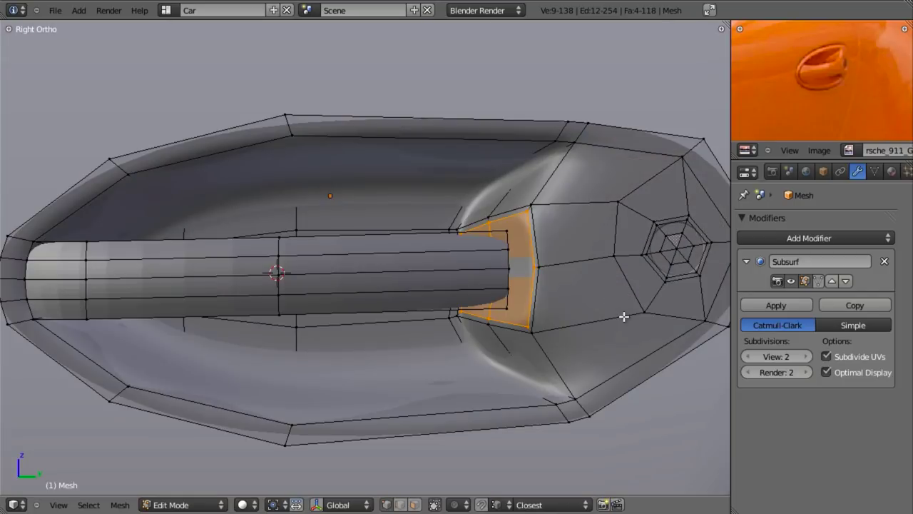
# Scale the grip's end edge near the raised end up to about 1.25 times.
pyautogui.press('Tab')
pyautogui.scroll(-4, 515, 312)
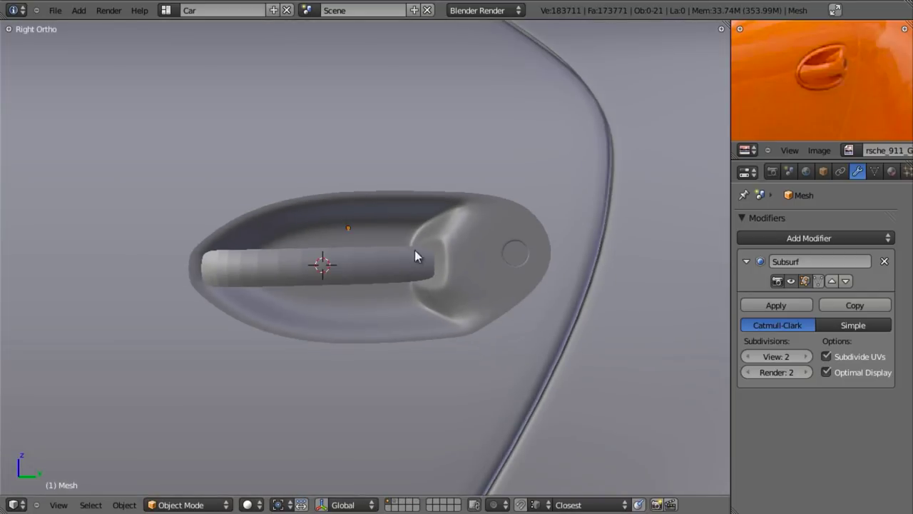
pyautogui.scroll(4, 463, 306)
pyautogui.press('Tab')
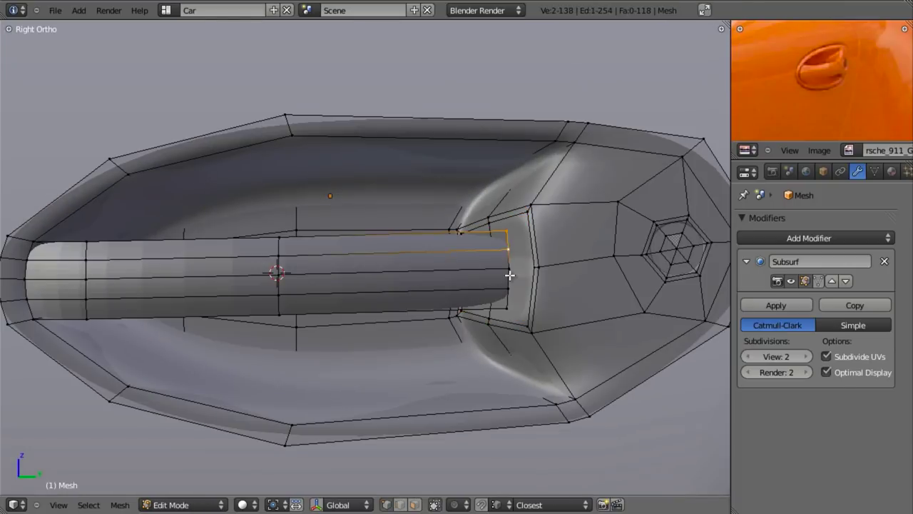
pyautogui.press('s')
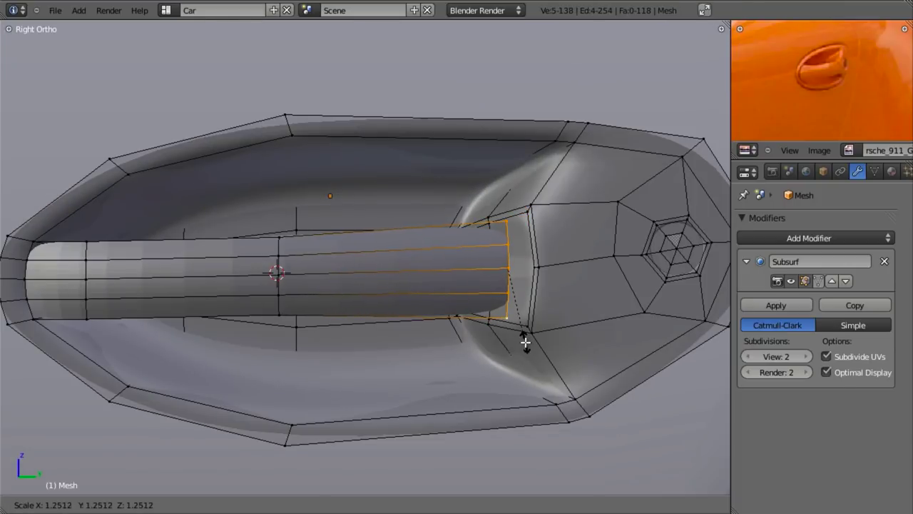
pyautogui.click(526, 341)
# Extrude a short segment from the grip's end inward to meet the raised end, and rotate its new edge to fit.
pyautogui.moveTo(526, 341); pyautogui.dragTo(408, 318, button='middle')
pyautogui.press('KP_7')
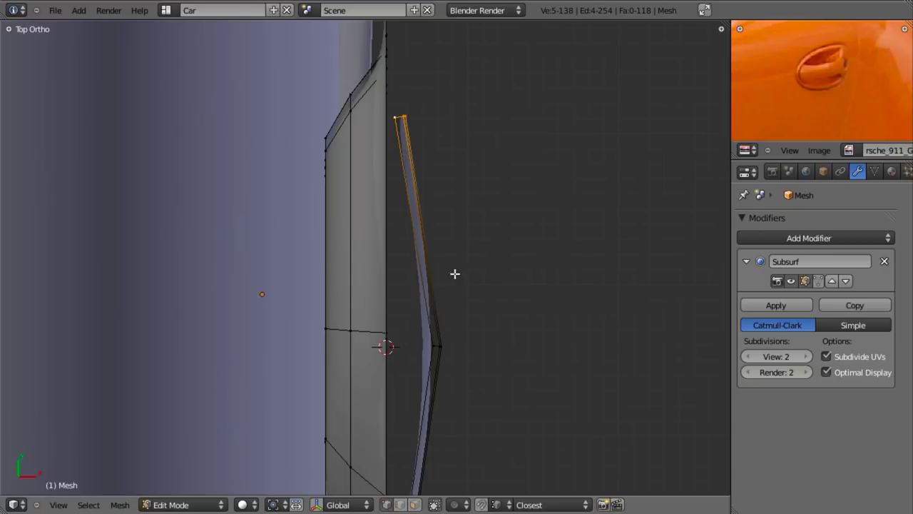
pyautogui.press('z')
pyautogui.press('r')
pyautogui.click(461, 209)
pyautogui.press('g')
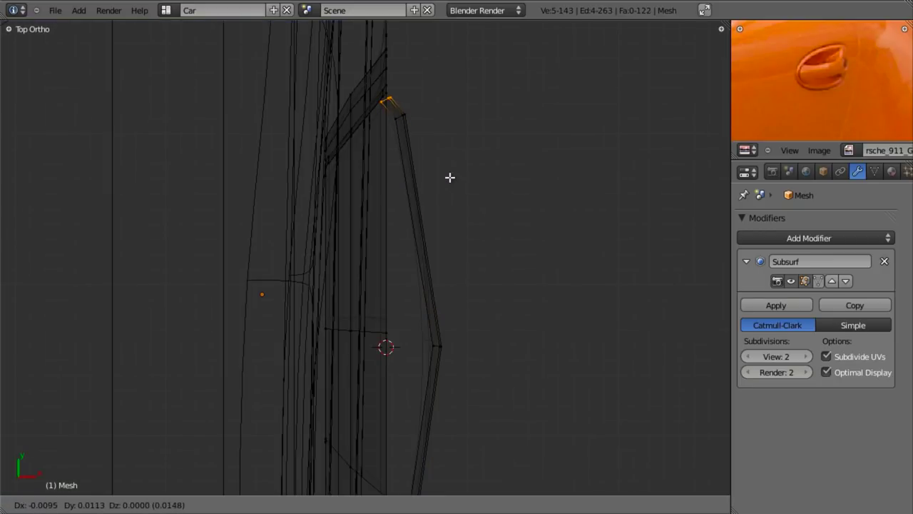
pyautogui.click(448, 173)
pyautogui.press('r')
pyautogui.click(451, 166)
# Move the grip's second-to-last cross edge slightly inward and back to smooth the bend near the raised end.
pyautogui.press('a')
pyautogui.press('b')
pyautogui.moveTo(390, 107); pyautogui.dragTo(421, 139)
pyautogui.press('g')
pyautogui.click(436, 189)
# Move the grip's middle cross edge slightly along its length toward the lock end.
pyautogui.press('a')
pyautogui.press('b')
pyautogui.moveTo(411, 331); pyautogui.dragTo(464, 389)
pyautogui.press('g')
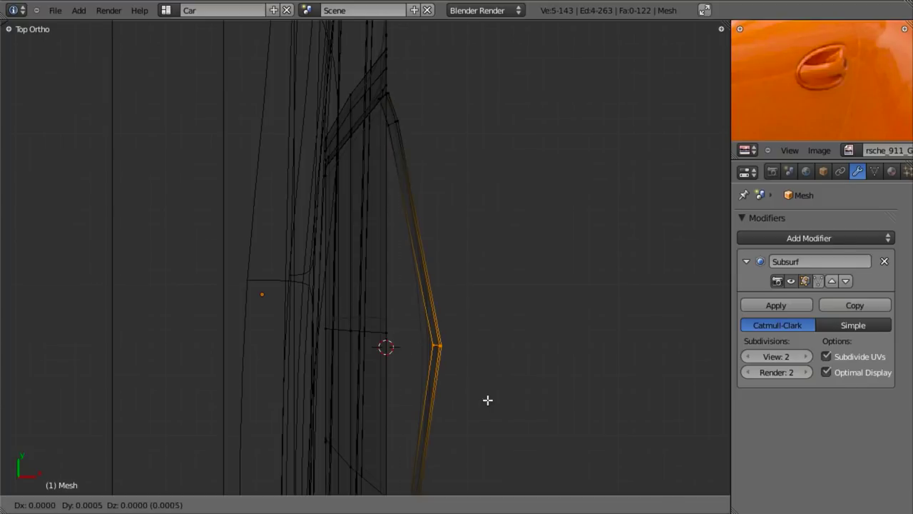
pyautogui.click(483, 390)
pyautogui.press('KP_3')
pyautogui.press('z')
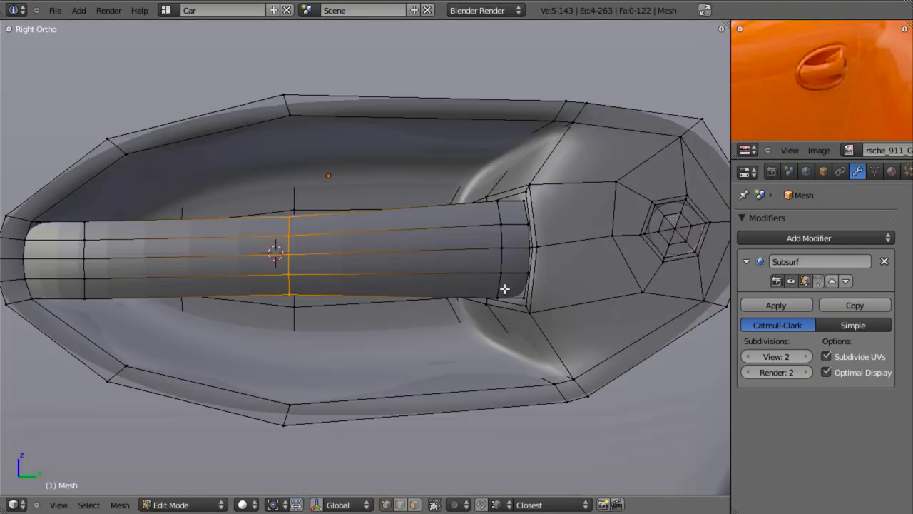
# Check the grip in Object Mode and scale its middle cross edge up slightly.
pyautogui.press('Tab')
pyautogui.scroll(-4, 428, 293)
pyautogui.scroll(3, 427, 293)
pyautogui.press('Tab')
pyautogui.press('s')
pyautogui.click(367, 316)
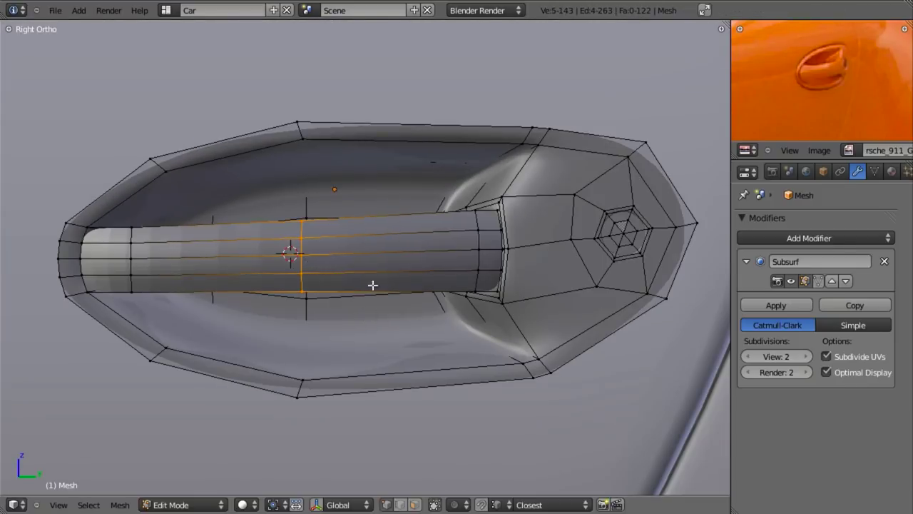
pyautogui.press('a')
pyautogui.keyDown('alt'); pyautogui.rightClick(372, 212); pyautogui.keyUp('alt')
pyautogui.keyDown('alt'); pyautogui.keyDown('shift'); pyautogui.rightClick(357, 284); pyautogui.keyUp('shift'); pyautogui.keyUp('alt')
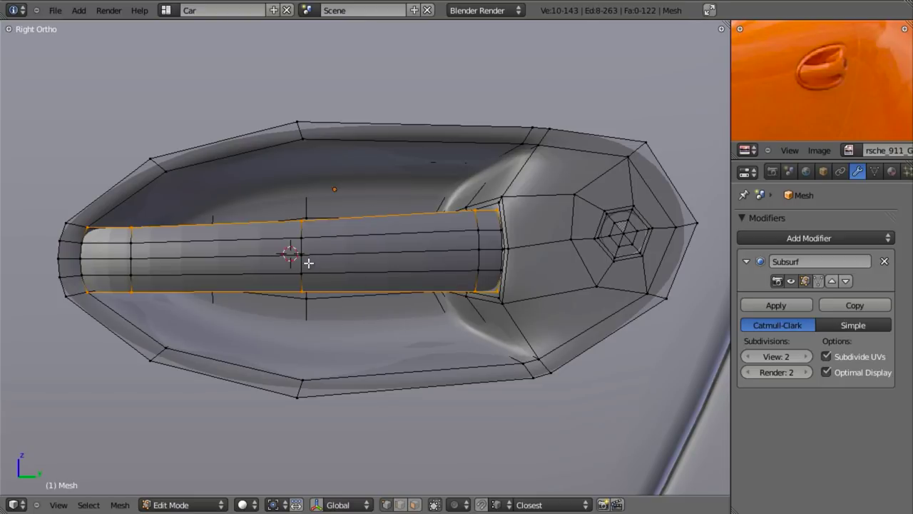
pyautogui.press('a')
# Extrude the whole grip strip inward along X into the recess to give it thickness.
pyautogui.press('l')
pyautogui.moveTo(298, 247); pyautogui.dragTo(392, 316, button='middle')
pyautogui.hotkey('shift', 'd')
pyautogui.press('x')
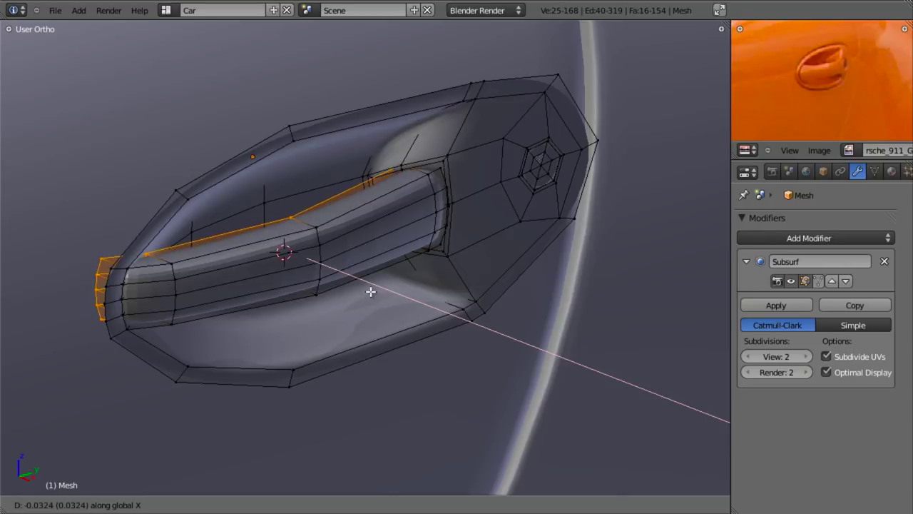
pyautogui.click(371, 291)
pyautogui.press('KP_7')
pyautogui.press('x')
# Scale the grip's inner side to about 0.73 along Y and shift it slightly toward the lock end.
pyautogui.keyDown('shift'); pyautogui.moveTo(524, 320); pyautogui.dragTo(529, 271, button='middle'); pyautogui.keyUp('shift')
pyautogui.press('z')
pyautogui.press('s')
pyautogui.press('y')
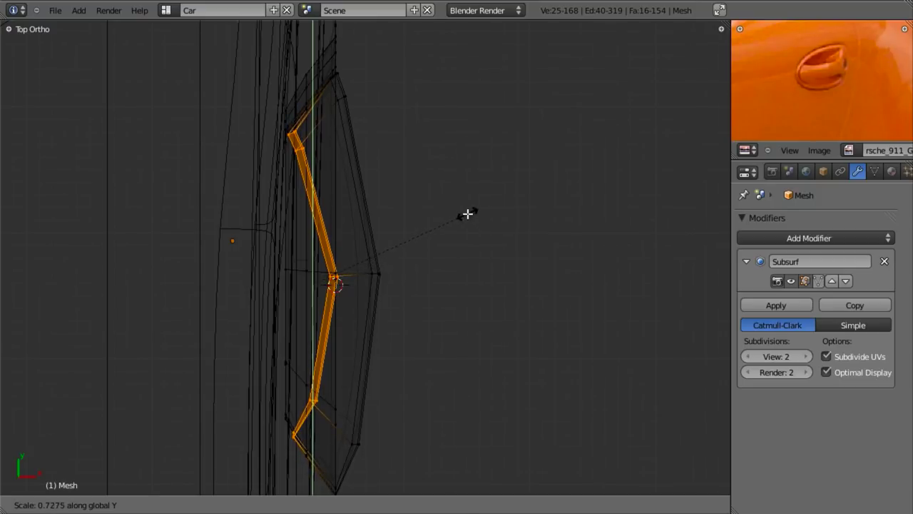
pyautogui.click(467, 213)
pyautogui.press('g')
pyautogui.click(467, 208)
# Move the grip's inner side outward along X and rescale it along Y.
pyautogui.press('g')
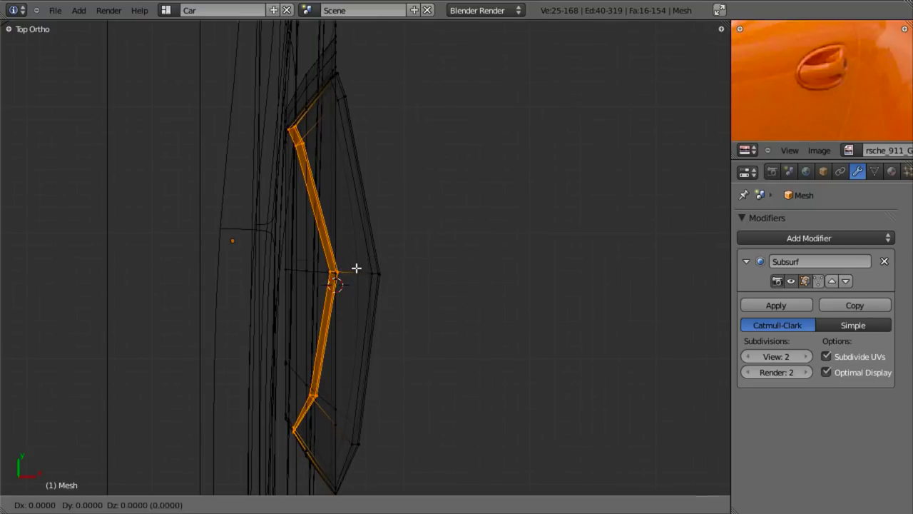
pyautogui.press('x')
pyautogui.click(364, 267)
pyautogui.press('s')
pyautogui.press('y')
pyautogui.click(429, 295)
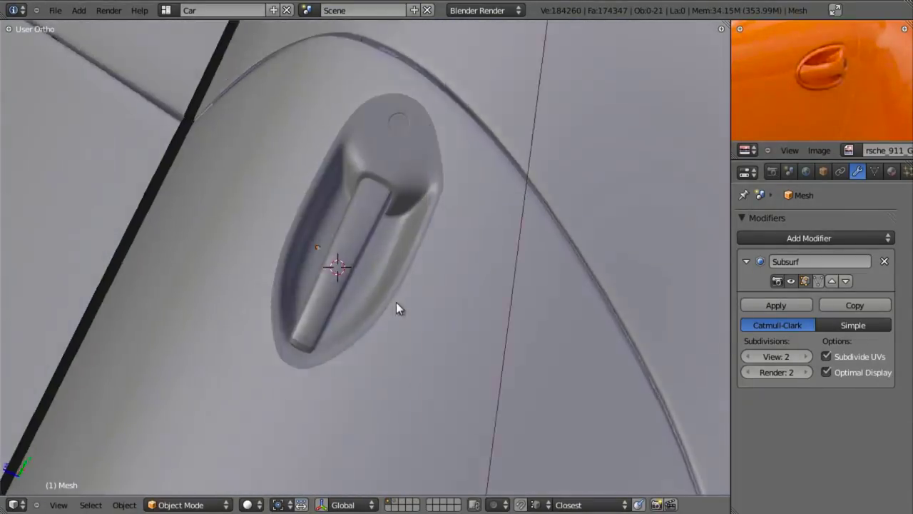
# Slide the grip's cross edge loop at the lock end closer to that end.
pyautogui.moveTo(396, 302); pyautogui.dragTo(368, 339, button='middle')
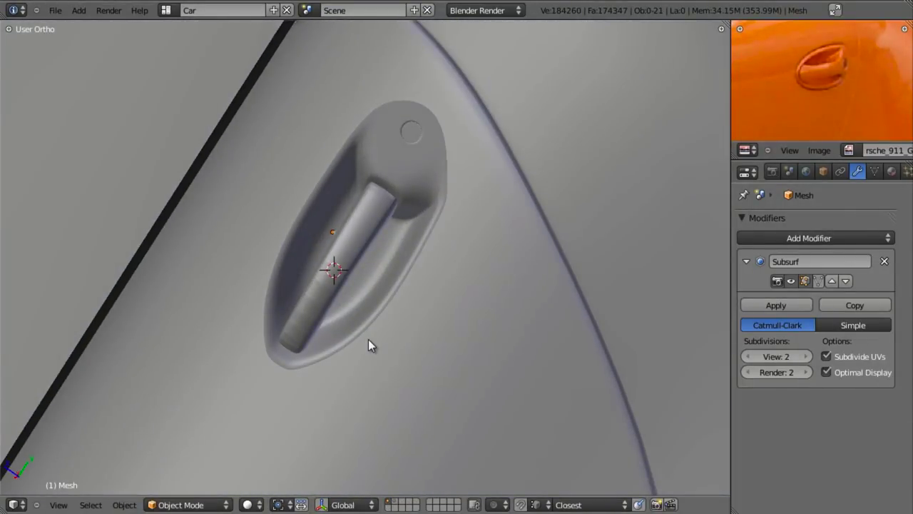
pyautogui.press('KP_3')
pyautogui.scroll(6, 428, 341)
pyautogui.press('Tab')
pyautogui.press('a')
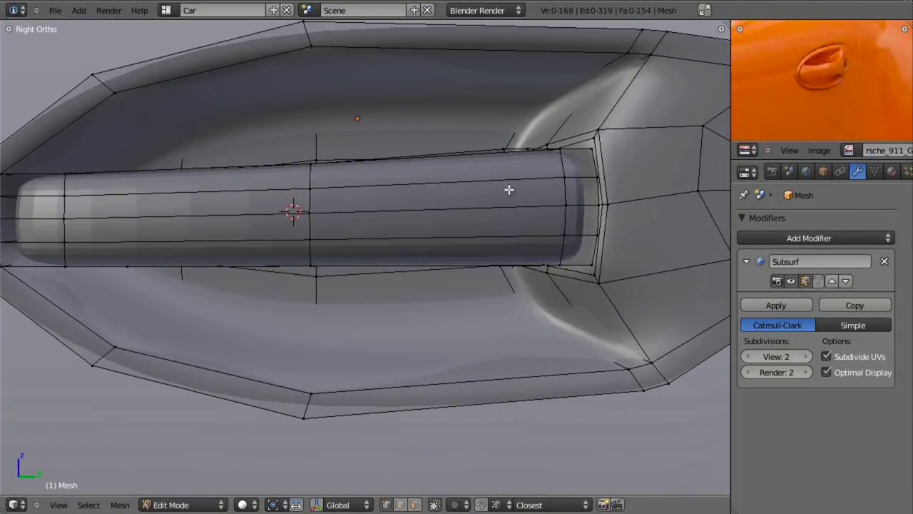
pyautogui.moveTo(509, 190); pyautogui.dragTo(521, 294, button='middle')
pyautogui.keyDown('alt'); pyautogui.rightClick(520, 248); pyautogui.keyUp('alt')
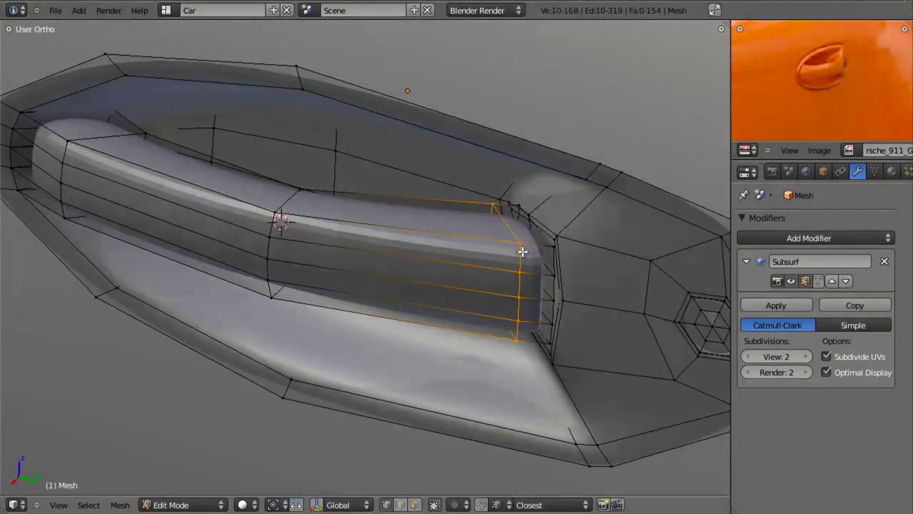
pyautogui.hotkey('ctrl', 'e')
pyautogui.click(525, 258)
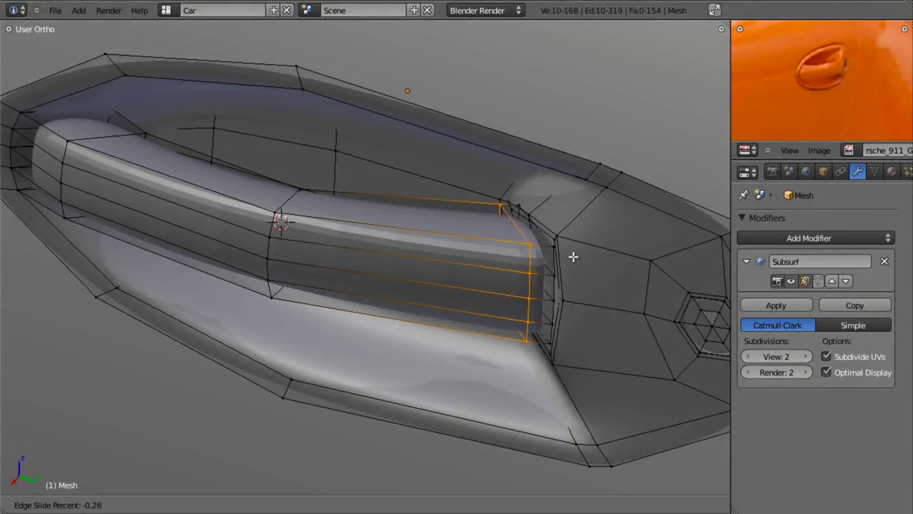
pyautogui.click(621, 251)
# Add a cross edge loop near the grip's free end, slid to about -0.96 against the tip, and check it in Object Mode.
pyautogui.moveTo(321, 300); pyautogui.dragTo(247, 212, button='middle')
pyautogui.press('a')
pyautogui.keyDown('alt'); pyautogui.rightClick(250, 209); pyautogui.keyUp('alt')
pyautogui.press('g')
pyautogui.press('g')
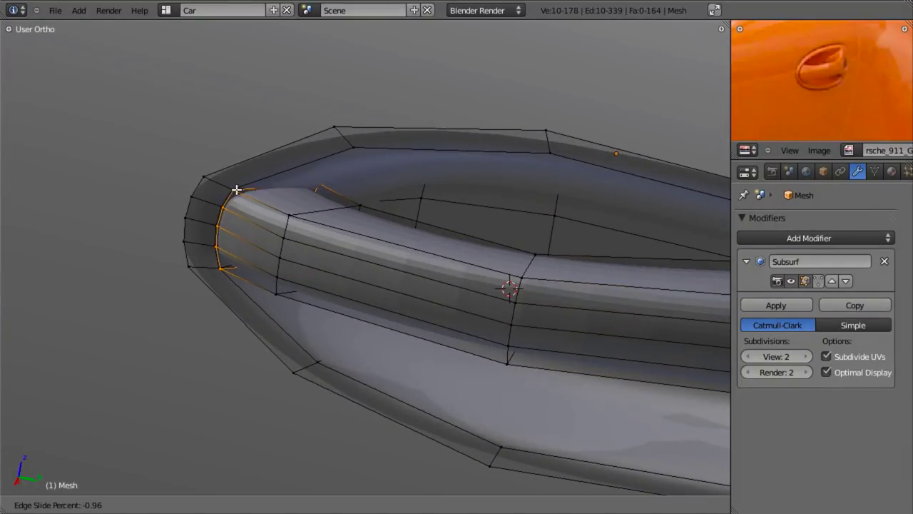
pyautogui.click(239, 190)
pyautogui.press('Tab')
pyautogui.scroll(-5, 354, 318)
pyautogui.moveTo(355, 318); pyautogui.dragTo(454, 231, button='middle')
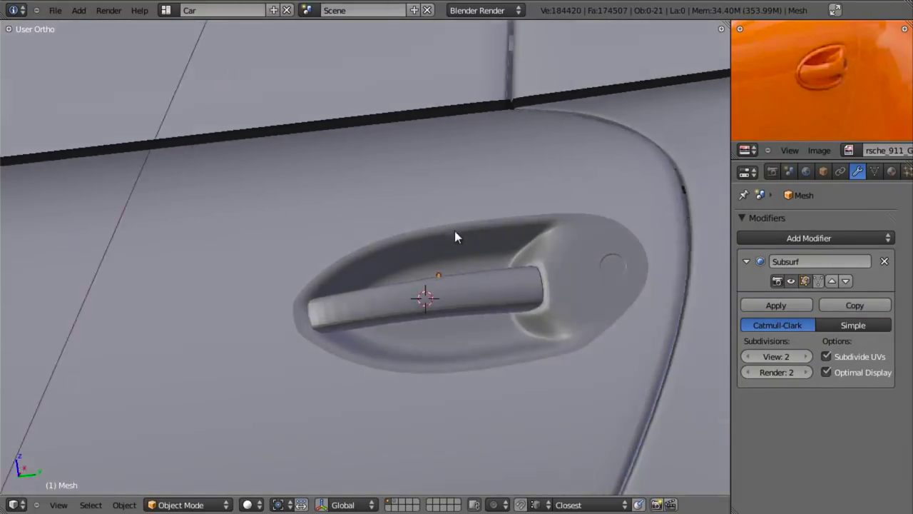
# Apply smooth shading to the entire handle mesh.
pyautogui.scroll(3, 428, 253)
pyautogui.press('Tab')
pyautogui.press('a')
pyautogui.press('w')
pyautogui.click(472, 269)
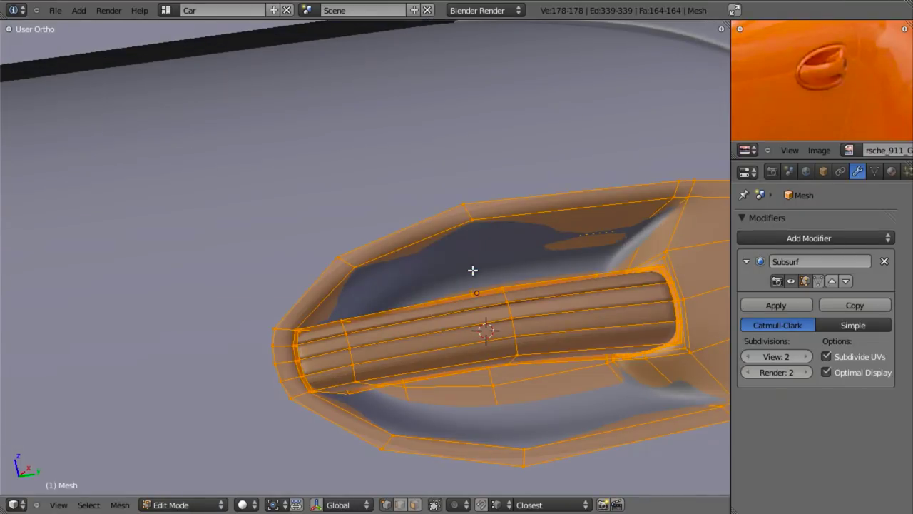
# Add a lengthwise edge loop around the grip's sides, slid to about 0.76 toward its outer face.
pyautogui.press('KP_3')
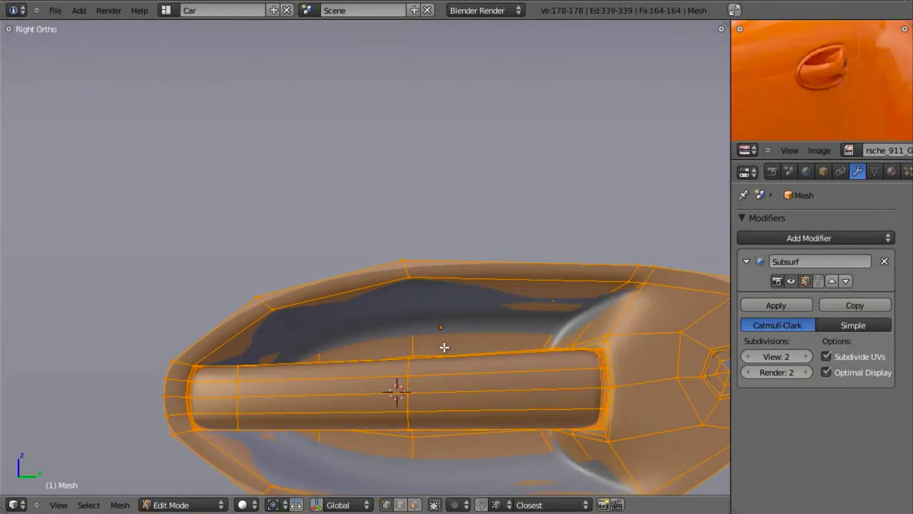
pyautogui.keyDown('shift'); pyautogui.moveTo(444, 347); pyautogui.dragTo(468, 307, button='middle'); pyautogui.keyUp('shift')
pyautogui.scroll(2, 468, 308)
pyautogui.moveTo(361, 347); pyautogui.dragTo(428, 246, button='middle')
pyautogui.press('a')
pyautogui.click(455, 246)
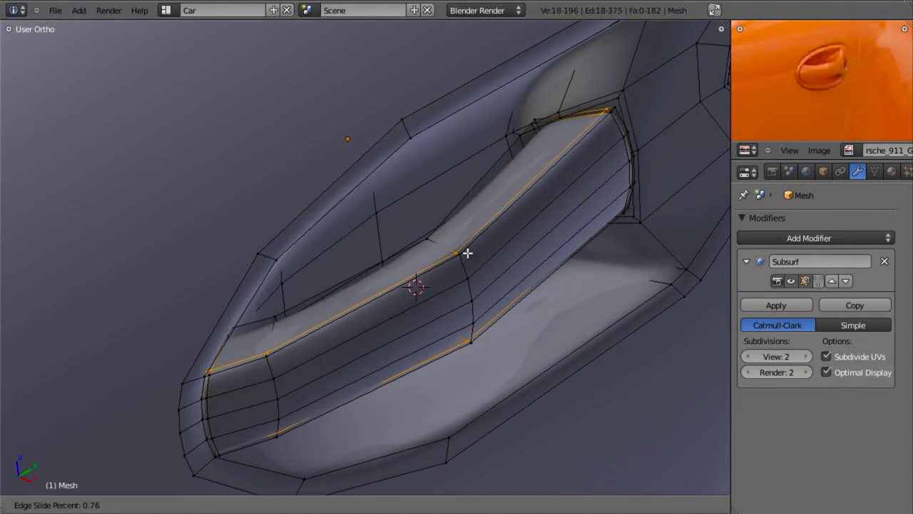
pyautogui.click(468, 254)
# Select the linked grip geometry in wireframe top view and deselect its outer and end vertices, keeping only the inner side.
pyautogui.press('z')
pyautogui.keyDown('alt'); pyautogui.rightClick(452, 208); pyautogui.keyUp('alt')
pyautogui.moveTo(452, 245); pyautogui.dragTo(461, 287, button='middle')
pyautogui.press('KP_7')
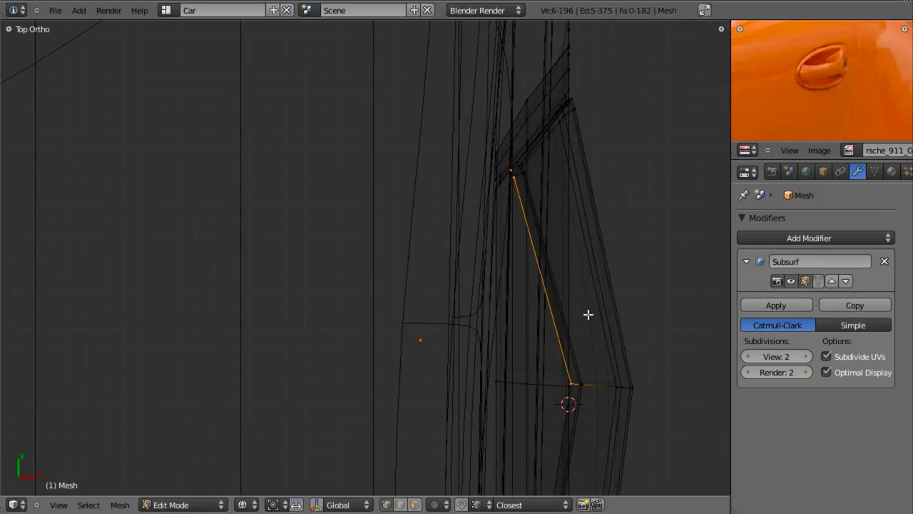
pyautogui.hotkey('ctrl', 'l')
pyautogui.scroll(-3, 618, 347)
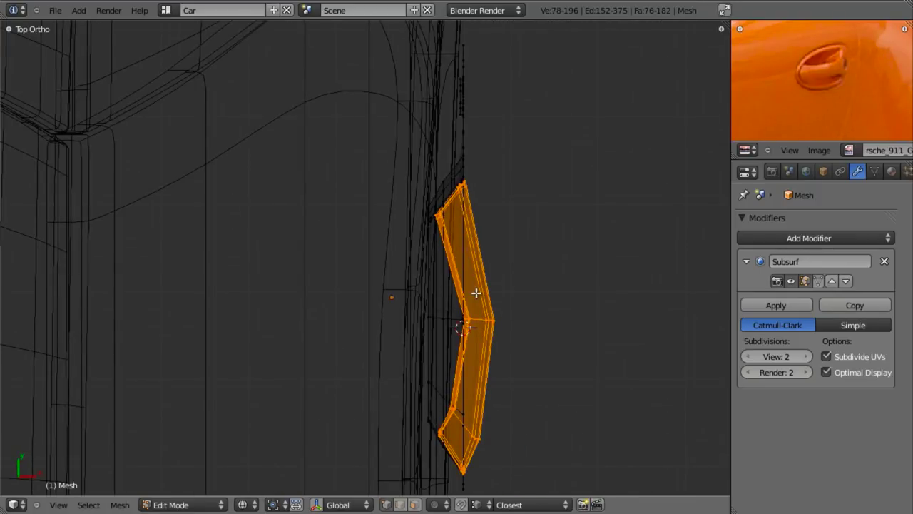
pyautogui.scroll(1, 476, 292)
pyautogui.keyDown('shift'); pyautogui.moveTo(493, 347); pyautogui.dragTo(417, 247, button='middle'); pyautogui.keyUp('shift')
pyautogui.press('b')
pyautogui.moveTo(393, 63); pyautogui.dragTo(435, 110, button='middle')
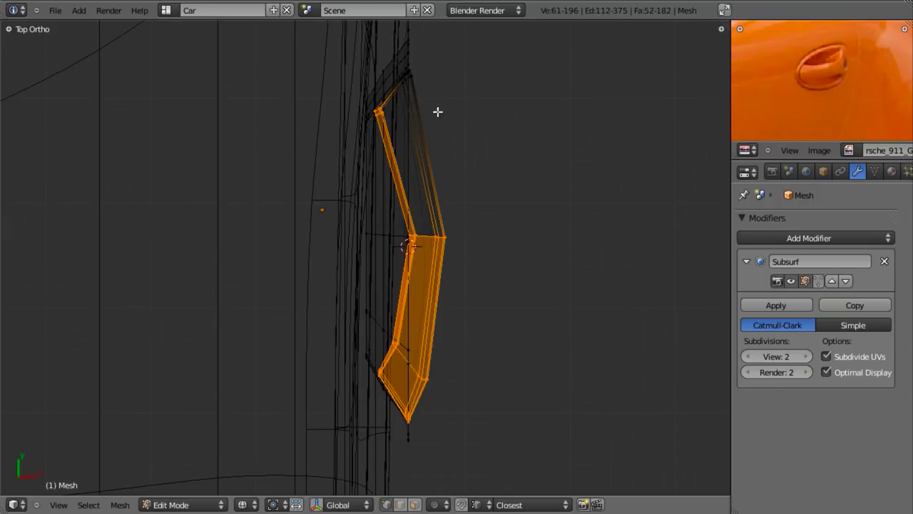
pyautogui.press('b')
pyautogui.moveTo(424, 149); pyautogui.dragTo(471, 268, button='middle')
pyautogui.press('b')
pyautogui.moveTo(401, 368); pyautogui.dragTo(512, 481, button='middle')
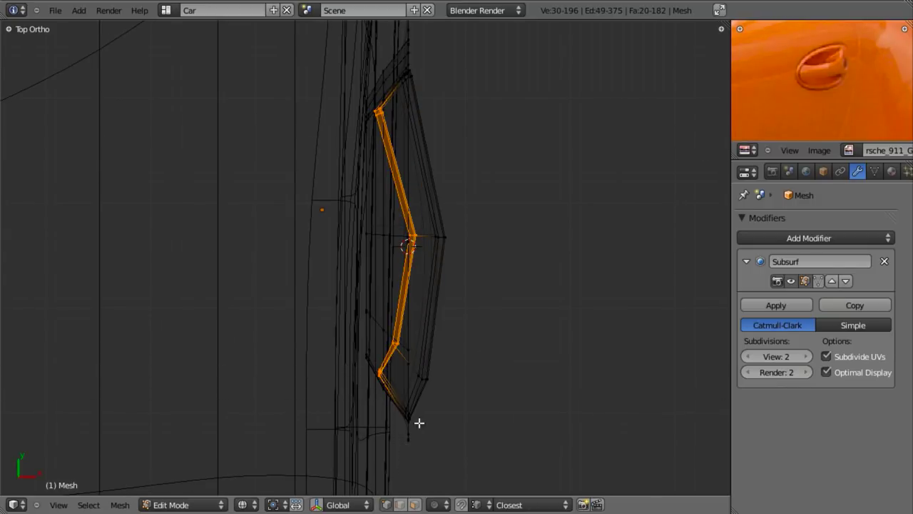
pyautogui.press('b')
pyautogui.moveTo(392, 394); pyautogui.dragTo(447, 477, button='middle')
# Scale the grip's inner side to about 0.70 along Z and check the result in Object Mode.
pyautogui.scroll(3, 463, 381)
pyautogui.keyDown('shift'); pyautogui.moveTo(462, 381); pyautogui.dragTo(414, 352, button='middle'); pyautogui.keyUp('shift')
pyautogui.moveTo(414, 353)
pyautogui.mouseDown(button='middle')
pyautogui.moveTo(379, 364)
pyautogui.moveTo(350, 308)
pyautogui.moveTo(357, 264)
pyautogui.moveTo(448, 304)
pyautogui.mouseUp(button='middle')
pyautogui.press('z')
pyautogui.press('z')
pyautogui.press('z')
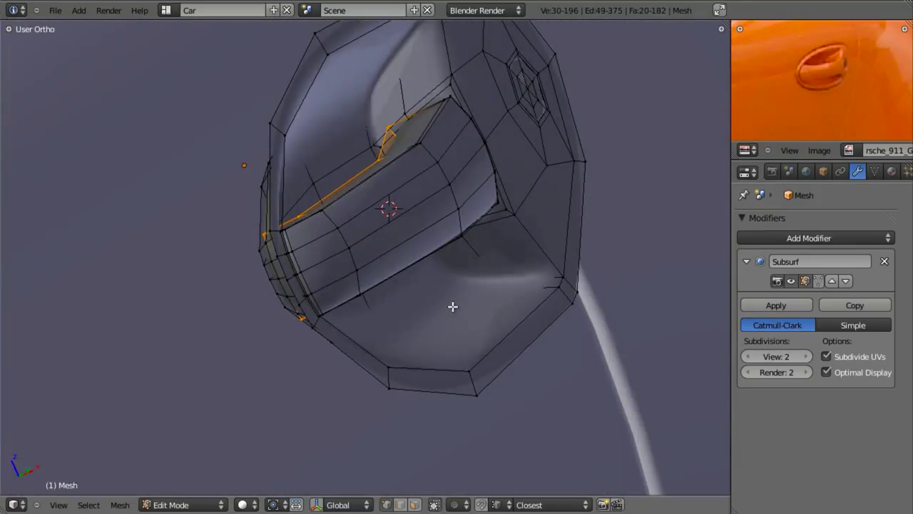
pyautogui.press('s')
pyautogui.press('z')
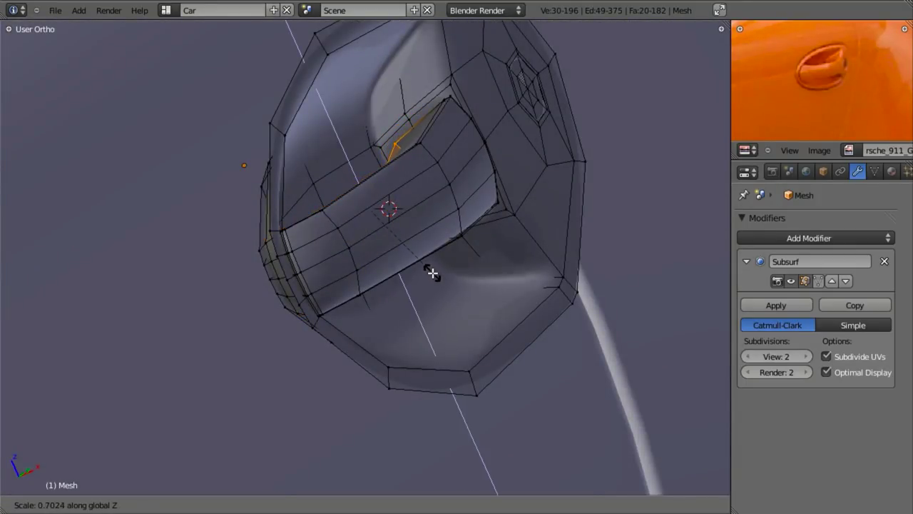
pyautogui.click(432, 272)
pyautogui.moveTo(389, 184); pyautogui.dragTo(420, 228, button='middle')
pyautogui.press('Tab')
# Add another lengthwise edge loop around the grip's sides, slid to about 0.51, and inspect the smoothed handle.
pyautogui.press('Tab')
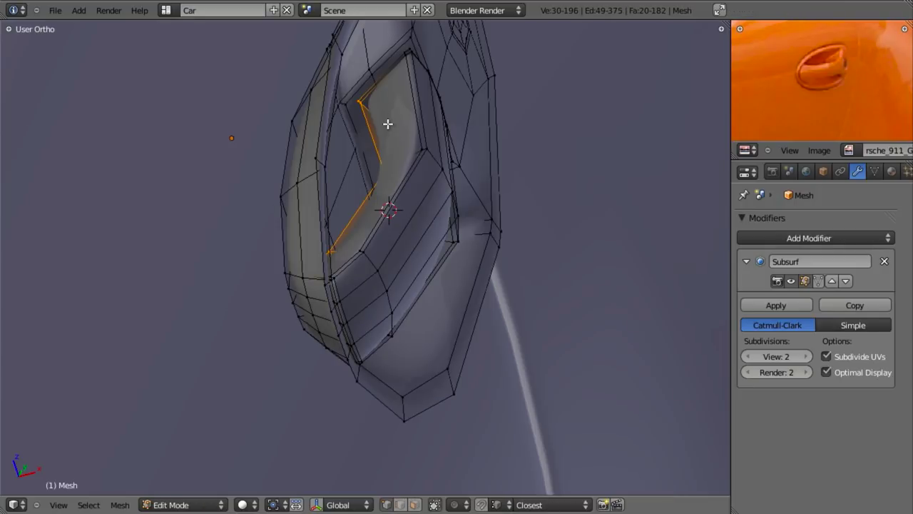
pyautogui.press('z')
pyautogui.press('z')
pyautogui.press('g')
pyautogui.press('g')
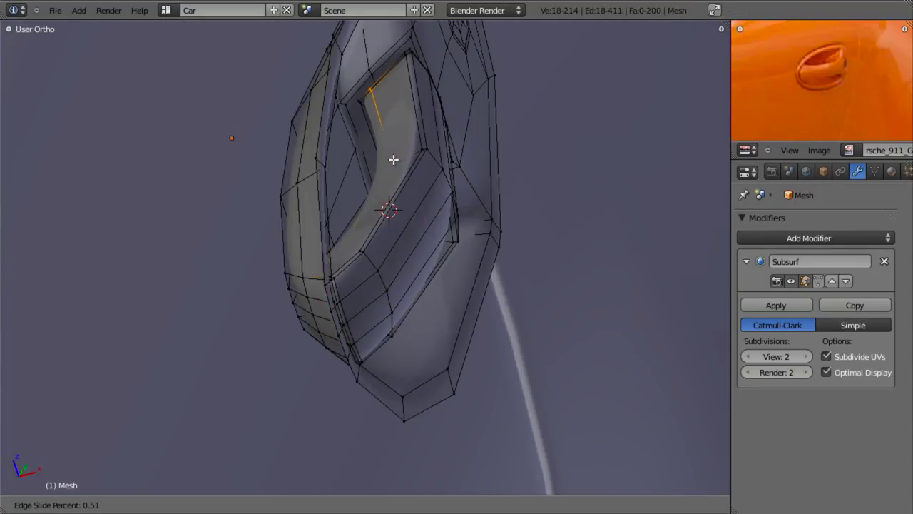
pyautogui.click(390, 162)
pyautogui.press('Tab')
pyautogui.moveTo(473, 263); pyautogui.dragTo(440, 245, button='middle')
# Cut an edge loop across the lock plate and slide it tight against the ridge beside the grip.
pyautogui.press('Tab')
pyautogui.scroll(3, 440, 245)
pyautogui.hotkey('ctrl', 'r')
pyautogui.click(442, 205)
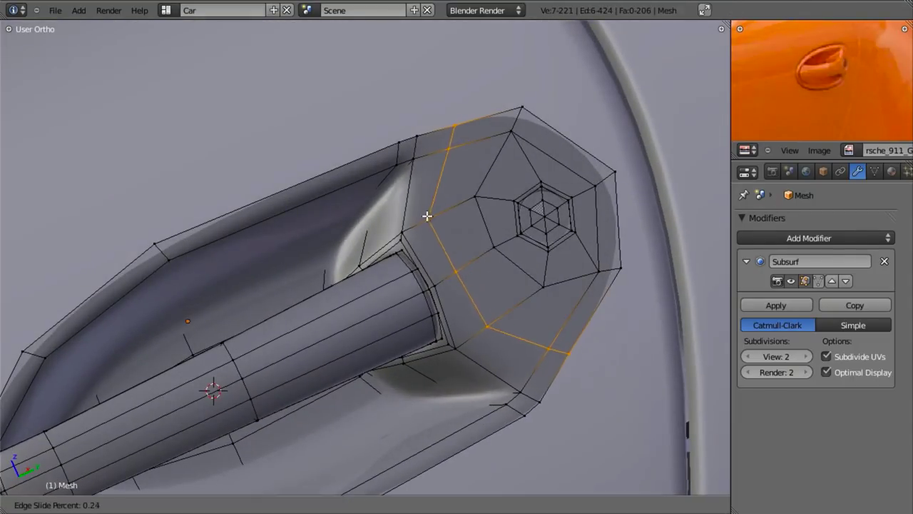
pyautogui.click(405, 232)
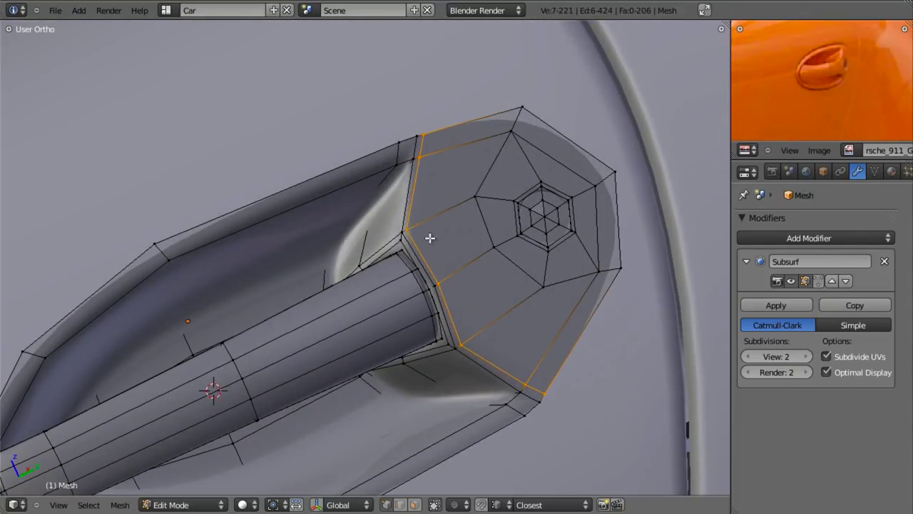
# Deselect the new loop's middle vertices and move its four rim-end vertices along Y toward the lock.
pyautogui.press('z')
pyautogui.press('b')
pyautogui.moveTo(389, 217); pyautogui.dragTo(475, 302, button='middle')
pyautogui.press('z')
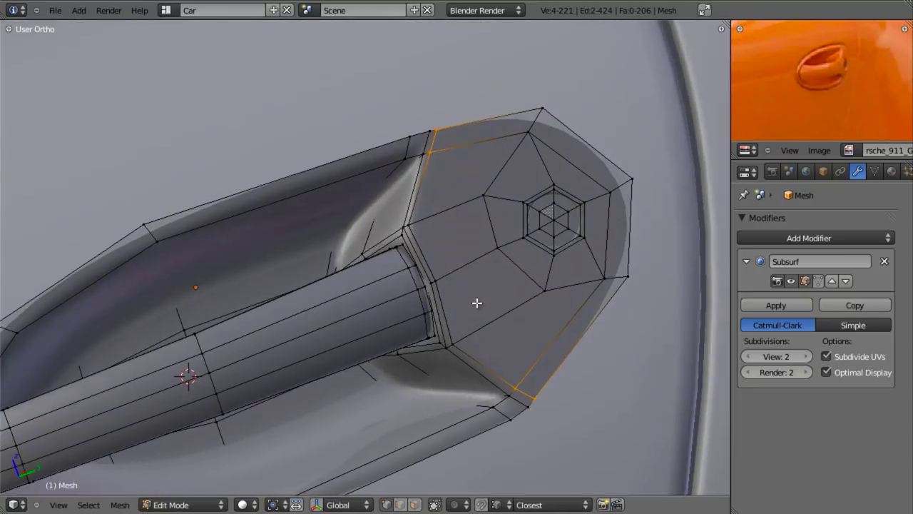
pyautogui.press('g')
pyautogui.press('y')
pyautogui.click(514, 288)
# Reposition only the loop's lower pair of rim vertices in right view and check the plate in Object Mode.
pyautogui.press('KP_3')
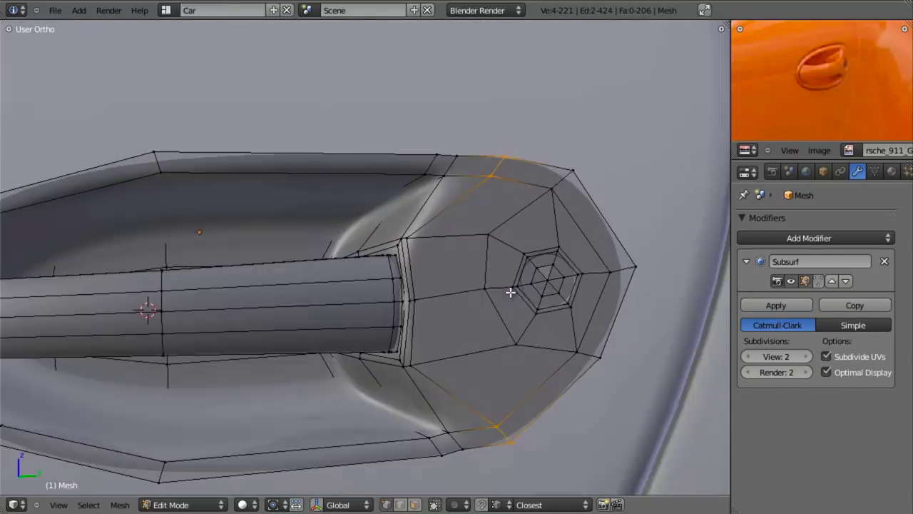
pyautogui.press('z')
pyautogui.moveTo(423, 209); pyautogui.dragTo(621, 96, button='middle')
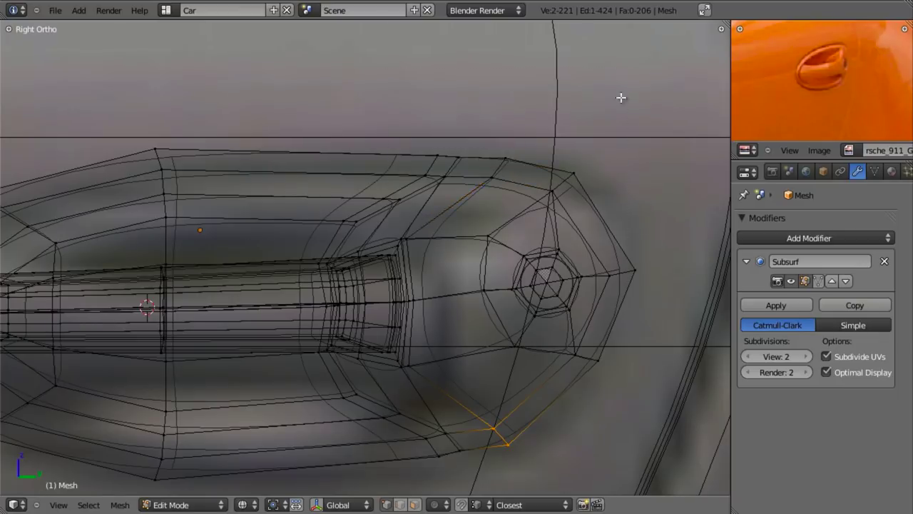
pyautogui.press('z')
pyautogui.press('g')
pyautogui.click(527, 351)
pyautogui.press('Tab')
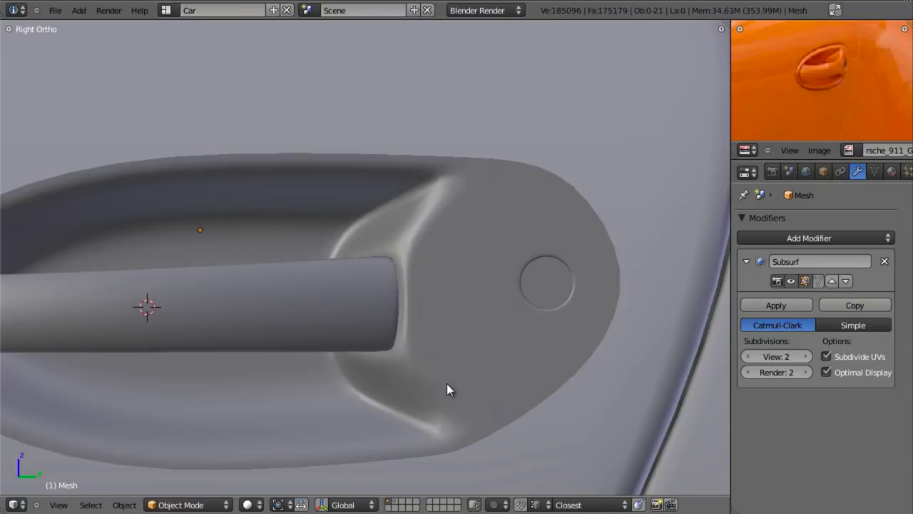
pyautogui.scroll(-3, 368, 347)
pyautogui.scroll(3, 416, 343)
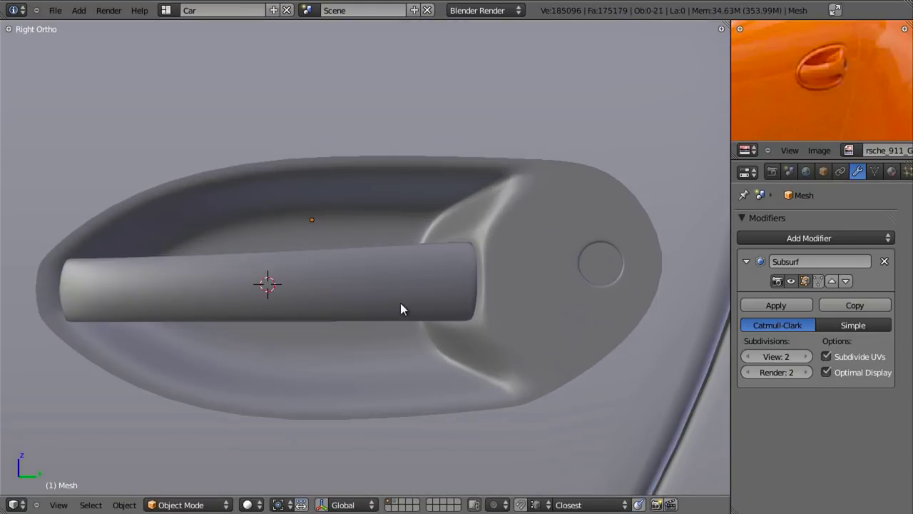
# Scale the grip's middle cross loop and the one near its free end together to about 0.86 along Z.
pyautogui.keyDown('shift'); pyautogui.moveTo(379, 295); pyautogui.dragTo(513, 305, button='middle'); pyautogui.keyUp('shift')
pyautogui.press('Tab')
pyautogui.press('z')
pyautogui.press('z')
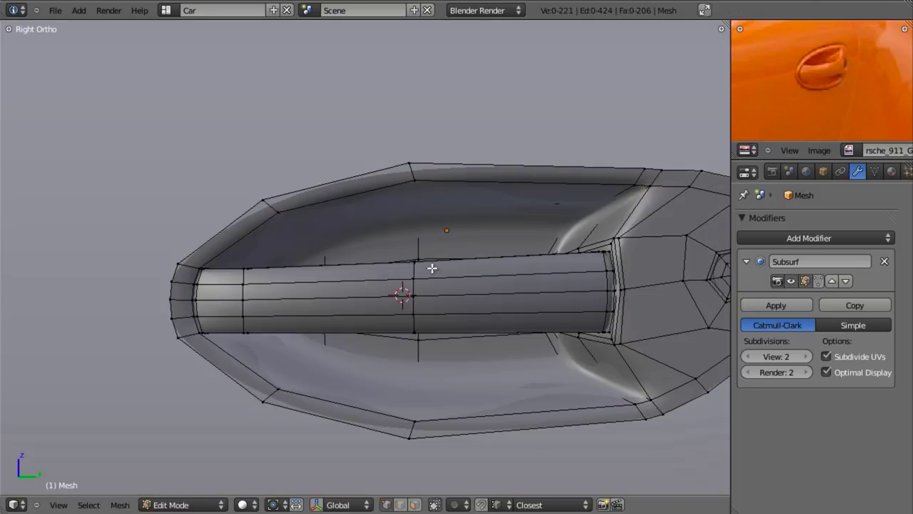
pyautogui.keyDown('alt'); pyautogui.rightClick(417, 273); pyautogui.keyUp('alt')
pyautogui.keyDown('alt'); pyautogui.keyDown('shift'); pyautogui.rightClick(245, 276); pyautogui.keyUp('shift'); pyautogui.keyUp('alt')
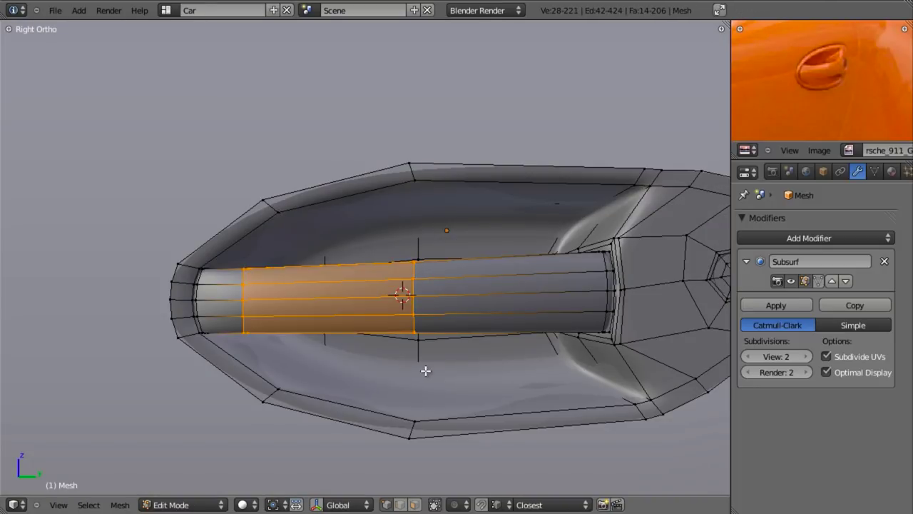
pyautogui.press('s')
pyautogui.press('z')
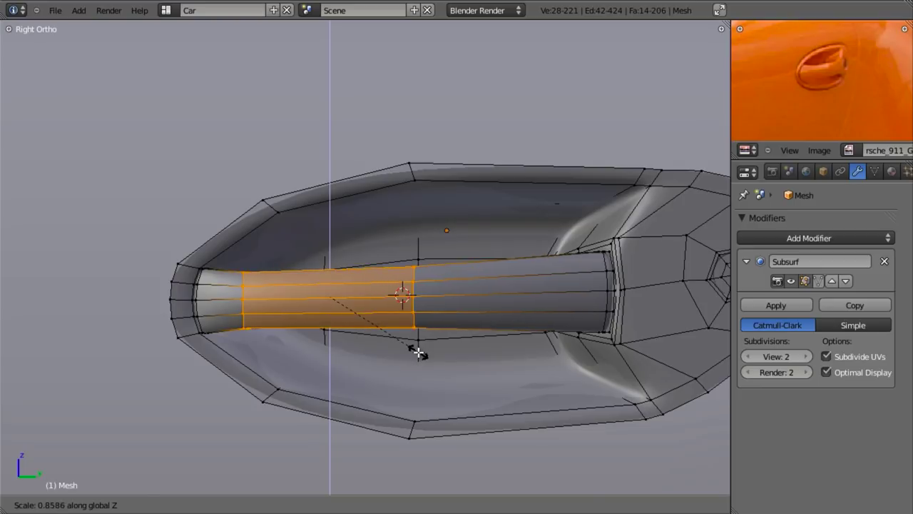
pyautogui.click(418, 353)
# Box-select the free end of the grip and recess, scale it up along Z, and check the flared tip in Object Mode.
pyautogui.press('z')
pyautogui.press('a')
pyautogui.moveTo(140, 224); pyautogui.dragTo(209, 403)
pyautogui.press('s')
pyautogui.press('z')
pyautogui.click(247, 414)
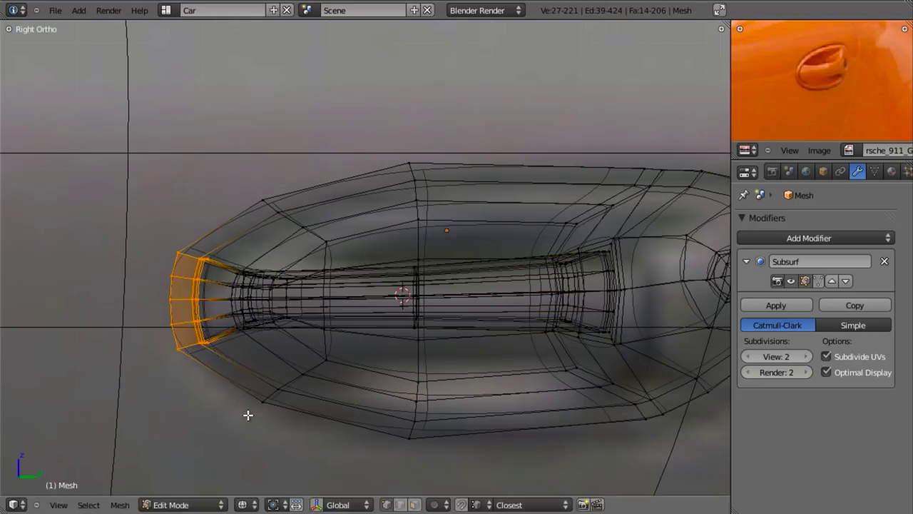
pyautogui.press('z')
pyautogui.rightClick(166, 272)
pyautogui.press('Tab')
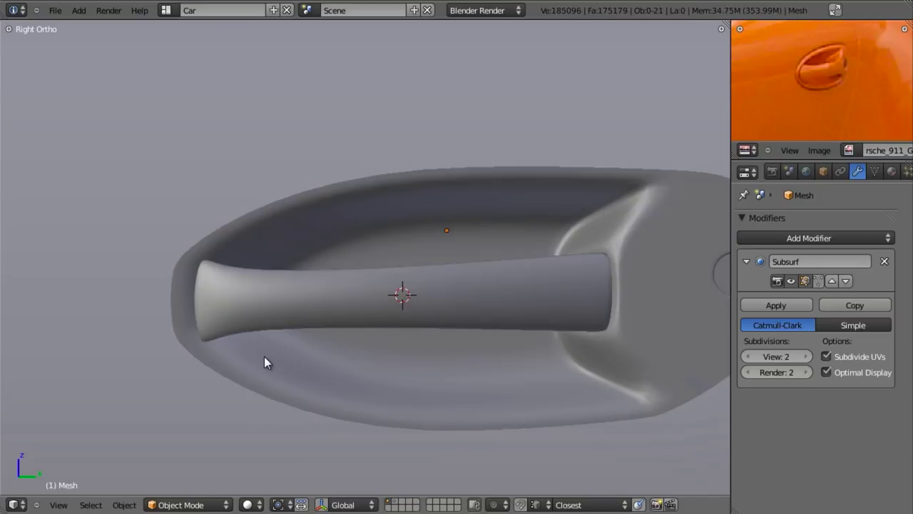
# Scale the cross loop next to the grip's free end to about 1.15 along Z.
pyautogui.press('Tab')
pyautogui.scroll(-1, 264, 356)
pyautogui.keyDown('alt'); pyautogui.rightClick(266, 277); pyautogui.keyUp('alt')
pyautogui.press('s')
pyautogui.press('z')
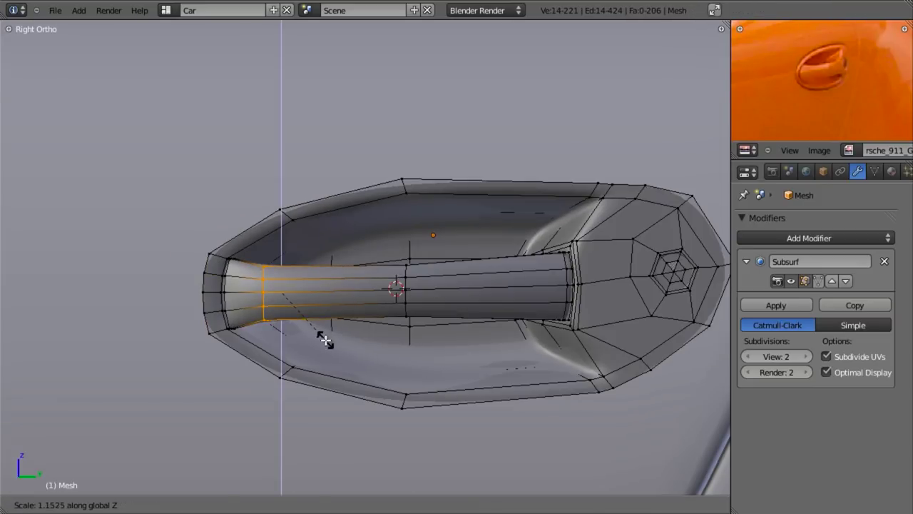
pyautogui.click(325, 341)
# Add a cross edge loop between the free-end loop and the middle loop, and scale it slightly along Z.
pyautogui.press('a')
pyautogui.click(333, 276)
pyautogui.click(339, 277)
pyautogui.press('s')
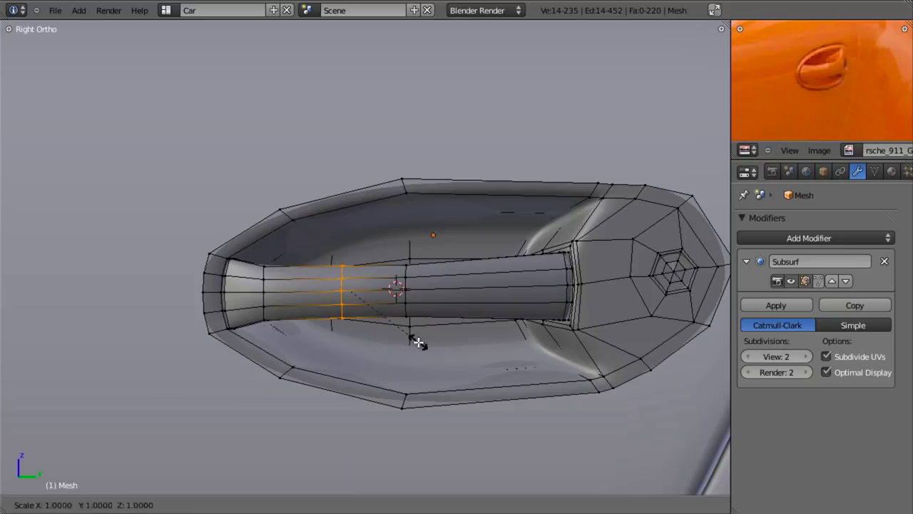
pyautogui.press('z')
pyautogui.click(416, 334)
# Move the grip's middle cross loop lengthwise toward the lock end.
pyautogui.keyDown('alt'); pyautogui.rightClick(405, 271); pyautogui.keyUp('alt')
pyautogui.press('g')
pyautogui.press('x')
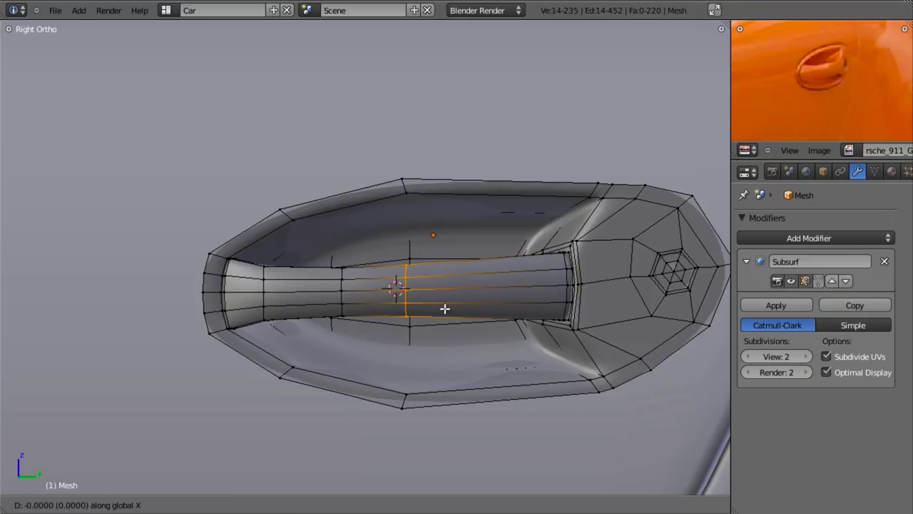
pyautogui.click(481, 311)
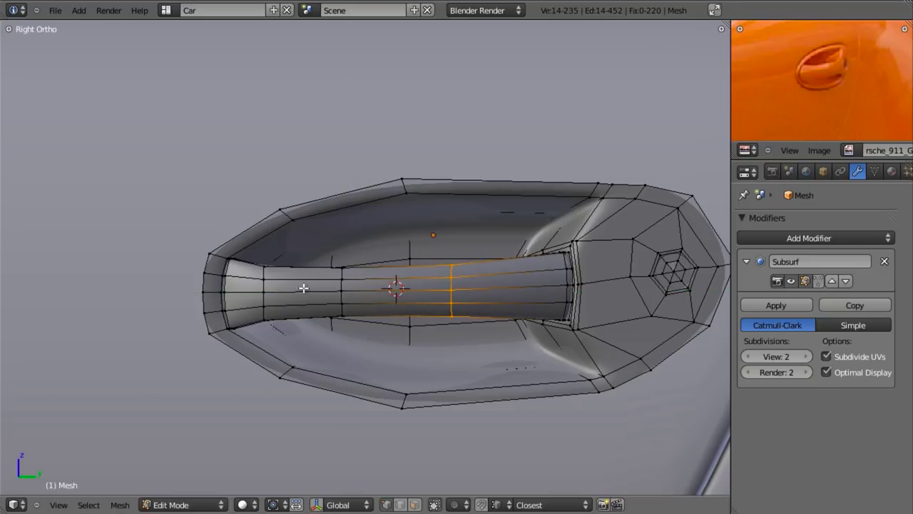
# Scale the grip's two middle cross loops up together along Z.
pyautogui.keyDown('alt'); pyautogui.keyDown('shift'); pyautogui.rightClick(340, 285); pyautogui.keyUp('shift'); pyautogui.keyUp('alt')
pyautogui.press('s')
pyautogui.press('z')
pyautogui.click(382, 345)
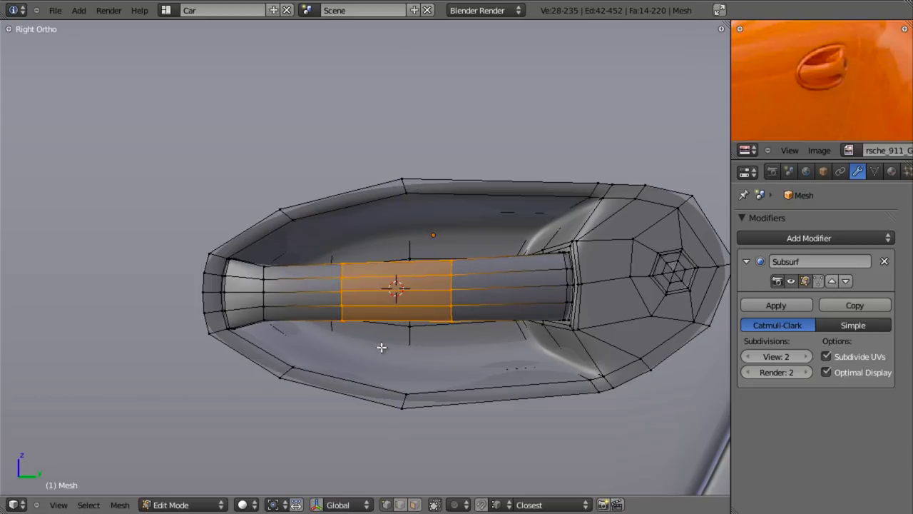
# Scale the cross loop nearest the free end up slightly along Z to smooth the grip's taper.
pyautogui.press('a')
pyautogui.press('s')
pyautogui.press('z')
pyautogui.click(356, 365)
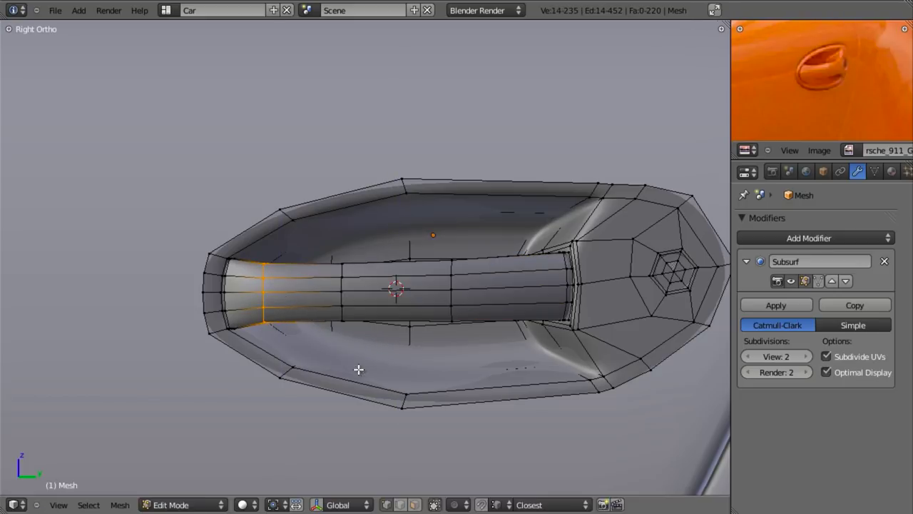
# Select the lock circle and its three surrounding vertices on the handle's plate, rotate them slightly and shift them toward the grip.
pyautogui.press('Tab')
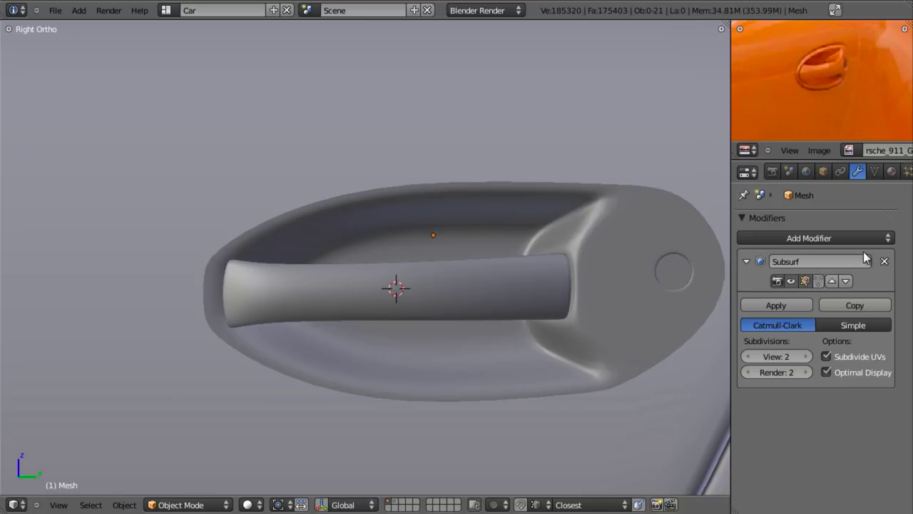
pyautogui.scroll(-2, 588, 307)
pyautogui.scroll(2, 588, 306)
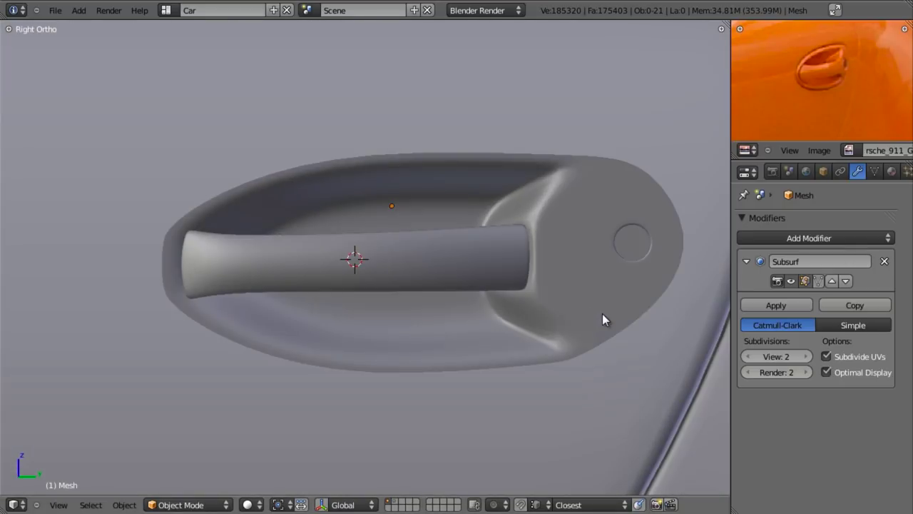
pyautogui.press('Tab')
pyautogui.press('z')
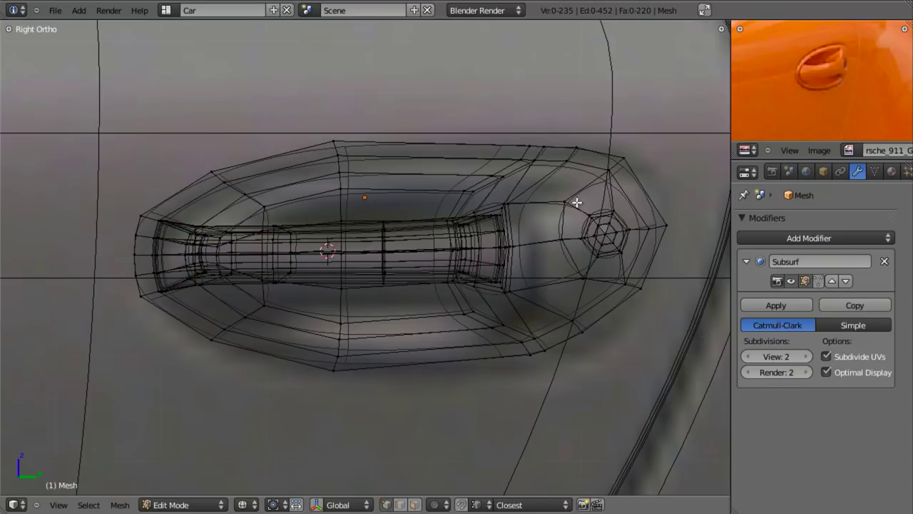
pyautogui.moveTo(632, 269); pyautogui.dragTo(644, 281)
pyautogui.press('z')
pyautogui.press('r')
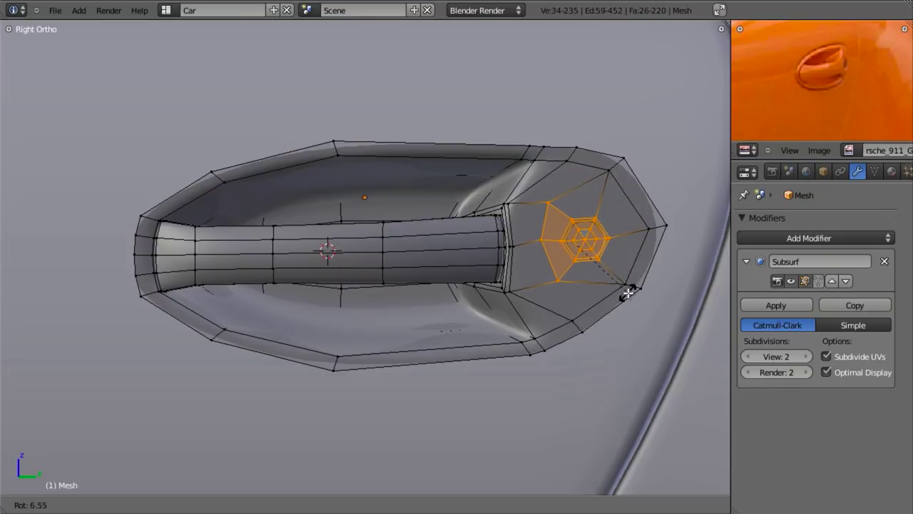
pyautogui.click(633, 286)
pyautogui.press('z')
pyautogui.press('g')
pyautogui.click(622, 285)
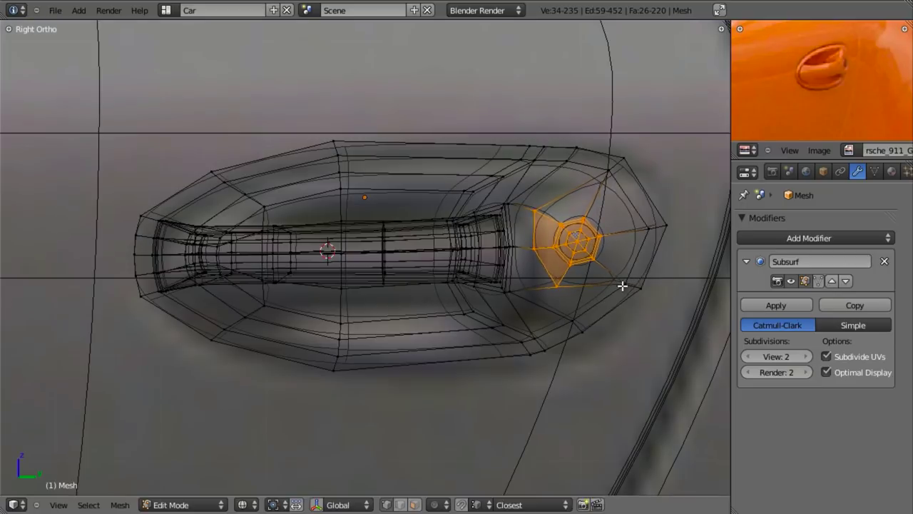
# Move the two plate vertices diagonally above and below the lock circle's grip side closer to the circle.
pyautogui.press('z')
pyautogui.scroll(2, 616, 275)
pyautogui.keyDown('shift'); pyautogui.moveTo(616, 274); pyautogui.dragTo(575, 273, button='middle'); pyautogui.keyUp('shift')
pyautogui.rightClick(565, 180)
pyautogui.press('g')
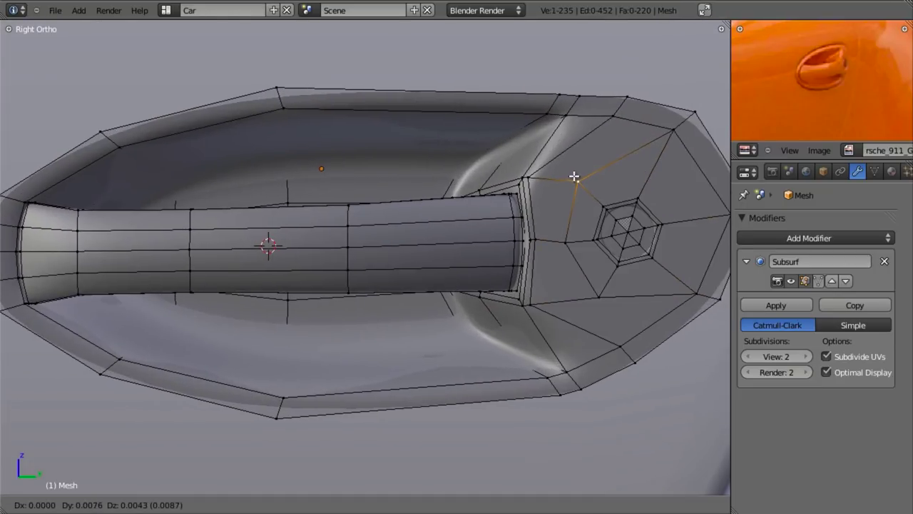
pyautogui.click(574, 176)
pyautogui.rightClick(595, 291)
pyautogui.press('g')
pyautogui.click(596, 283)
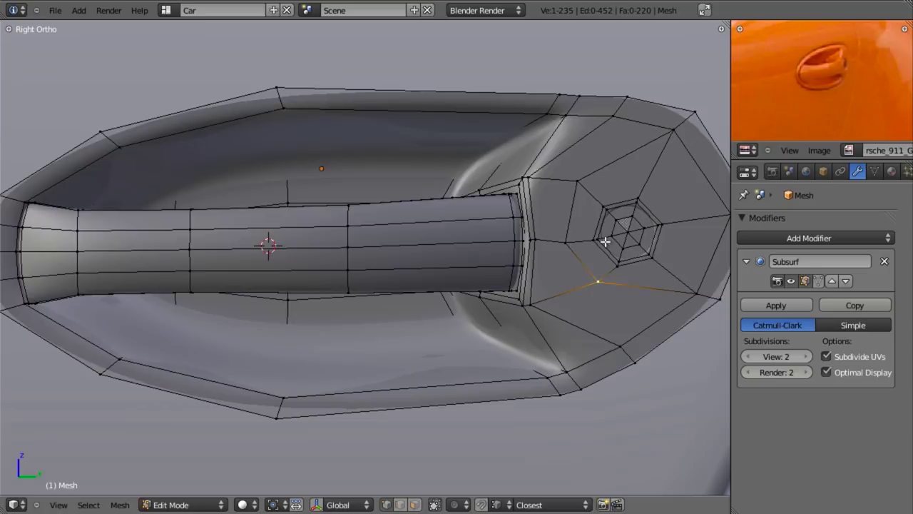
# Adjust the plate vertex directly between the grip end and the lock circle to even out the surrounding edges.
pyautogui.press('z')
pyautogui.rightClick(571, 241)
pyautogui.press('g')
pyautogui.click(576, 240)
pyautogui.press('g')
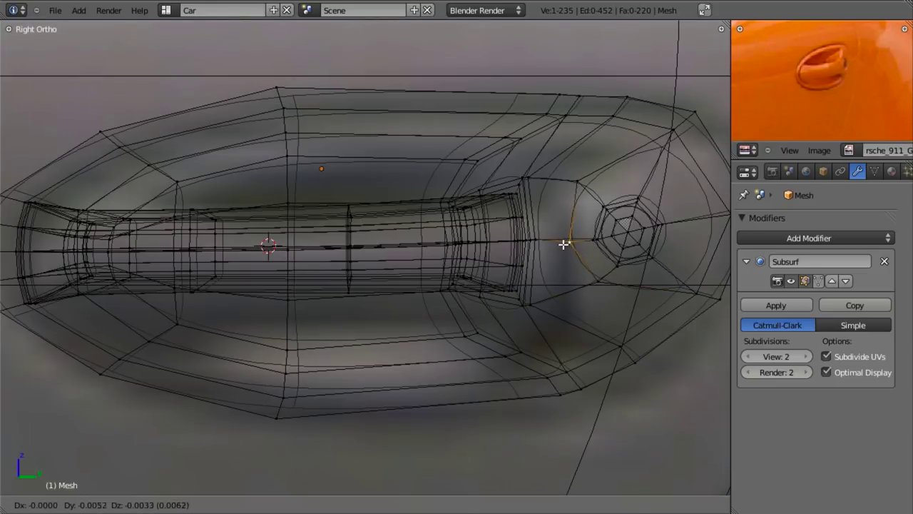
pyautogui.click(570, 241)
# Select only the lock circle's rings, rotate them to align with the surrounding edges and adjust their position.
pyautogui.press('a')
pyautogui.press('b')
pyautogui.moveTo(693, 293); pyautogui.dragTo(693, 292)
pyautogui.press('g')
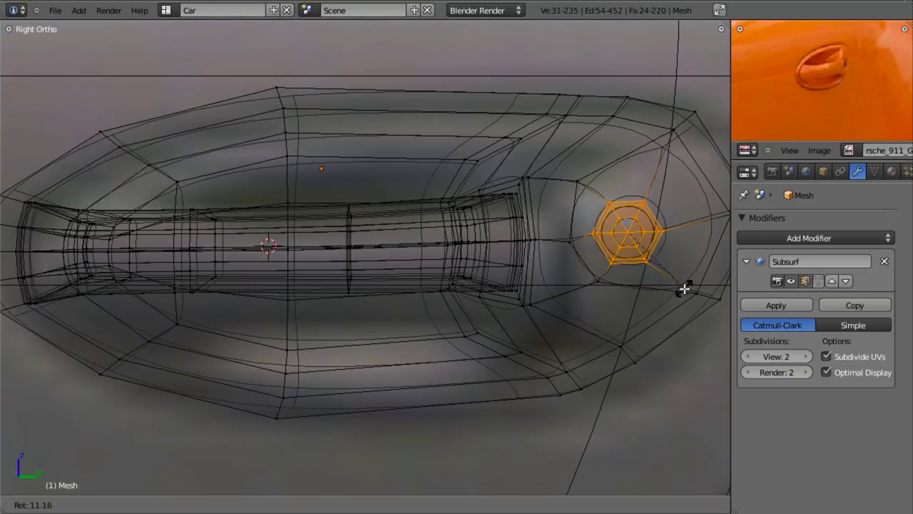
pyautogui.click(686, 289)
pyautogui.press('z')
pyautogui.press('g')
pyautogui.click(684, 292)
pyautogui.scroll(-2, 674, 291)
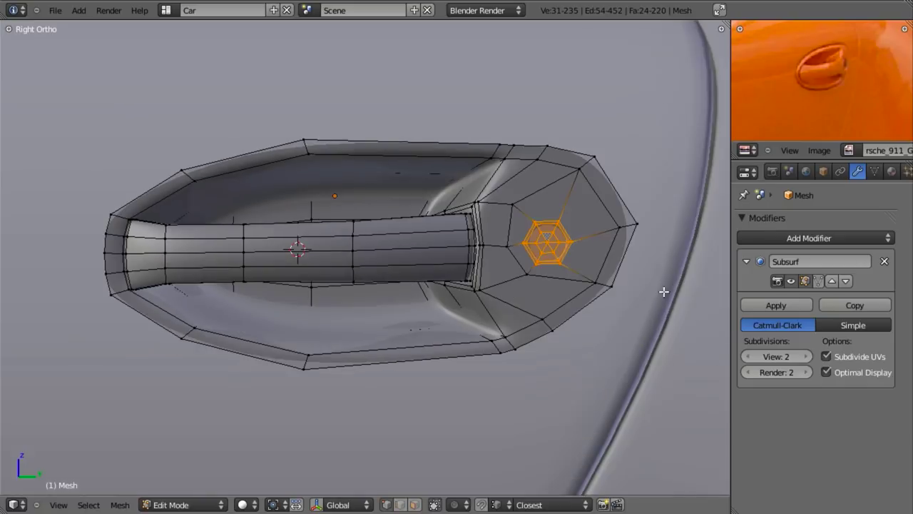
pyautogui.keyDown('shift'); pyautogui.moveTo(619, 291); pyautogui.dragTo(525, 305, button='middle'); pyautogui.keyUp('shift')
pyautogui.scroll(2, 514, 305)
# Nudge the plate vertex below the lock circle slightly toward the grip.
pyautogui.press('a')
pyautogui.rightClick(463, 306)
pyautogui.press('g')
pyautogui.click(456, 308)
pyautogui.press('a')
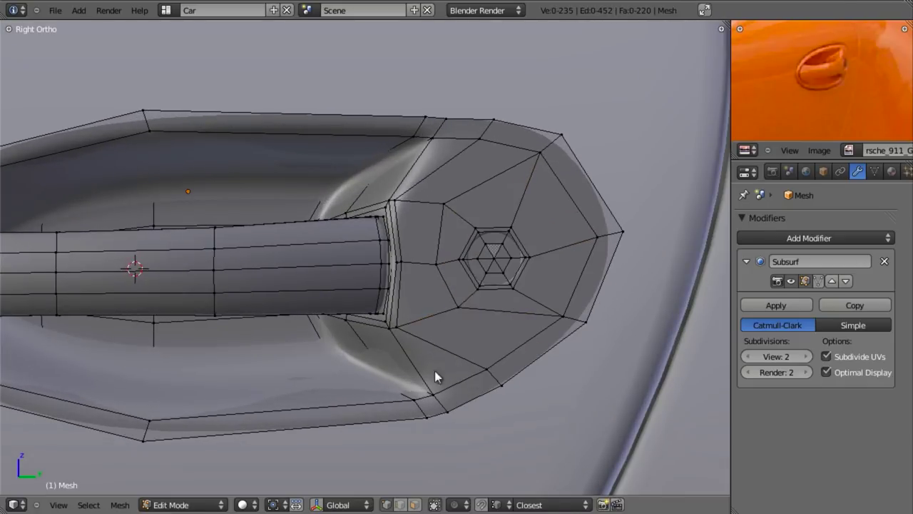
# Examine the smoothed door handle from several angles against the surrounding car body.
pyautogui.press('Tab')
pyautogui.scroll(-5, 414, 346)
pyautogui.keyDown('shift'); pyautogui.moveTo(408, 339); pyautogui.dragTo(373, 179, button='middle'); pyautogui.keyUp('shift')
pyautogui.scroll(-5, 457, 366)
pyautogui.scroll(-2, 433, 350)
pyautogui.scroll(4, 398, 301)
pyautogui.moveTo(416, 296)
pyautogui.mouseDown(button='middle')
pyautogui.moveTo(423, 288)
pyautogui.moveTo(412, 257)
pyautogui.moveTo(409, 303)
pyautogui.mouseUp(button='middle')
pyautogui.scroll(5, 423, 287)
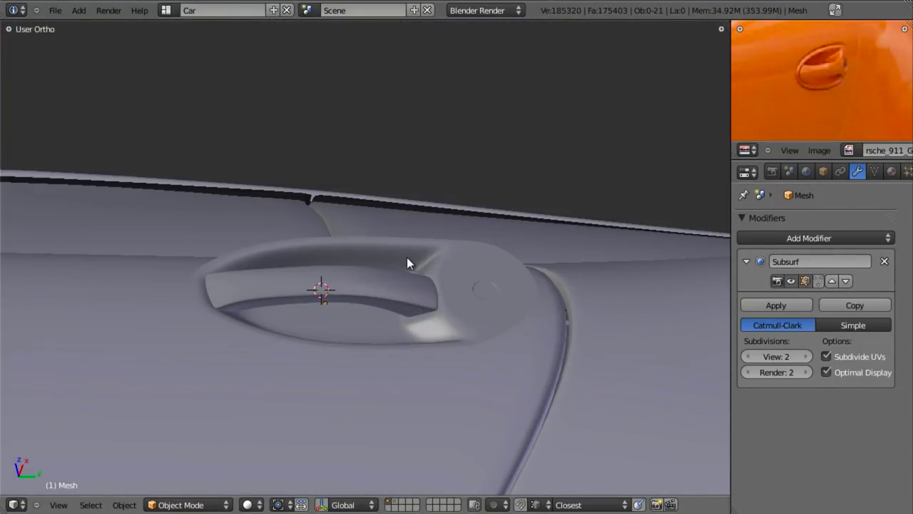
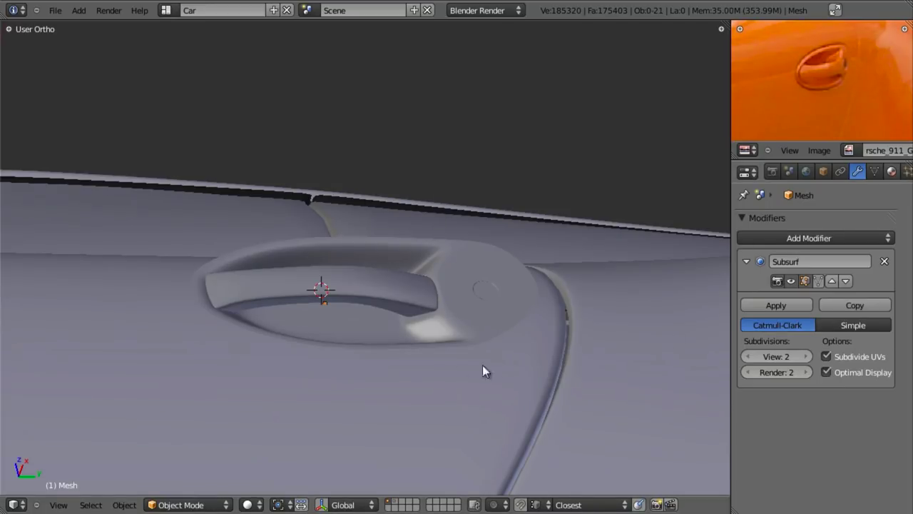
pyautogui.scroll(-3, 435, 289)
pyautogui.moveTo(435, 289)
pyautogui.mouseDown(button='middle')
pyautogui.moveTo(416, 329)
pyautogui.moveTo(398, 321)
pyautogui.moveTo(412, 318)
pyautogui.moveTo(407, 260)
pyautogui.moveTo(407, 280)
pyautogui.mouseUp(button='middle')
pyautogui.press('z')
pyautogui.press('z')
pyautogui.scroll(1, 408, 260)
pyautogui.scroll(1, 407, 281)
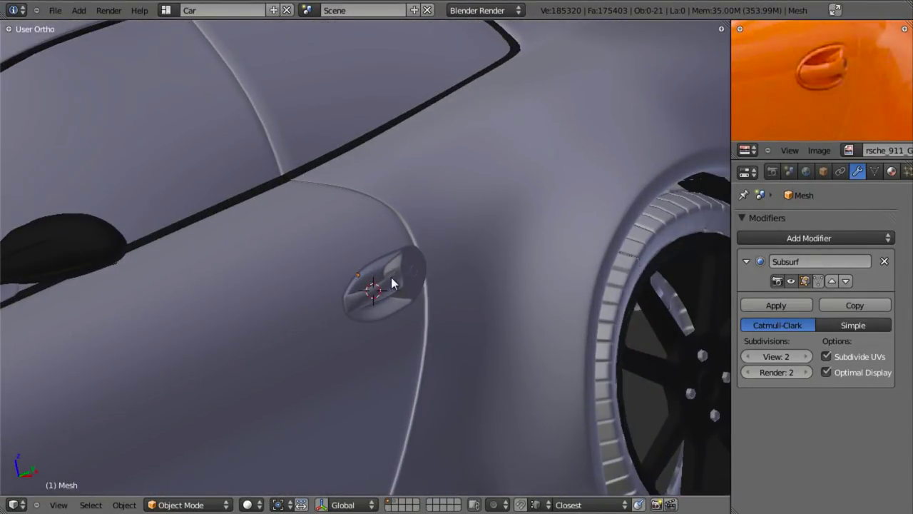
# Select the door handle together with car_body and join them into one object.
pyautogui.press('z')
pyautogui.rightClick(404, 255)
pyautogui.rightClick(402, 260)
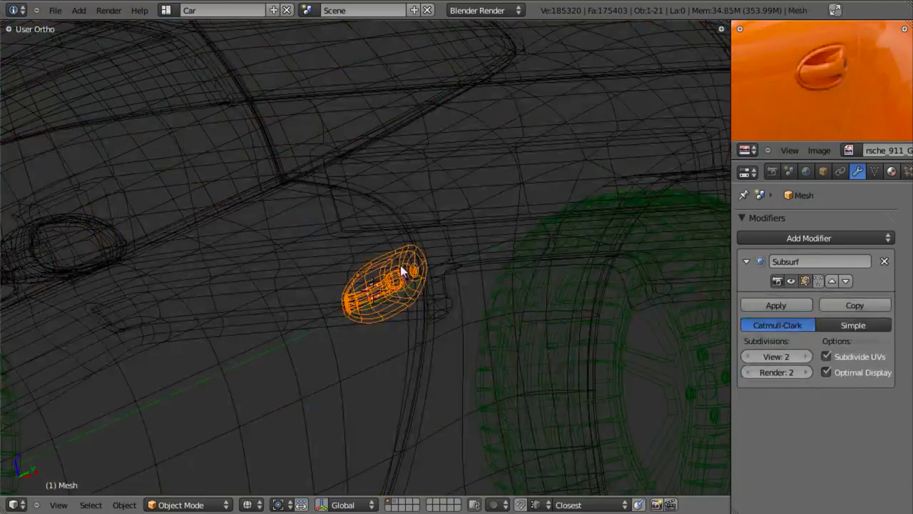
pyautogui.scroll(-4, 350, 316)
pyautogui.moveTo(350, 316); pyautogui.dragTo(329, 325, button='middle')
pyautogui.keyDown('shift'); pyautogui.rightClick(346, 324); pyautogui.keyUp('shift')
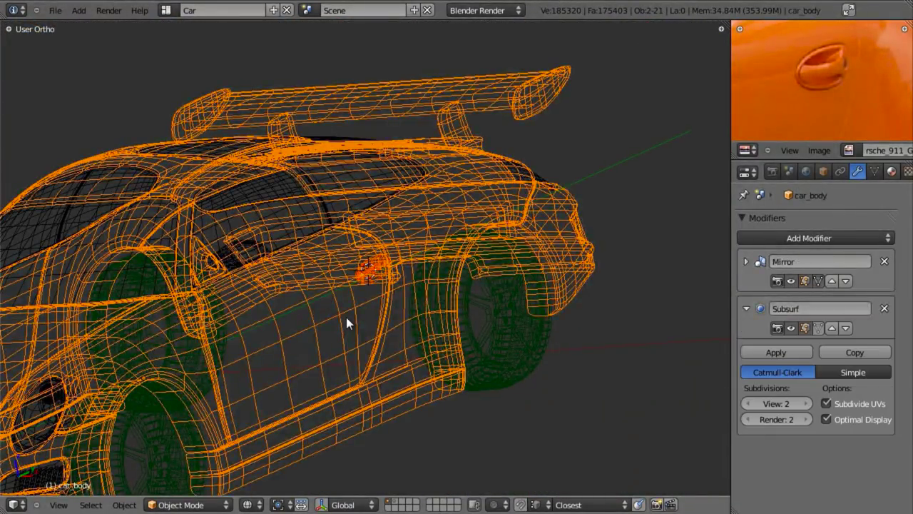
pyautogui.hotkey('ctrl', 'j')
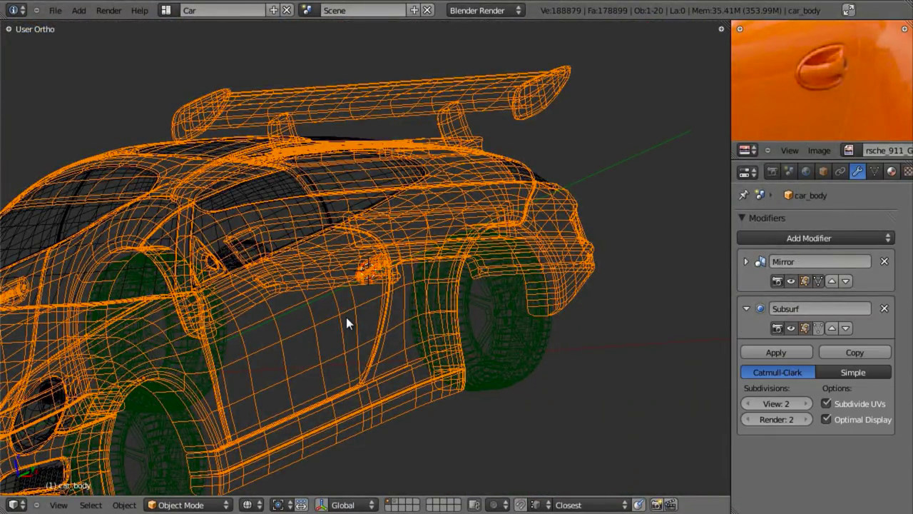
# Select all linked parts of the handle within the body mesh and move them along X toward the door surface.
pyautogui.scroll(4, 346, 317)
pyautogui.moveTo(402, 316); pyautogui.dragTo(393, 261, button='middle')
pyautogui.press('Tab')
pyautogui.press('z')
pyautogui.press('a')
pyautogui.scroll(4, 386, 232)
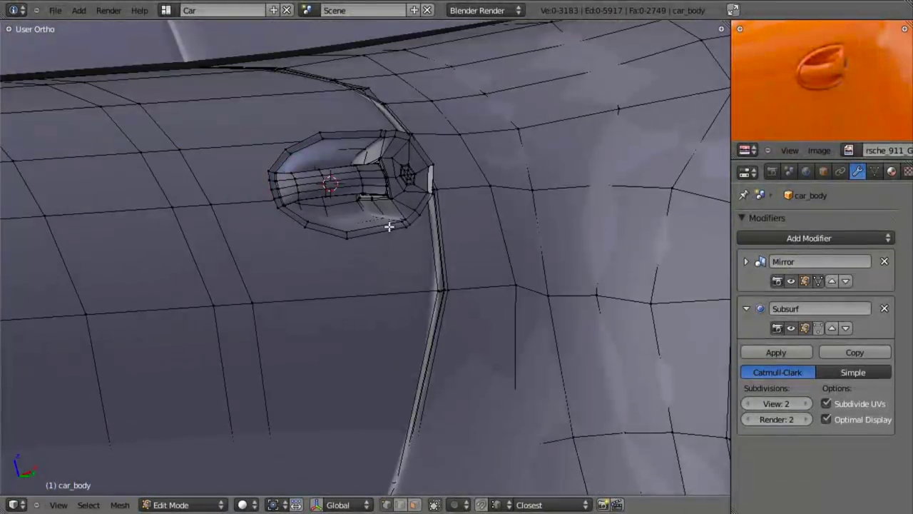
pyautogui.press('l')
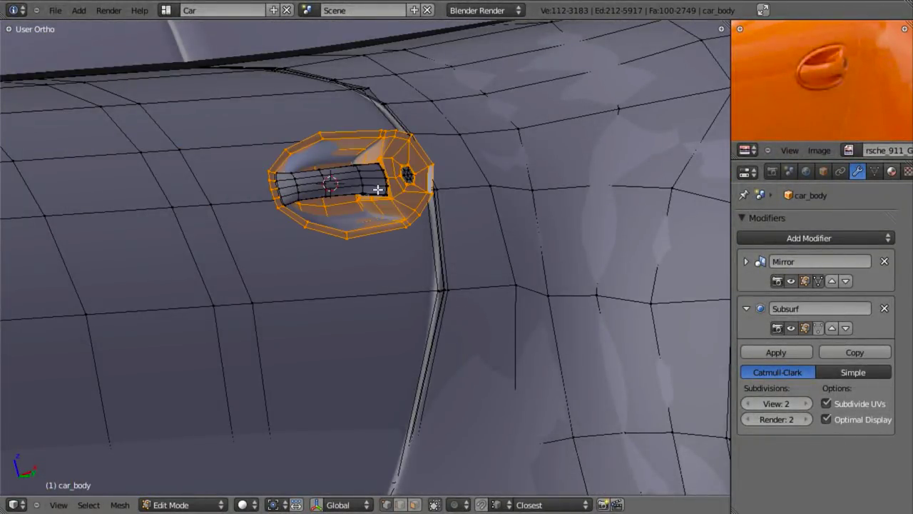
pyautogui.scroll(2, 418, 225)
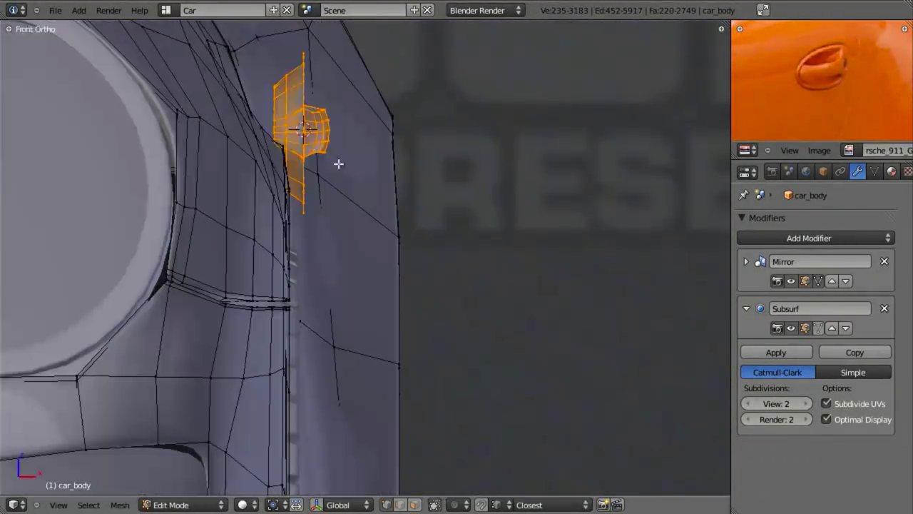
pyautogui.moveTo(338, 163); pyautogui.dragTo(430, 310, button='middle')
pyautogui.press('g')
pyautogui.press('x')
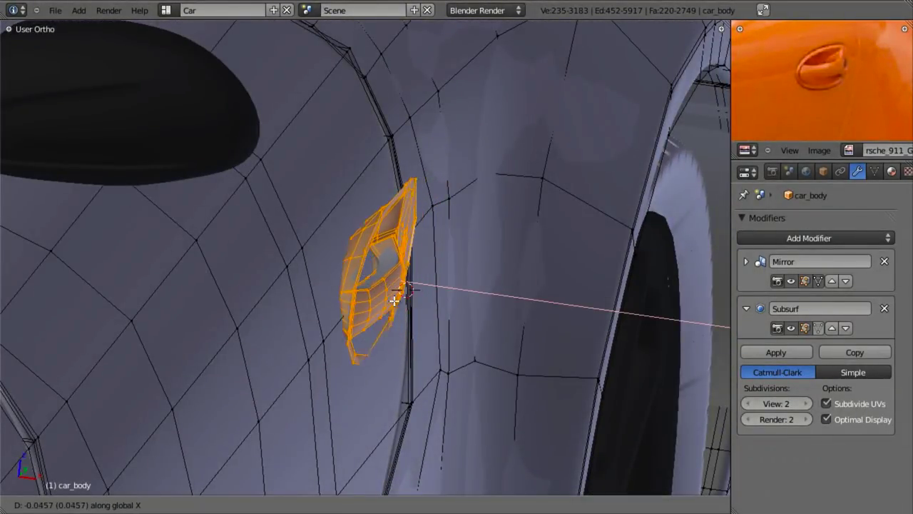
pyautogui.click(389, 294)
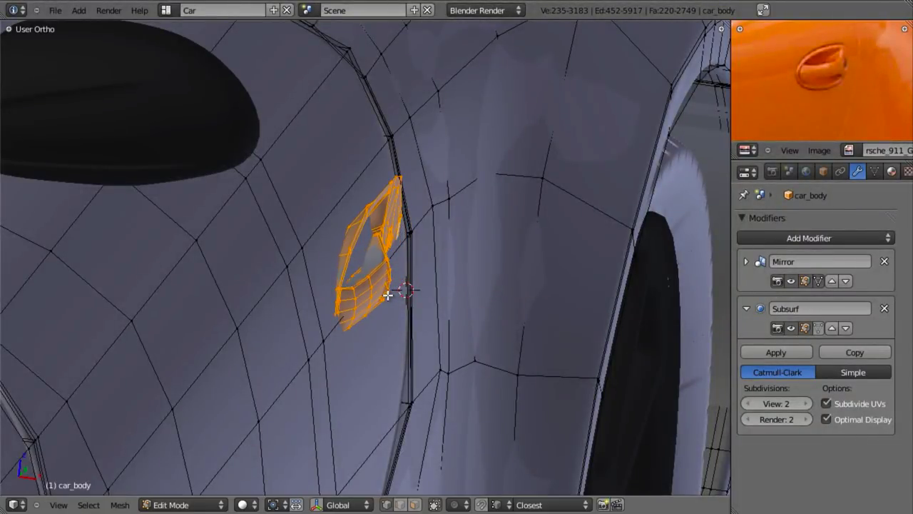
# Rotate the whole handle in front view to match the slope of the door surface.
pyautogui.press('KP_1')
pyautogui.press('z')
pyautogui.scroll(3, 388, 296)
pyautogui.keyDown('shift'); pyautogui.moveTo(389, 296); pyautogui.dragTo(426, 274, button='middle'); pyautogui.keyUp('shift')
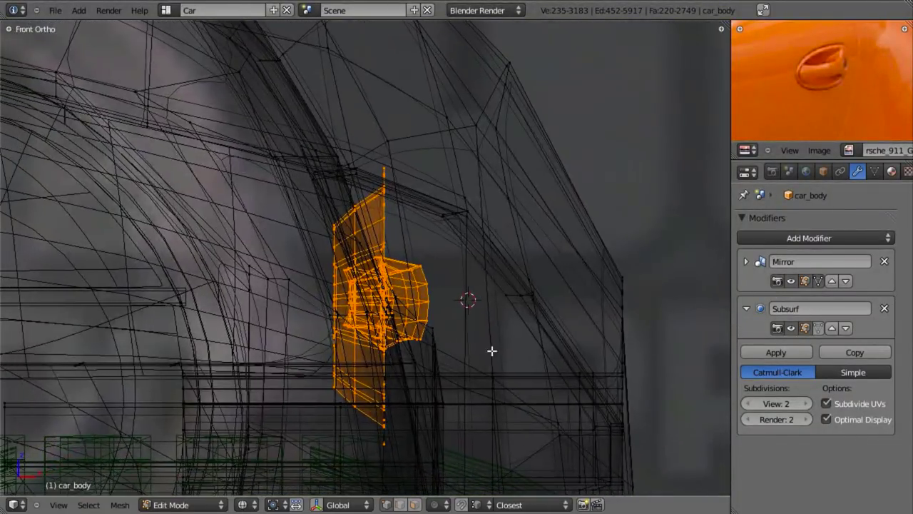
pyautogui.press('r')
pyautogui.click(508, 334)
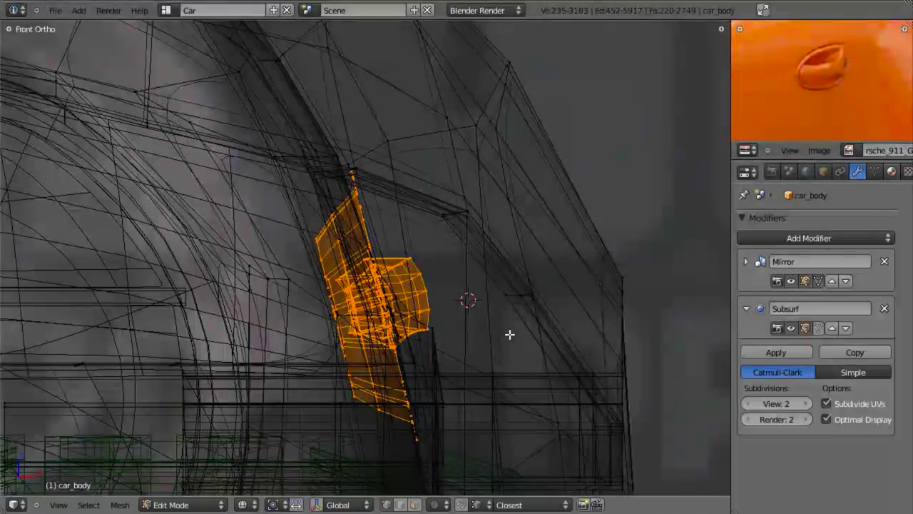
# Reposition the tilted handle so it sits against the door surface.
pyautogui.press('z')
pyautogui.moveTo(511, 334); pyautogui.dragTo(477, 212, button='middle')
pyautogui.scroll(-3, 513, 265)
pyautogui.moveTo(513, 265); pyautogui.dragTo(442, 279, button='middle')
pyautogui.press('g')
pyautogui.press('z')
pyautogui.click(524, 258)
pyautogui.press('z')
pyautogui.moveTo(552, 291); pyautogui.dragTo(532, 284, button='middle')
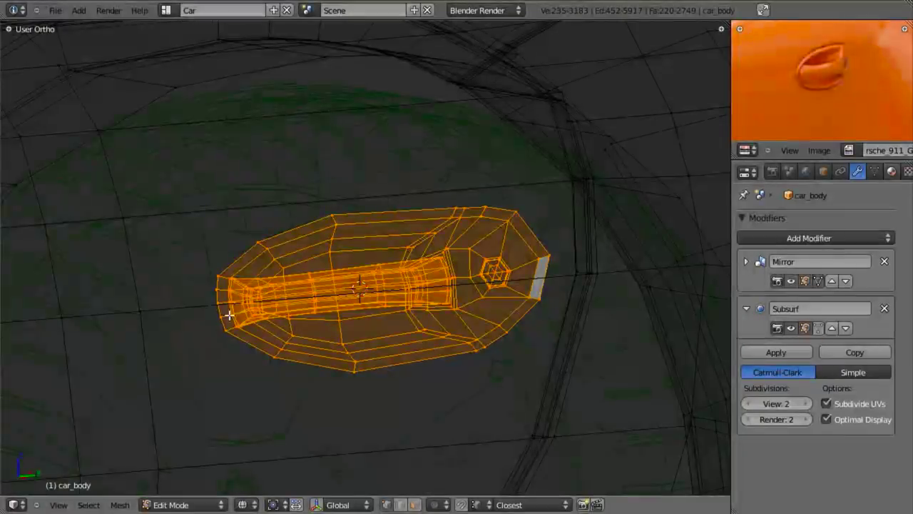
# Extrude the handle's outer rim loop inward along X, behind the door surface.
pyautogui.scroll(-4, 366, 271)
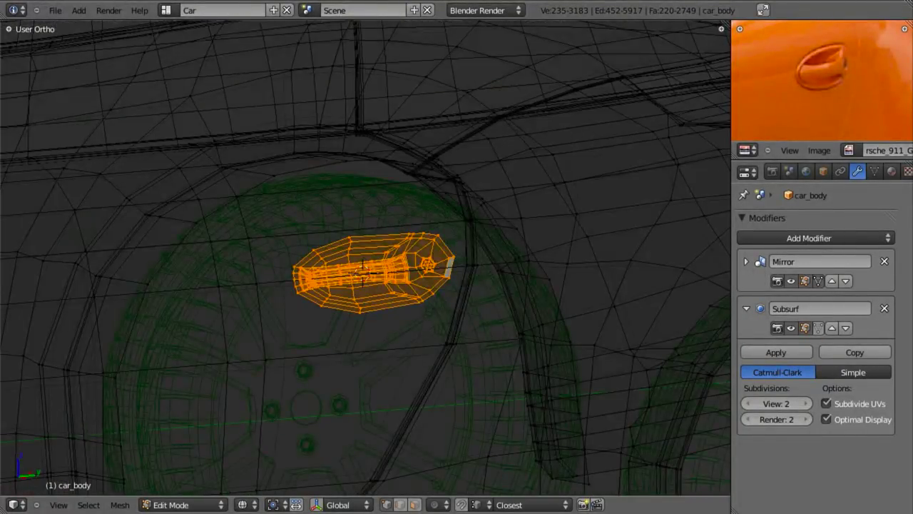
pyautogui.moveTo(444, 314)
pyautogui.mouseDown(button='middle')
pyautogui.moveTo(393, 304)
pyautogui.moveTo(520, 242)
pyautogui.moveTo(459, 254)
pyautogui.mouseUp(button='middle')
pyautogui.press('z')
pyautogui.scroll(4, 396, 303)
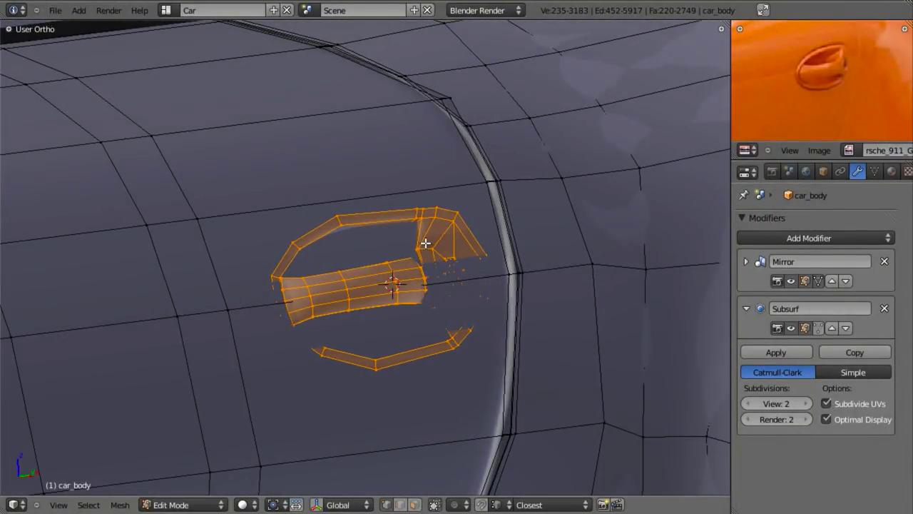
pyautogui.keyDown('alt'); pyautogui.rightClick(398, 213); pyautogui.keyUp('alt')
pyautogui.press('z')
pyautogui.moveTo(516, 265); pyautogui.dragTo(413, 277, button='middle')
pyautogui.press('g')
pyautogui.press('x')
pyautogui.click(559, 274)
pyautogui.press('z')
pyautogui.scroll(3, 559, 273)
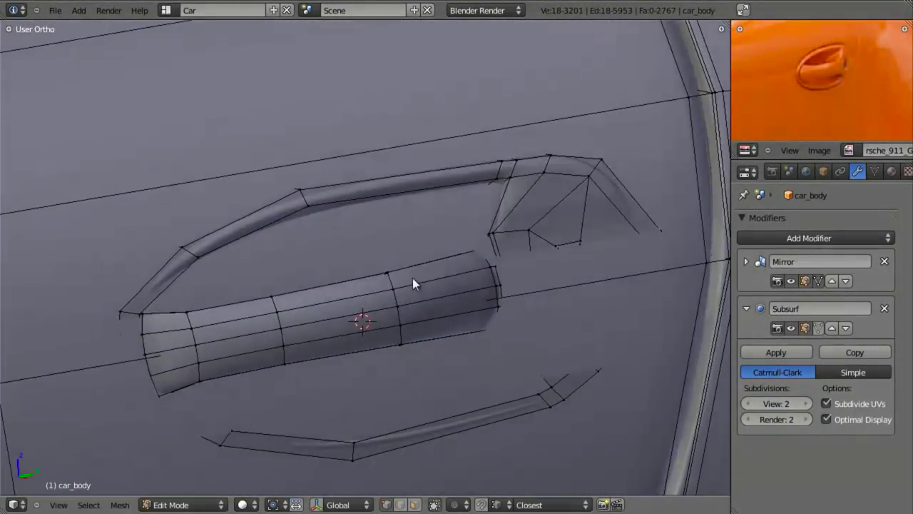
pyautogui.keyDown('shift'); pyautogui.moveTo(282, 253); pyautogui.dragTo(381, 197, button='middle'); pyautogui.keyUp('shift')
pyautogui.scroll(-3, 384, 207)
pyautogui.press('z')
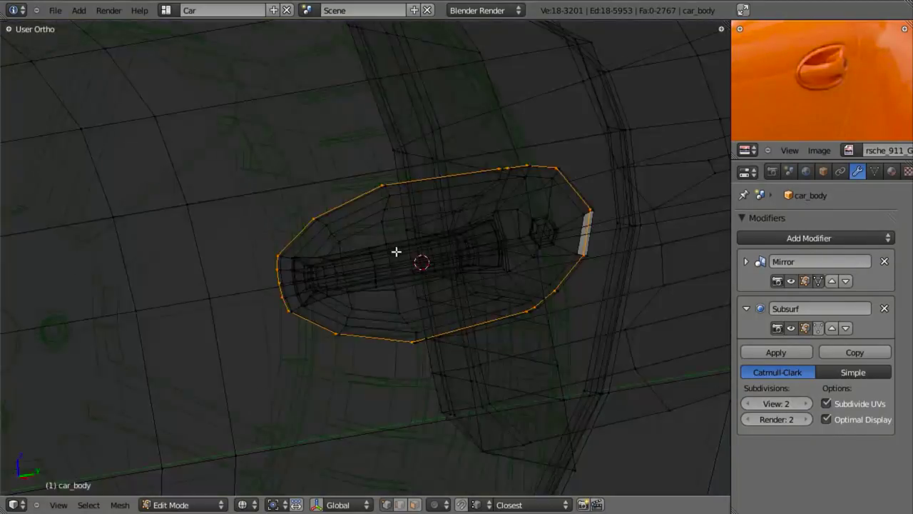
# Select the complete handle with its extruded rim and move it slightly along X relative to the door.
pyautogui.moveTo(395, 252); pyautogui.dragTo(470, 241, button='middle')
pyautogui.hotkey('ctrl', 'l')
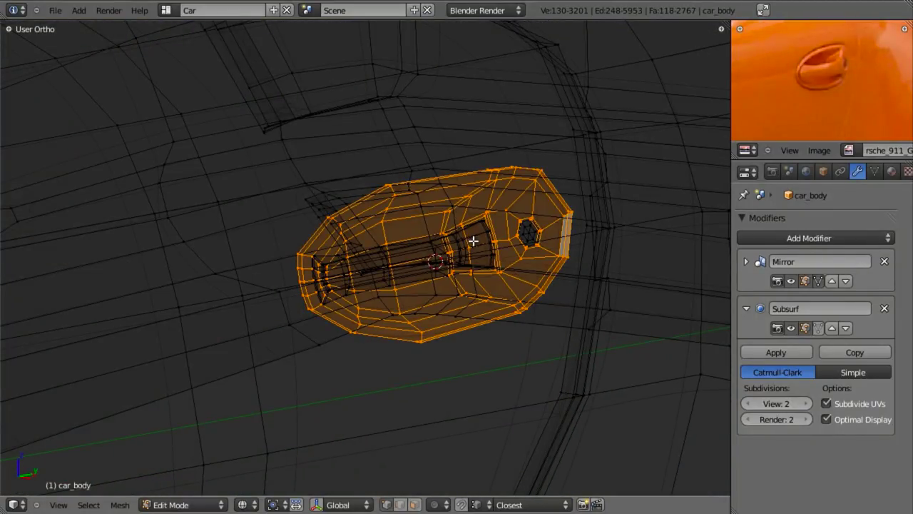
pyautogui.press('l')
pyautogui.press('z')
pyautogui.moveTo(544, 296); pyautogui.dragTo(577, 297, button='middle')
pyautogui.press('g')
pyautogui.press('x')
pyautogui.click(564, 296)
pyautogui.moveTo(442, 288); pyautogui.dragTo(364, 309, button='middle')
pyautogui.press('a')
pyautogui.scroll(-3, 375, 304)
# Select the two door faces behind the handle in face mode and extrude them in place.
pyautogui.hotkey('ctrl', 'Tab')
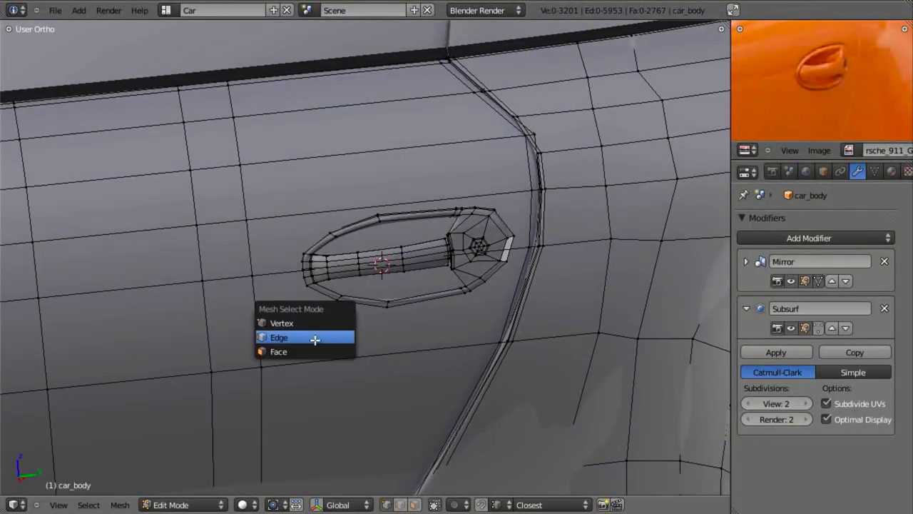
pyautogui.click(306, 350)
pyautogui.rightClick(305, 336)
pyautogui.keyDown('shift'); pyautogui.rightClick(280, 245); pyautogui.keyUp('shift')
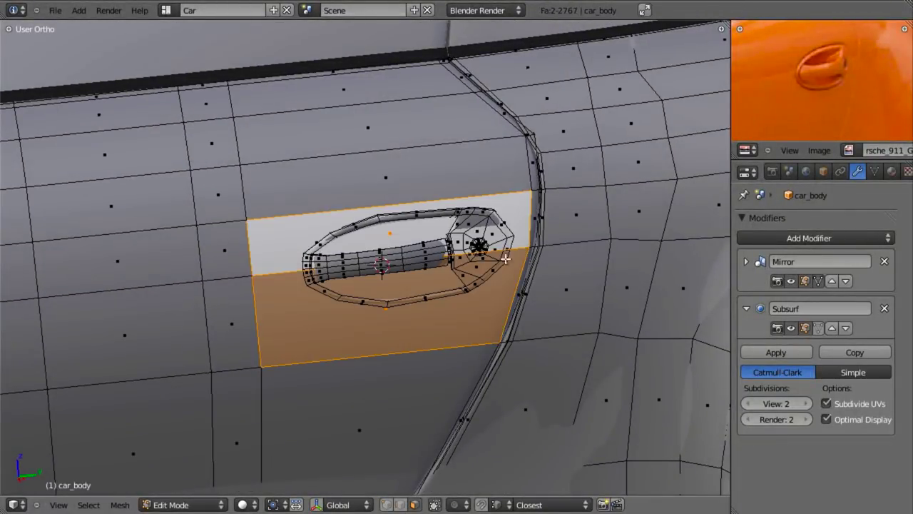
pyautogui.press('KP_3')
pyautogui.press('e')
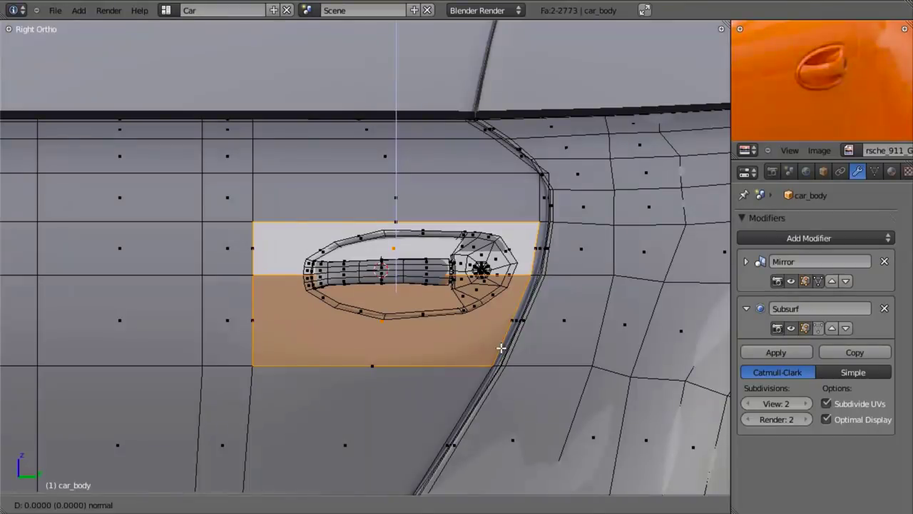
pyautogui.rightClick(501, 348)
# Apply Smooth three times to the extruded door faces to draw them in around the handle.
pyautogui.press('w')
pyautogui.click(605, 346)
pyautogui.press('w')
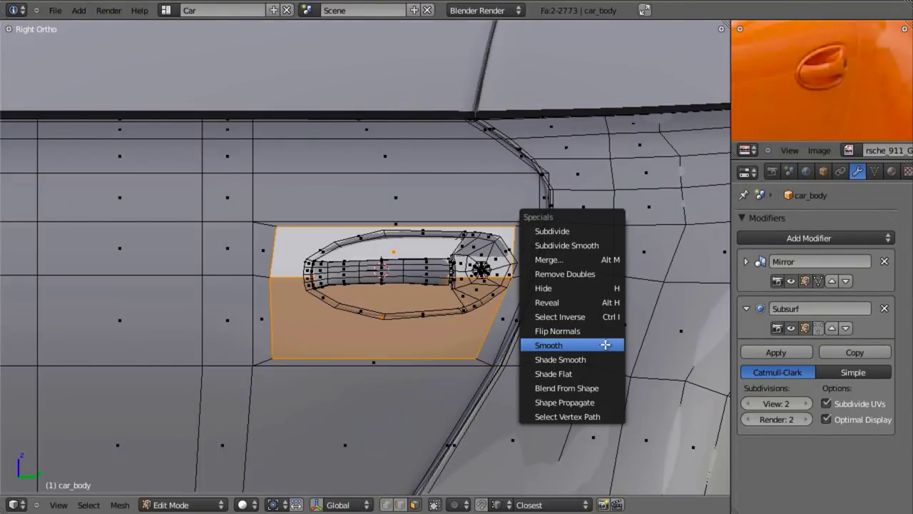
pyautogui.click(605, 345)
pyautogui.press('w')
pyautogui.click(605, 344)
# Switch to vertex select mode and delete the two selected door faces behind the handle.
pyautogui.scroll(2, 500, 301)
pyautogui.press('z')
pyautogui.hotkey('ctrl', 'Tab')
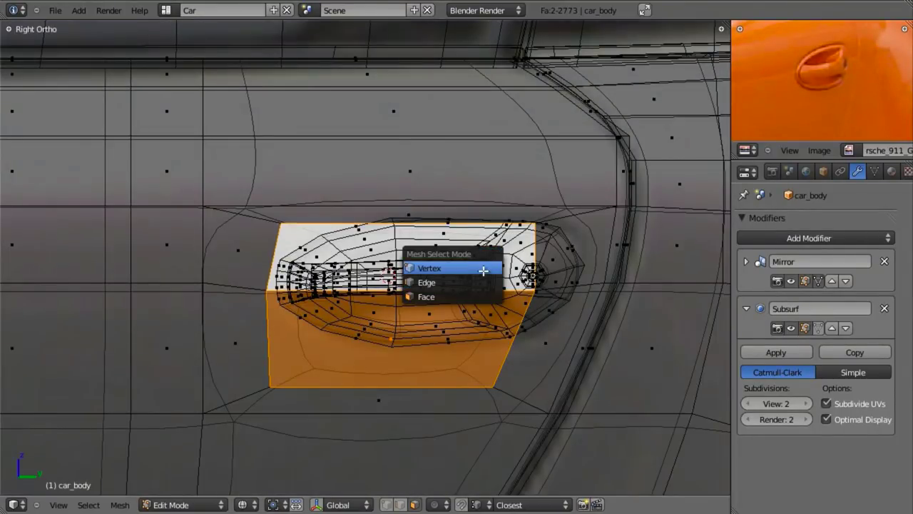
pyautogui.click(483, 267)
pyautogui.press('z')
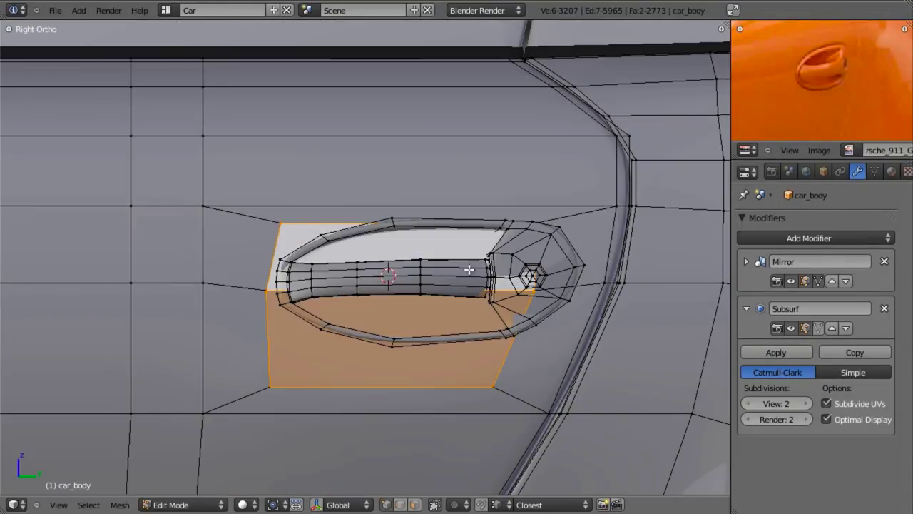
pyautogui.press('x')
pyautogui.click(455, 286)
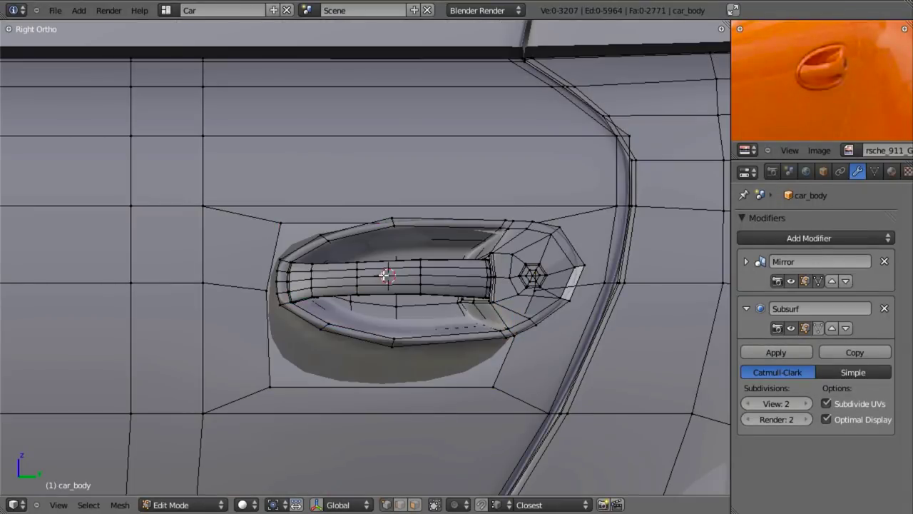
# Move the door opening's upper front, middle front and lower front vertices in toward the handle's rim.
pyautogui.press('z')
pyautogui.press('z')
pyautogui.press('g')
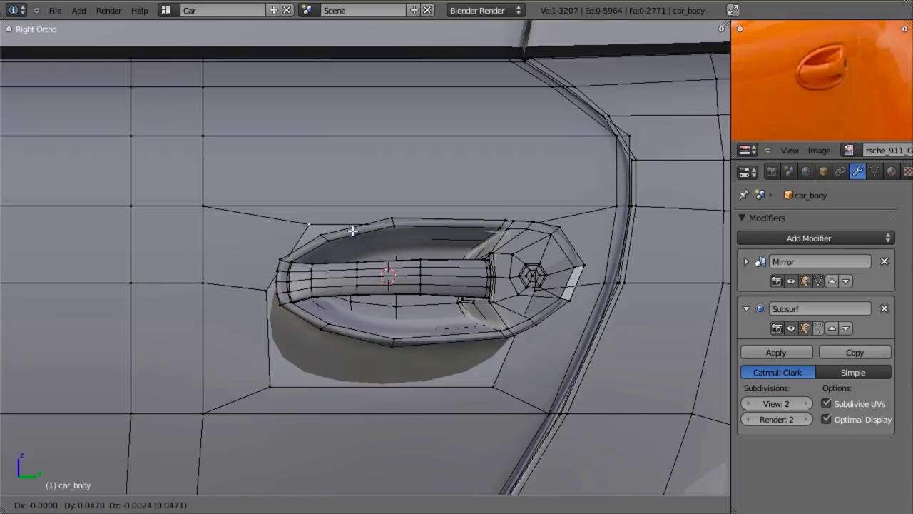
pyautogui.click(354, 230)
pyautogui.press('z')
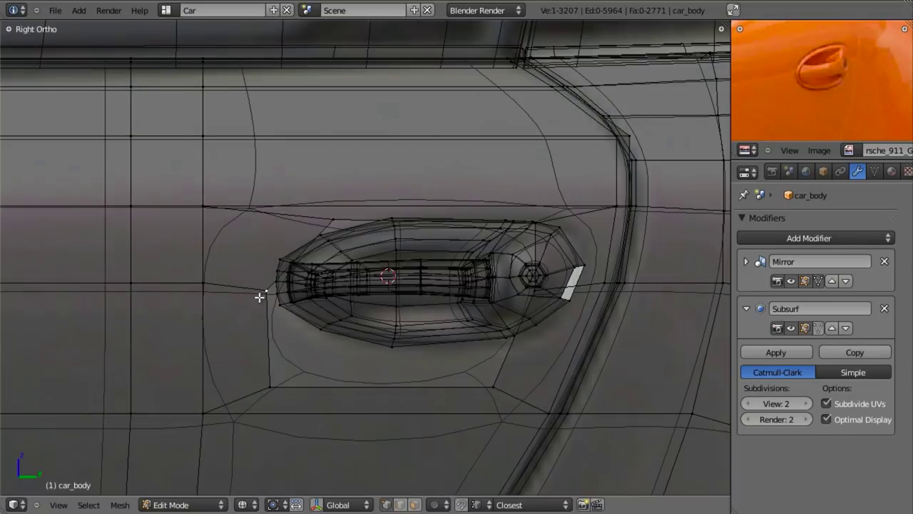
pyautogui.press('g')
pyautogui.click(268, 280)
pyautogui.press('z')
pyautogui.press('g')
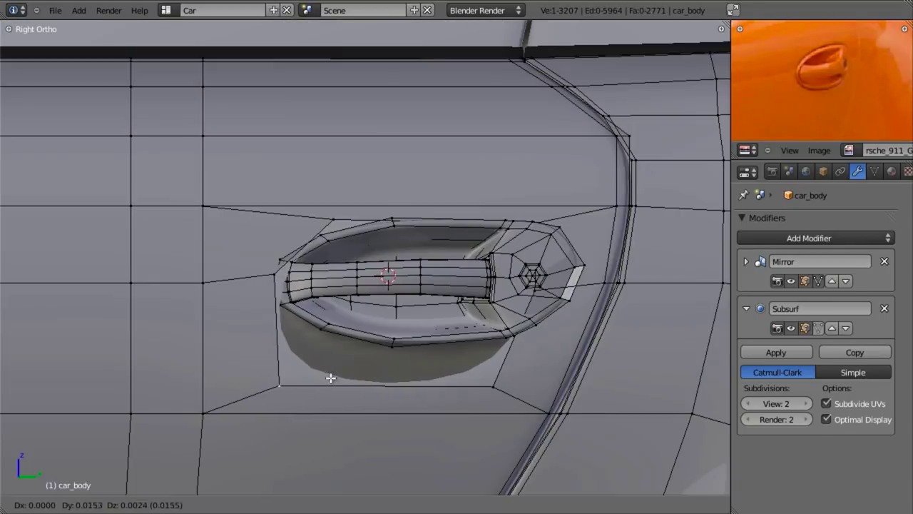
pyautogui.click(325, 337)
# Move the opening's lower rear and middle rear vertices in under the rear end of the handle's rim.
pyautogui.press('z')
pyautogui.press('g')
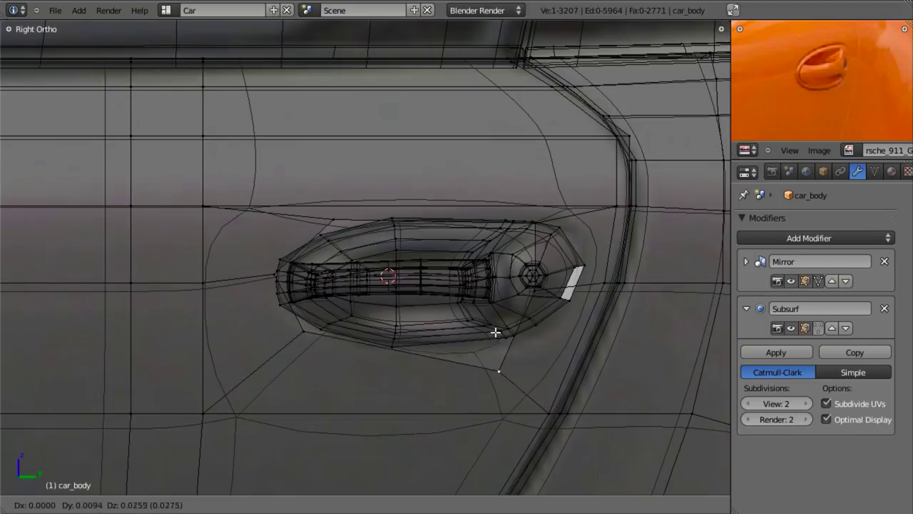
pyautogui.click(536, 306)
pyautogui.press('z')
pyautogui.press('z')
pyautogui.press('g')
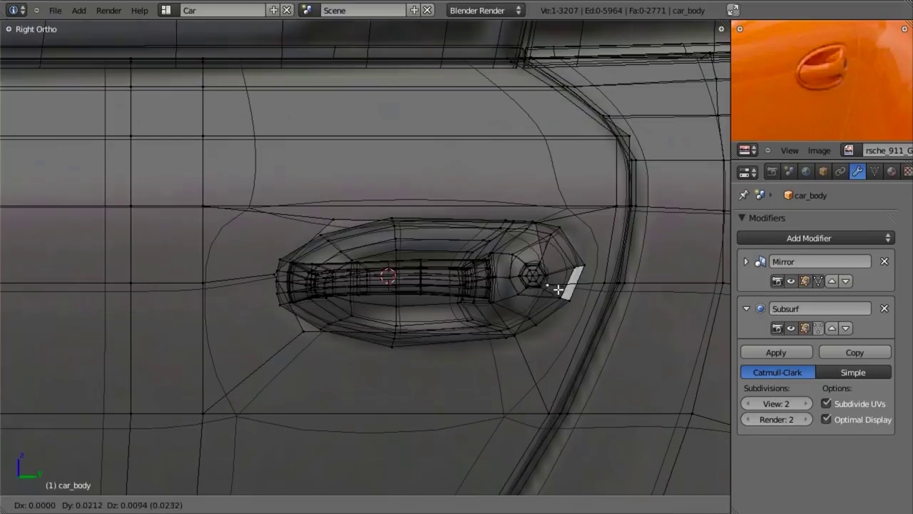
pyautogui.click(578, 280)
# Shift the opening's middle front vertex slightly forward, away from the tip of the handle's rim.
pyautogui.press('z')
pyautogui.scroll(3, 211, 285)
pyautogui.press('z')
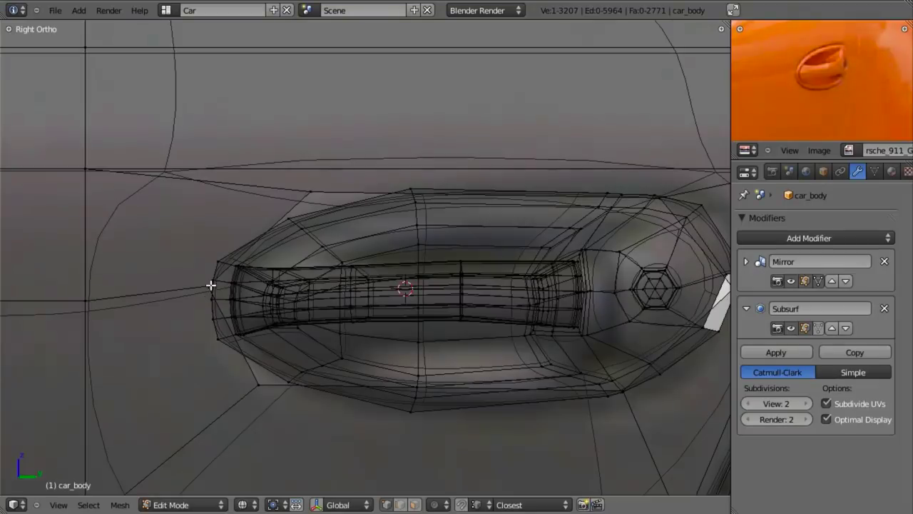
pyautogui.rightClick(205, 286)
pyautogui.press('g')
pyautogui.click(189, 292)
# Move the opening's lower front vertex inward along X, below the handle's rim.
pyautogui.press('z')
pyautogui.moveTo(355, 339)
pyautogui.mouseDown(button='middle')
pyautogui.moveTo(481, 386)
pyautogui.moveTo(371, 316)
pyautogui.moveTo(332, 277)
pyautogui.moveTo(367, 285)
pyautogui.moveTo(403, 221)
pyautogui.moveTo(378, 252)
pyautogui.moveTo(307, 293)
pyautogui.mouseUp(button='middle')
pyautogui.press('z')
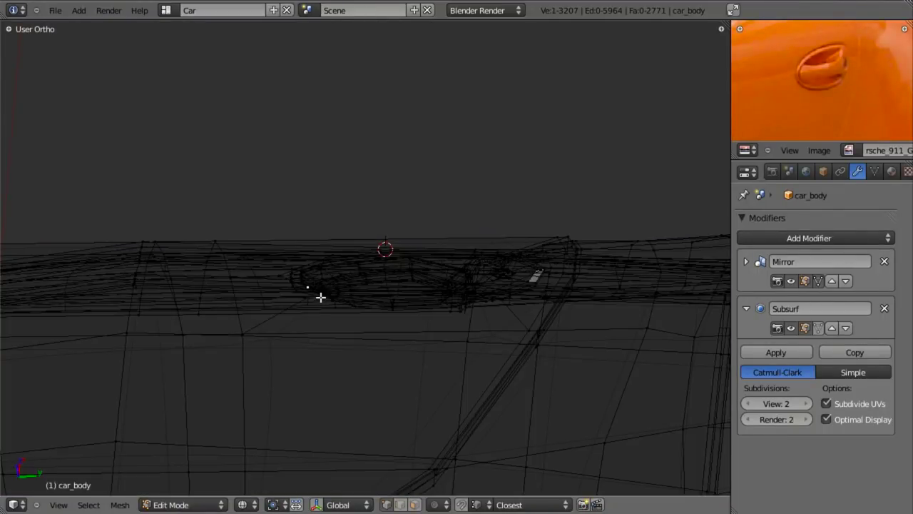
pyautogui.press('z')
pyautogui.scroll(1, 336, 315)
pyautogui.press('g')
pyautogui.press('x')
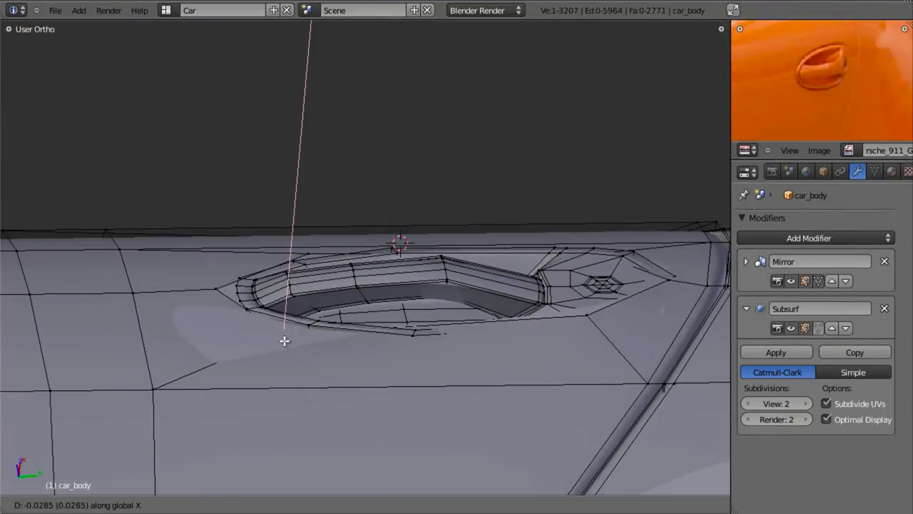
pyautogui.click(293, 330)
# Adjust the opening's middle front vertex along X at the tip of the handle.
pyautogui.press('z')
pyautogui.rightClick(211, 285)
pyautogui.press('z')
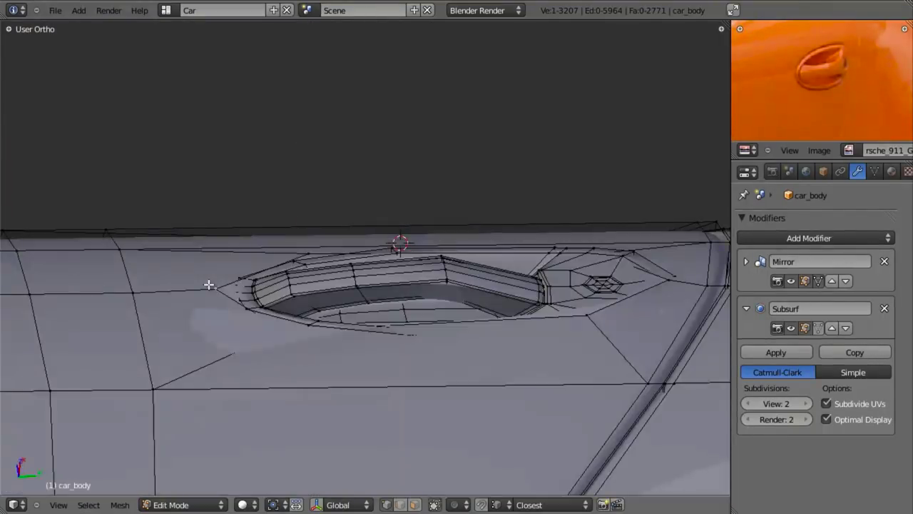
pyautogui.press('g')
pyautogui.press('x')
pyautogui.click(211, 288)
# Move the opening's upper front vertex slightly inward along X so it sits behind the rim.
pyautogui.moveTo(353, 237); pyautogui.dragTo(359, 315, button='middle')
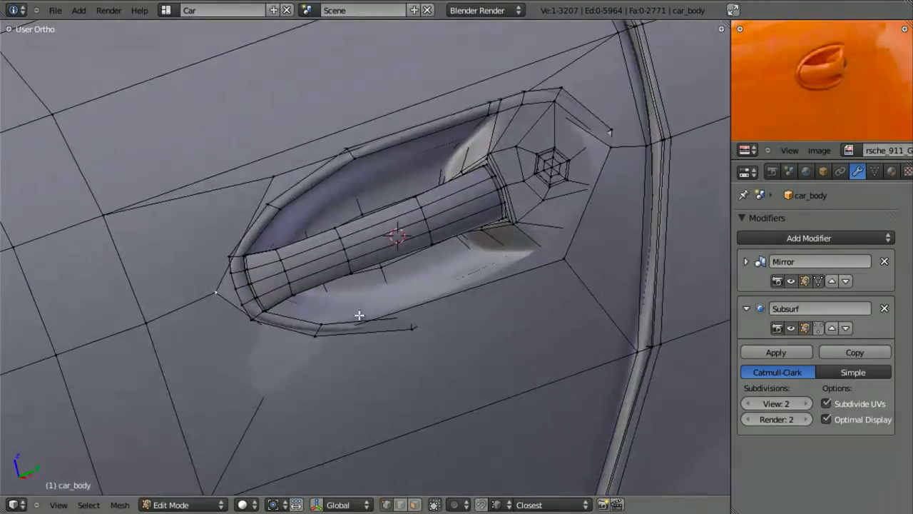
pyautogui.rightClick(275, 187)
pyautogui.moveTo(275, 187); pyautogui.dragTo(434, 247, button='middle')
pyautogui.press('g')
pyautogui.press('x')
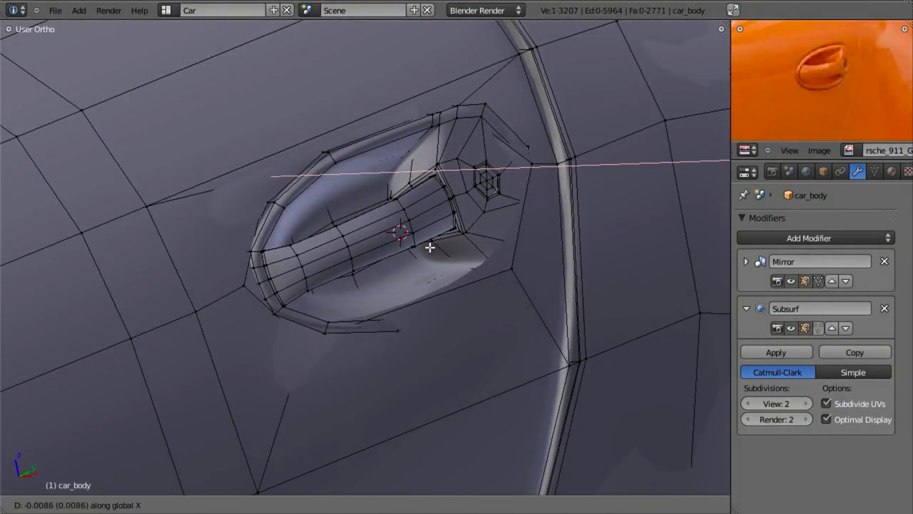
pyautogui.click(433, 246)
# Preview the smoothed handle and move the opening's middle rear vertex about -0.005 along X.
pyautogui.press('Tab')
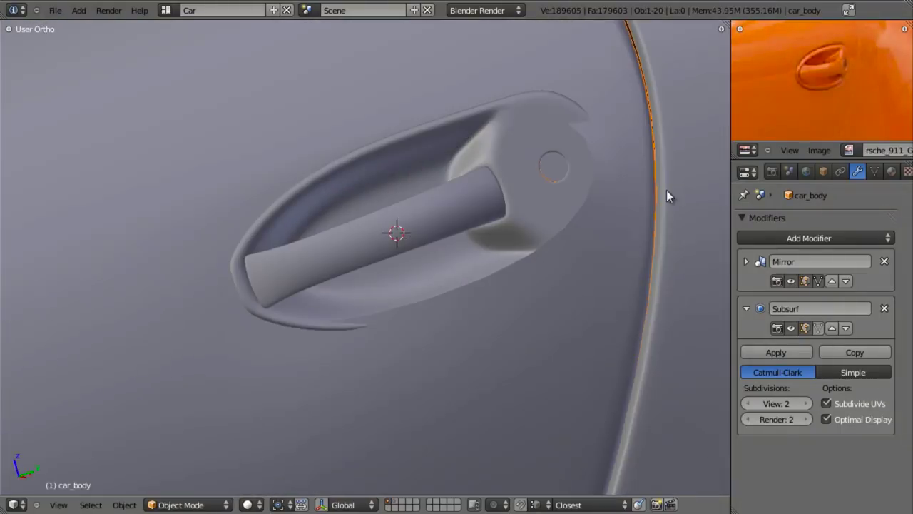
pyautogui.press('Tab')
pyautogui.press('z')
pyautogui.press('z')
pyautogui.moveTo(617, 152); pyautogui.dragTo(546, 196, button='middle')
pyautogui.press('g')
pyautogui.press('x')
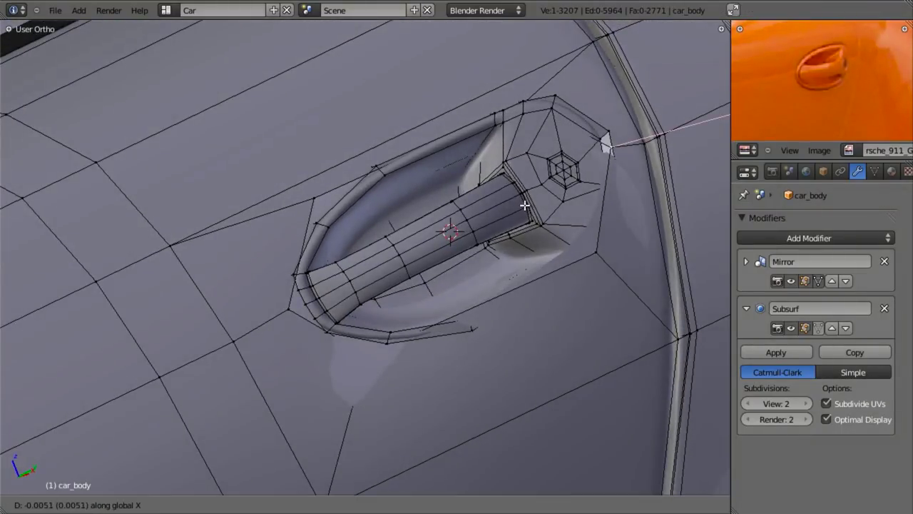
pyautogui.click(523, 206)
# Reposition the opening's lower rear vertex along X, Z and Y so the door surface clears the handle's lower rim.
pyautogui.moveTo(621, 261); pyautogui.dragTo(566, 300, button='middle')
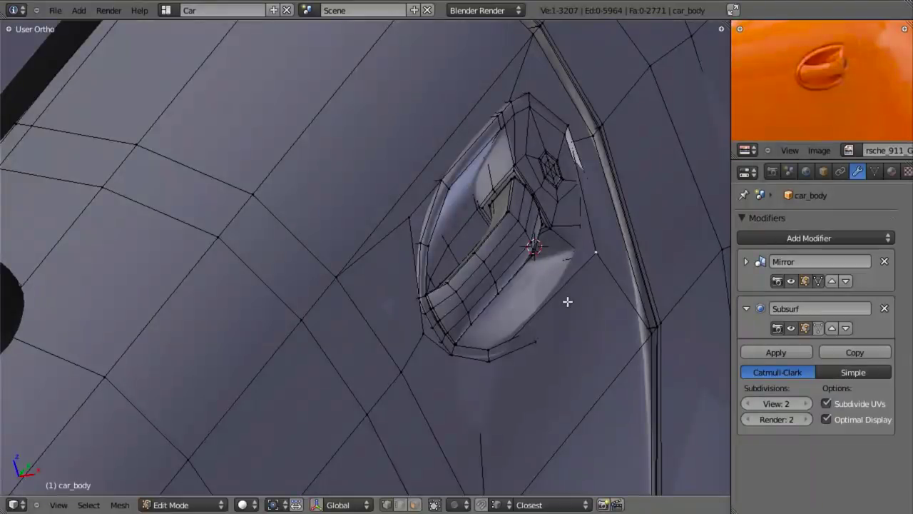
pyautogui.press('g')
pyautogui.press('x')
pyautogui.click(555, 297)
pyautogui.moveTo(660, 305); pyautogui.dragTo(558, 310, button='middle')
pyautogui.press('g')
pyautogui.press('z')
pyautogui.click(565, 318)
pyautogui.press('g')
pyautogui.press('y')
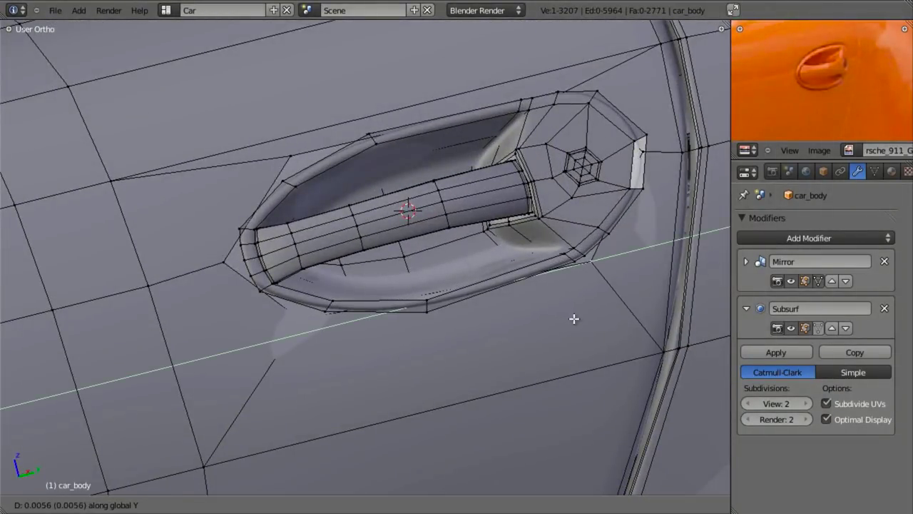
pyautogui.click(586, 317)
# Lower the opening's lower front vertex slightly along Z below the handle's rim.
pyautogui.moveTo(586, 317); pyautogui.dragTo(316, 265, button='middle')
pyautogui.press('z')
pyautogui.press('z')
pyautogui.press('g')
pyautogui.press('z')
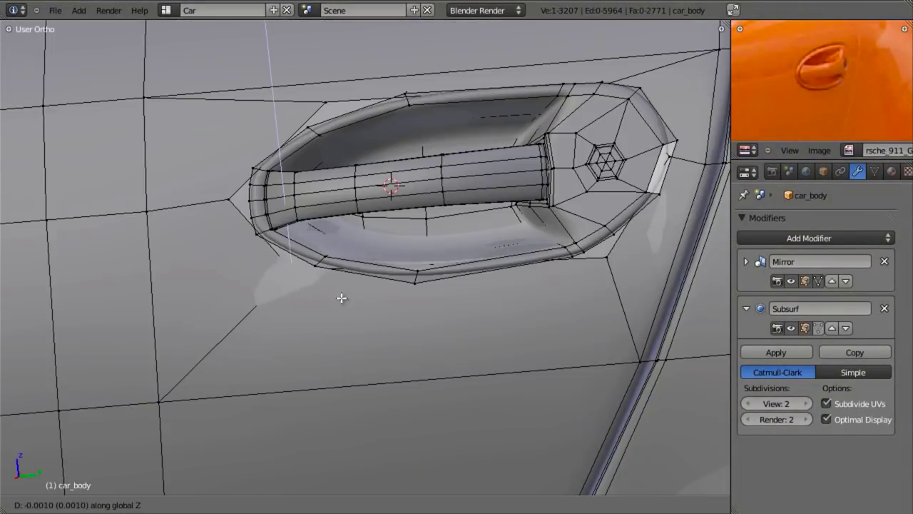
pyautogui.click(343, 301)
# Examine the smoothed handle and the surrounding door surface in object mode from several distances and the side view.
pyautogui.moveTo(334, 295); pyautogui.dragTo(495, 268, button='middle')
pyautogui.press('Tab')
pyautogui.scroll(-3, 371, 282)
pyautogui.scroll(-2, 494, 268)
pyautogui.scroll(-5, 495, 268)
pyautogui.moveTo(415, 296)
pyautogui.mouseDown(button='middle')
pyautogui.moveTo(461, 356)
pyautogui.moveTo(413, 281)
pyautogui.mouseUp(button='middle')
pyautogui.scroll(6, 409, 317)
pyautogui.press('KP_3')
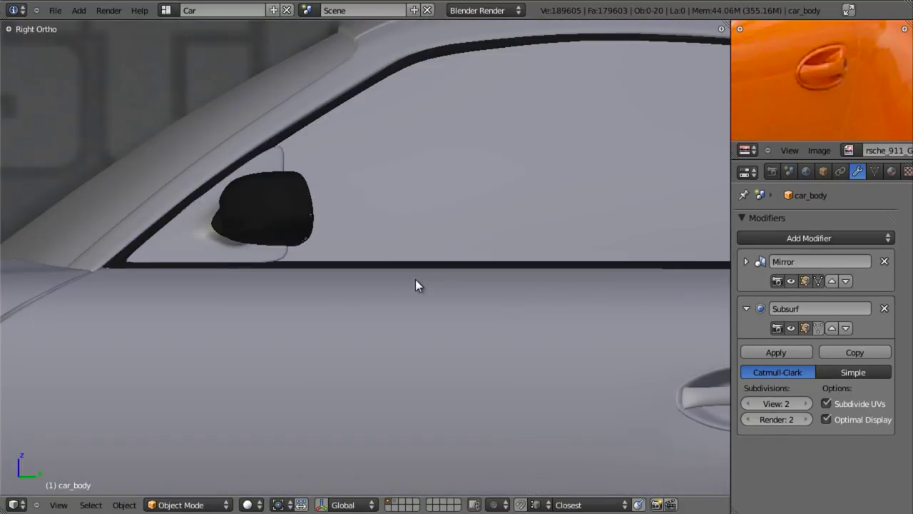
pyautogui.scroll(5, 268, 217)
pyautogui.press('Tab')
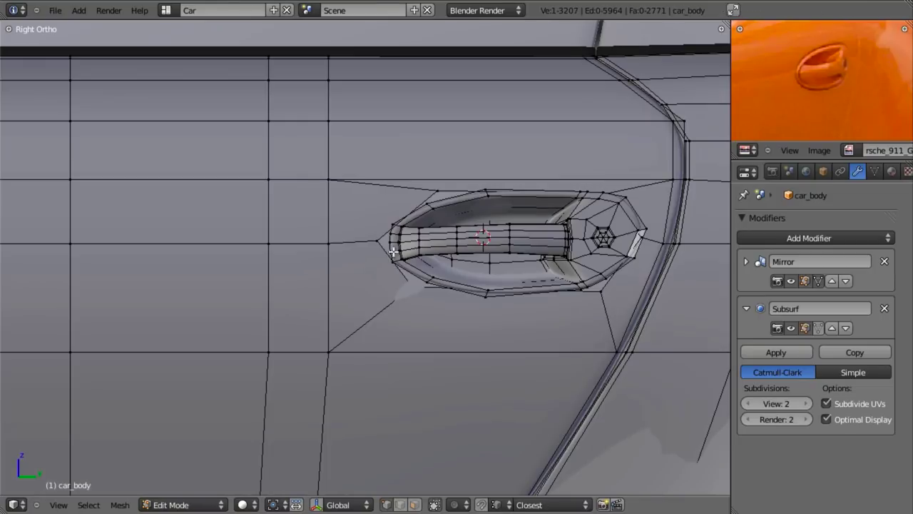
# Shift the opening's lower front vertex along Y and clear the selection.
pyautogui.moveTo(379, 283)
pyautogui.mouseDown(button='middle')
pyautogui.moveTo(386, 83)
pyautogui.moveTo(375, 92)
pyautogui.moveTo(412, 264)
pyautogui.moveTo(461, 290)
pyautogui.moveTo(445, 272)
pyautogui.moveTo(474, 318)
pyautogui.mouseUp(button='middle')
pyautogui.press('g')
pyautogui.press('y')
pyautogui.click(444, 259)
pyautogui.press('z')
pyautogui.press('a')
pyautogui.press('z')
# Select the handle's linked grip mesh and add the lock cylinder with its connecting faces.
pyautogui.moveTo(432, 218); pyautogui.dragTo(488, 281, button='middle')
pyautogui.moveTo(457, 242); pyautogui.dragTo(428, 306, button='middle')
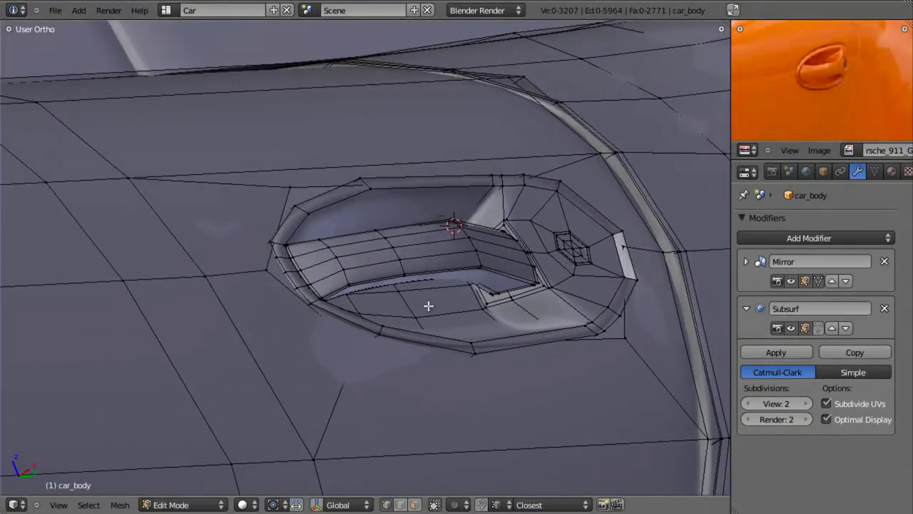
pyautogui.press('l')
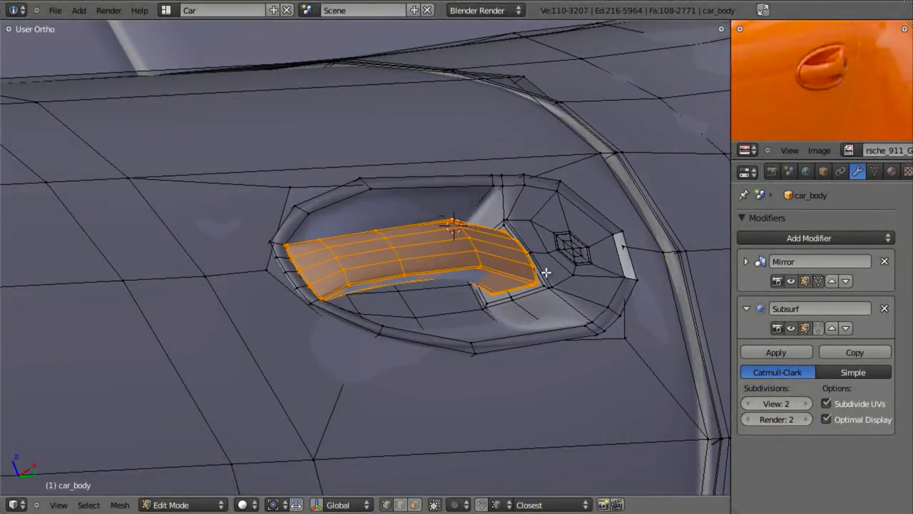
pyautogui.moveTo(447, 216); pyautogui.dragTo(438, 295, button='middle')
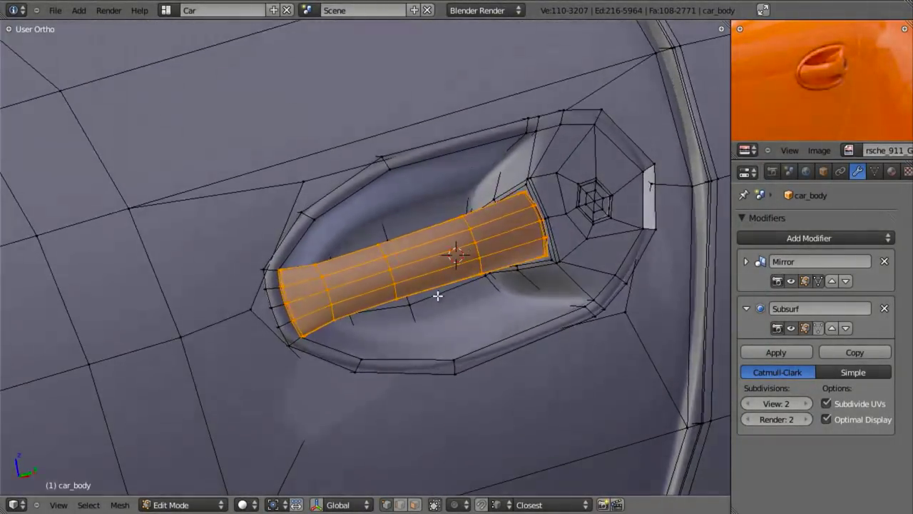
pyautogui.press('KP_3')
pyautogui.scroll(-5, 618, 296)
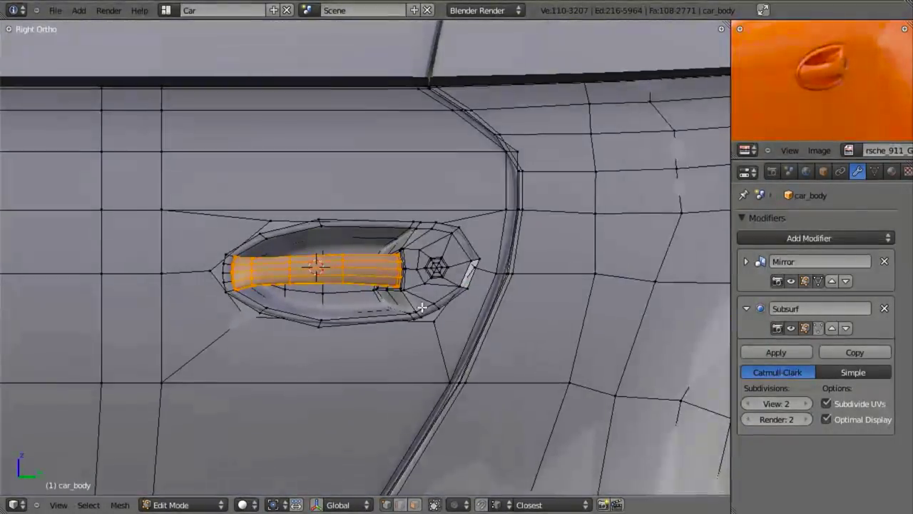
pyautogui.scroll(3, 508, 292)
pyautogui.press('b')
pyautogui.moveTo(547, 230); pyautogui.dragTo(428, 333)
# Box-select the area around the rear half of the grip to add its inner geometry to the selection.
pyautogui.press('b')
pyautogui.press('Escape')
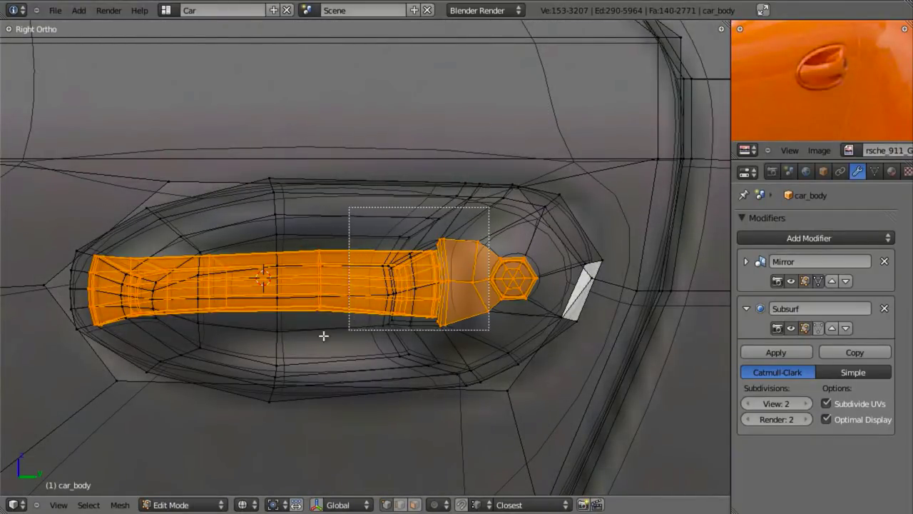
pyautogui.moveTo(323, 335); pyautogui.dragTo(263, 365)
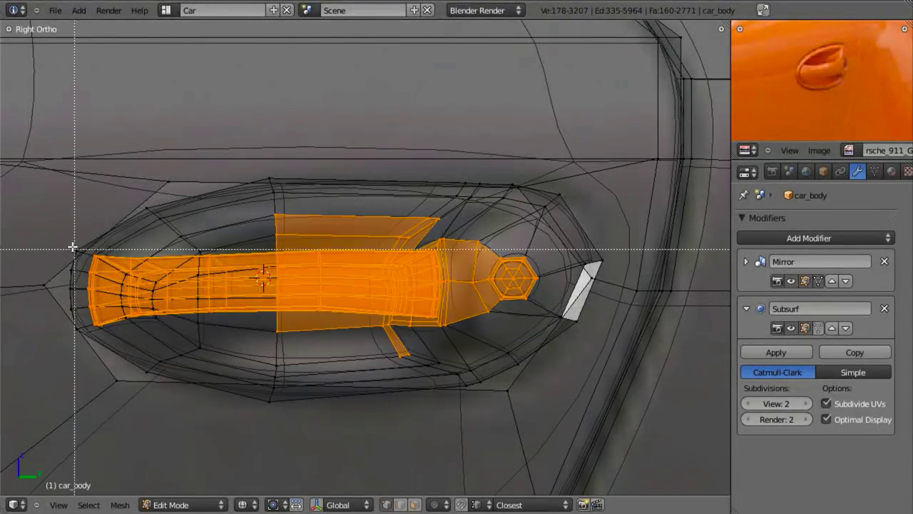
# Remove the recess's upper wall vertices from the handle selection.
pyautogui.moveTo(243, 195); pyautogui.dragTo(454, 247)
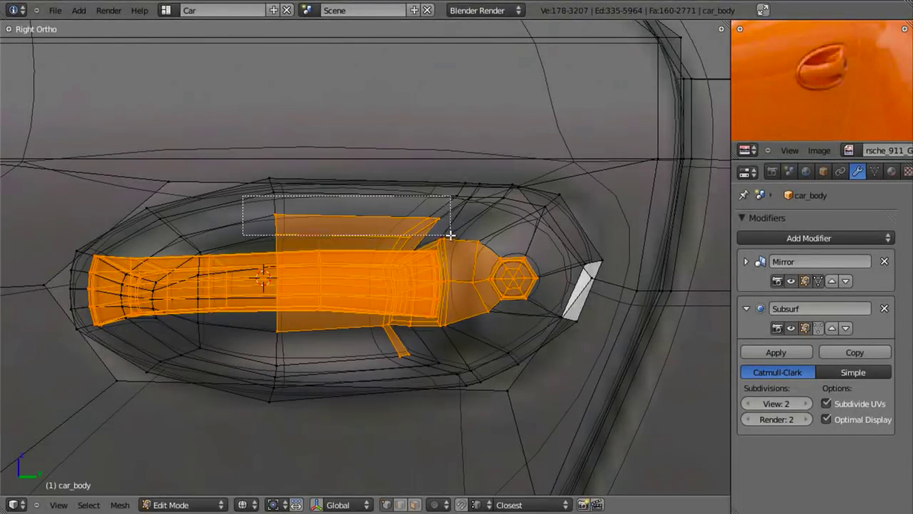
pyautogui.moveTo(409, 244); pyautogui.dragTo(417, 247, button='middle')
pyautogui.moveTo(367, 267); pyautogui.dragTo(369, 394, button='middle')
pyautogui.moveTo(285, 281); pyautogui.dragTo(289, 281, button='middle')
pyautogui.scroll(3, 409, 314)
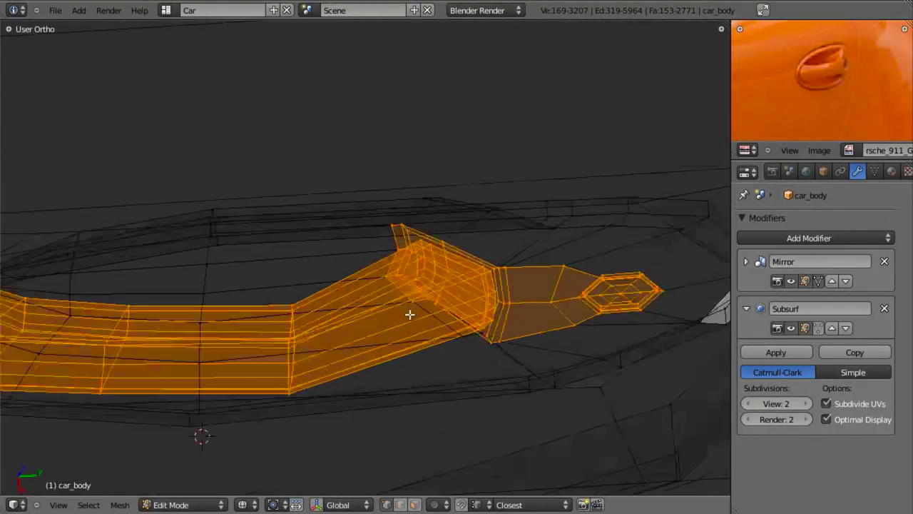
# Deselect the remaining stray recess vertices around the grip's rear bend.
pyautogui.moveTo(426, 267); pyautogui.dragTo(423, 257, button='middle')
pyautogui.scroll(3, 422, 254)
pyautogui.press('b')
pyautogui.moveTo(384, 164); pyautogui.dragTo(433, 223, button='middle')
pyautogui.moveTo(432, 224); pyautogui.dragTo(435, 243)
pyautogui.press('b')
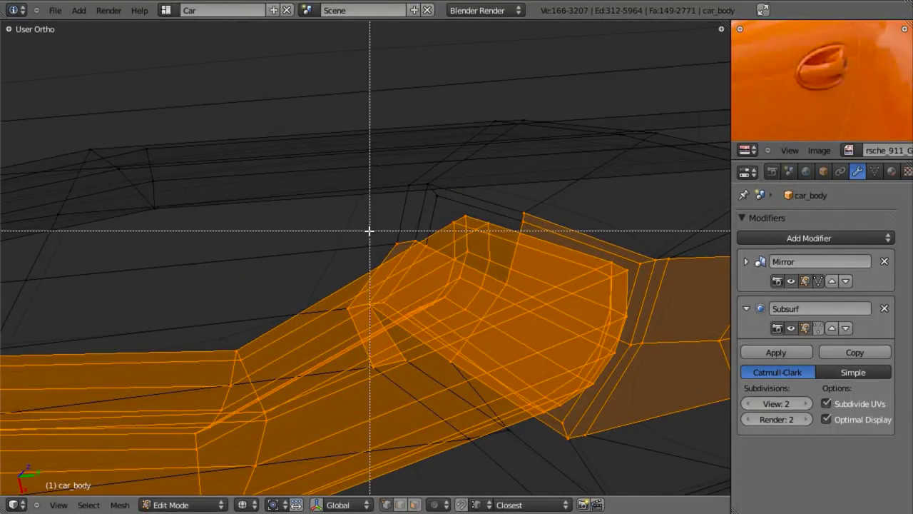
pyautogui.moveTo(393, 351); pyautogui.dragTo(389, 347)
pyautogui.press('b')
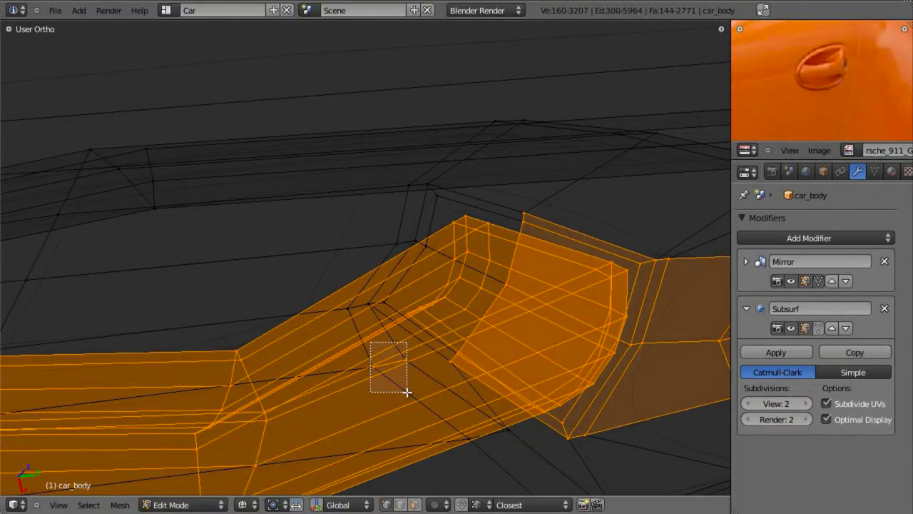
# Add the vertices at the front end of the grip to the handle selection.
pyautogui.scroll(-5, 405, 389)
pyautogui.moveTo(407, 391)
pyautogui.mouseDown(button='middle')
pyautogui.moveTo(415, 291)
pyautogui.moveTo(389, 214)
pyautogui.mouseUp(button='middle')
pyautogui.press('z')
pyautogui.scroll(-4, 422, 330)
pyautogui.press('z')
pyautogui.moveTo(249, 269); pyautogui.dragTo(331, 310, button='middle')
pyautogui.scroll(2, 261, 268)
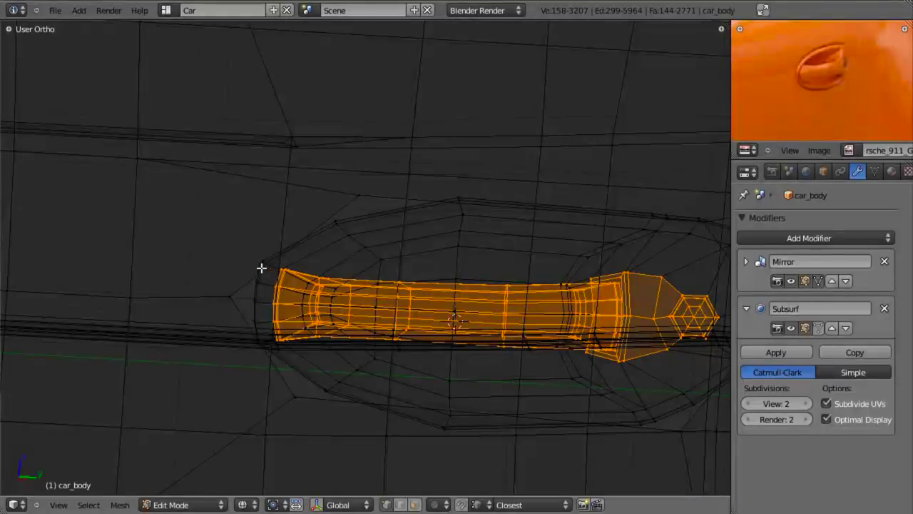
pyautogui.press('b')
pyautogui.moveTo(294, 367); pyautogui.dragTo(294, 367)
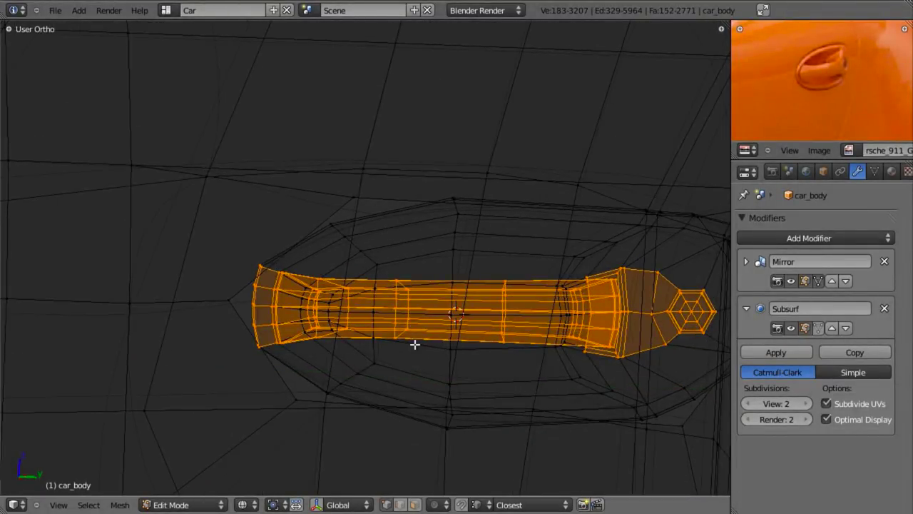
# Remove the stray vertices around the grip's front end from the handle selection.
pyautogui.scroll(-6, 371, 314)
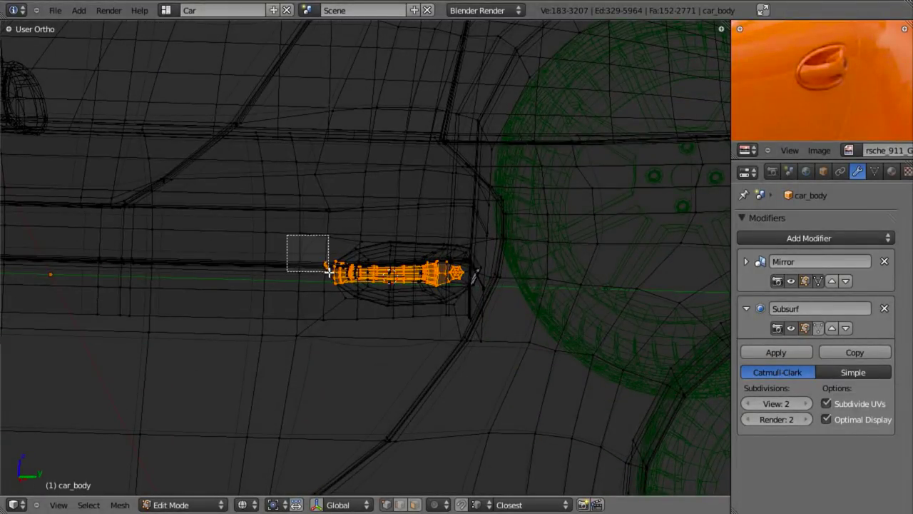
pyautogui.moveTo(329, 271); pyautogui.dragTo(330, 274, button='middle')
pyautogui.press('z')
pyautogui.scroll(3, 371, 307)
pyautogui.moveTo(500, 328); pyautogui.dragTo(514, 306, button='middle')
pyautogui.scroll(3, 485, 303)
pyautogui.moveTo(452, 301); pyautogui.dragTo(481, 256, button='middle')
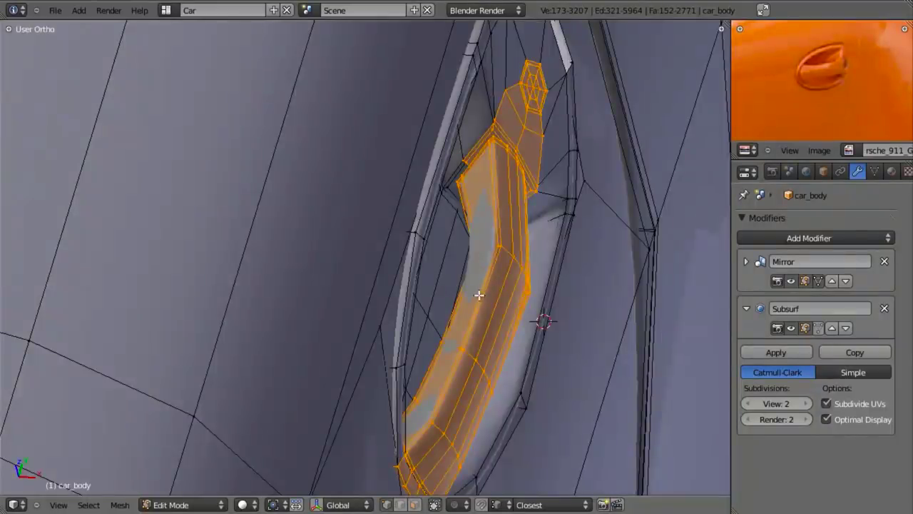
# Remove the vertices of the grip's front section from the handle selection.
pyautogui.press('z')
pyautogui.scroll(-4, 467, 325)
pyautogui.moveTo(459, 346); pyautogui.dragTo(279, 311, button='middle')
pyautogui.press('b')
pyautogui.moveTo(252, 254); pyautogui.dragTo(356, 397, button='middle')
pyautogui.press('z')
pyautogui.moveTo(432, 314); pyautogui.dragTo(485, 341, button='middle')
pyautogui.scroll(4, 460, 317)
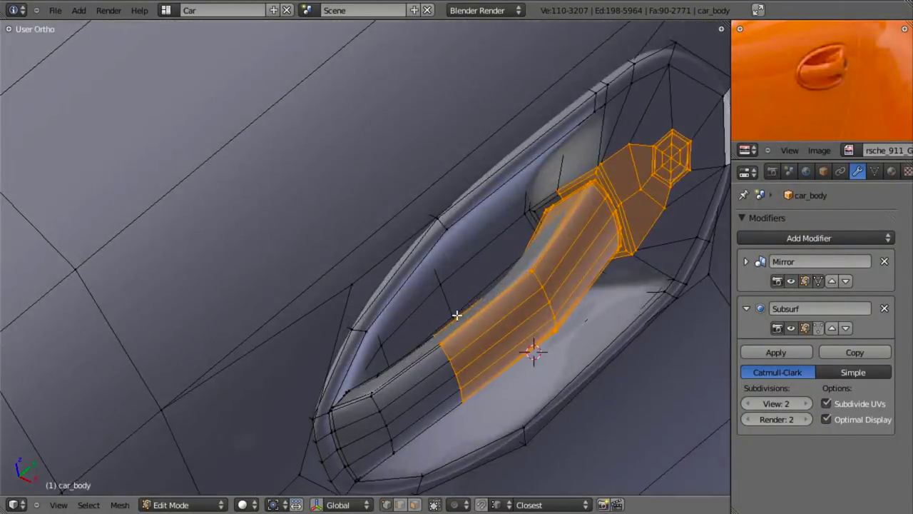
# Deselect the grip's middle section and move the remaining rear grip and lock vertices slightly along the global X axis.
pyautogui.press('z')
pyautogui.press('b')
pyautogui.moveTo(402, 306); pyautogui.dragTo(478, 463, button='middle')
pyautogui.press('z')
pyautogui.press('g')
pyautogui.press('x')
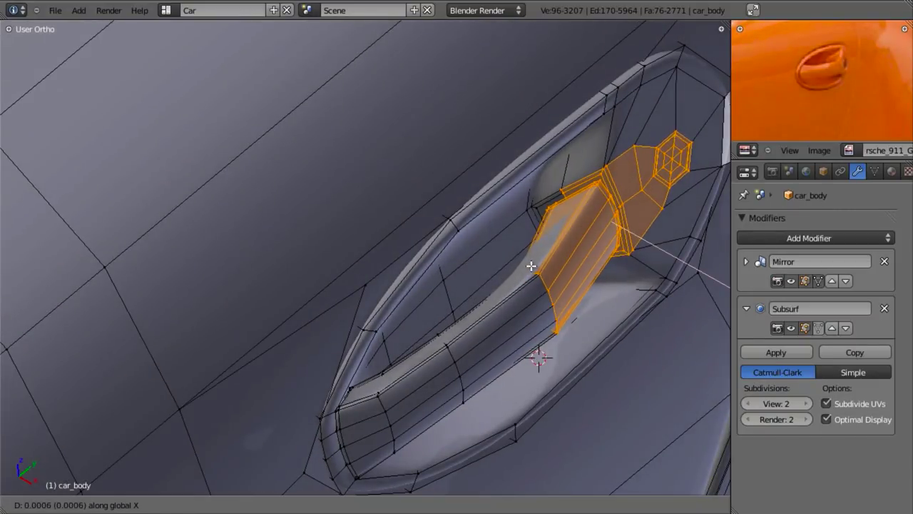
pyautogui.click(540, 271)
pyautogui.scroll(-3, 475, 312)
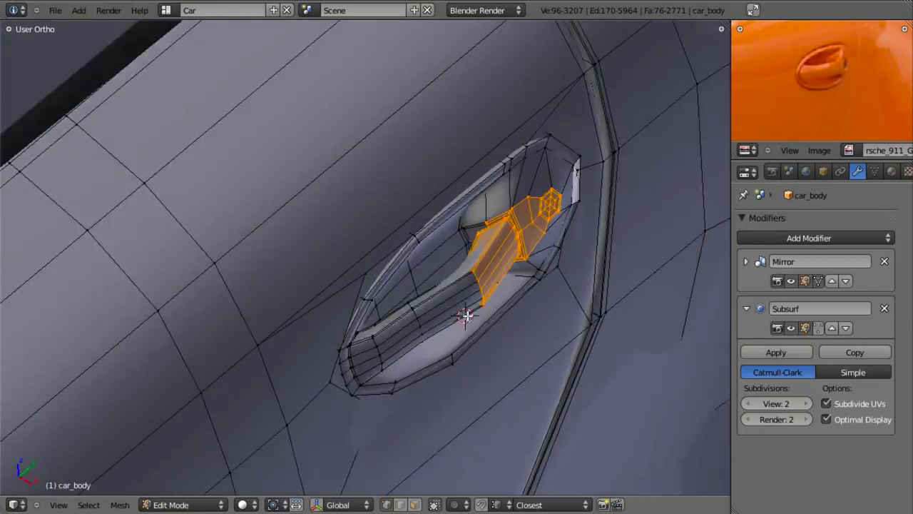
pyautogui.moveTo(466, 316); pyautogui.dragTo(445, 272, button='middle')
pyautogui.press('Tab')
pyautogui.press('Tab')
pyautogui.scroll(3, 444, 272)
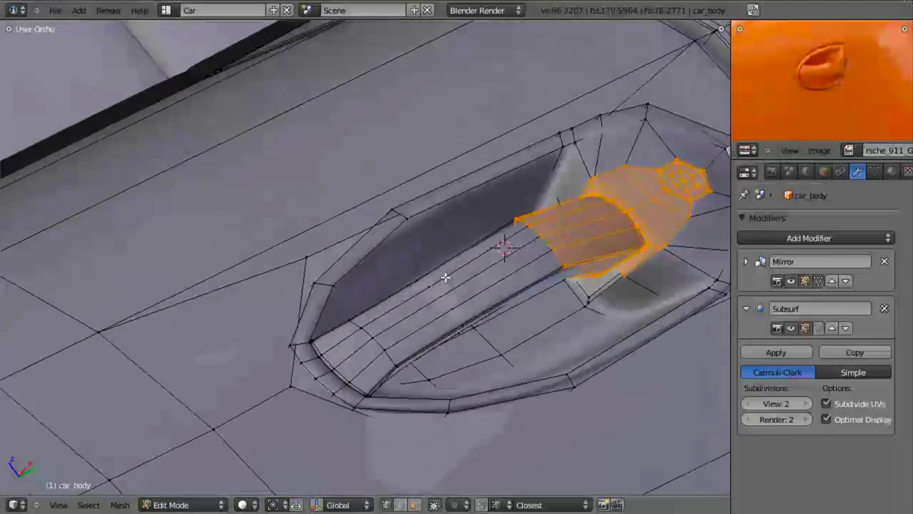
# Clear the selection, adjust the grip slightly along the global Z axis and check the smoothed handle.
pyautogui.press('a')
pyautogui.moveTo(451, 311); pyautogui.dragTo(351, 281, button='middle')
pyautogui.press('g')
pyautogui.press('z')
pyautogui.click(412, 229)
pyautogui.press('Tab')
pyautogui.scroll(-3, 413, 230)
pyautogui.press('Tab')
pyautogui.scroll(2, 416, 308)
pyautogui.keyDown('shift'); pyautogui.moveTo(359, 183); pyautogui.dragTo(434, 316, button='middle'); pyautogui.keyUp('shift')
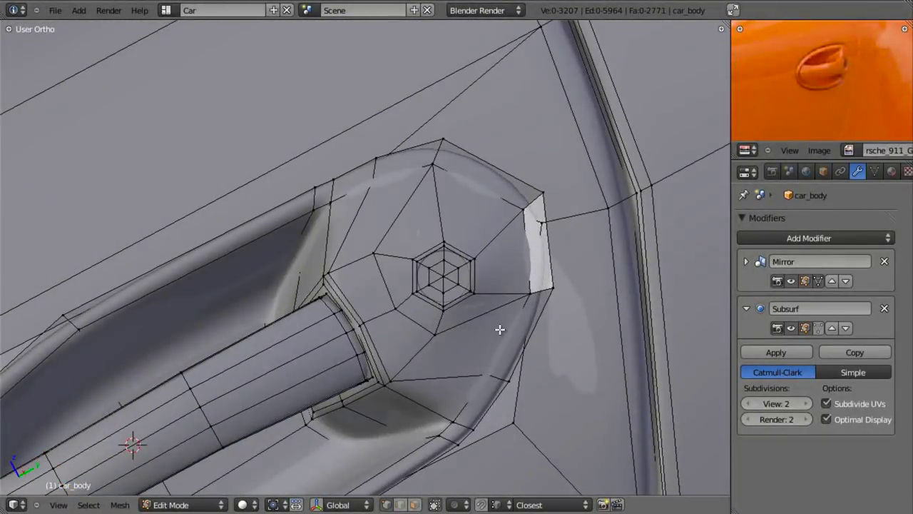
# In the right orthographic view, select the two adjoining faces directly below the lock in face selection mode.
pyautogui.press('KP_3')
pyautogui.scroll(2, 468, 320)
pyautogui.scroll(2, 448, 289)
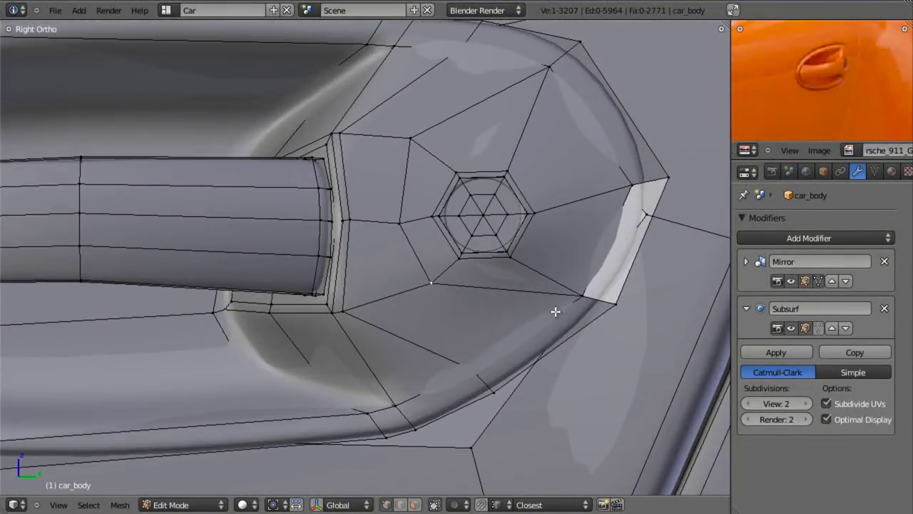
pyautogui.hotkey('ctrl', 'Tab')
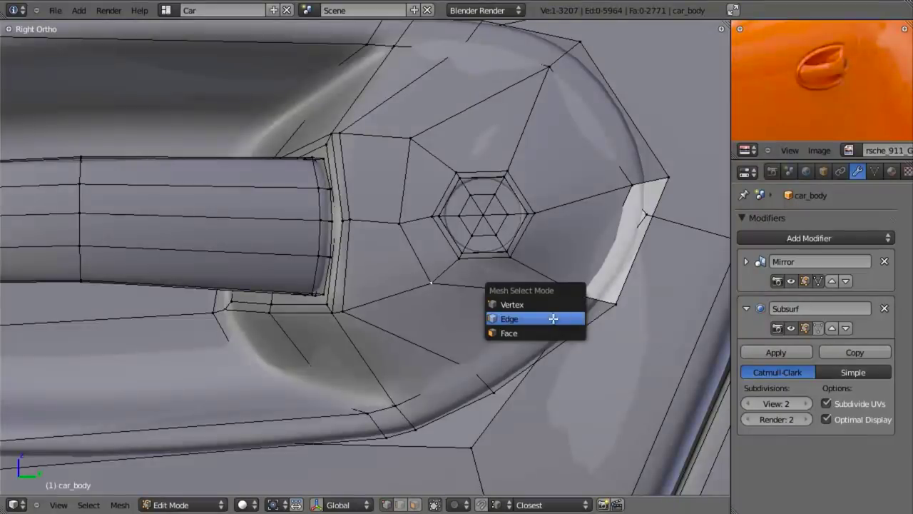
pyautogui.click(537, 333)
pyautogui.click(457, 322)
pyautogui.keyDown('shift'); pyautogui.click(525, 315); pyautogui.keyUp('shift')
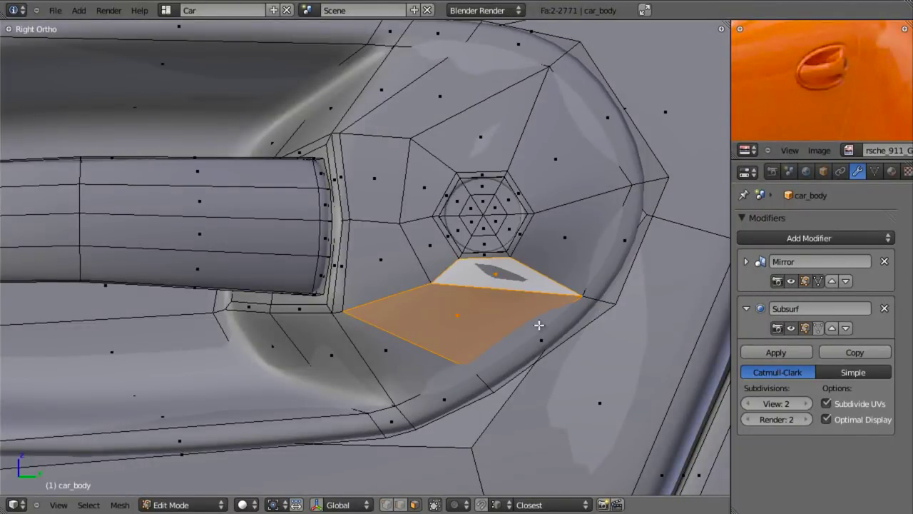
# Try rotating the edge shared by the two selected faces below the lock.
pyautogui.hotkey('ctrl', 'e')
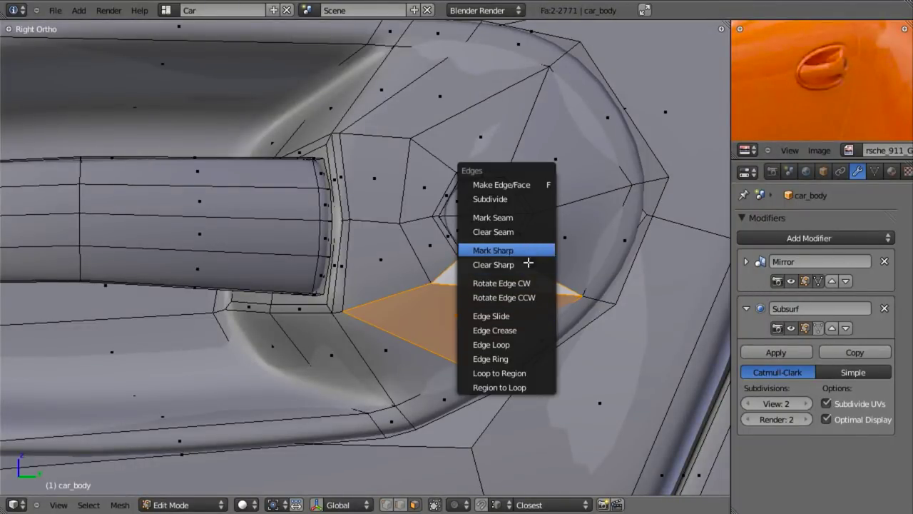
pyautogui.click(527, 294)
pyautogui.hotkey('ctrl', 'e')
pyautogui.click(526, 286)
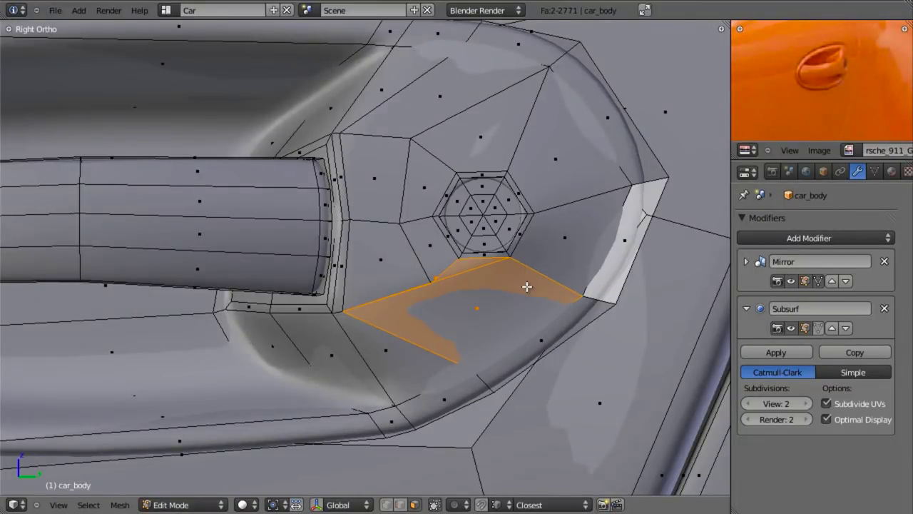
pyautogui.hotkey('ctrl', 'e')
pyautogui.click(527, 286)
# Delete the two selected faces below the lock.
pyautogui.scroll(-2, 452, 281)
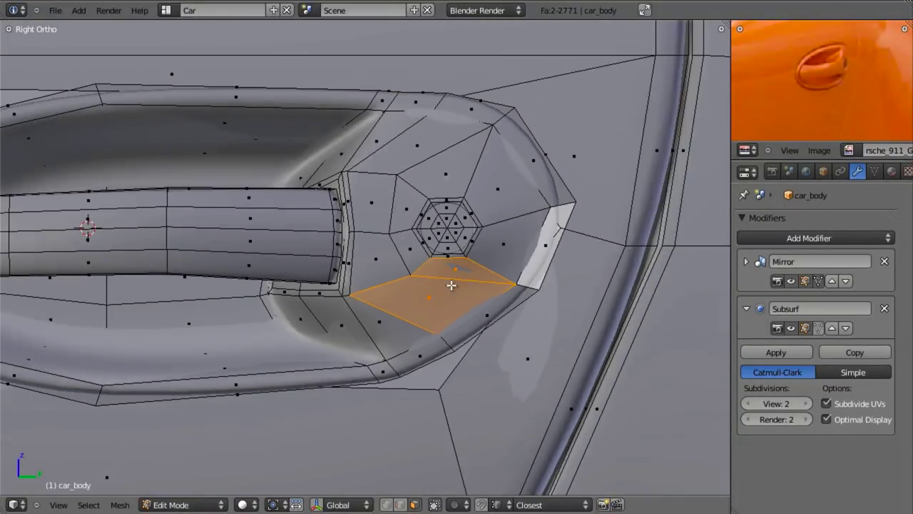
pyautogui.scroll(2, 493, 286)
pyautogui.press('x')
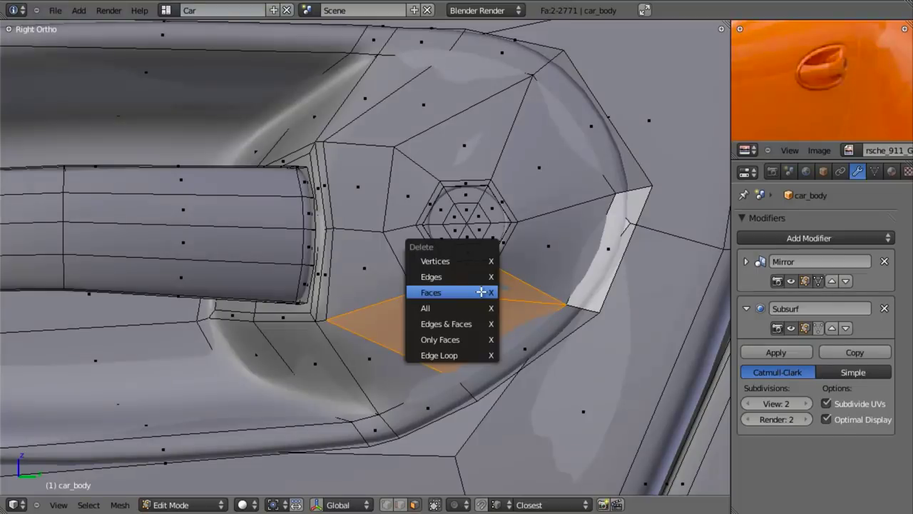
pyautogui.click(480, 292)
# In vertex selection mode, add an edge loop across the recess's lower rim below the lock, sliding it by about 0.08.
pyautogui.hotkey('ctrl', 'Tab')
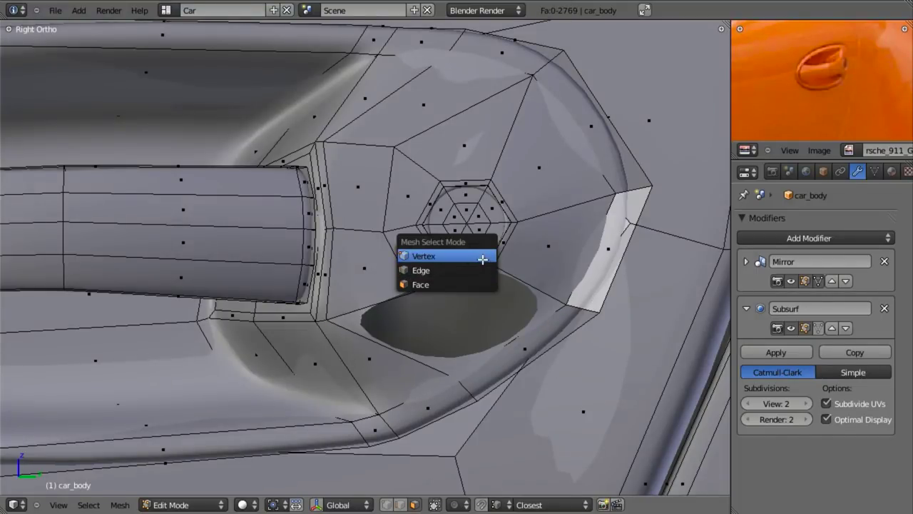
pyautogui.click(481, 255)
pyautogui.press('z')
pyautogui.click(517, 348)
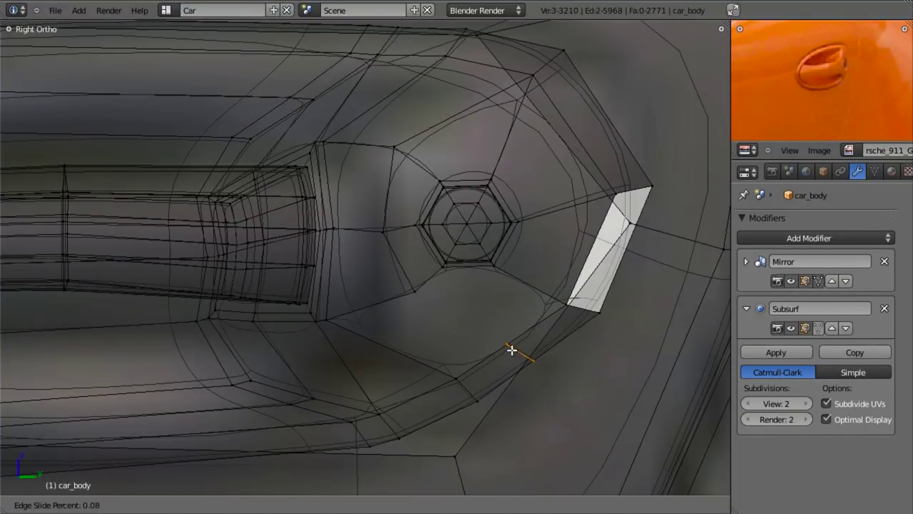
pyautogui.click(509, 351)
# Fill a face between the new rim edge and the lower edge of the lock.
pyautogui.rightClick(508, 348)
pyautogui.press('g')
pyautogui.rightClick(558, 307)
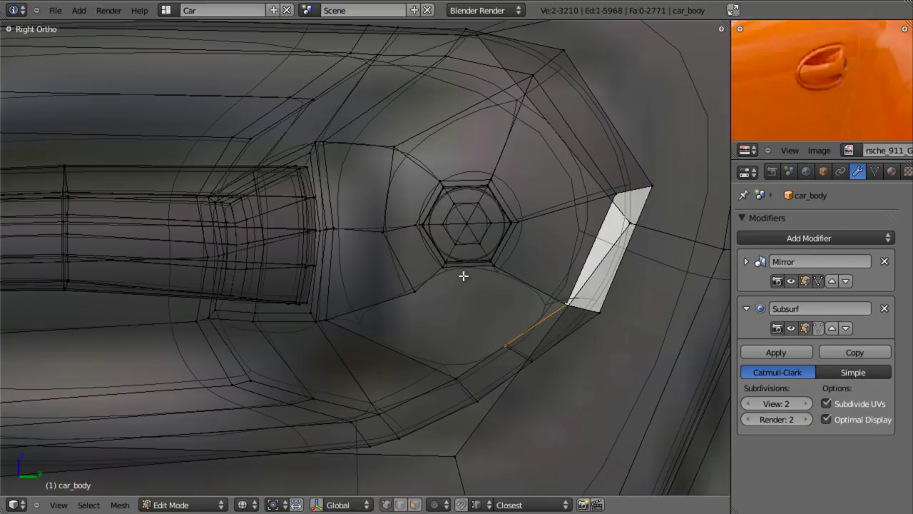
pyautogui.press('f')
pyautogui.press('a')
pyautogui.press('z')
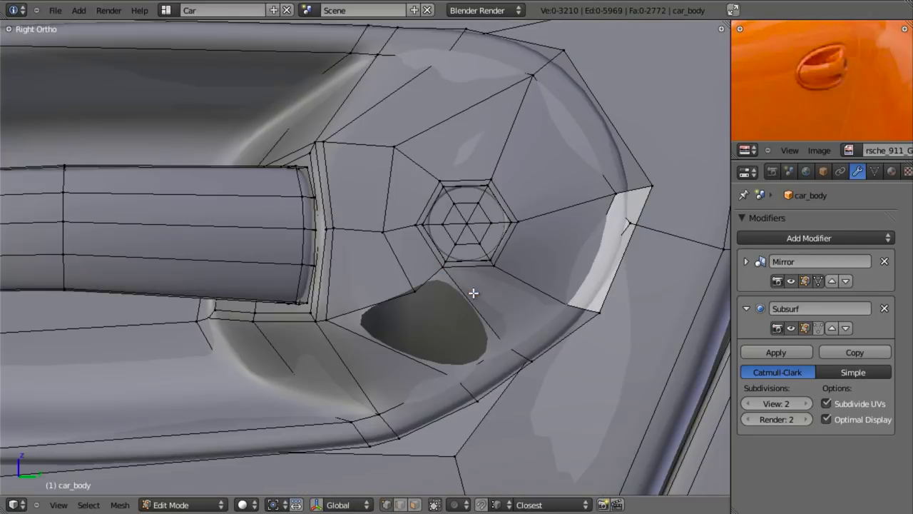
# Reposition the inner vertex beside the lock's lower corner and fill a second face from it to the lower rim.
pyautogui.press('z')
pyautogui.rightClick(404, 284)
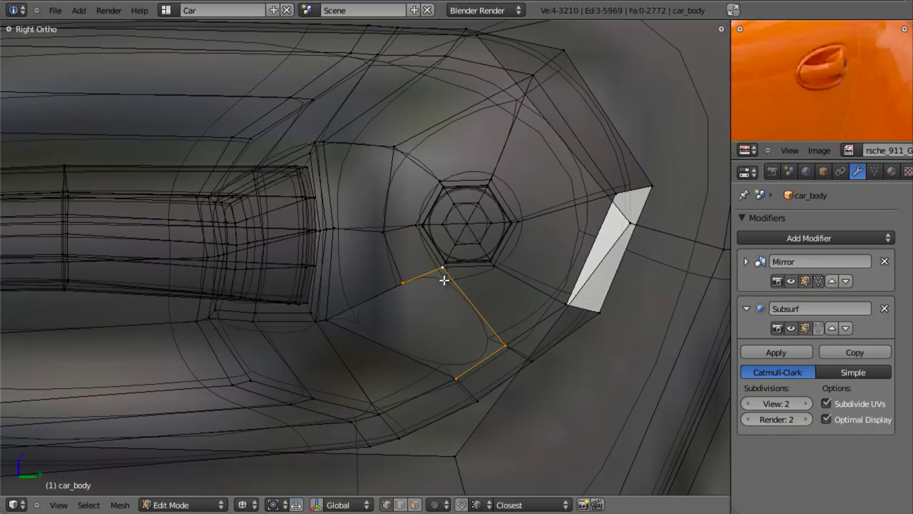
pyautogui.press('f')
pyautogui.press('z')
pyautogui.press('z')
# Delete the older edge loop crossing the recess's lower rim and clear the selection.
pyautogui.press('x')
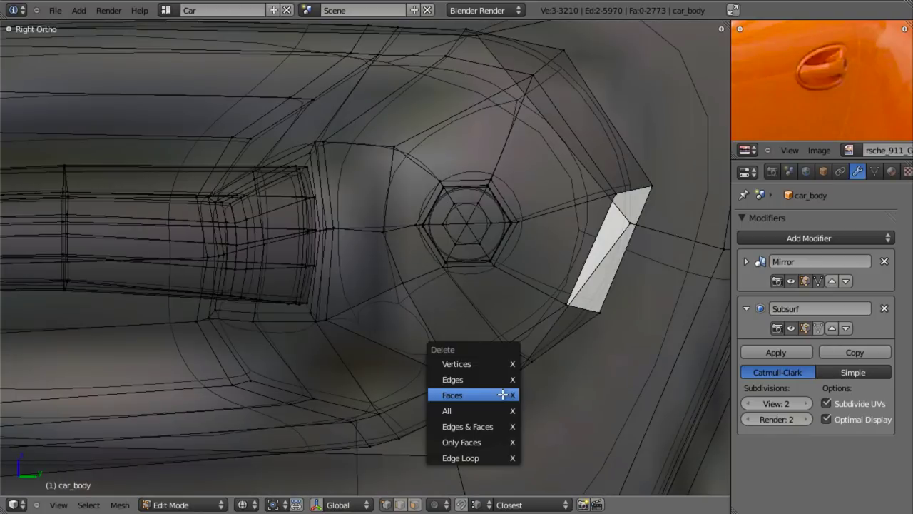
pyautogui.click(484, 452)
pyautogui.press('a')
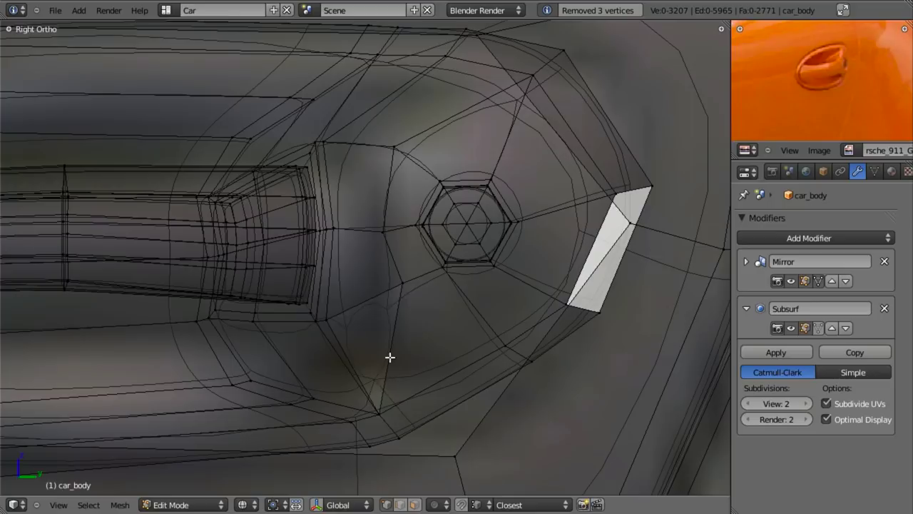
# Fill the triangular hole between the grip's end, the lower rim and the second filled face.
pyautogui.keyDown('alt'); pyautogui.rightClick(391, 356); pyautogui.keyUp('alt')
pyautogui.press('f')
pyautogui.keyDown('shift'); pyautogui.moveTo(369, 361); pyautogui.dragTo(429, 266, button='middle'); pyautogui.keyUp('shift')
pyautogui.scroll(3, 442, 271)
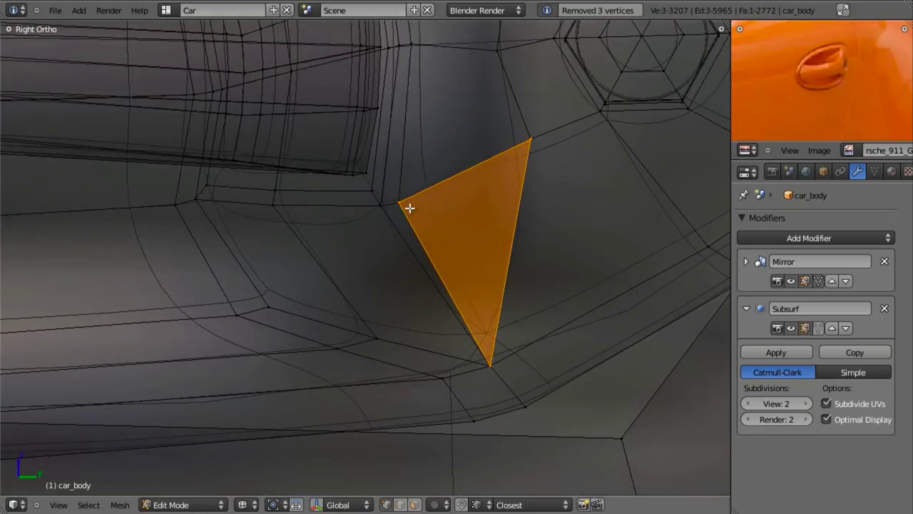
# Join the new triangle with the thin neighbouring face at the grip's end into one four-sided face.
pyautogui.rightClick(409, 207)
pyautogui.press('g')
pyautogui.rightClick(432, 189)
pyautogui.keyDown('shift'); pyautogui.rightClick(382, 205); pyautogui.keyUp('shift')
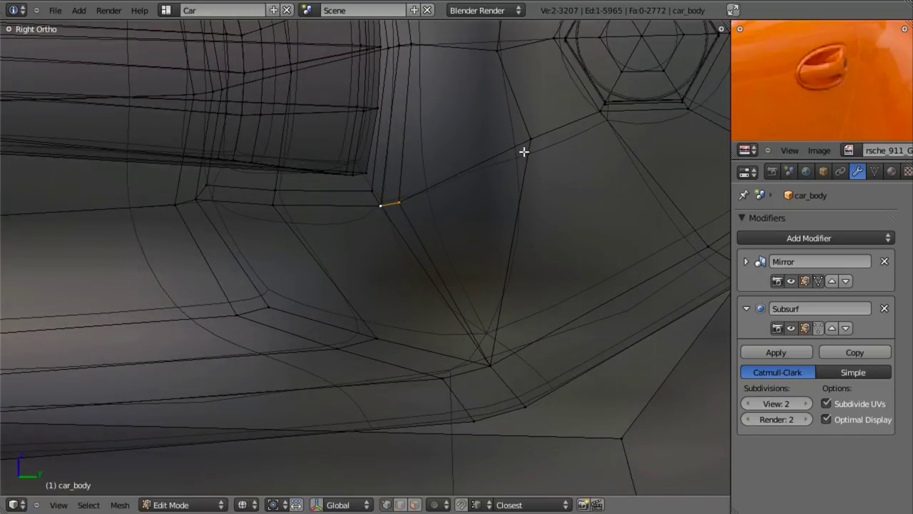
pyautogui.press('f')
pyautogui.scroll(-4, 506, 369)
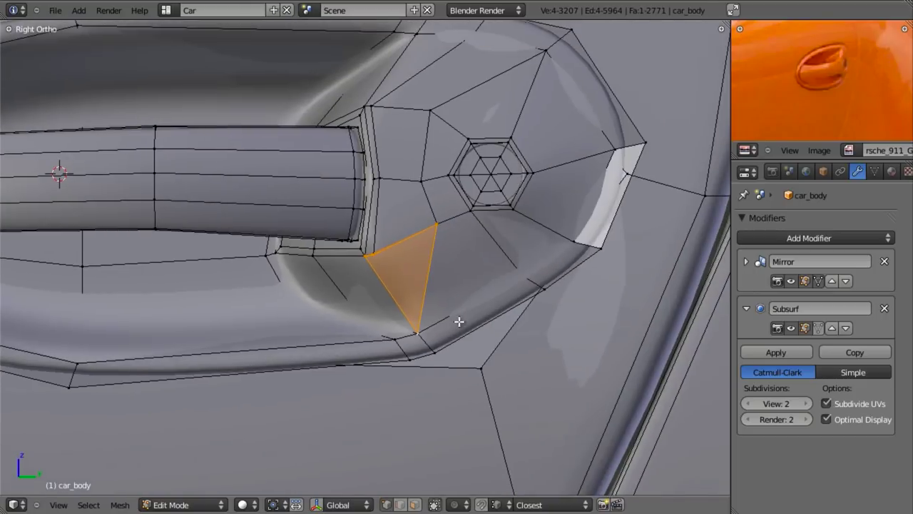
# Select the joined face and its neighbour in face selection mode and rotate their shared edge.
pyautogui.scroll(2, 435, 284)
pyautogui.hotkey('ctrl', 'Tab')
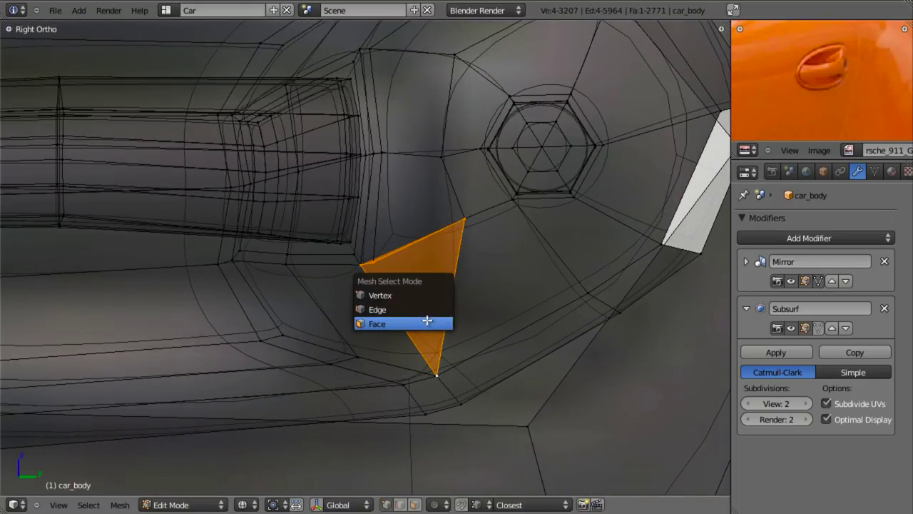
pyautogui.click(428, 320)
pyautogui.keyDown('shift'); pyautogui.rightClick(501, 284); pyautogui.keyUp('shift')
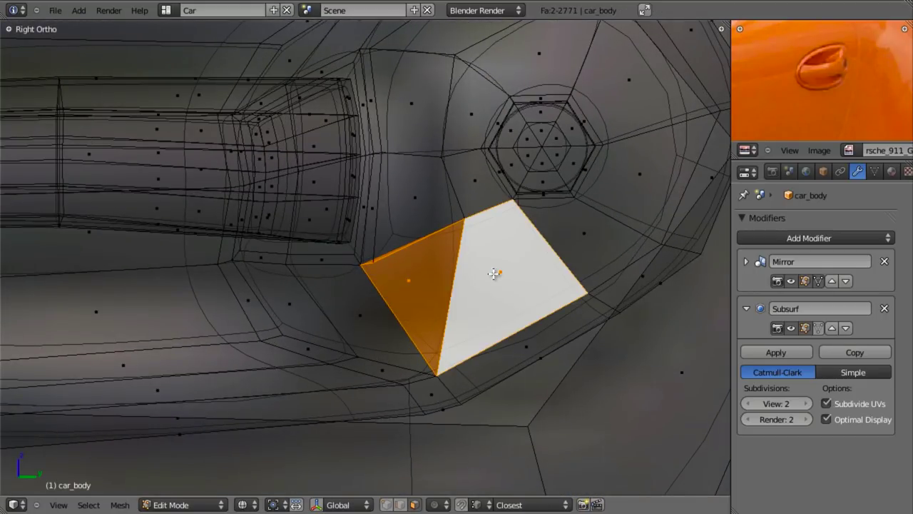
pyautogui.hotkey('ctrl', 'e')
pyautogui.click(483, 275)
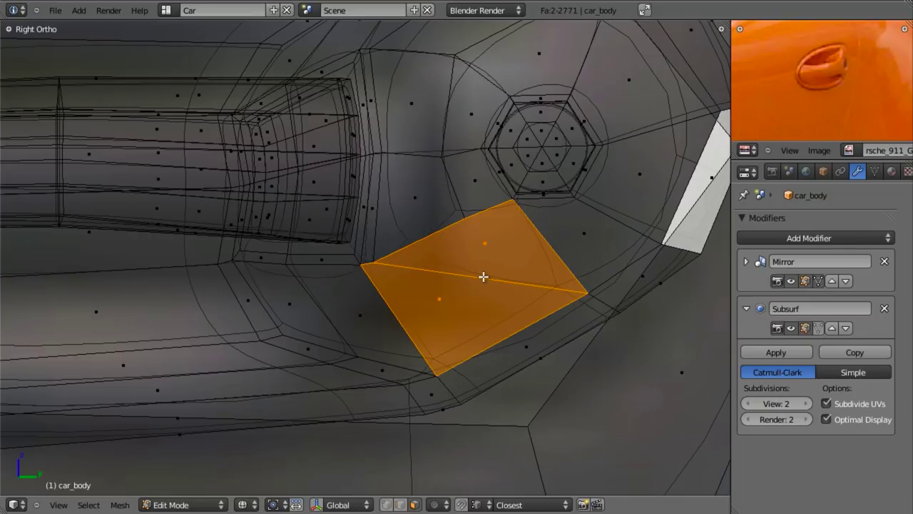
# Return to vertex selection, check the smoothed surface and nudge the inner vertex upward beside the lock's lower corner.
pyautogui.scroll(1, 485, 279)
pyautogui.press('z')
pyautogui.keyDown('shift'); pyautogui.moveTo(544, 267); pyautogui.dragTo(475, 283, button='middle'); pyautogui.keyUp('shift')
pyautogui.hotkey('ctrl', 'Tab')
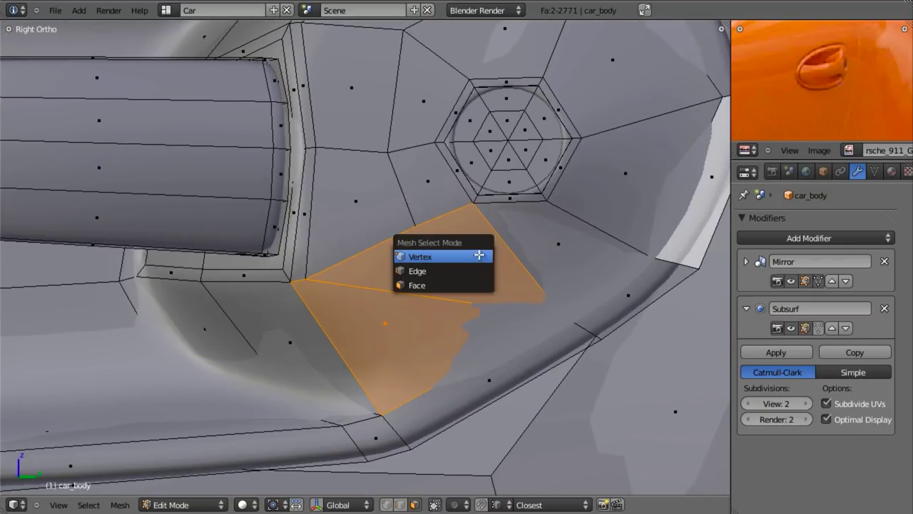
pyautogui.click(481, 256)
pyautogui.press('z')
pyautogui.press('a')
pyautogui.press('Tab')
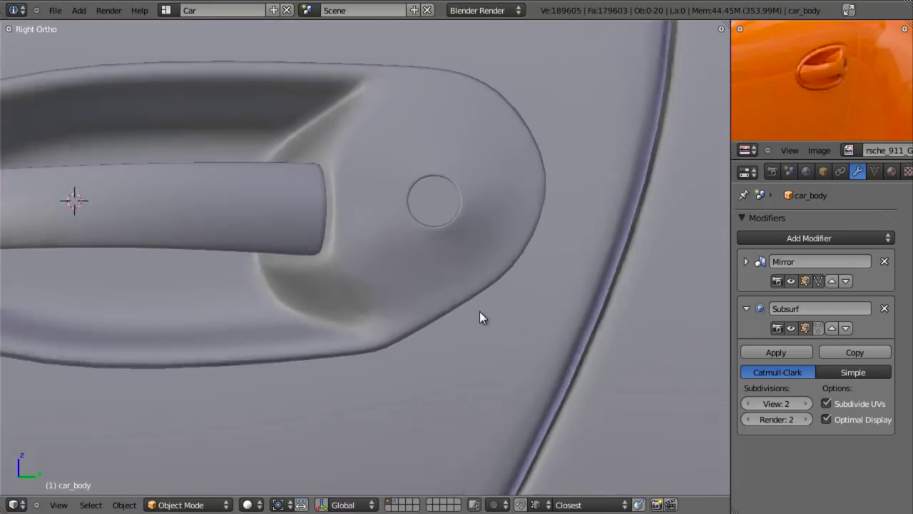
pyautogui.scroll(-1, 480, 311)
pyautogui.scroll(2, 419, 306)
pyautogui.press('Tab')
pyautogui.scroll(1, 451, 300)
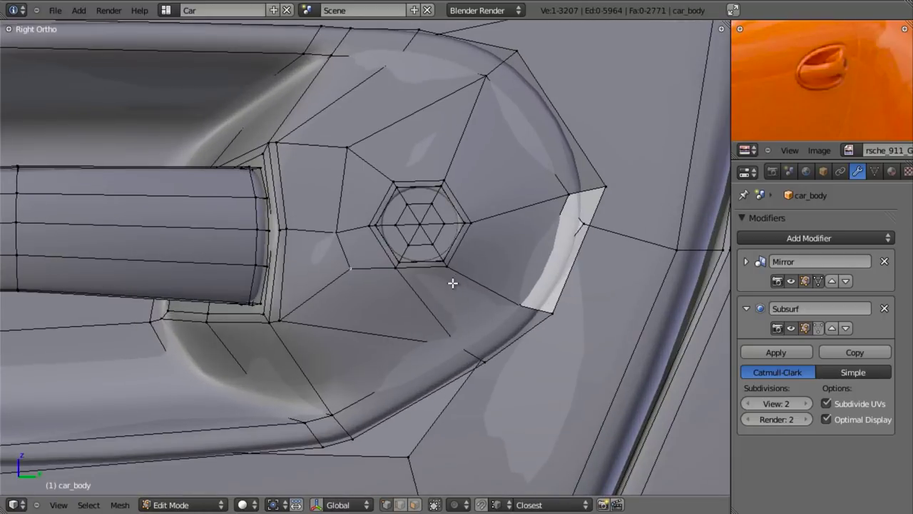
# Select the two faces between the grip's end, the lock and the lower rim and delete them.
pyautogui.press('z')
pyautogui.keyDown('shift'); pyautogui.moveTo(421, 286); pyautogui.dragTo(432, 326, button='middle'); pyautogui.keyUp('shift')
pyautogui.scroll(-2, 432, 326)
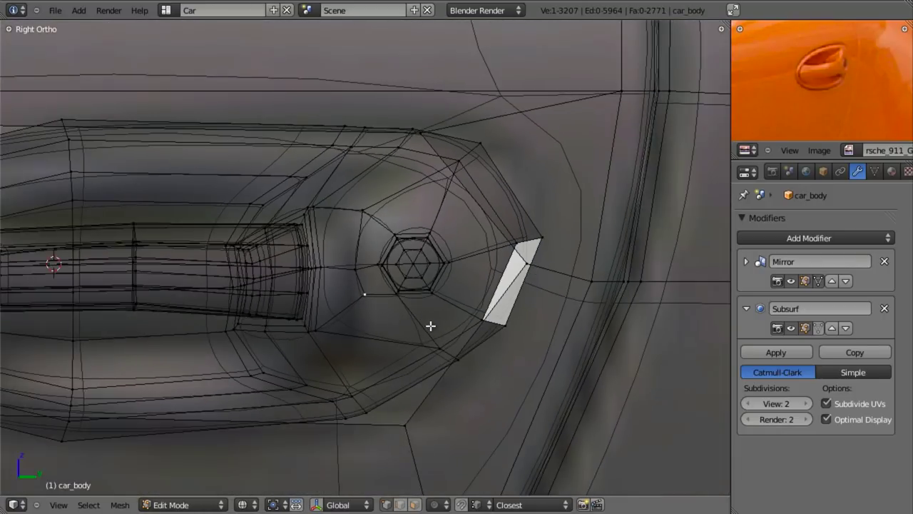
pyautogui.press('z')
pyautogui.scroll(1, 424, 324)
pyautogui.press('z')
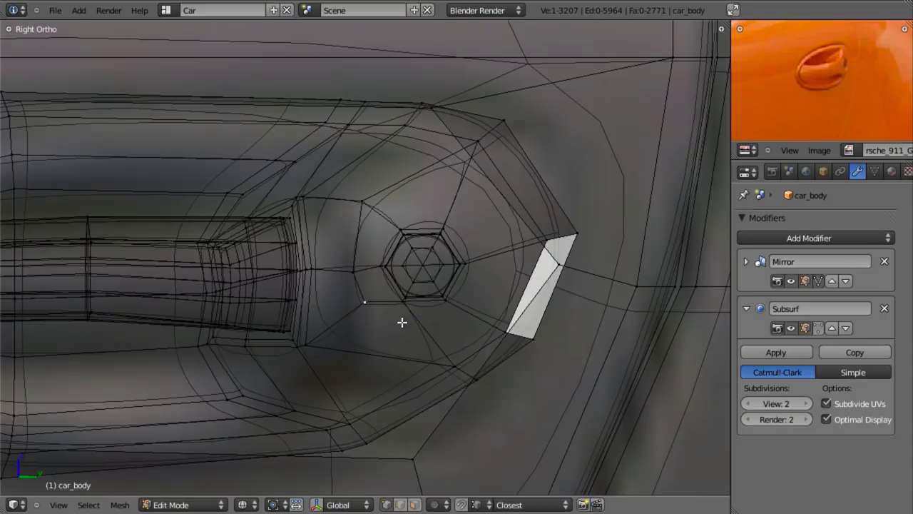
pyautogui.hotkey('ctrl', 'Tab')
pyautogui.click(377, 349)
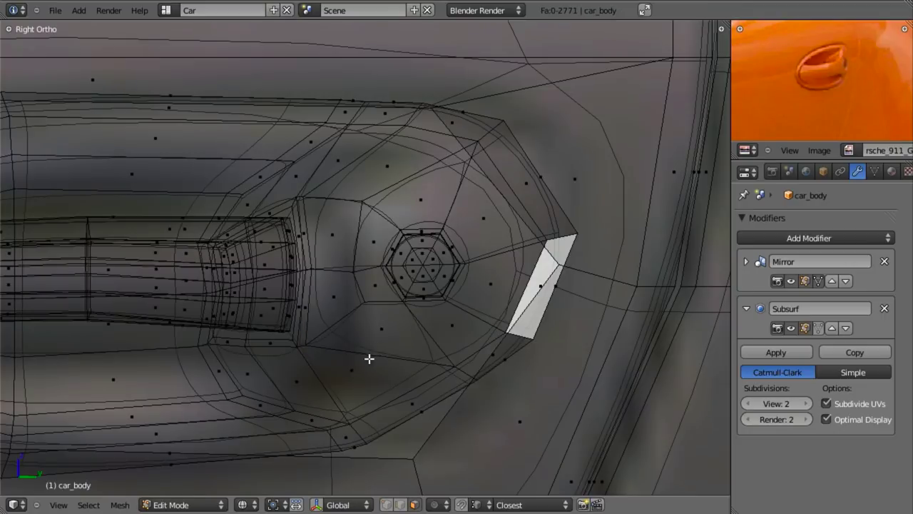
pyautogui.rightClick(367, 359)
pyautogui.keyDown('shift'); pyautogui.rightClick(373, 330); pyautogui.keyUp('shift')
pyautogui.press('x')
pyautogui.click(371, 271)
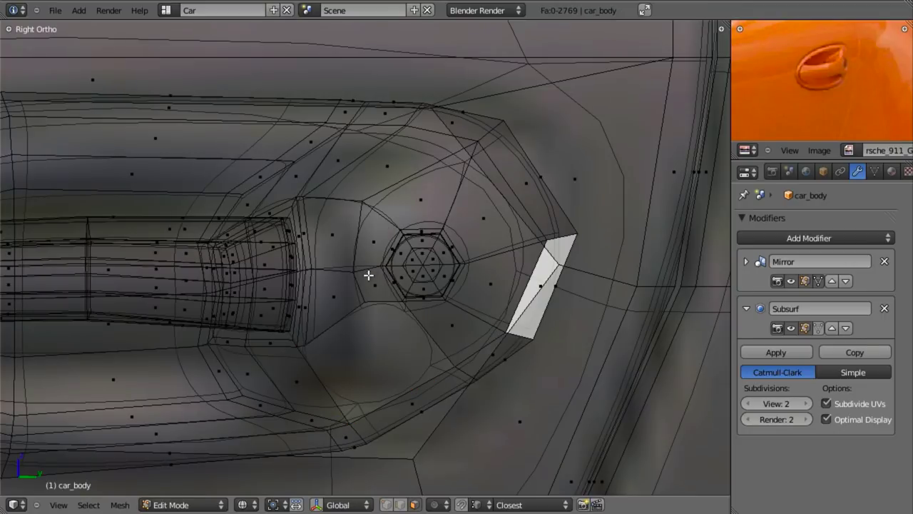
# In vertex selection mode, add an edge loop across the recess's lower rim beside the hole, sliding it by 0.32.
pyautogui.keyDown('shift'); pyautogui.moveTo(349, 301); pyautogui.dragTo(389, 296, button='middle'); pyautogui.keyUp('shift')
pyautogui.hotkey('ctrl', 'Tab')
pyautogui.click(393, 300)
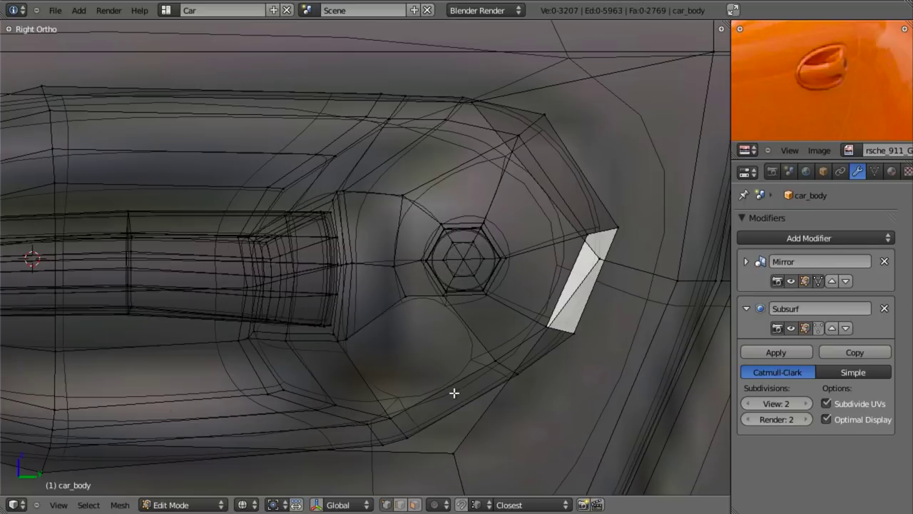
pyautogui.hotkey('ctrl', 'r')
pyautogui.click(443, 395)
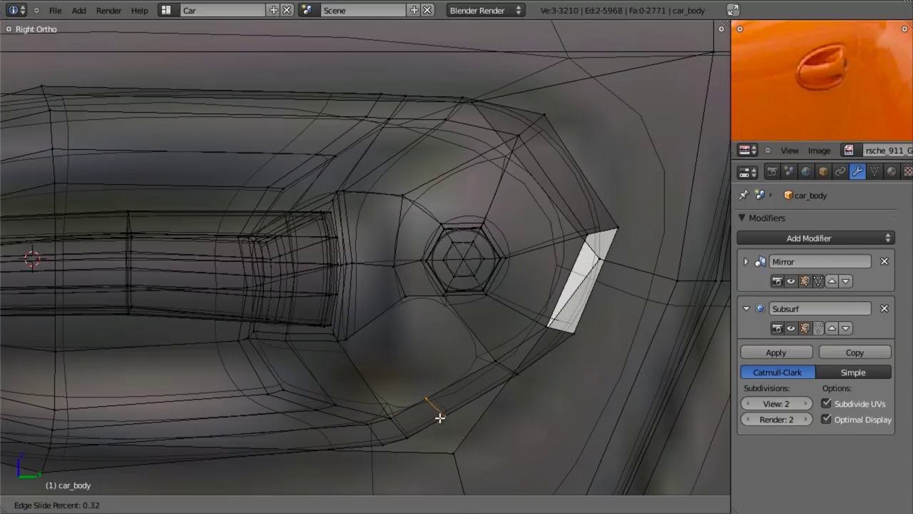
pyautogui.click(440, 417)
pyautogui.press('a')
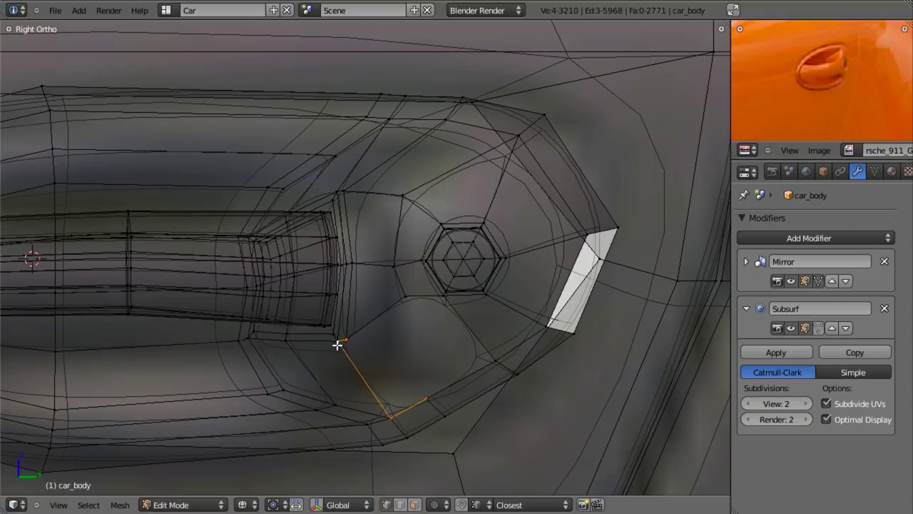
# Fill the face between the grip's lower corner and the lower rim and check the smoothed surface.
pyautogui.press('z')
pyautogui.press('Tab')
pyautogui.press('z')
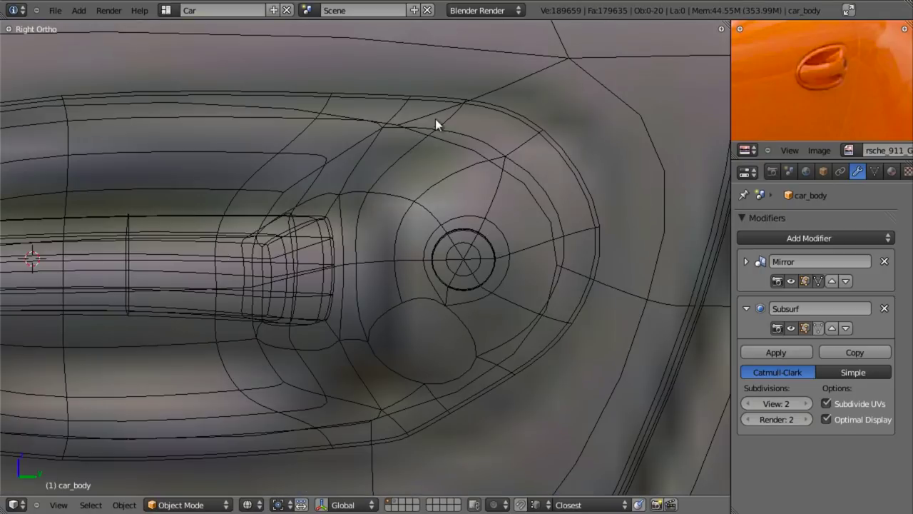
pyautogui.press('Tab')
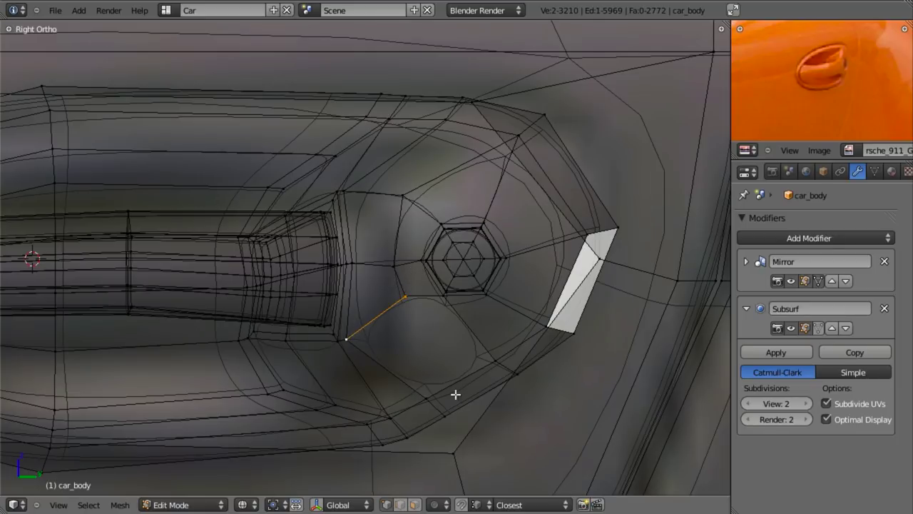
pyautogui.press('f')
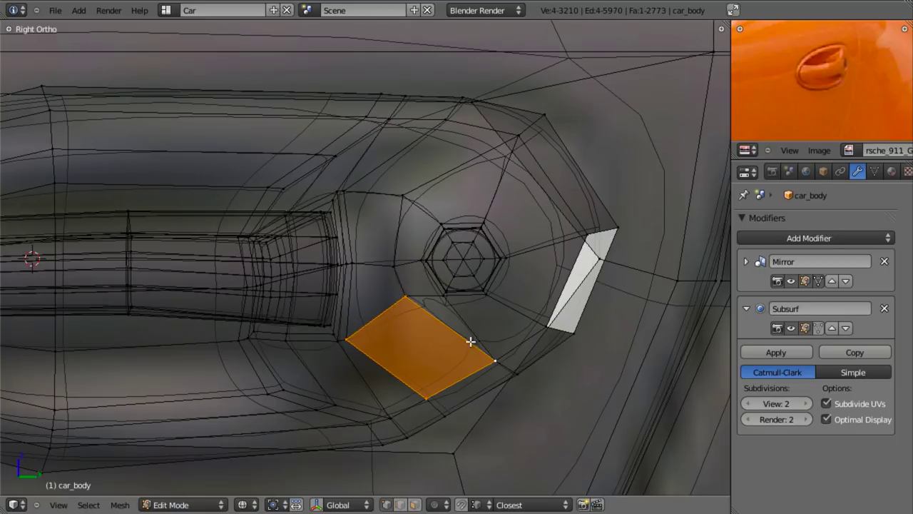
pyautogui.scroll(3, 469, 343)
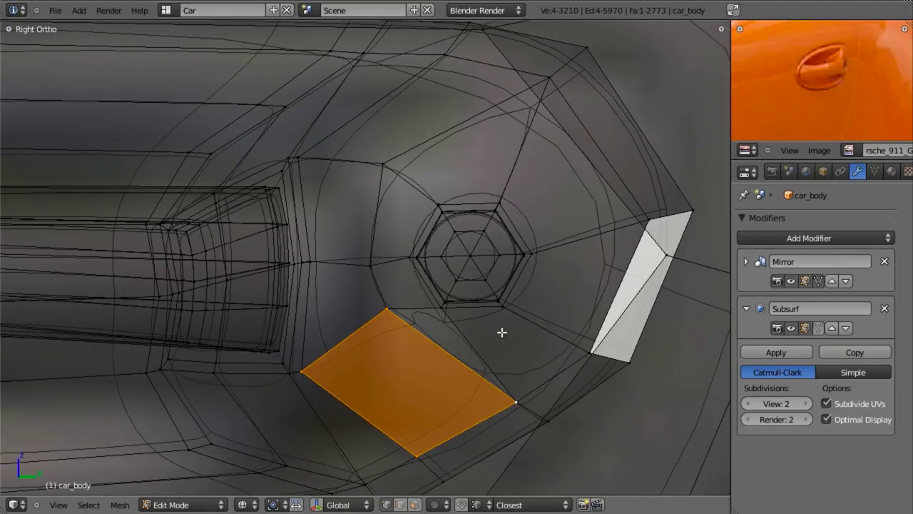
pyautogui.hotkey('ctrl', 'z')
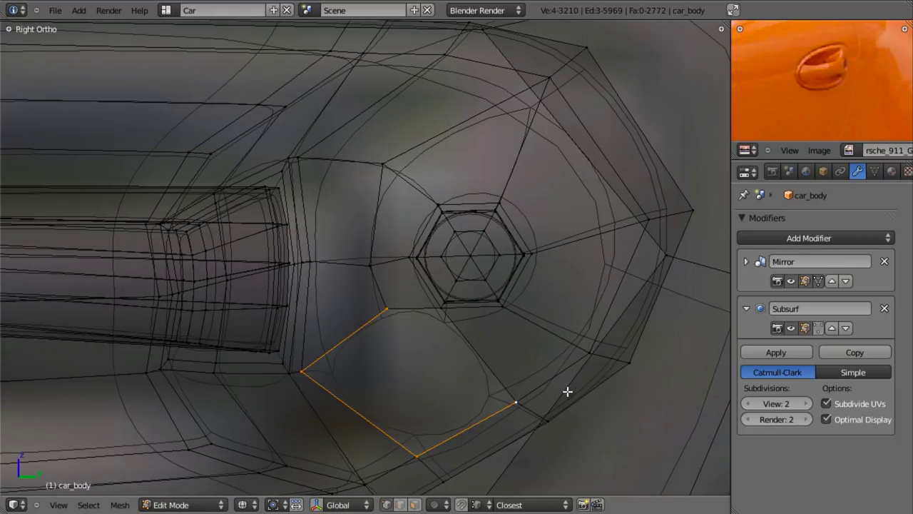
# Add an edge loop across the lower rim segment bordering the remaining hole below the lock.
pyautogui.hotkey('ctrl', 'r')
pyautogui.click(487, 423)
pyautogui.click(491, 422)
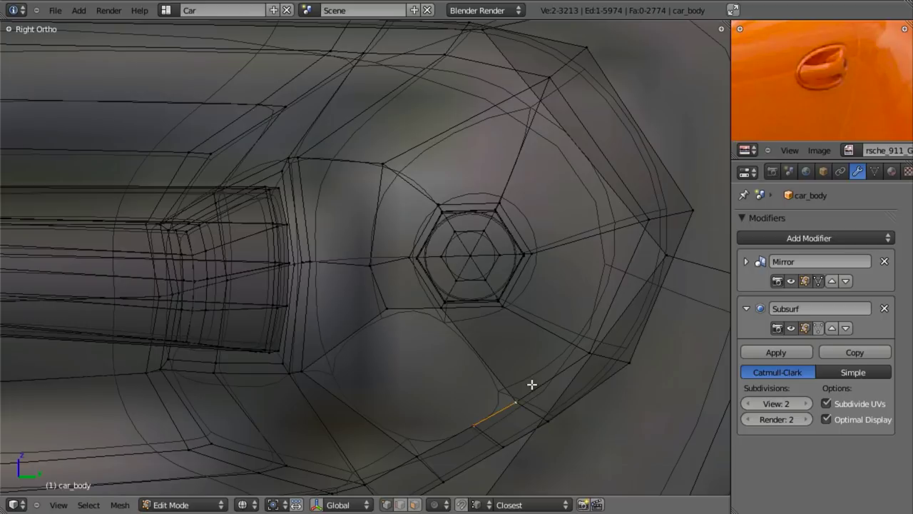
# Fill the remaining hole between the lock, the grip's corner and the lower rim with two faces.
pyautogui.keyDown('shift'); pyautogui.rightClick(373, 305); pyautogui.keyUp('shift')
pyautogui.press('f')
pyautogui.press('a')
pyautogui.keyDown('alt'); pyautogui.rightClick(431, 351); pyautogui.keyUp('alt')
pyautogui.press('f')
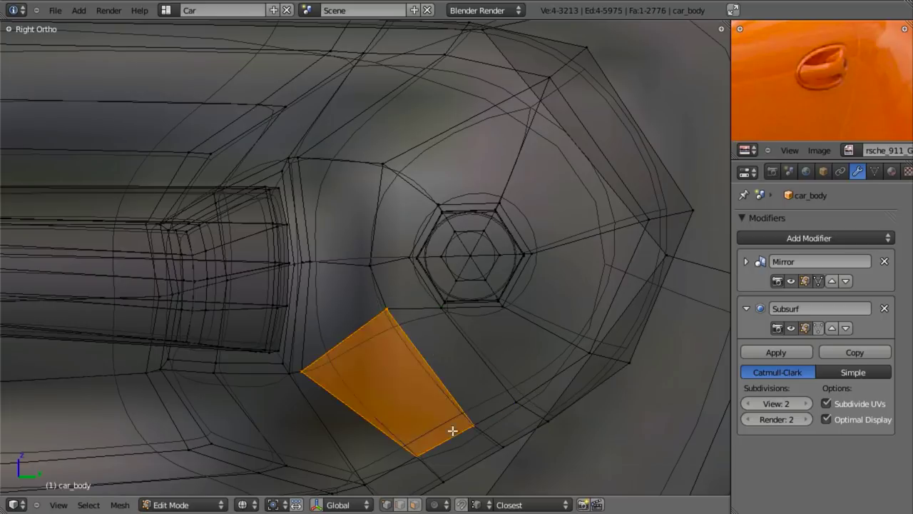
# Select the three rim edges below the lock and move them diagonally outward by about 0.003.
pyautogui.press('z')
pyautogui.press('a')
pyautogui.keyDown('shift'); pyautogui.moveTo(510, 445); pyautogui.dragTo(498, 383, button='middle'); pyautogui.keyUp('shift')
pyautogui.press('z')
pyautogui.press('b')
pyautogui.moveTo(381, 343); pyautogui.dragTo(526, 433)
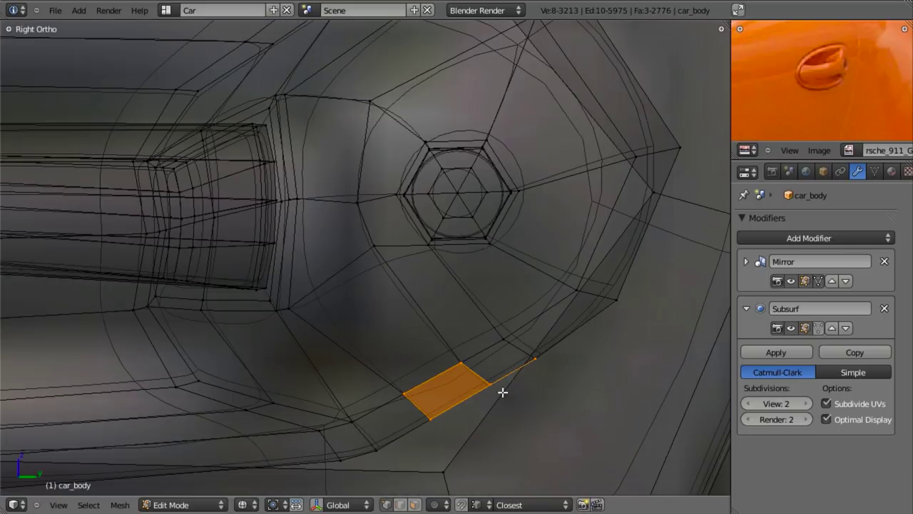
pyautogui.press('b')
pyautogui.moveTo(521, 355); pyautogui.dragTo(575, 407)
pyautogui.moveTo(511, 360); pyautogui.dragTo(562, 398)
pyautogui.press('g')
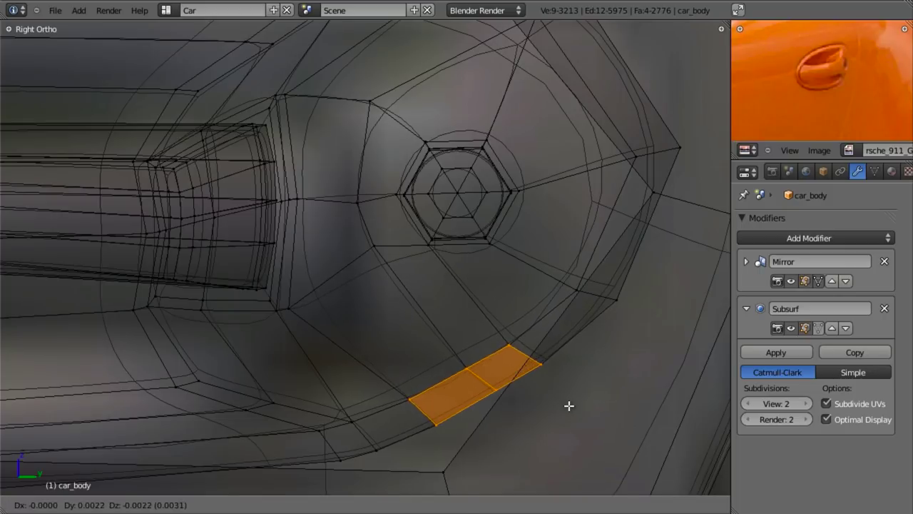
pyautogui.click(571, 406)
# Deselect the rim edge nearest the lock's outer side and move the other two slightly further outward.
pyautogui.press('b')
pyautogui.moveTo(487, 316); pyautogui.dragTo(591, 382)
pyautogui.moveTo(591, 382); pyautogui.dragTo(591, 384, button='middle')
pyautogui.press('g')
pyautogui.click(536, 389)
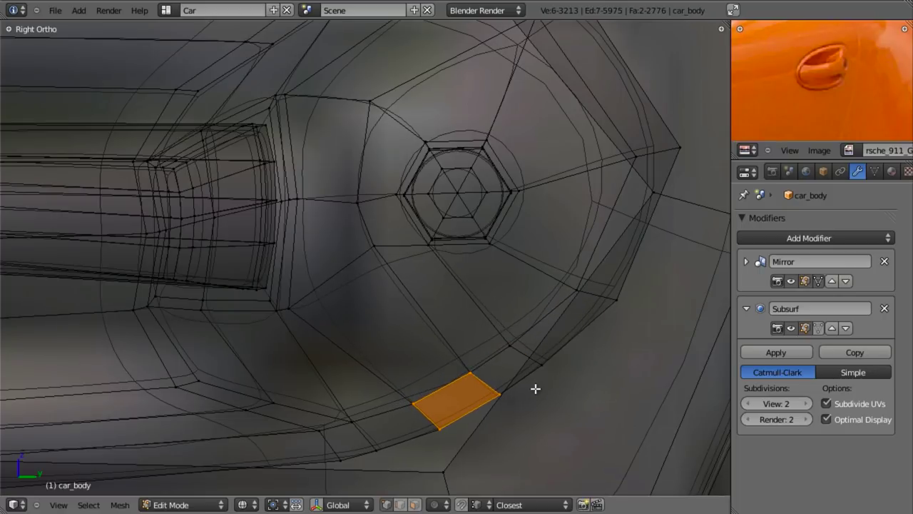
# Examine the smoothed handle recess and its lower rim in the shaded object view.
pyautogui.press('a')
pyautogui.press('z')
pyautogui.scroll(-2, 376, 413)
pyautogui.press('z')
pyautogui.press('b')
pyautogui.moveTo(351, 357); pyautogui.dragTo(390, 408)
pyautogui.press('z')
pyautogui.press('Tab')
pyautogui.scroll(-6, 475, 408)
pyautogui.keyDown('shift'); pyautogui.moveTo(423, 340); pyautogui.dragTo(448, 339, button='middle'); pyautogui.keyUp('shift')
pyautogui.scroll(3, 438, 339)
pyautogui.press('Tab')
pyautogui.press('a')
pyautogui.press('z')
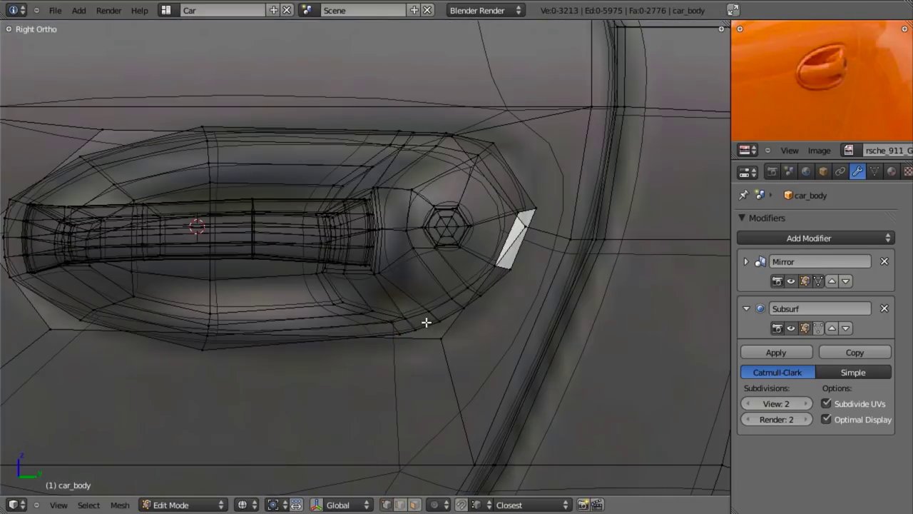
# Select the curved strip of lower rim faces below the lock, shift it slightly outward and check the smoothed surface.
pyautogui.press('b')
pyautogui.moveTo(397, 286); pyautogui.dragTo(491, 331)
pyautogui.scroll(2, 492, 331)
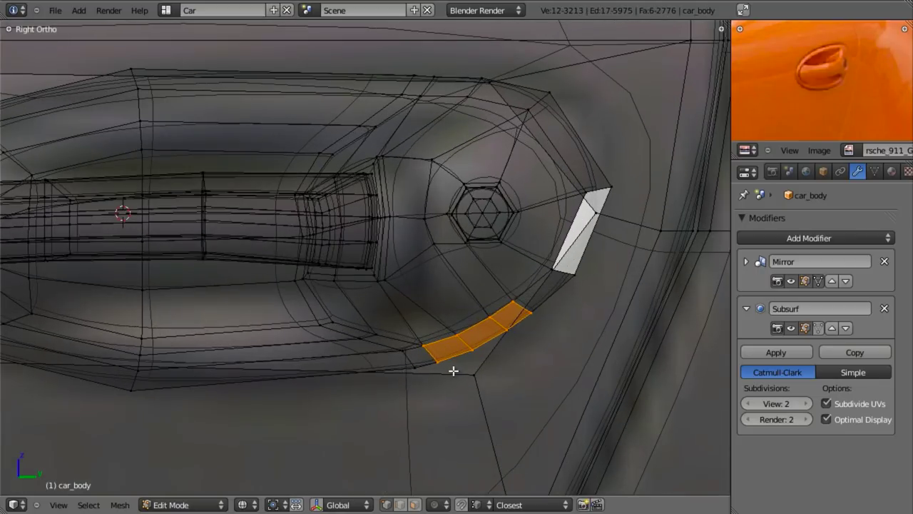
pyautogui.press('g')
pyautogui.click(459, 373)
pyautogui.press('z')
pyautogui.press('a')
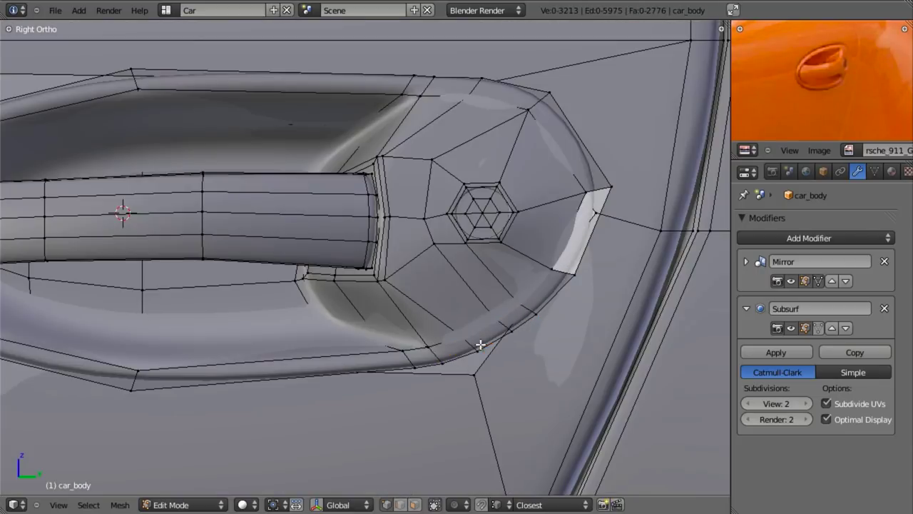
pyautogui.press('z')
pyautogui.press('b')
pyautogui.moveTo(461, 293); pyautogui.dragTo(569, 342)
pyautogui.press('z')
pyautogui.press('Tab')
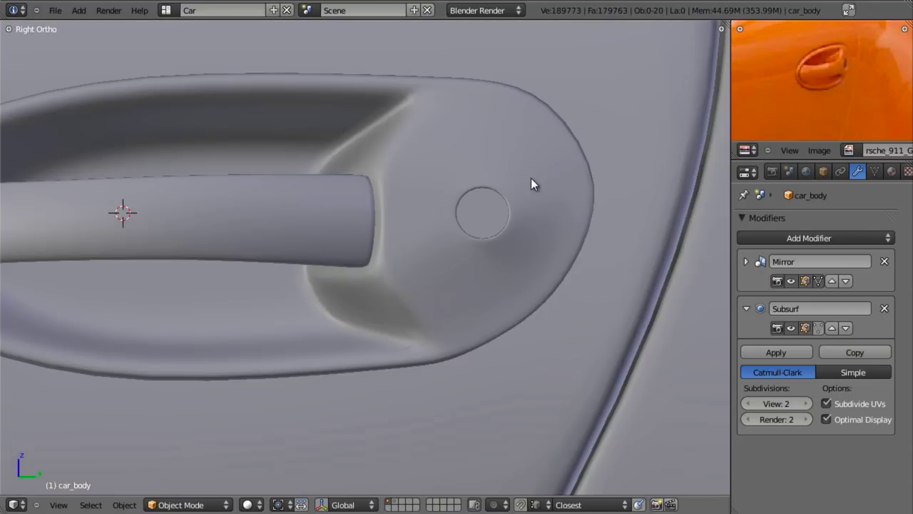
# Select the rim edge at the recess's upper outer corner and move it down by about 0.004.
pyautogui.press('Tab')
pyautogui.press('z')
pyautogui.press('a')
pyautogui.press('b')
pyautogui.moveTo(512, 78); pyautogui.dragTo(592, 134)
pyautogui.press('z')
pyautogui.press('g')
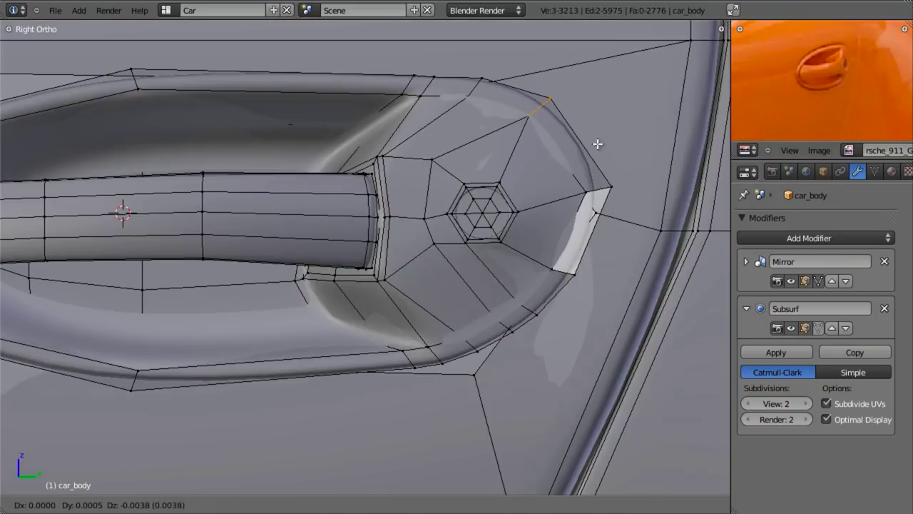
pyautogui.click(598, 147)
# Select the upper rim vertices above the lock and move them slightly down to even out the curve.
pyautogui.press('z')
pyautogui.press('a')
pyautogui.press('b')
pyautogui.moveTo(450, 63); pyautogui.dragTo(520, 133)
pyautogui.press('g')
pyautogui.click(520, 134)
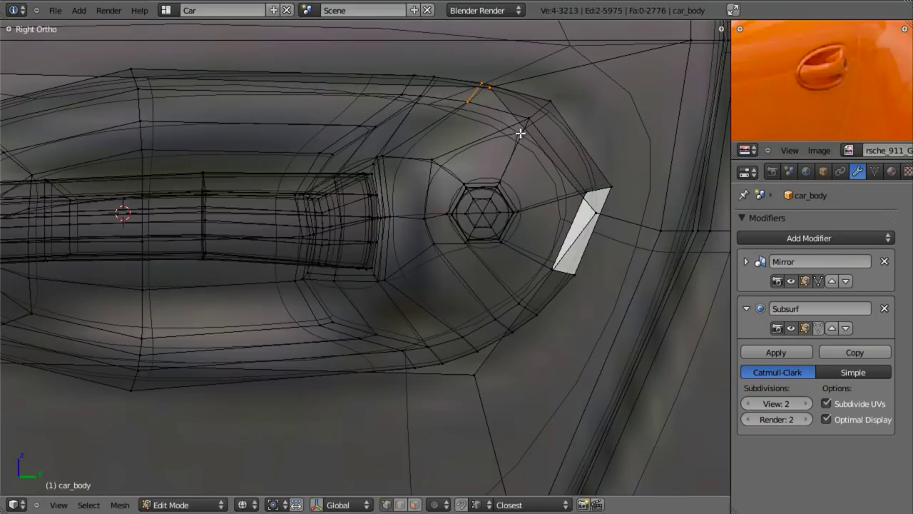
# Adjust the lower rim vertices beside the recess's inner corner and check the smoothed outline.
pyautogui.press('z')
pyautogui.press('Tab')
pyautogui.press('Tab')
pyautogui.press('z')
pyautogui.press('b')
pyautogui.moveTo(444, 330); pyautogui.dragTo(469, 361, button='middle')
pyautogui.press('g')
pyautogui.click(469, 381)
pyautogui.press('z')
pyautogui.press('Tab')
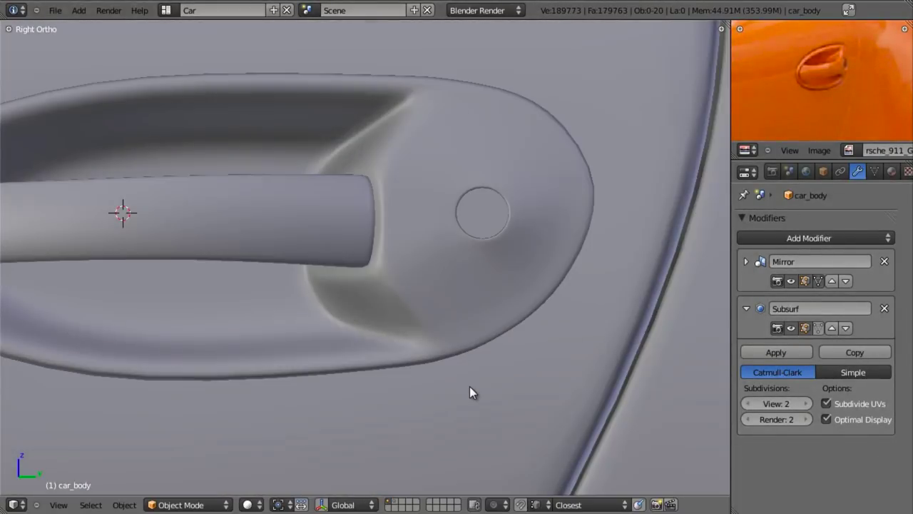
# Inspect the surface and mesh around the lock from an angle and from the side.
pyautogui.scroll(-3, 400, 354)
pyautogui.moveTo(424, 340); pyautogui.dragTo(513, 319, button='middle')
pyautogui.scroll(5, 446, 228)
pyautogui.press('Tab')
pyautogui.scroll(4, 404, 227)
pyautogui.keyDown('shift'); pyautogui.moveTo(535, 257); pyautogui.dragTo(378, 286, button='middle'); pyautogui.keyUp('shift')
pyautogui.press('a')
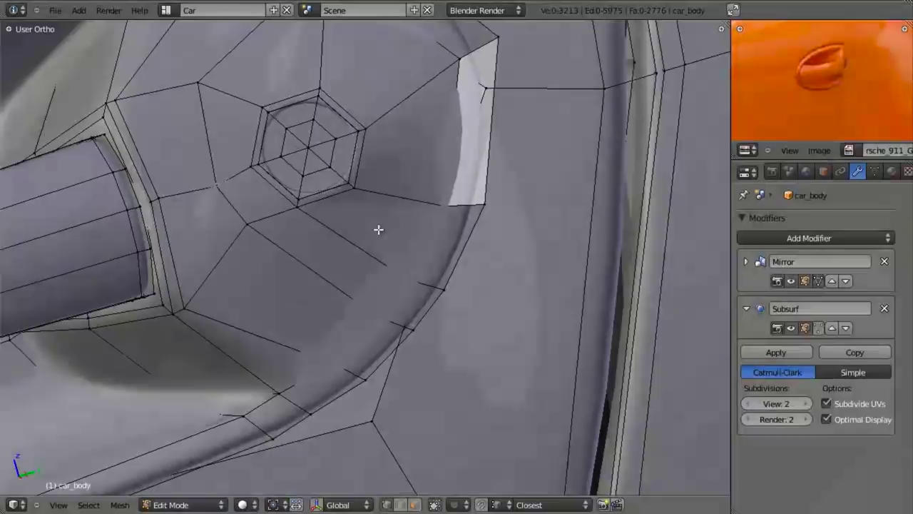
pyautogui.keyDown('shift'); pyautogui.moveTo(388, 239); pyautogui.dragTo(407, 276, button='middle'); pyautogui.keyUp('shift')
pyautogui.press('KP_3')
pyautogui.keyDown('shift'); pyautogui.moveTo(504, 386); pyautogui.dragTo(478, 250, button='middle'); pyautogui.keyUp('shift')
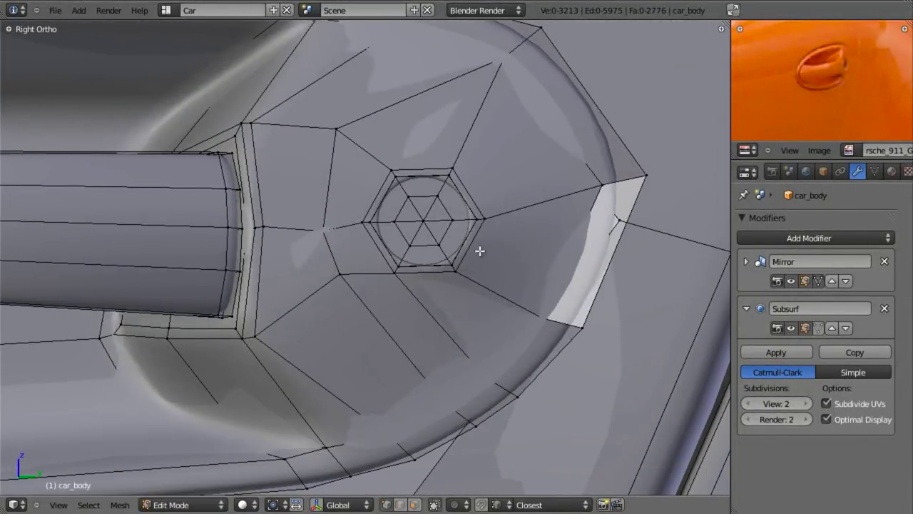
# In face selection mode, select the seven faces surrounding the lock and delete them.
pyautogui.press('z')
pyautogui.hotkey('ctrl', 'Tab')
pyautogui.click(460, 334)
pyautogui.click(414, 317)
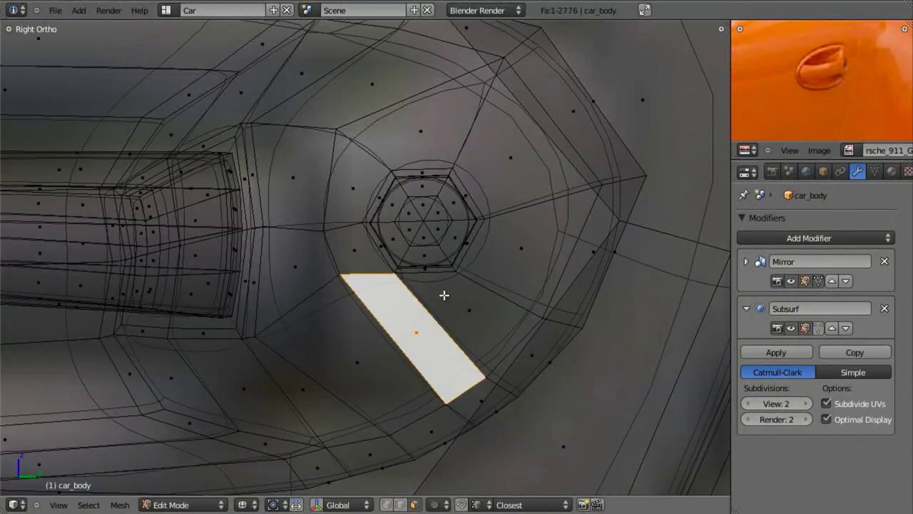
pyautogui.keyDown('shift'); pyautogui.click(464, 313); pyautogui.keyUp('shift')
pyautogui.keyDown('shift'); pyautogui.click(525, 251); pyautogui.keyUp('shift')
pyautogui.keyDown('shift'); pyautogui.click(513, 132); pyautogui.keyUp('shift')
pyautogui.keyDown('shift'); pyautogui.click(429, 128); pyautogui.keyUp('shift')
pyautogui.keyDown('shift'); pyautogui.click(334, 184); pyautogui.keyUp('shift')
pyautogui.keyDown('shift'); pyautogui.click(350, 249); pyautogui.keyUp('shift')
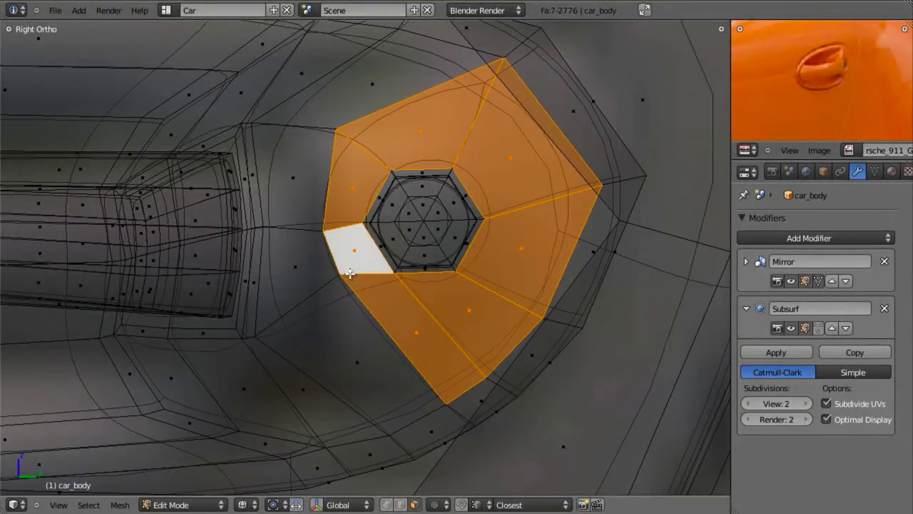
pyautogui.press('x')
pyautogui.click(438, 296)
# In vertex selection mode, extrude the lock's outer edge loop and scale it up into a wider surrounding ring.
pyautogui.hotkey('ctrl', 'Tab')
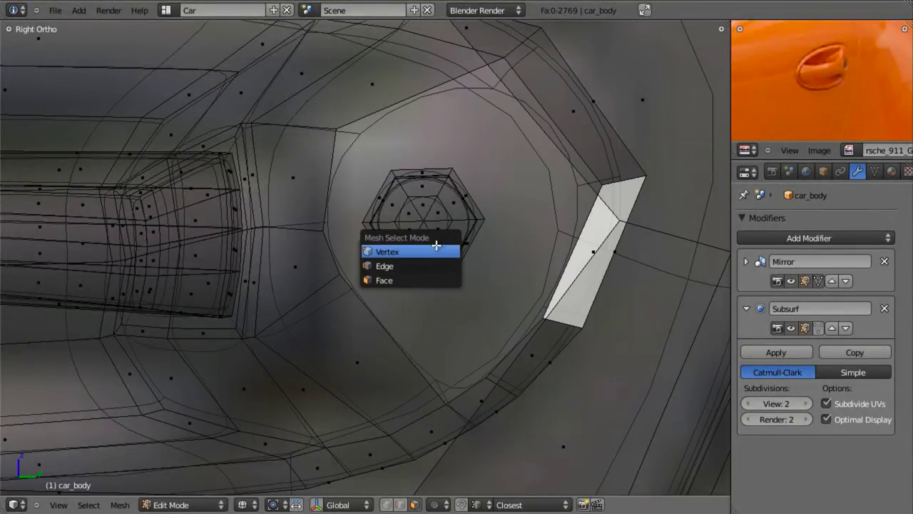
pyautogui.click(414, 250)
pyautogui.keyDown('alt'); pyautogui.click(459, 194); pyautogui.keyUp('alt')
pyautogui.press('z')
pyautogui.press('s')
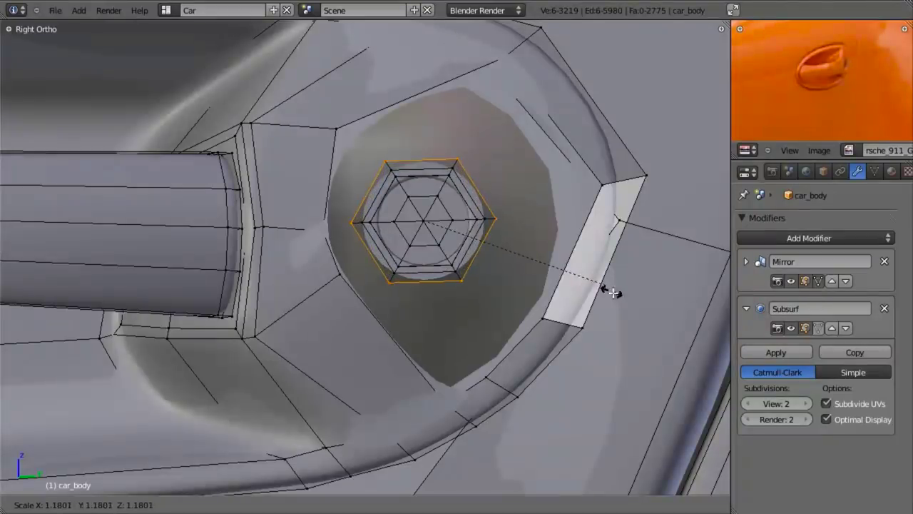
pyautogui.click(632, 314)
pyautogui.press('z')
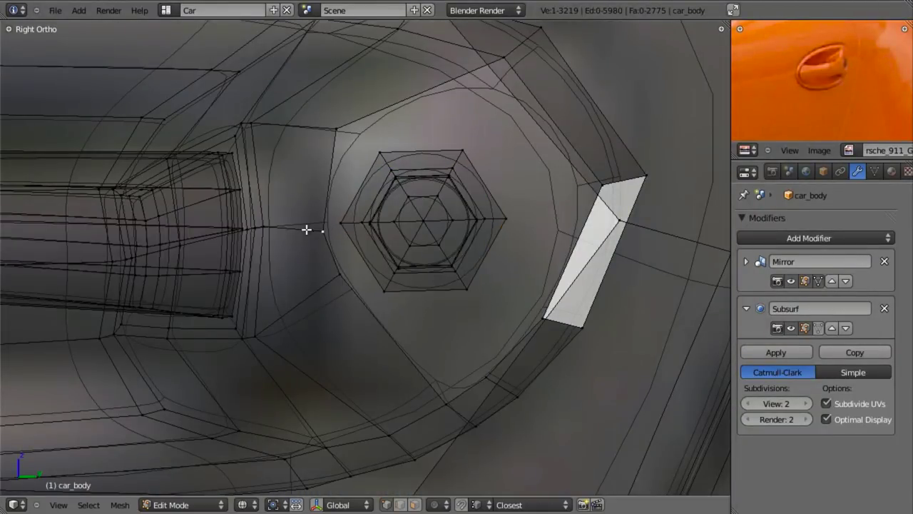
# Bridge the lock's new ring to the grip-side surface with two faces, repositioning the two adjoining surface vertices.
pyautogui.press('g')
pyautogui.click(339, 228)
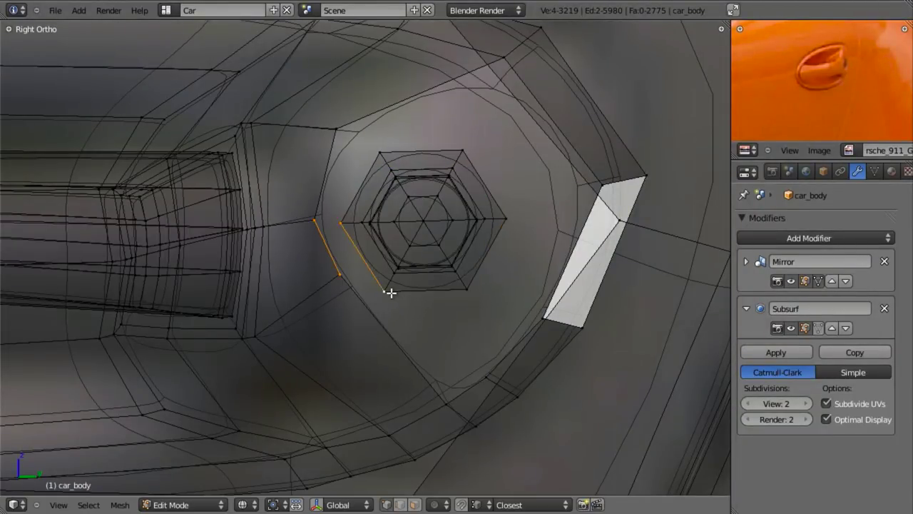
pyautogui.press('f')
pyautogui.rightClick(342, 282)
pyautogui.press('g')
pyautogui.click(361, 322)
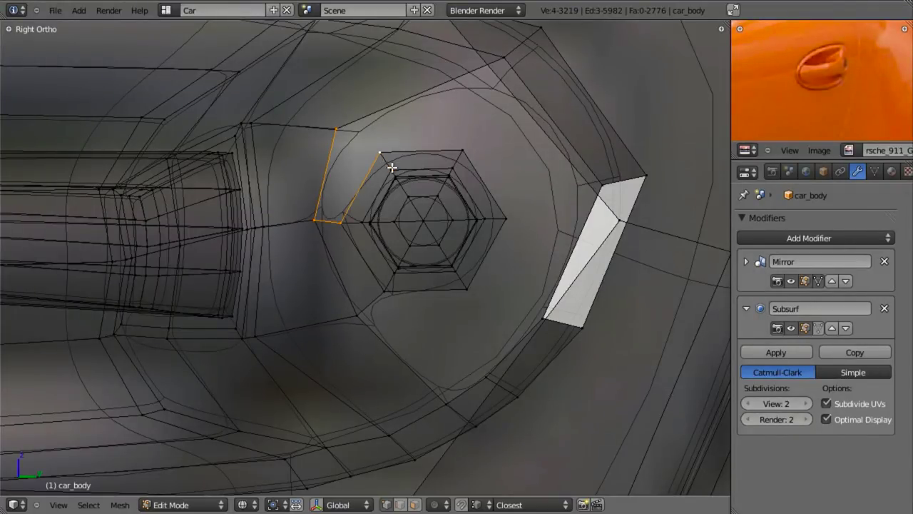
pyautogui.press('f')
pyautogui.press('a')
# Select the rim edge on the lock's outer side and move it down by about 0.01, level with the lock.
pyautogui.keyDown('shift'); pyautogui.rightClick(344, 128); pyautogui.keyUp('shift')
pyautogui.press('z')
pyautogui.keyDown('shift'); pyautogui.moveTo(458, 124); pyautogui.dragTo(452, 198, button='middle'); pyautogui.keyUp('shift')
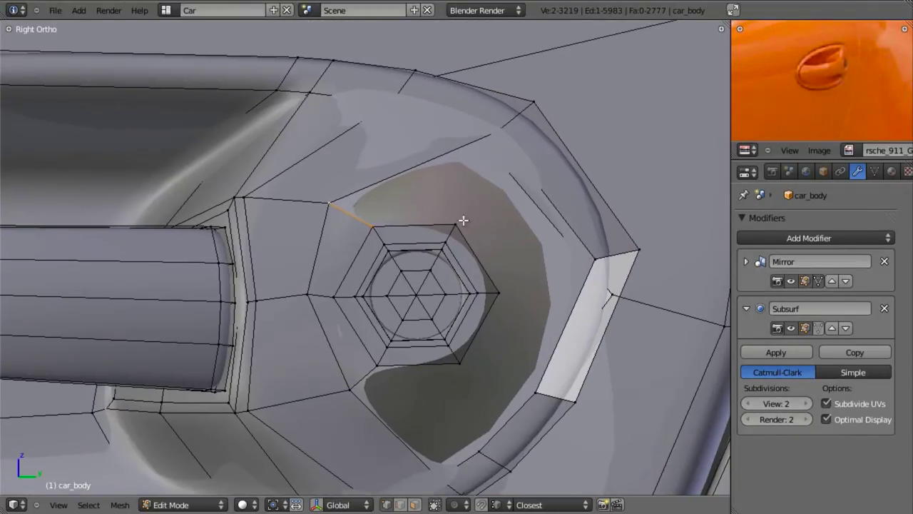
pyautogui.press('z')
pyautogui.rightClick(518, 293)
pyautogui.press('g')
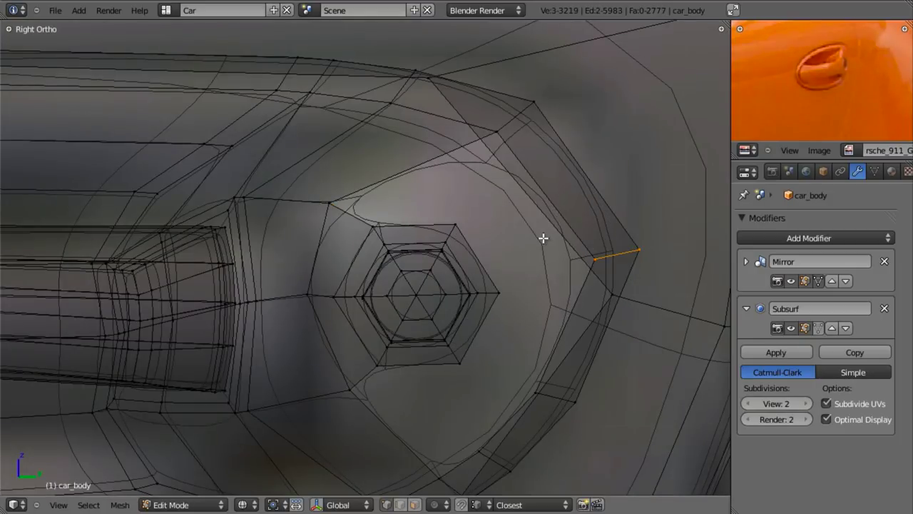
pyautogui.moveTo(548, 224); pyautogui.dragTo(673, 272)
pyautogui.press('g')
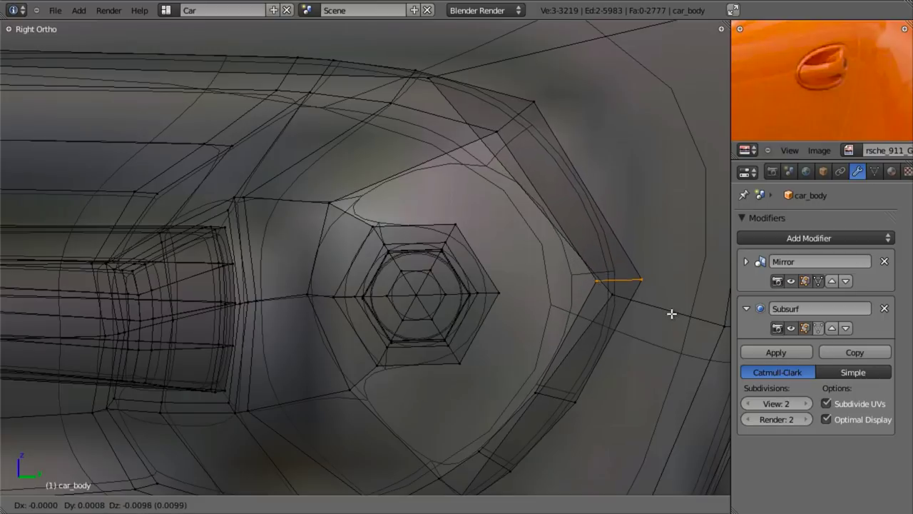
pyautogui.click(675, 315)
pyautogui.press('a')
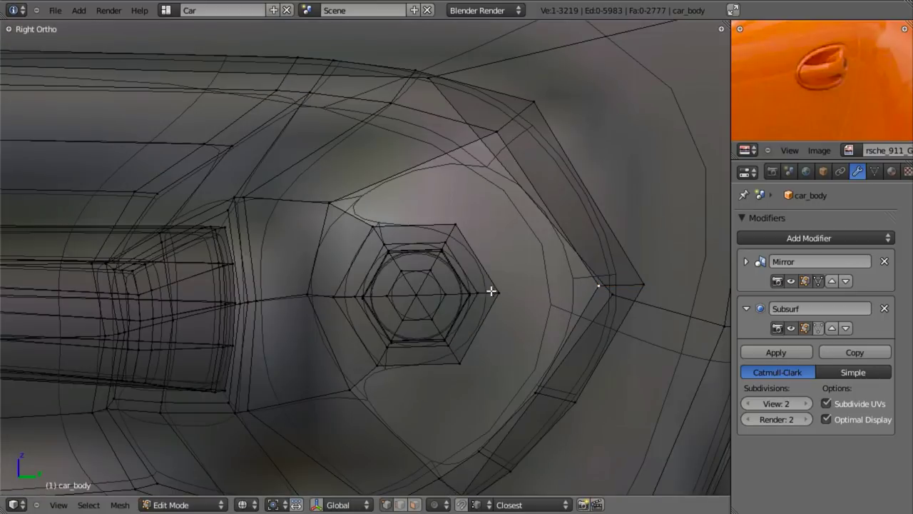
# Fill two faces between the lock ring's outer side and the rim, above and below its outermost vertex.
pyautogui.keyDown('shift'); pyautogui.rightClick(502, 130); pyautogui.keyUp('shift')
pyautogui.press('f')
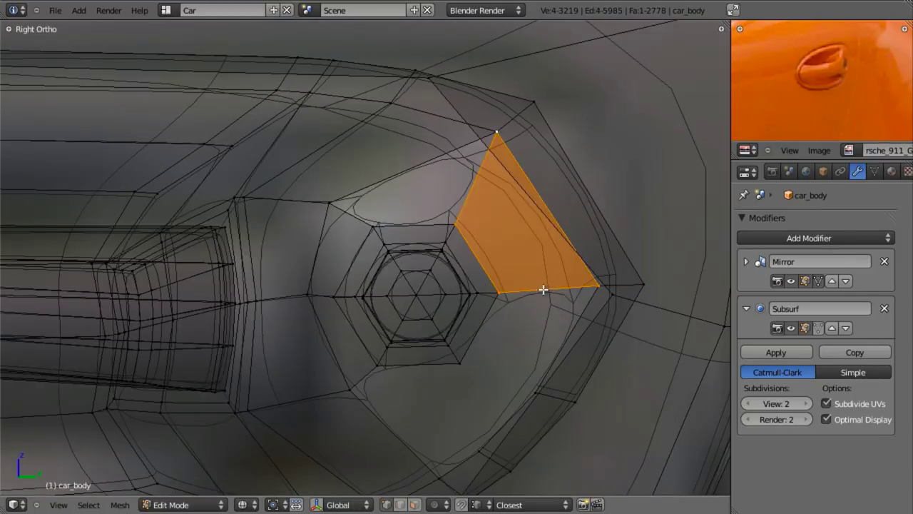
pyautogui.rightClick(500, 293)
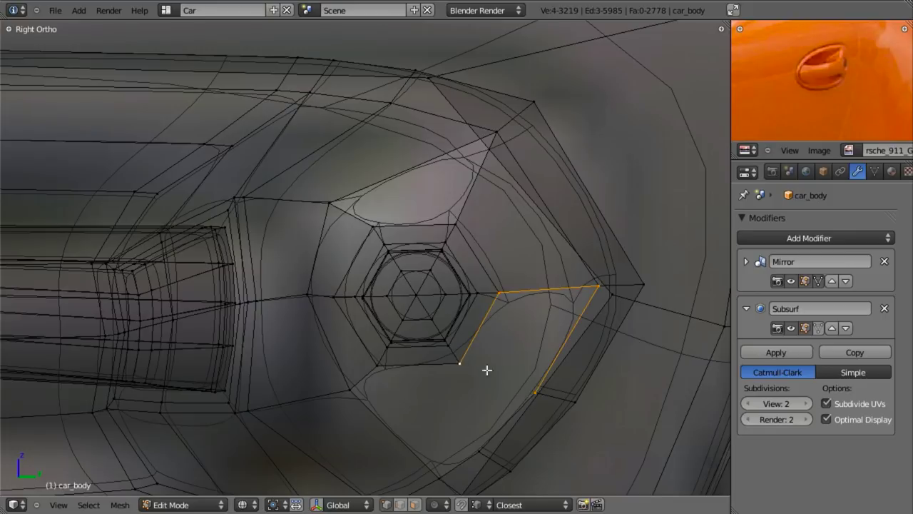
pyautogui.press('f')
# Fill the faces directly below and directly above the lock's ring to close the surface around it.
pyautogui.keyDown('shift'); pyautogui.moveTo(529, 372); pyautogui.dragTo(576, 289, button='middle'); pyautogui.keyUp('shift')
pyautogui.press('z')
pyautogui.press('z')
pyautogui.press('a')
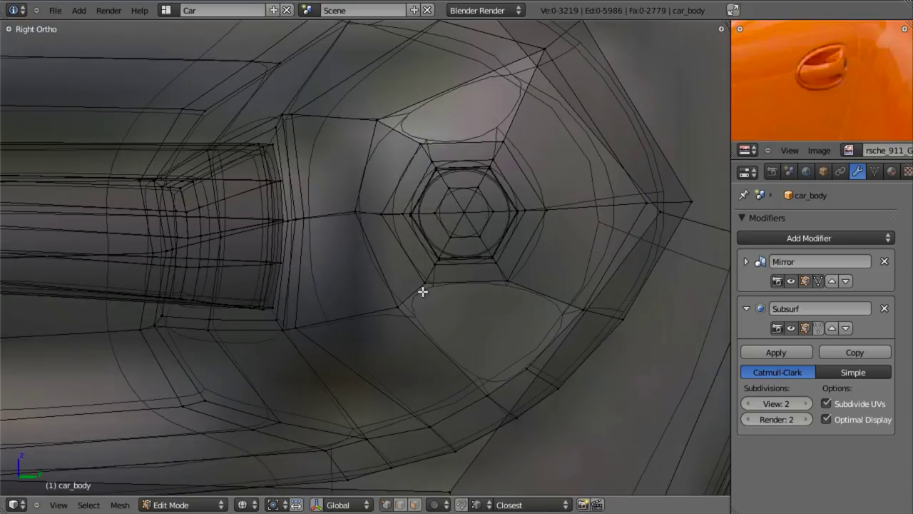
pyautogui.press('f')
pyautogui.press('a')
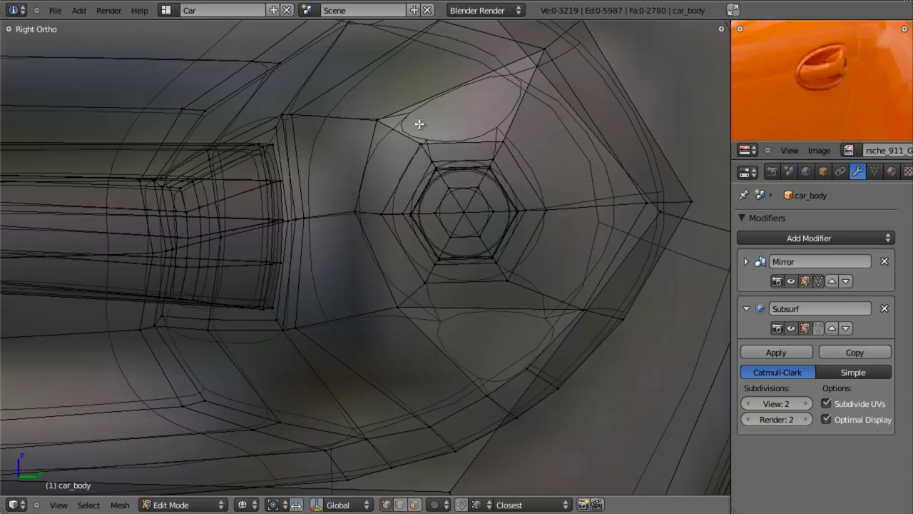
pyautogui.keyDown('shift'); pyautogui.rightClick(542, 51); pyautogui.keyUp('shift')
pyautogui.press('f')
# Delete the two short edge loops crossing the rim's lower outer side below the lock.
pyautogui.press('a')
pyautogui.press('a')
pyautogui.press('a')
pyautogui.keyDown('alt'); pyautogui.rightClick(534, 373); pyautogui.keyUp('alt')
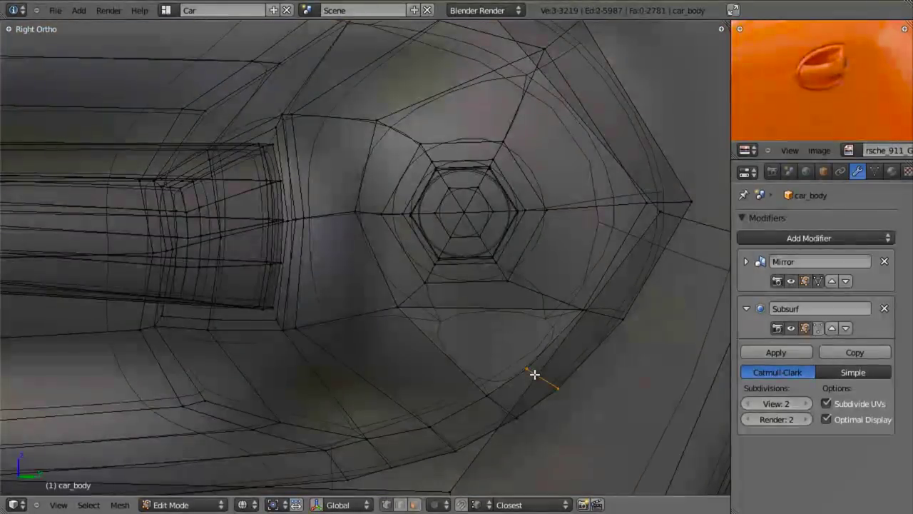
pyautogui.press('x')
pyautogui.click(571, 456)
pyautogui.rightClick(512, 416)
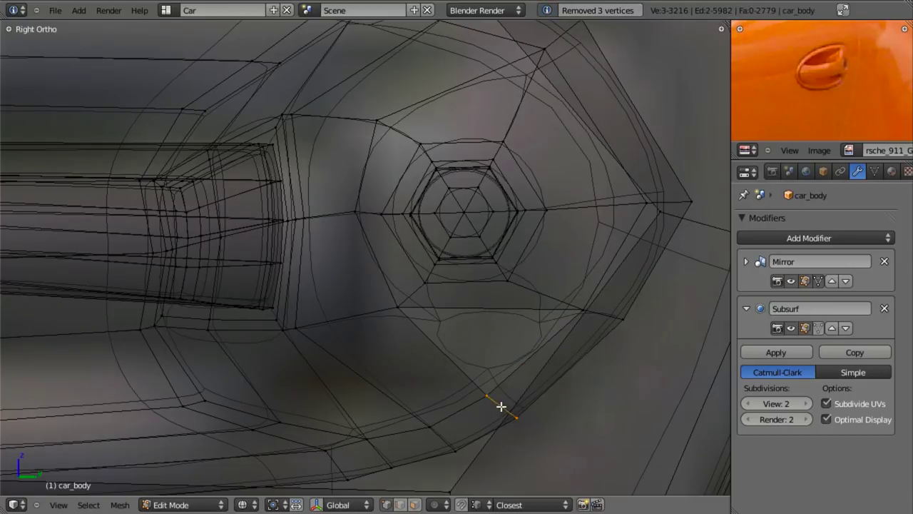
pyautogui.press('x')
pyautogui.click(501, 407)
# Fill the opening below the lock's ring and join it with the adjoining triangle into a single quad face.
pyautogui.press('a')
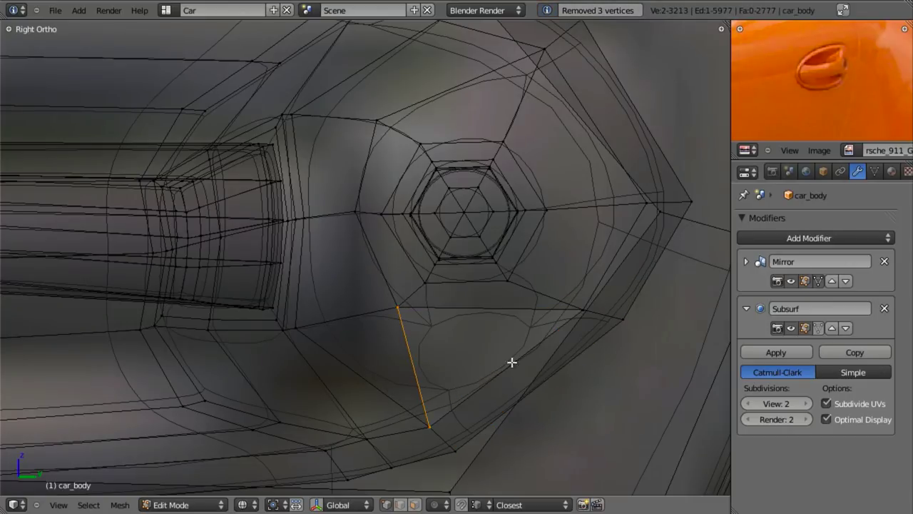
pyautogui.keyDown('shift'); pyautogui.rightClick(585, 309); pyautogui.keyUp('shift')
pyautogui.press('f')
pyautogui.press('a')
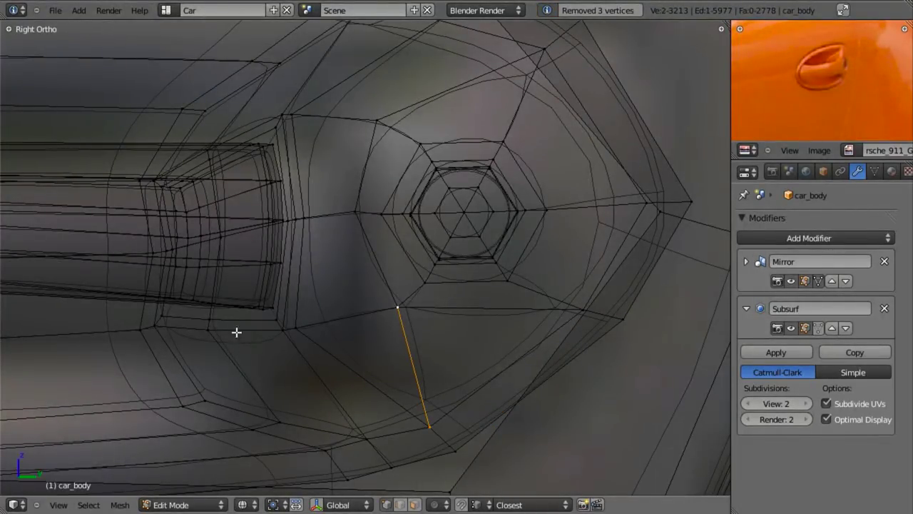
pyautogui.keyDown('shift'); pyautogui.rightClick(311, 331); pyautogui.keyUp('shift')
pyautogui.keyDown('shift'); pyautogui.rightClick(579, 306); pyautogui.keyUp('shift')
pyautogui.press('f')
pyautogui.press('z')
pyautogui.press('Tab')
pyautogui.scroll(-3, 481, 336)
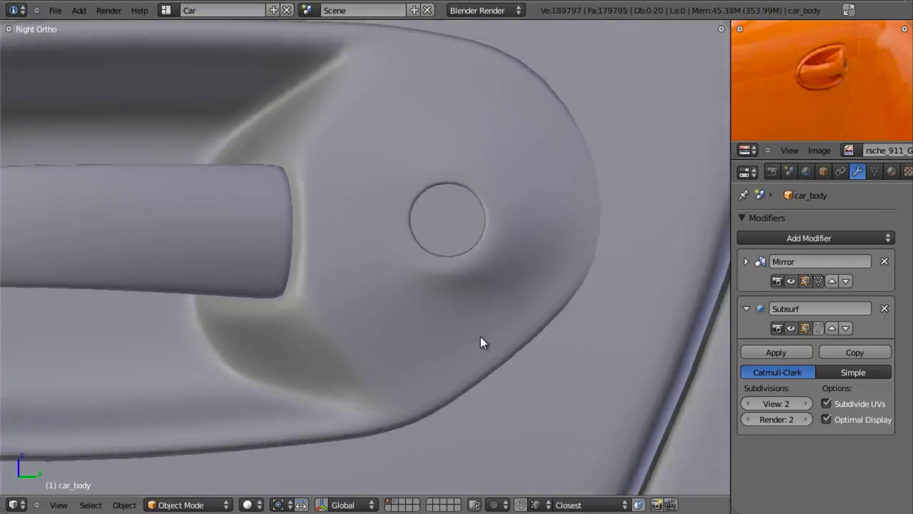
# Reposition the lower outer vertex of the lock's outer ring.
pyautogui.scroll(3, 468, 305)
pyautogui.press('Tab')
pyautogui.press('z')
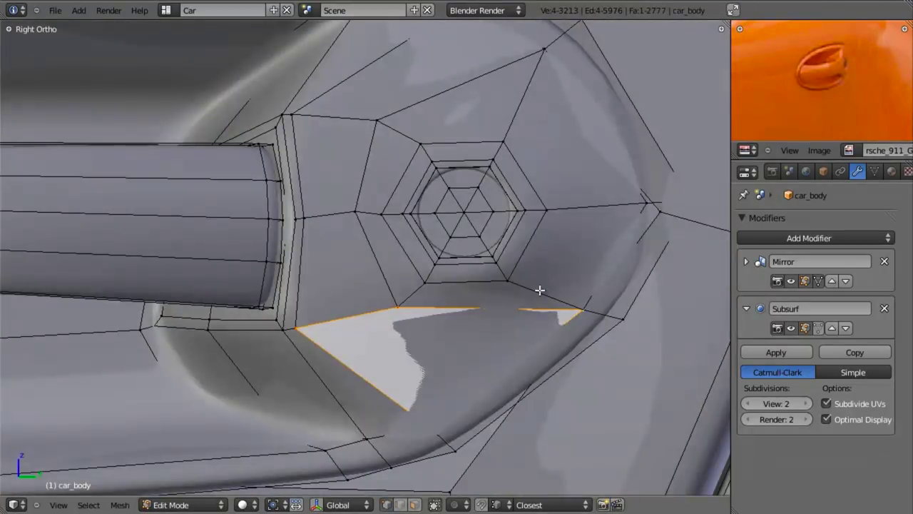
pyautogui.press('z')
pyautogui.rightClick(509, 281)
pyautogui.moveTo(538, 283)
pyautogui.mouseDown(button='middle')
pyautogui.moveTo(420, 287)
pyautogui.moveTo(444, 301)
pyautogui.moveTo(566, 298)
pyautogui.moveTo(635, 255)
pyautogui.moveTo(589, 199)
pyautogui.moveTo(540, 285)
pyautogui.moveTo(535, 301)
pyautogui.moveTo(550, 326)
pyautogui.moveTo(488, 298)
pyautogui.mouseUp(button='middle')
pyautogui.press('g')
pyautogui.click(555, 322)
pyautogui.press('z')
pyautogui.press('a')
pyautogui.press('z')
# Move the inner rim edge on the lock's outer side by about 0.005 along the global X axis.
pyautogui.moveTo(577, 273)
pyautogui.mouseDown(button='middle')
pyautogui.moveTo(556, 319)
pyautogui.moveTo(583, 308)
pyautogui.mouseUp(button='middle')
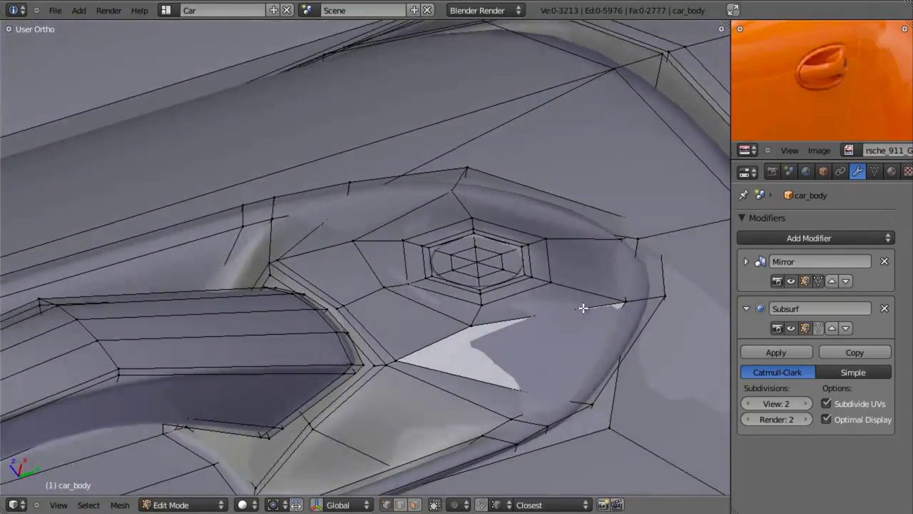
pyautogui.press('z')
pyautogui.rightClick(622, 298)
pyautogui.keyDown('shift'); pyautogui.rightClick(622, 298); pyautogui.keyUp('shift')
pyautogui.press('z')
pyautogui.moveTo(620, 234); pyautogui.dragTo(560, 300, button='middle')
pyautogui.press('g')
pyautogui.press('x')
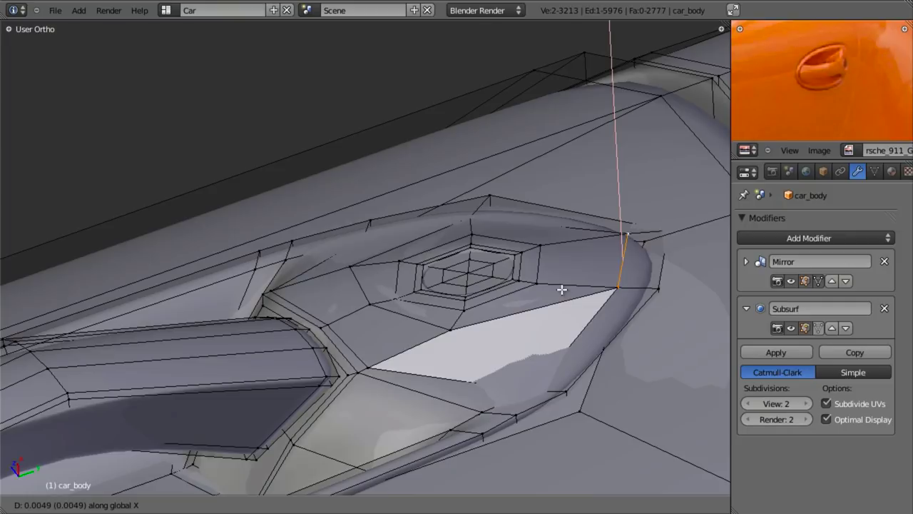
pyautogui.click(561, 289)
# Reposition the surface vertex above the lock, next to the inner edge of the rim.
pyautogui.moveTo(476, 261); pyautogui.dragTo(447, 285, button='middle')
pyautogui.press('a')
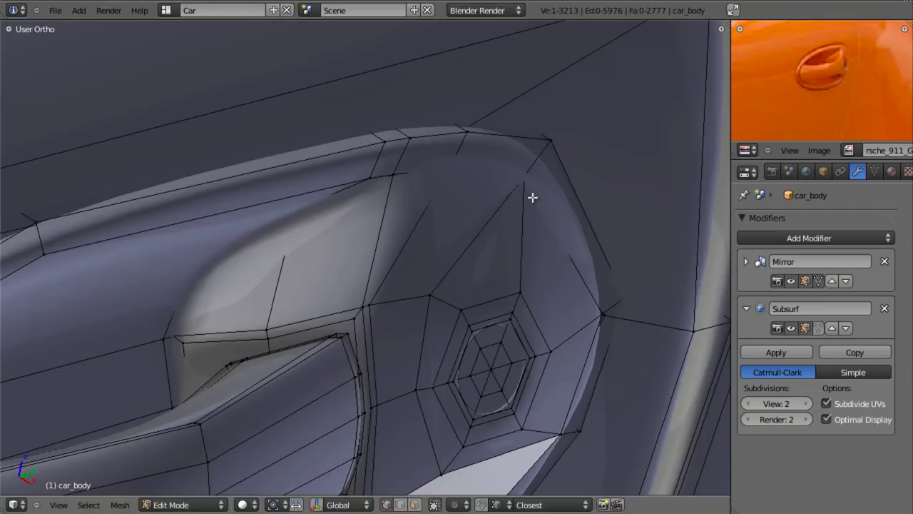
pyautogui.press('s')
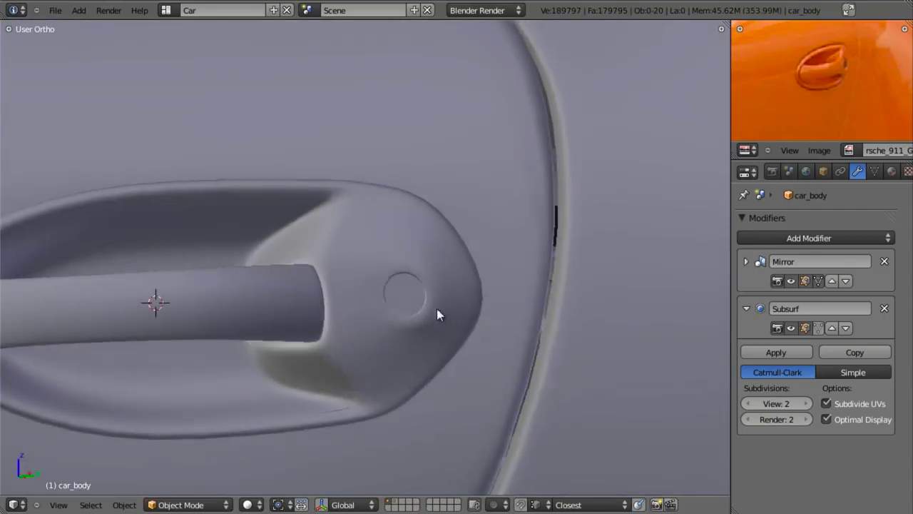
pyautogui.press('Tab')
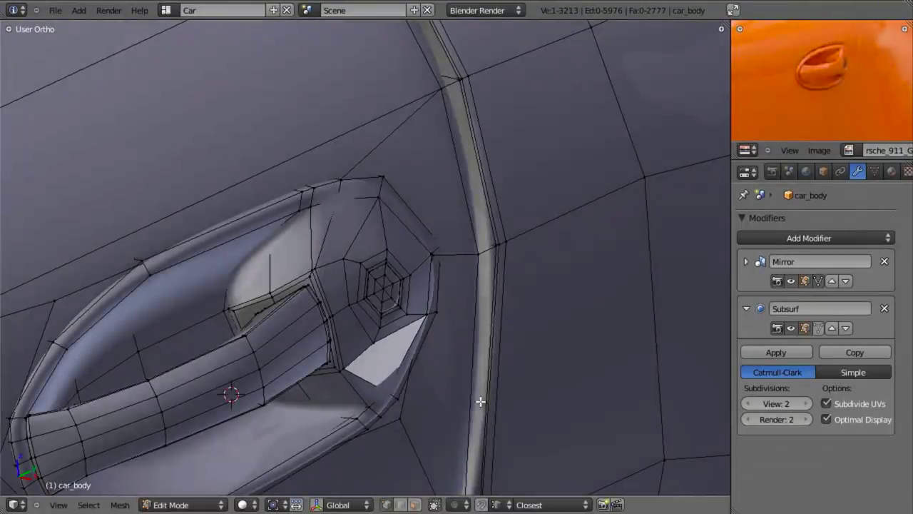
pyautogui.press('g')
pyautogui.click(455, 401)
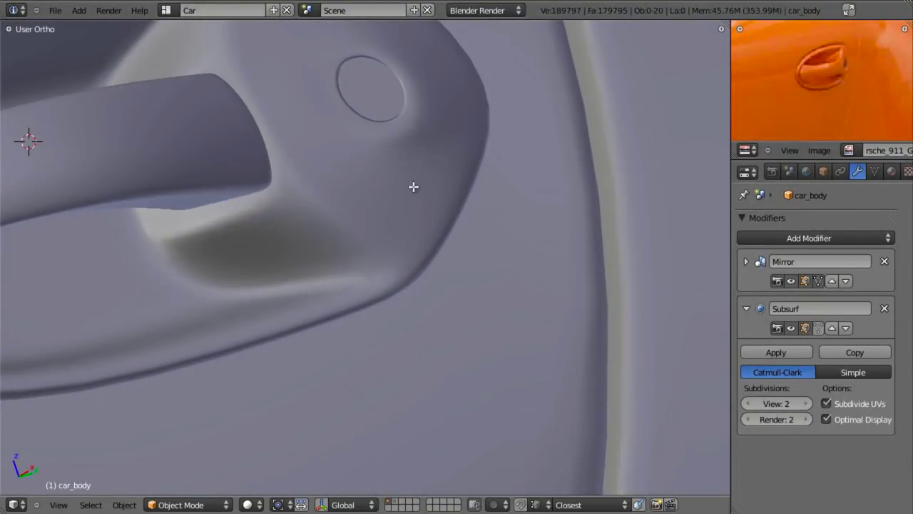
pyautogui.press('Tab')
pyautogui.hotkey('ctrl', 'Tab')
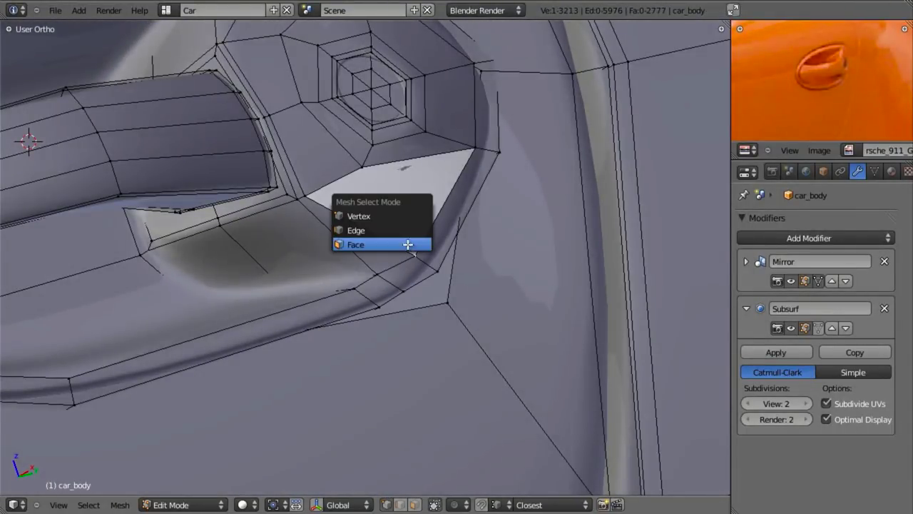
pyautogui.click(408, 243)
pyautogui.hotkey('ctrl', 'Tab')
pyautogui.hotkey('ctrl', 'Tab')
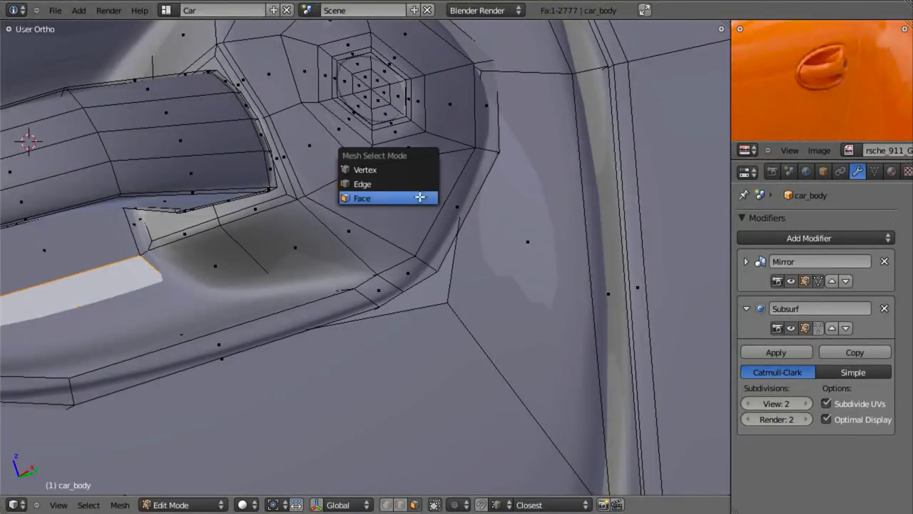
pyautogui.click(418, 180)
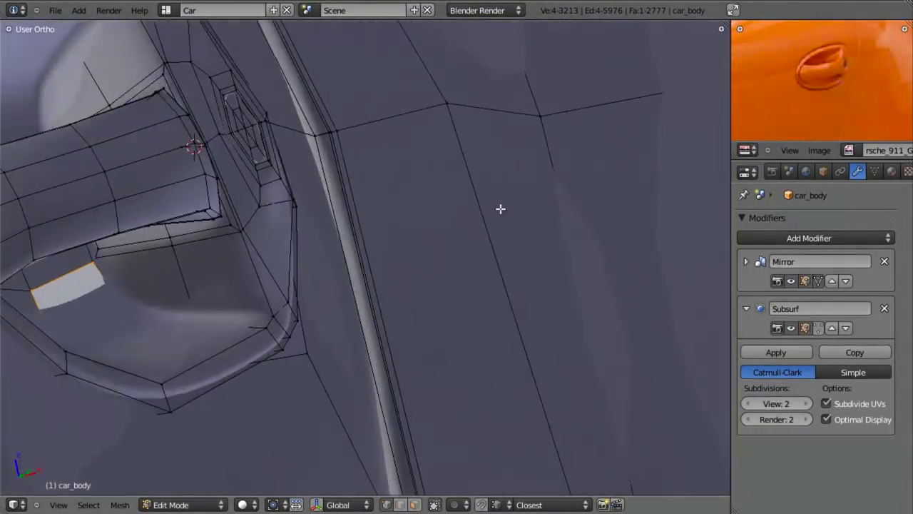
# Try to smooth the five surface vertices surrounding the lock above, below and along its outer side.
pyautogui.moveTo(501, 209); pyautogui.dragTo(221, 175, button='middle')
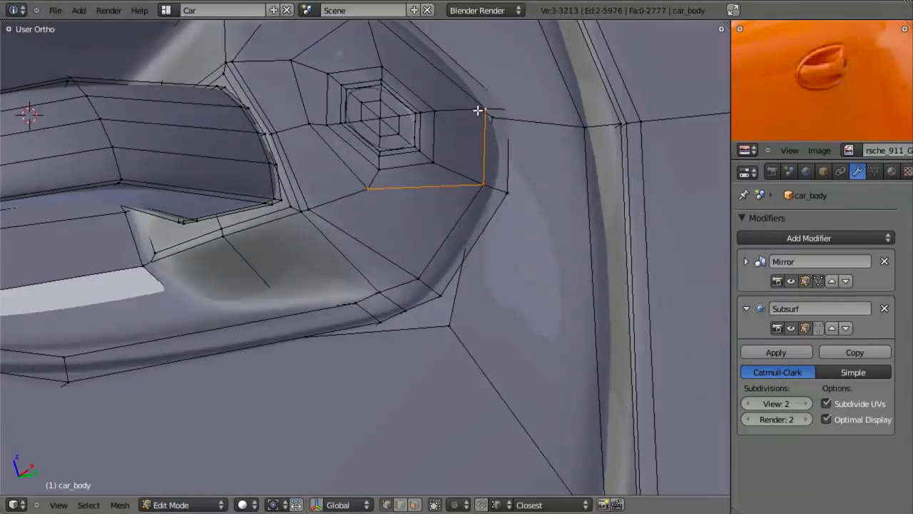
pyautogui.keyDown('shift'); pyautogui.moveTo(374, 47); pyautogui.dragTo(425, 130, button='middle'); pyautogui.keyUp('shift')
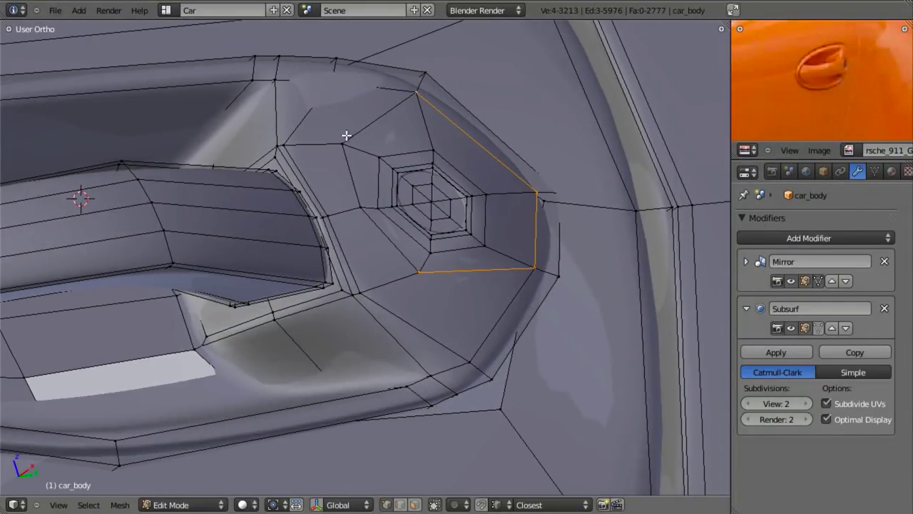
pyautogui.press('w')
pyautogui.click(502, 150)
pyautogui.press('w')
pyautogui.click(499, 149)
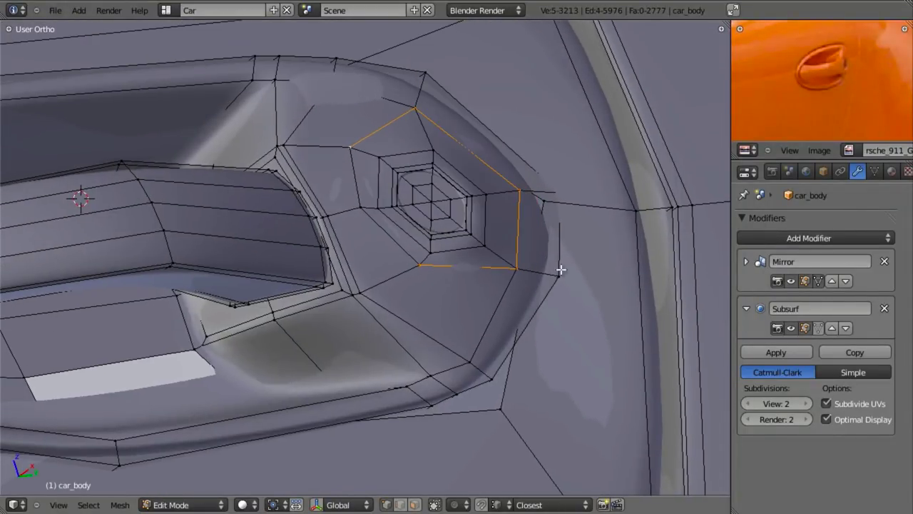
pyautogui.moveTo(561, 267); pyautogui.dragTo(450, 307, button='middle')
pyautogui.hotkey('ctrl', 'z')
pyautogui.hotkey('ctrl', 'z')
pyautogui.hotkey('ctrl', 'z')
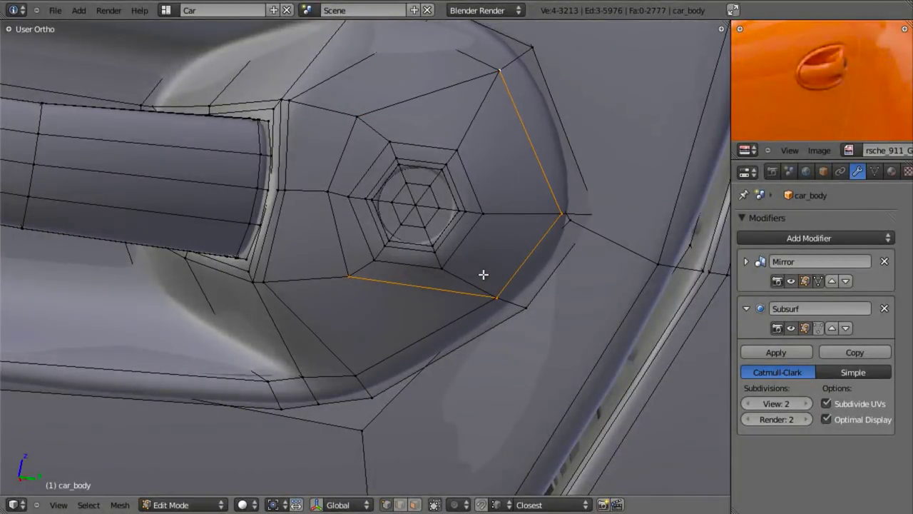
# Move the grip-side surface vertex below the lock by about 0.0036 and shift the neighbouring vertex beside the rim.
pyautogui.press('a')
pyautogui.moveTo(361, 285); pyautogui.dragTo(292, 214, button='middle')
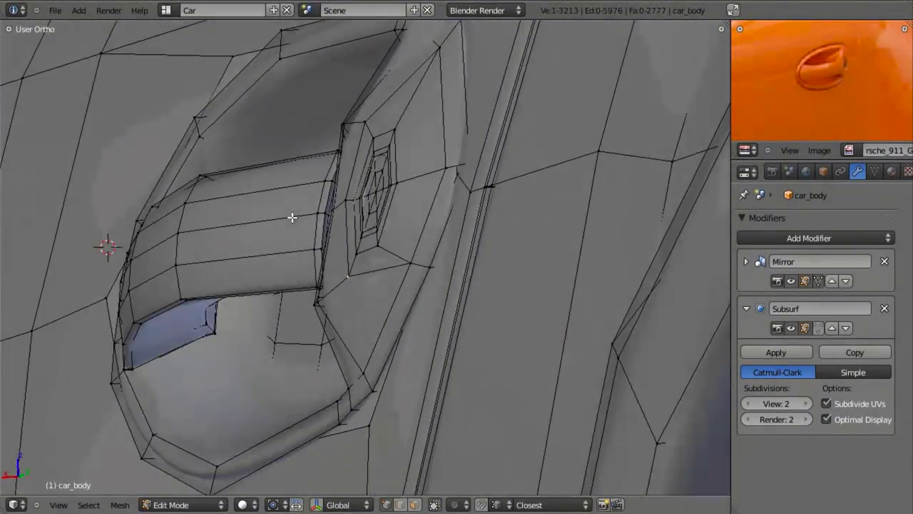
pyautogui.press('g')
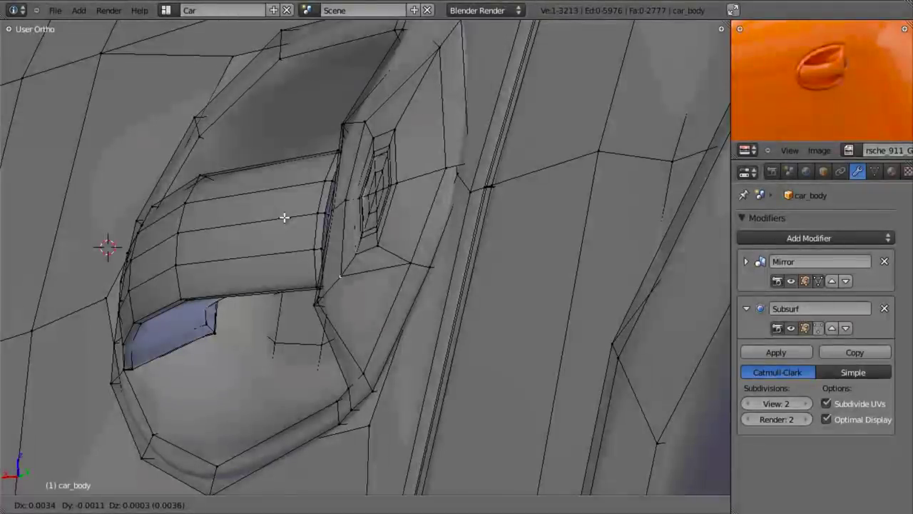
pyautogui.click(284, 217)
pyautogui.press('a')
pyautogui.press('g')
pyautogui.click(407, 261)
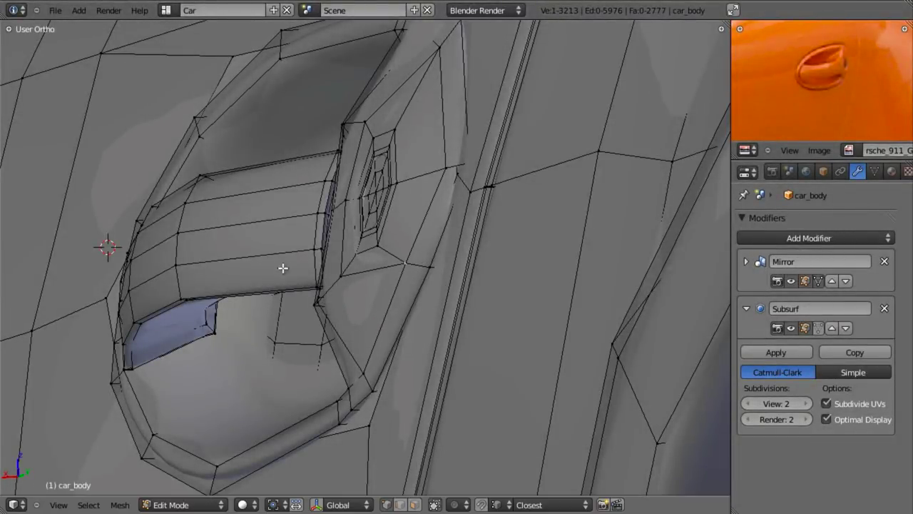
pyautogui.moveTo(281, 267); pyautogui.dragTo(325, 307, button='middle')
pyautogui.press('Tab')
pyautogui.press('Tab')
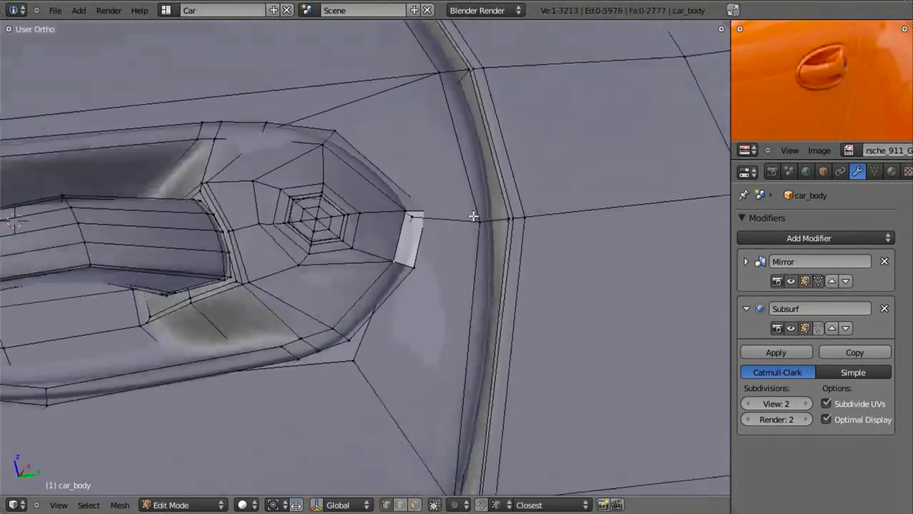
# Fine-tune the three surface vertices on the lock's grip side to even out the surface around its ring.
pyautogui.scroll(3, 323, 267)
pyautogui.rightClick(244, 281)
pyautogui.press('g')
pyautogui.click(237, 281)
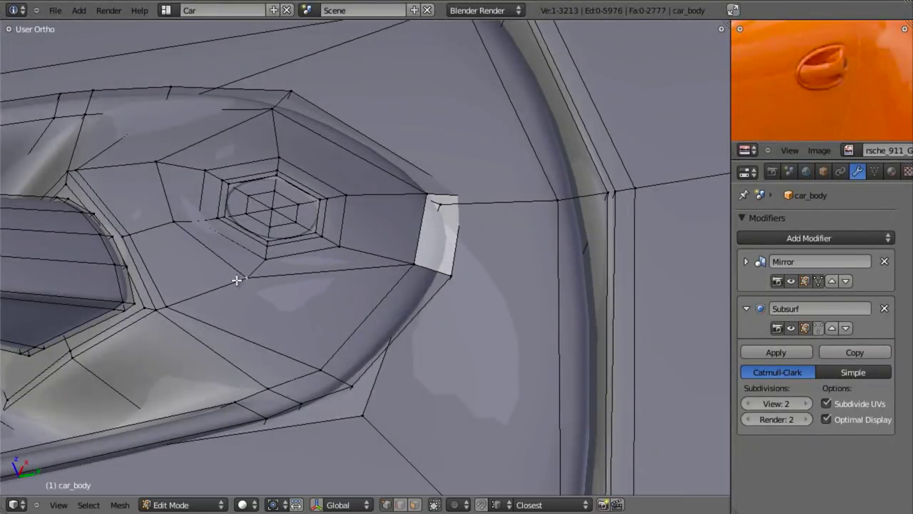
pyautogui.rightClick(167, 218)
pyautogui.press('g')
pyautogui.click(165, 221)
pyautogui.rightClick(158, 170)
pyautogui.press('g')
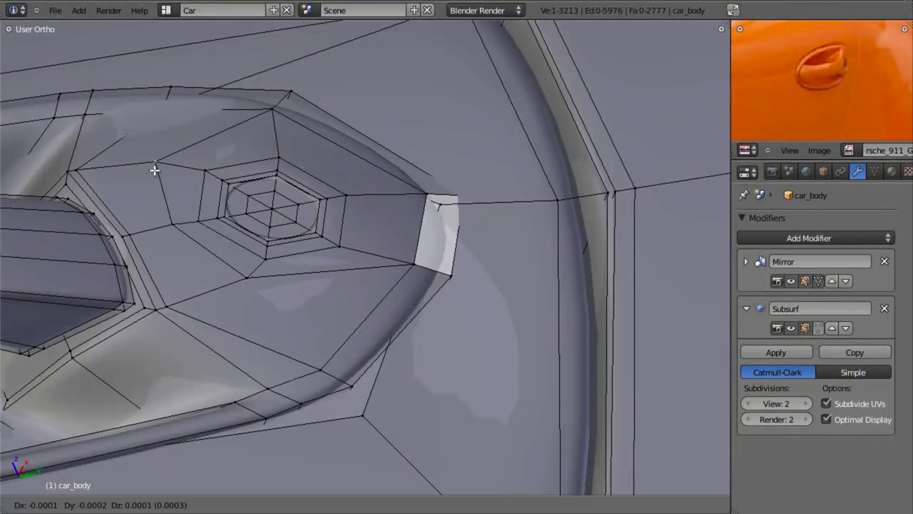
pyautogui.click(153, 172)
# Examine the shaded handle recess and the mesh at the rim's end opposite the lock.
pyautogui.press('Tab')
pyautogui.scroll(-4, 276, 170)
pyautogui.moveTo(373, 159); pyautogui.dragTo(392, 218, button='middle')
pyautogui.scroll(-3, 543, 243)
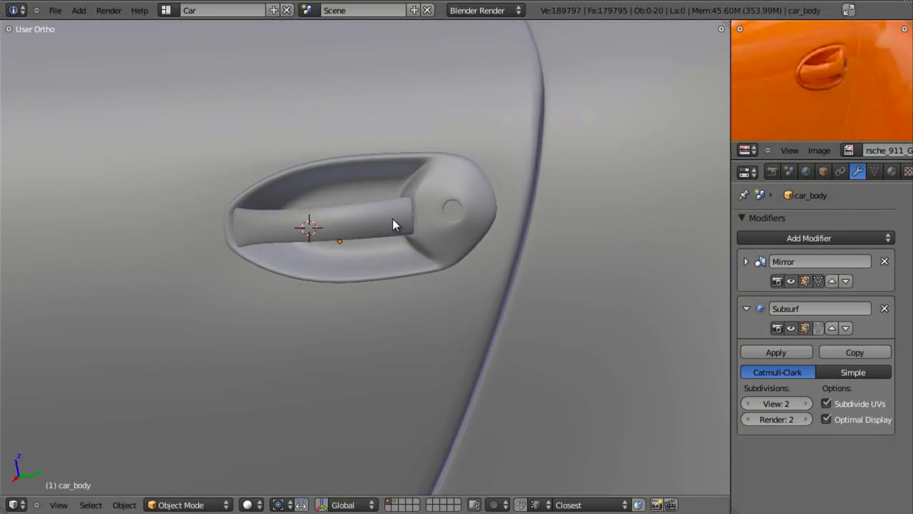
pyautogui.keyDown('shift'); pyautogui.moveTo(302, 215); pyautogui.dragTo(349, 264, button='middle'); pyautogui.keyUp('shift')
pyautogui.scroll(5, 514, 260)
pyautogui.press('Tab')
pyautogui.press('KP_3')
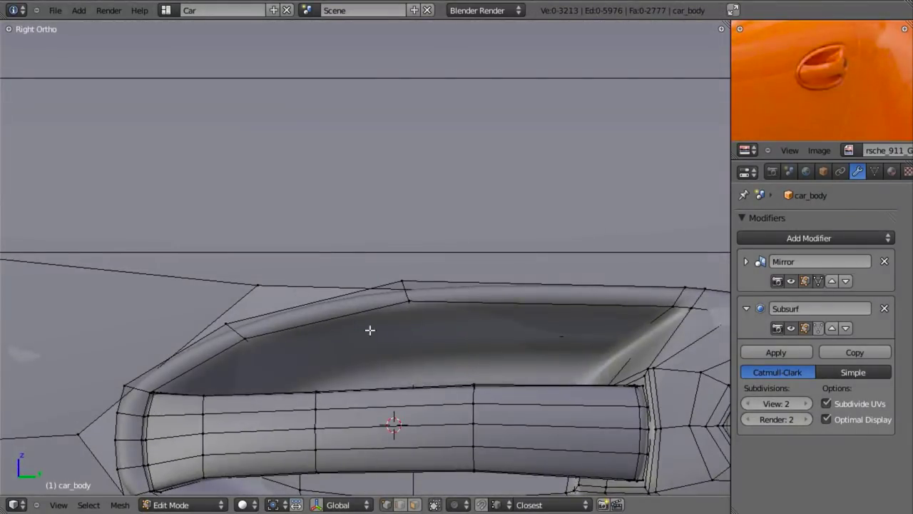
pyautogui.keyDown('shift'); pyautogui.moveTo(224, 397); pyautogui.dragTo(334, 268, button='middle'); pyautogui.keyUp('shift')
pyautogui.scroll(3, 334, 268)
pyautogui.press('z')
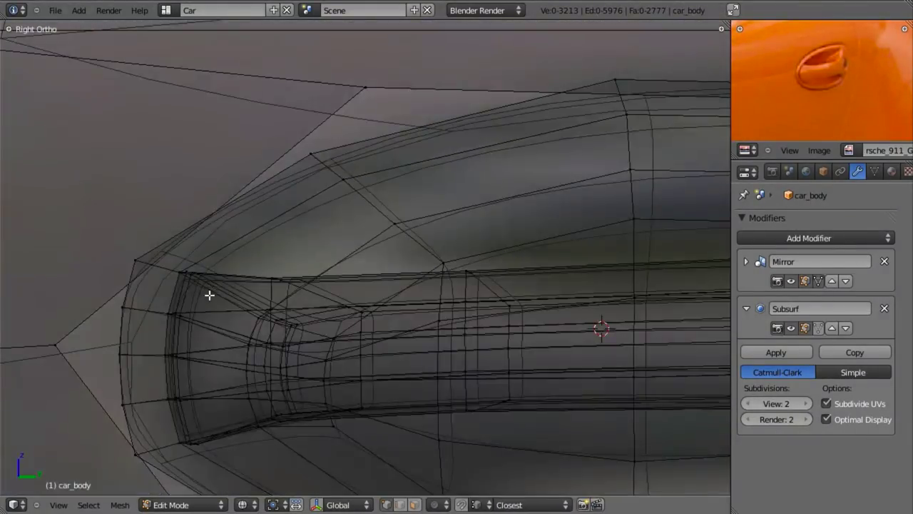
pyautogui.press('z')
pyautogui.press('Tab')
pyautogui.scroll(-5, 300, 345)
# Move the middle rim vertices at the end opposite the lock slightly outward along the global Y axis.
pyautogui.press('Tab')
pyautogui.press('z')
pyautogui.press('z')
pyautogui.press('z')
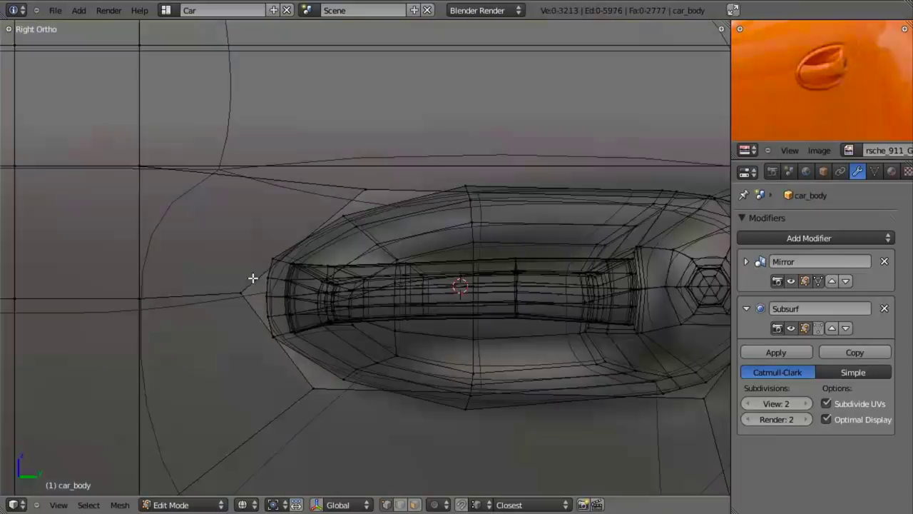
pyautogui.press('g')
pyautogui.press('x')
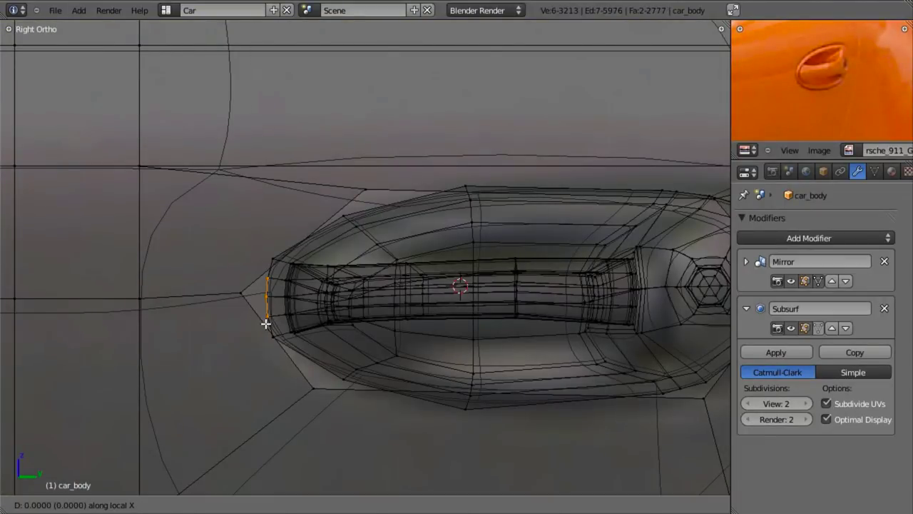
pyautogui.click(282, 301)
pyautogui.press('g')
pyautogui.press('y')
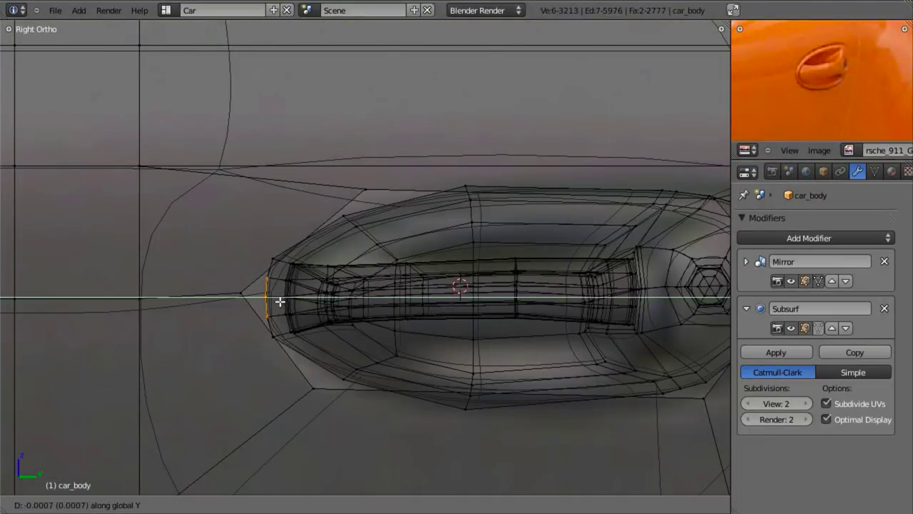
pyautogui.click(278, 300)
# Select the upper and lower outer corner vertices of the rim opposite the lock and adjust them along the global Y axis.
pyautogui.press('z')
pyautogui.press('z')
pyautogui.press('z')
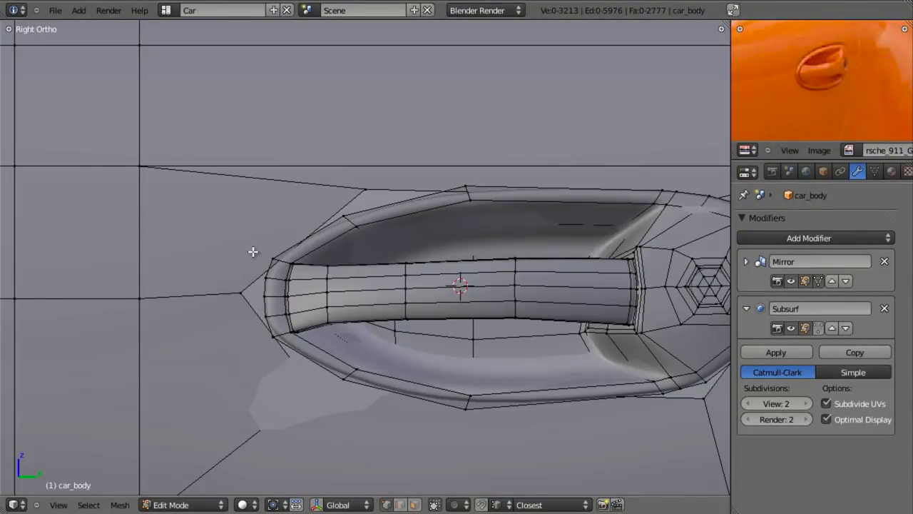
pyautogui.press('z')
pyautogui.press('b')
pyautogui.moveTo(257, 255); pyautogui.dragTo(277, 357)
pyautogui.press('b')
pyautogui.moveTo(245, 270); pyautogui.dragTo(288, 343, button='middle')
pyautogui.press('g')
pyautogui.press('y')
pyautogui.click(279, 331)
pyautogui.press('b')
pyautogui.moveTo(265, 323); pyautogui.dragTo(289, 356)
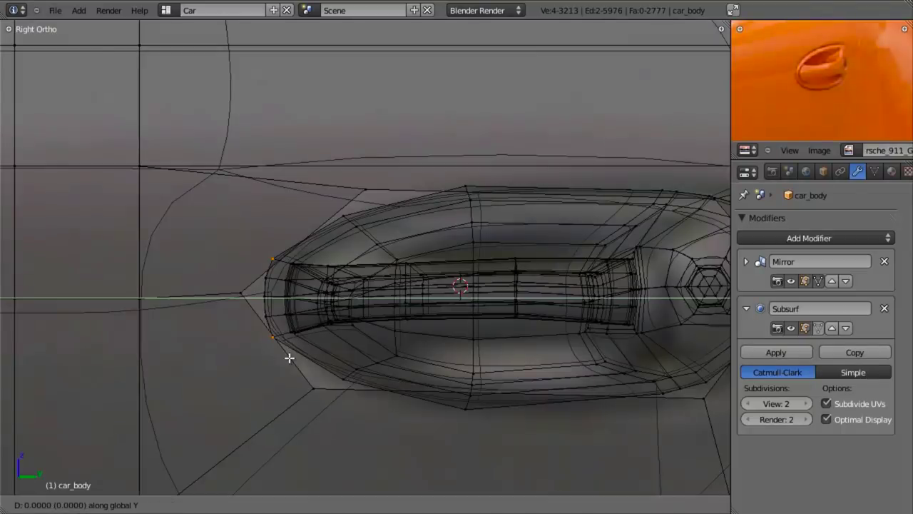
pyautogui.press('Tab')
pyautogui.scroll(-2, 332, 342)
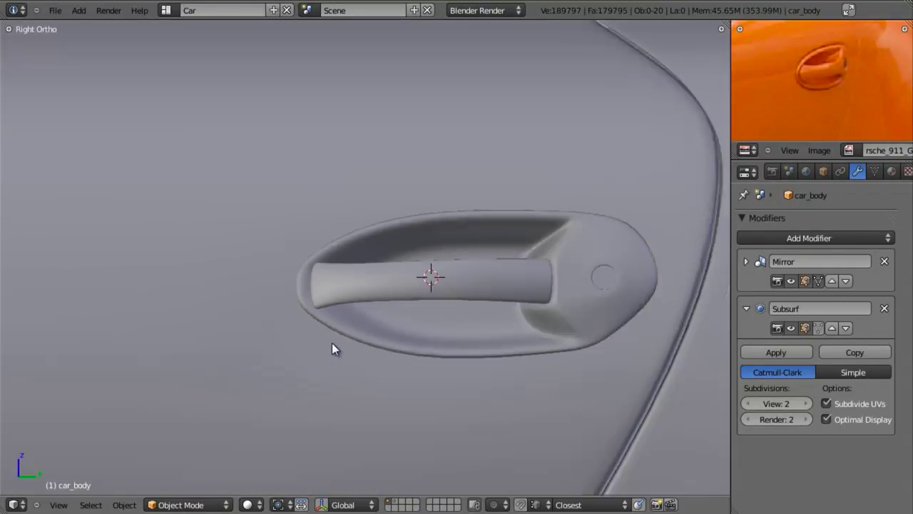
# Select the inner middle vertices of the rim at the end opposite the lock and adjust them along the global Y axis.
pyautogui.scroll(3, 332, 342)
pyautogui.press('Tab')
pyautogui.press('z')
pyautogui.press('b')
pyautogui.moveTo(256, 276); pyautogui.dragTo(292, 330)
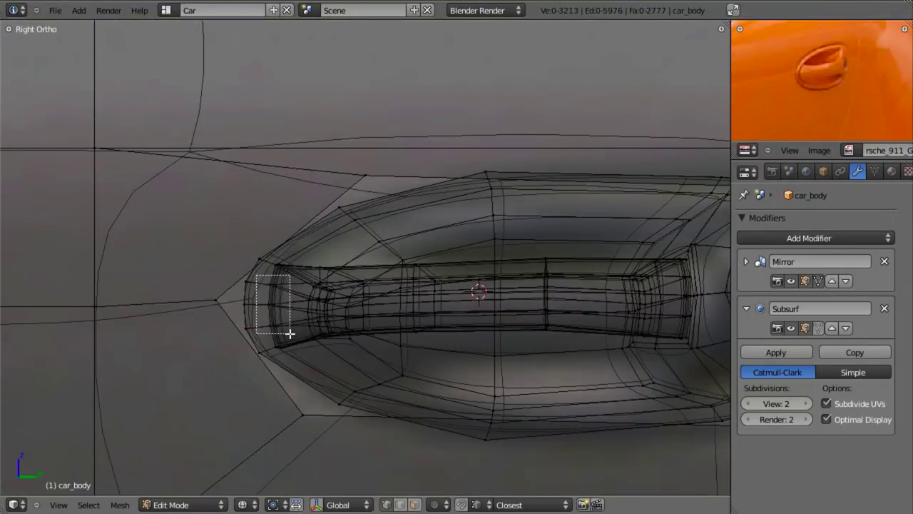
pyautogui.press('z')
pyautogui.press('g')
pyautogui.press('y')
pyautogui.click(282, 334)
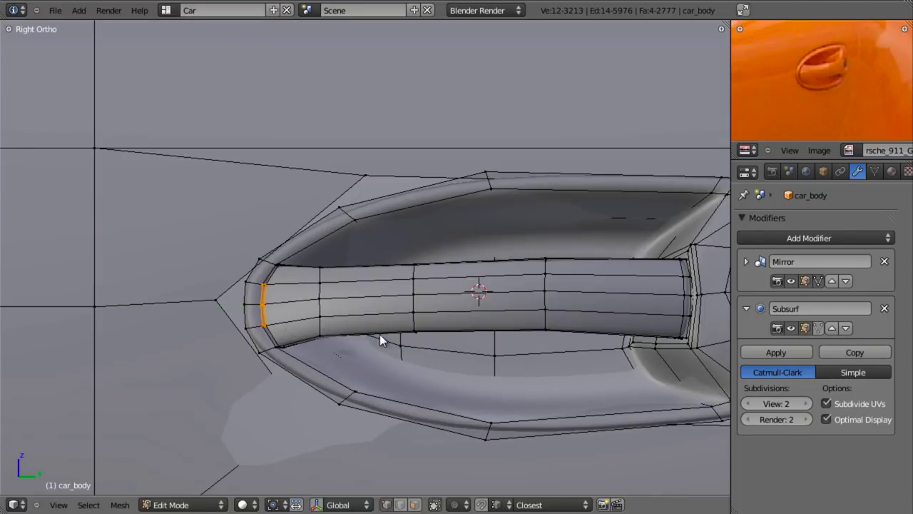
pyautogui.press('Tab')
# Select the sunken inner rim vertex above the lock on its grip side and move it outward from the surface.
pyautogui.scroll(-6, 378, 333)
pyautogui.moveTo(366, 304); pyautogui.dragTo(441, 337, button='middle')
pyautogui.scroll(-9, 442, 337)
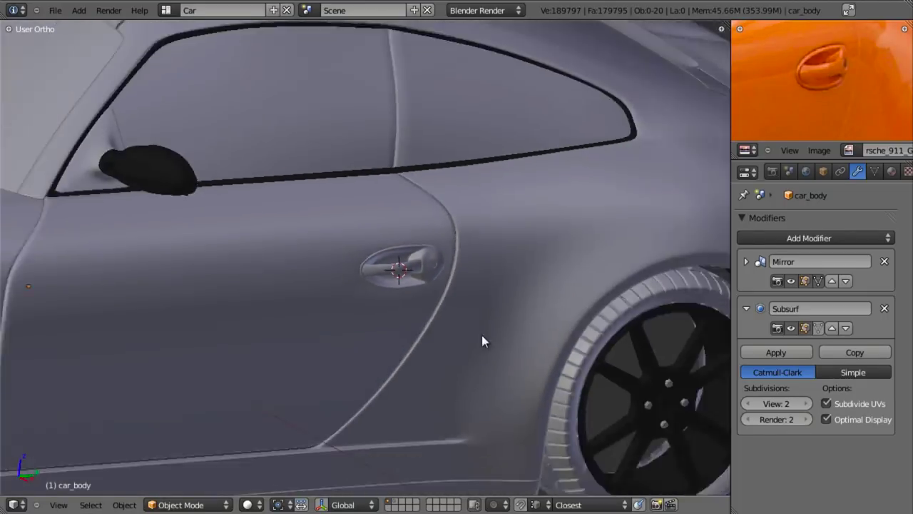
pyautogui.scroll(6, 318, 275)
pyautogui.scroll(7, 456, 307)
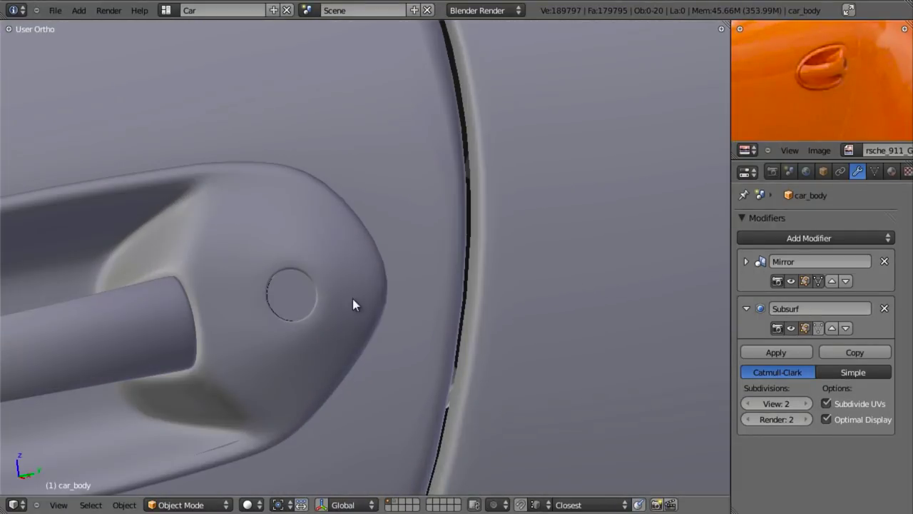
pyautogui.press('Tab')
pyautogui.rightClick(237, 242)
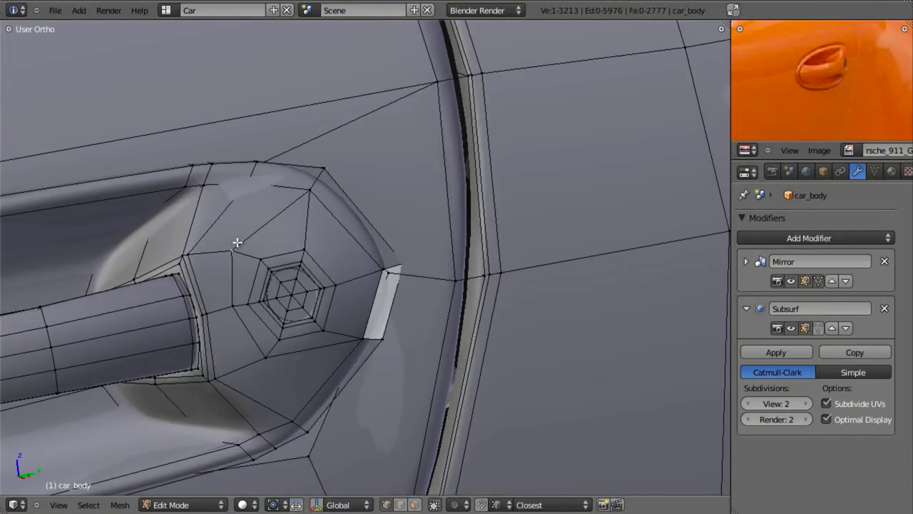
pyautogui.moveTo(385, 279); pyautogui.dragTo(289, 198, button='middle')
pyautogui.press('z')
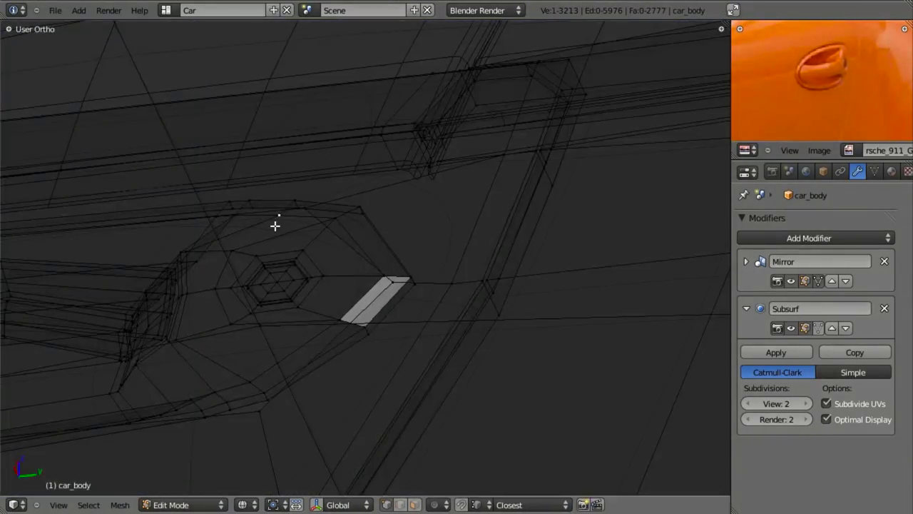
pyautogui.press('z')
pyautogui.press('g')
pyautogui.click(293, 233)
pyautogui.moveTo(294, 235); pyautogui.dragTo(419, 368, button='middle')
# Examine the shading of the smoothed door handle and its surrounding door surface from several angles.
pyautogui.press('Tab')
pyautogui.scroll(-3, 418, 367)
pyautogui.moveTo(395, 278); pyautogui.dragTo(362, 265, button='middle')
pyautogui.scroll(-6, 277, 321)
pyautogui.scroll(-6, 359, 335)
pyautogui.scroll(6, 365, 315)
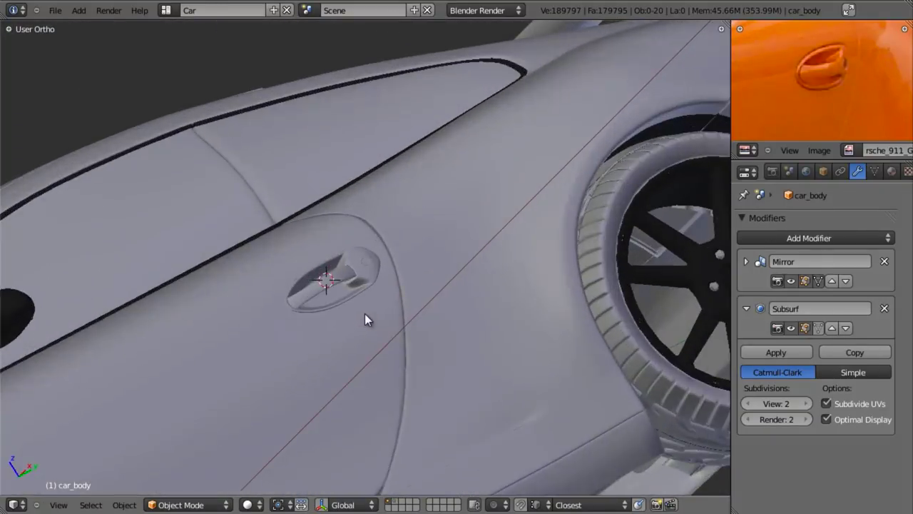
pyautogui.moveTo(379, 344); pyautogui.dragTo(379, 273, button='middle')
pyautogui.press('Tab')
pyautogui.moveTo(423, 297); pyautogui.dragTo(403, 333, button='middle')
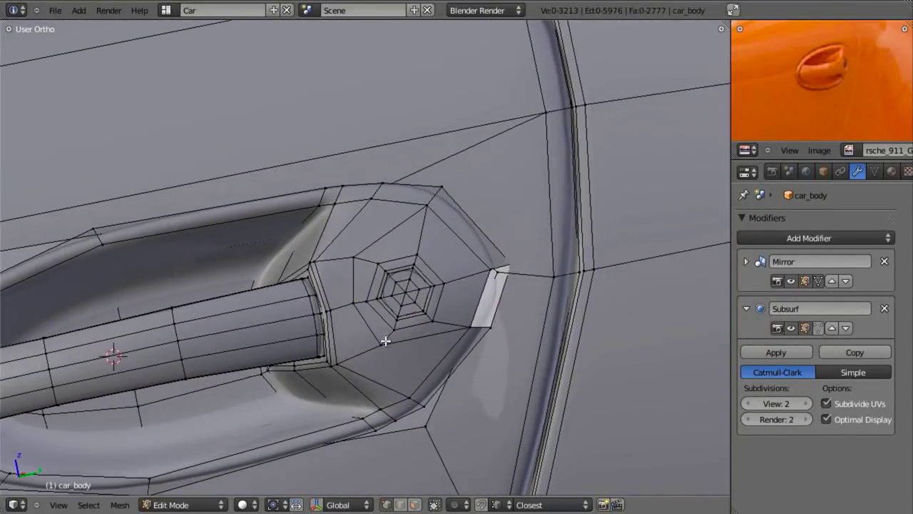
pyautogui.scroll(3, 385, 339)
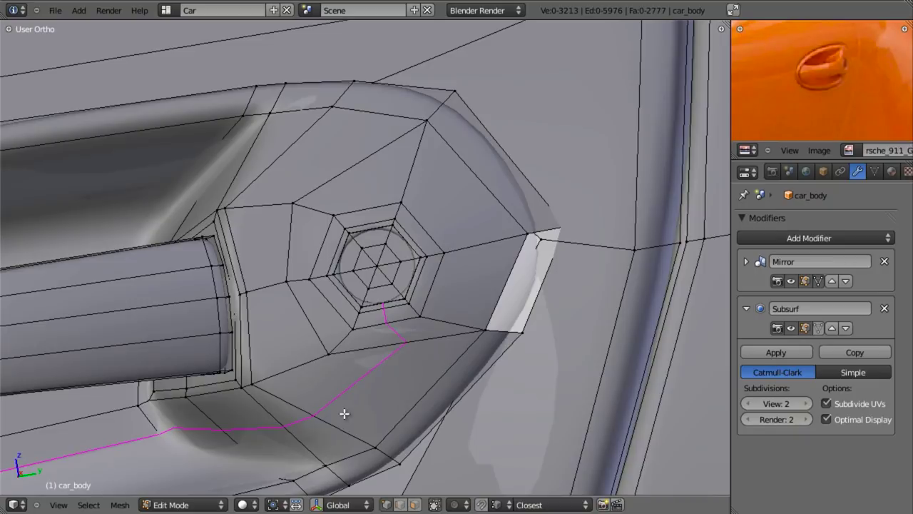
pyautogui.scroll(-6, 344, 414)
pyautogui.press('Tab')
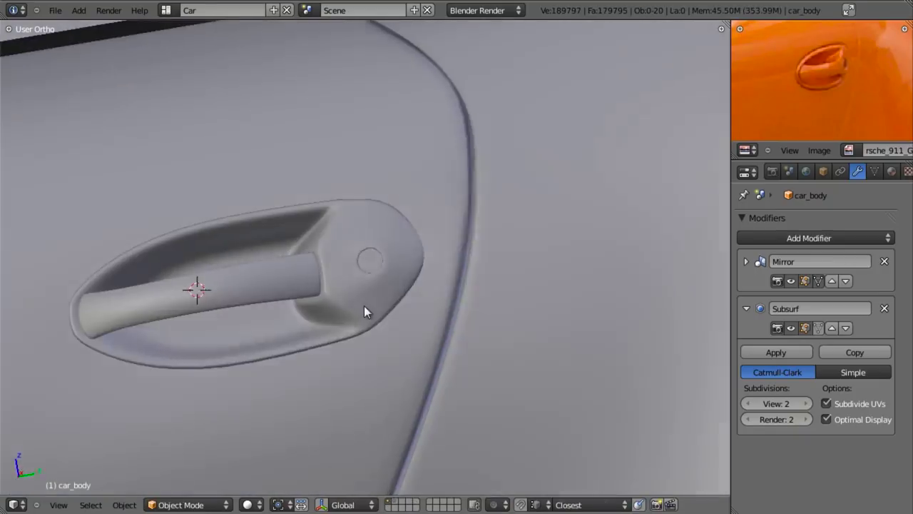
pyautogui.moveTo(364, 308)
pyautogui.mouseDown(button='middle')
pyautogui.moveTo(339, 297)
pyautogui.moveTo(382, 308)
pyautogui.mouseUp(button='middle')
pyautogui.press('Tab')
pyautogui.scroll(3, 382, 309)
pyautogui.hotkey('ctrl', 'r')
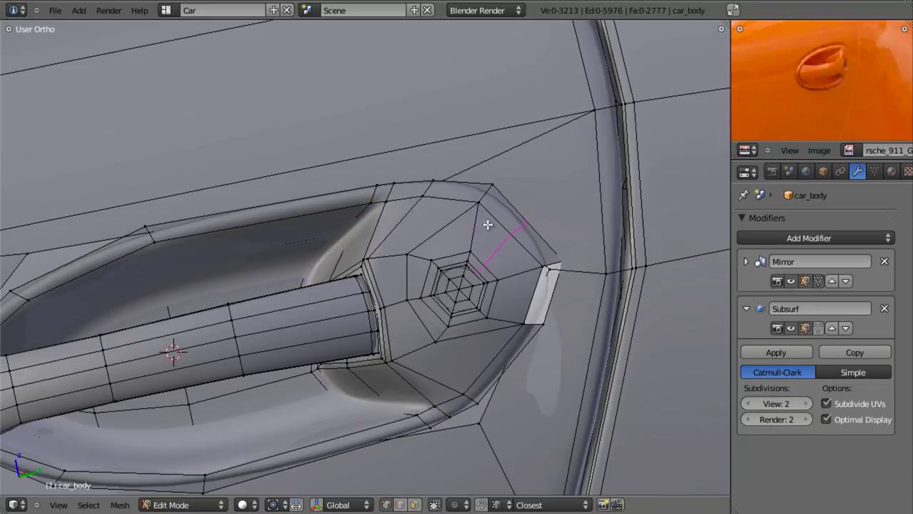
pyautogui.press('z')
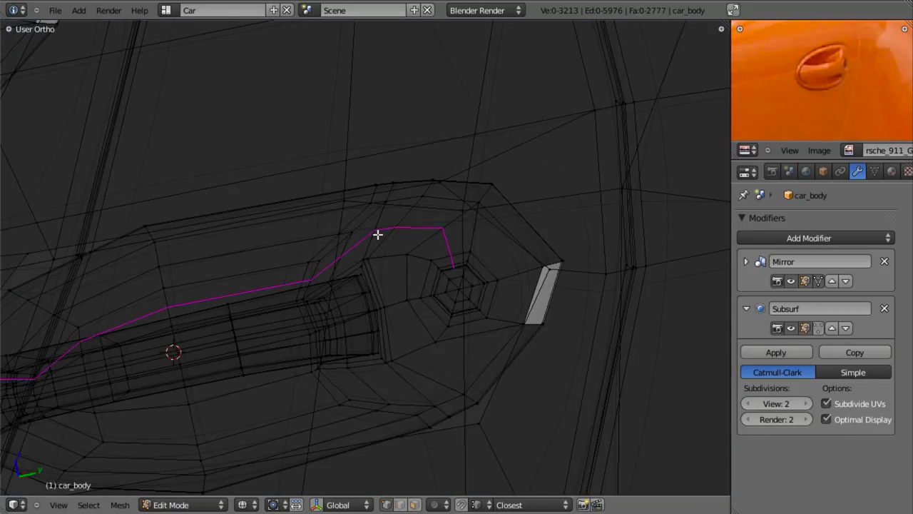
pyautogui.press('Escape')
pyautogui.scroll(-5, 380, 235)
pyautogui.press('z')
# Review the handle's fit on the whole car body and bring more of the door into view in the reference photo.
pyautogui.moveTo(381, 234)
pyautogui.mouseDown(button='middle')
pyautogui.moveTo(404, 277)
pyautogui.moveTo(379, 333)
pyautogui.moveTo(388, 339)
pyautogui.moveTo(417, 301)
pyautogui.moveTo(441, 298)
pyautogui.moveTo(434, 264)
pyautogui.moveTo(363, 271)
pyautogui.mouseUp(button='middle')
pyautogui.press('Tab')
pyautogui.scroll(-3, 403, 277)
pyautogui.scroll(-4, 389, 339)
pyautogui.scroll(-4, 407, 333)
pyautogui.press('a')
pyautogui.press('a')
pyautogui.scroll(5, 458, 272)
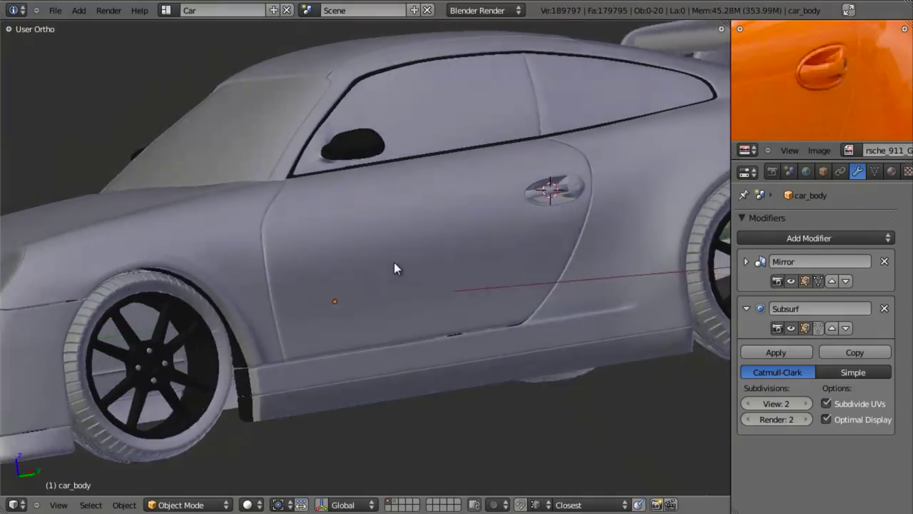
pyautogui.scroll(-4, 449, 279)
pyautogui.moveTo(459, 271); pyautogui.dragTo(536, 271, button='middle')
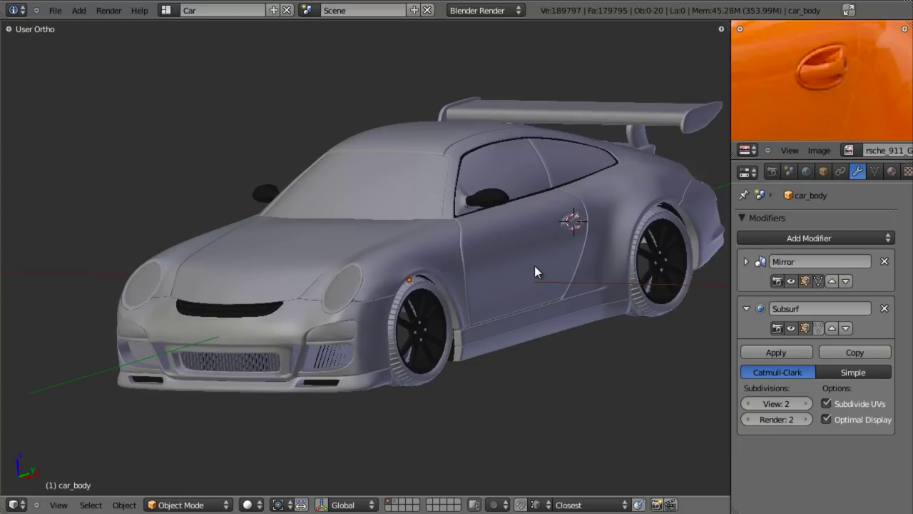
pyautogui.scroll(-2, 858, 86)
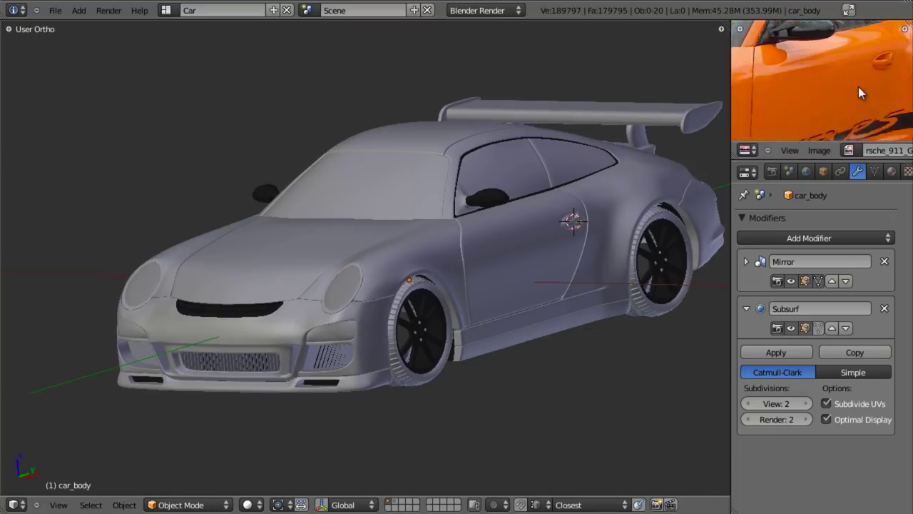